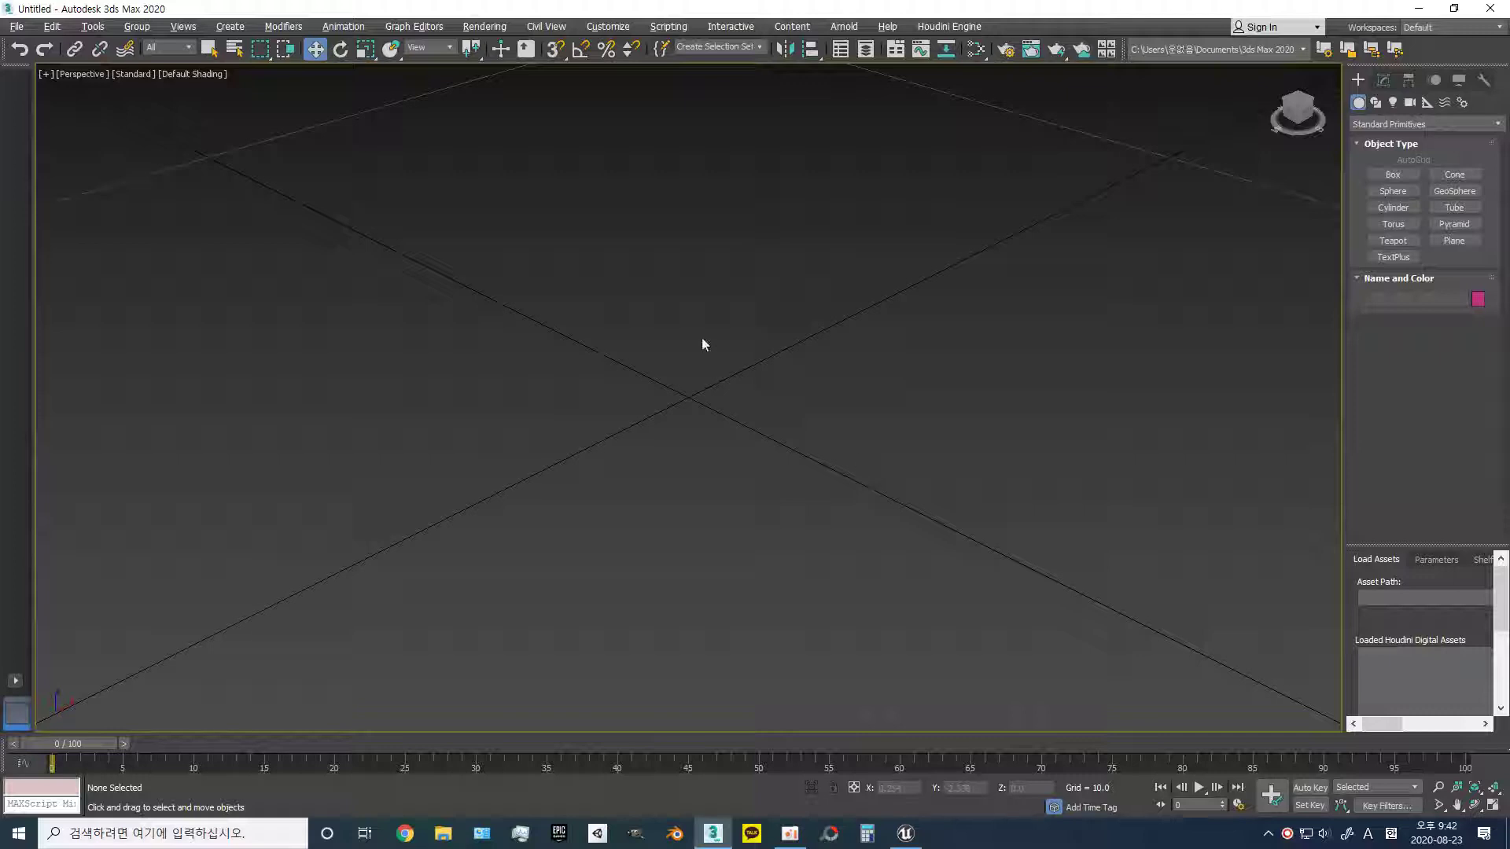
# - Draw a plane on the grid and set its length and width to 5.0
pyautogui.click(1453, 240)
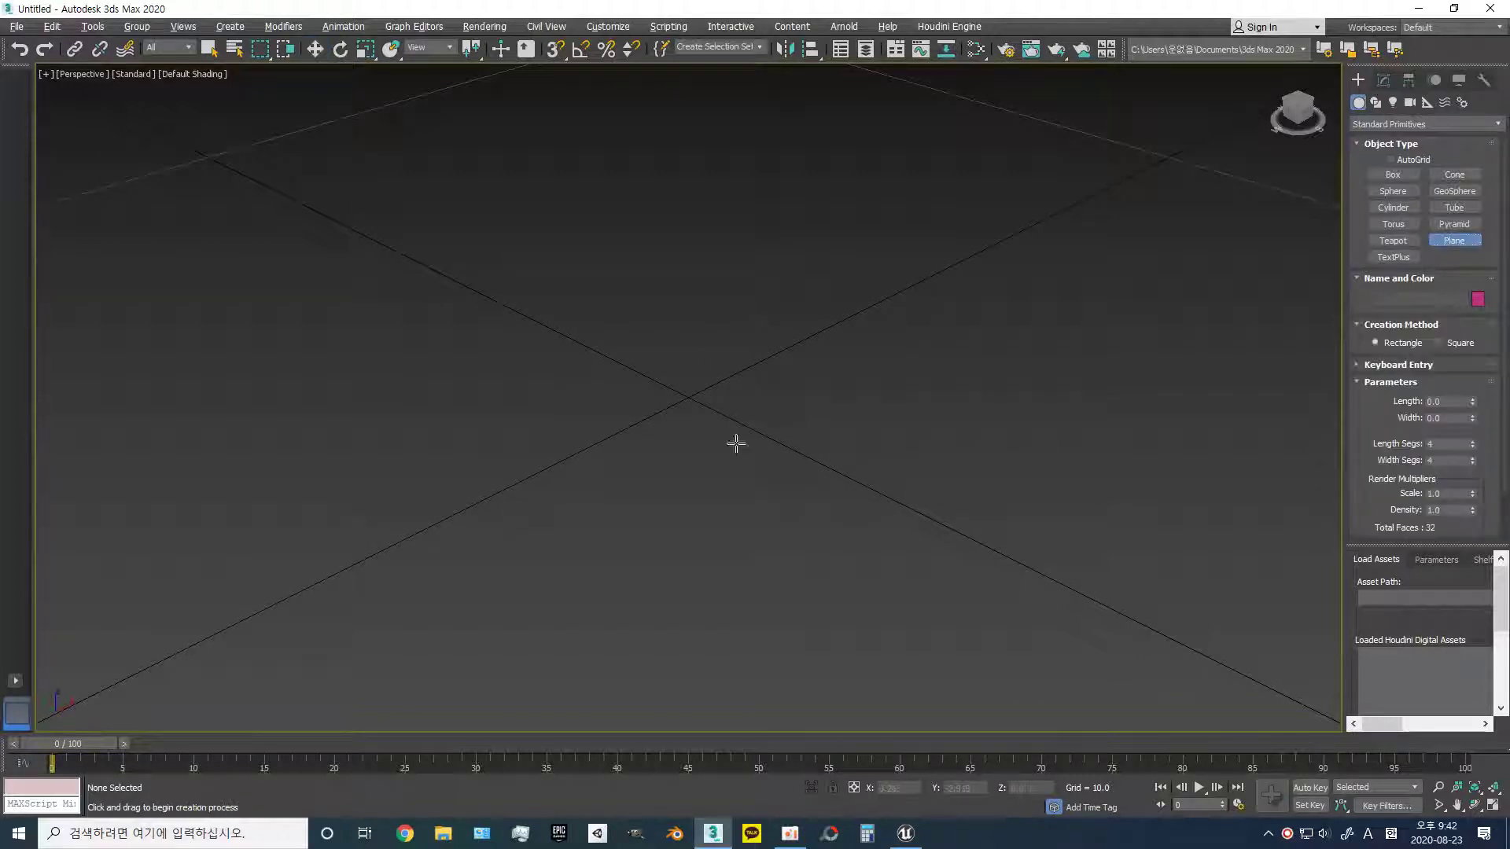
pyautogui.moveTo(517, 318); pyautogui.dragTo(721, 580)
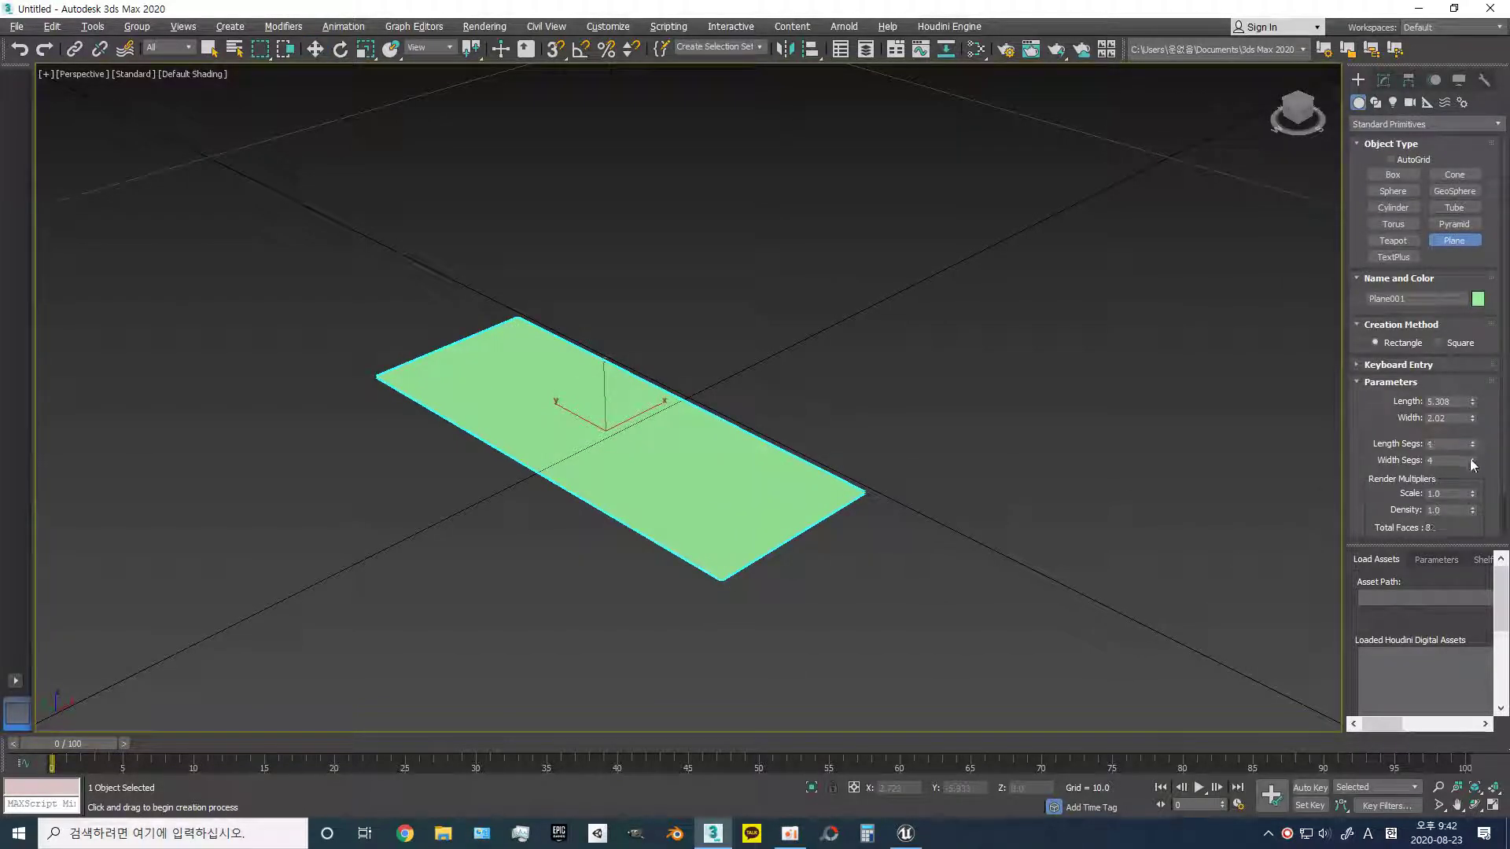
pyautogui.doubleClick(1451, 418)
pyautogui.write('5.308')
pyautogui.press('Tab')
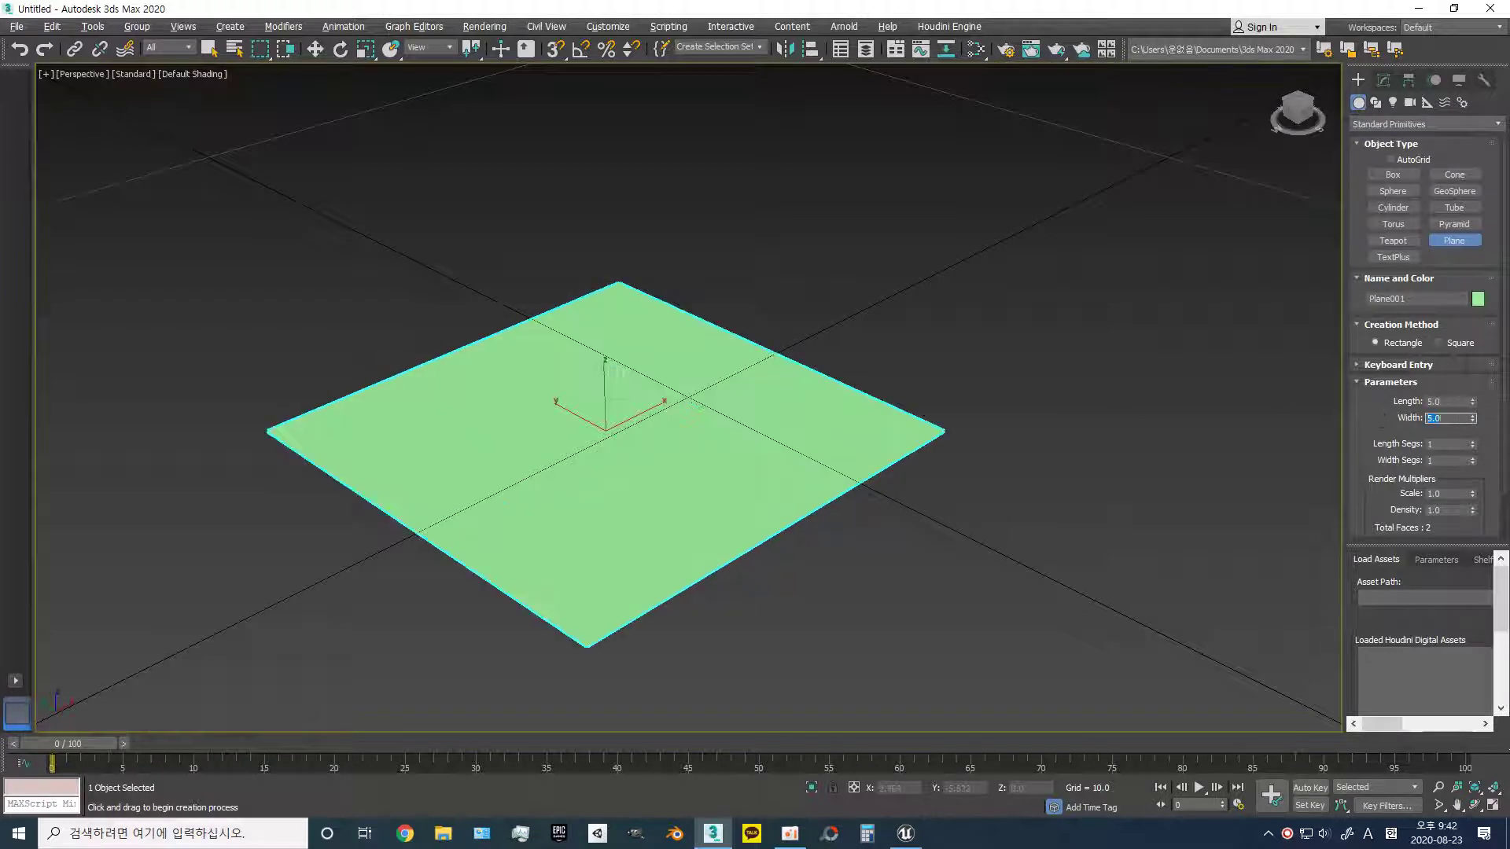
pyautogui.press('w')
# - Position the plane at X 2.5, Y 0, Z 0 and orbit to look down on it
pyautogui.write('z')
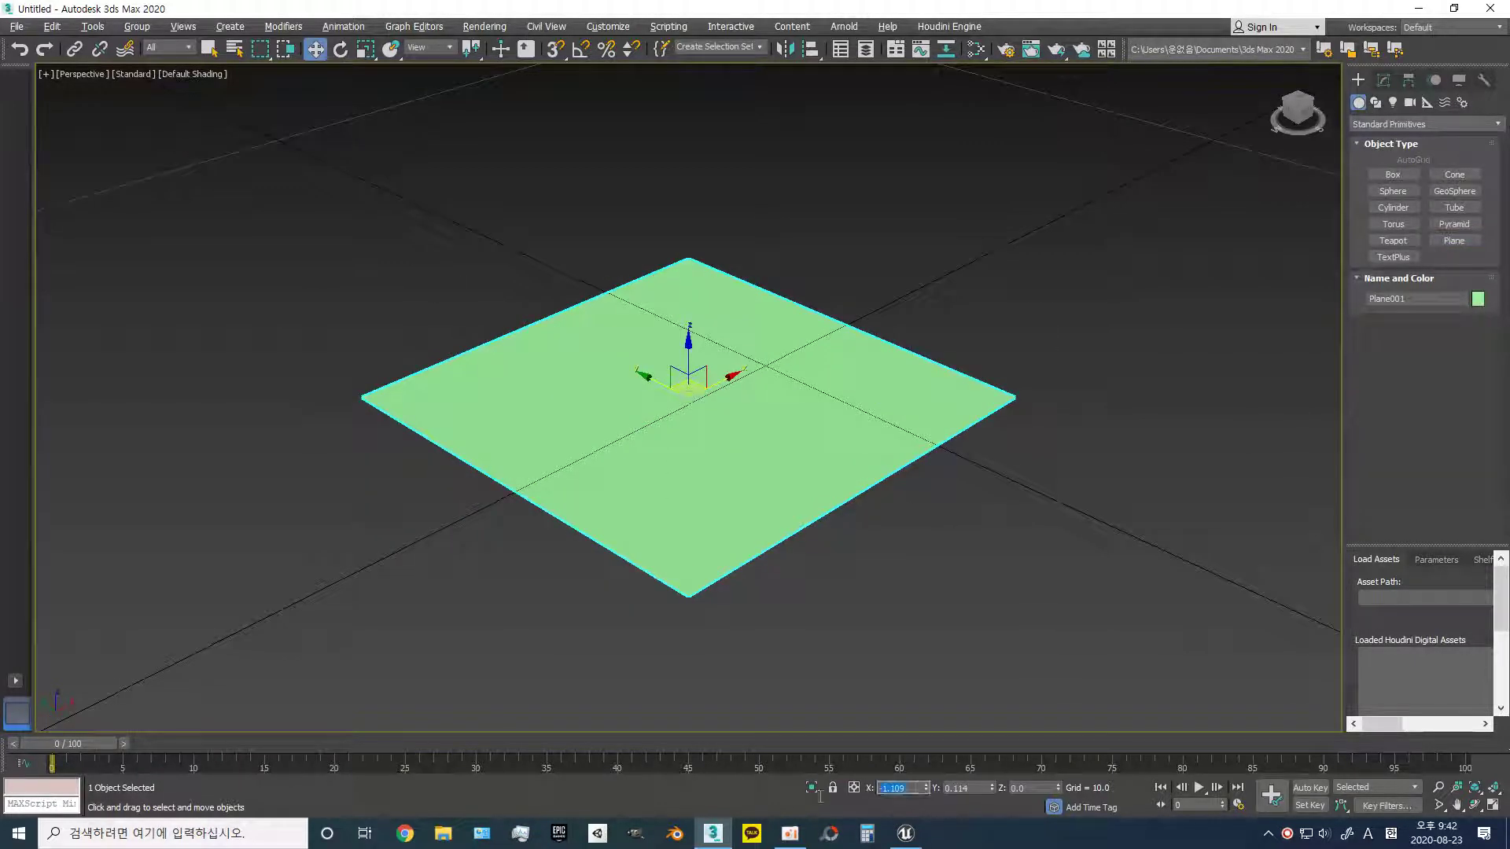
pyautogui.write('0')
pyautogui.press('Tab')
pyautogui.write('0')
pyautogui.press('Tab')
pyautogui.press('Tab')
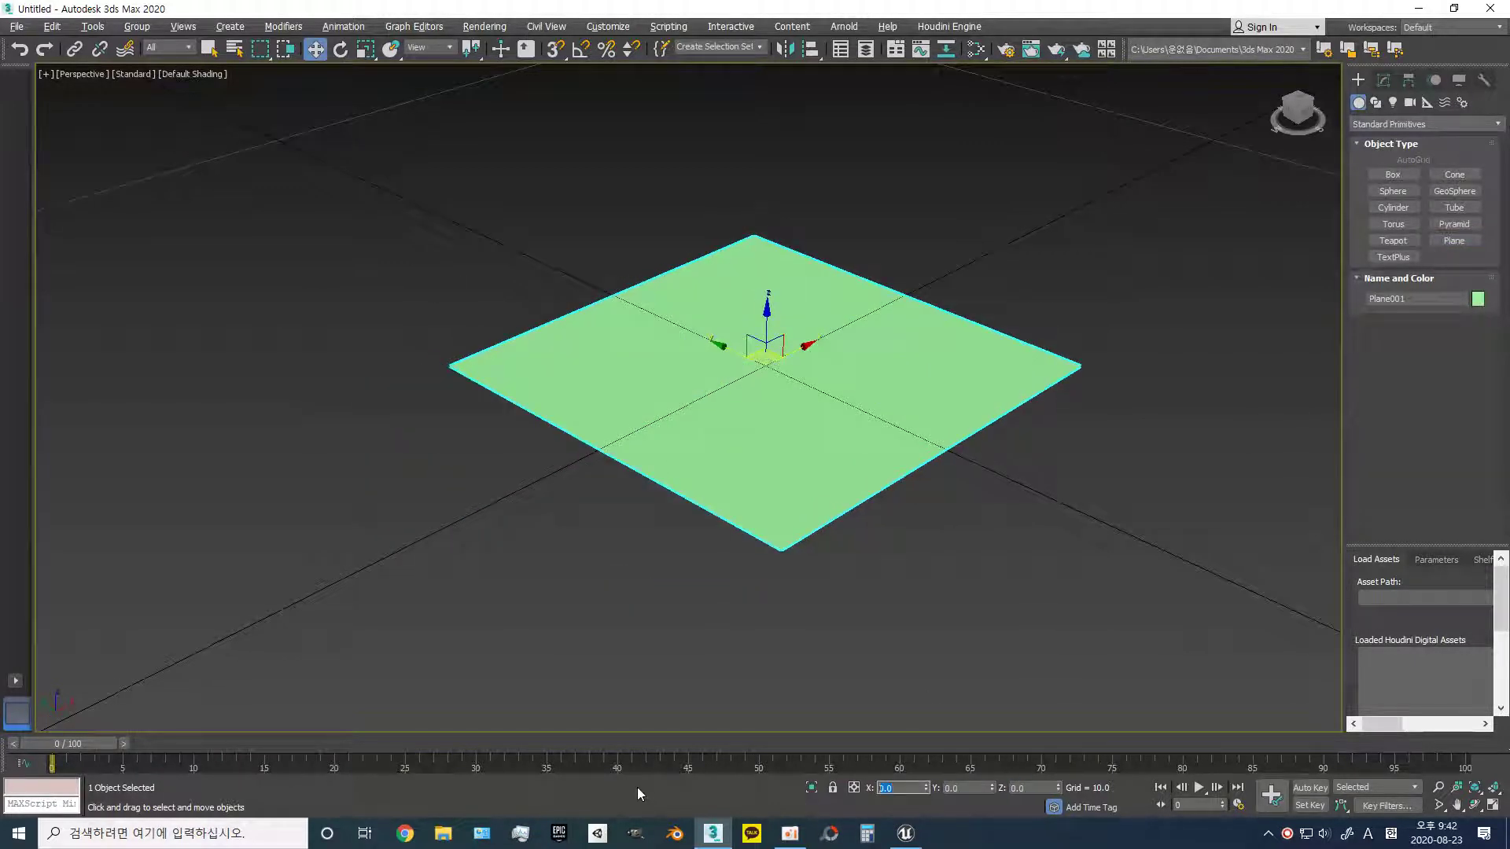
pyautogui.write('2.5')
pyautogui.press('Return')
pyautogui.moveTo(846, 629)
pyautogui.keyDown('alt'); pyautogui.mouseDown(button='middle')
pyautogui.moveTo(1001, 512)
pyautogui.moveTo(832, 626)
pyautogui.moveTo(738, 563)
pyautogui.moveTo(876, 614)
pyautogui.moveTo(809, 569)
pyautogui.mouseUp(button='middle'); pyautogui.keyUp('alt')
# - Convert the plane to Editable Poly and pull two corner vertices in to narrow it
pyautogui.rightClick(704, 503)
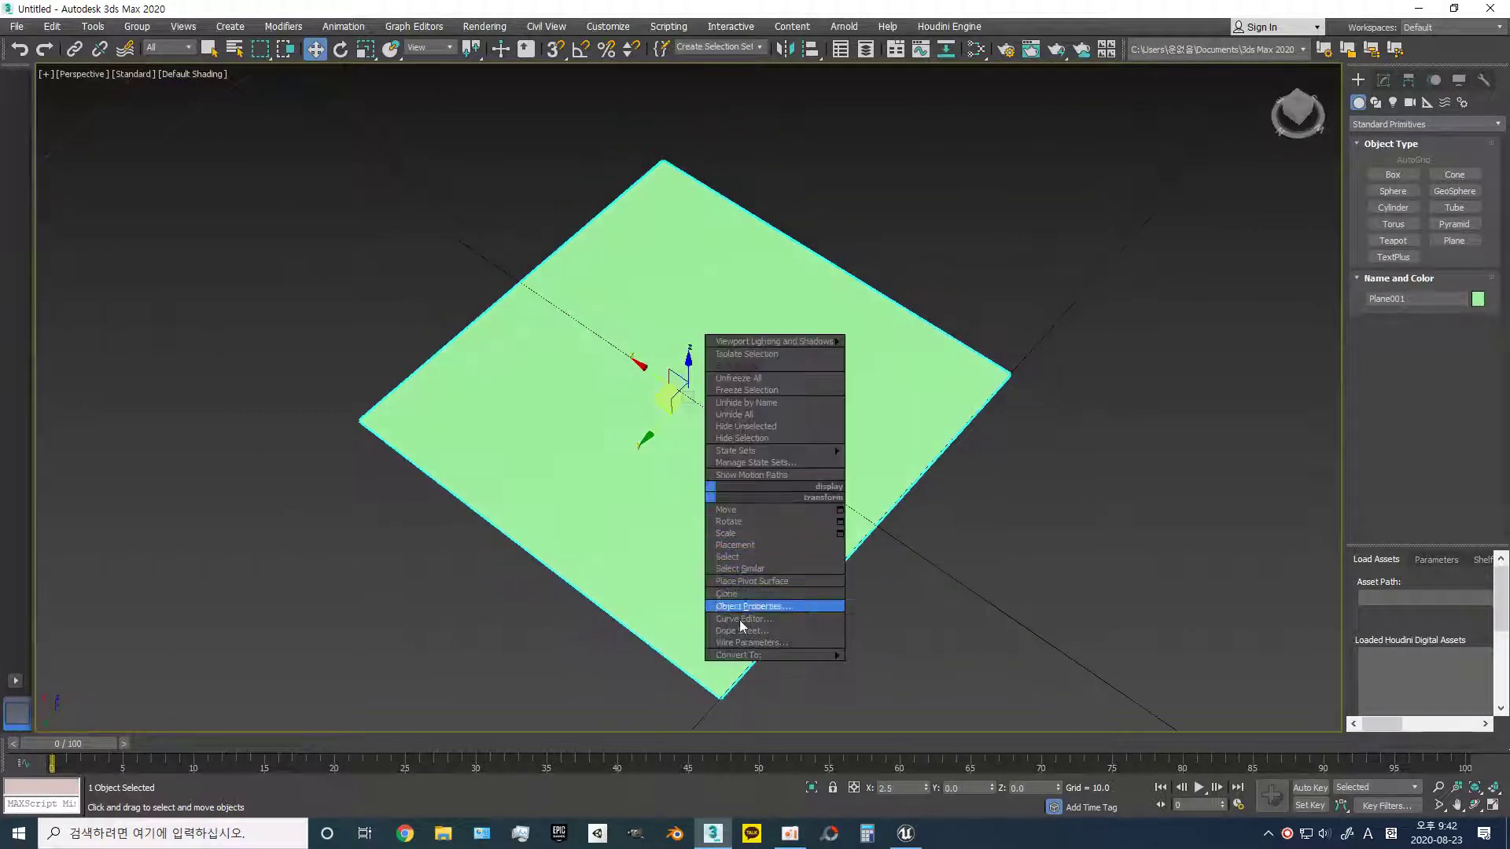
pyautogui.click(897, 667)
pyautogui.press('1')
pyautogui.click(663, 163)
pyautogui.keyDown('ctrl'); pyautogui.click(360, 421); pyautogui.keyUp('ctrl')
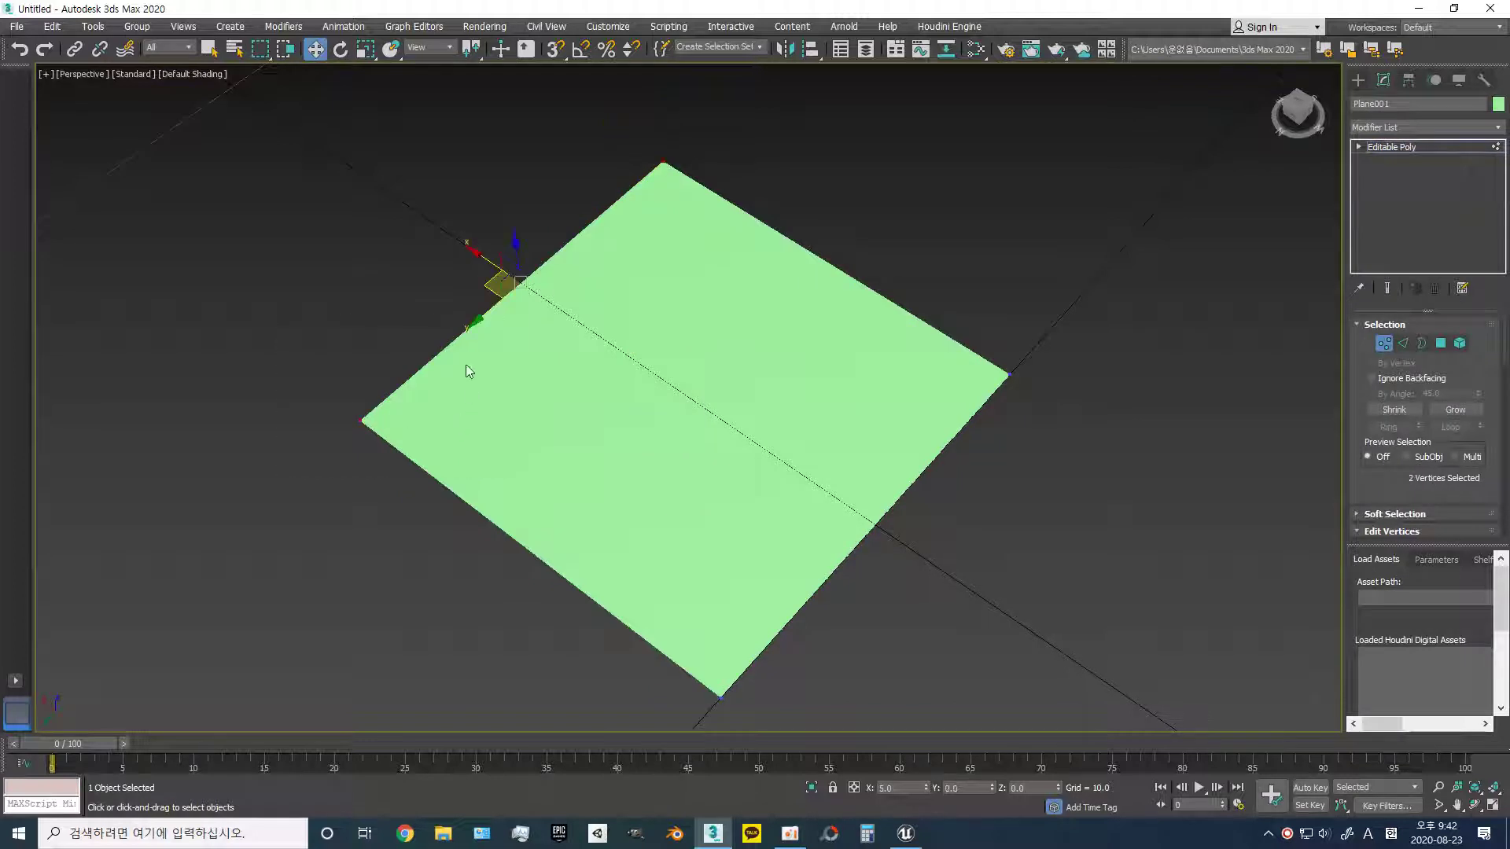
pyautogui.moveTo(475, 256)
pyautogui.mouseDown()
pyautogui.moveTo(604, 361)
pyautogui.moveTo(743, 512)
pyautogui.mouseUp()
pyautogui.click(945, 549)
pyautogui.moveTo(945, 549)
pyautogui.keyDown('alt'); pyautogui.mouseDown(button='middle')
pyautogui.moveTo(702, 583)
pyautogui.moveTo(828, 507)
pyautogui.moveTo(828, 520)
pyautogui.moveTo(620, 459)
pyautogui.mouseUp(button='middle'); pyautogui.keyUp('alt')
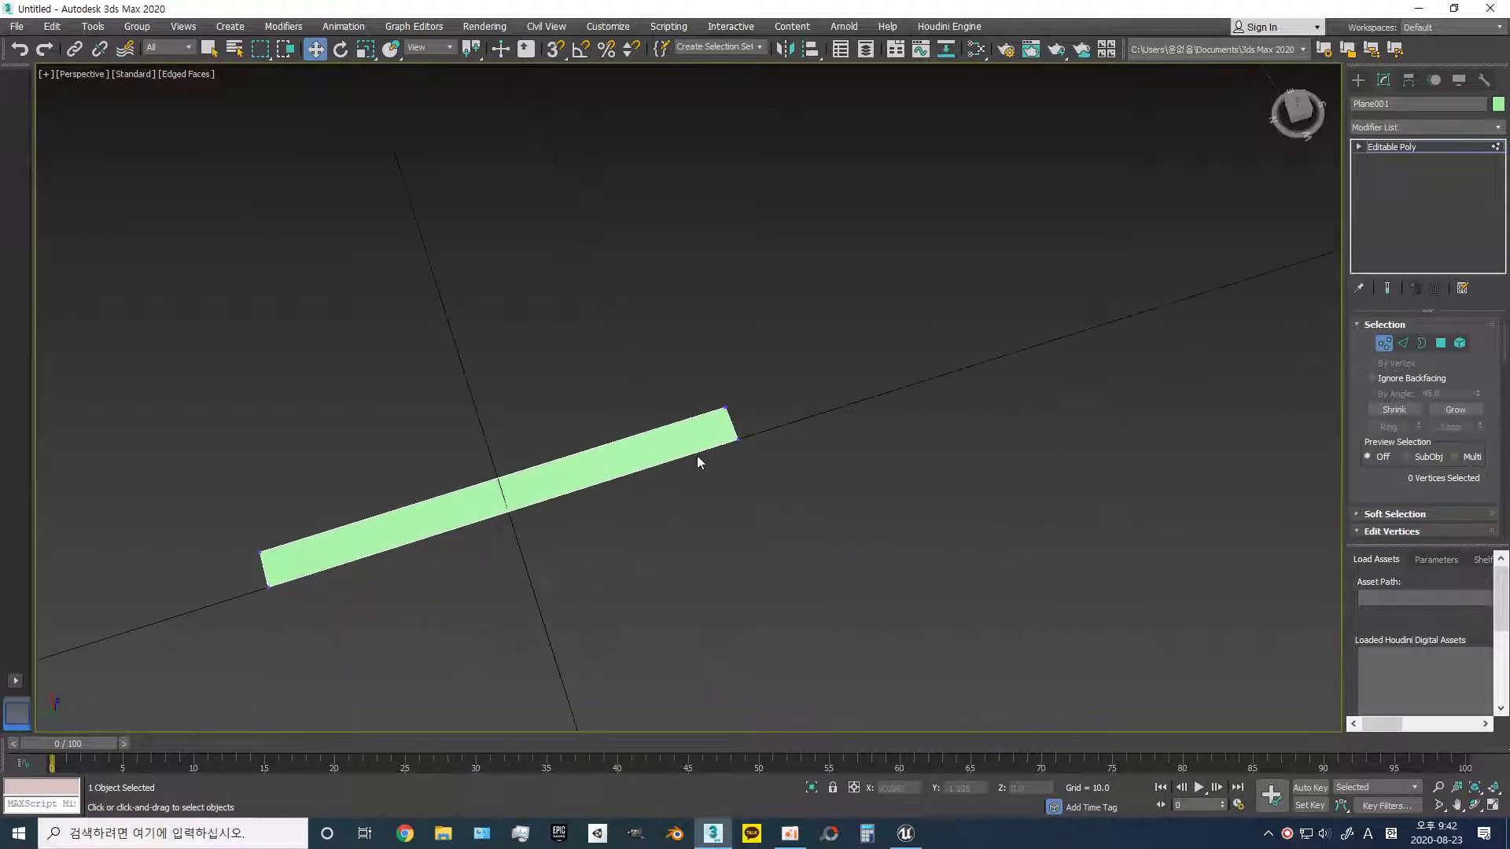
# - Drag the strip's end edge outward to make it much longer
pyautogui.press('2')
pyautogui.click(732, 426)
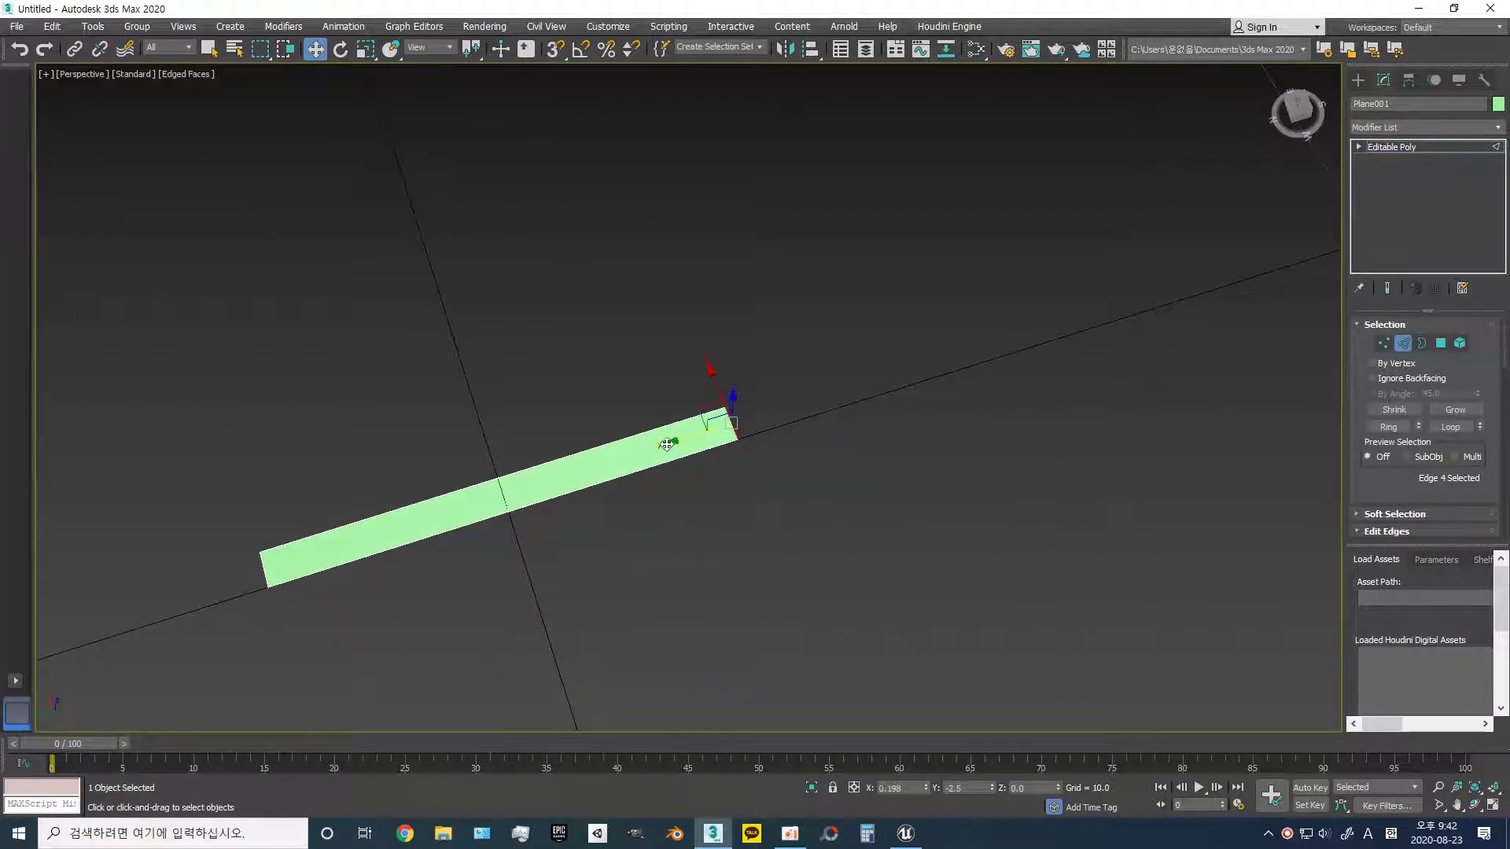
pyautogui.keyDown('shift'); pyautogui.moveTo(666, 445); pyautogui.dragTo(1105, 370); pyautogui.keyUp('shift')
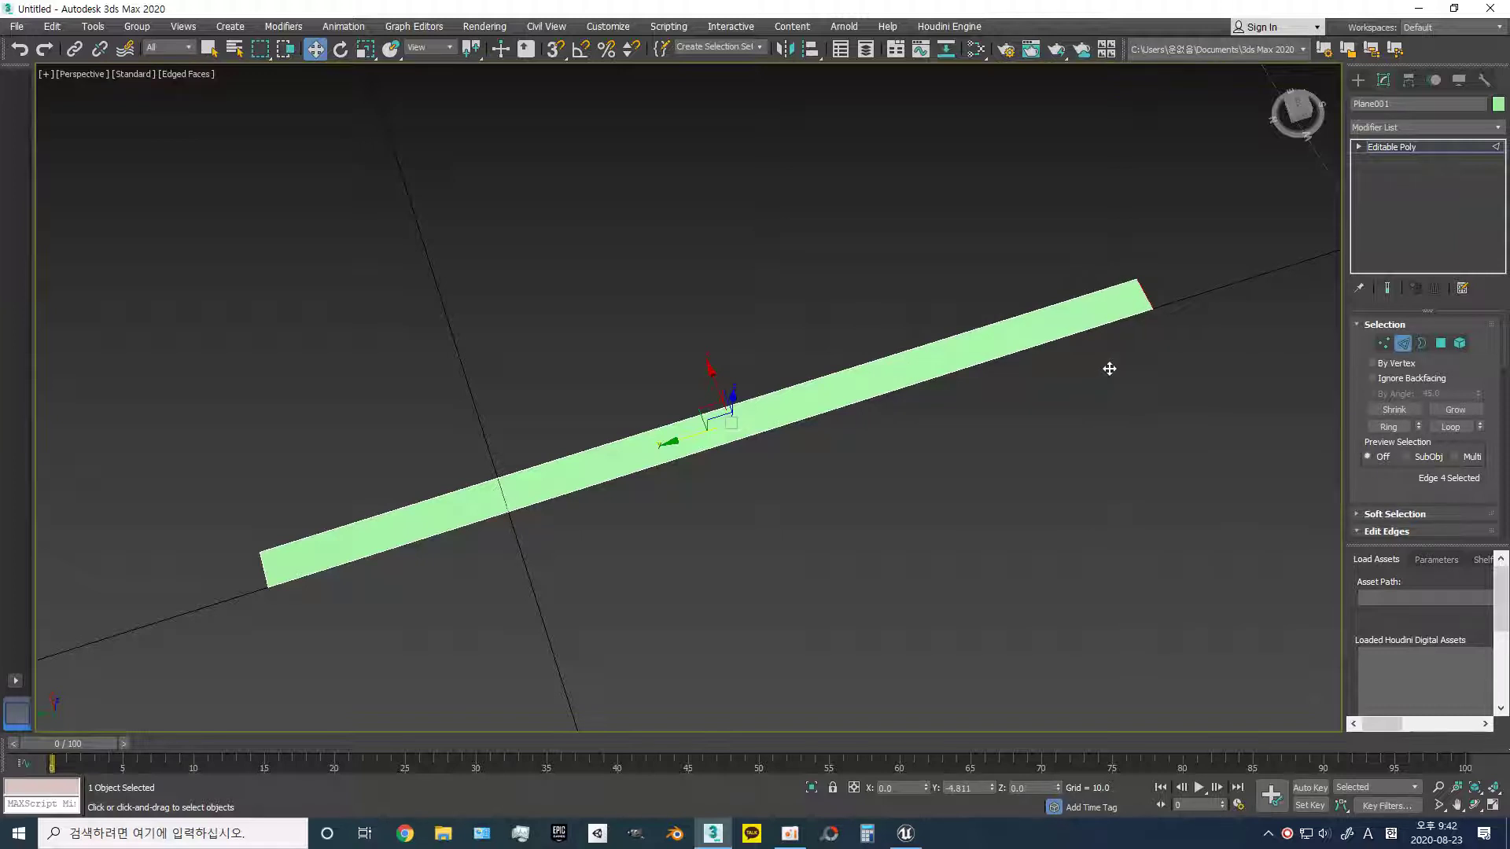
pyautogui.press('6')
# - Shift-drag the long edges to add new lengthwise bands to the strip
pyautogui.press('2')
pyautogui.click(755, 400)
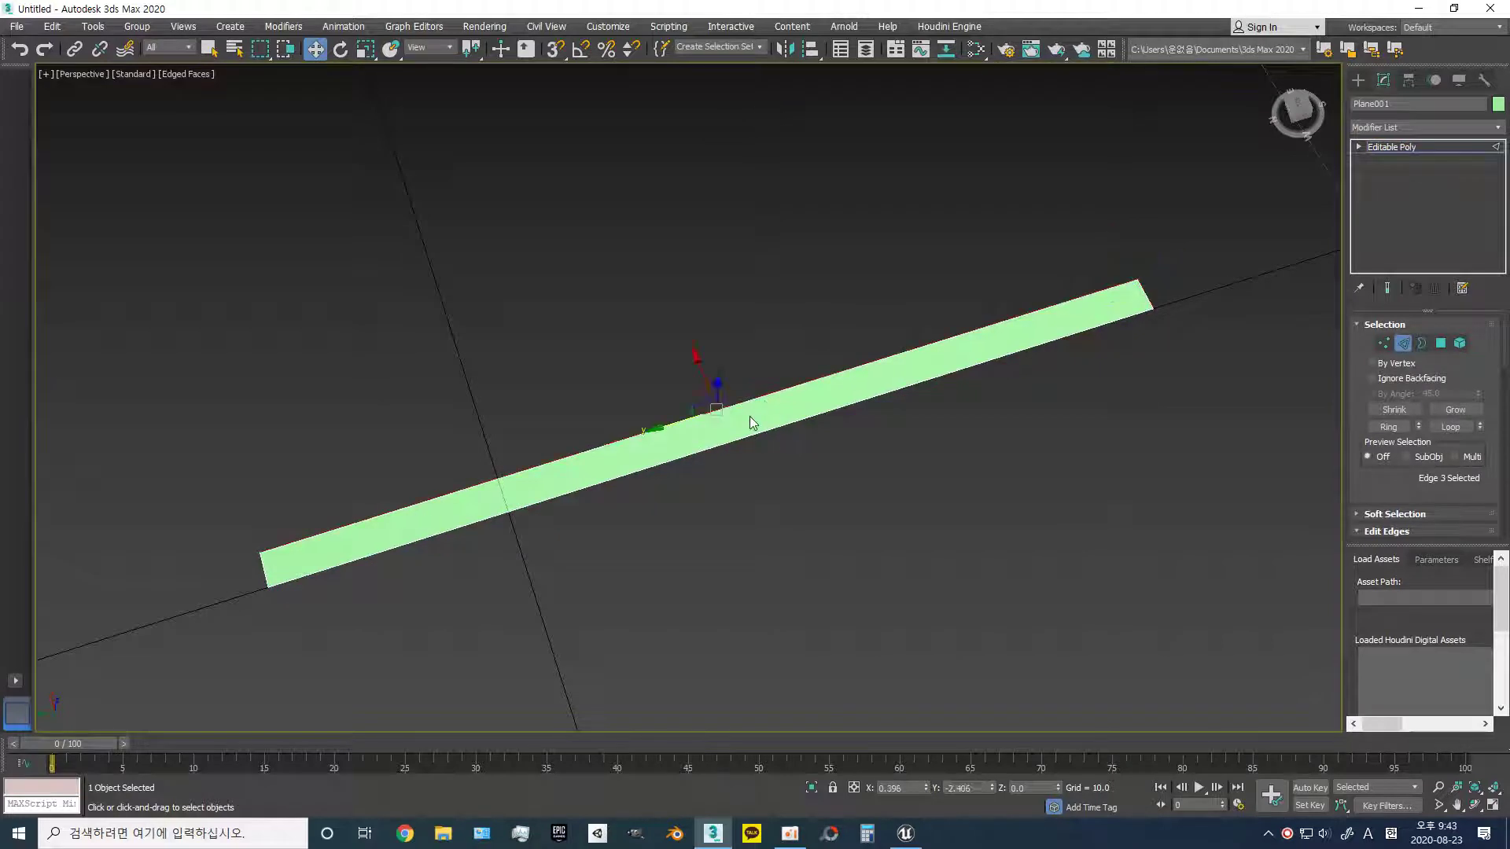
pyautogui.moveTo(704, 377); pyautogui.dragTo(661, 293)
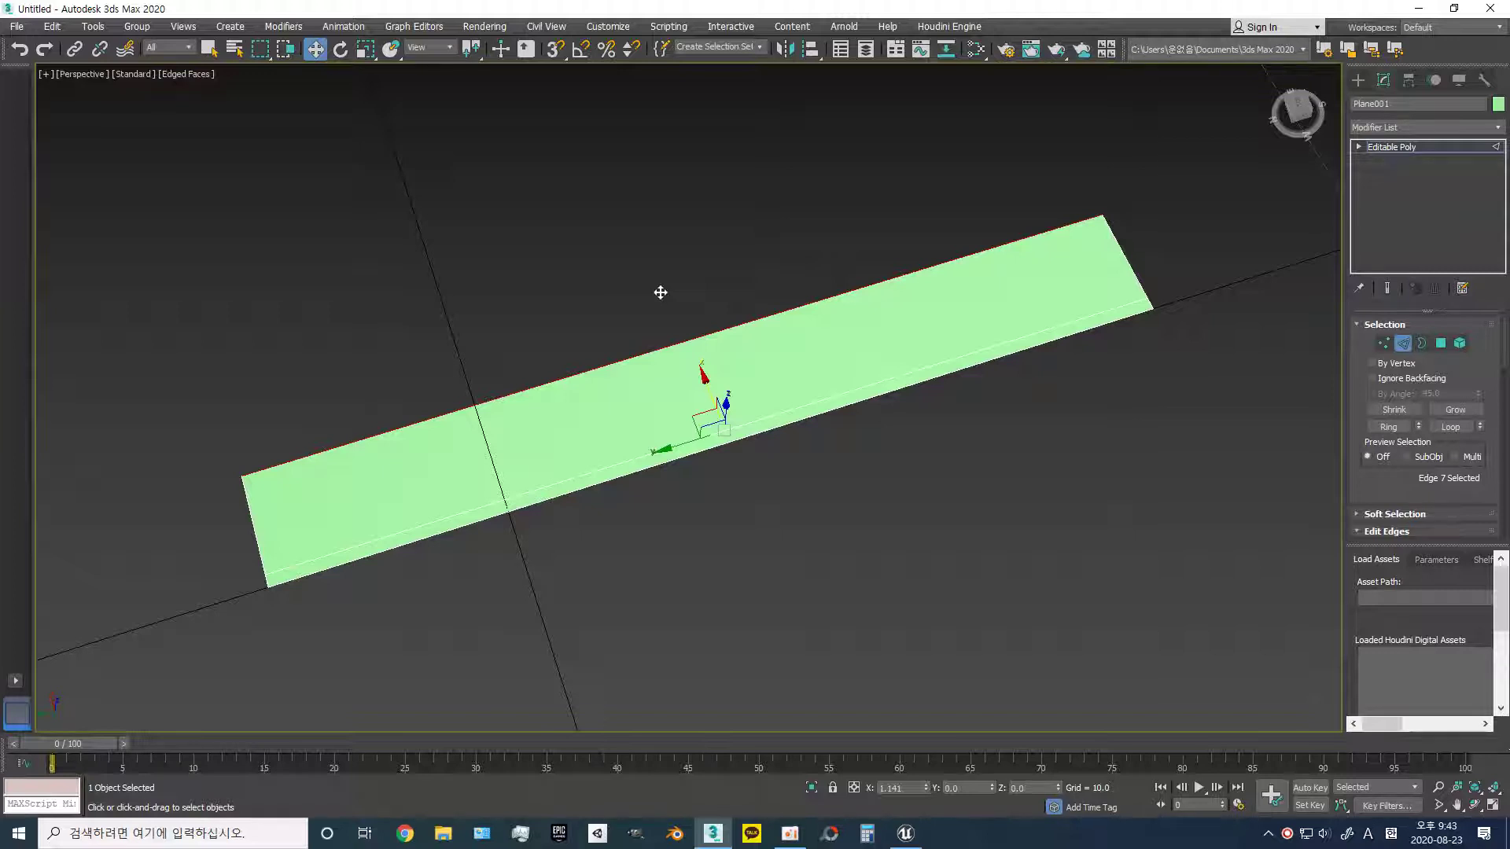
pyautogui.moveTo(660, 293)
pyautogui.keyDown('shift'); pyautogui.mouseDown()
pyautogui.moveTo(665, 307)
pyautogui.moveTo(644, 256)
pyautogui.mouseUp(); pyautogui.keyUp('shift')
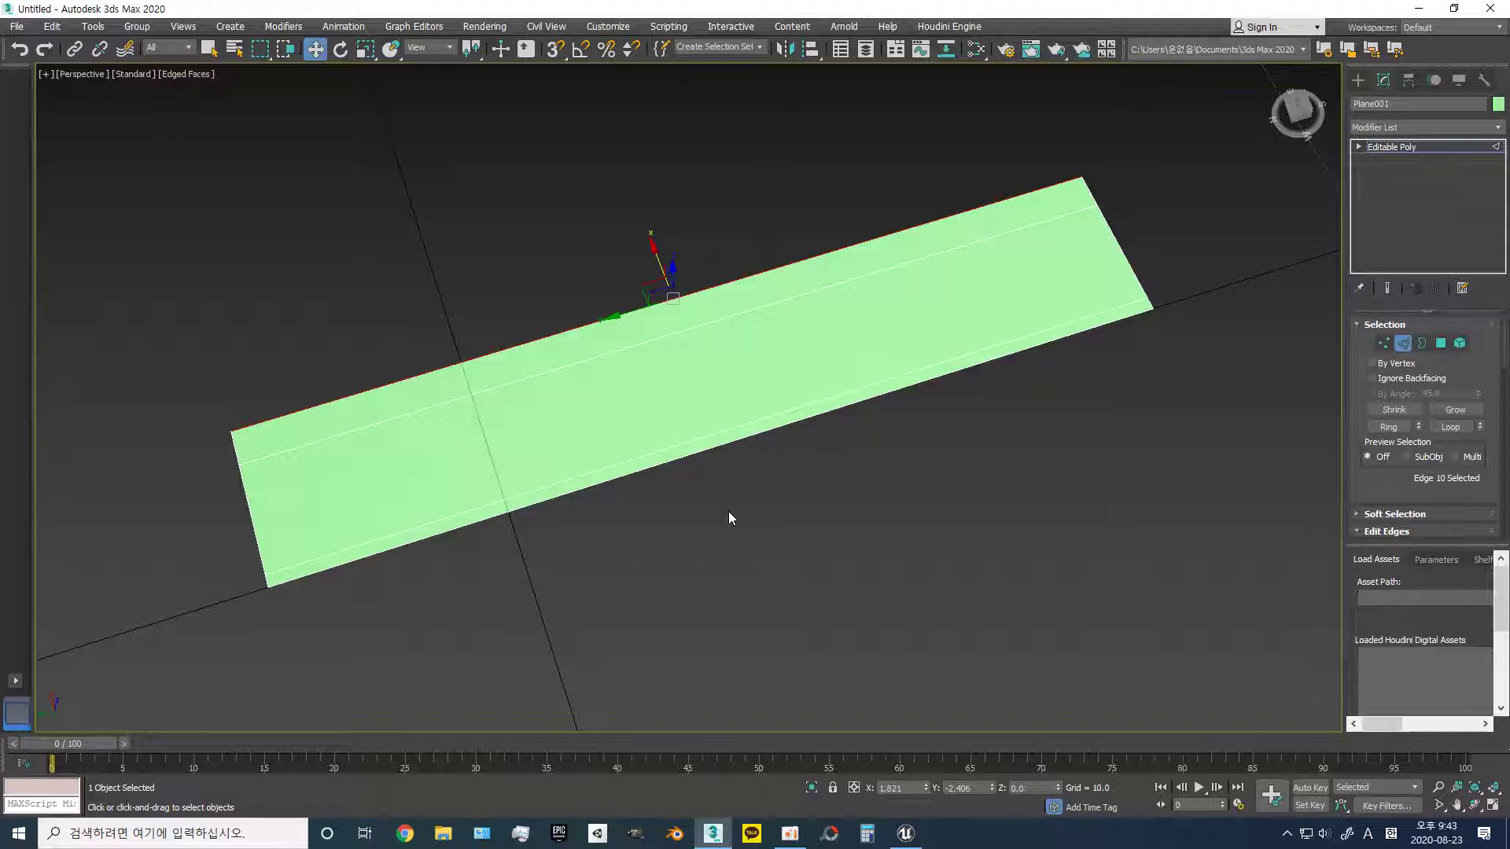
pyautogui.moveTo(488, 192); pyautogui.dragTo(787, 590)
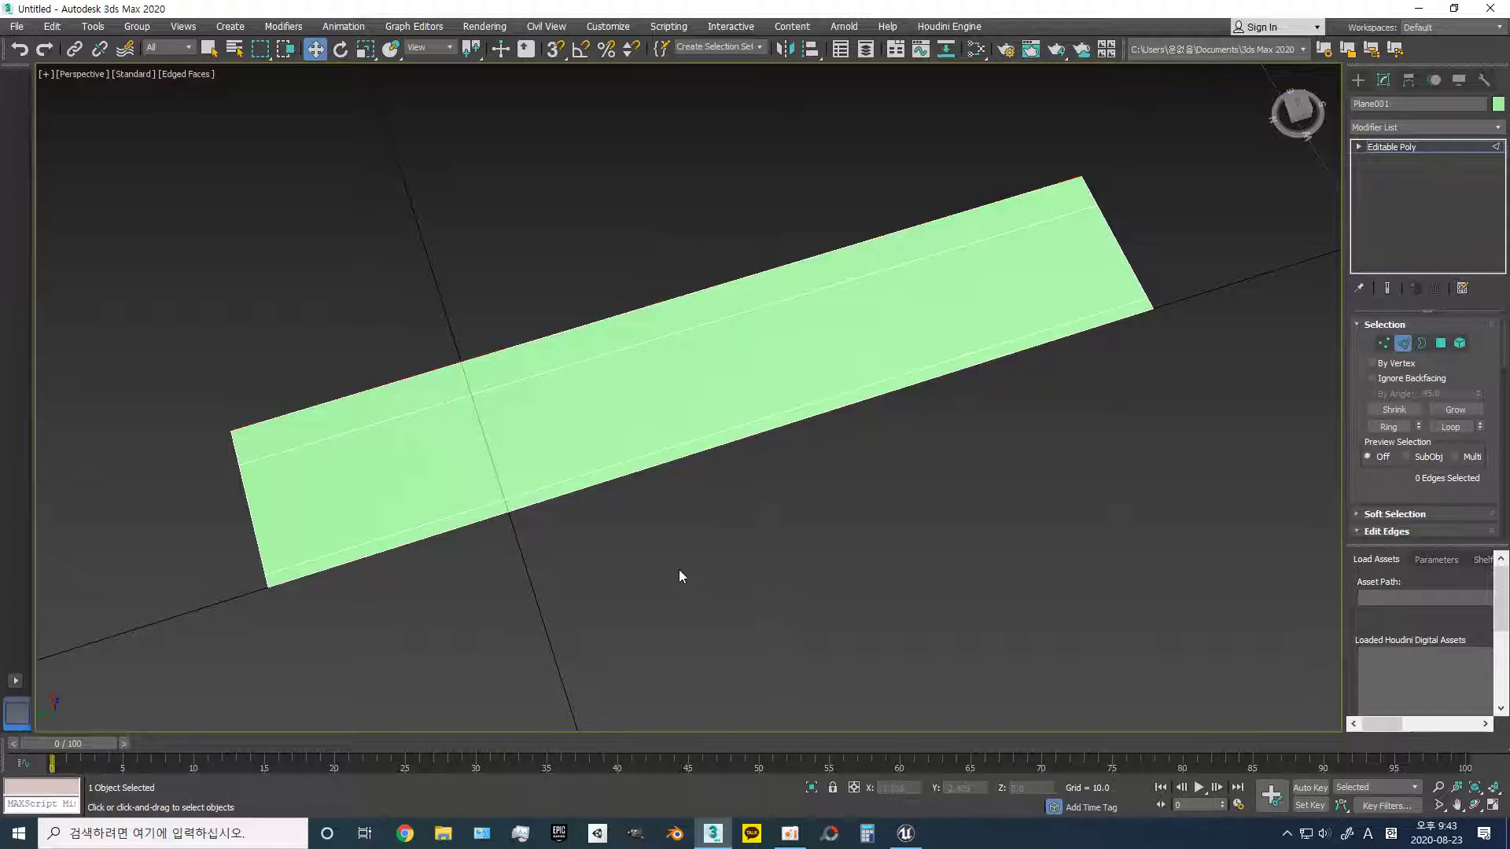
pyautogui.keyDown('alt'); pyautogui.moveTo(678, 570); pyautogui.dragTo(826, 575, button='middle'); pyautogui.keyUp('alt')
pyautogui.scroll(-5, 827, 575)
pyautogui.moveTo(789, 475)
pyautogui.keyDown('alt'); pyautogui.mouseDown(button='middle')
pyautogui.moveTo(775, 498)
pyautogui.moveTo(800, 527)
pyautogui.moveTo(855, 549)
pyautogui.moveTo(652, 541)
pyautogui.moveTo(765, 554)
pyautogui.moveTo(600, 286)
pyautogui.moveTo(629, 412)
pyautogui.moveTo(620, 370)
pyautogui.moveTo(785, 589)
pyautogui.moveTo(774, 567)
pyautogui.mouseUp(button='middle'); pyautogui.keyUp('alt')
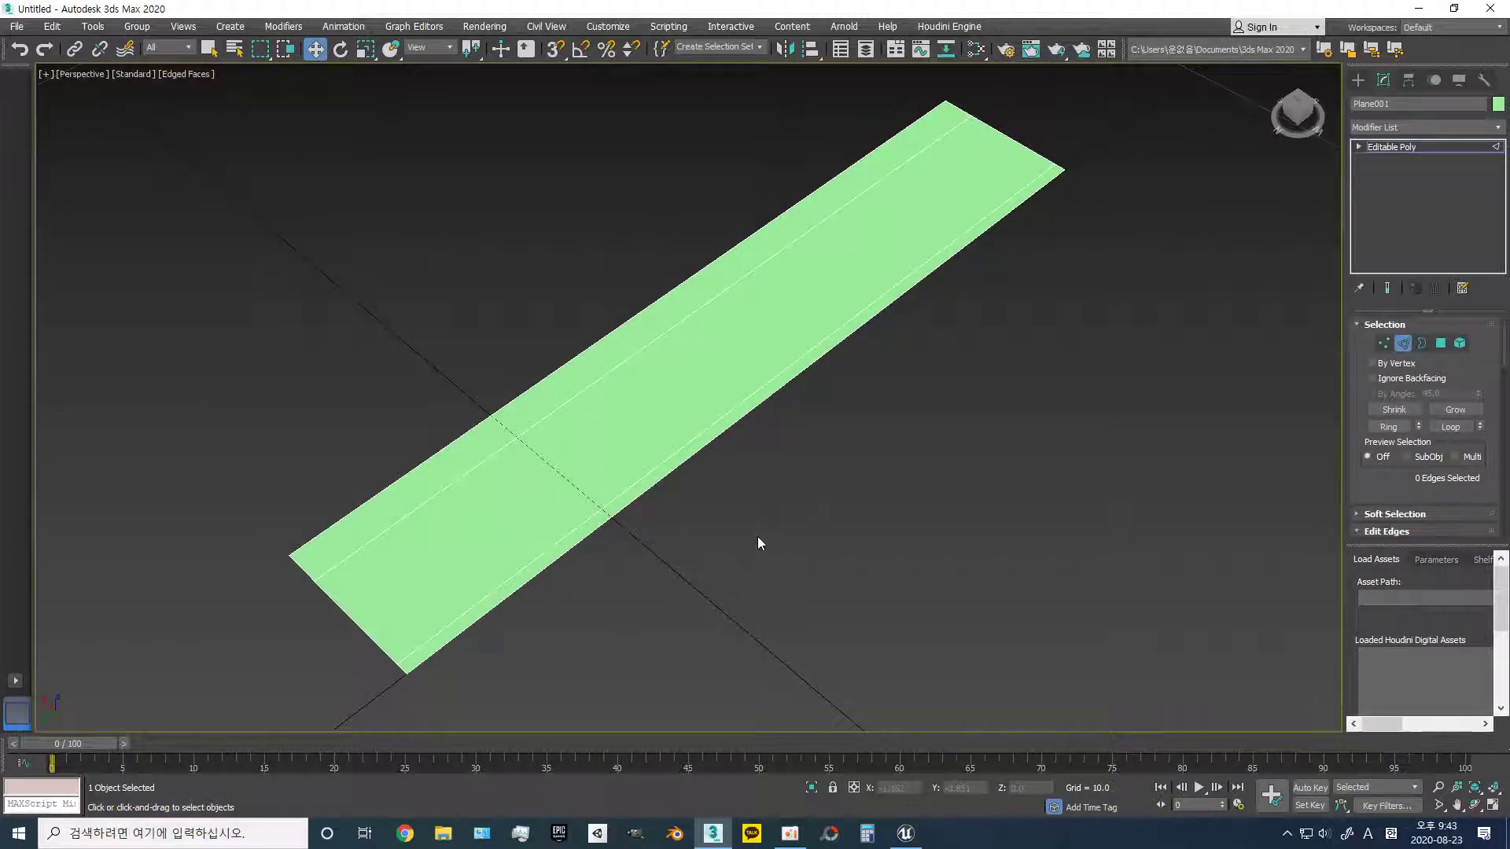
# - Select the two interior lengthwise edges, undo a test move, and clear the selection
pyautogui.moveTo(589, 313); pyautogui.dragTo(748, 529)
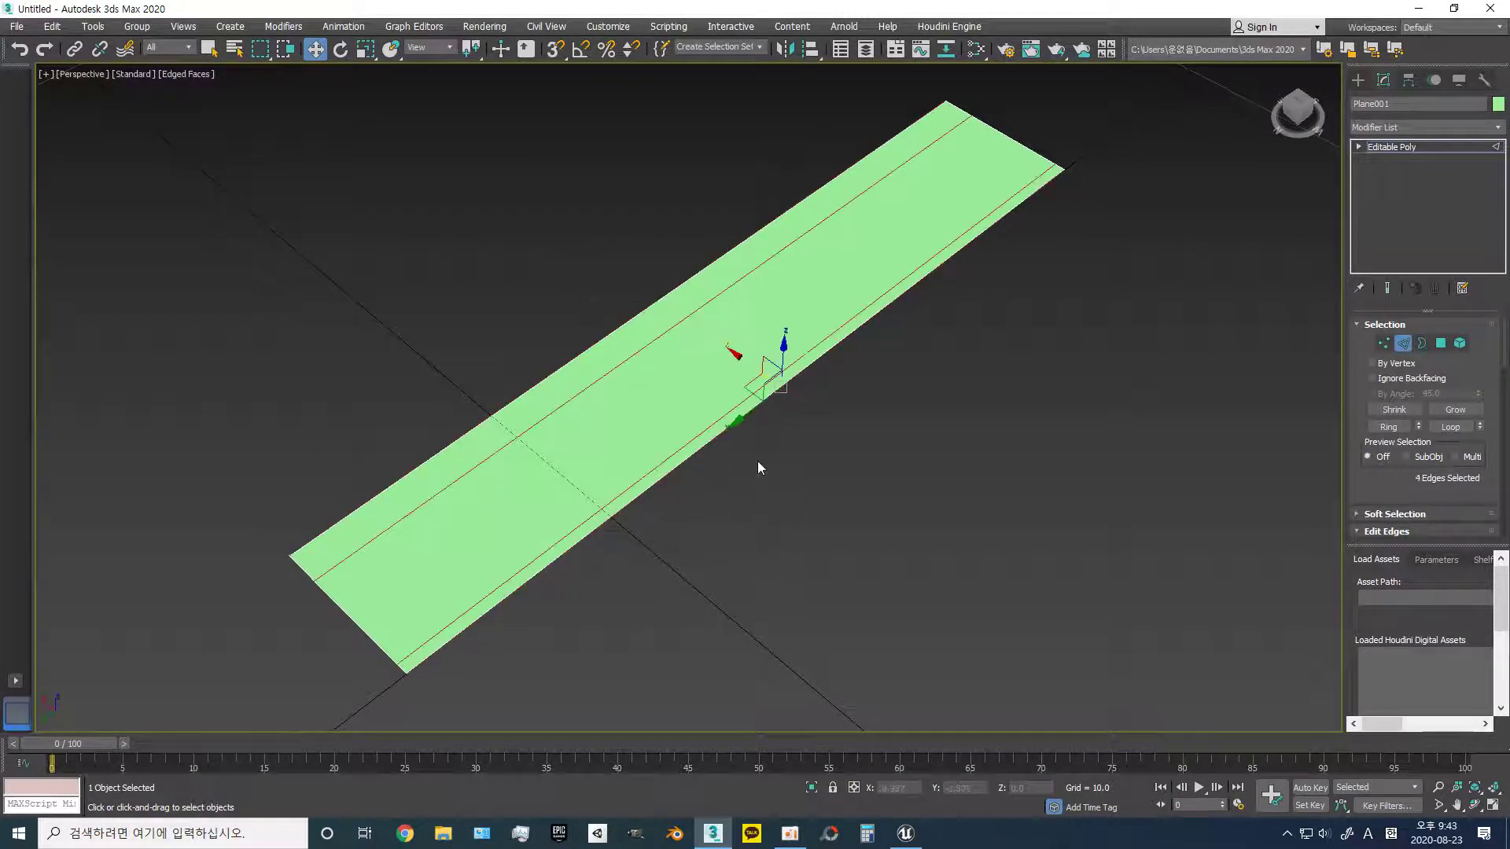
pyautogui.moveTo(732, 424); pyautogui.dragTo(920, 322)
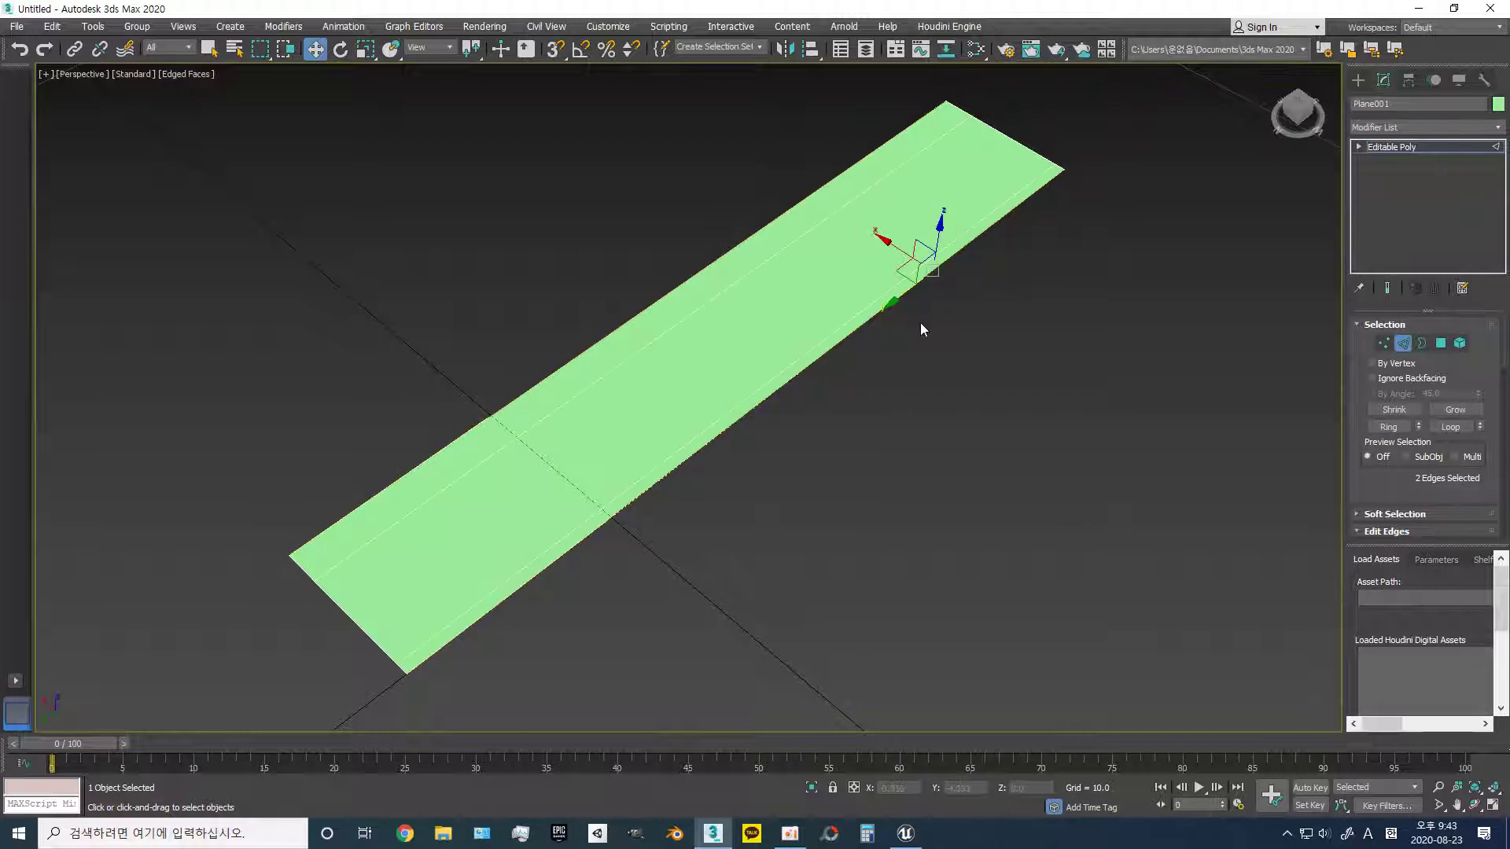
pyautogui.hotkey('ctrl', 'z')
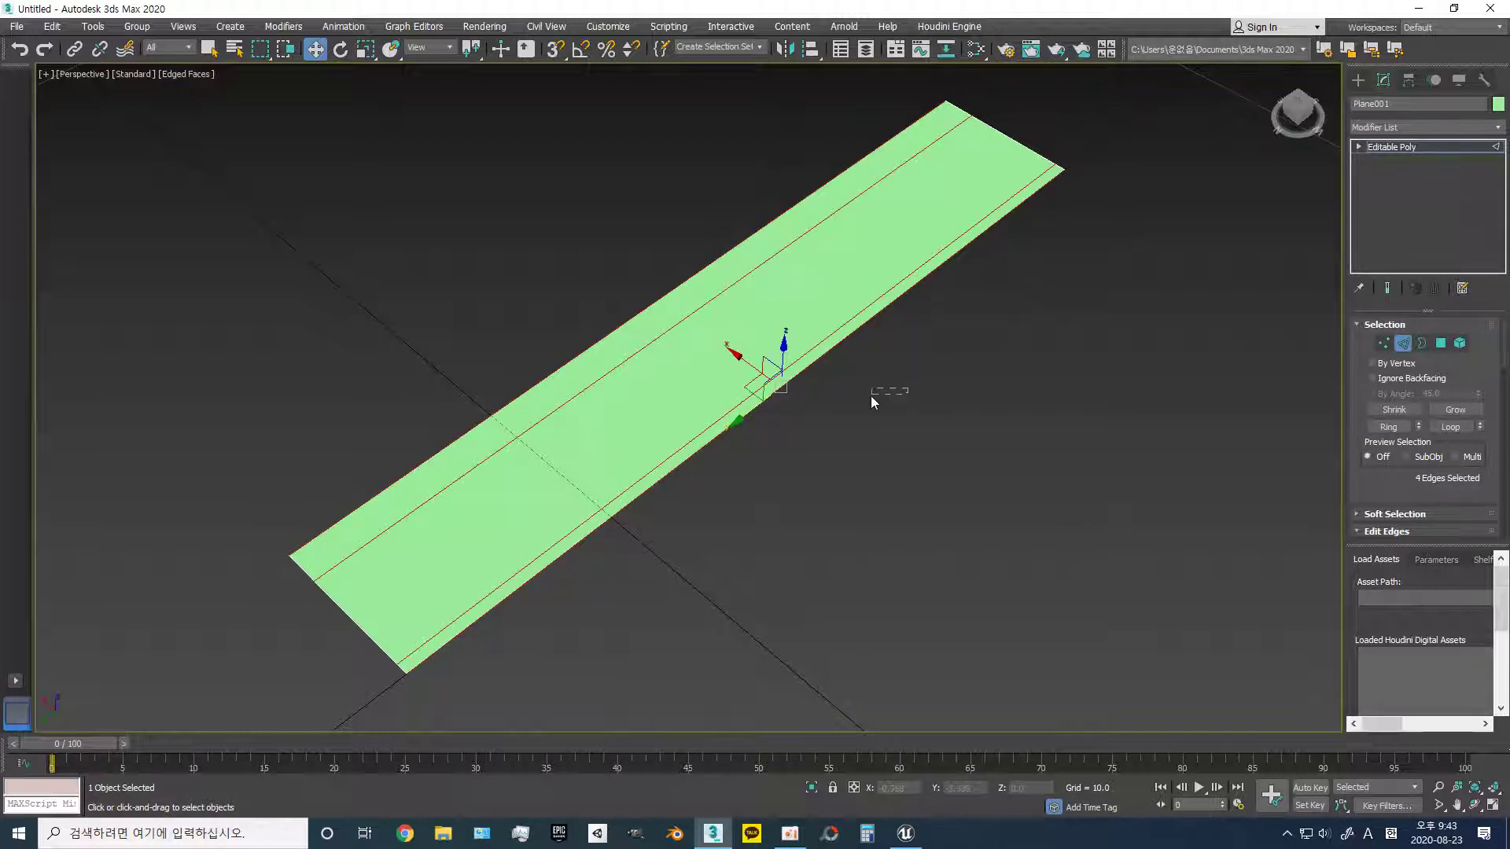
pyautogui.click(710, 315)
pyautogui.click(839, 380)
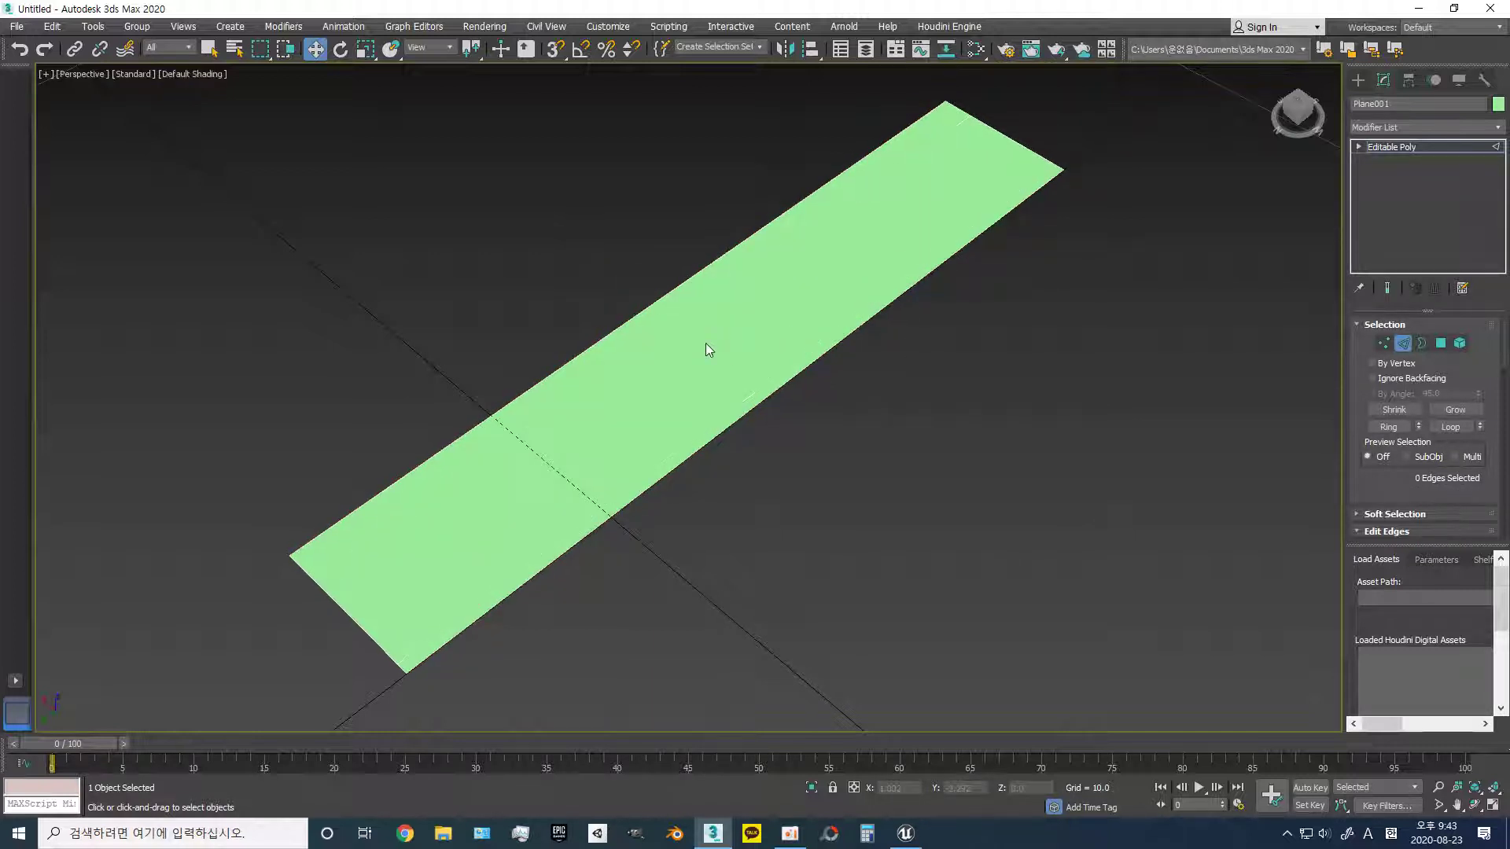
# - Shift-clone all the strip's polygons and scale the copy down into a short piece
pyautogui.press('4')
pyautogui.hotkey('ctrl', 'a')
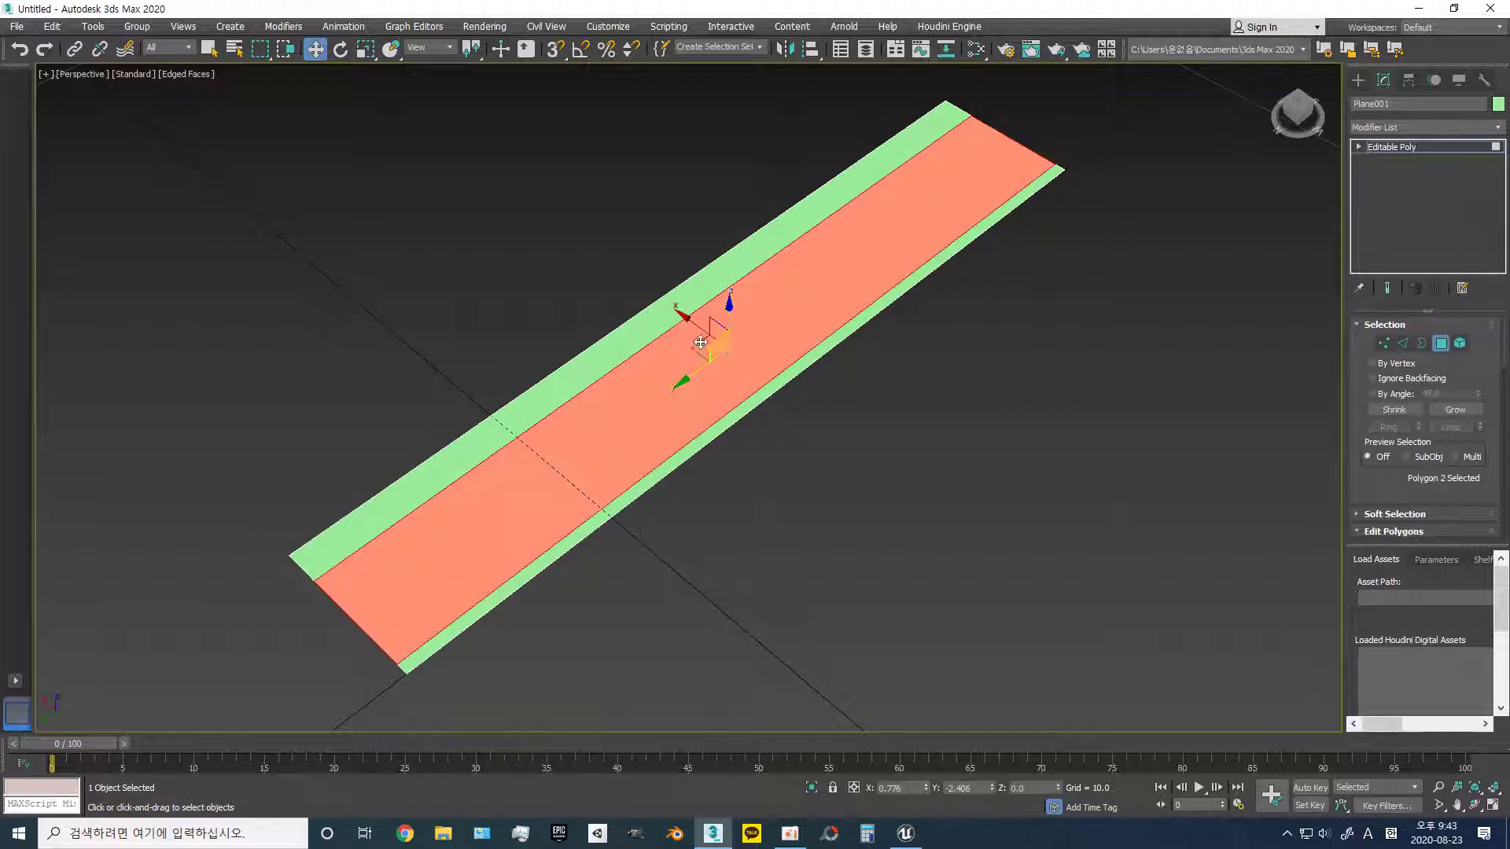
pyautogui.keyDown('shift'); pyautogui.moveTo(684, 382); pyautogui.dragTo(393, 591); pyautogui.keyUp('shift')
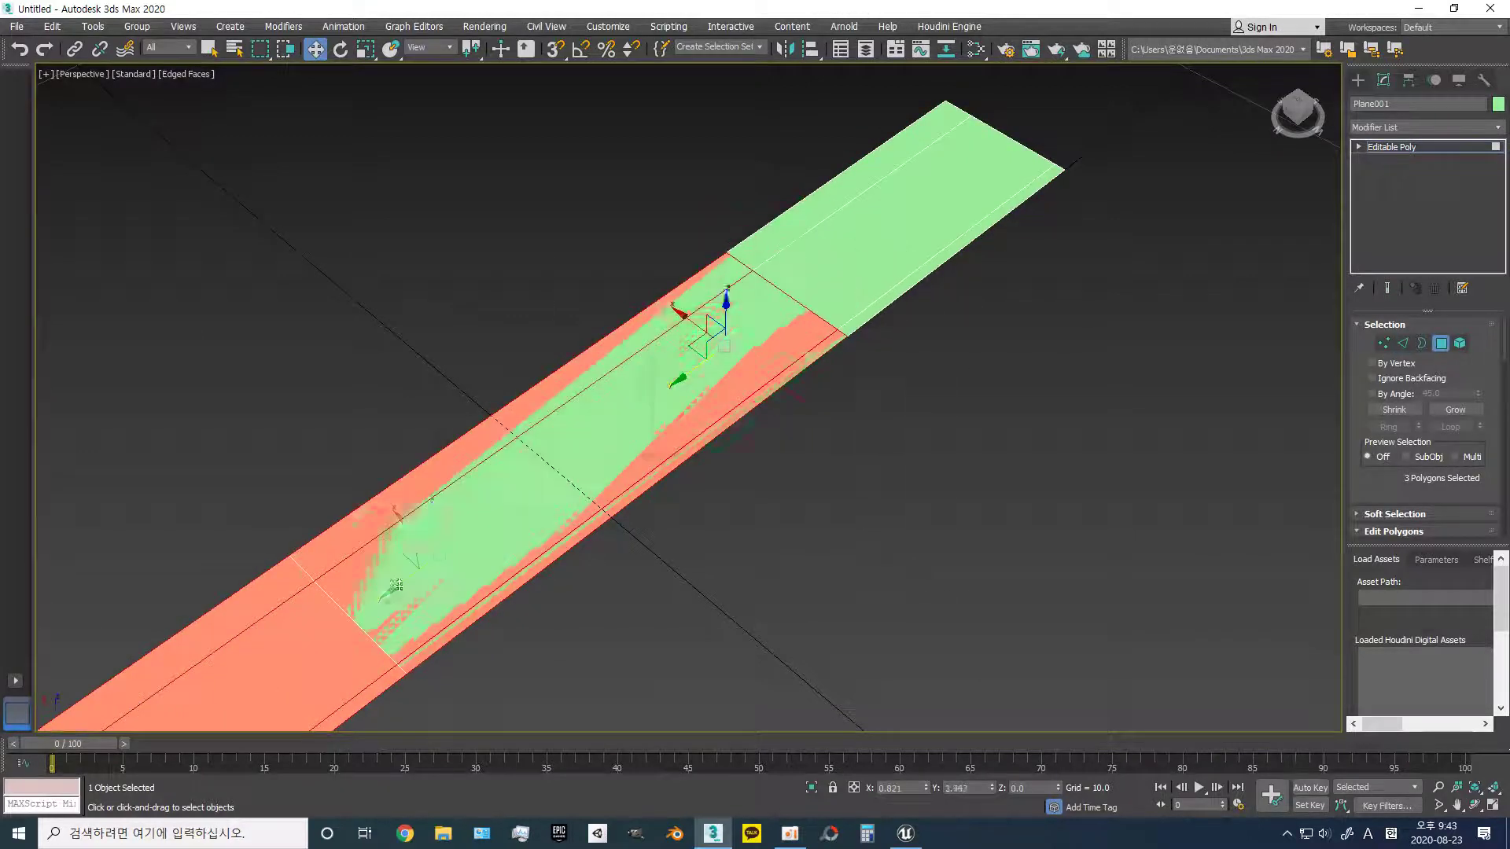
pyautogui.click(777, 439)
pyautogui.scroll(-3, 709, 498)
pyautogui.press('r')
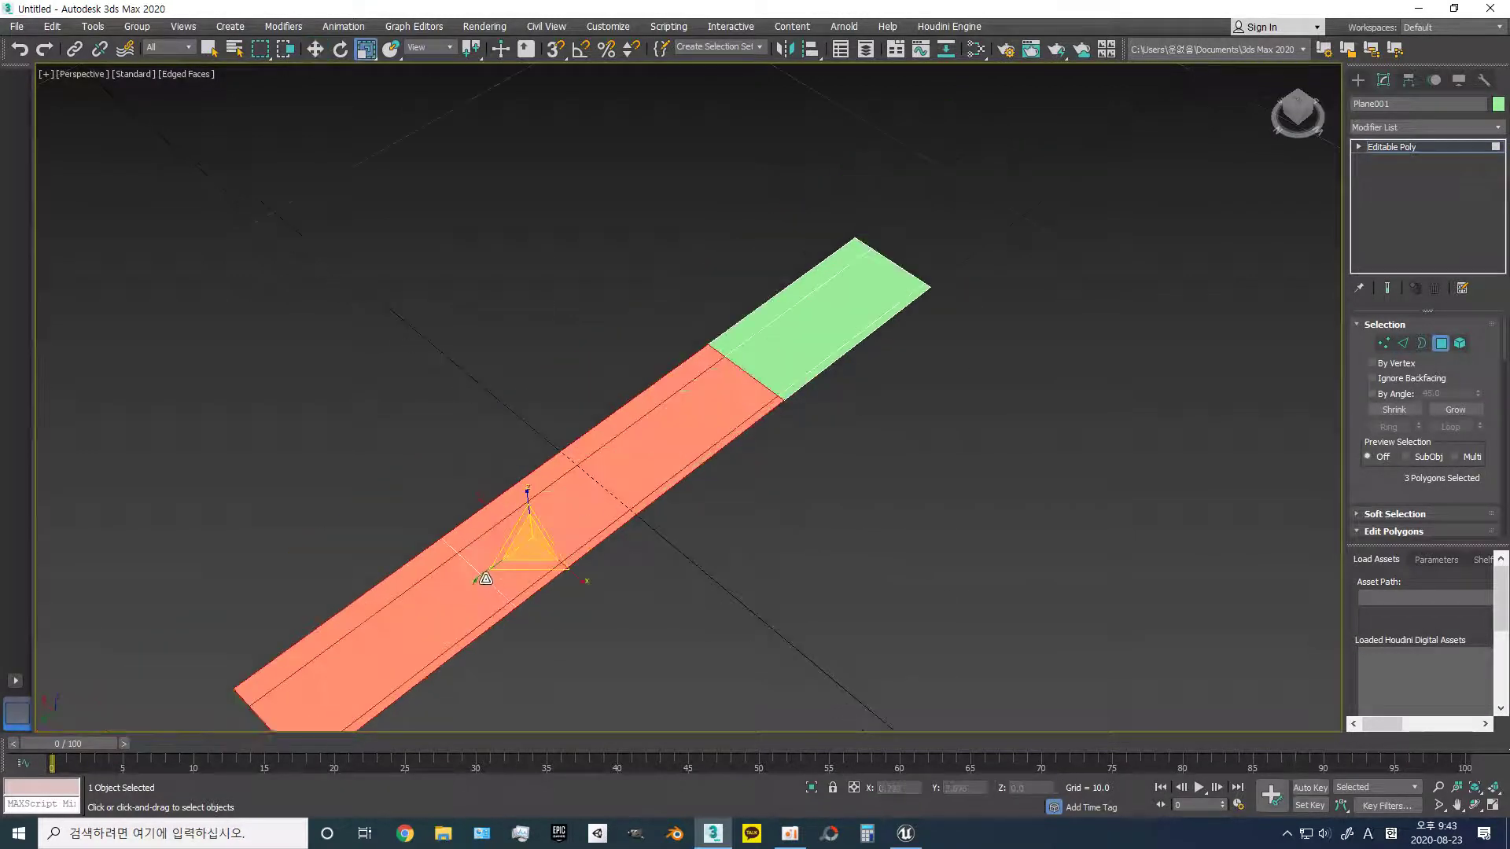
pyautogui.moveTo(511, 606); pyautogui.dragTo(519, 668)
pyautogui.moveTo(794, 422); pyautogui.dragTo(629, 543)
# - Move the copy just past the strip's end and delete its left band polygon
pyautogui.press('w')
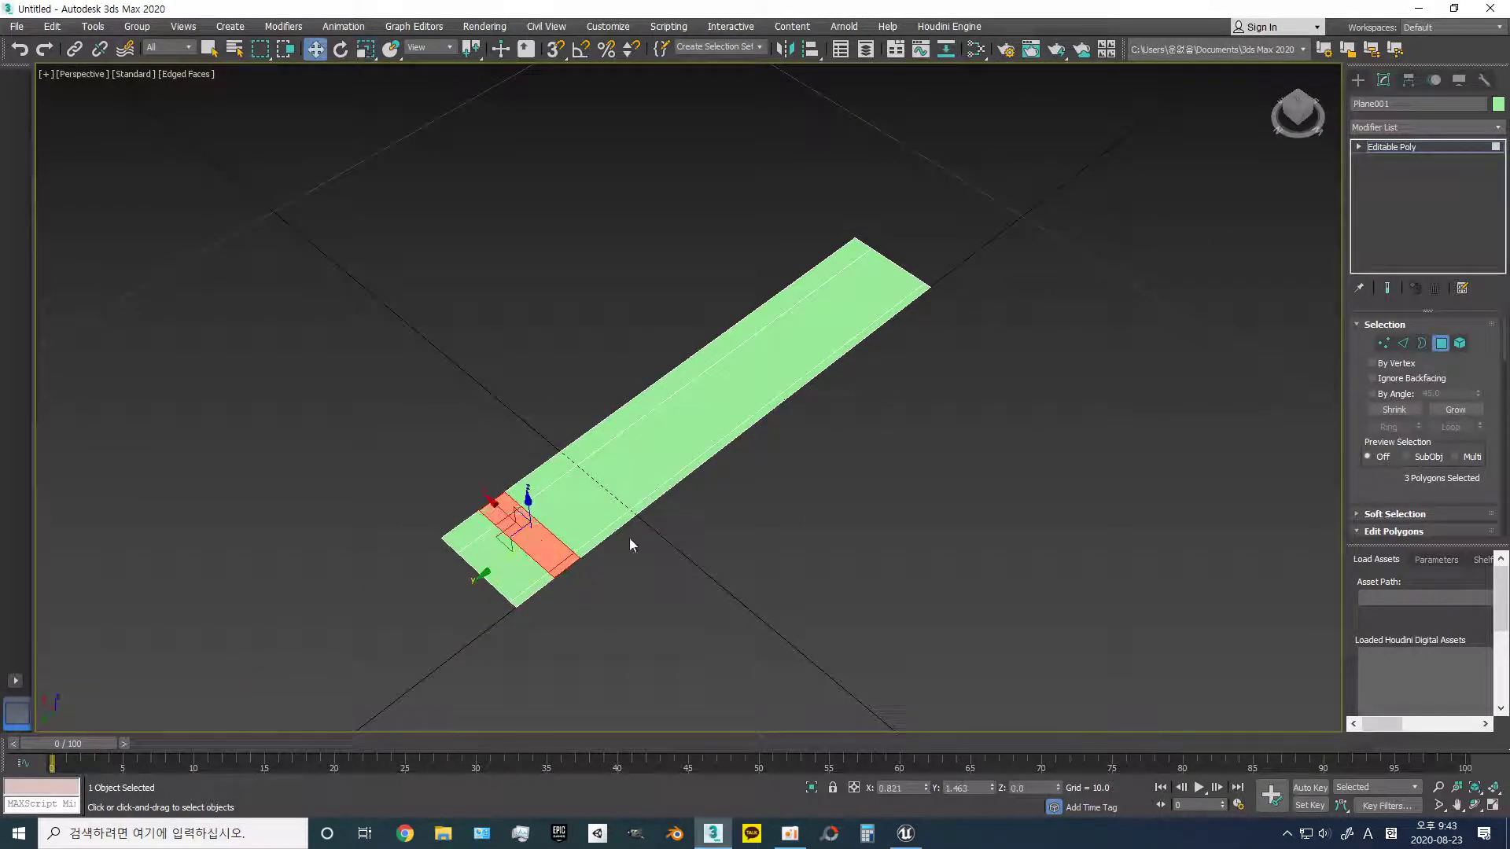
pyautogui.moveTo(481, 575); pyautogui.dragTo(437, 634)
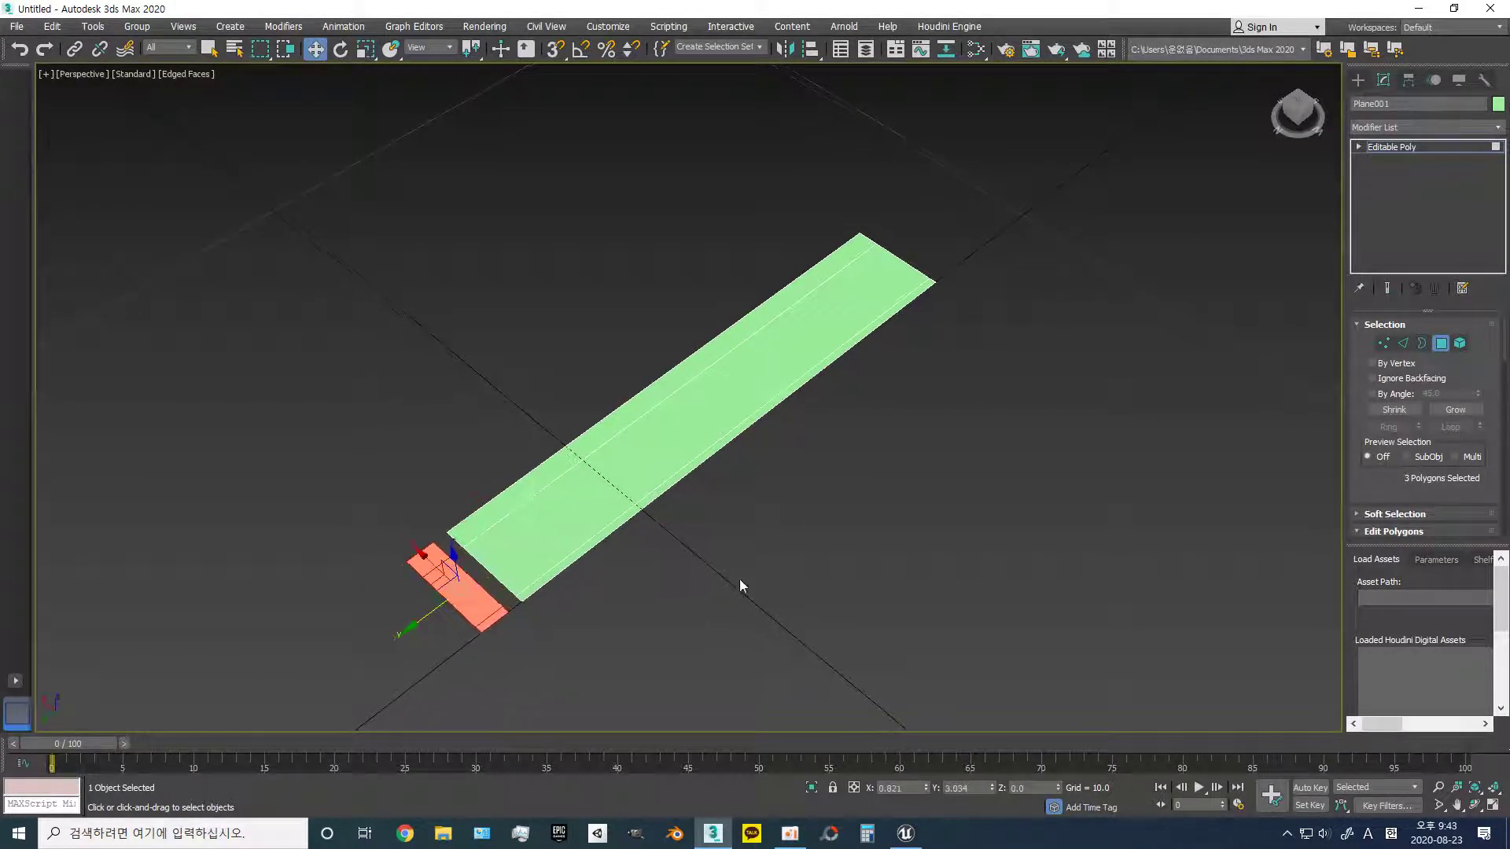
pyautogui.moveTo(739, 579)
pyautogui.mouseDown(button='middle')
pyautogui.moveTo(814, 530)
pyautogui.moveTo(772, 623)
pyautogui.mouseUp(button='middle')
pyautogui.scroll(2, 828, 593)
pyautogui.scroll(4, 566, 519)
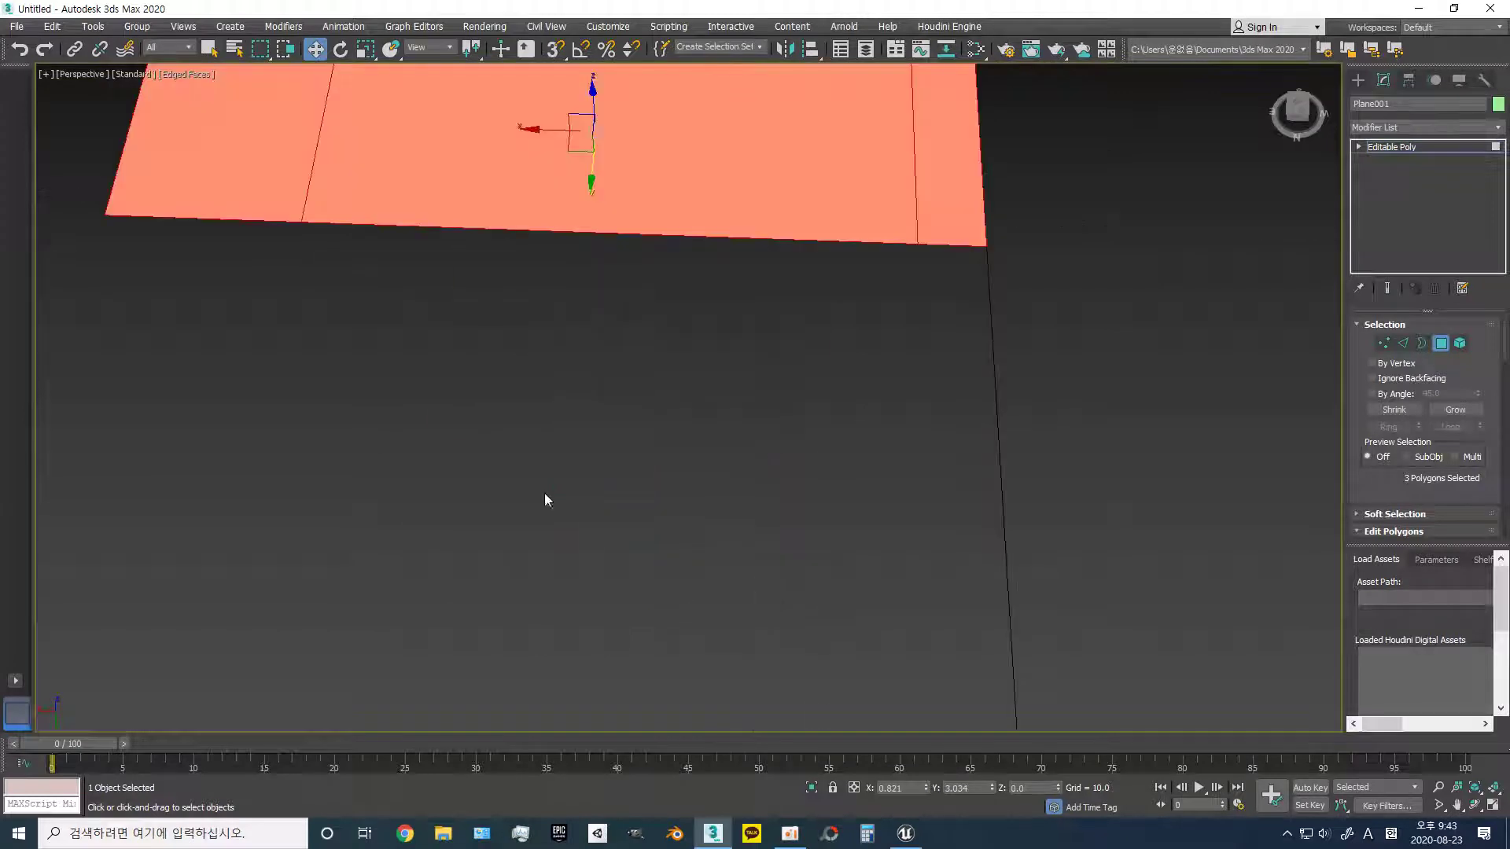
pyautogui.scroll(-4, 522, 474)
pyautogui.click(522, 474)
pyautogui.click(438, 391)
pyautogui.press('Delete')
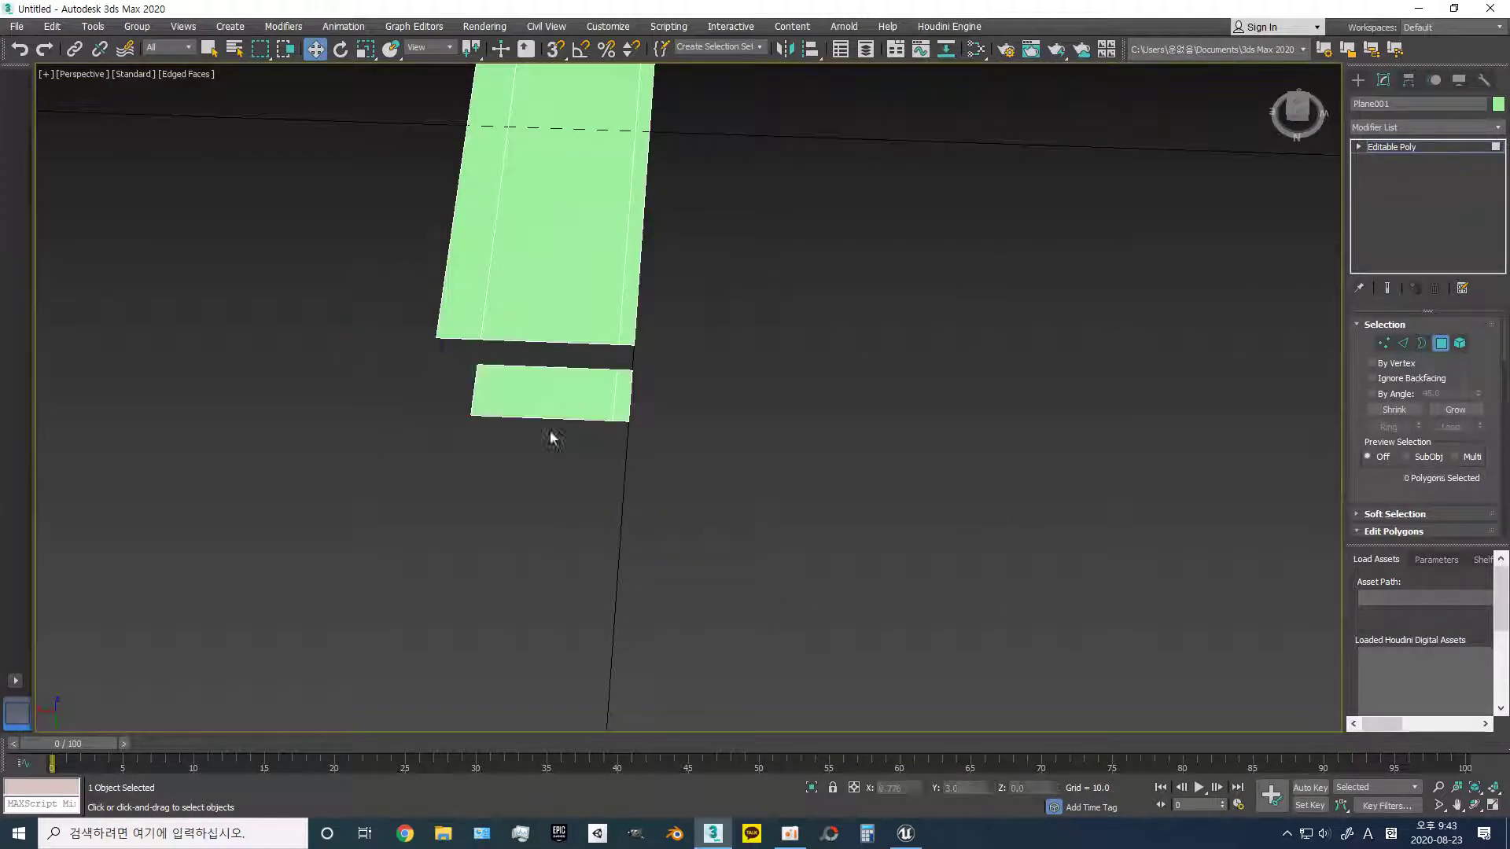
# - Select the copied piece's remaining middle and right band polygons
pyautogui.click(543, 401)
pyautogui.moveTo(695, 538)
pyautogui.keyDown('alt'); pyautogui.mouseDown(button='middle')
pyautogui.moveTo(769, 563)
pyautogui.moveTo(500, 418)
pyautogui.moveTo(802, 598)
pyautogui.moveTo(643, 482)
pyautogui.moveTo(618, 602)
pyautogui.mouseUp(button='middle'); pyautogui.keyUp('alt')
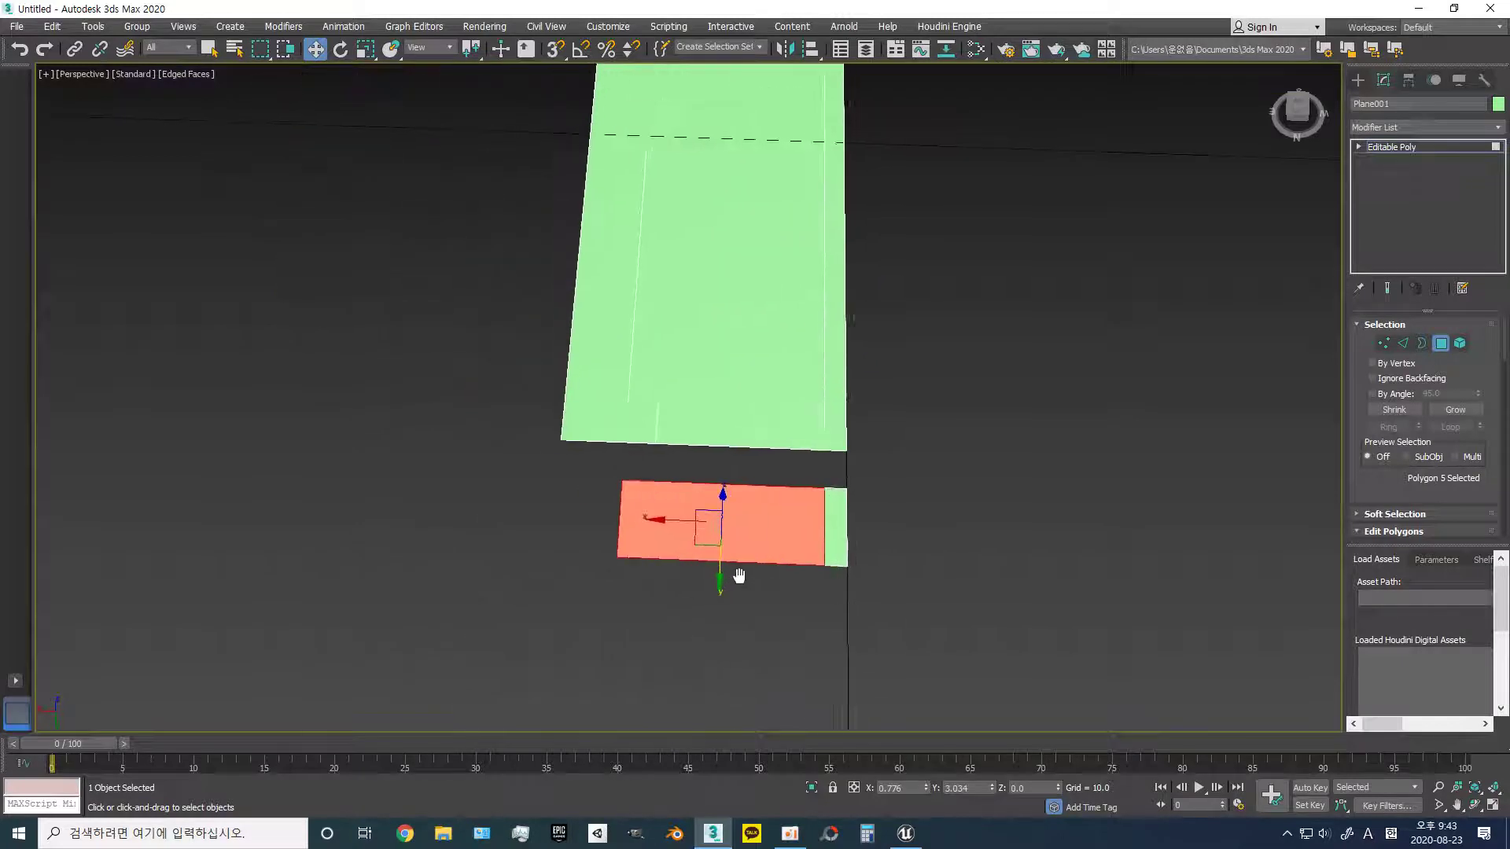
pyautogui.moveTo(865, 493); pyautogui.dragTo(898, 473)
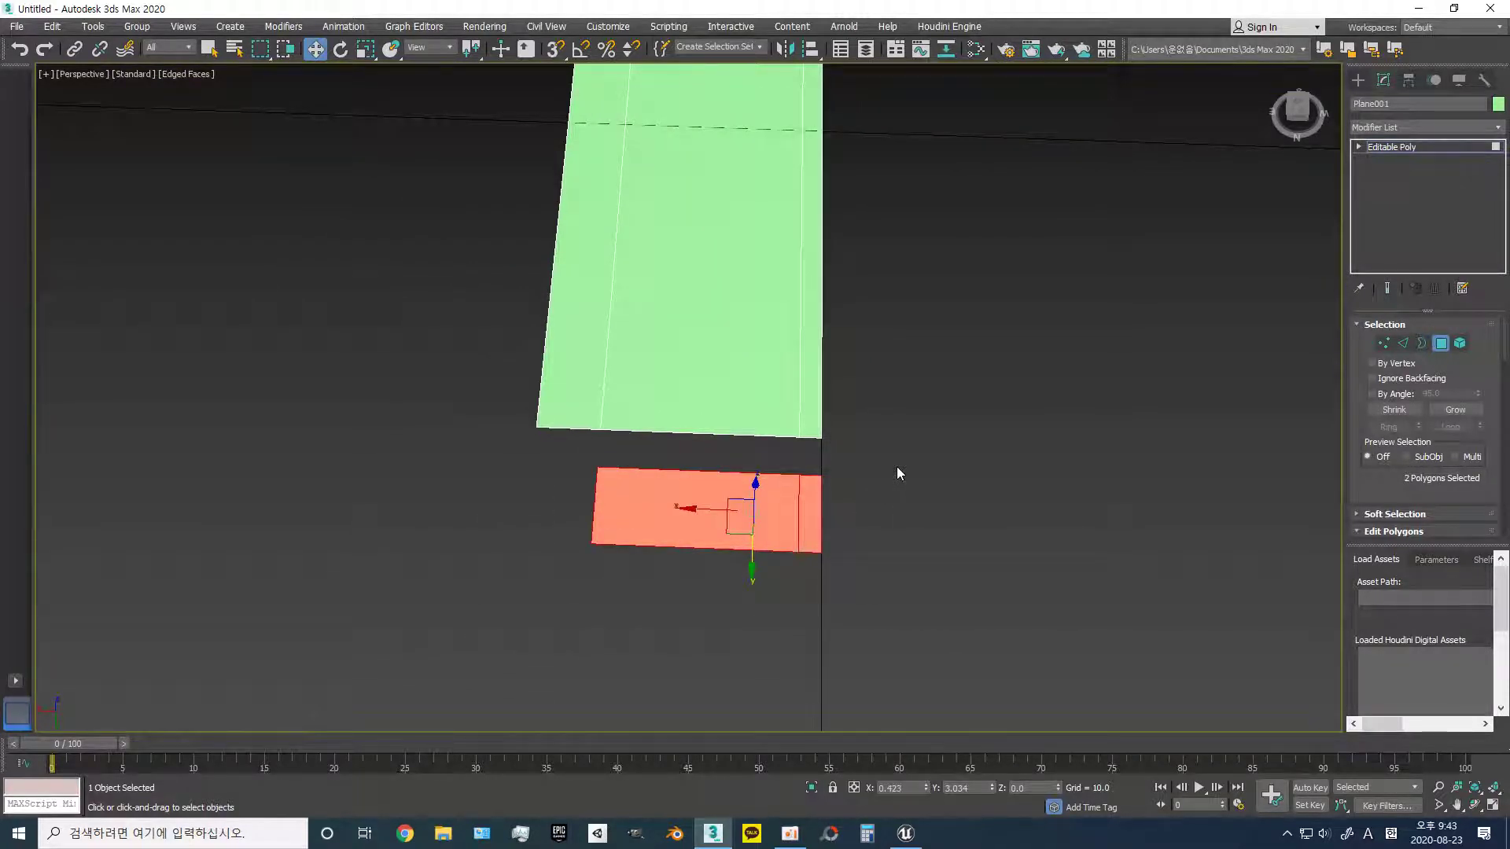
pyautogui.click(867, 491)
pyautogui.moveTo(867, 469); pyautogui.dragTo(780, 582)
# - Select an edge of the lower plate and slide it left to reshape it
pyautogui.click(780, 582)
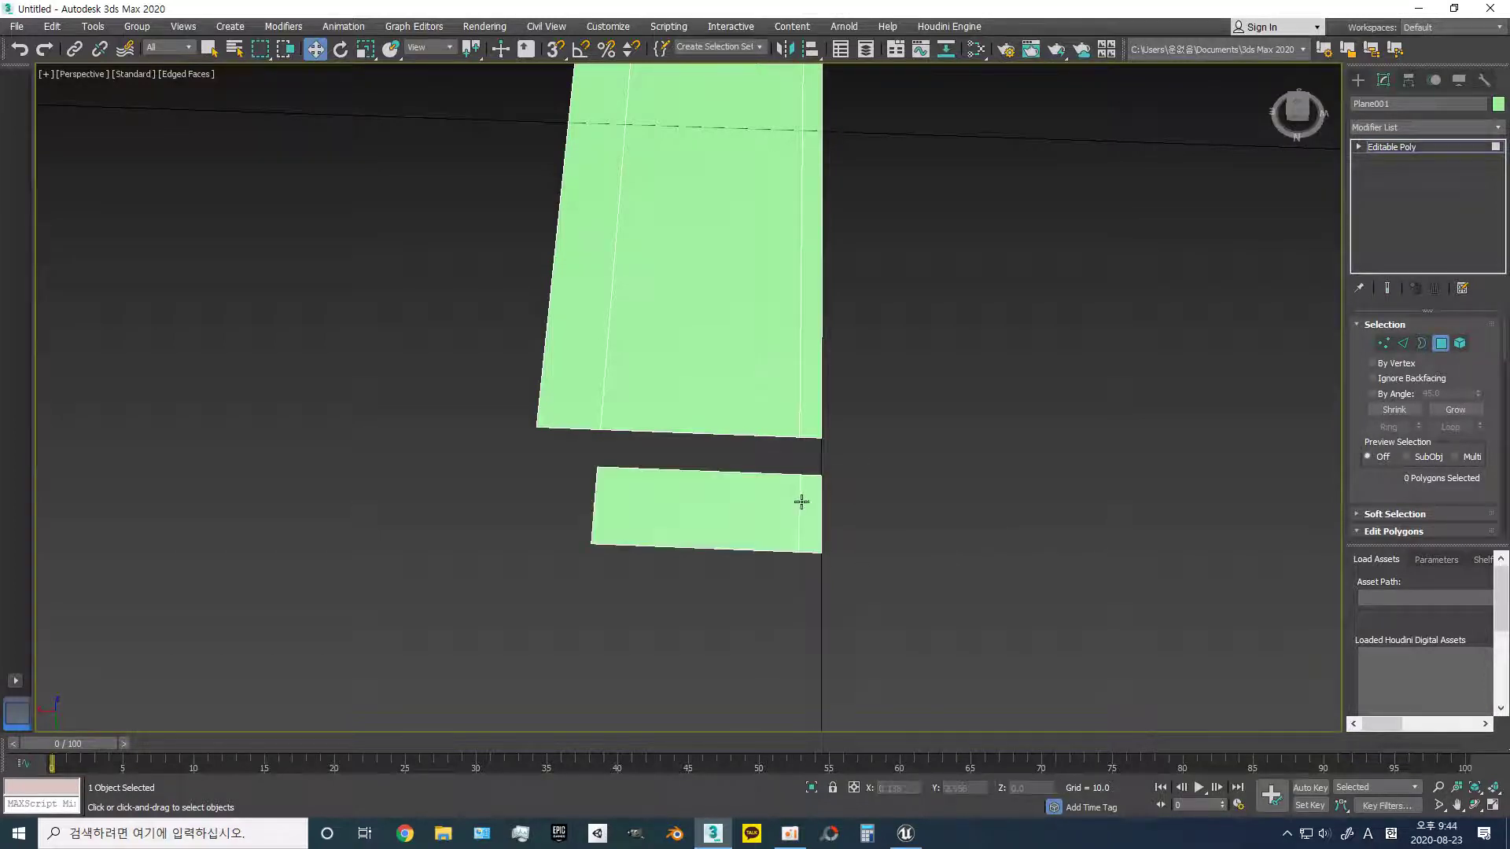
pyautogui.click(806, 507)
pyautogui.click(793, 516)
pyautogui.press('2')
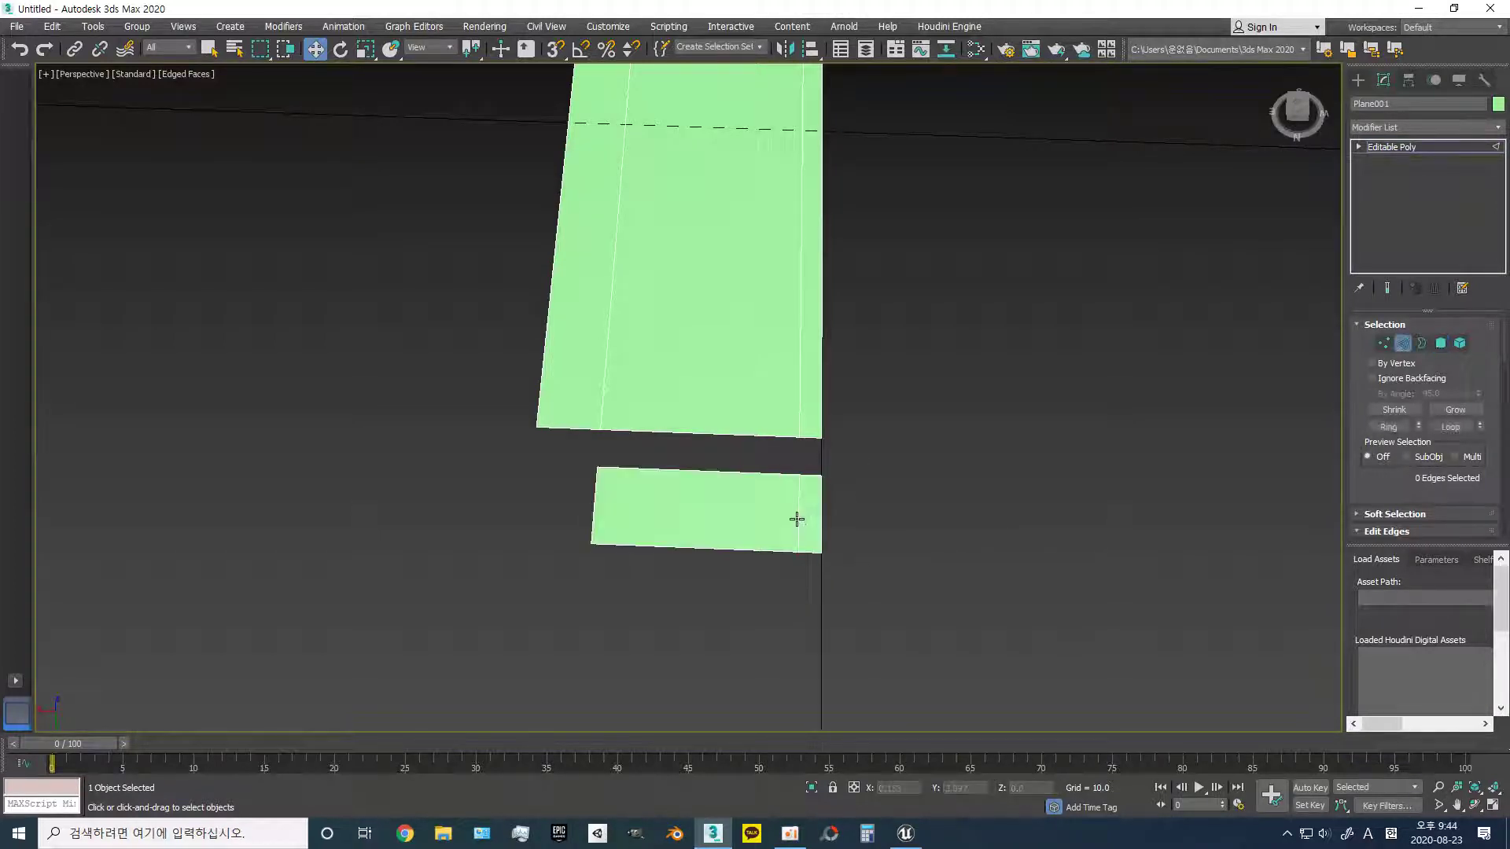
pyautogui.click(796, 519)
pyautogui.moveTo(728, 511); pyautogui.dragTo(692, 509)
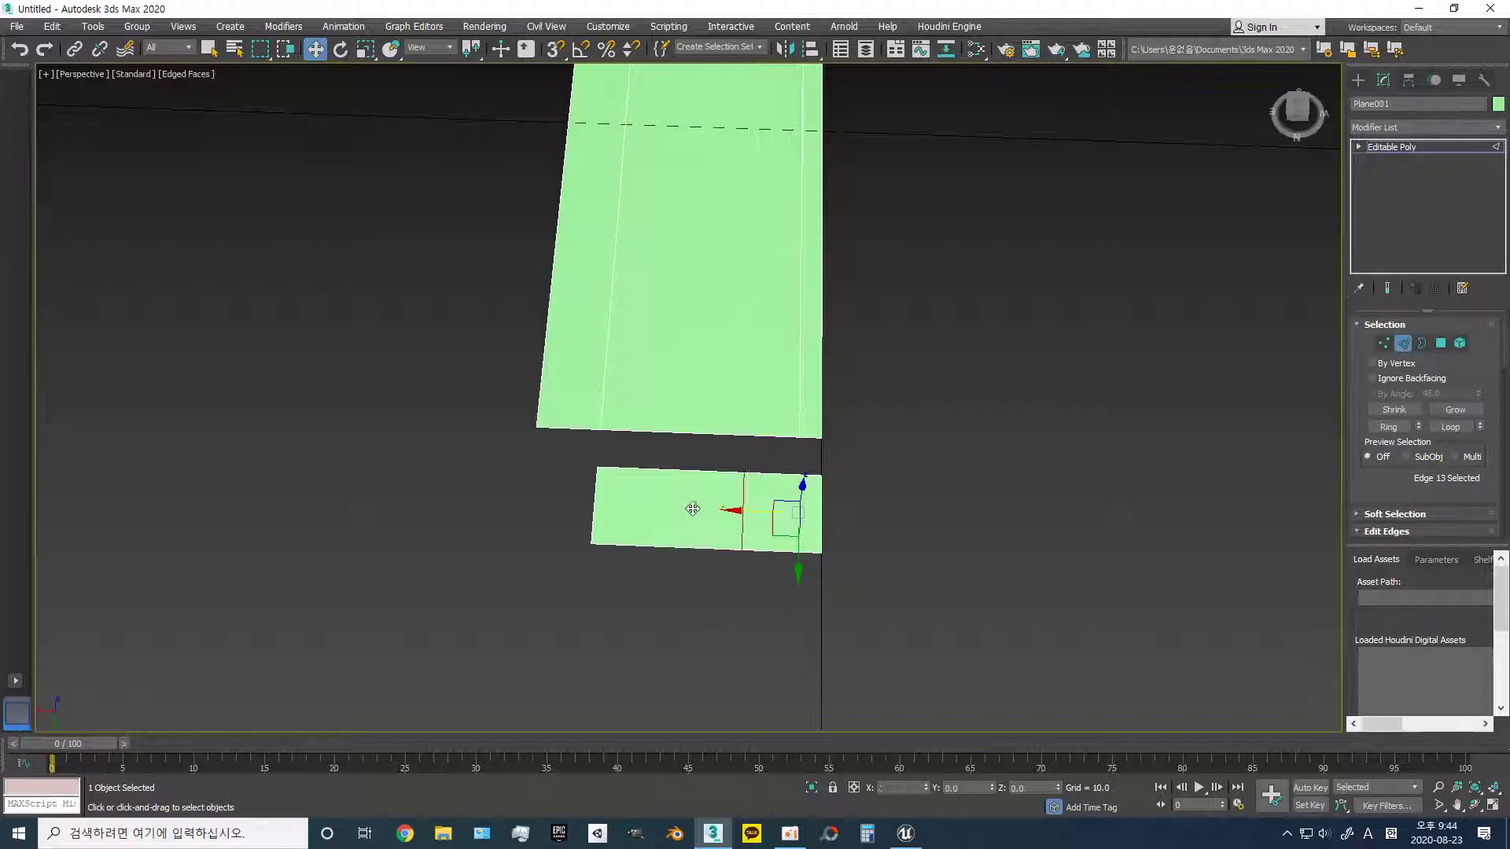
# - Reposition the lower plate's left edge to leave a small gap, then frame both planes
pyautogui.click(681, 563)
pyautogui.click(593, 507)
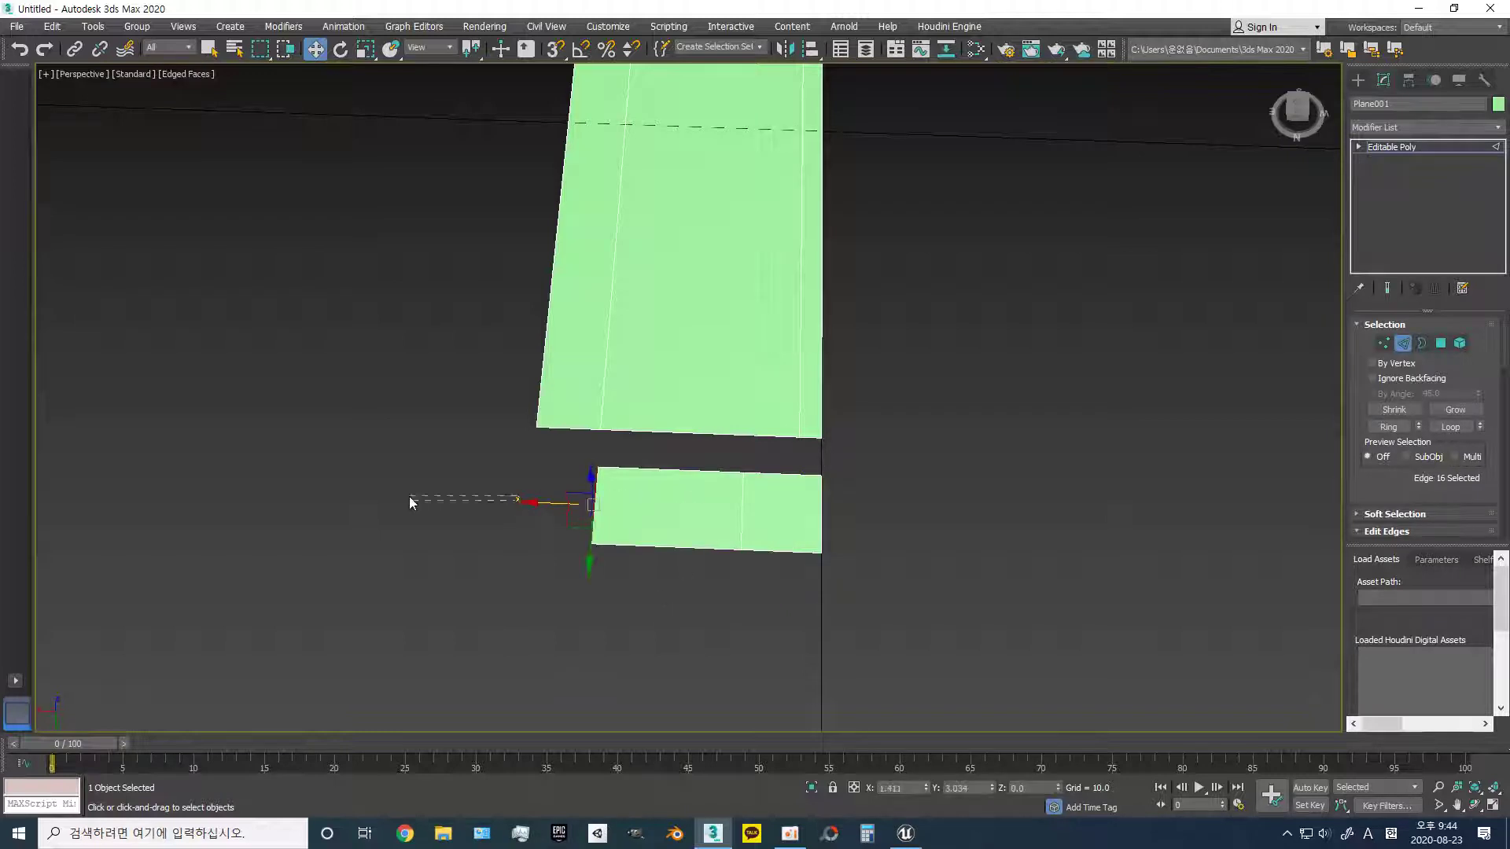
pyautogui.moveTo(531, 504)
pyautogui.mouseDown()
pyautogui.moveTo(315, 495)
pyautogui.moveTo(724, 508)
pyautogui.mouseUp()
pyautogui.click(754, 498)
pyautogui.keyDown('alt'); pyautogui.moveTo(723, 508); pyautogui.dragTo(629, 379, button='middle'); pyautogui.keyUp('alt')
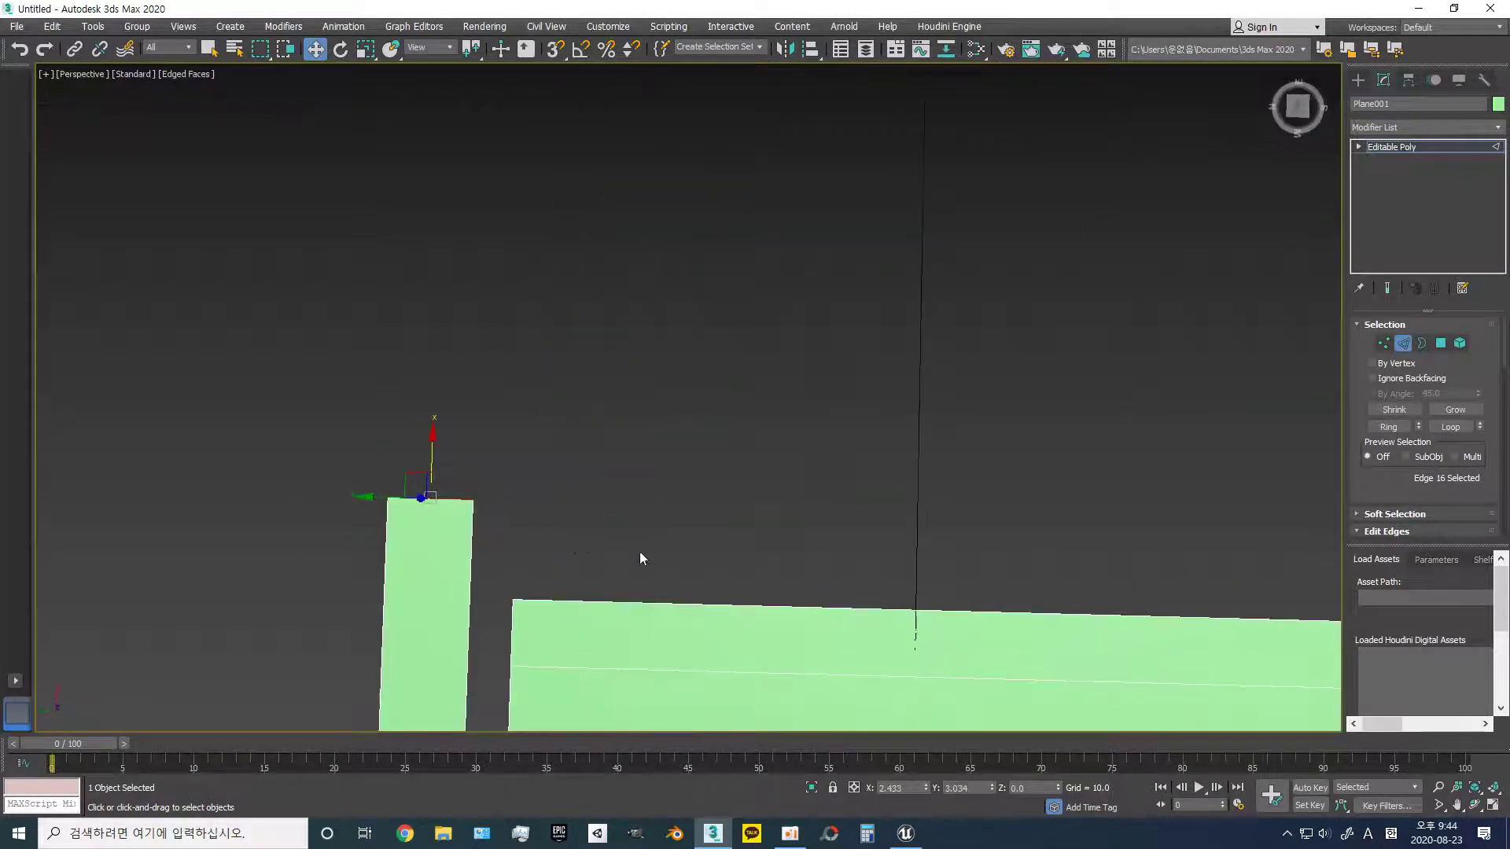
pyautogui.scroll(-3, 629, 379)
pyautogui.moveTo(598, 432)
pyautogui.keyDown('alt'); pyautogui.mouseDown(button='middle')
pyautogui.moveTo(550, 468)
pyautogui.moveTo(634, 434)
pyautogui.mouseUp(button='middle'); pyautogui.keyUp('alt')
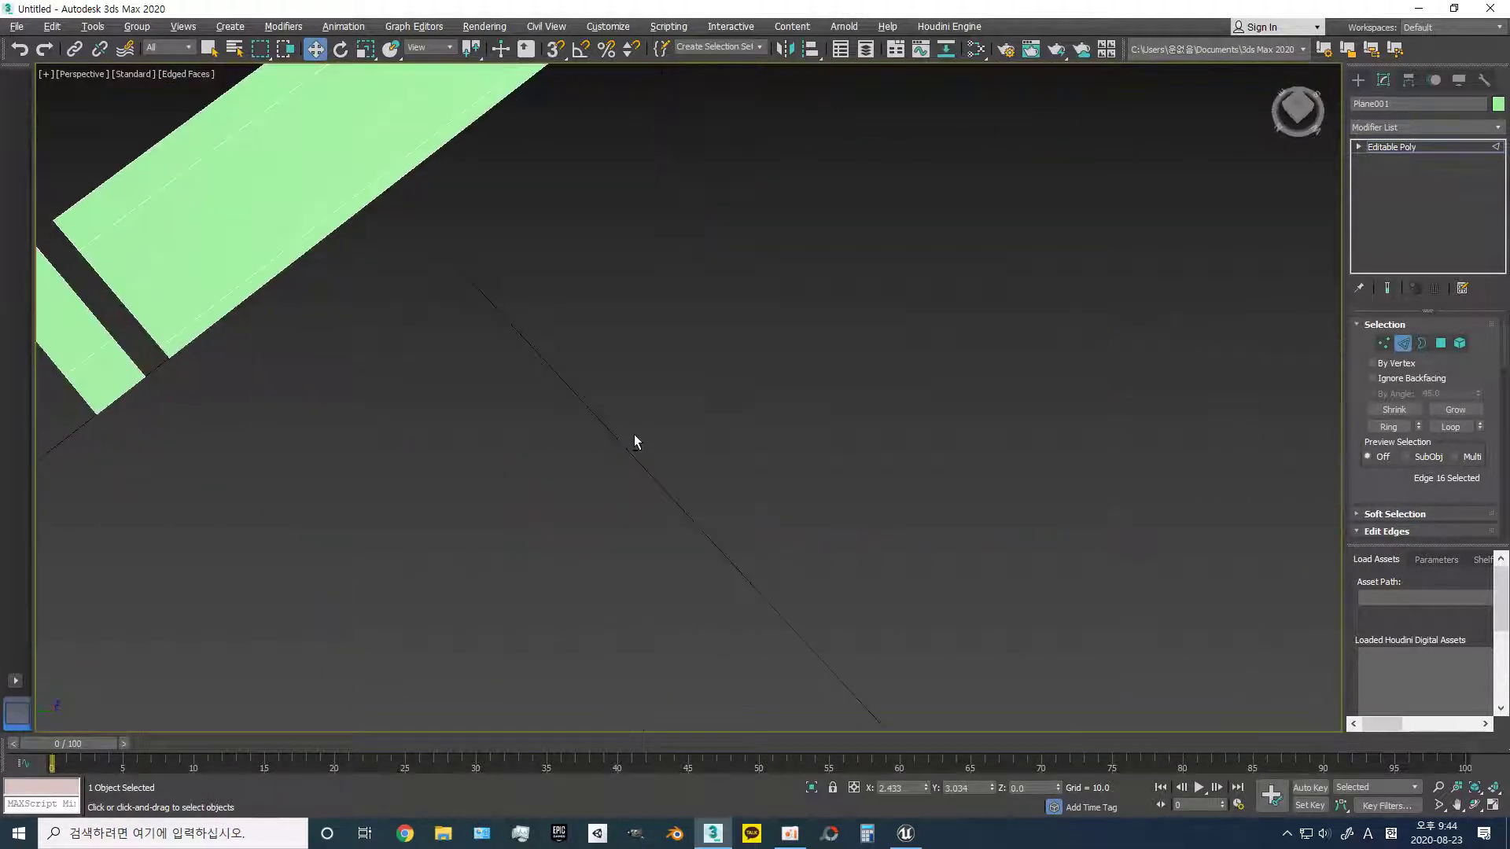
pyautogui.scroll(-2, 647, 506)
pyautogui.scroll(-3, 893, 421)
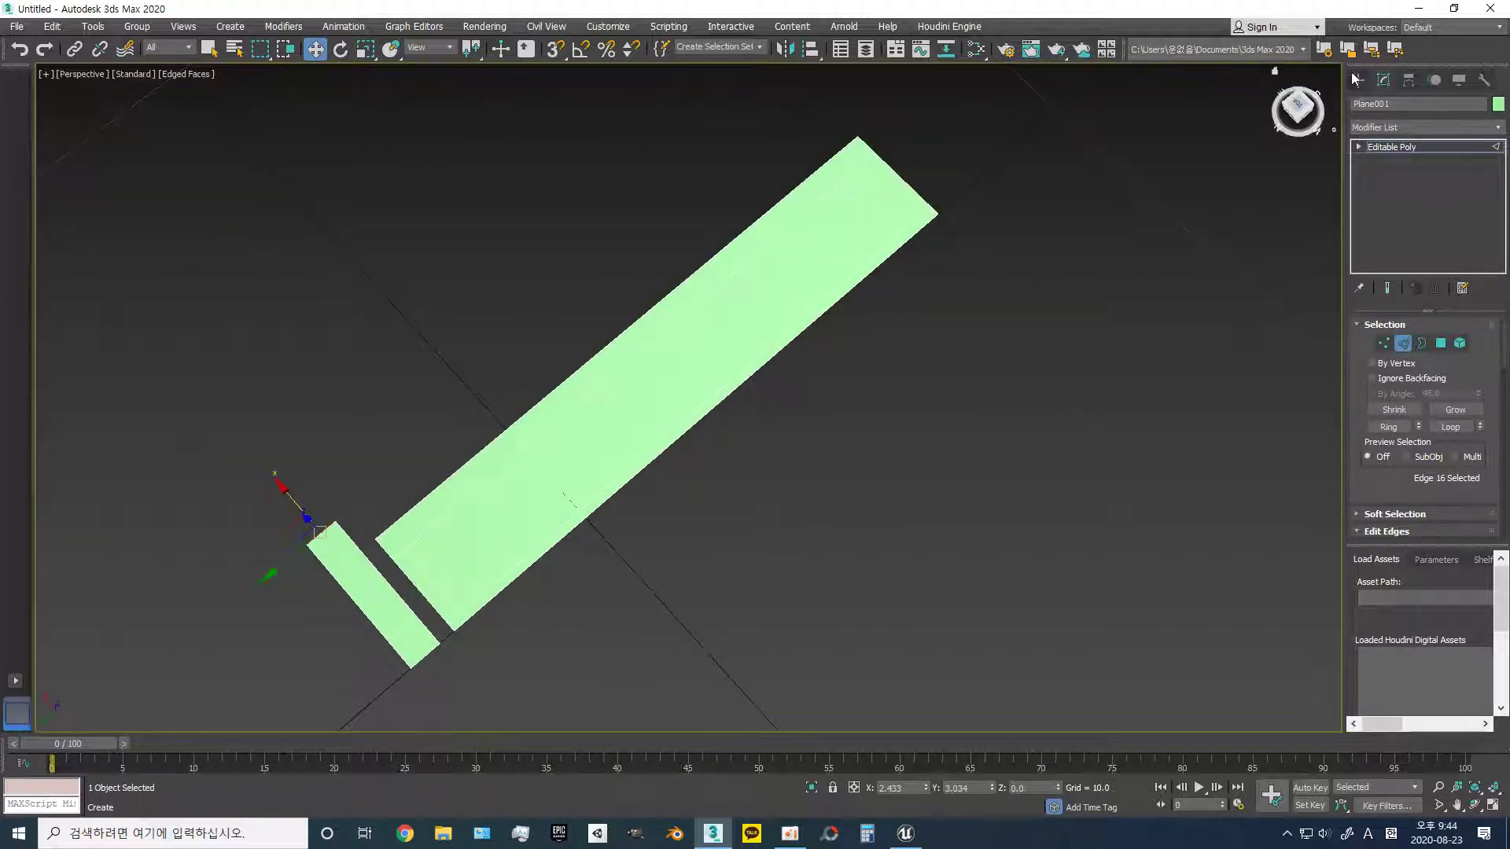
# - Center the long plane's pivot to the object with Hierarchy's Affect Pivot Only
pyautogui.click(1004, 432)
pyautogui.click(786, 315)
pyautogui.click(1408, 80)
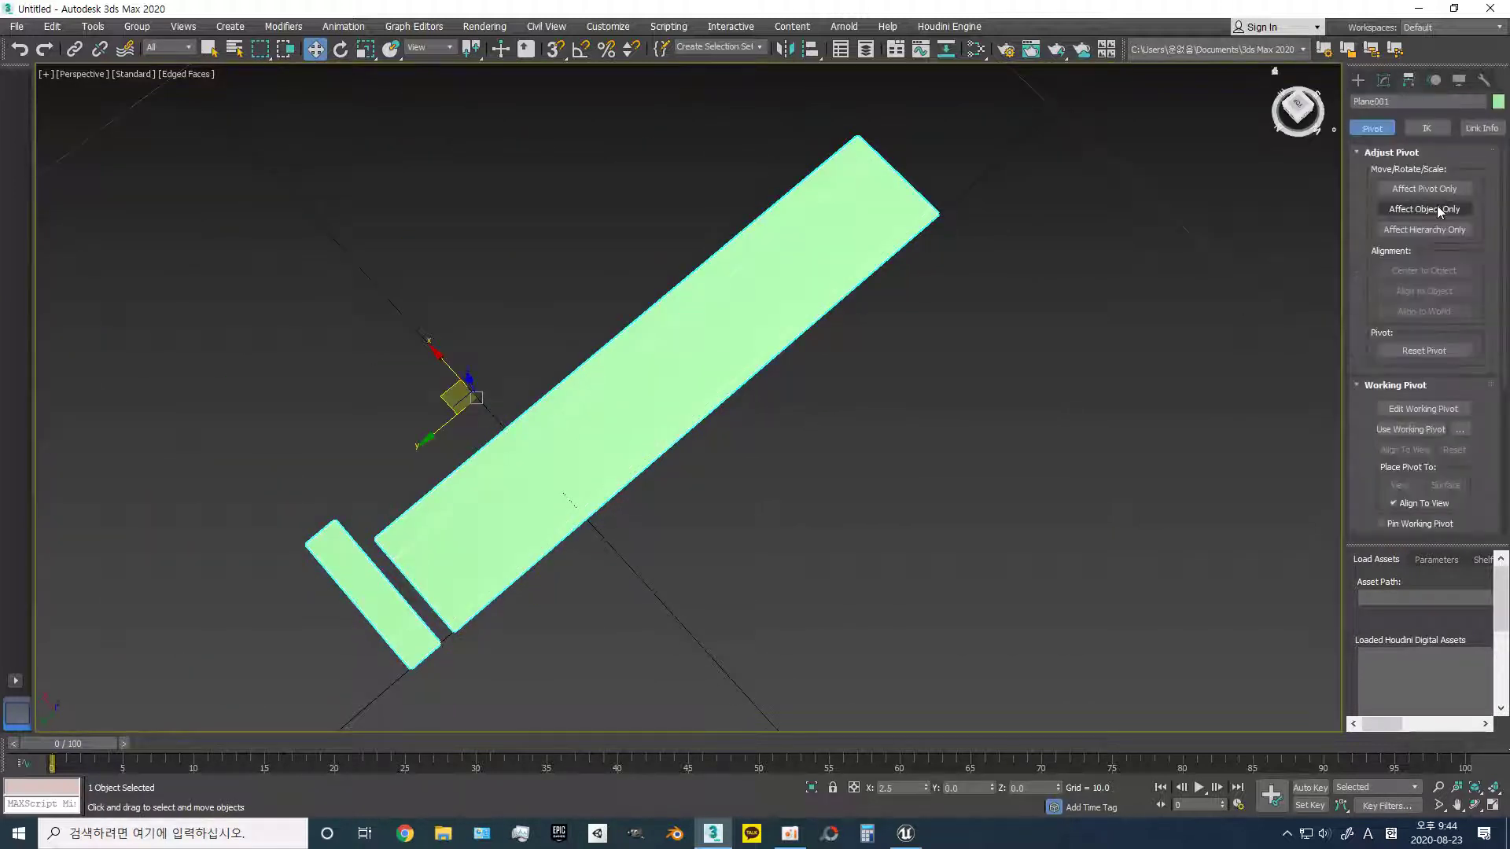
pyautogui.click(1424, 189)
pyautogui.click(1436, 271)
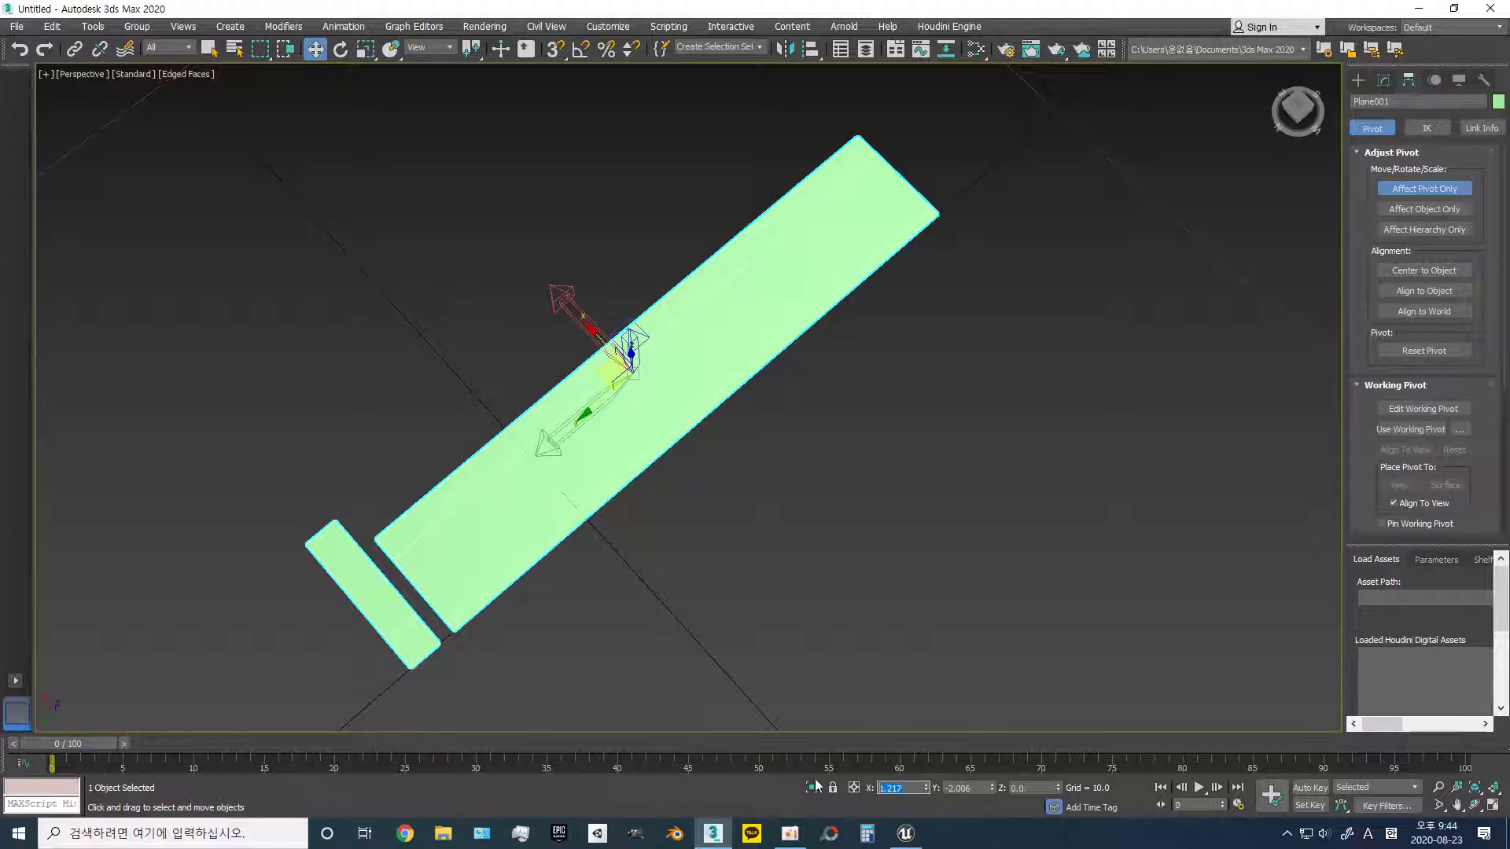
pyautogui.click(1358, 79)
pyautogui.click(1062, 180)
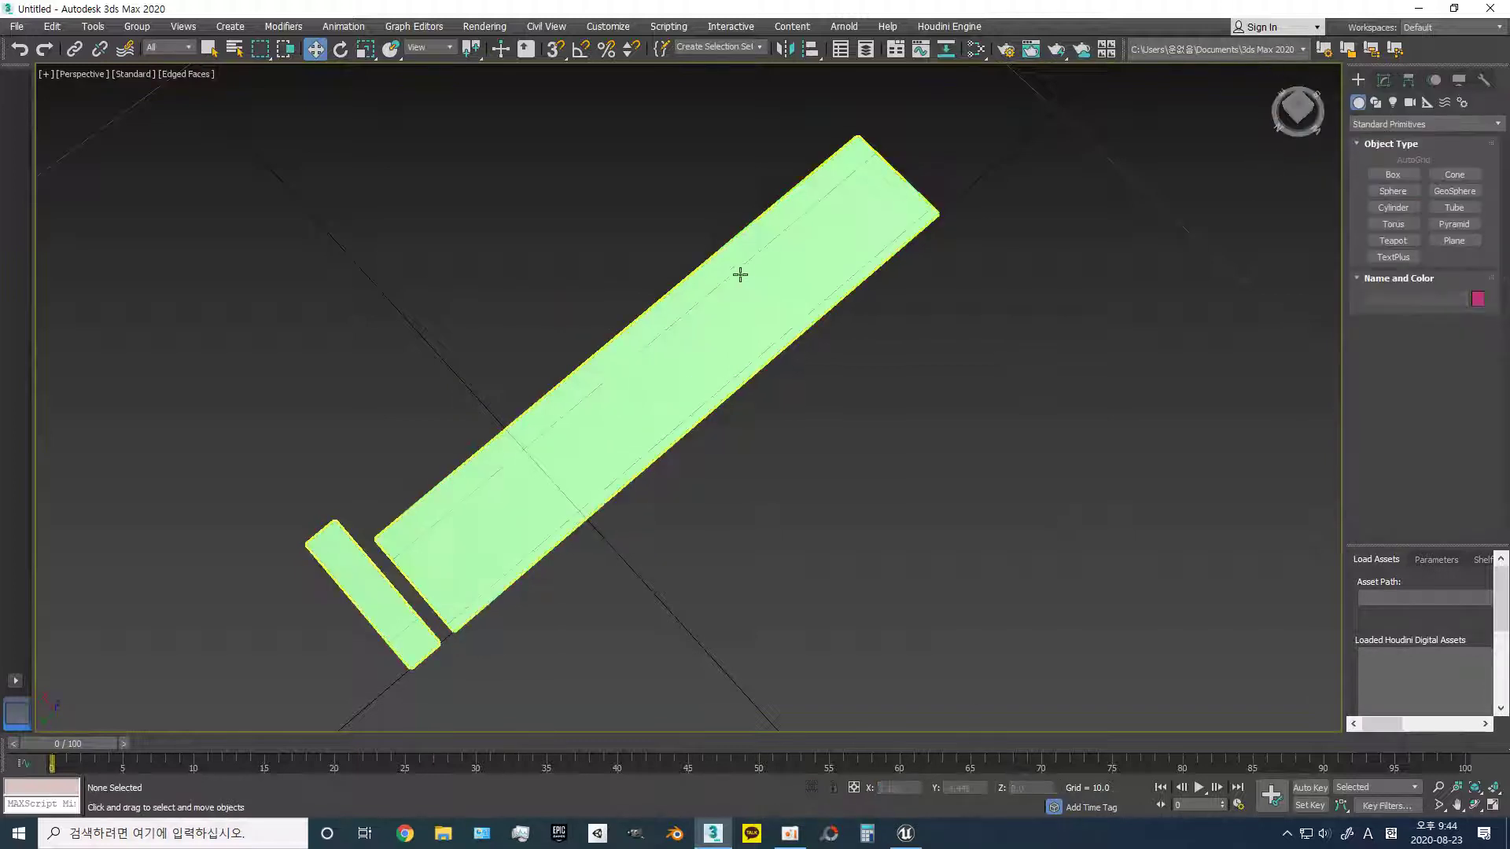
# - Mirror the plane as a copy along the X axis
pyautogui.click(740, 274)
pyautogui.click(785, 49)
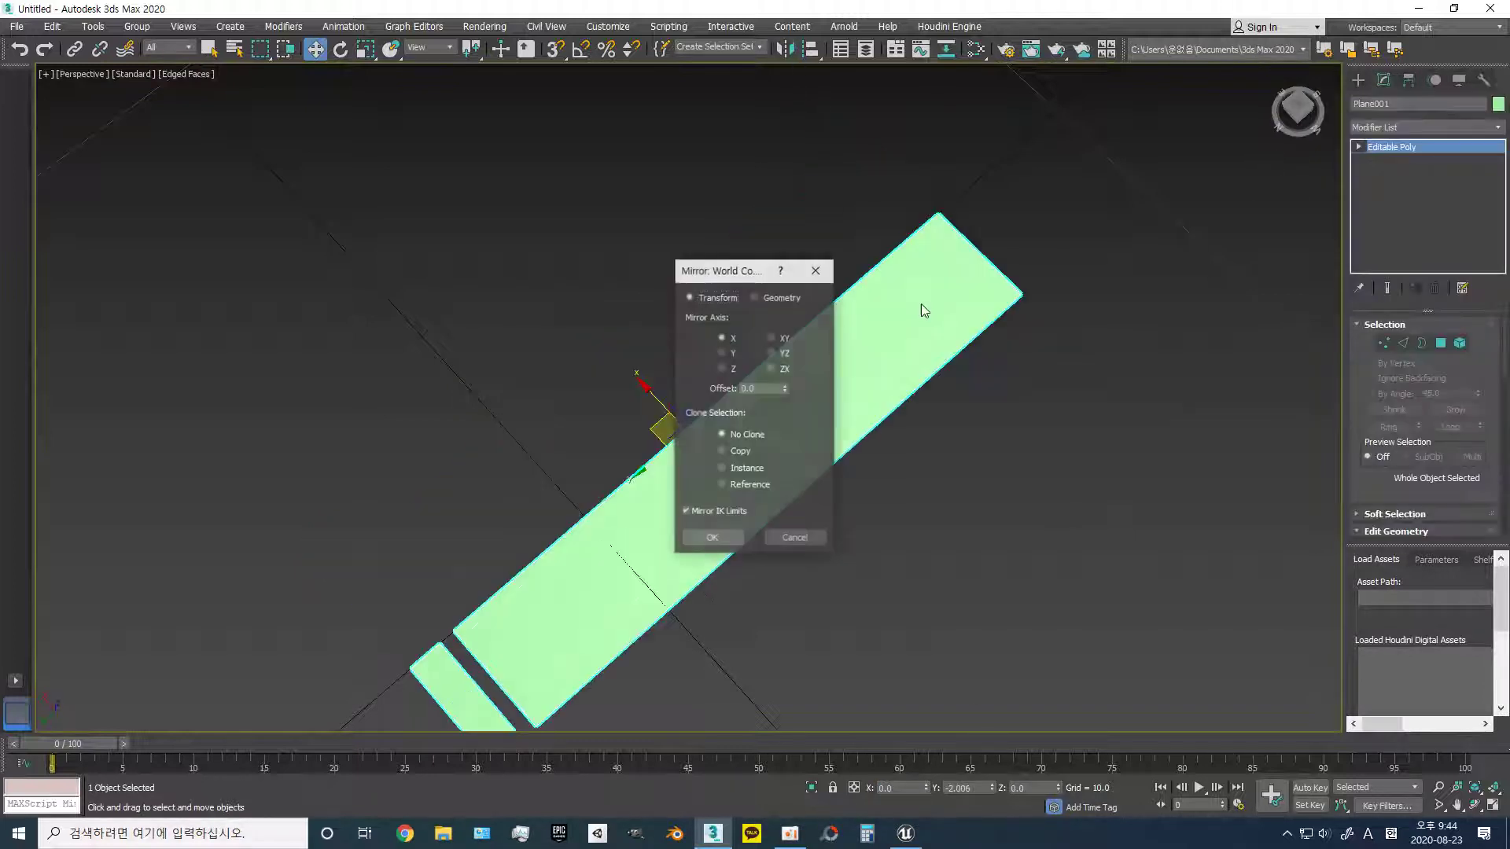
pyautogui.click(732, 453)
pyautogui.click(735, 356)
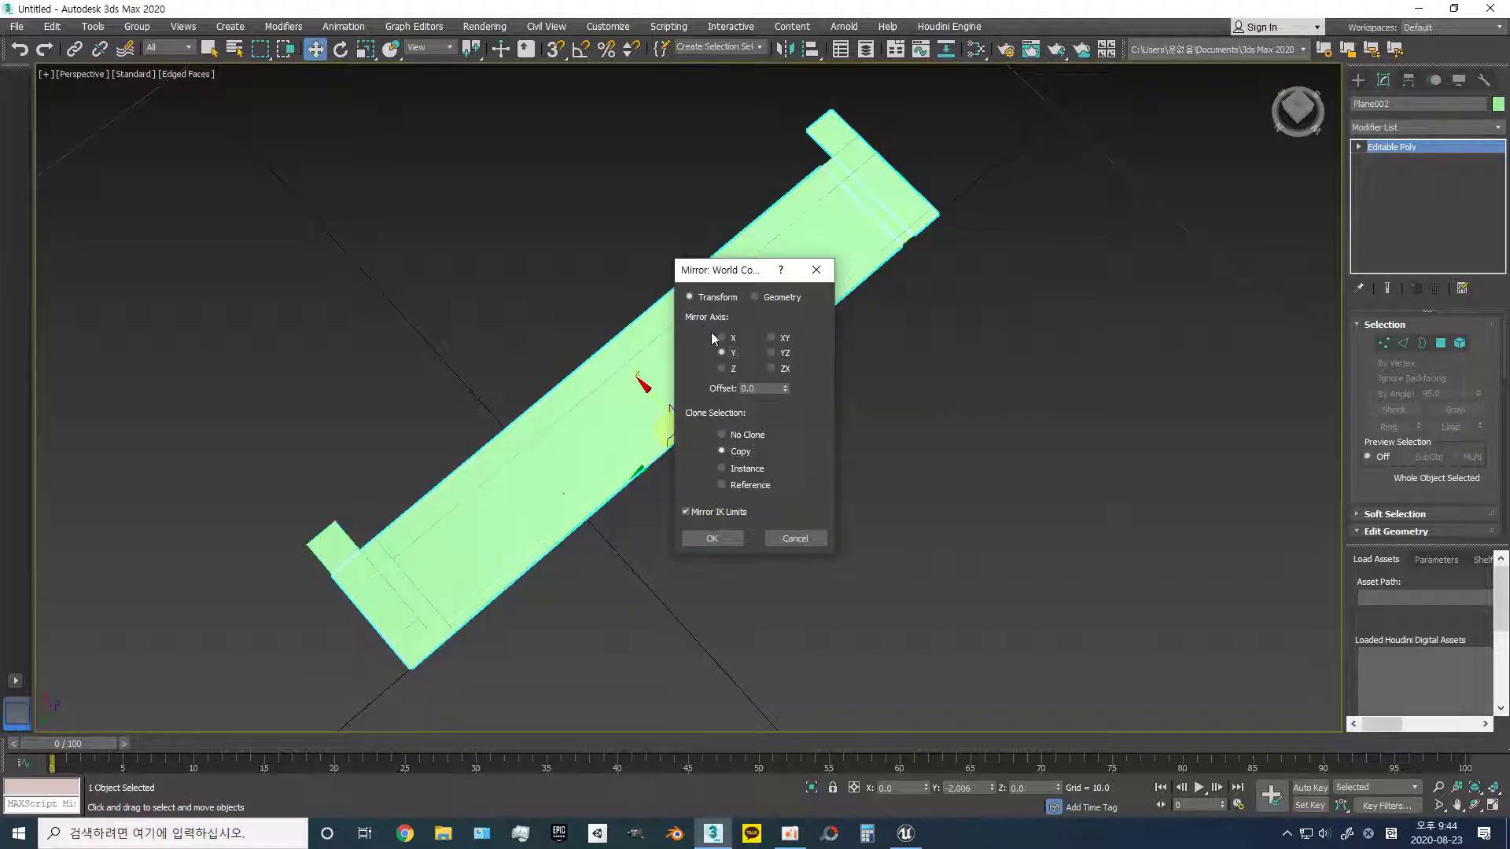
pyautogui.click(721, 338)
pyautogui.click(722, 539)
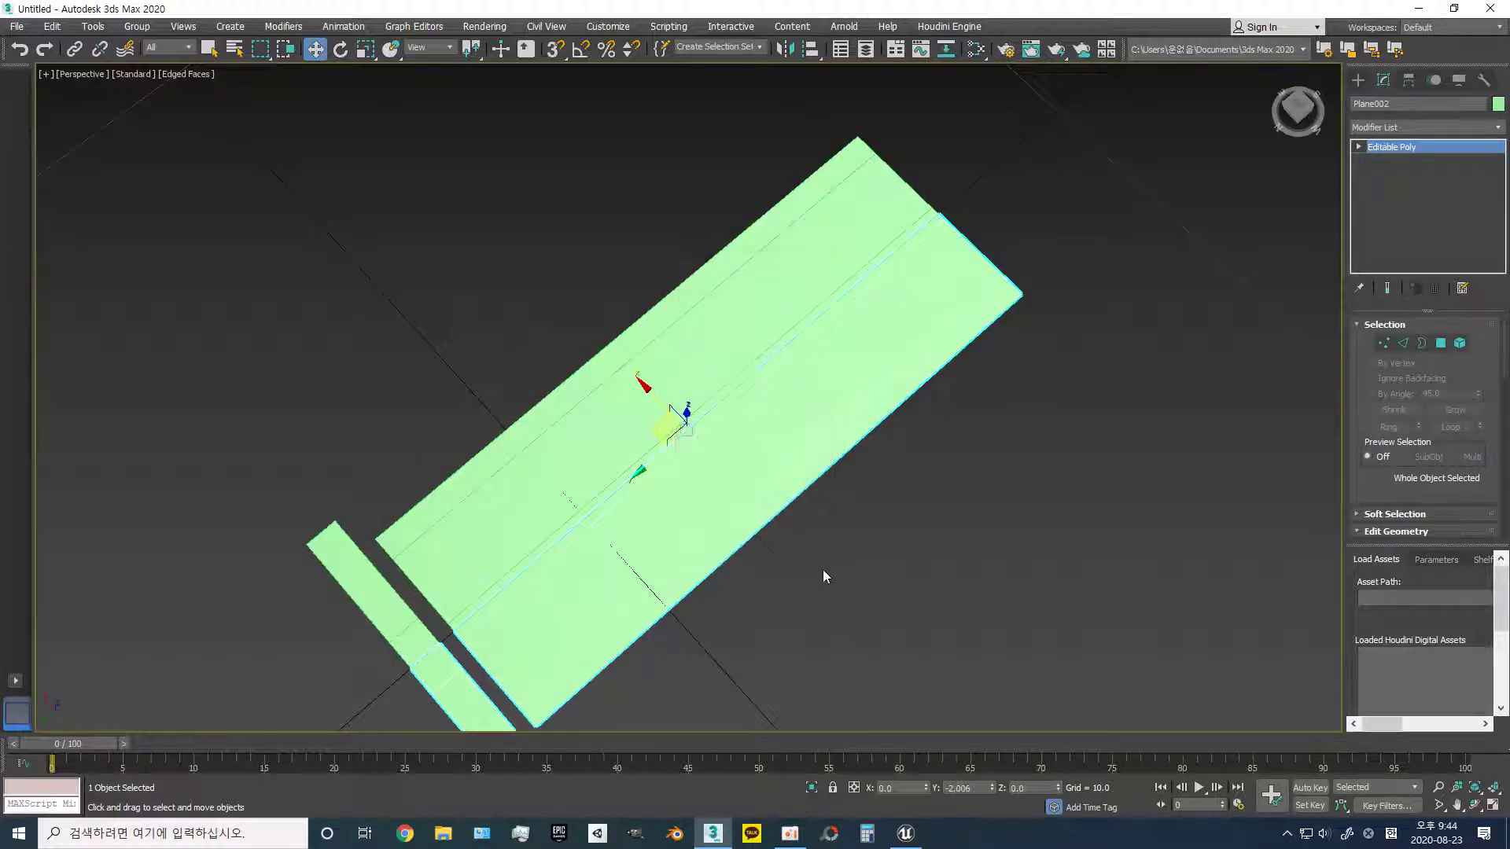
pyautogui.click(823, 570)
# - Convert the mirrored copy to Editable Poly and switch to the front view
pyautogui.rightClick(759, 452)
pyautogui.click(924, 626)
pyautogui.press('4')
pyautogui.scroll(5, 684, 500)
pyautogui.press('2')
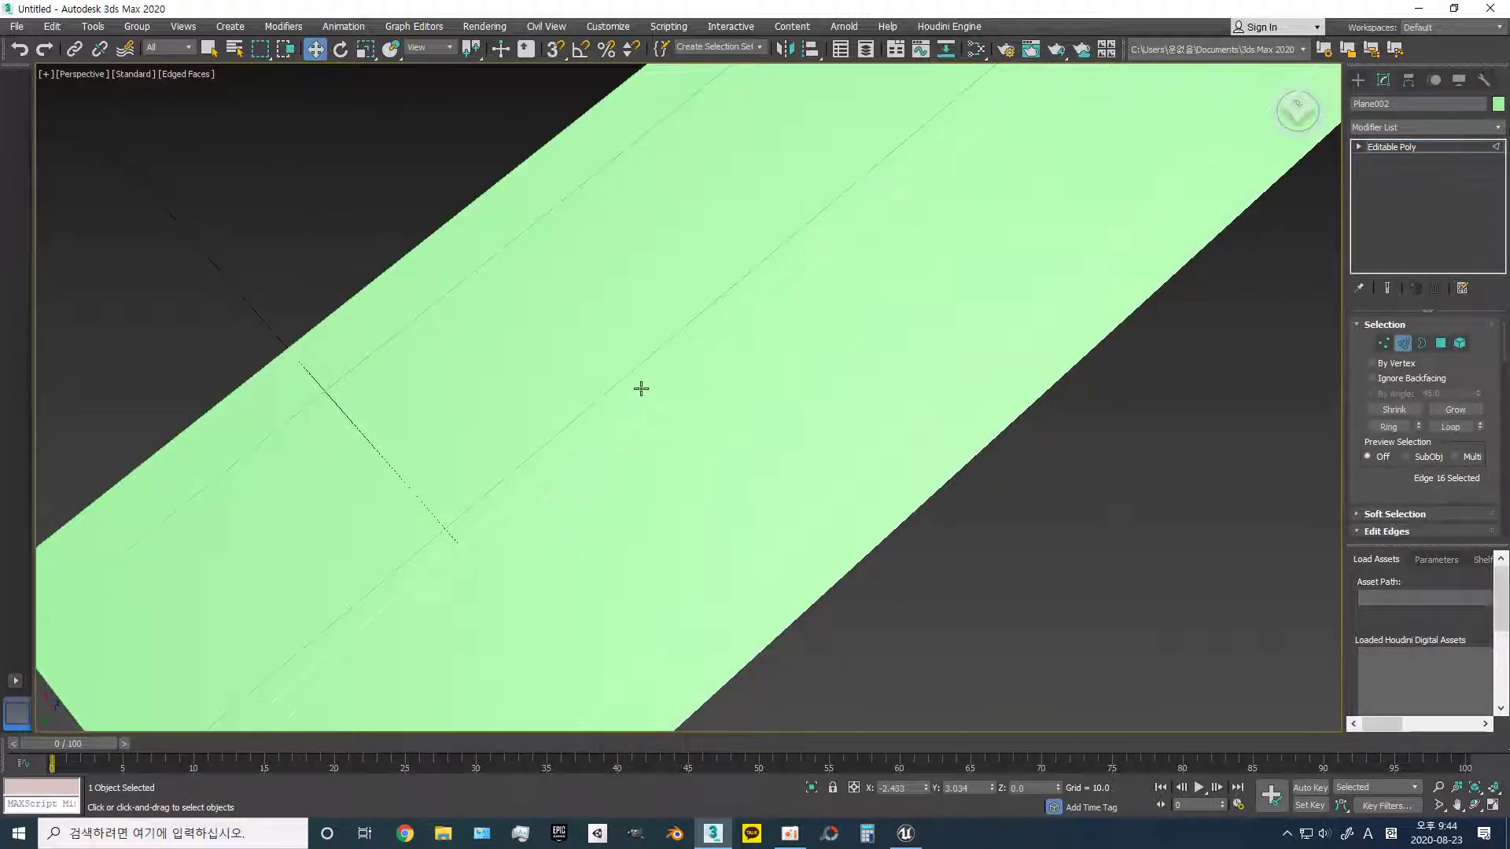
pyautogui.click(645, 364)
pyautogui.scroll(-3, 663, 421)
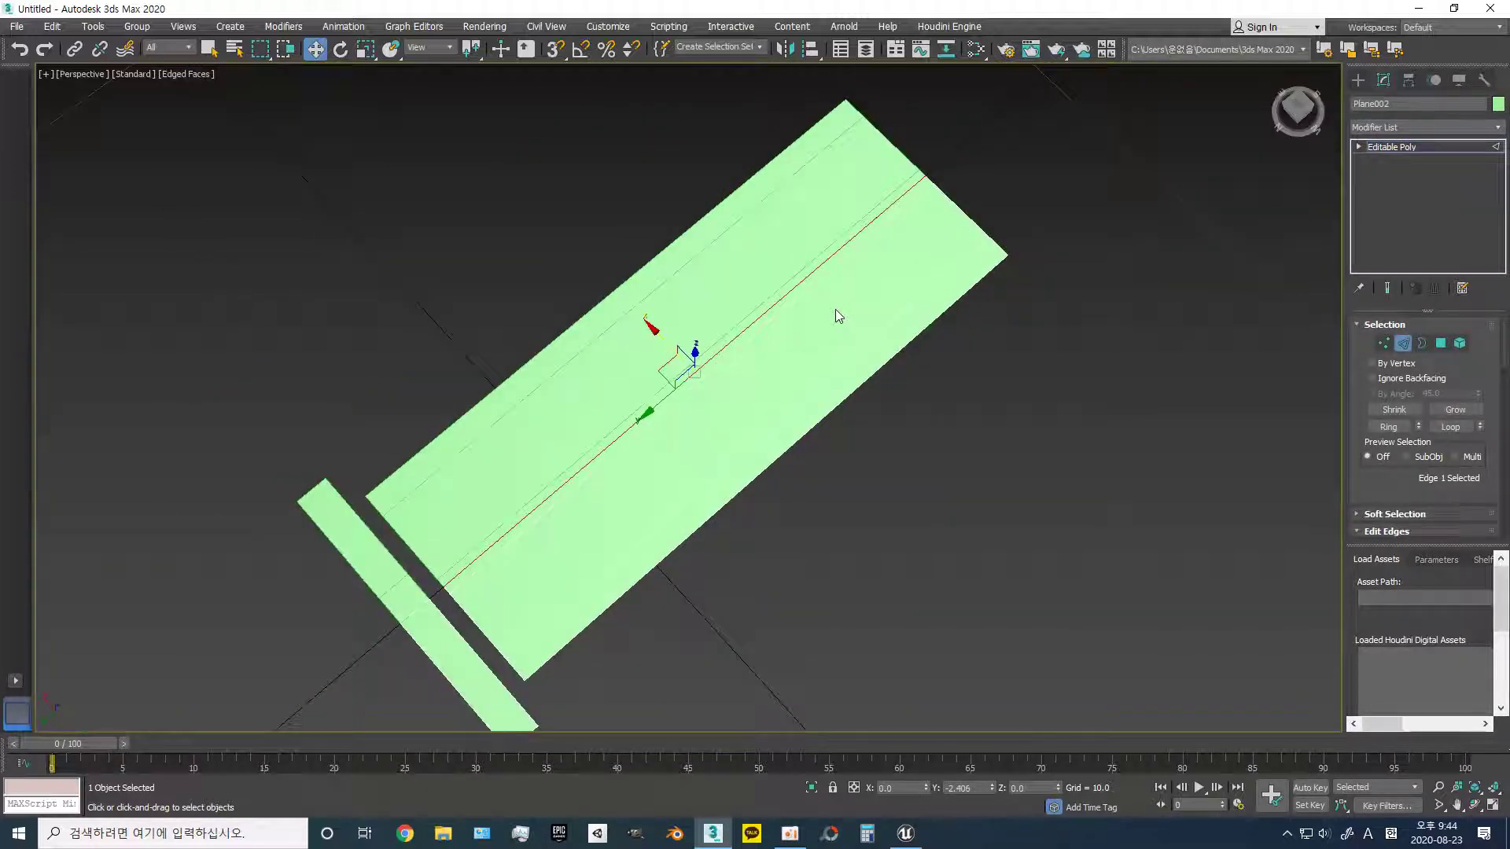
pyautogui.click(1297, 108)
pyautogui.click(726, 391)
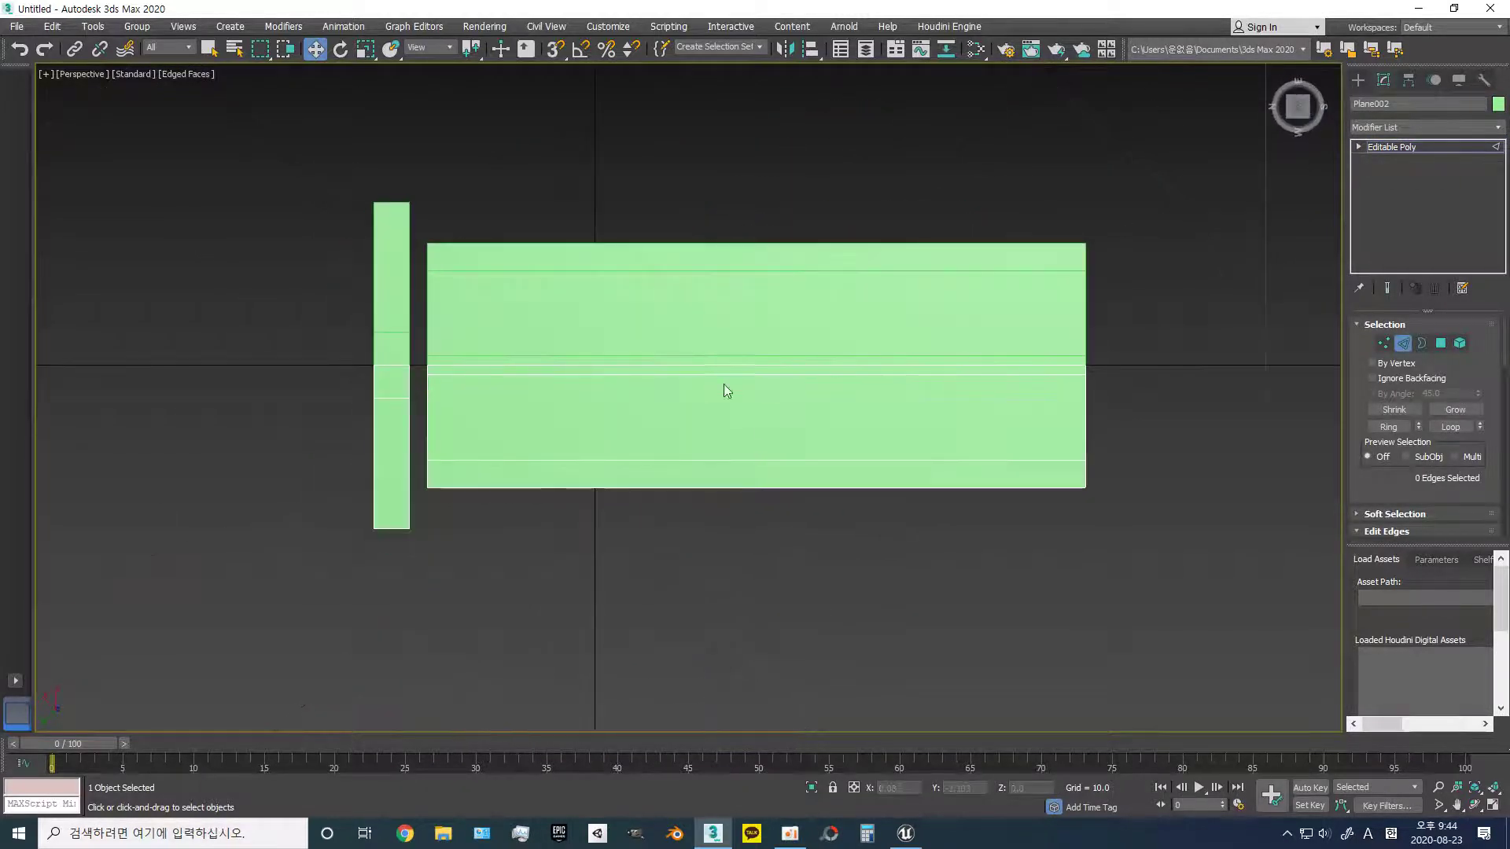
# - Pick the centre edge, go to vertex level, and try Attach from the quad menu
pyautogui.click(763, 370)
pyautogui.scroll(-4, 1437, 471)
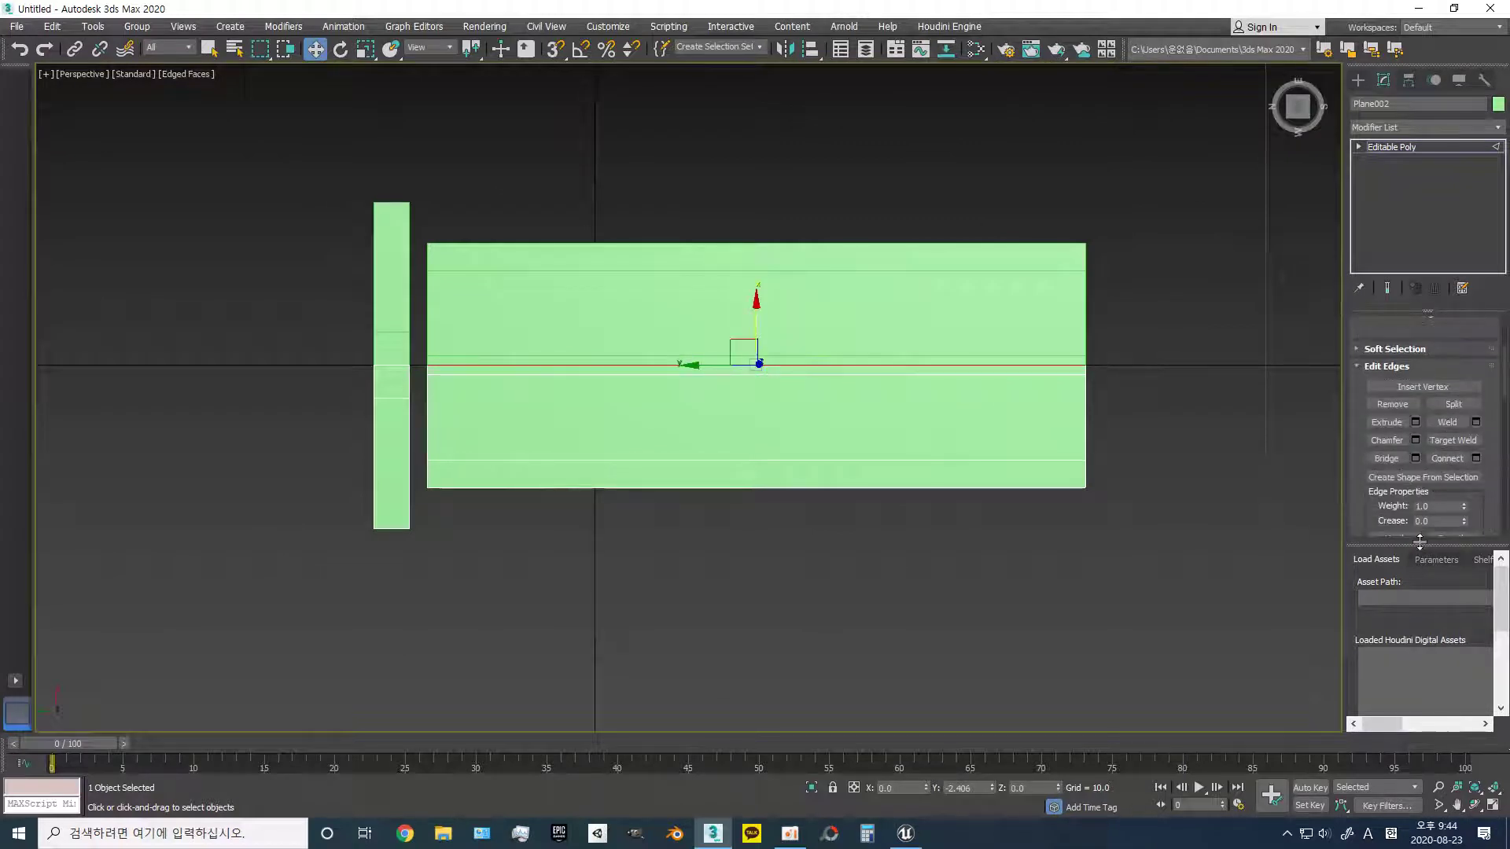
pyautogui.moveTo(1420, 541); pyautogui.dragTo(1423, 662)
pyautogui.scroll(-2, 1478, 544)
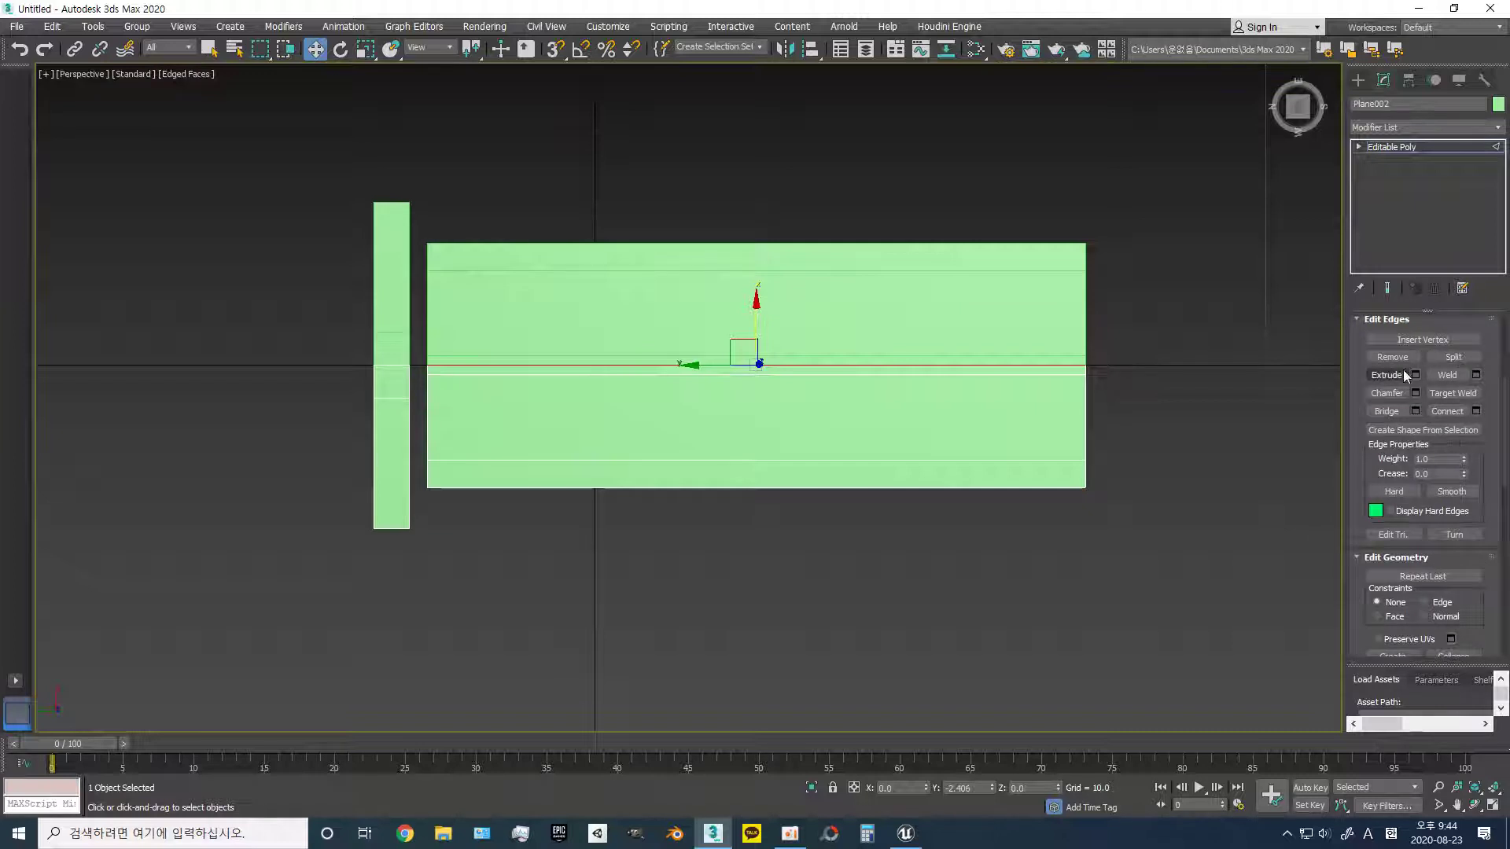
pyautogui.press('1')
pyautogui.click(1085, 366)
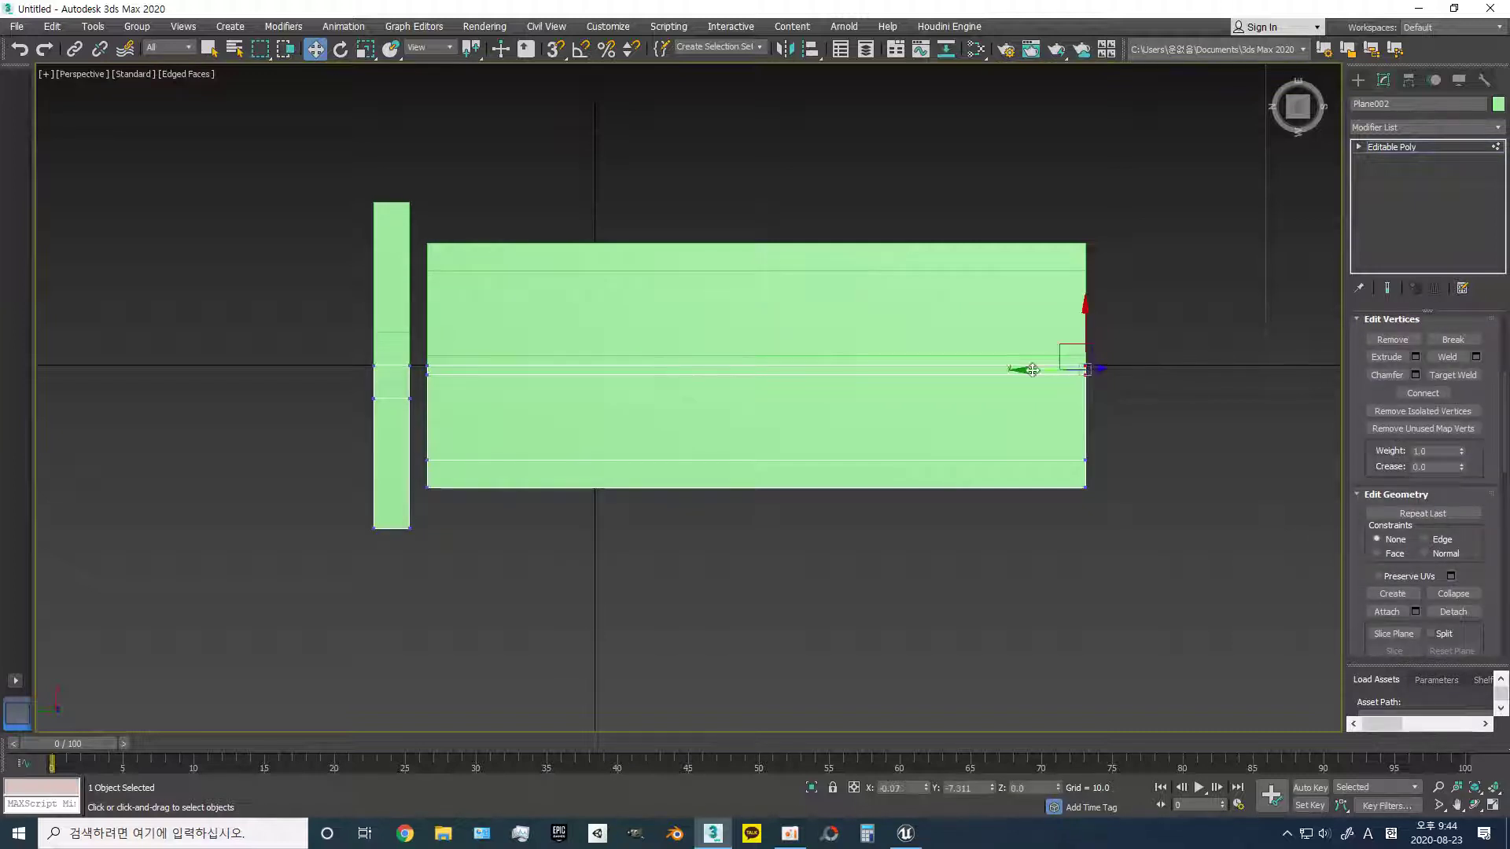
pyautogui.click(1016, 404)
pyautogui.rightClick(984, 416)
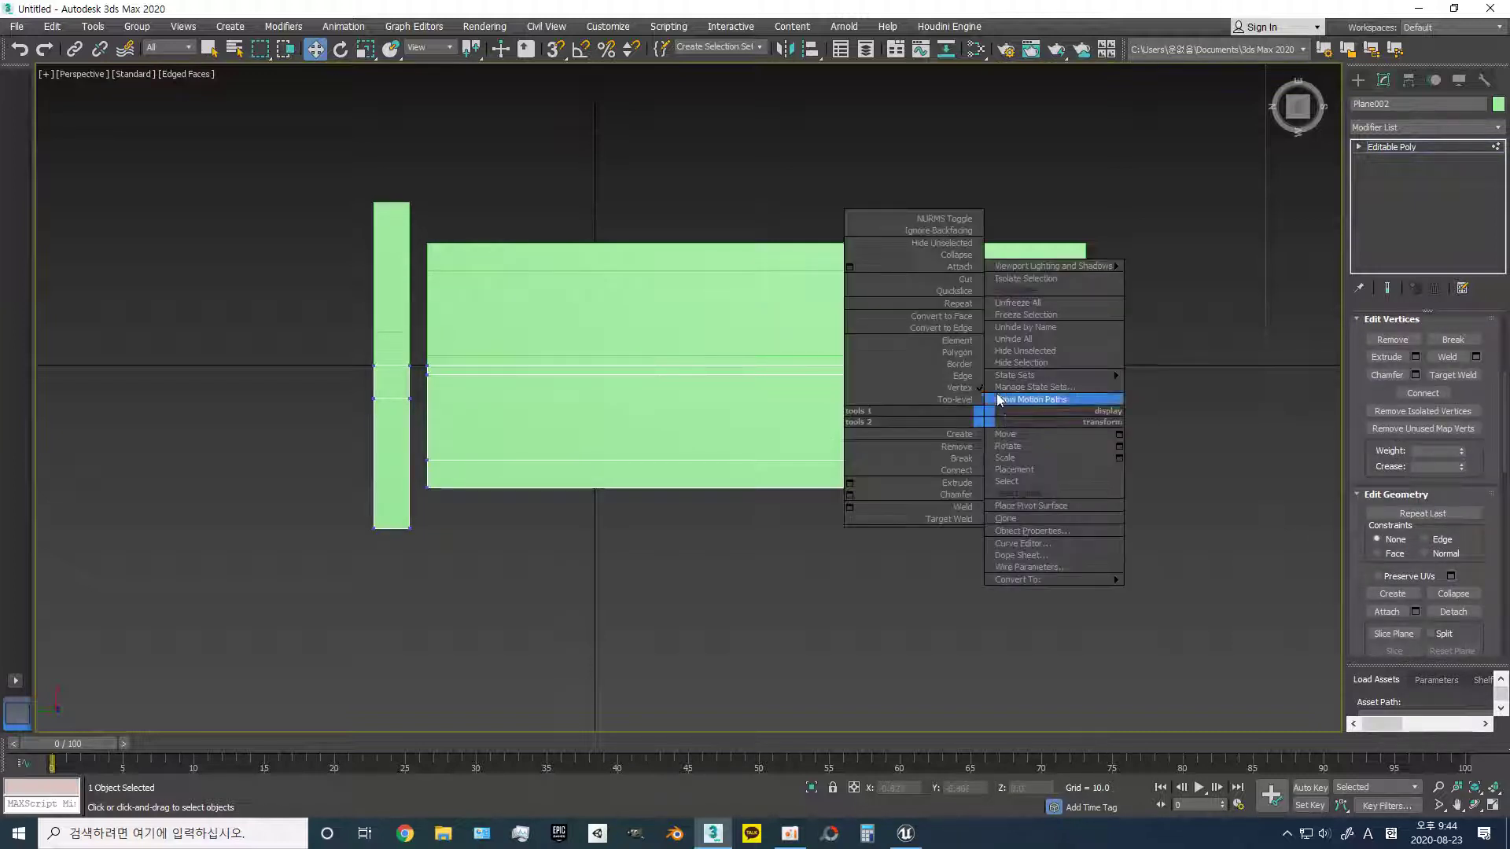
pyautogui.click(952, 267)
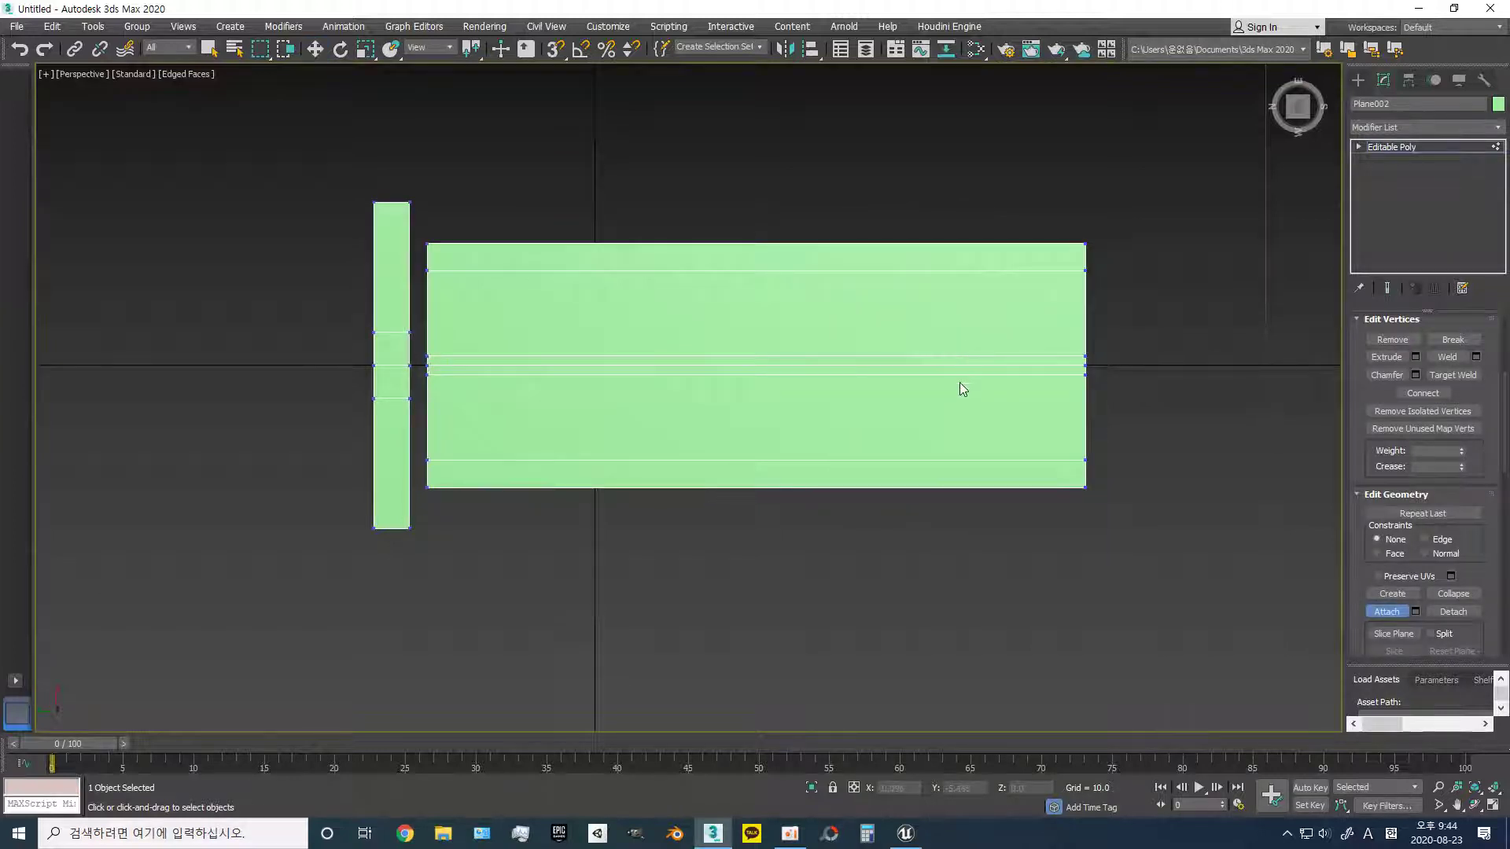
pyautogui.press('w')
# - Collapse the middle vertices into one and nudge the merged vertex left
pyautogui.rightClick(1092, 362)
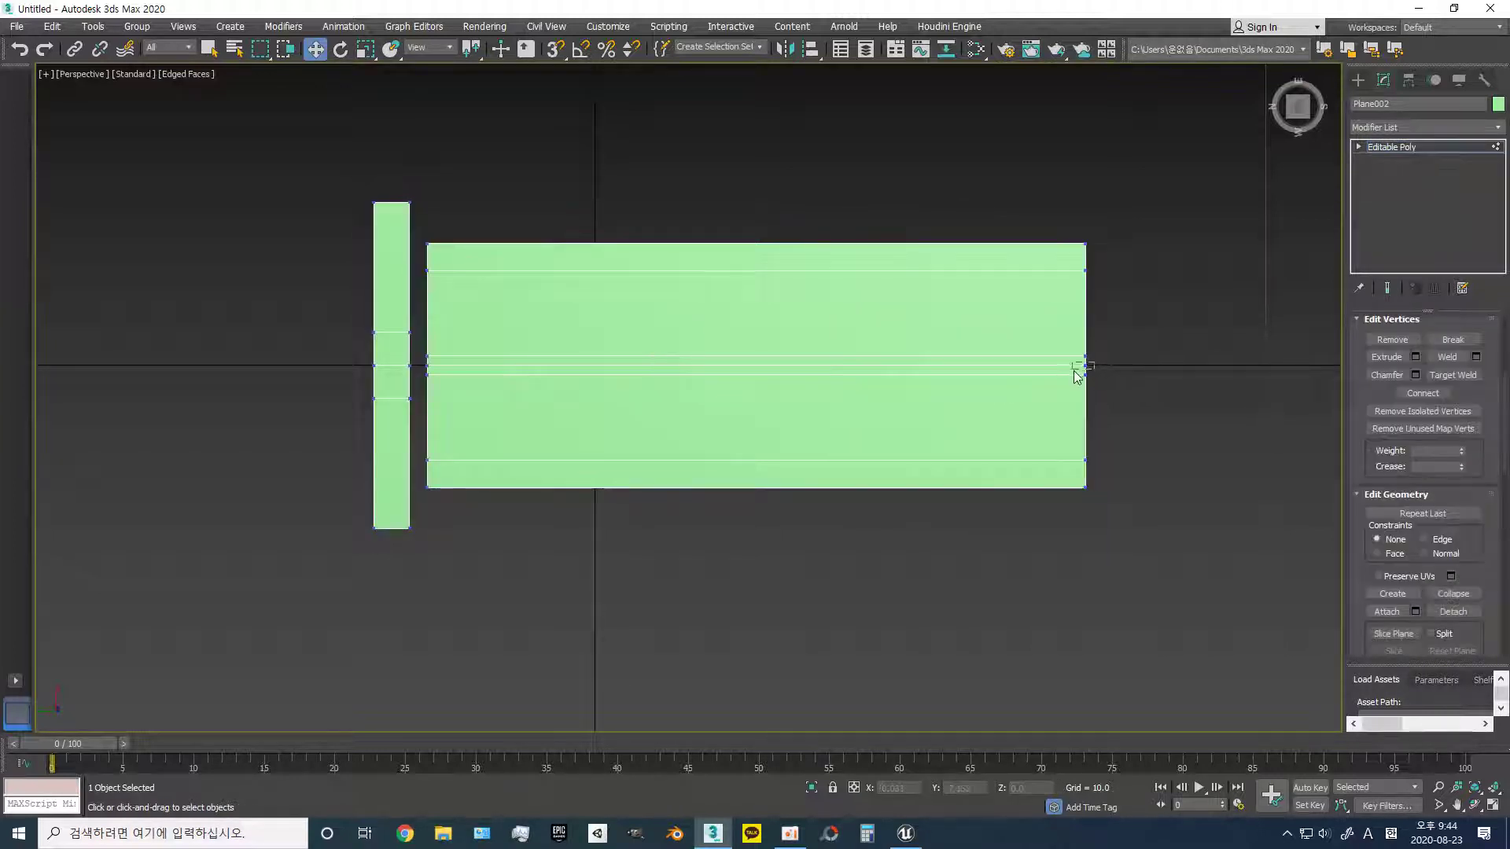
pyautogui.click(1097, 366)
pyautogui.moveTo(1063, 369); pyautogui.dragTo(1126, 370)
pyautogui.click(1116, 362)
pyautogui.click(1229, 396)
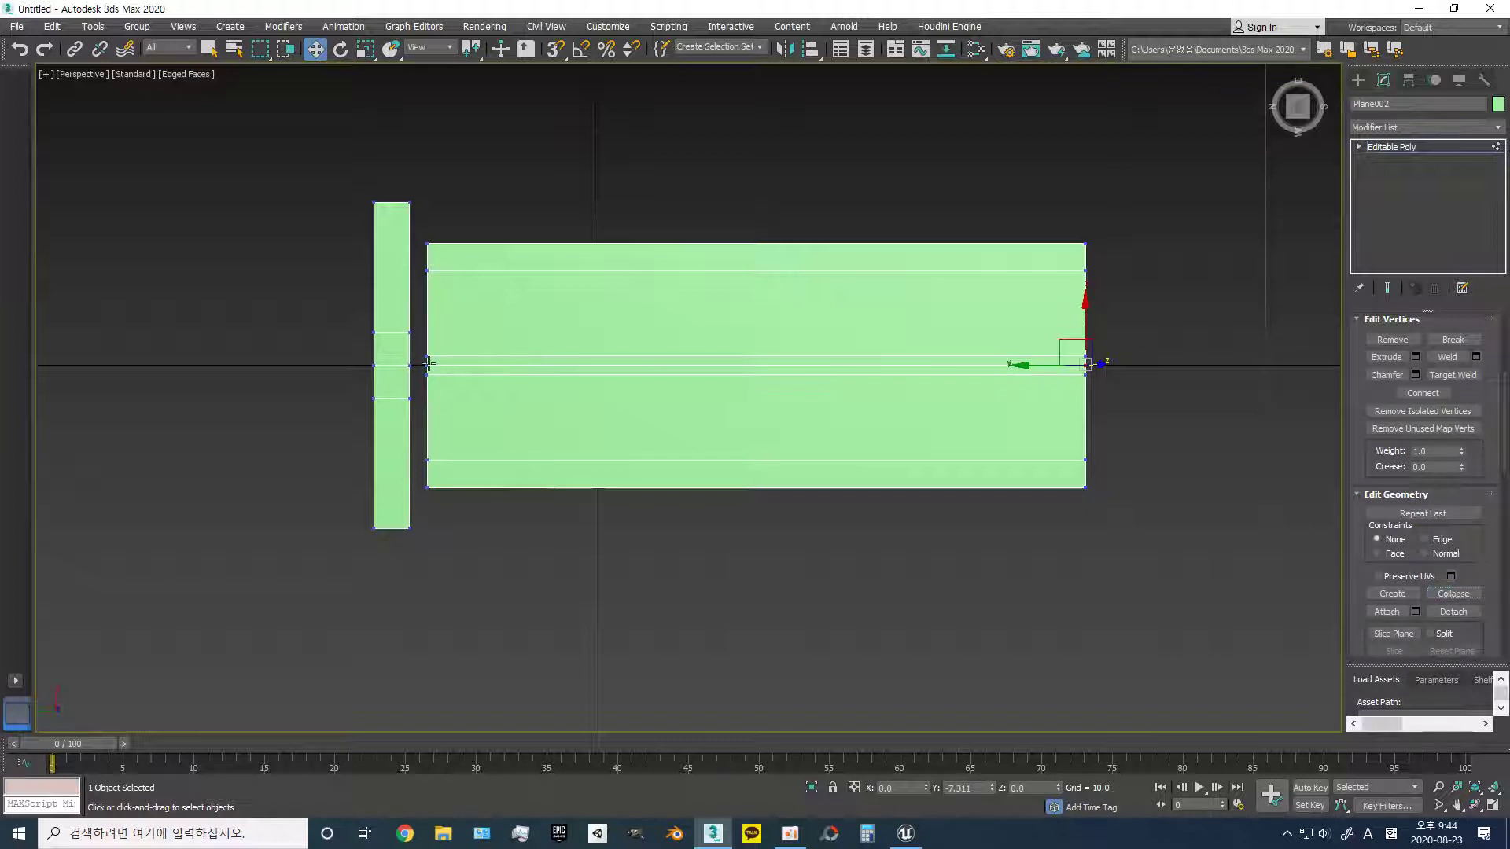
pyautogui.moveTo(443, 371); pyautogui.dragTo(443, 371)
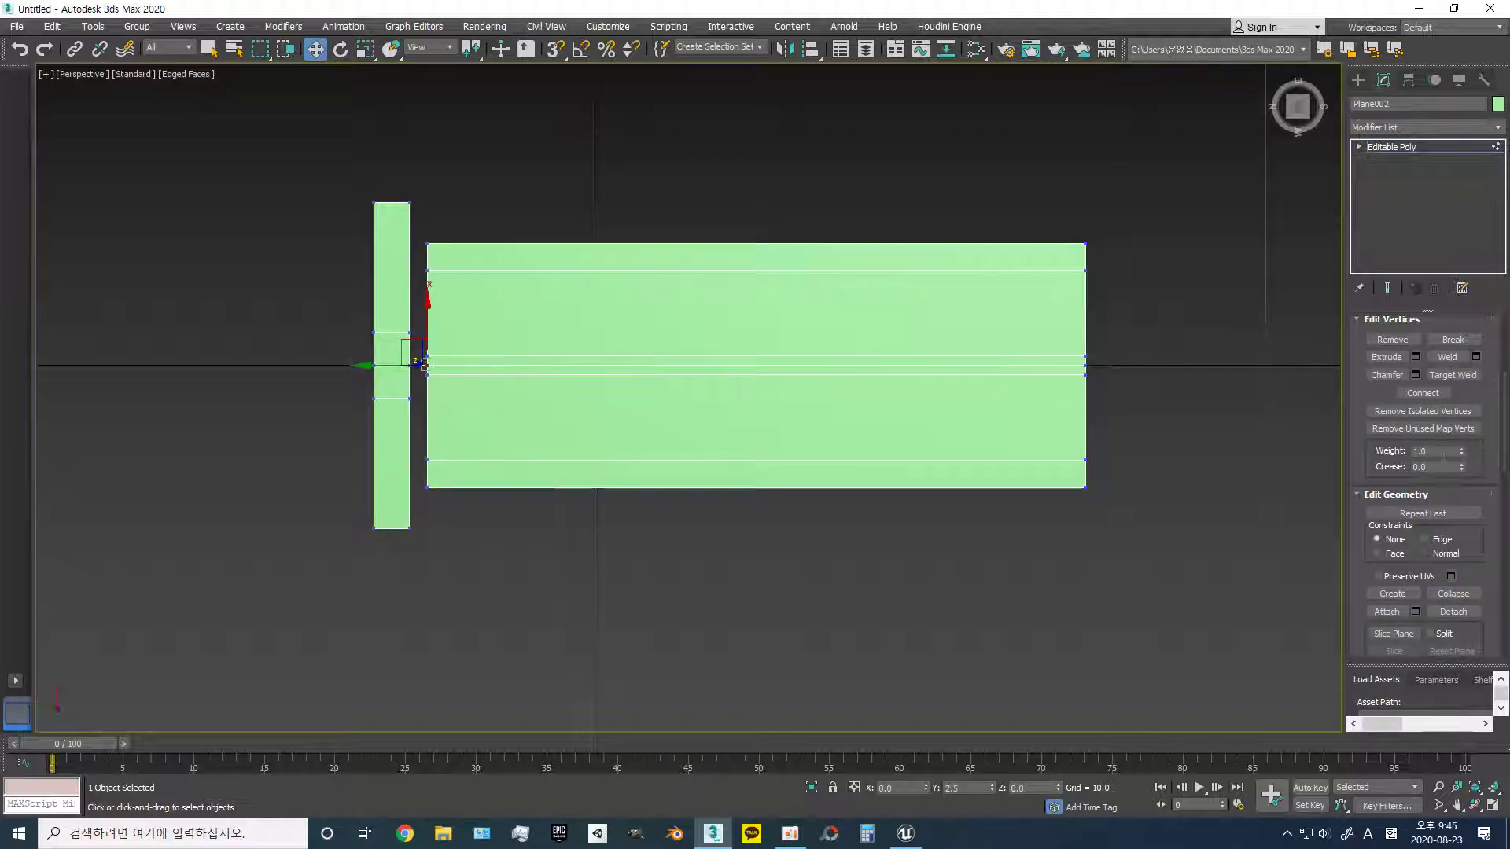
pyautogui.click(1463, 595)
pyautogui.moveTo(388, 364)
pyautogui.mouseDown()
pyautogui.moveTo(362, 363)
pyautogui.moveTo(386, 391)
pyautogui.mouseUp()
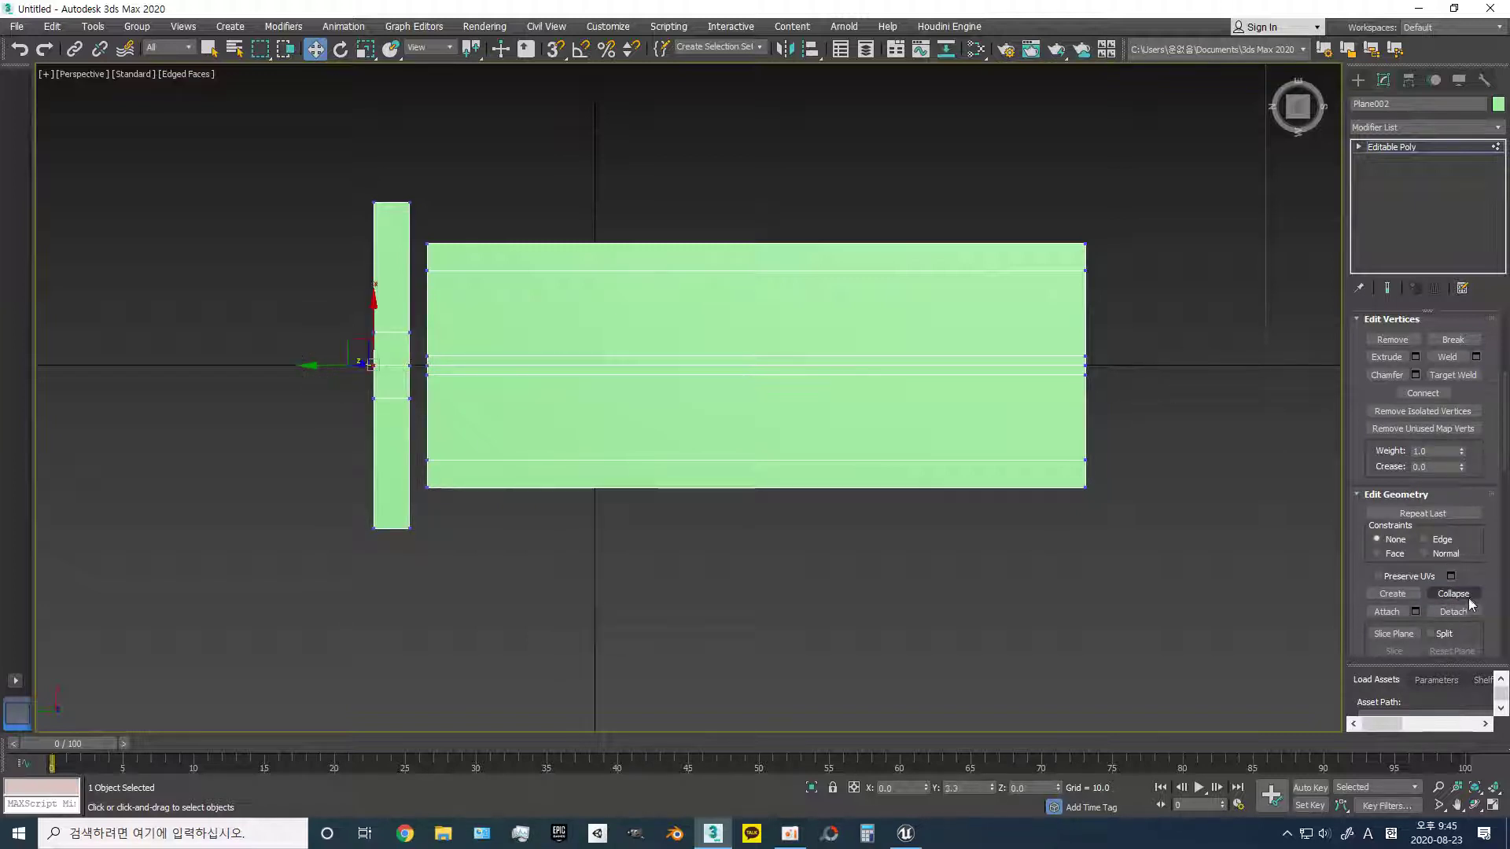
# - Move the narrow strip's polygons right against the long plane and scale them wider
pyautogui.click(1042, 556)
pyautogui.press('4')
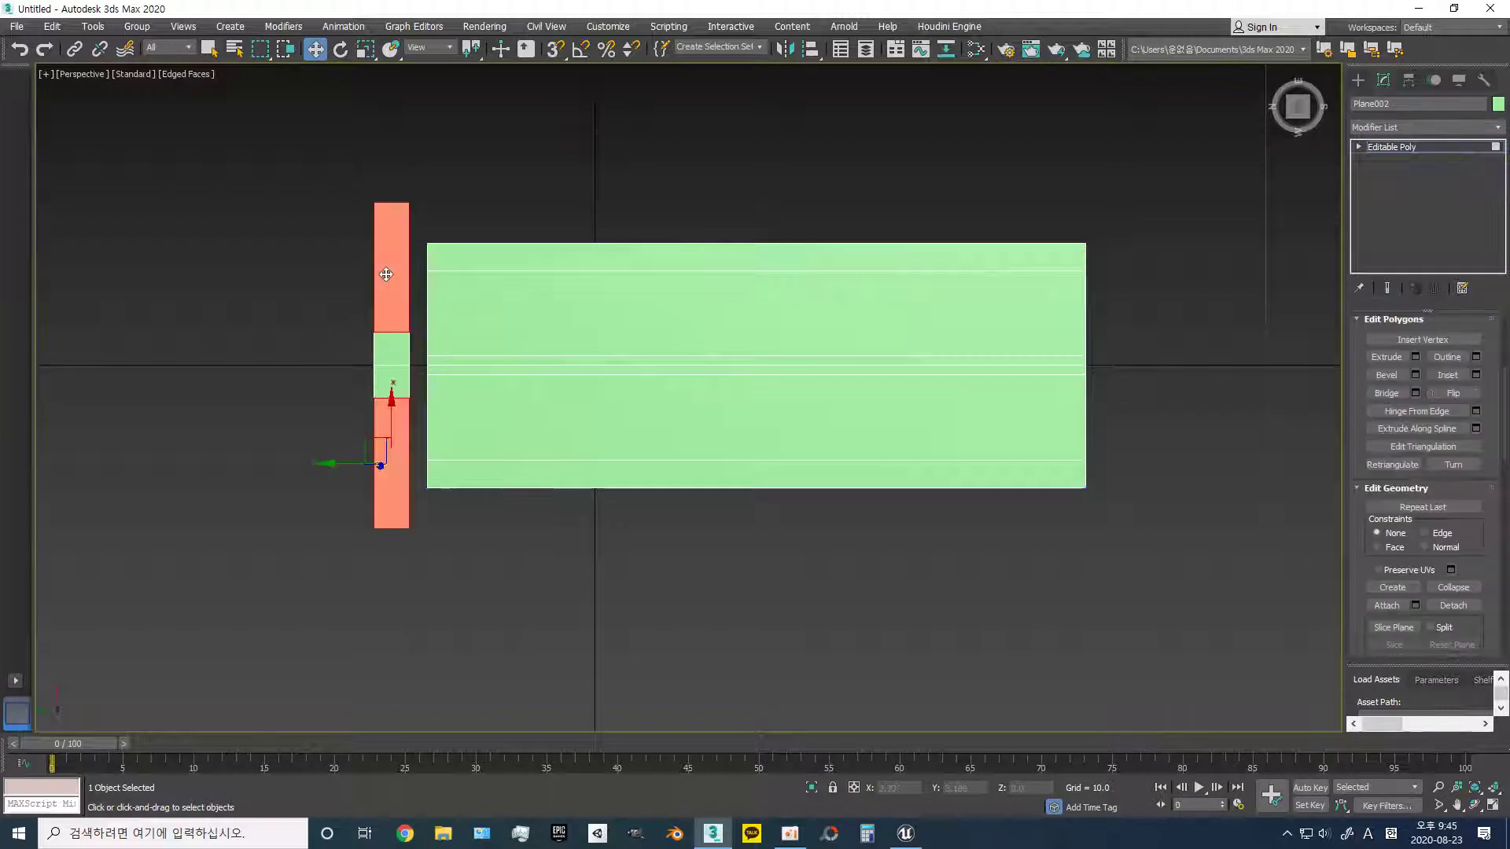
pyautogui.moveTo(321, 222); pyautogui.dragTo(385, 467)
pyautogui.moveTo(327, 364)
pyautogui.mouseDown()
pyautogui.moveTo(351, 370)
pyautogui.moveTo(310, 361)
pyautogui.moveTo(353, 364)
pyautogui.moveTo(334, 371)
pyautogui.mouseUp()
pyautogui.press('r')
pyautogui.press('w')
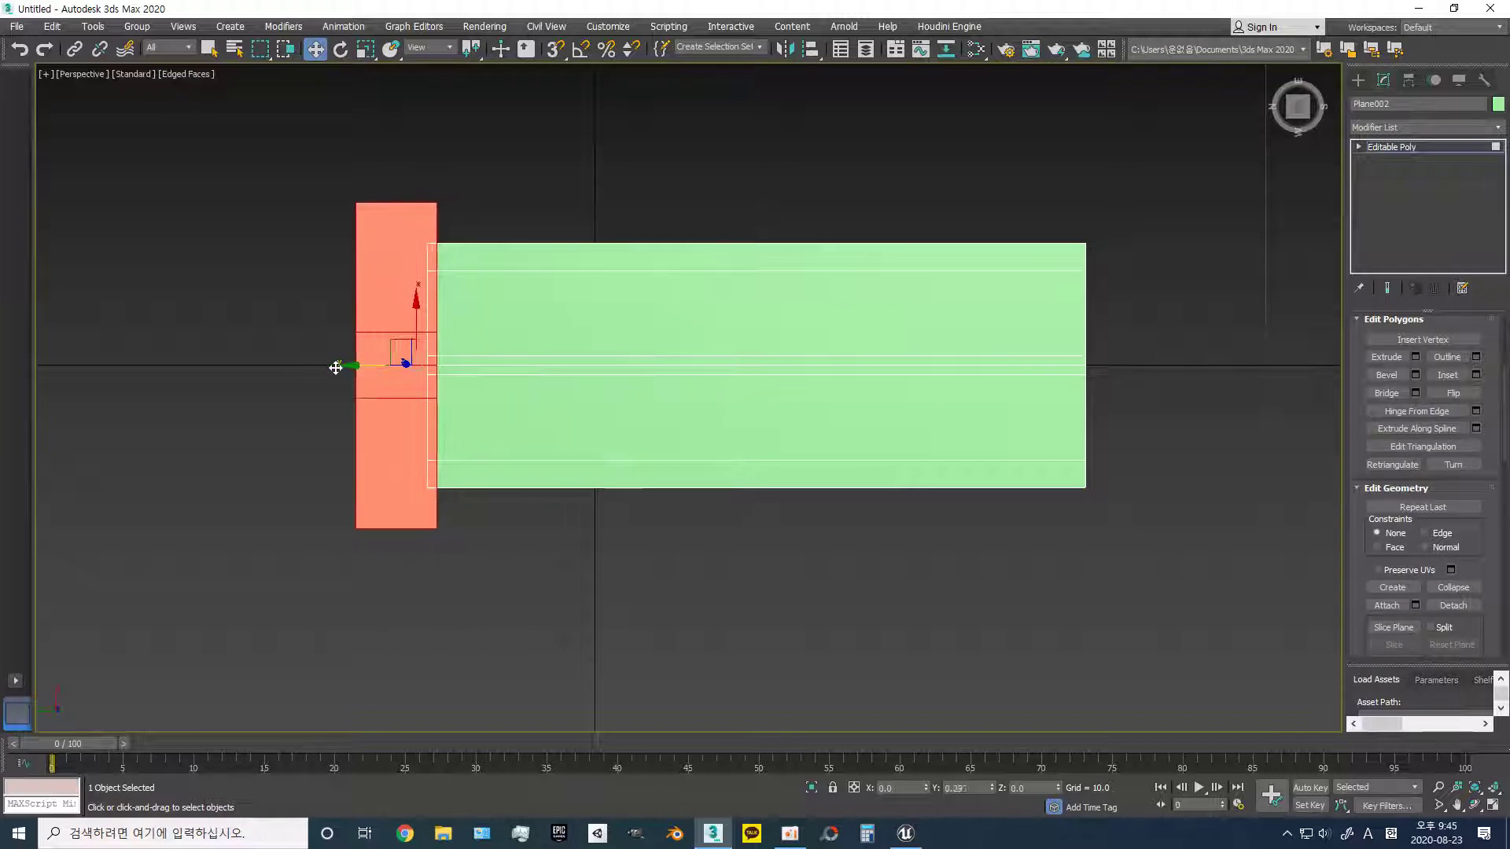
# - Reselect the long middle polygon, orbit the perspective view, and select all polygons
pyautogui.click(333, 371)
pyautogui.click(658, 454)
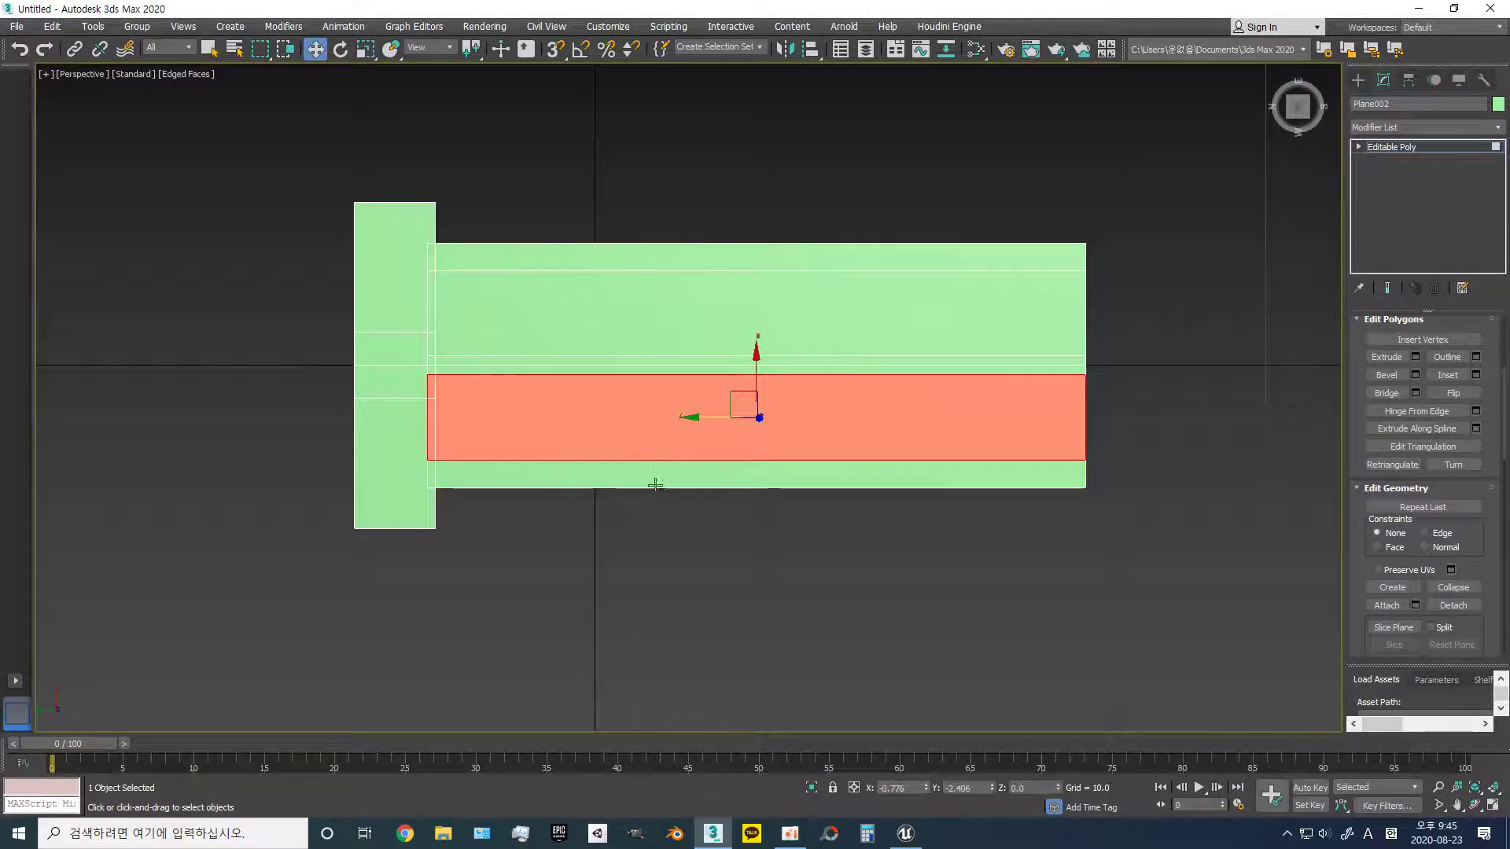
pyautogui.click(704, 540)
pyautogui.click(725, 458)
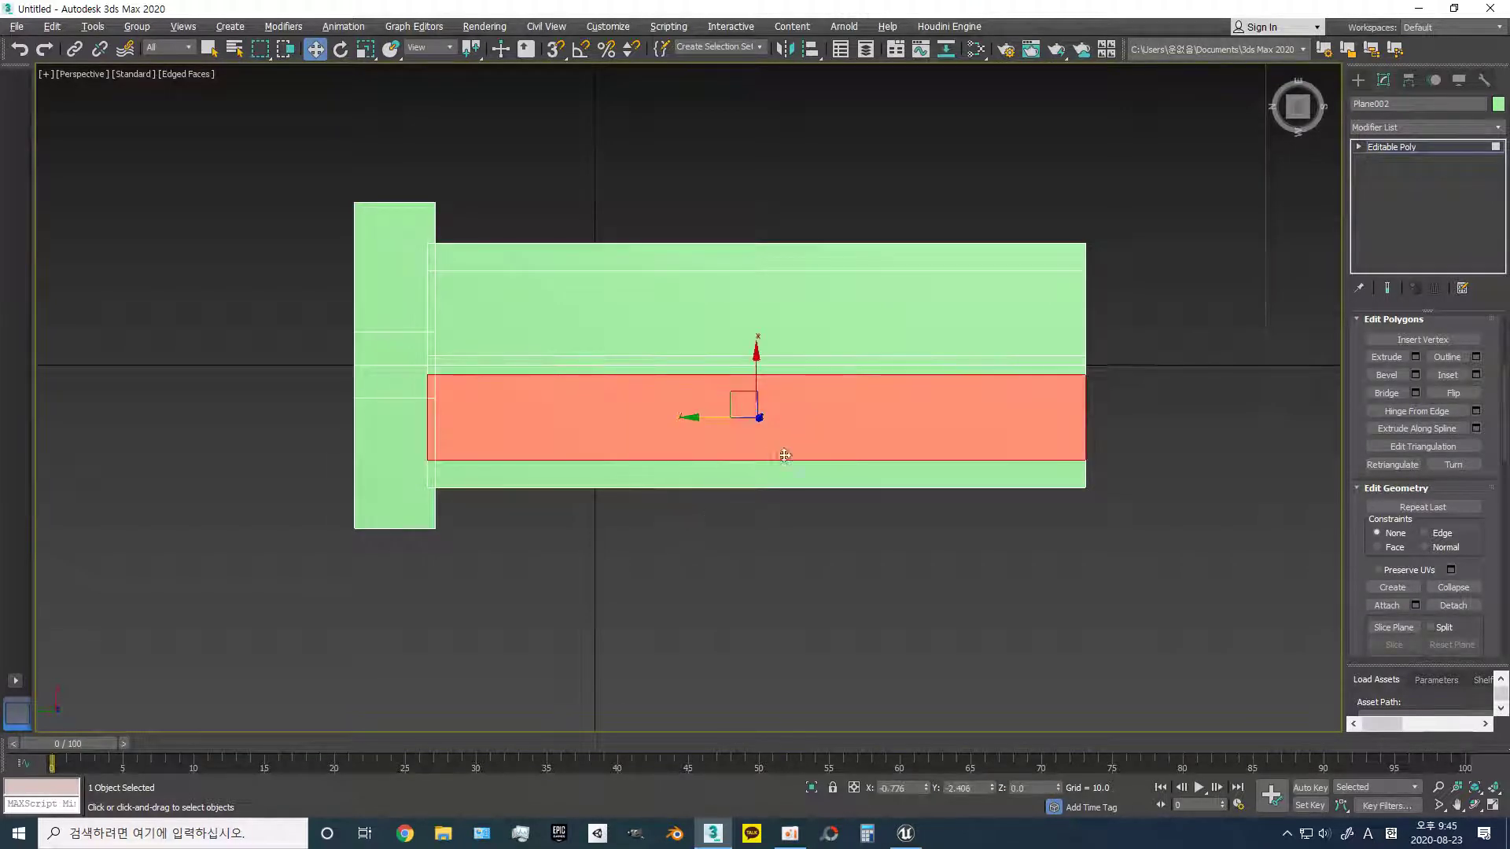
pyautogui.keyDown('alt'); pyautogui.moveTo(782, 455); pyautogui.dragTo(771, 472, button='middle'); pyautogui.keyUp('alt')
pyautogui.moveTo(931, 336)
pyautogui.keyDown('alt'); pyautogui.mouseDown(button='middle')
pyautogui.moveTo(805, 492)
pyautogui.moveTo(856, 404)
pyautogui.moveTo(633, 388)
pyautogui.mouseUp(button='middle'); pyautogui.keyUp('alt')
pyautogui.hotkey('ctrl', 'a')
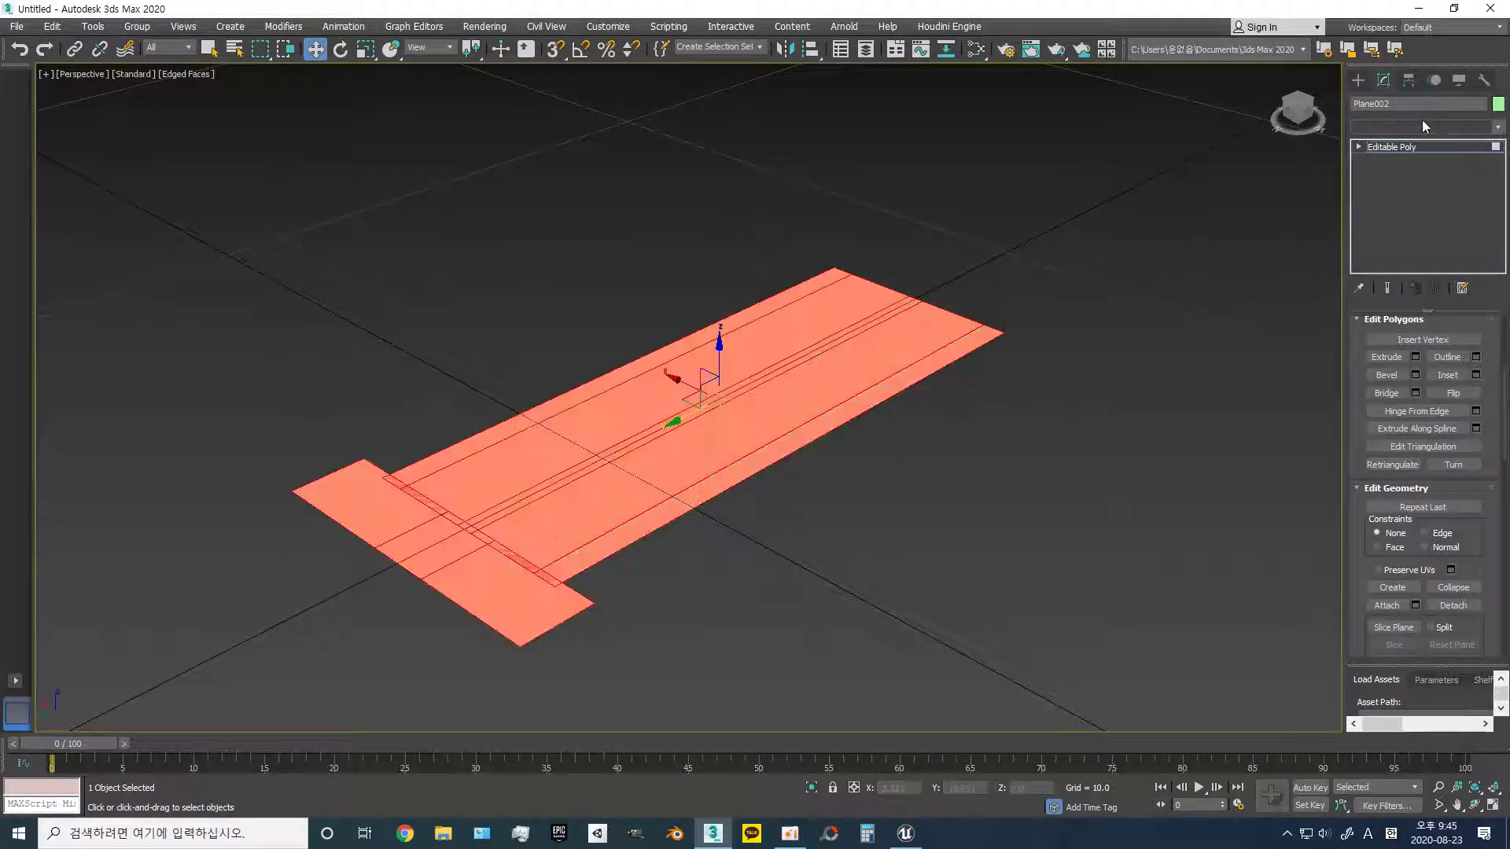
# - Thicken Plane002 by 1.0 unit with a Shell modifier and collapse it to Editable Poly
pyautogui.click(1422, 119)
pyautogui.write('shell')
pyautogui.press('Return')
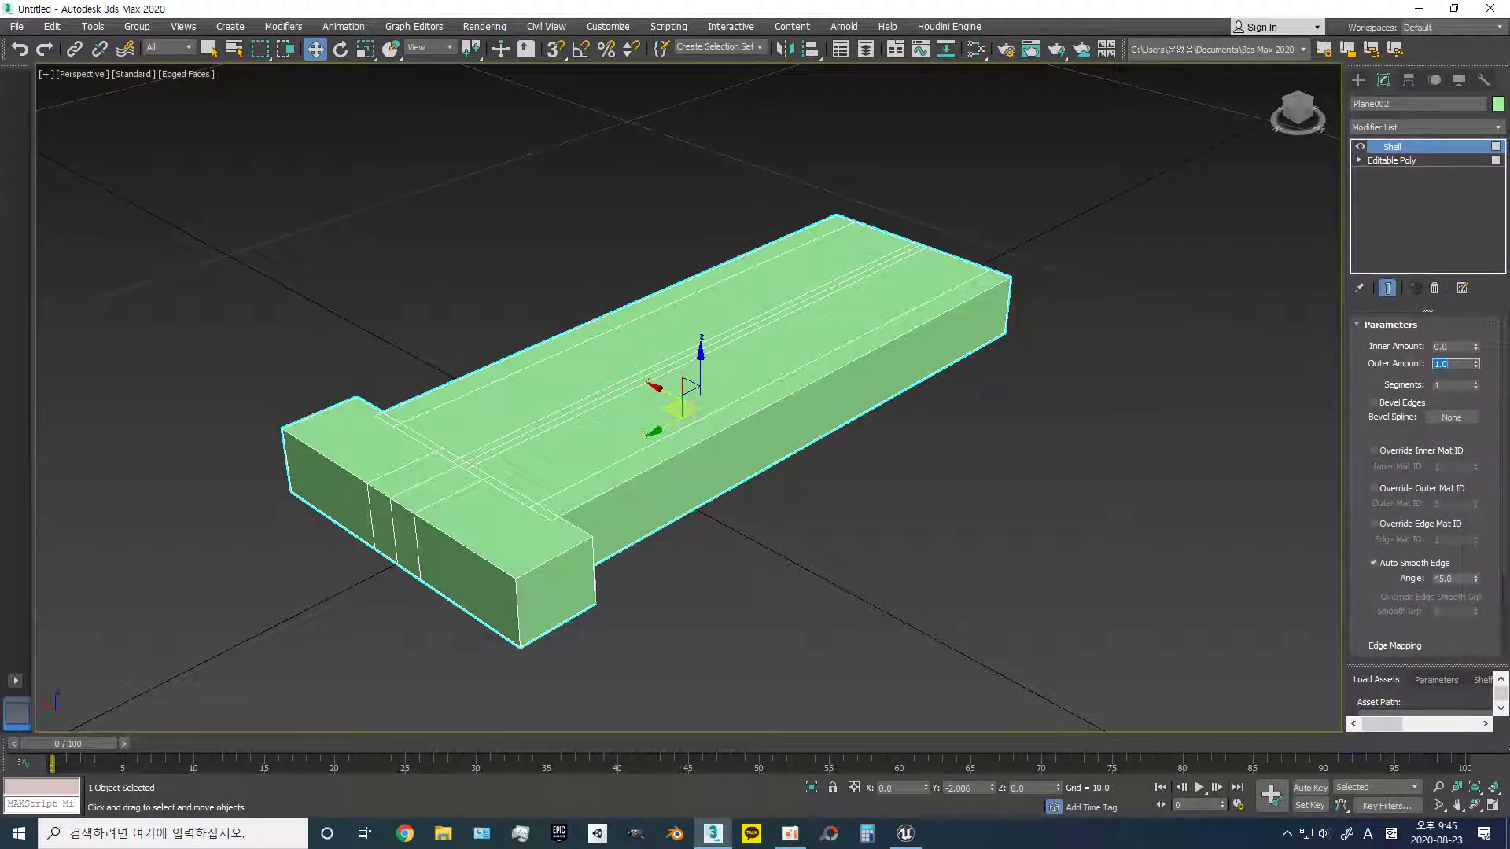
pyautogui.rightClick(861, 385)
pyautogui.click(1017, 540)
# - In Vertex mode, select the corner vertices at the green beam's far end
pyautogui.press('1')
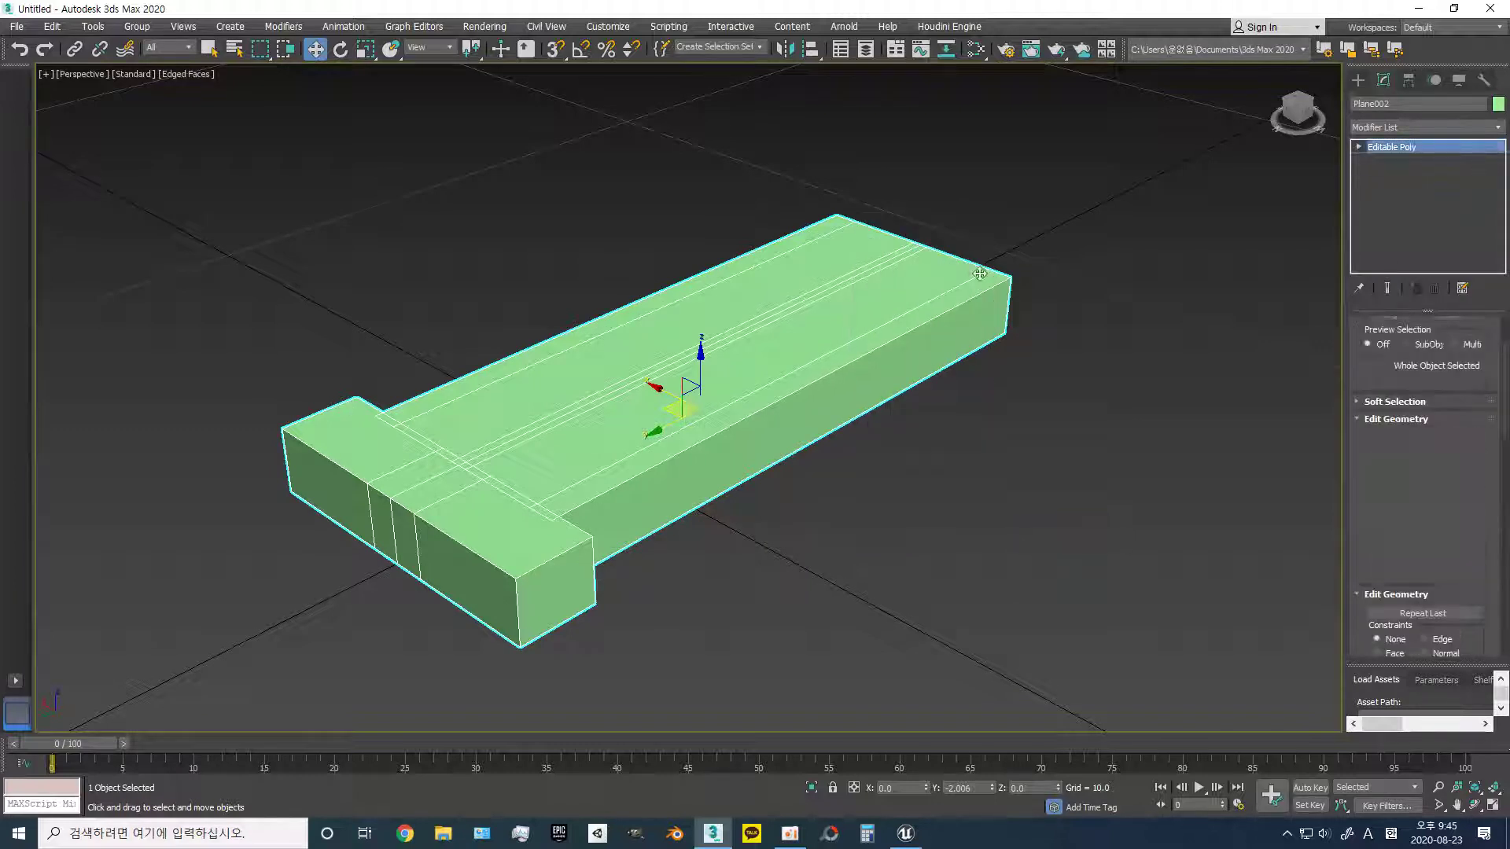
pyautogui.click(1008, 281)
pyautogui.click(1004, 335)
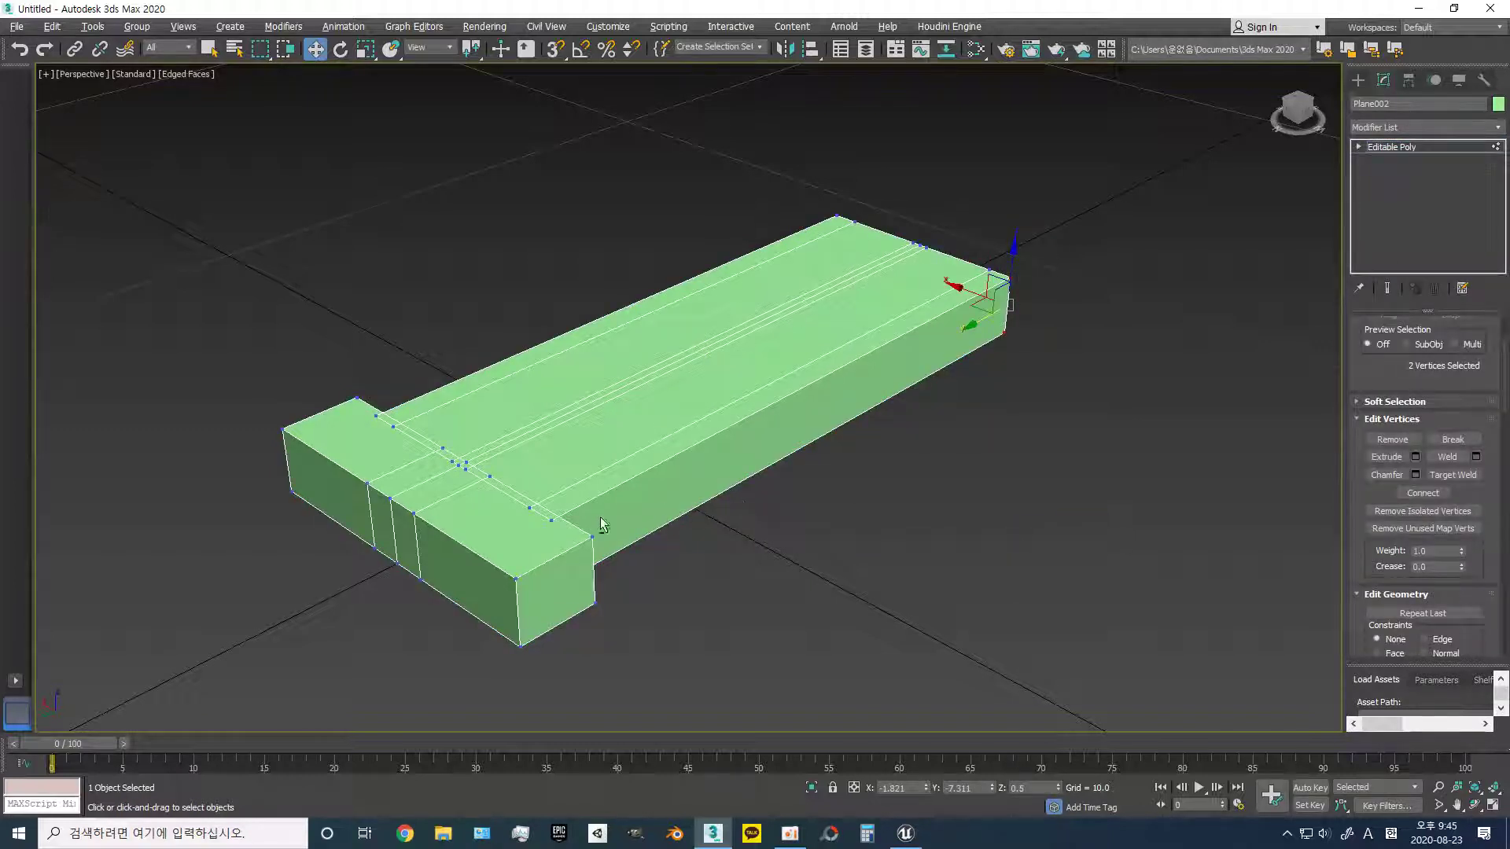
pyautogui.keyDown('ctrl'); pyautogui.click(552, 520); pyautogui.keyUp('ctrl')
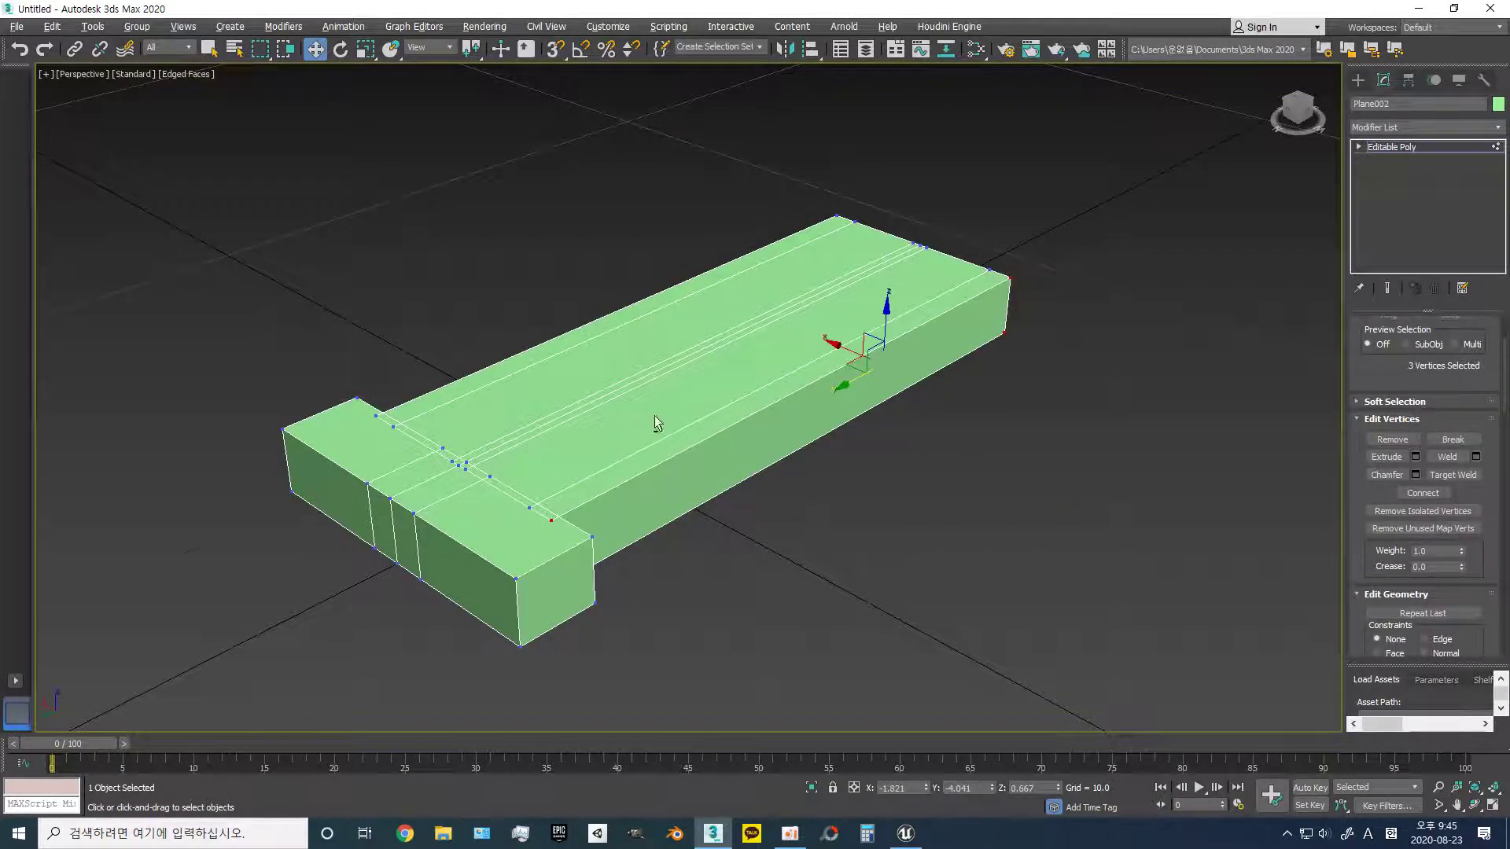
pyautogui.keyDown('alt'); pyautogui.moveTo(655, 416); pyautogui.dragTo(667, 326, button='middle'); pyautogui.keyUp('alt')
pyautogui.moveTo(718, 164)
pyautogui.keyDown('alt'); pyautogui.mouseDown(button='middle')
pyautogui.moveTo(674, 369)
pyautogui.moveTo(610, 261)
pyautogui.moveTo(628, 238)
pyautogui.mouseUp(button='middle'); pyautogui.keyUp('alt')
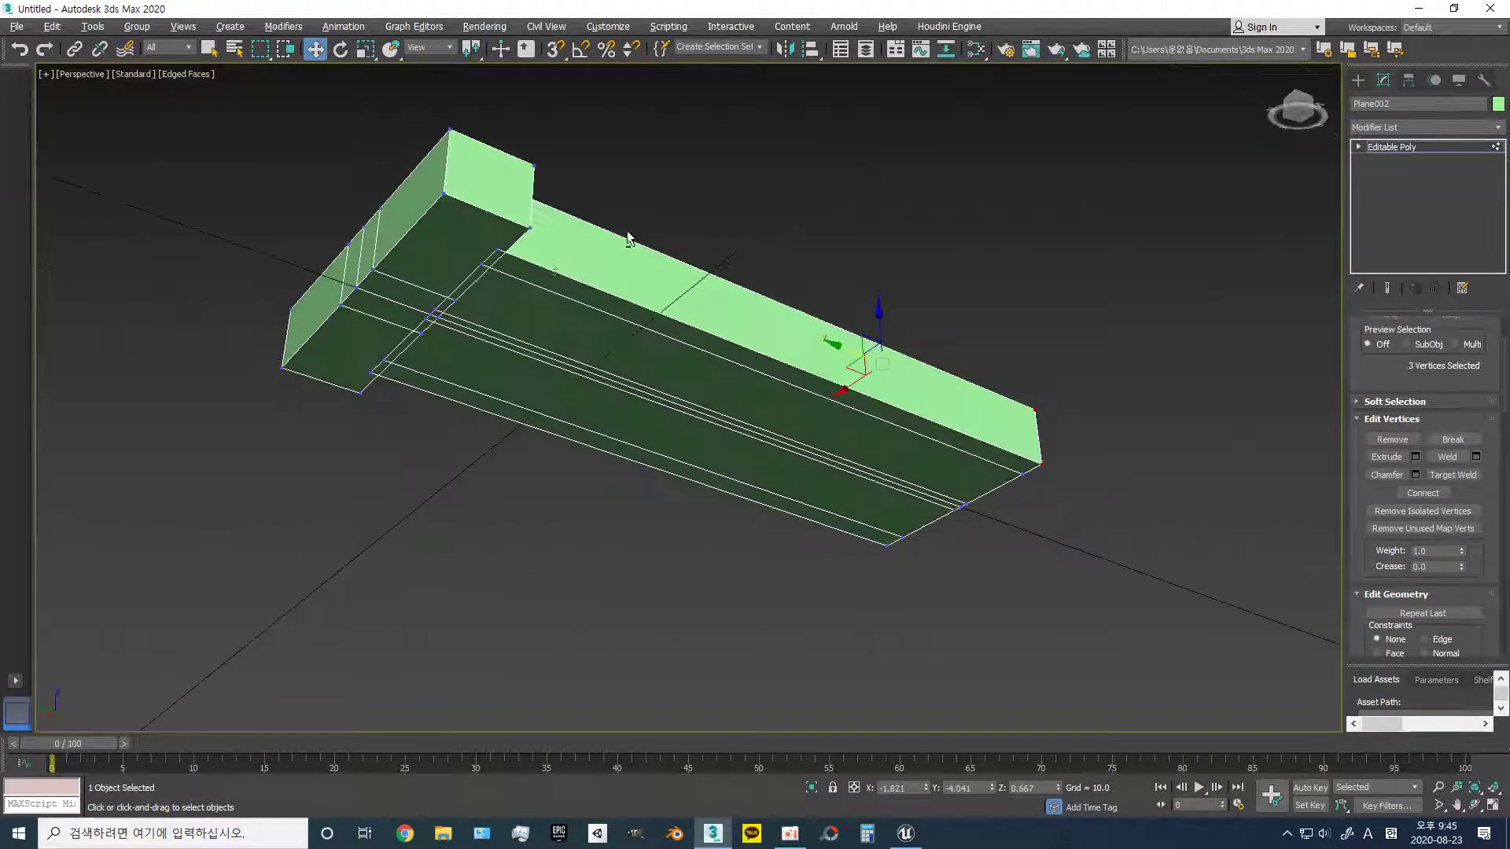
pyautogui.keyDown('ctrl'); pyautogui.click(494, 248); pyautogui.keyUp('ctrl')
pyautogui.moveTo(611, 317)
pyautogui.keyDown('alt'); pyautogui.mouseDown(button='middle')
pyautogui.moveTo(610, 445)
pyautogui.moveTo(808, 479)
pyautogui.mouseUp(button='middle'); pyautogui.keyUp('alt')
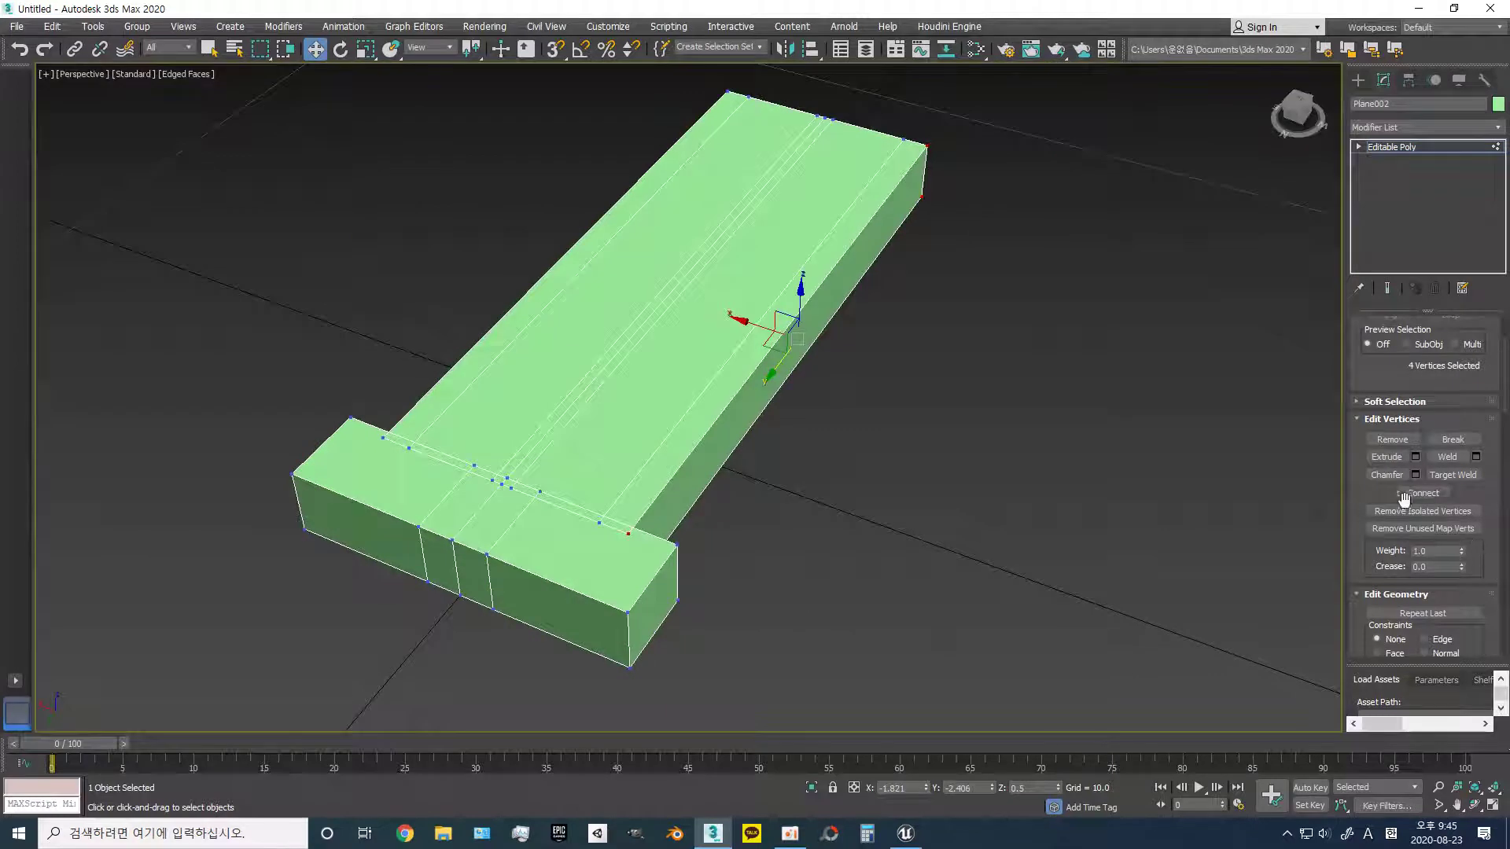
pyautogui.scroll(-3, 1403, 499)
pyautogui.scroll(-2, 1403, 498)
# - Collapse the far-corner vertices into one, undoing the first mistaken collapse
pyautogui.click(1457, 435)
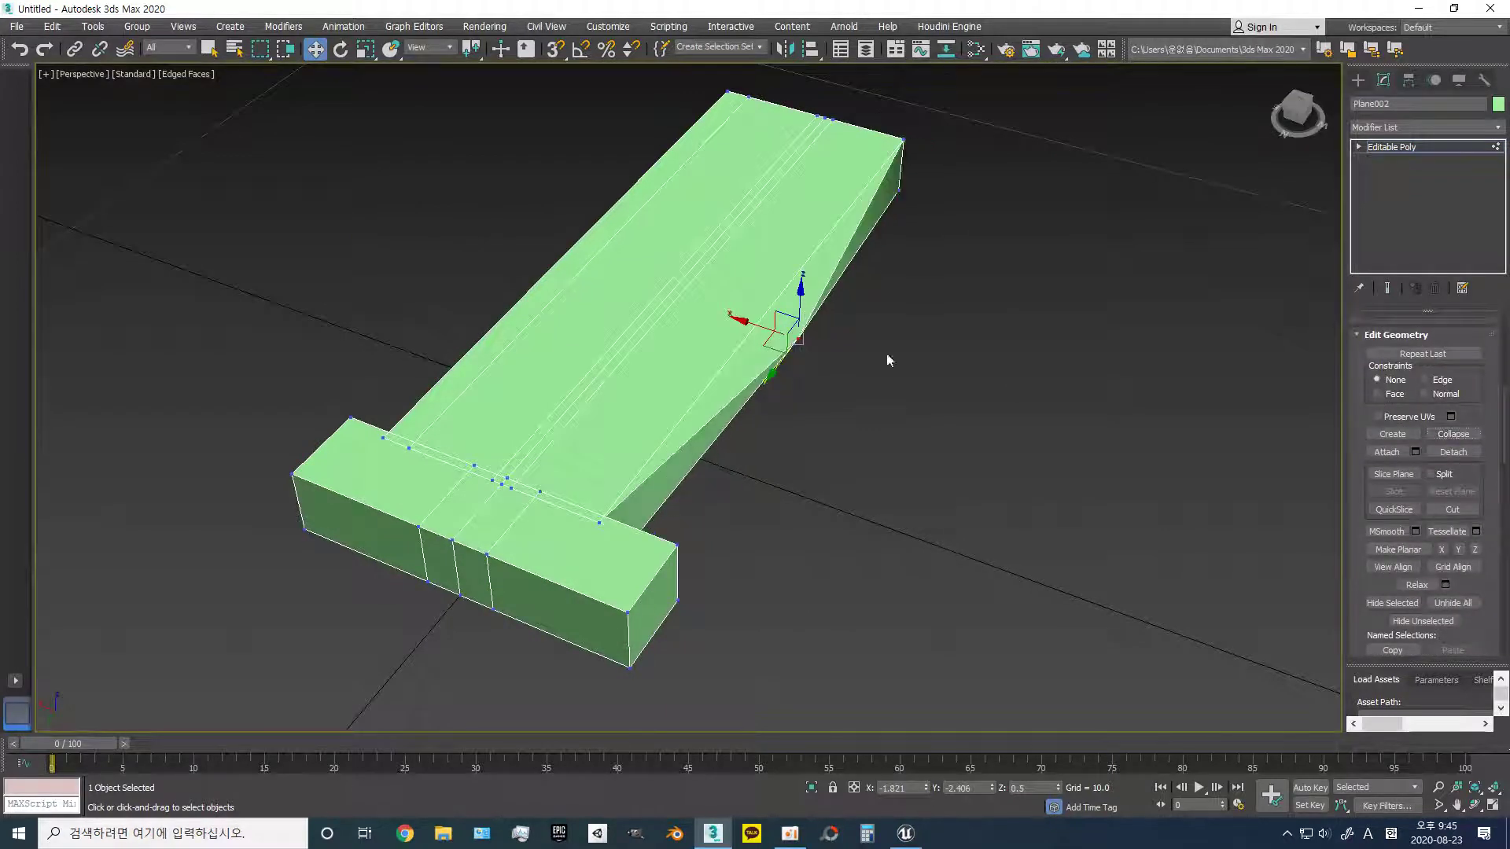
pyautogui.hotkey('ctrl', 'z')
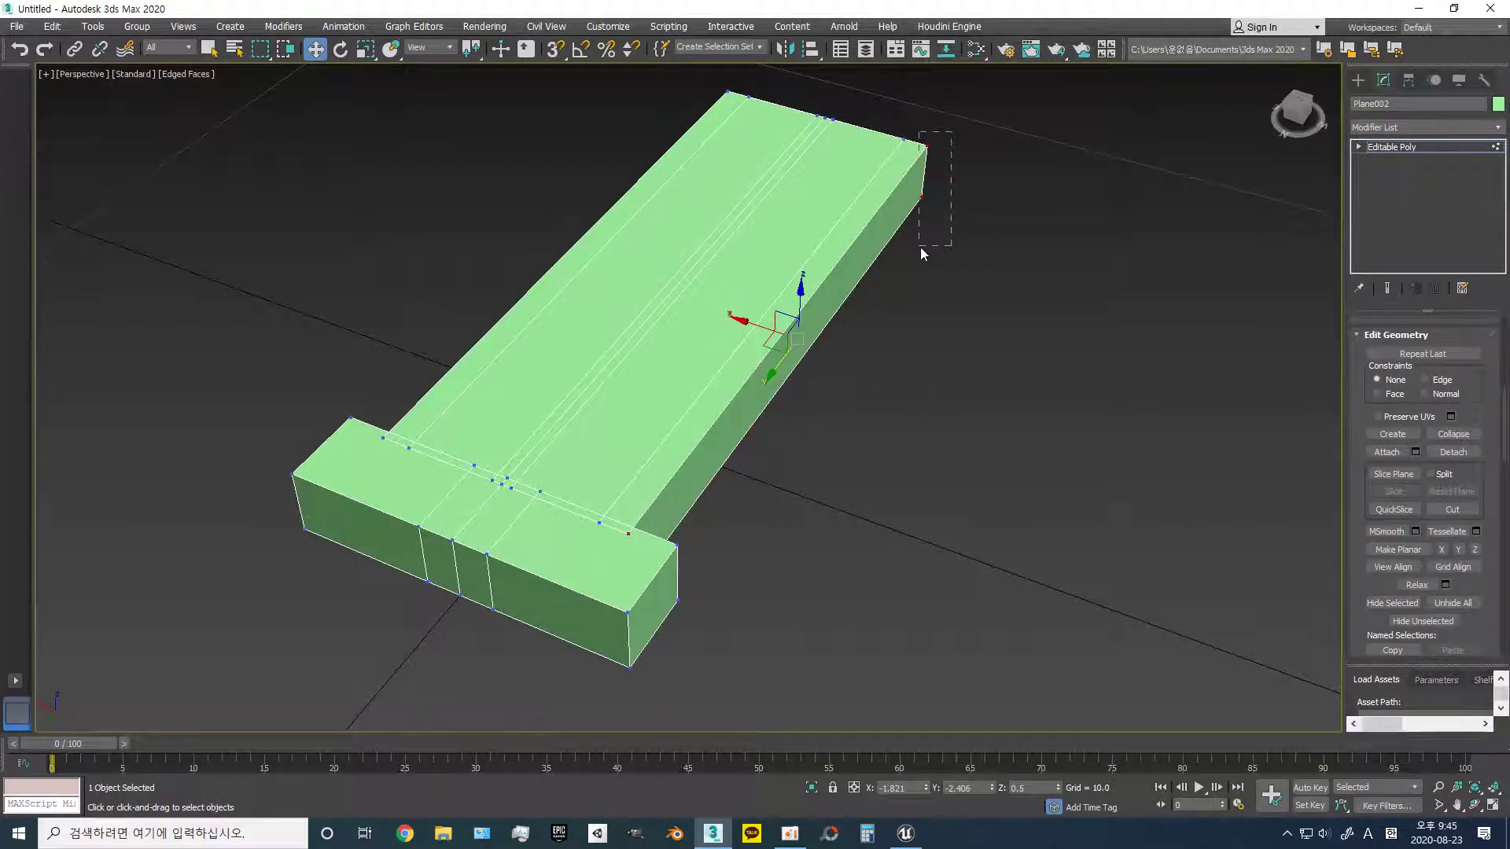
pyautogui.moveTo(929, 224); pyautogui.dragTo(920, 247)
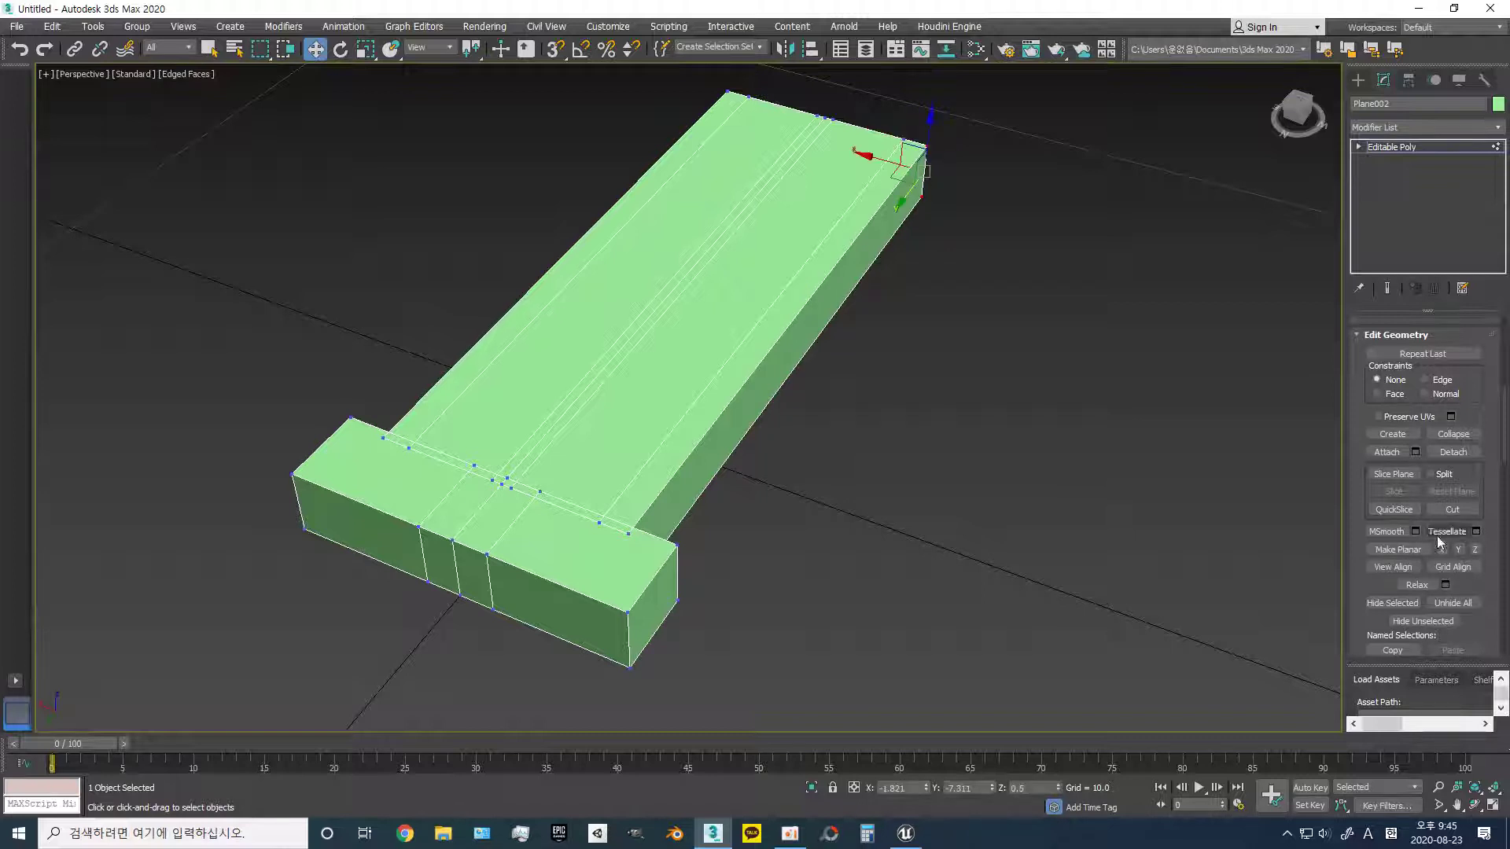
pyautogui.click(1454, 434)
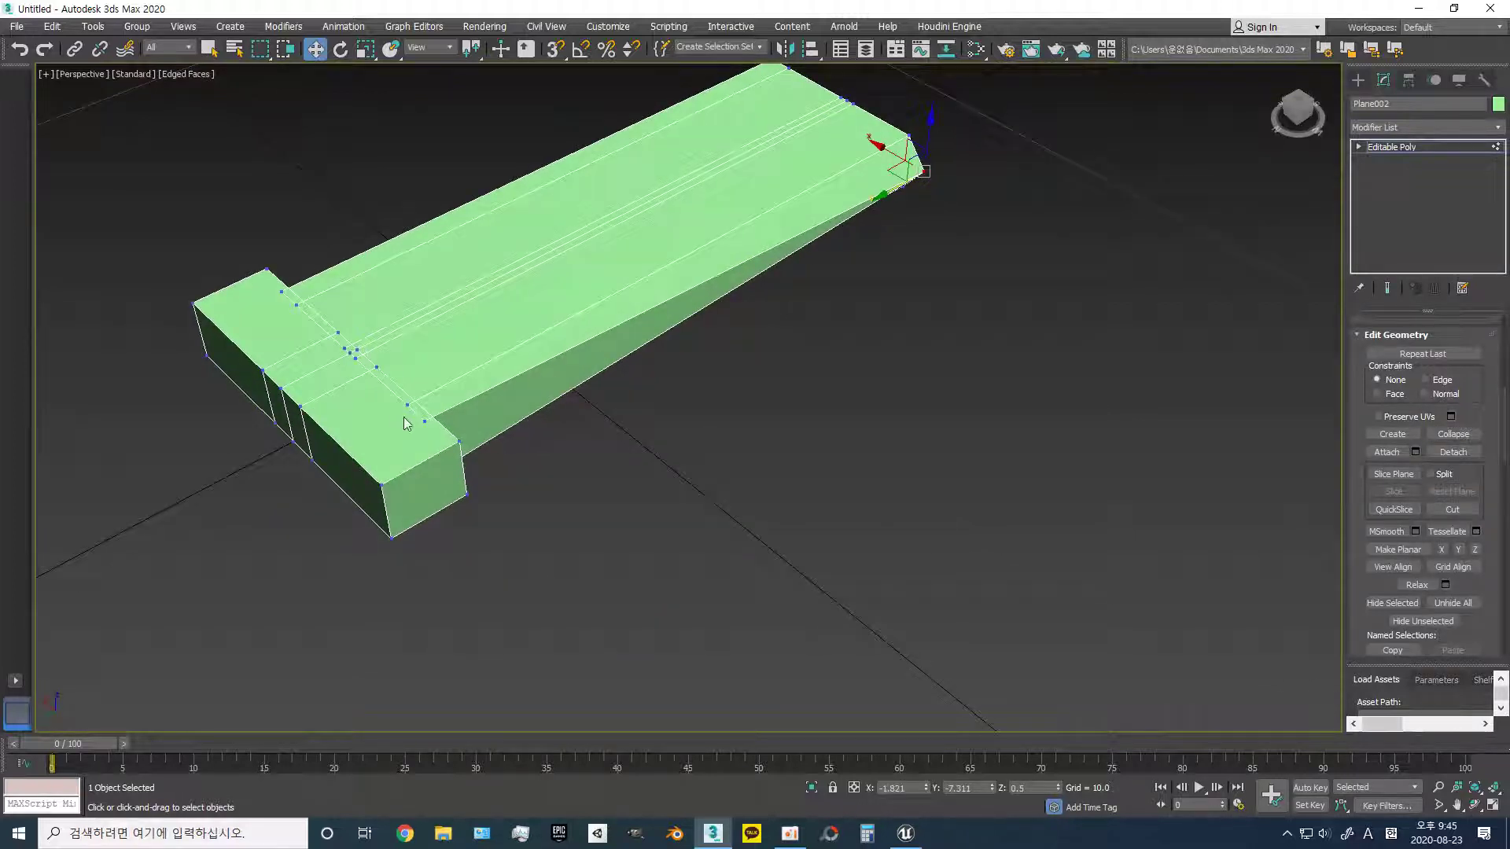
pyautogui.click(425, 422)
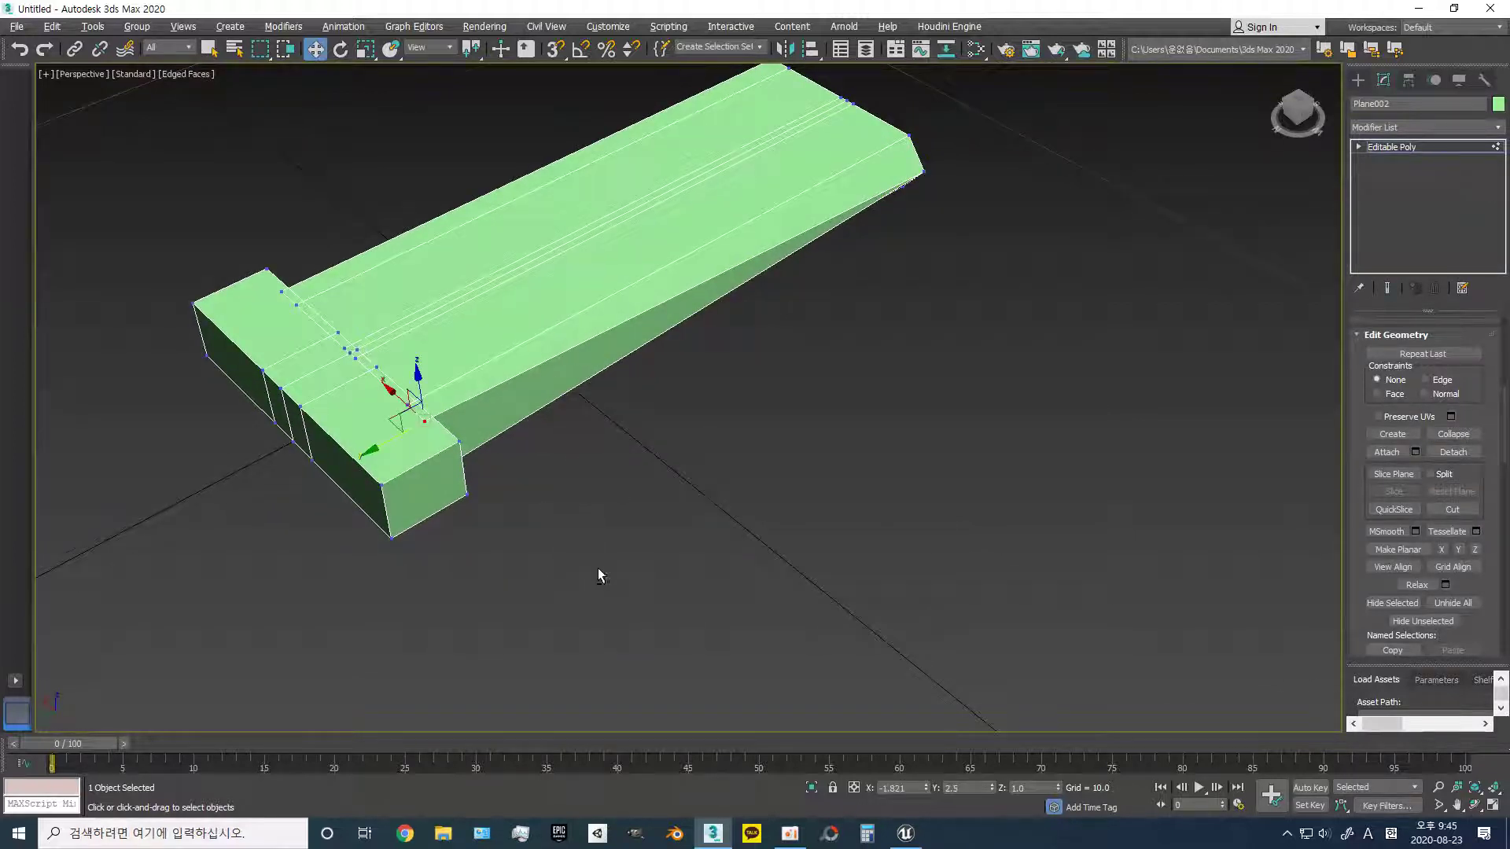
pyautogui.keyDown('alt'); pyautogui.moveTo(598, 576); pyautogui.dragTo(606, 336, button='middle'); pyautogui.keyUp('alt')
pyautogui.click(444, 454)
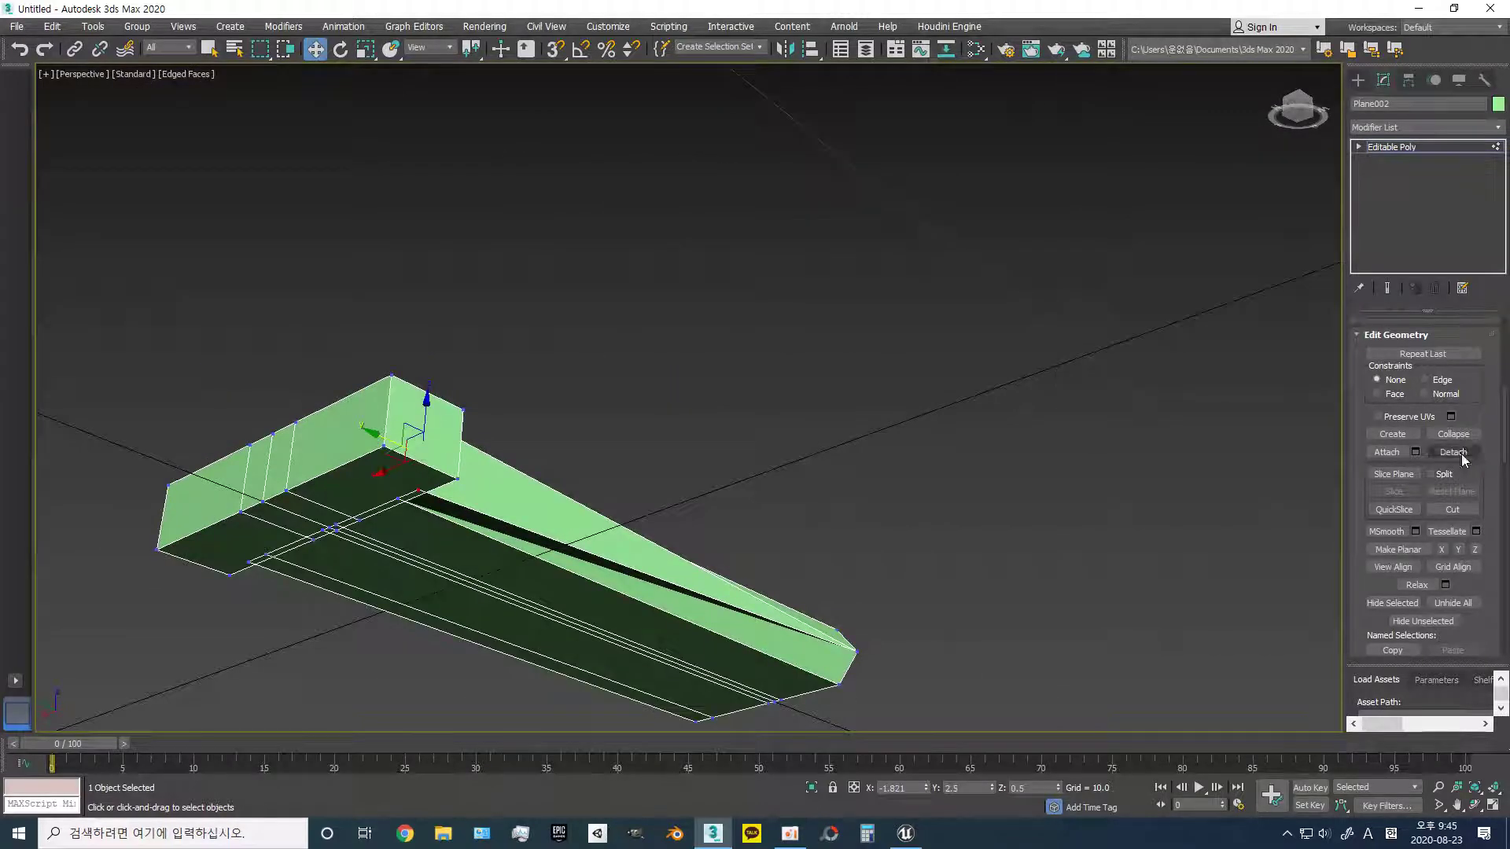
# - Orbit around the beam and clear the current vertex selection
pyautogui.keyDown('alt'); pyautogui.moveTo(919, 522); pyautogui.dragTo(684, 513, button='middle'); pyautogui.keyUp('alt')
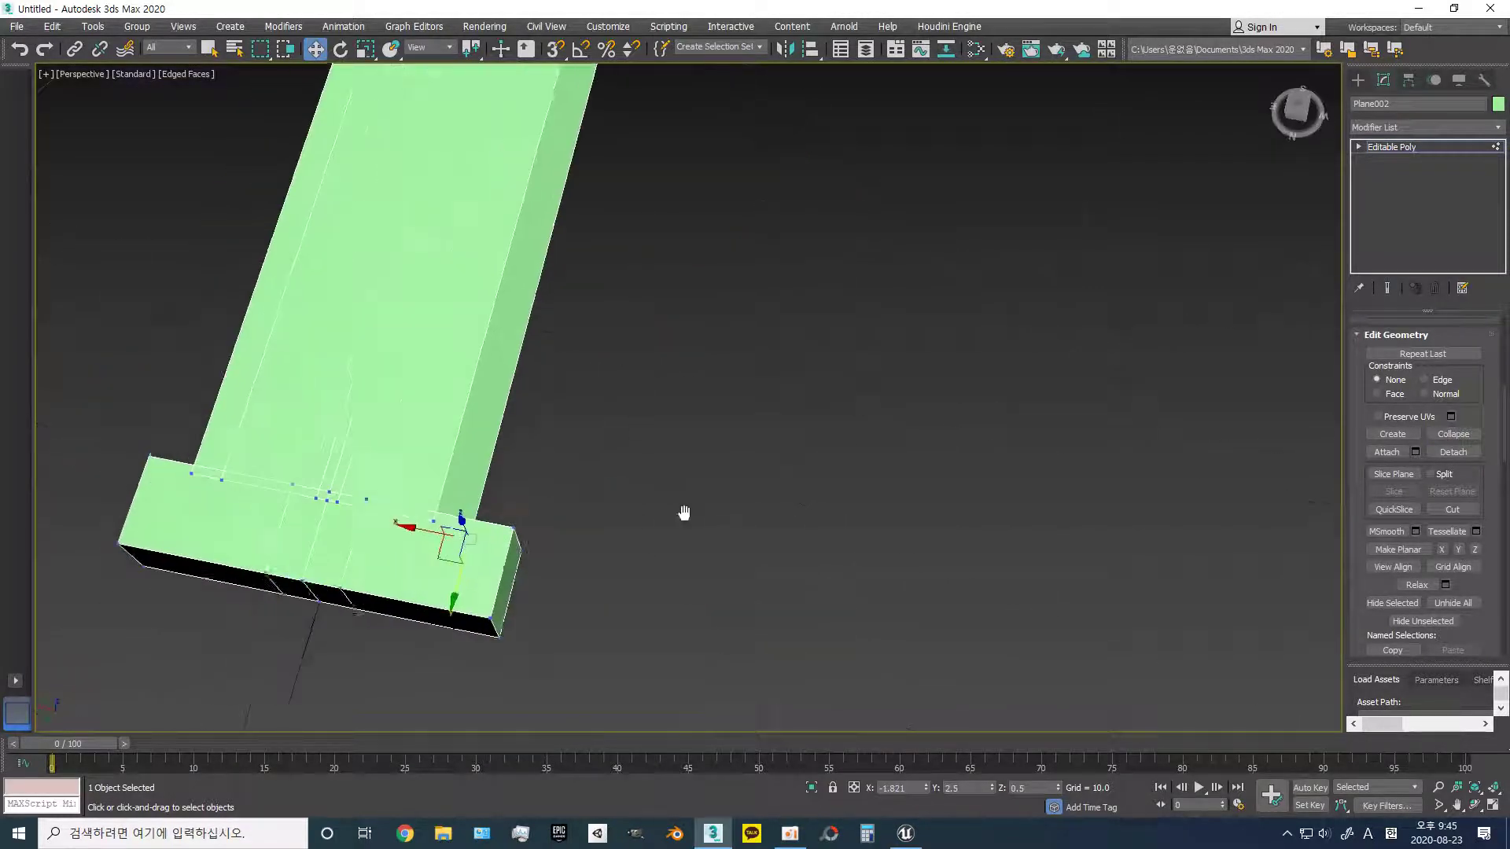
pyautogui.scroll(-3, 725, 294)
pyautogui.moveTo(748, 442)
pyautogui.keyDown('alt'); pyautogui.mouseDown(button='middle')
pyautogui.moveTo(704, 229)
pyautogui.moveTo(739, 220)
pyautogui.mouseUp(button='middle'); pyautogui.keyUp('alt')
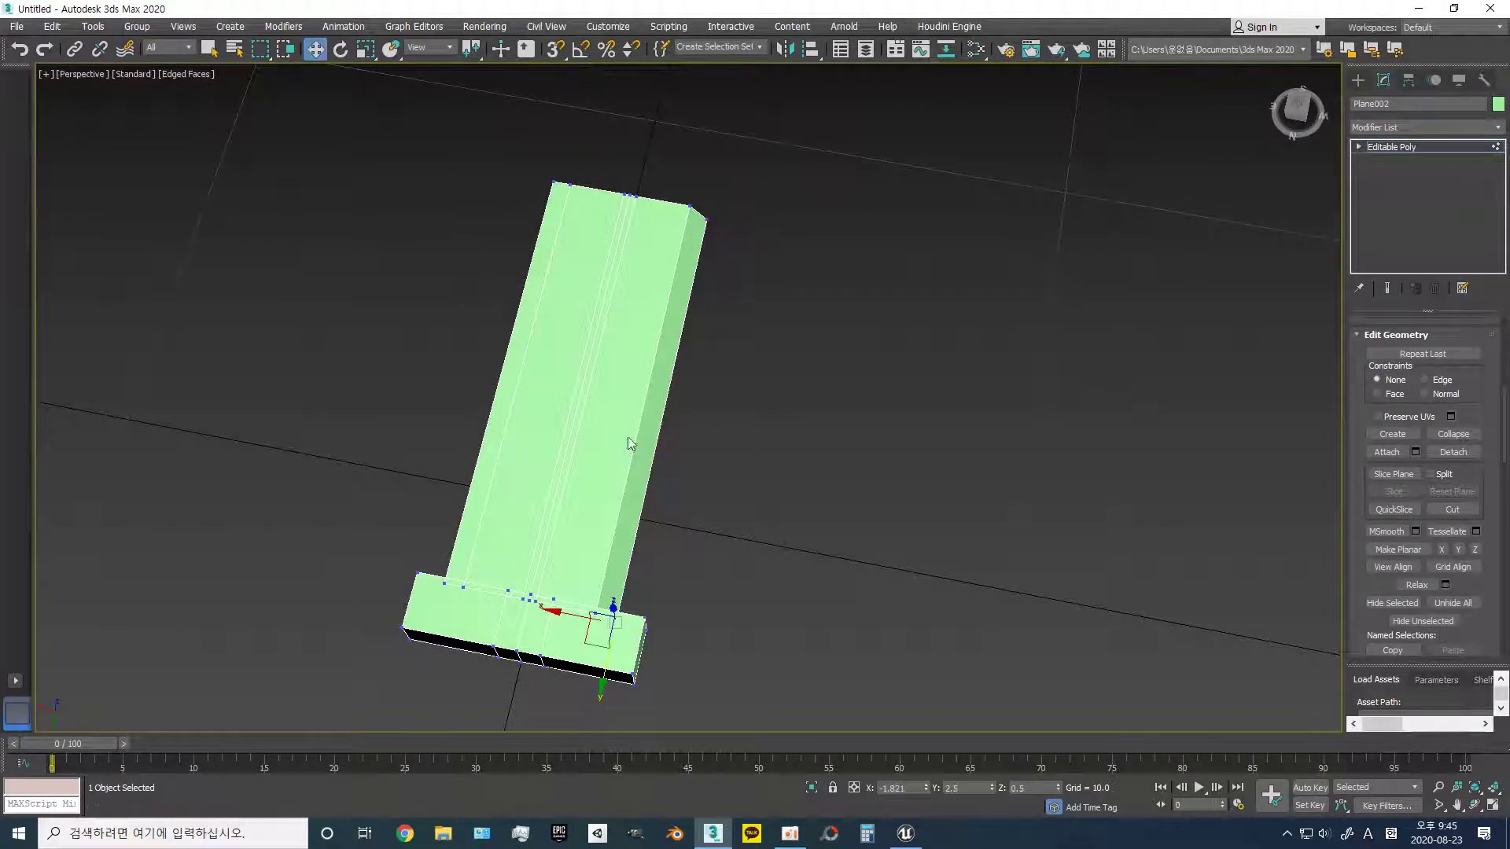
pyautogui.click(634, 637)
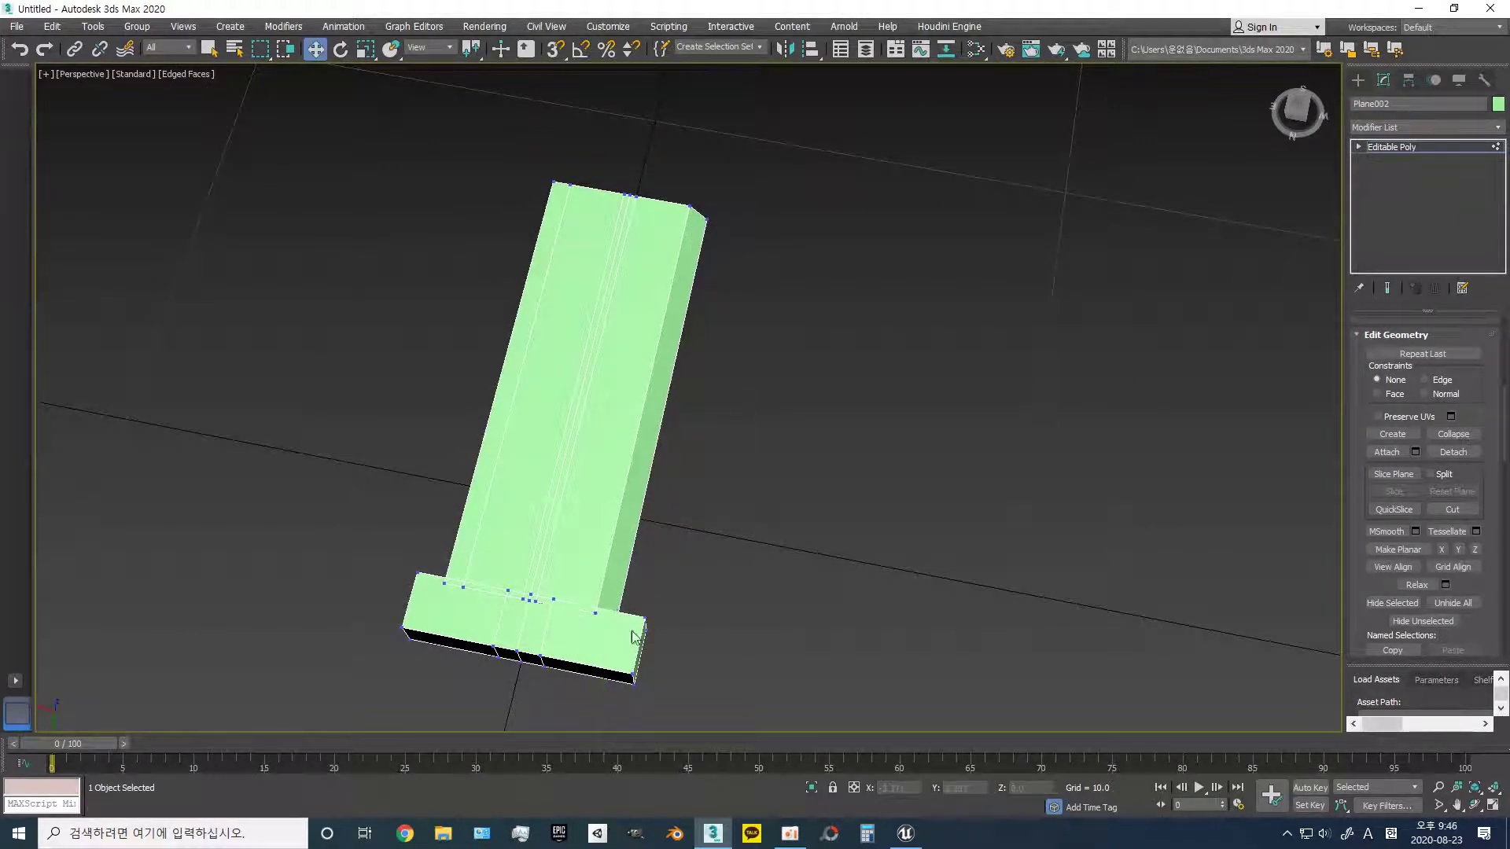
pyautogui.keyDown('alt'); pyautogui.moveTo(683, 595); pyautogui.dragTo(603, 580, button='middle'); pyautogui.keyUp('alt')
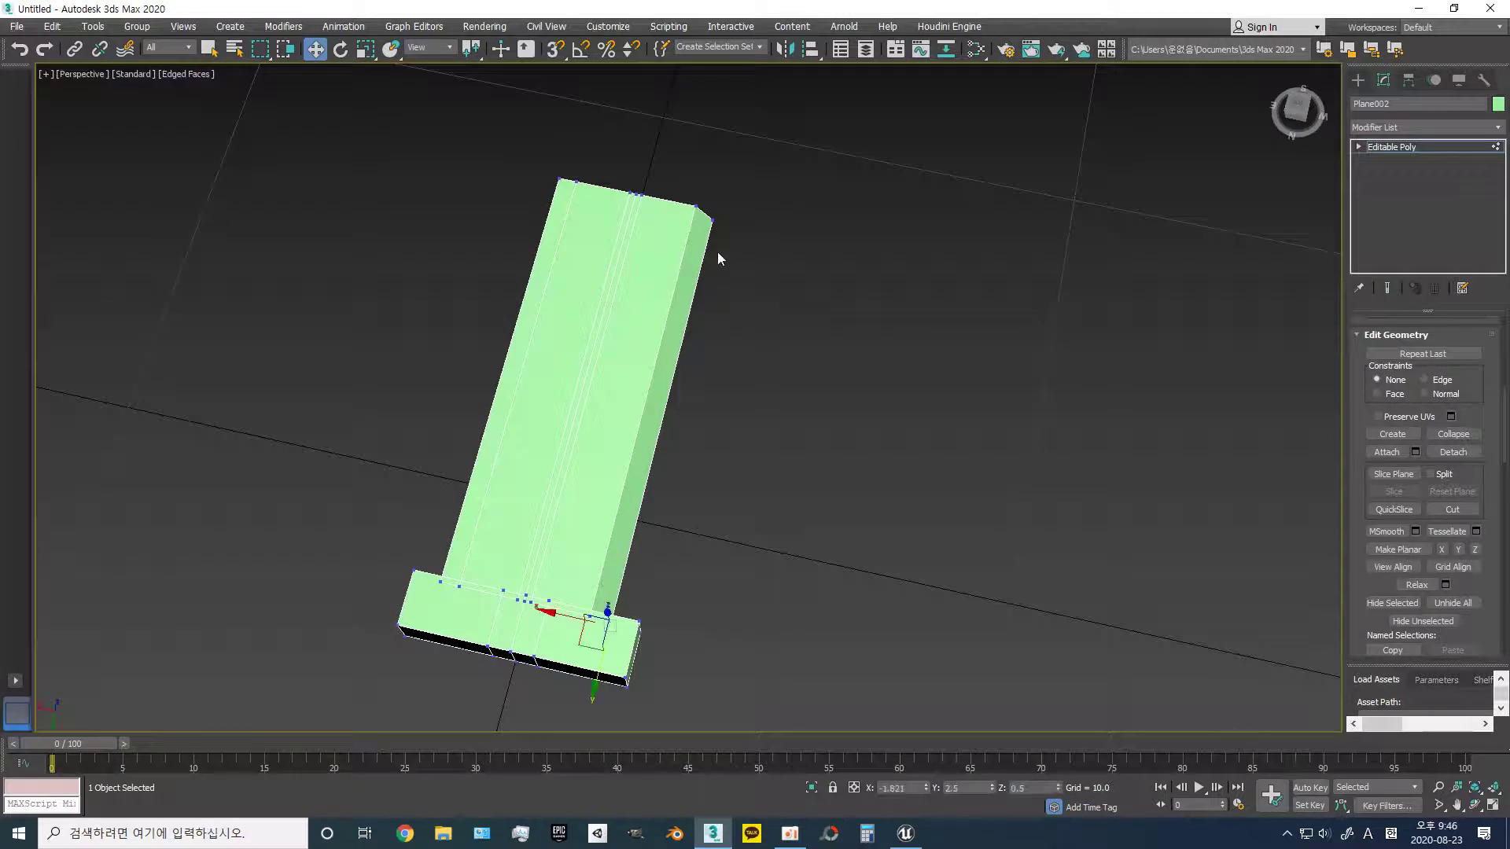
# - Collapse the two far-end corner vertices into one point, forming a sloping wedge
pyautogui.click(714, 217)
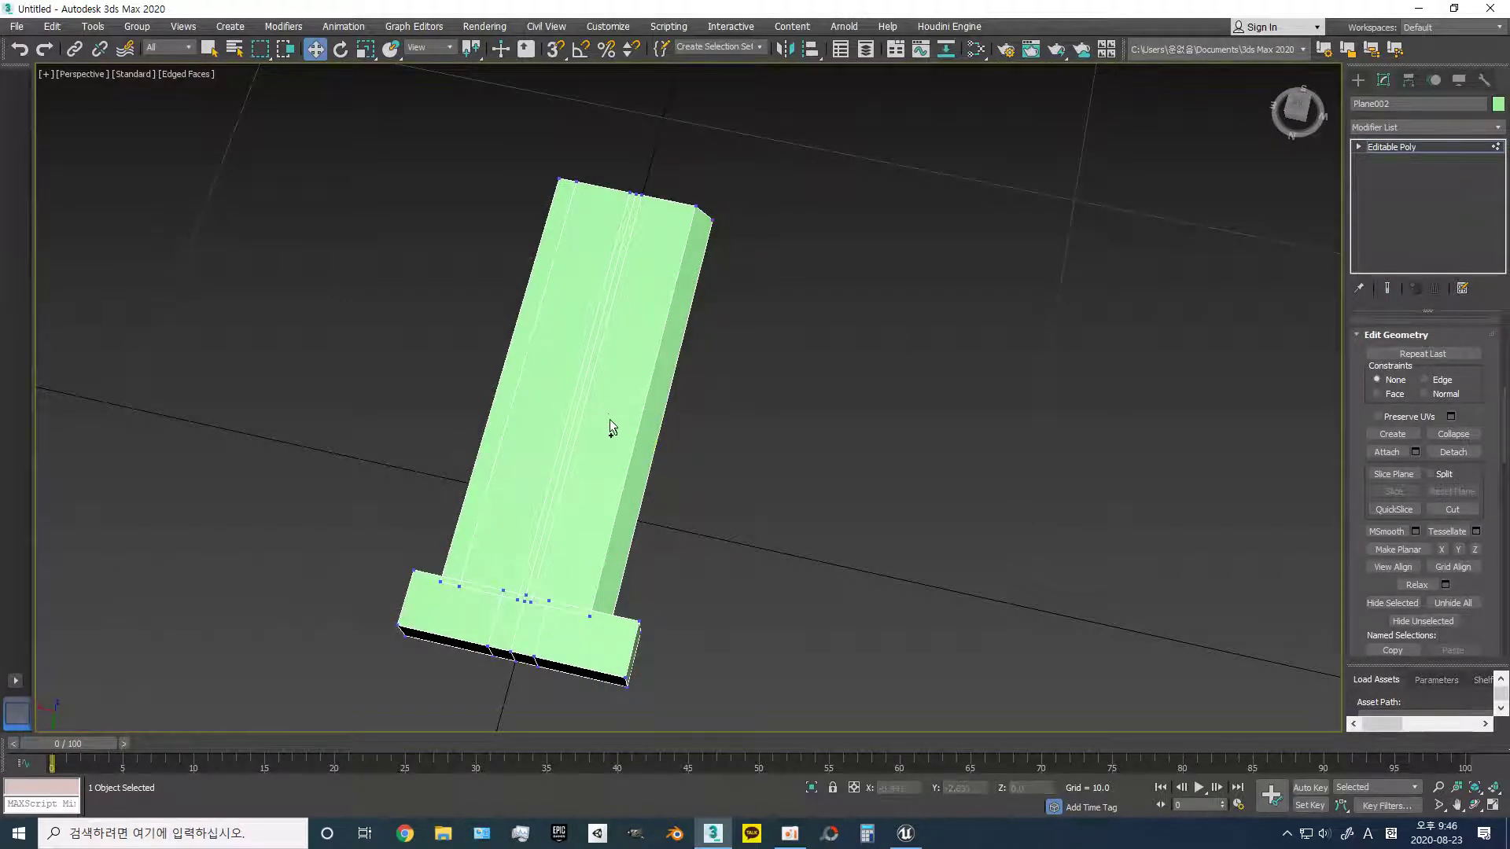
pyautogui.keyDown('alt'); pyautogui.moveTo(634, 439); pyautogui.dragTo(729, 360, button='middle'); pyautogui.keyUp('alt')
pyautogui.click(468, 277)
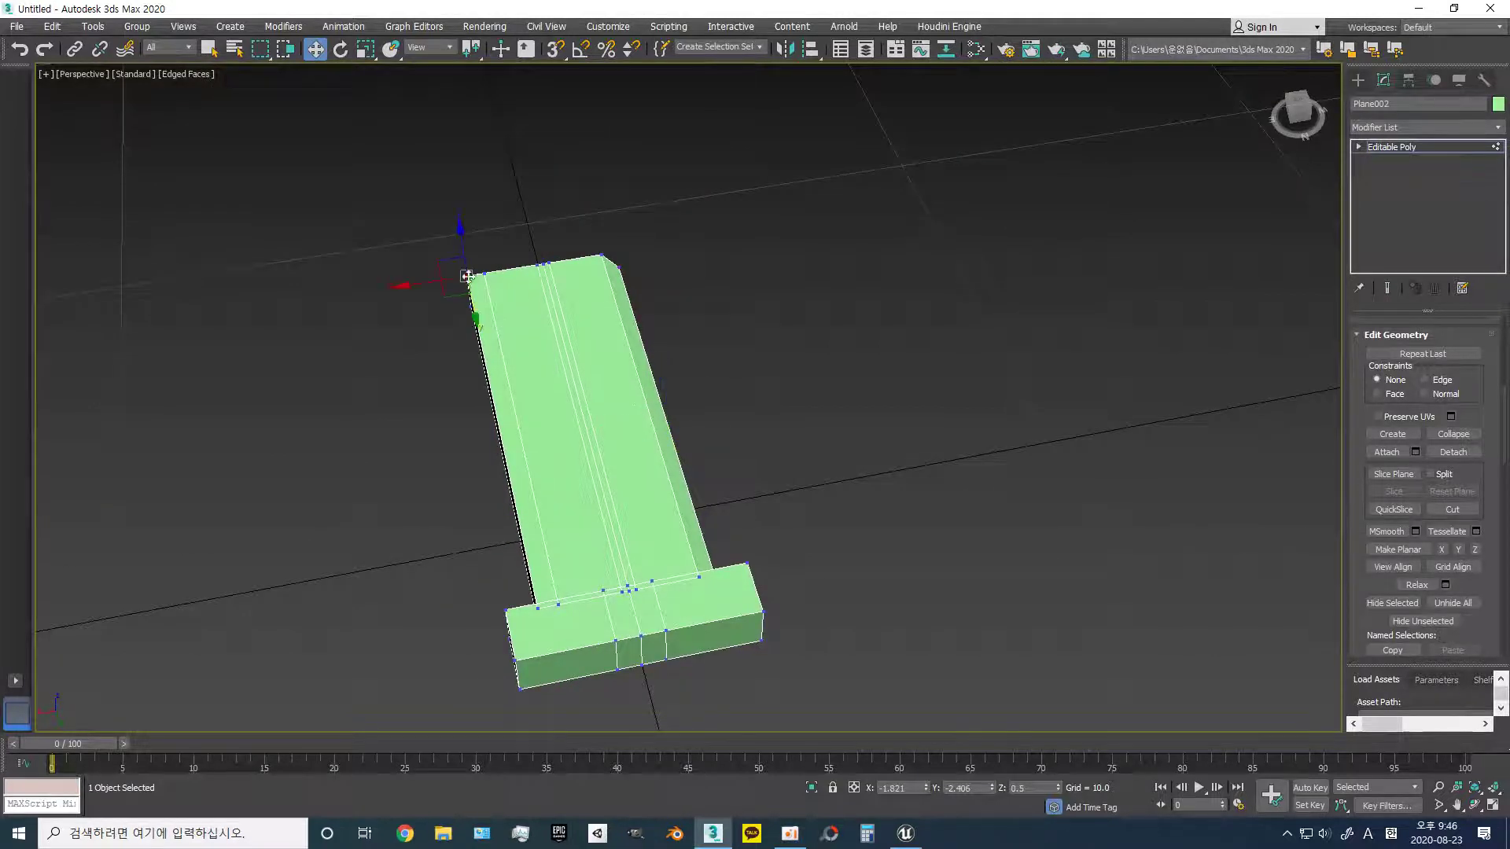
pyautogui.keyDown('alt'); pyautogui.moveTo(493, 364); pyautogui.dragTo(524, 340, button='middle'); pyautogui.keyUp('alt')
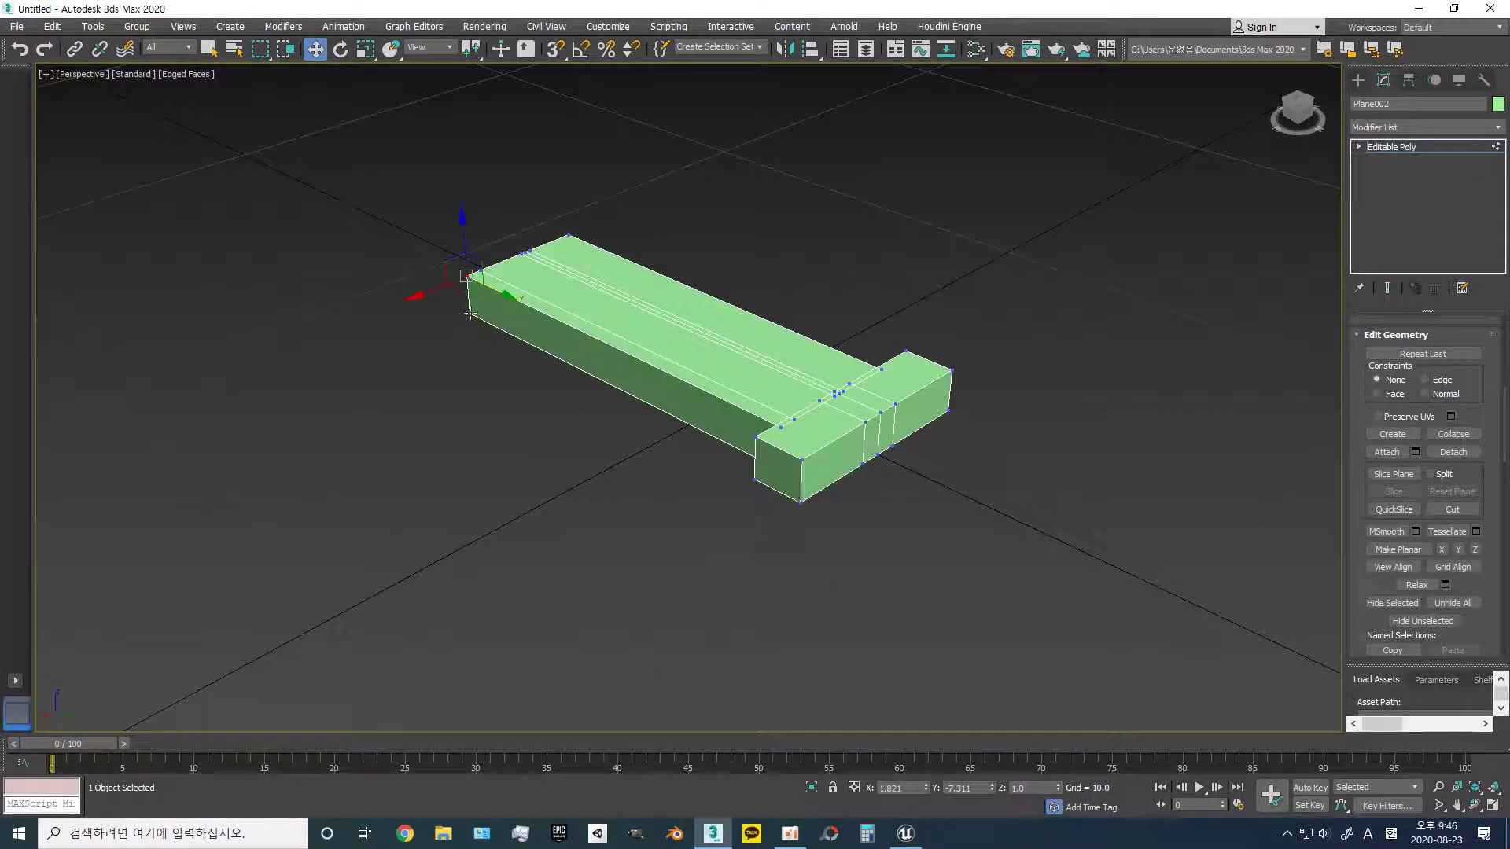
pyautogui.click(1453, 434)
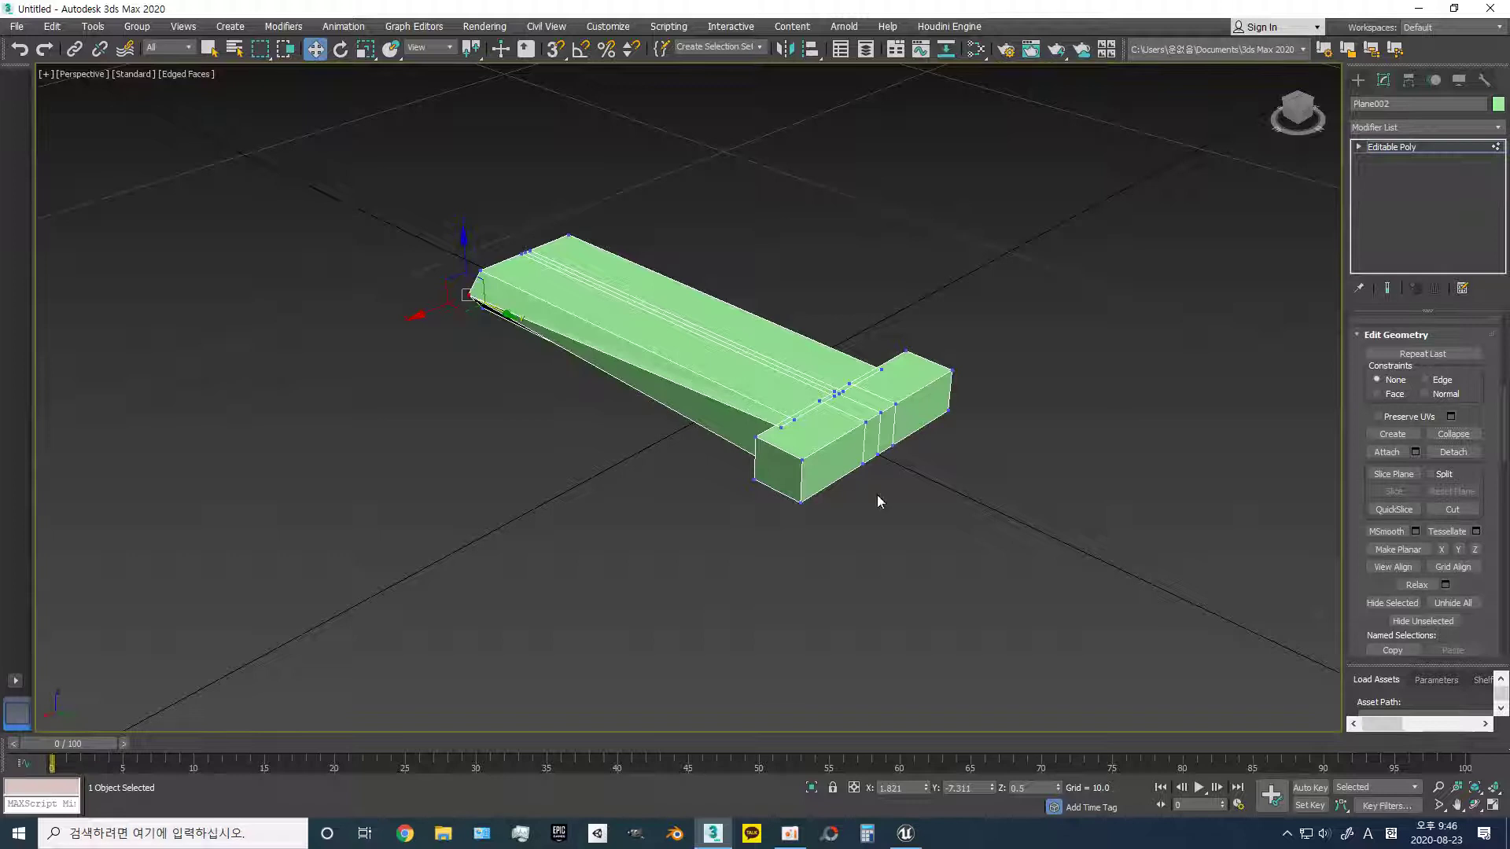
pyautogui.click(770, 427)
pyautogui.keyDown('alt'); pyautogui.moveTo(819, 412); pyautogui.dragTo(784, 460, button='middle'); pyautogui.keyUp('alt')
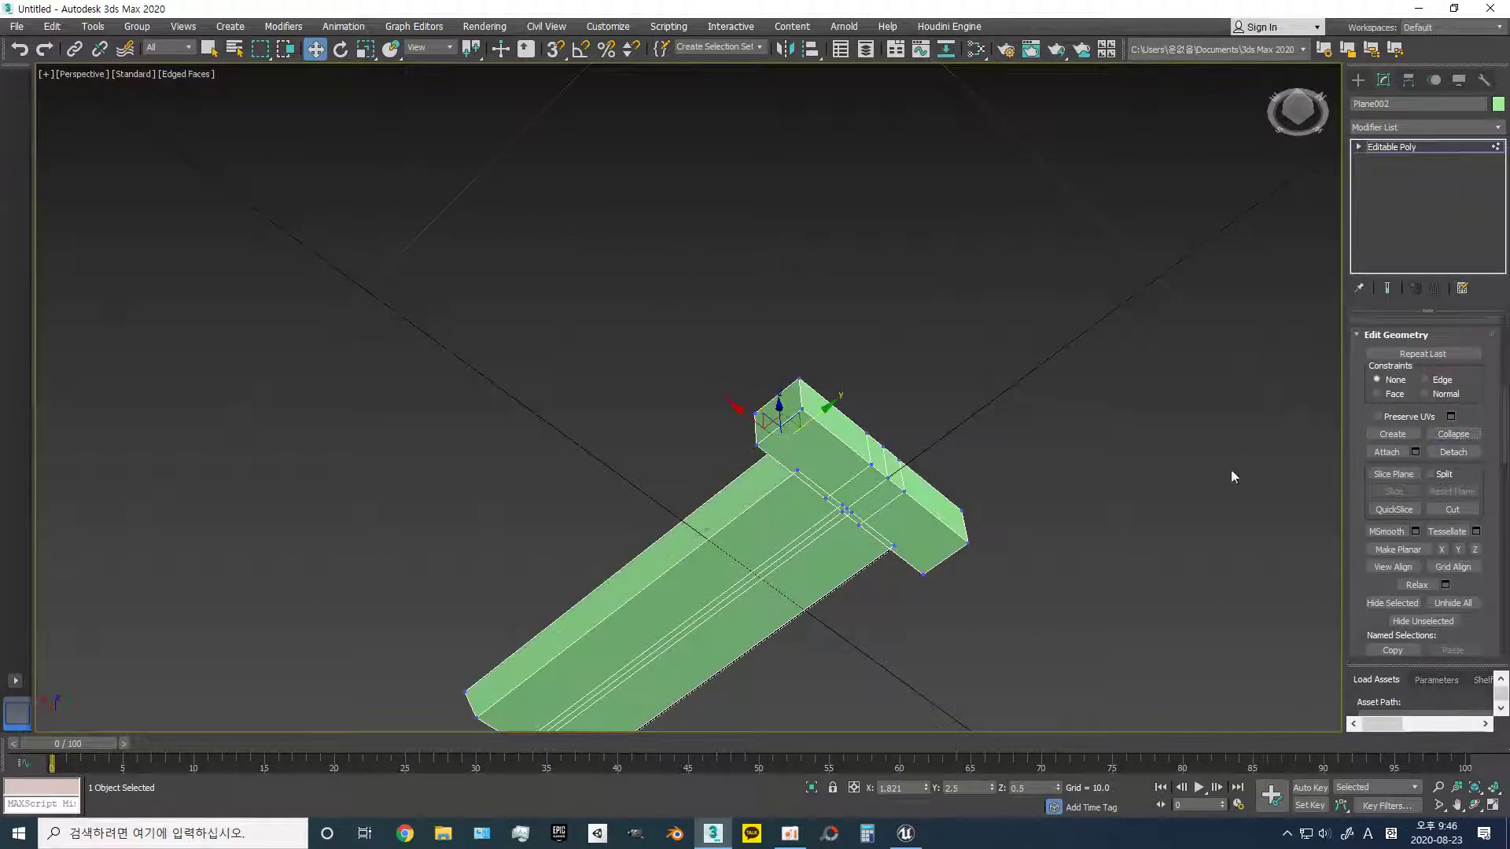
# - Select the centre vertices at the crossbar joint and at the arm's far end
pyautogui.moveTo(1234, 475)
pyautogui.keyDown('alt'); pyautogui.mouseDown(button='middle')
pyautogui.moveTo(923, 516)
pyautogui.moveTo(917, 482)
pyautogui.moveTo(876, 605)
pyautogui.moveTo(887, 629)
pyautogui.mouseUp(button='middle'); pyautogui.keyUp('alt')
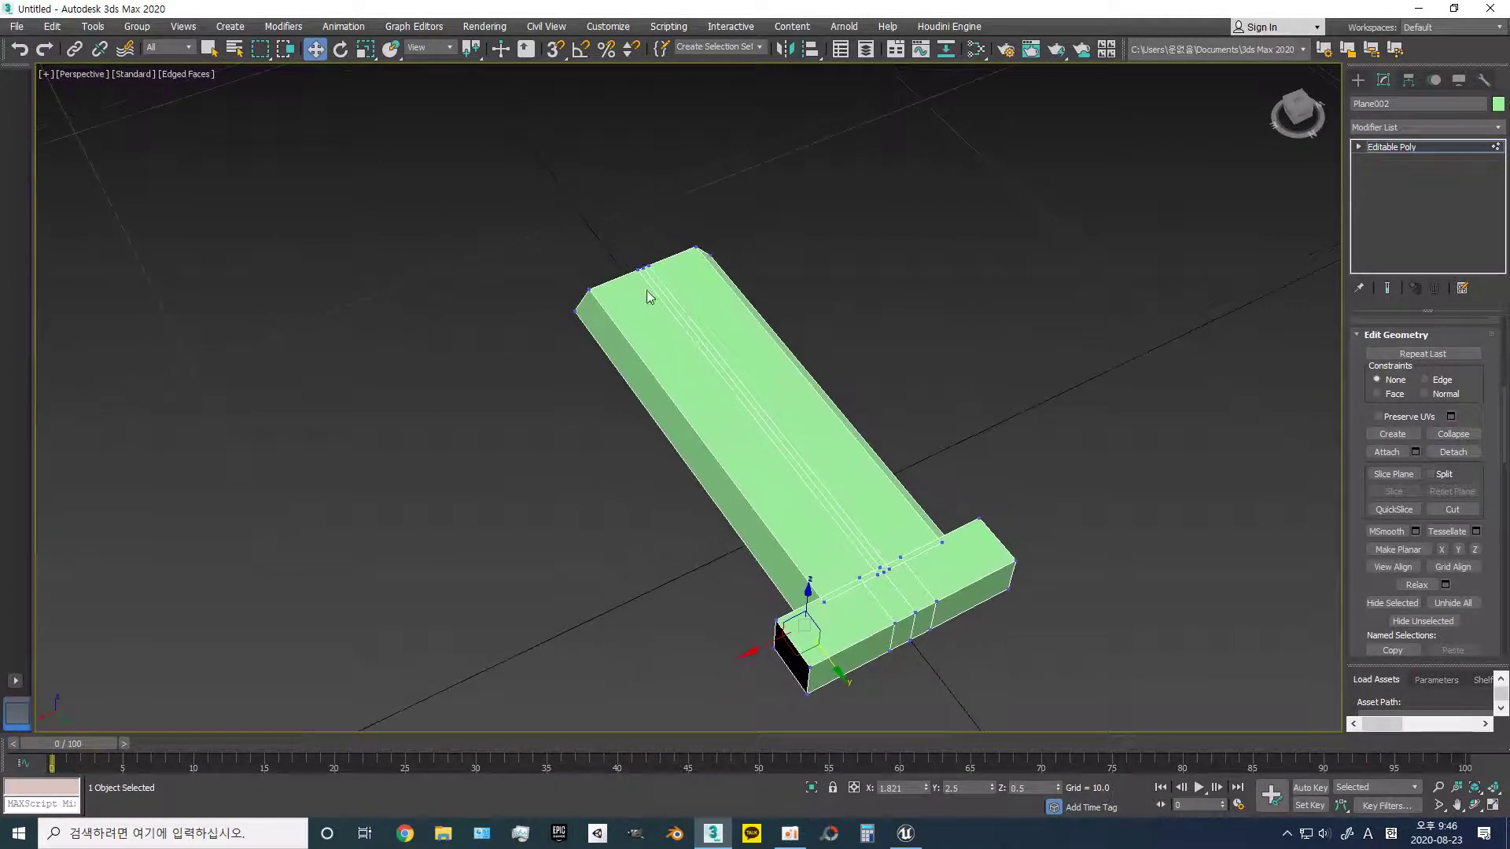
pyautogui.click(646, 282)
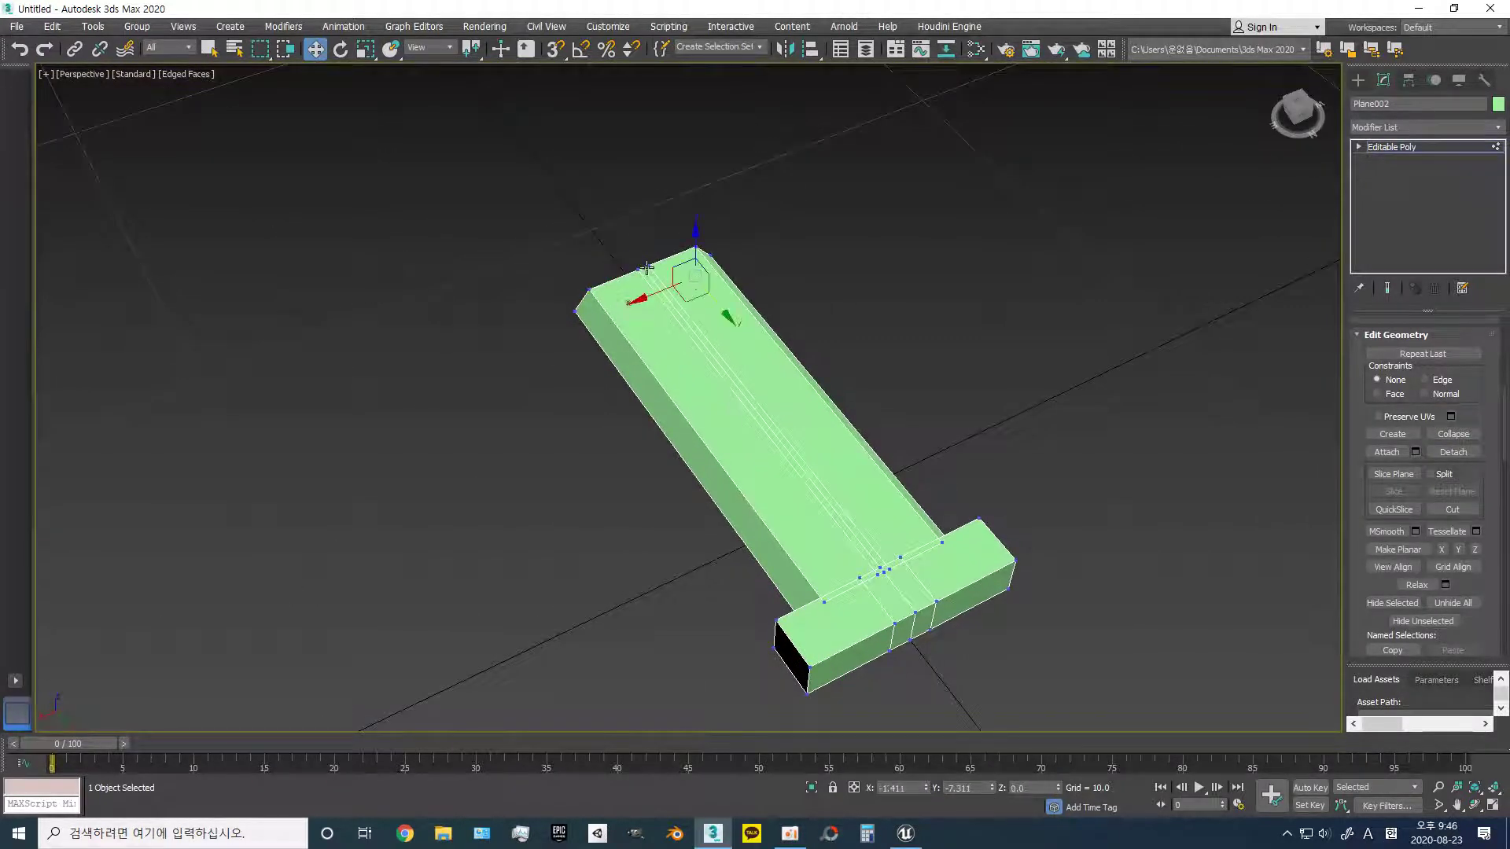
pyautogui.click(643, 268)
pyautogui.scroll(4, 661, 293)
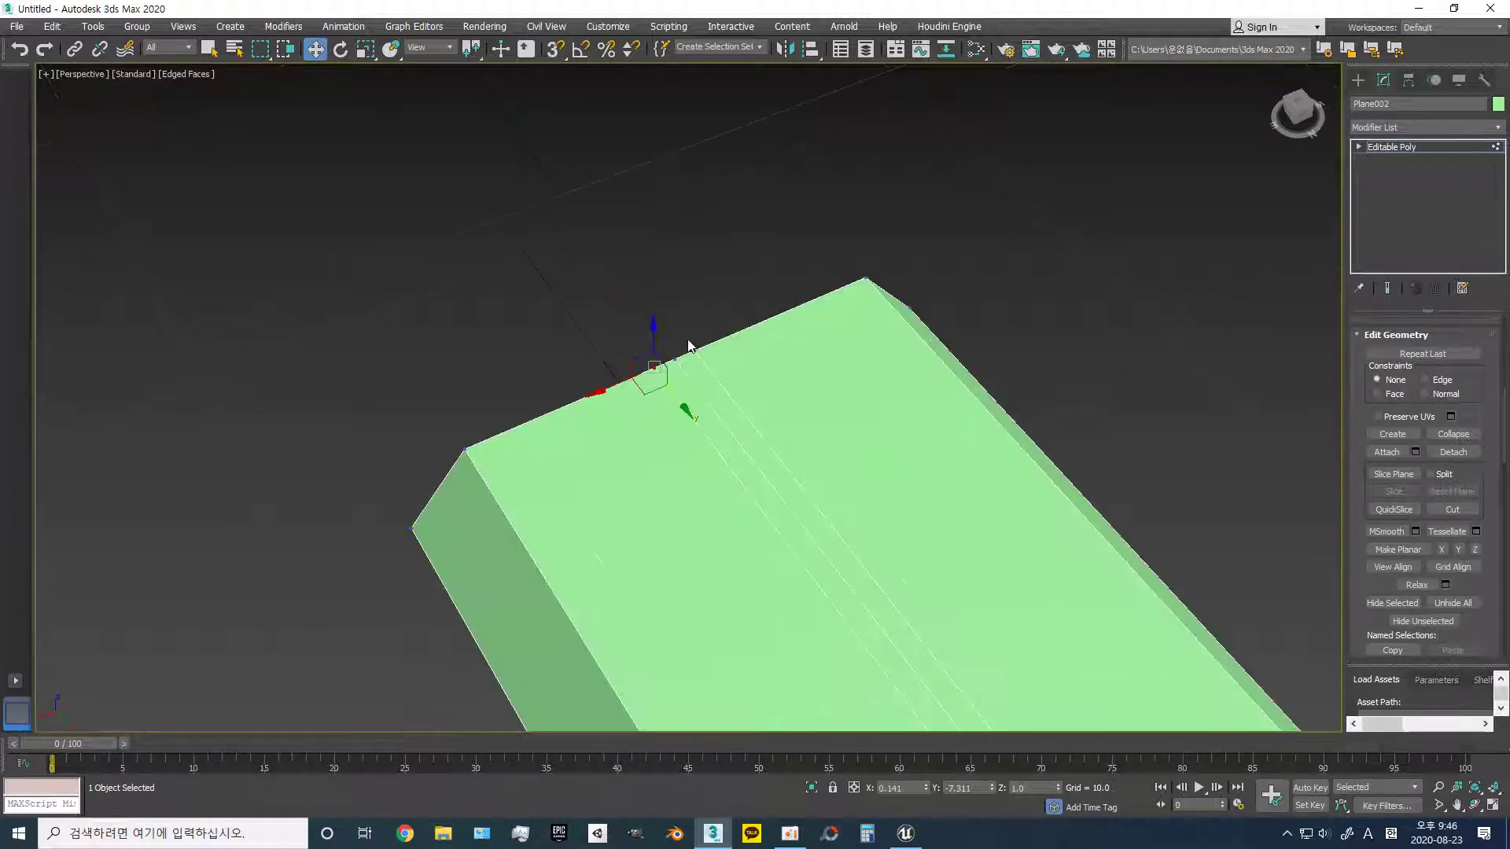
pyautogui.scroll(-1, 708, 378)
pyautogui.scroll(-1, 765, 405)
pyautogui.moveTo(764, 405); pyautogui.dragTo(817, 550, button='middle')
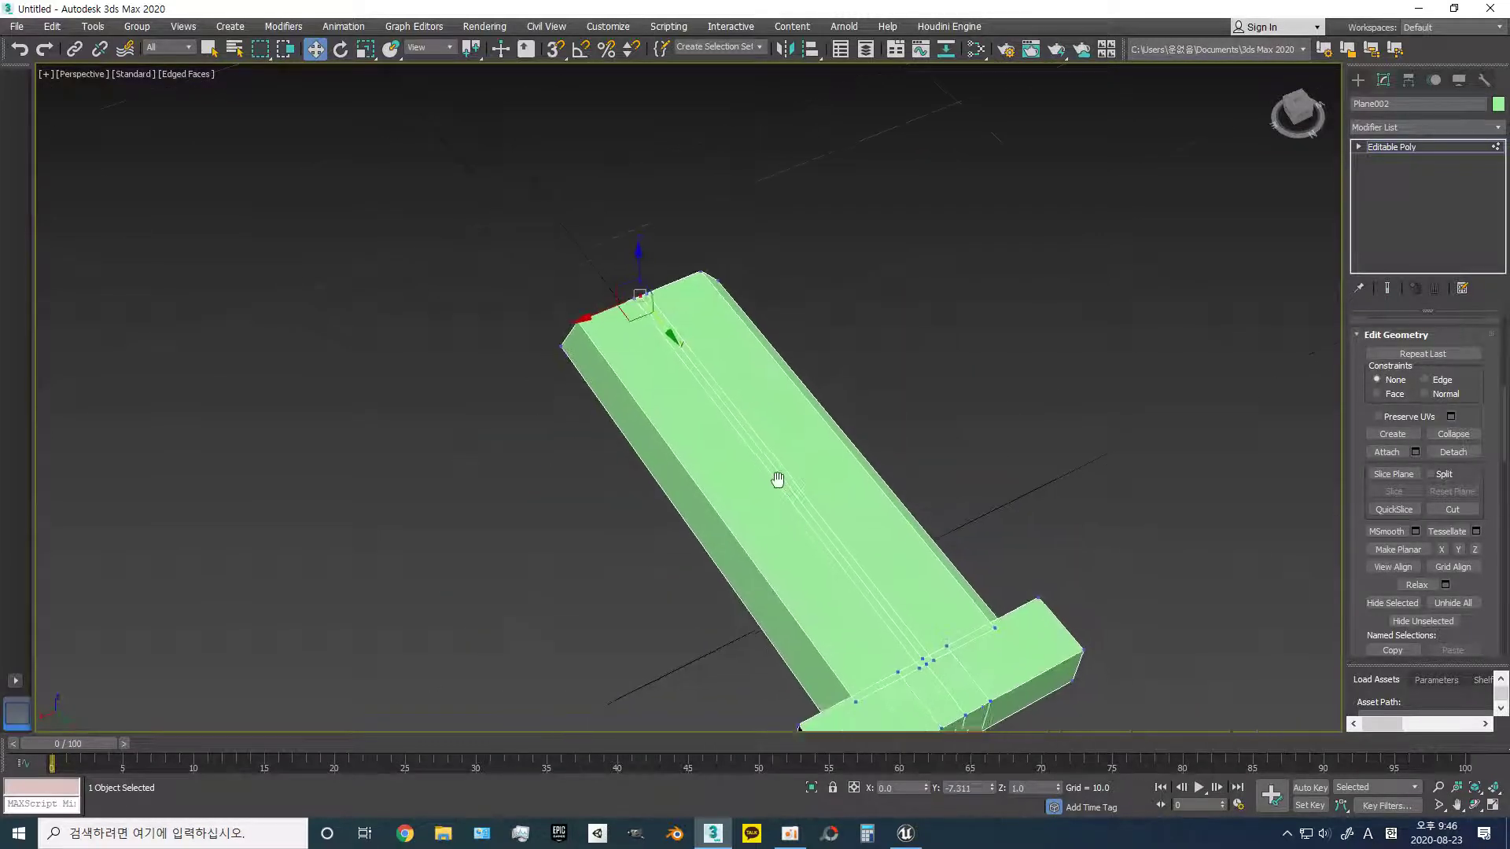
pyautogui.keyDown('ctrl'); pyautogui.click(838, 564); pyautogui.keyUp('ctrl')
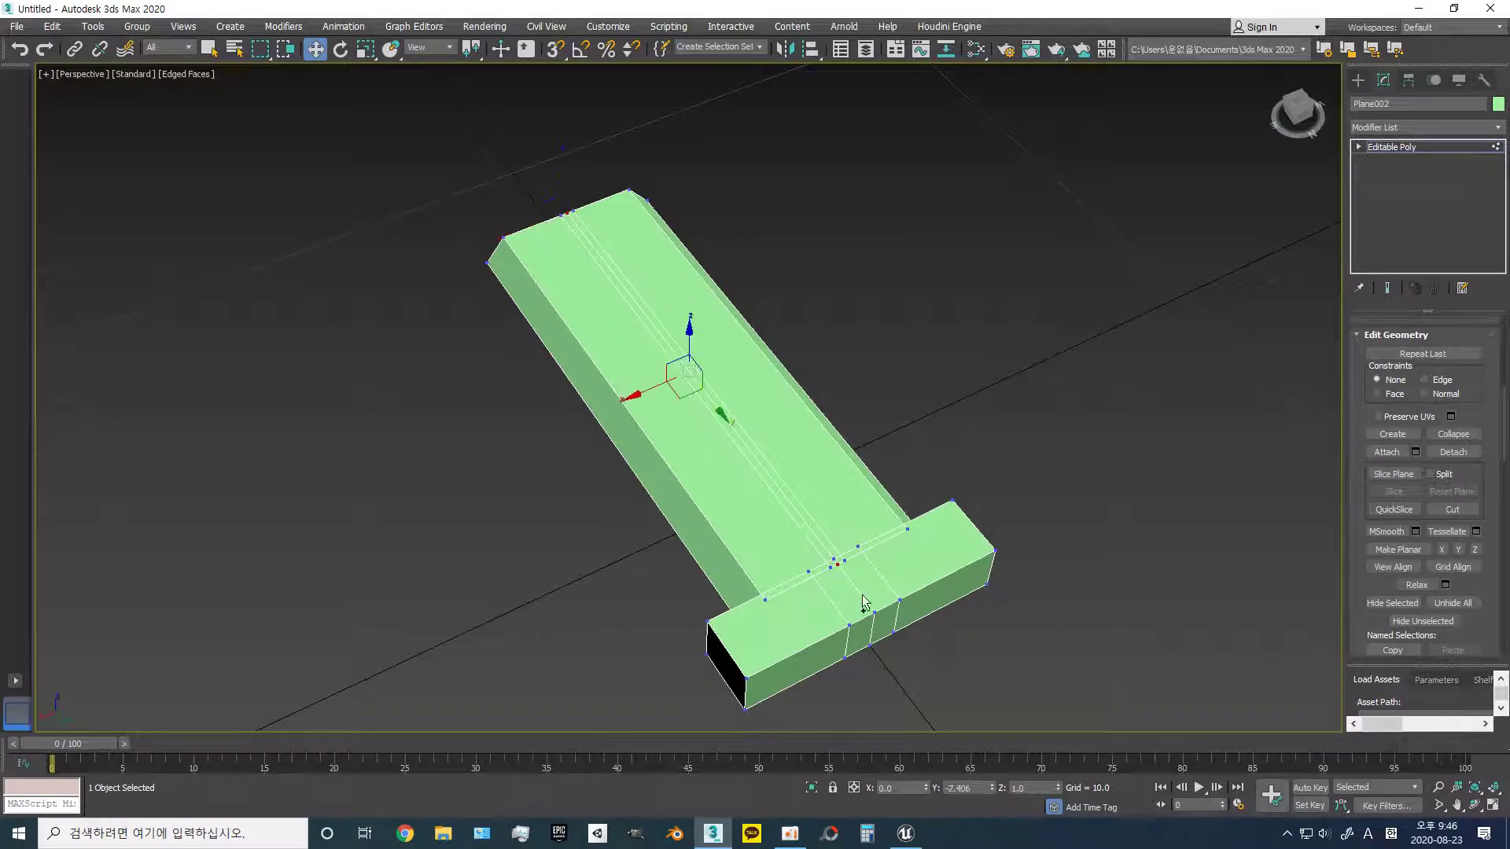
pyautogui.keyDown('alt'); pyautogui.moveTo(873, 613); pyautogui.dragTo(797, 220, button='middle'); pyautogui.keyUp('alt')
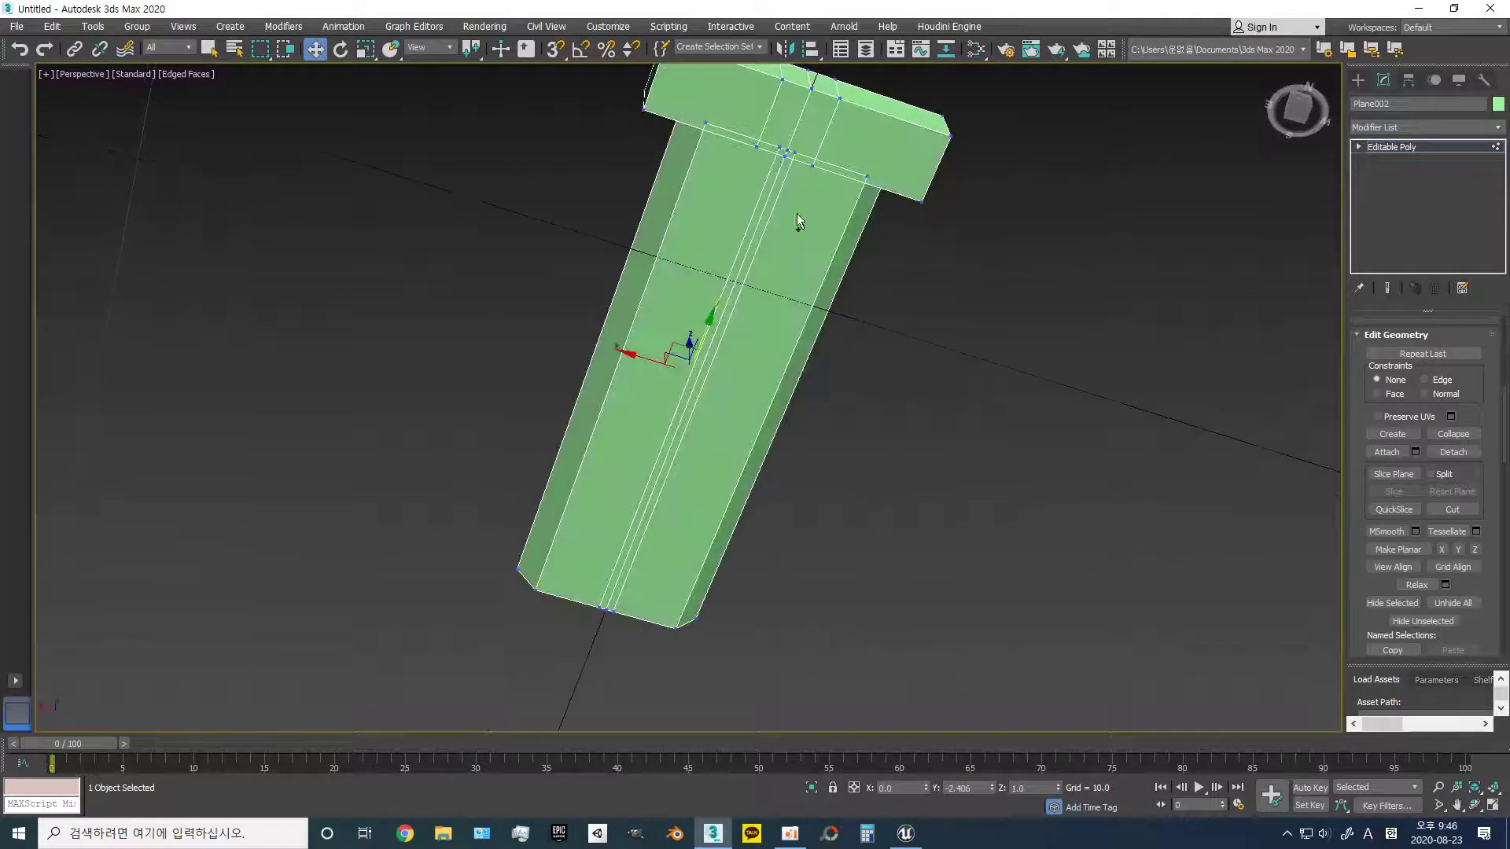
pyautogui.keyDown('ctrl'); pyautogui.click(786, 150); pyautogui.keyUp('ctrl')
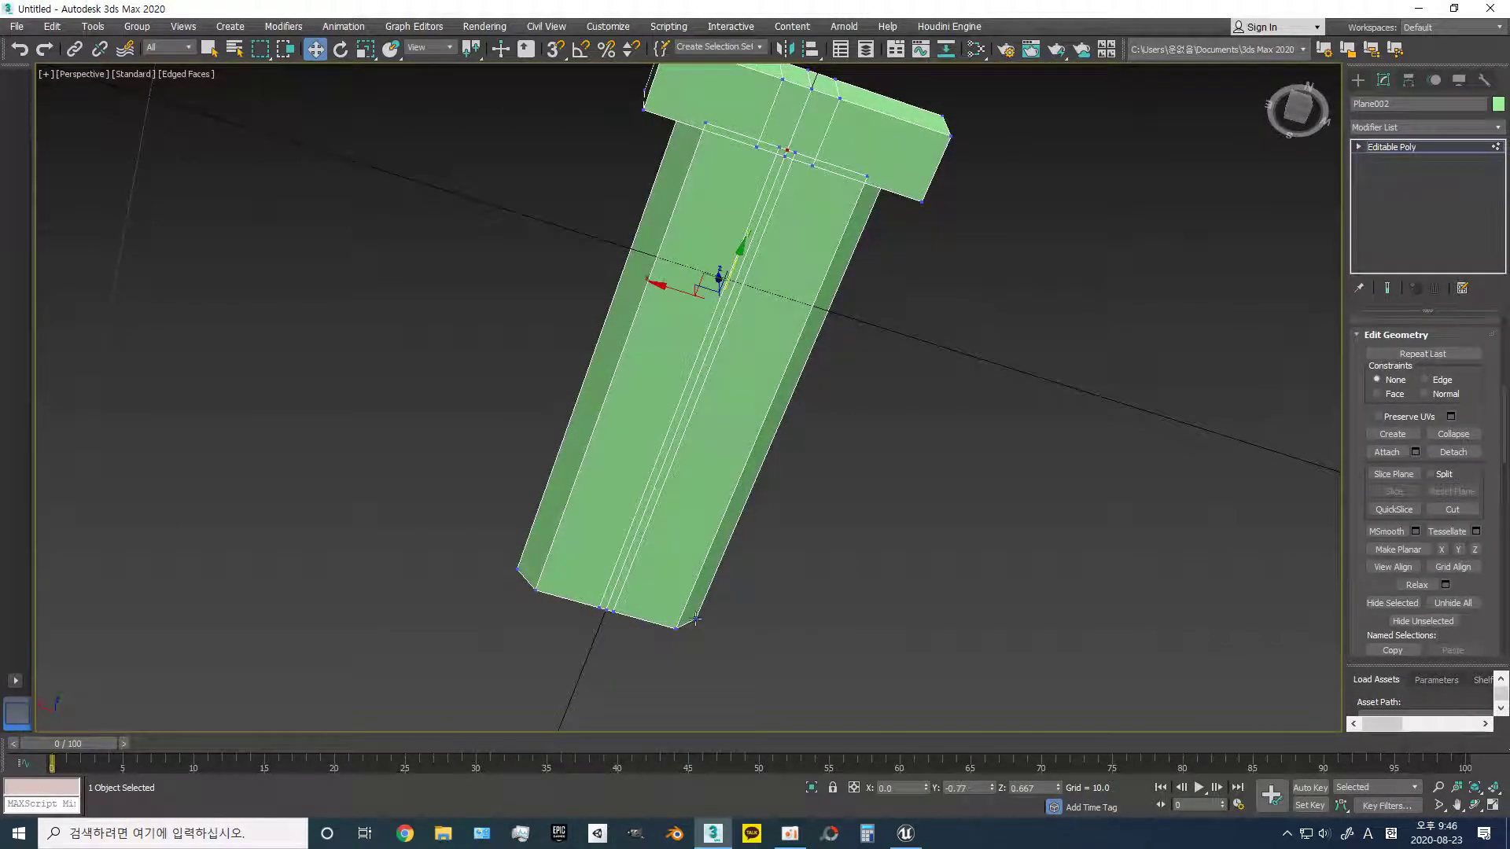
pyautogui.keyDown('ctrl'); pyautogui.click(604, 611); pyautogui.keyUp('ctrl')
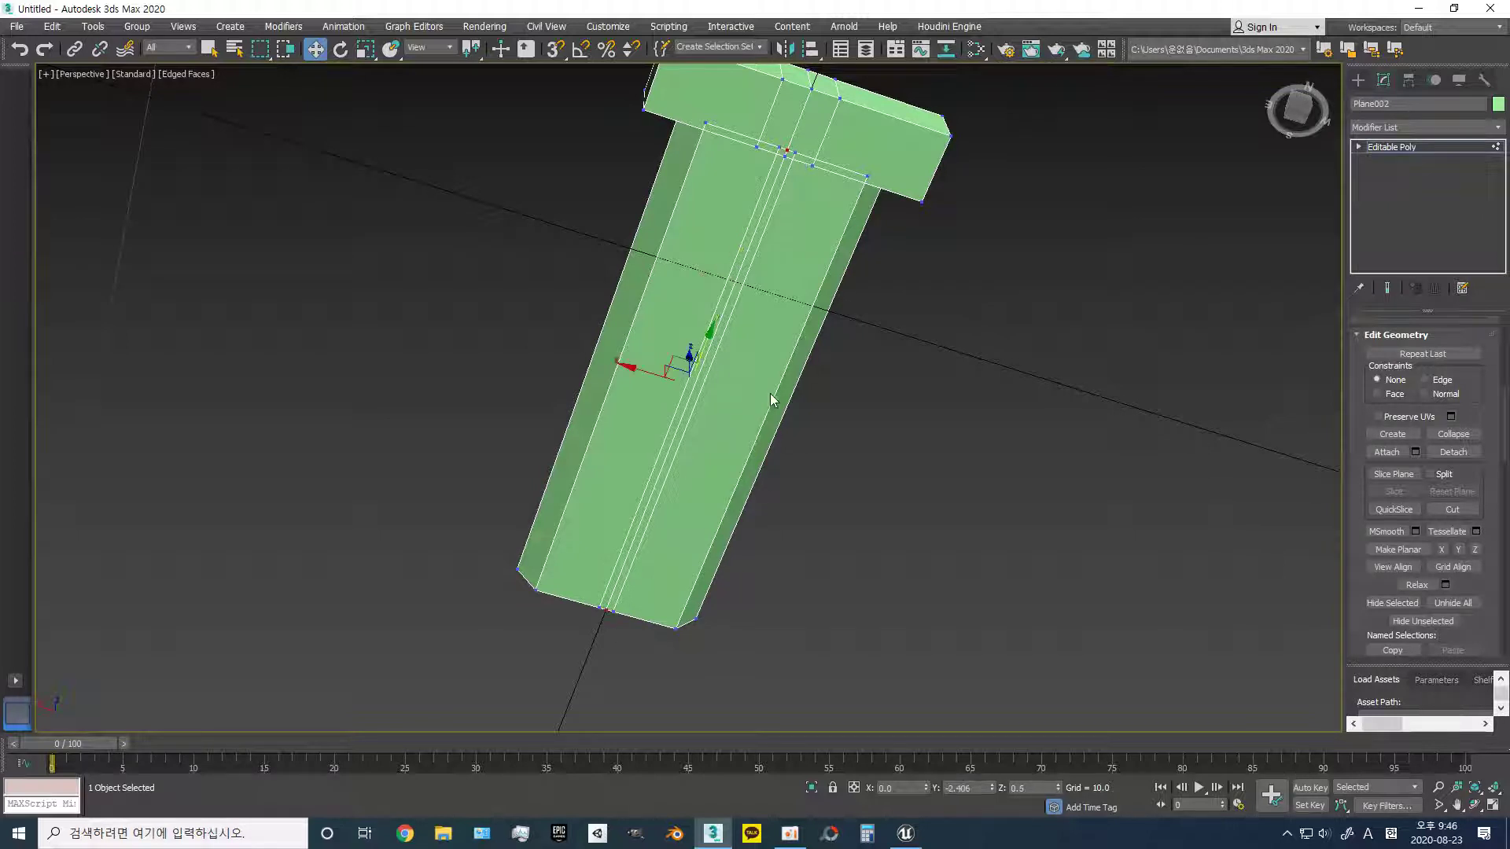
pyautogui.moveTo(771, 399)
pyautogui.keyDown('alt'); pyautogui.mouseDown(button='middle')
pyautogui.moveTo(697, 478)
pyautogui.moveTo(690, 322)
pyautogui.mouseUp(button='middle'); pyautogui.keyUp('alt')
# - Scale the arm's centre-line vertices inward to crease its middle
pyautogui.press('r')
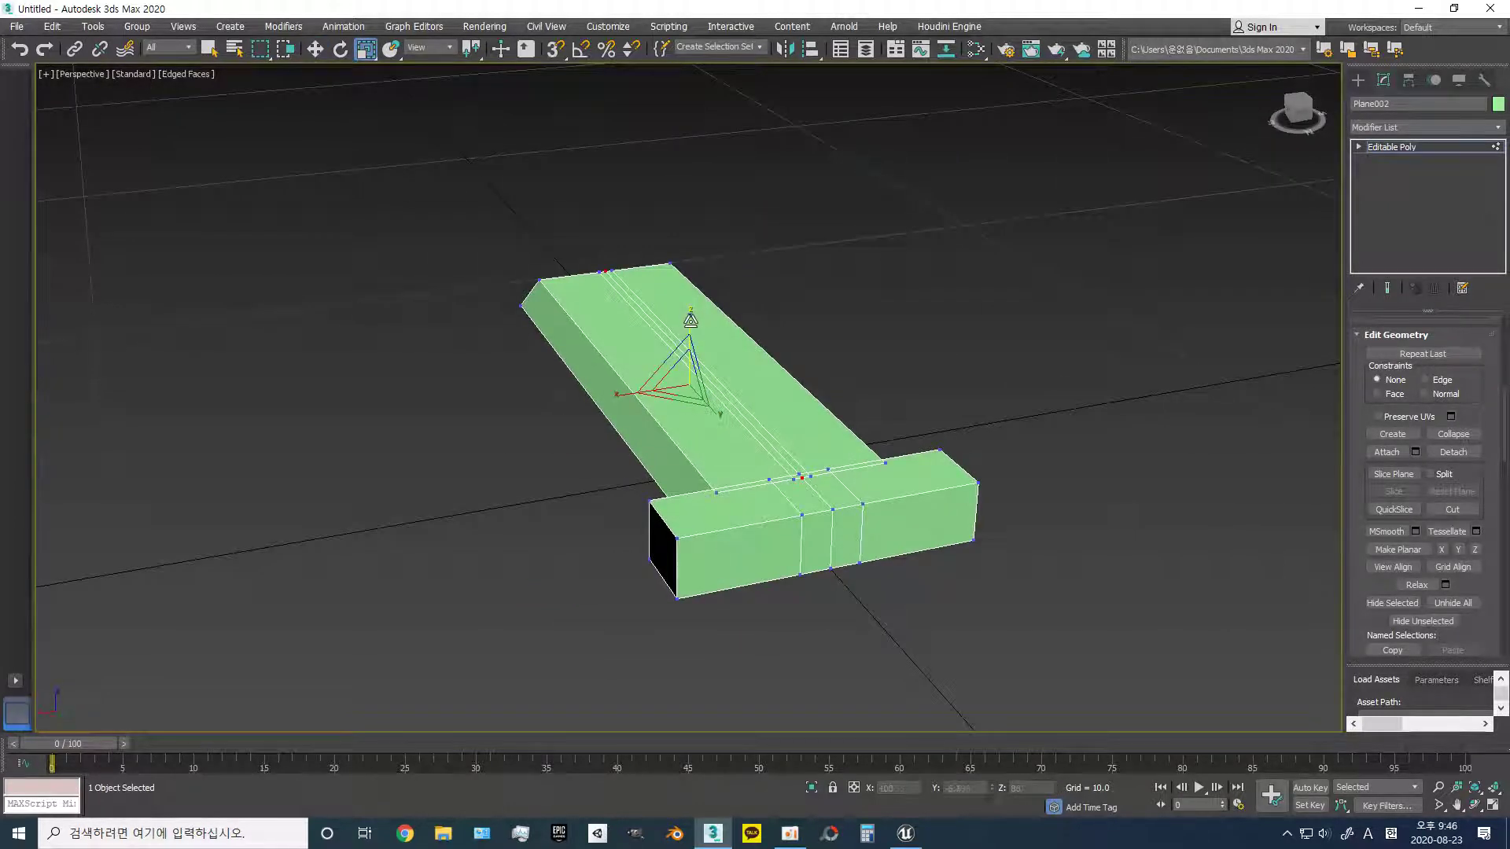
pyautogui.moveTo(701, 455)
pyautogui.keyDown('alt'); pyautogui.mouseDown(button='middle')
pyautogui.moveTo(649, 492)
pyautogui.moveTo(689, 312)
pyautogui.moveTo(657, 235)
pyautogui.mouseUp(button='middle'); pyautogui.keyUp('alt')
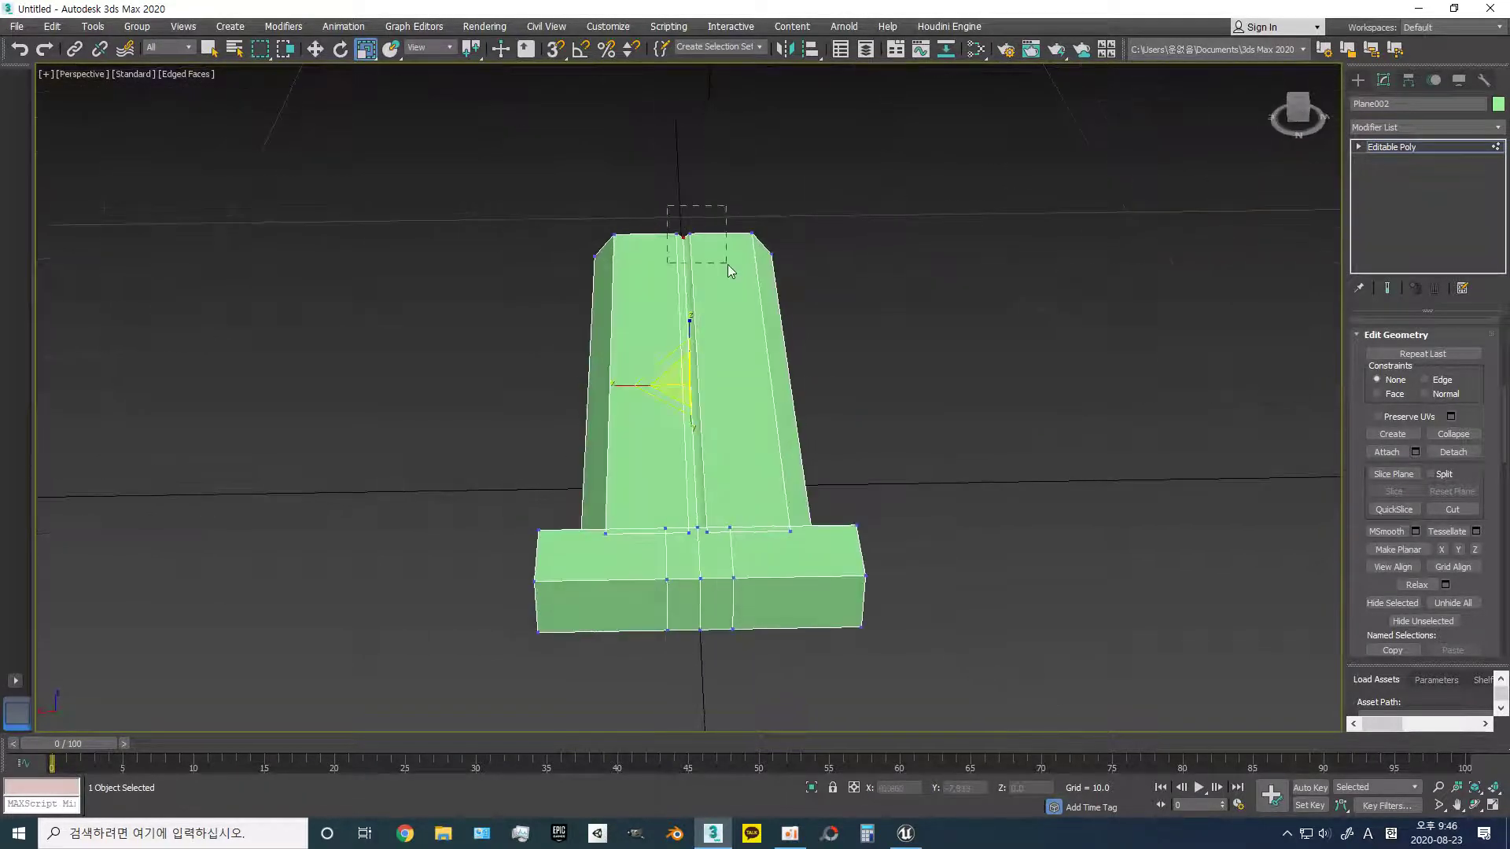
pyautogui.moveTo(728, 265); pyautogui.dragTo(727, 267)
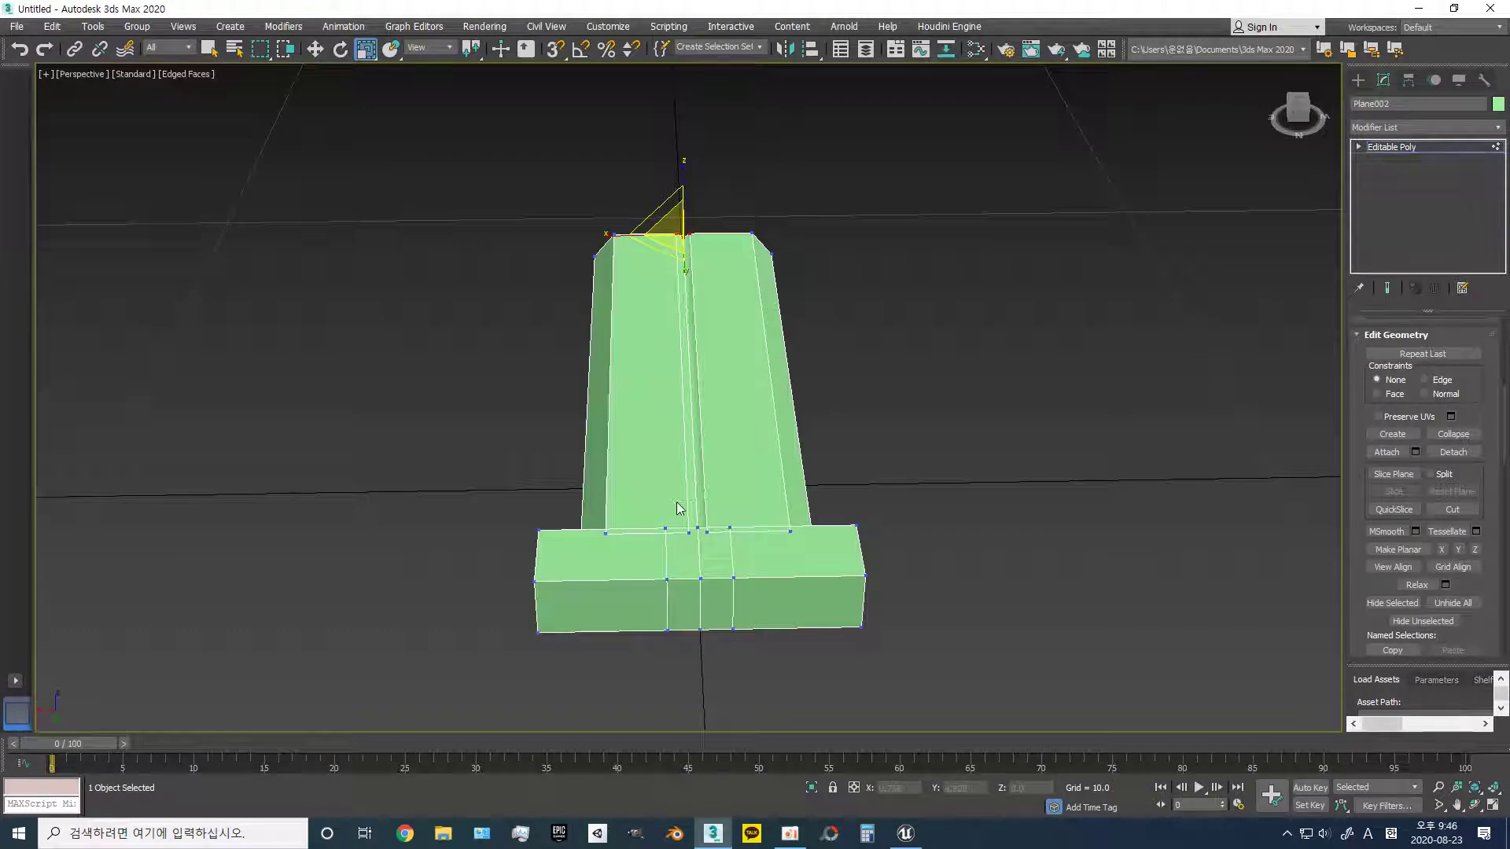
pyautogui.moveTo(677, 502); pyautogui.dragTo(725, 558)
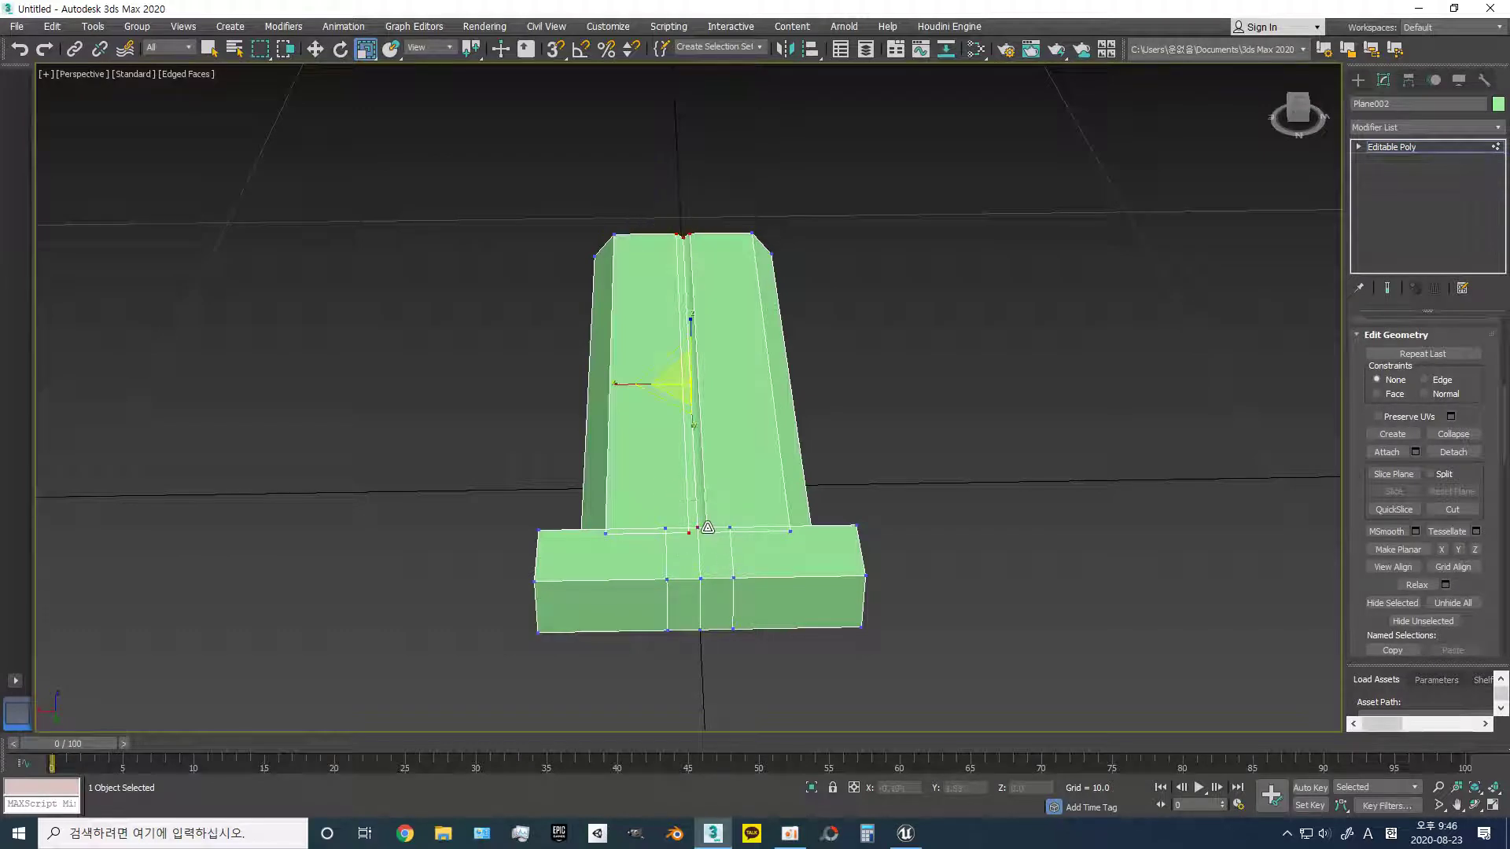
pyautogui.moveTo(728, 633)
pyautogui.keyDown('alt'); pyautogui.mouseDown(button='middle')
pyautogui.moveTo(744, 485)
pyautogui.moveTo(662, 602)
pyautogui.mouseUp(button='middle'); pyautogui.keyUp('alt')
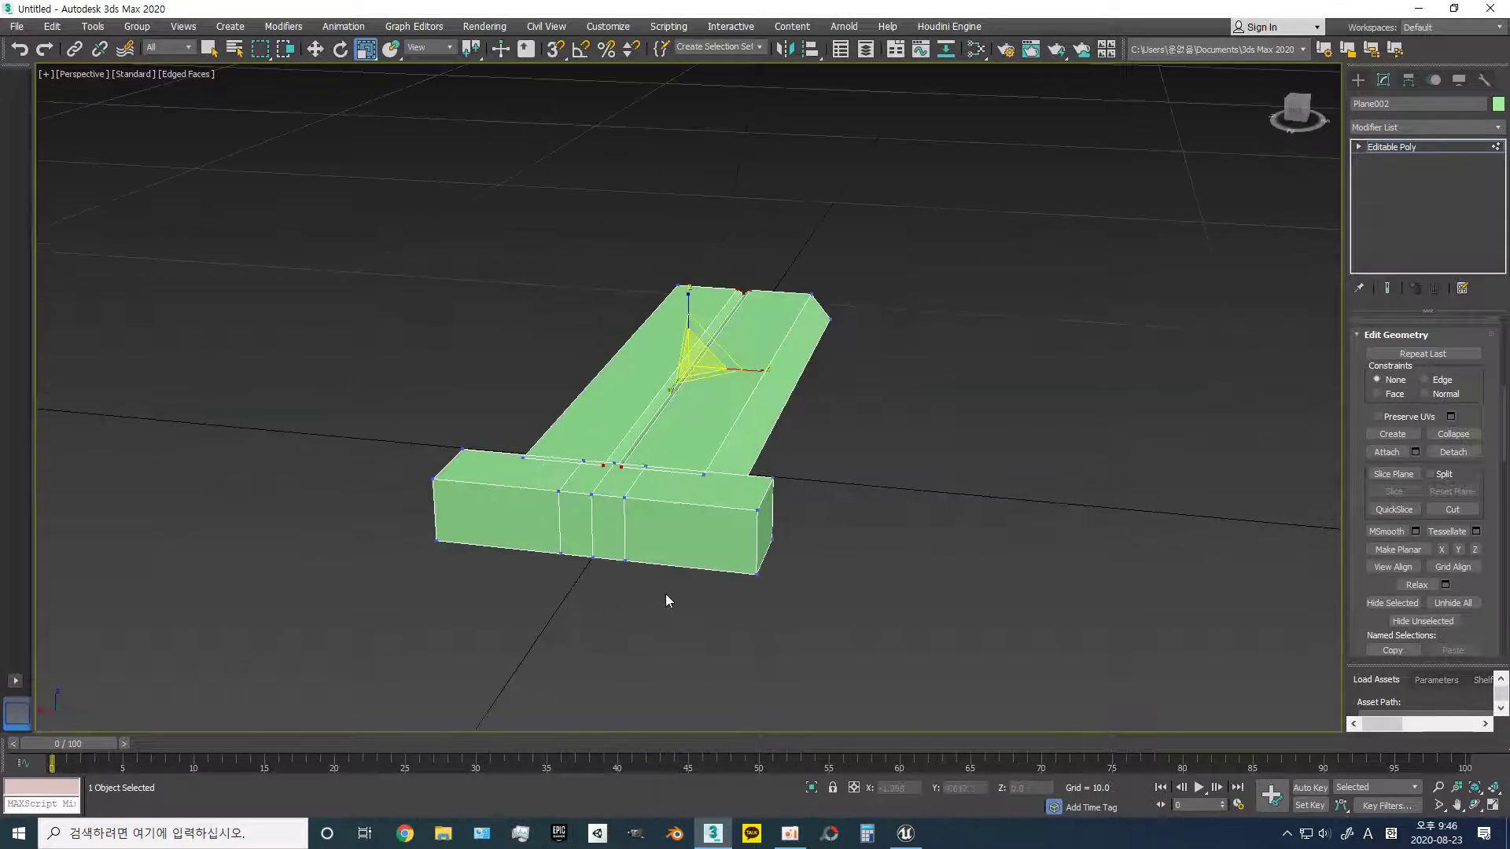
pyautogui.press('4')
pyautogui.click(695, 537)
# - Isolate the long plane element with Hide Unselected, undoing a mistaken crossbar isolation
pyautogui.press('5')
pyautogui.click(672, 501)
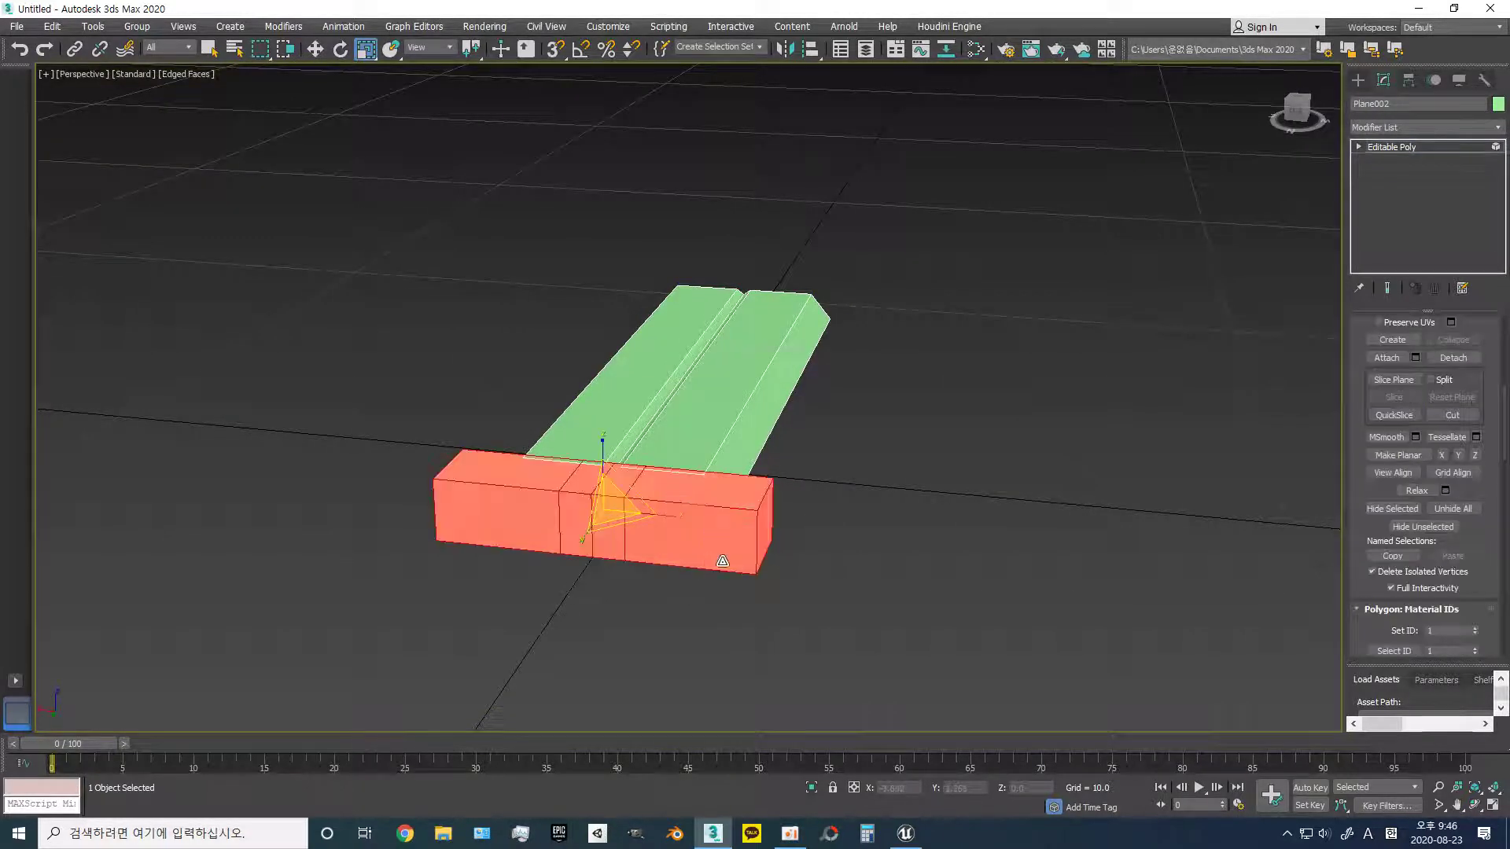
pyautogui.rightClick(687, 510)
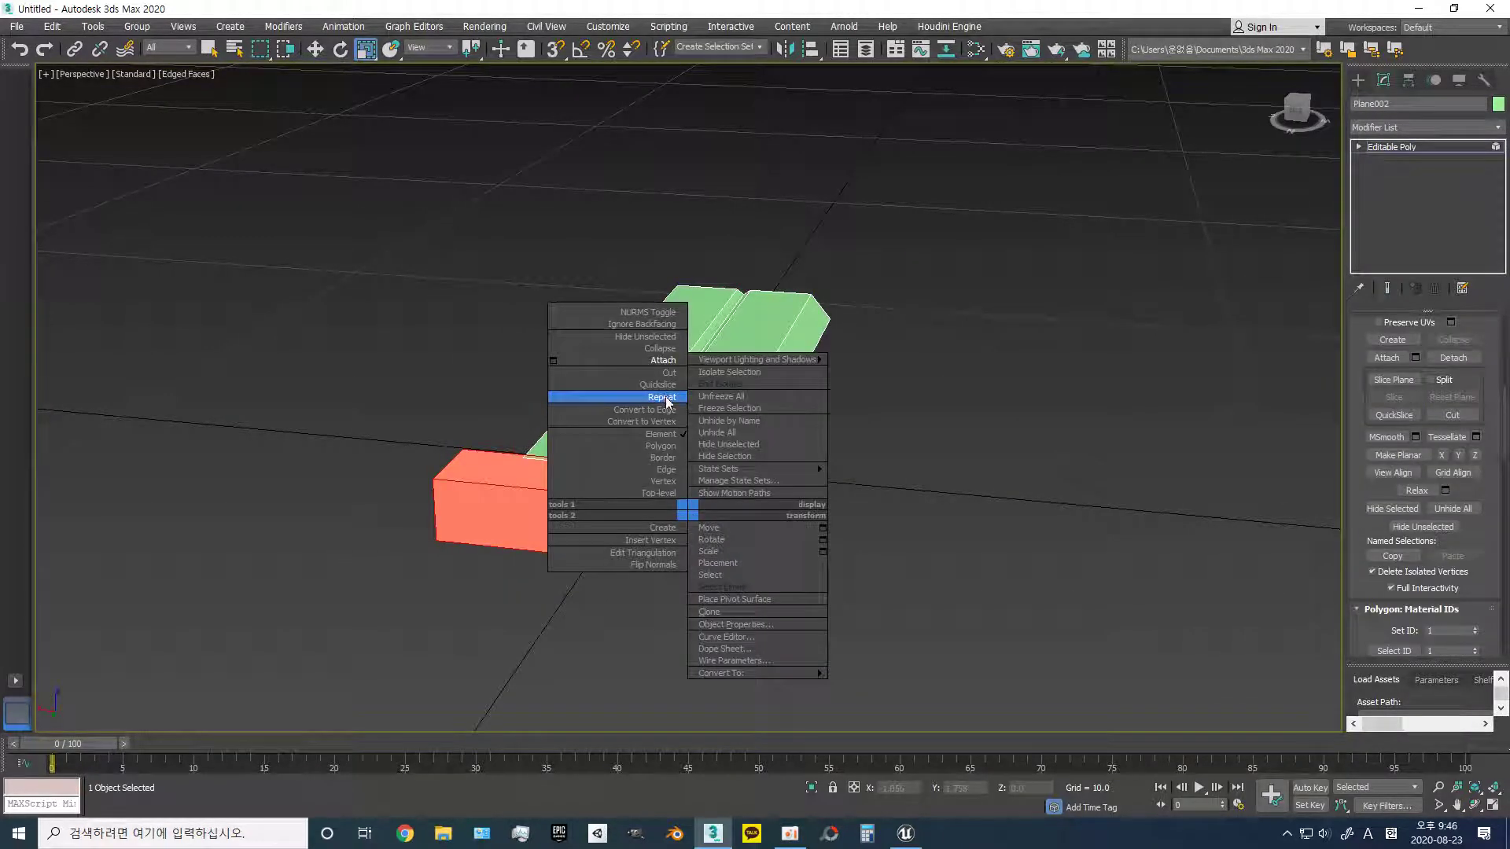
pyautogui.click(672, 341)
pyautogui.hotkey('ctrl', 'z')
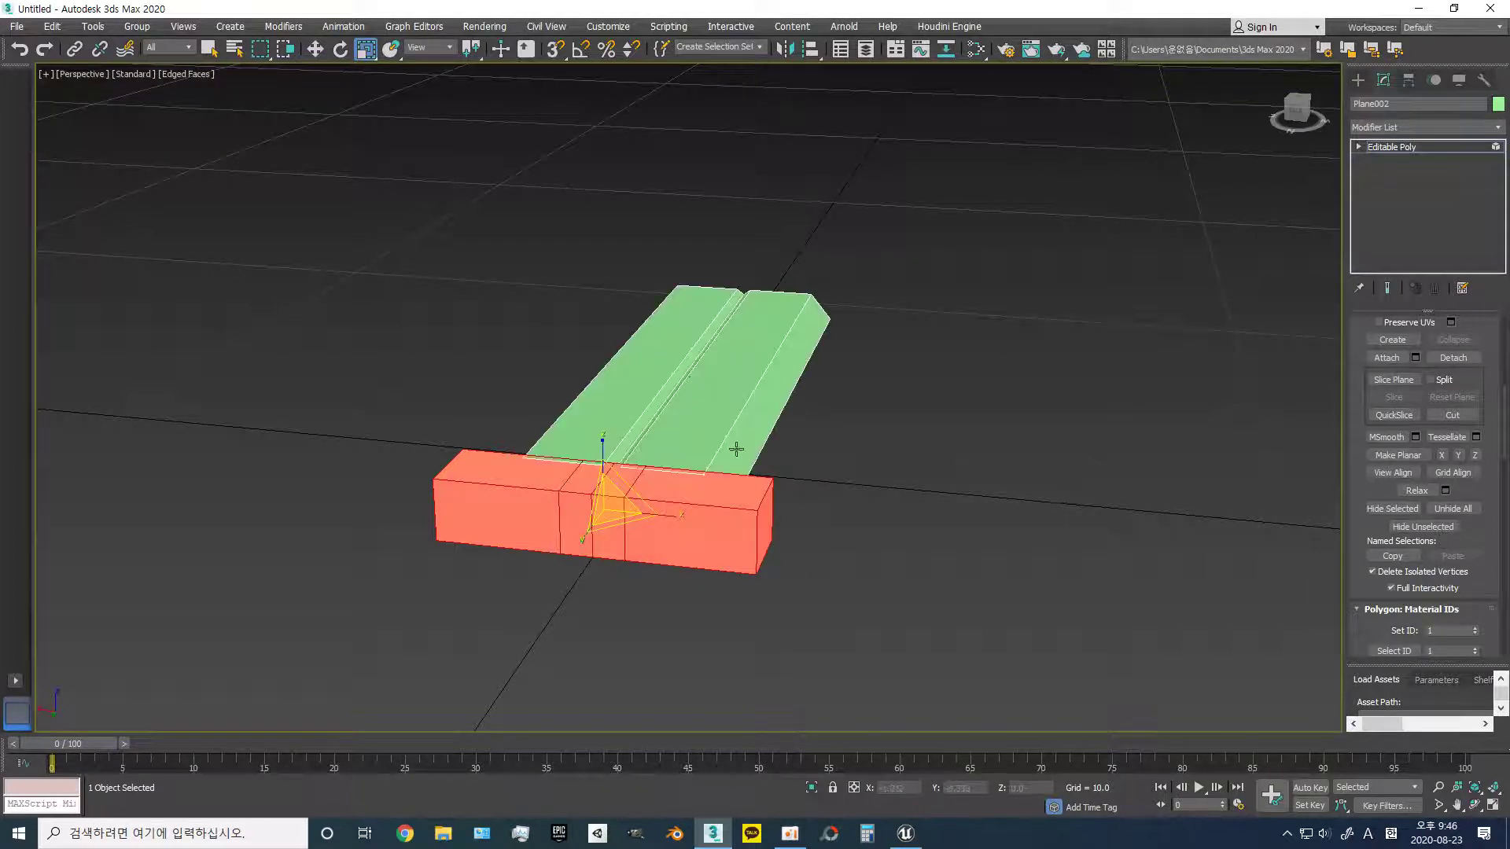
pyautogui.click(699, 447)
pyautogui.keyDown('alt'); pyautogui.moveTo(699, 447); pyautogui.dragTo(715, 475, button='middle'); pyautogui.keyUp('alt')
pyautogui.rightClick(715, 476)
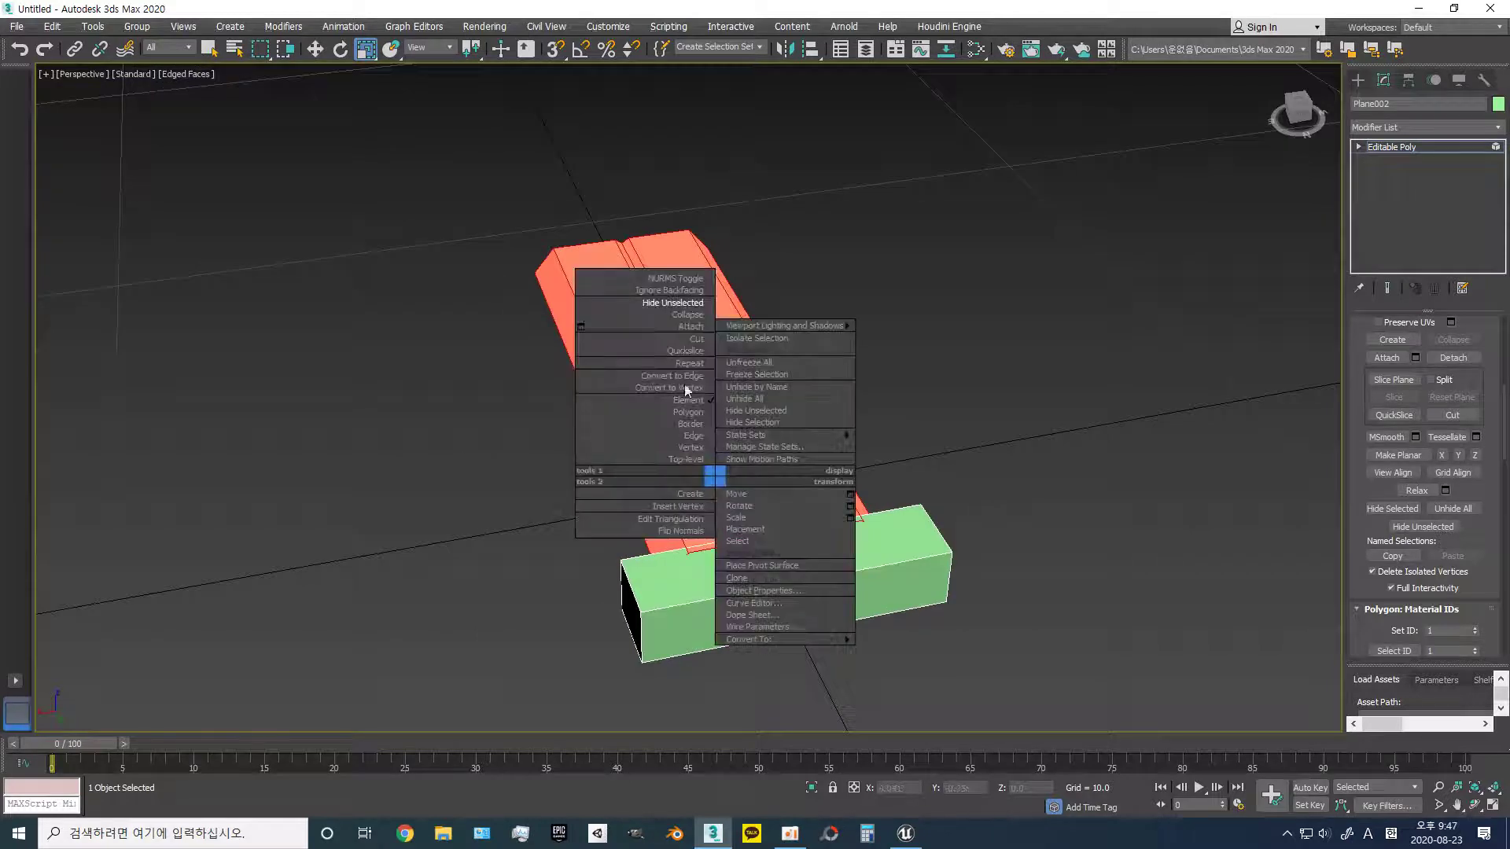
pyautogui.click(703, 306)
# - Select the plate's top-end and centre-seam vertices and scale them apart
pyautogui.press('w')
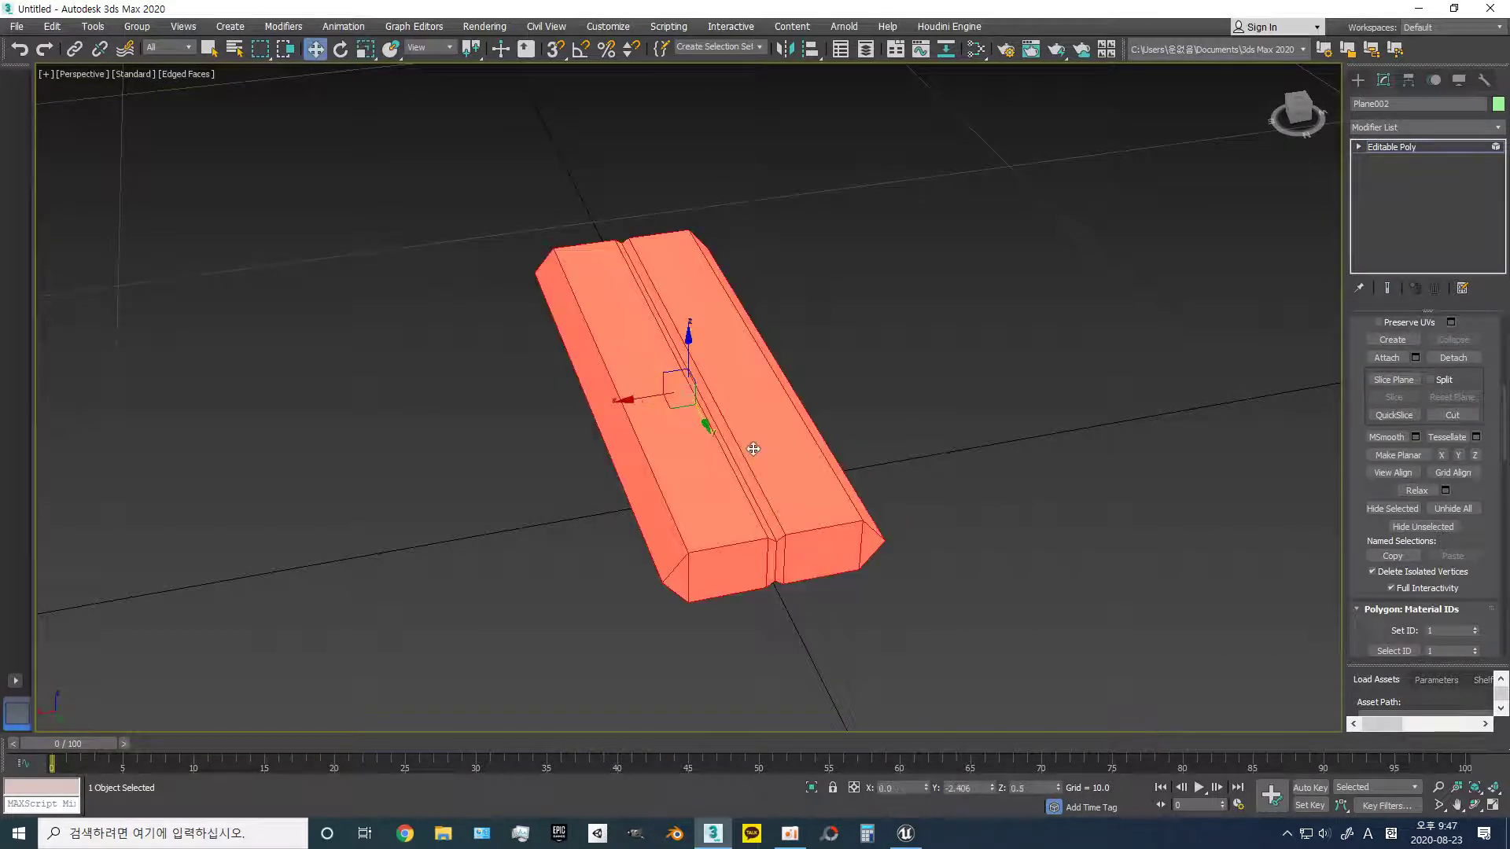
pyautogui.press('1')
pyautogui.moveTo(615, 214); pyautogui.dragTo(641, 250)
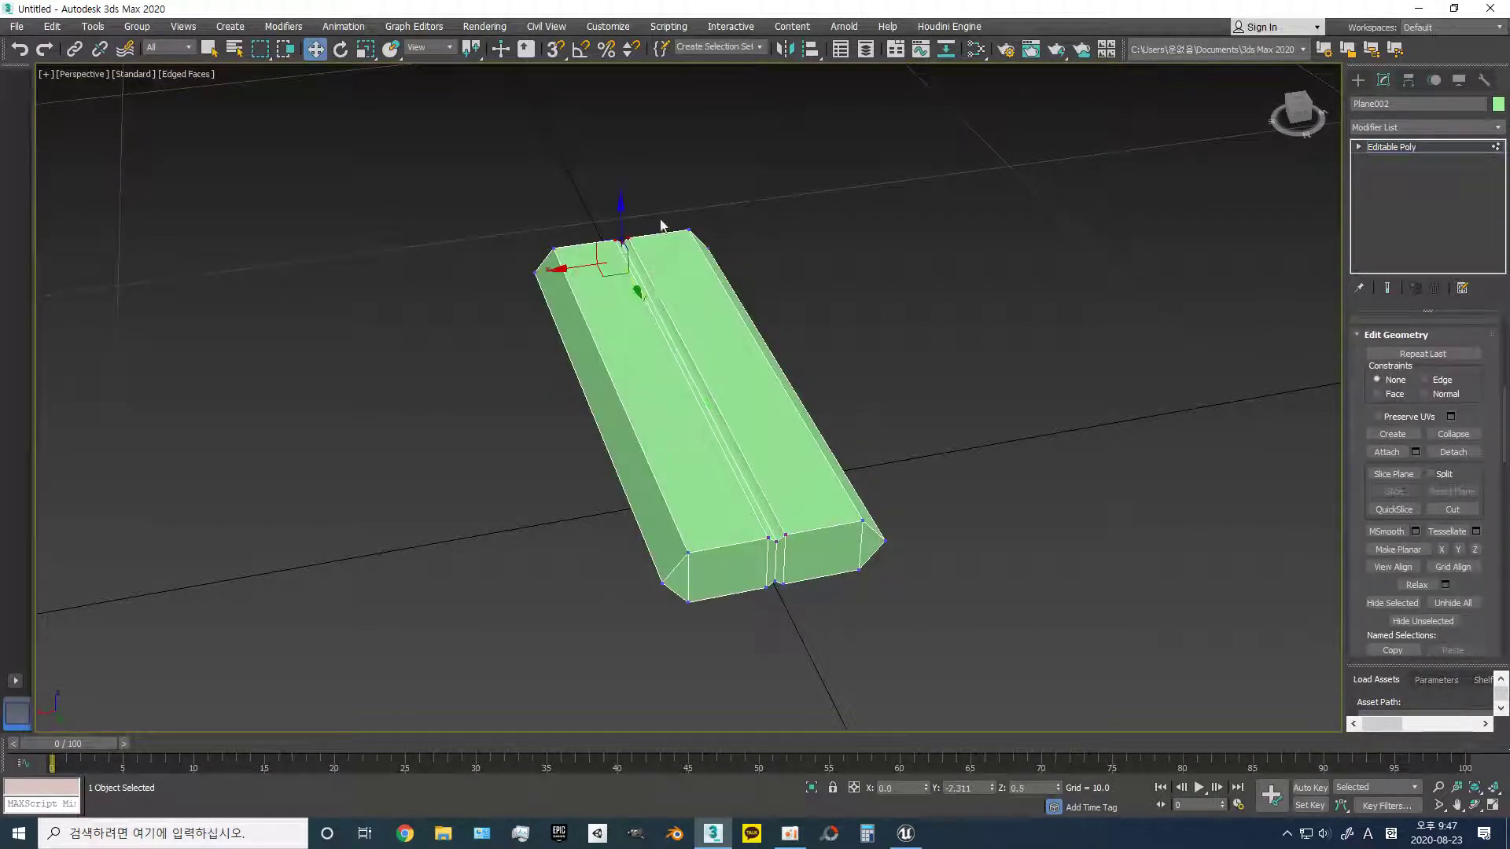
pyautogui.keyDown('ctrl'); pyautogui.moveTo(819, 515); pyautogui.dragTo(794, 586); pyautogui.keyUp('ctrl')
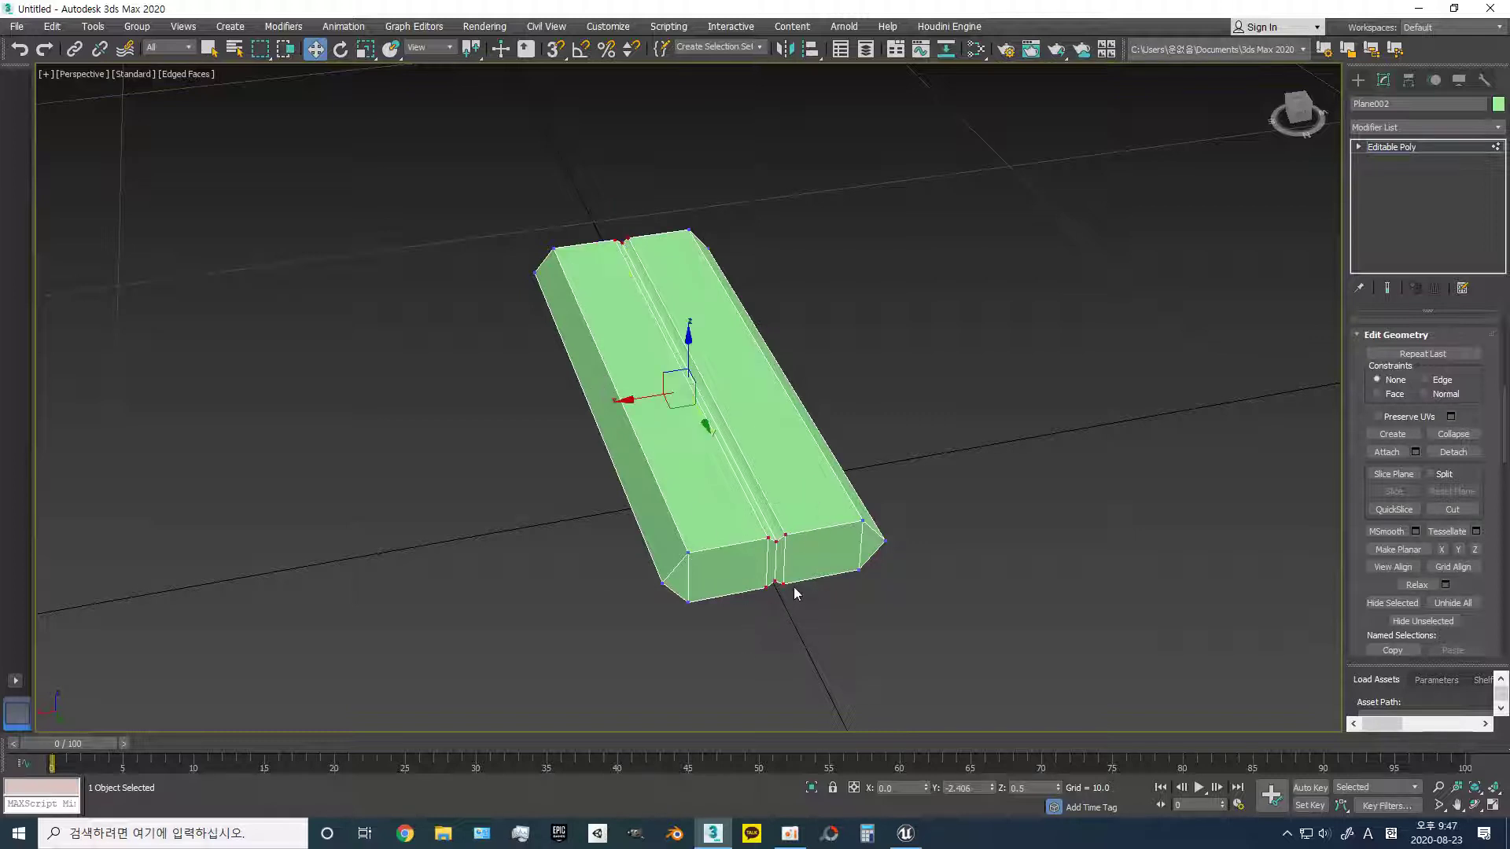
pyautogui.moveTo(794, 587)
pyautogui.keyDown('alt'); pyautogui.mouseDown(button='middle')
pyautogui.moveTo(749, 476)
pyautogui.moveTo(749, 522)
pyautogui.moveTo(669, 423)
pyautogui.mouseUp(button='middle'); pyautogui.keyUp('alt')
pyautogui.press('r')
pyautogui.moveTo(669, 423)
pyautogui.mouseDown()
pyautogui.moveTo(535, 411)
pyautogui.moveTo(595, 414)
pyautogui.mouseUp()
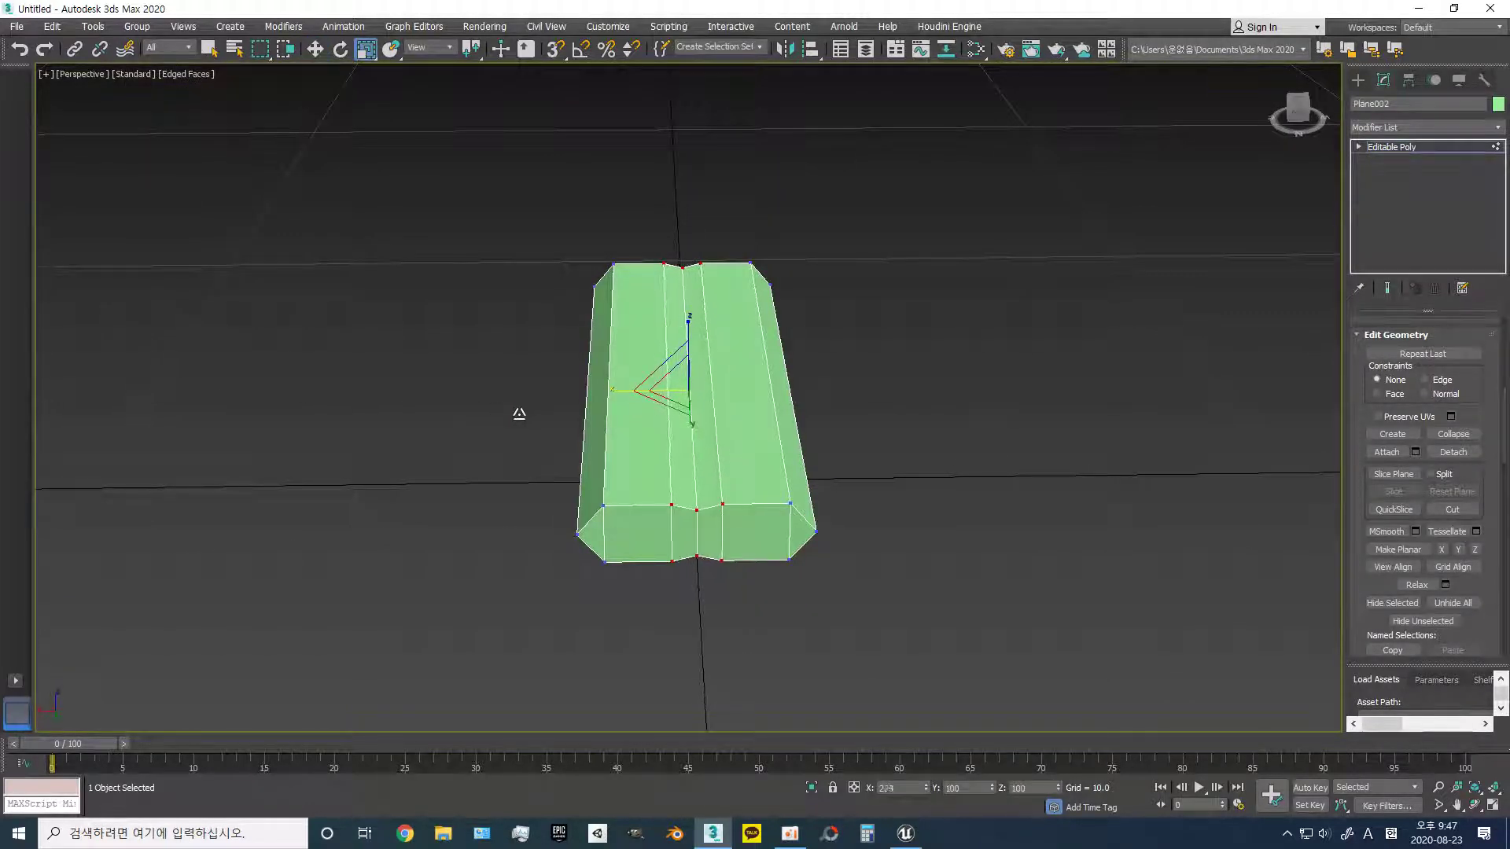
pyautogui.press('w')
pyautogui.keyDown('alt'); pyautogui.moveTo(732, 489); pyautogui.dragTo(613, 335, button='middle'); pyautogui.keyUp('alt')
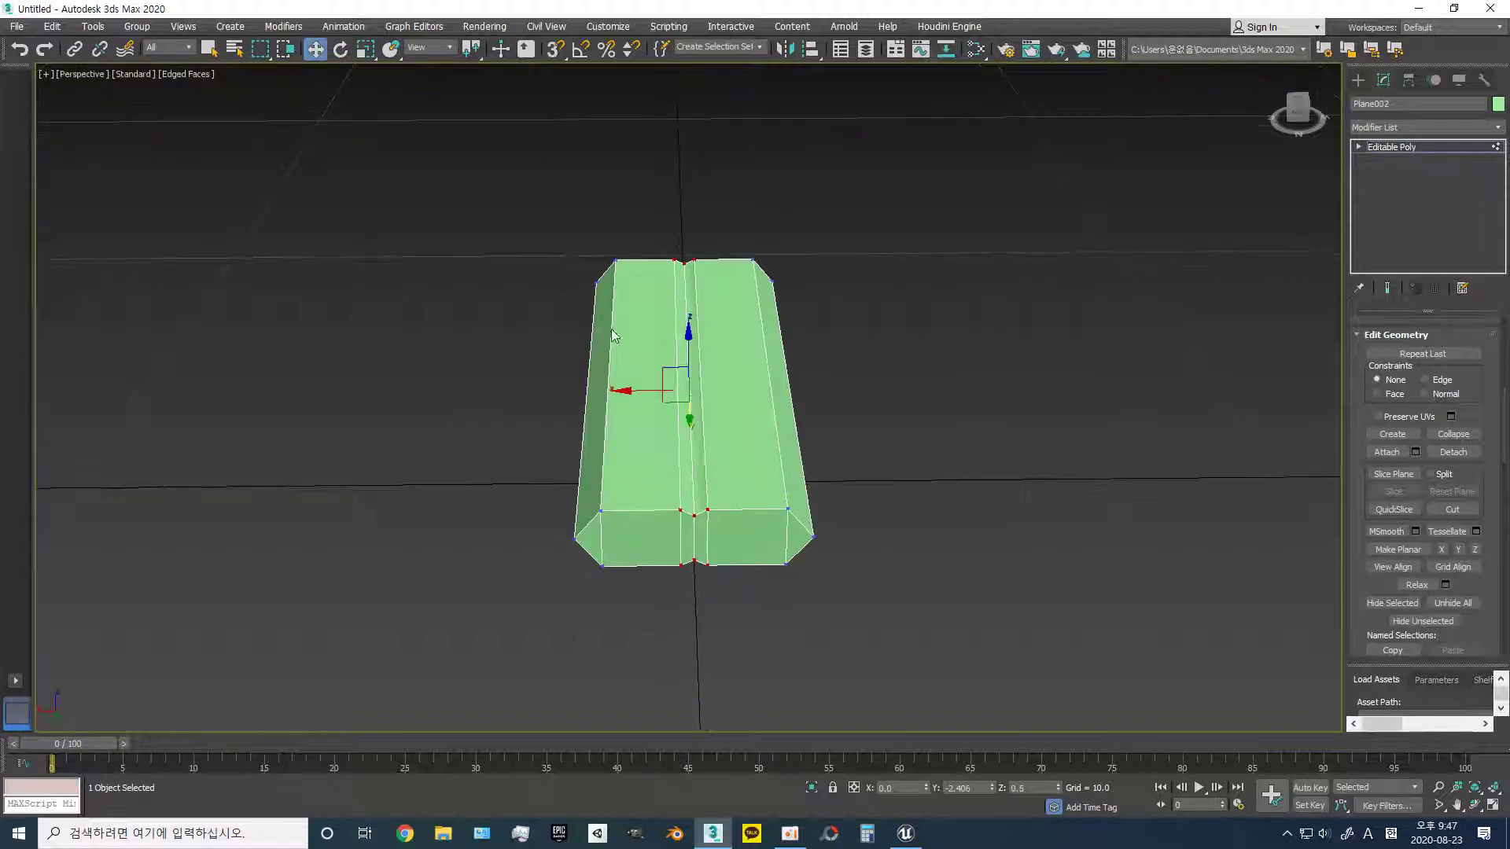
# - Try scaling the left- and right-edge vertices, then cancel the scale
pyautogui.moveTo(606, 521); pyautogui.dragTo(610, 598)
pyautogui.keyDown('ctrl'); pyautogui.moveTo(726, 212); pyautogui.dragTo(810, 557); pyautogui.keyUp('ctrl')
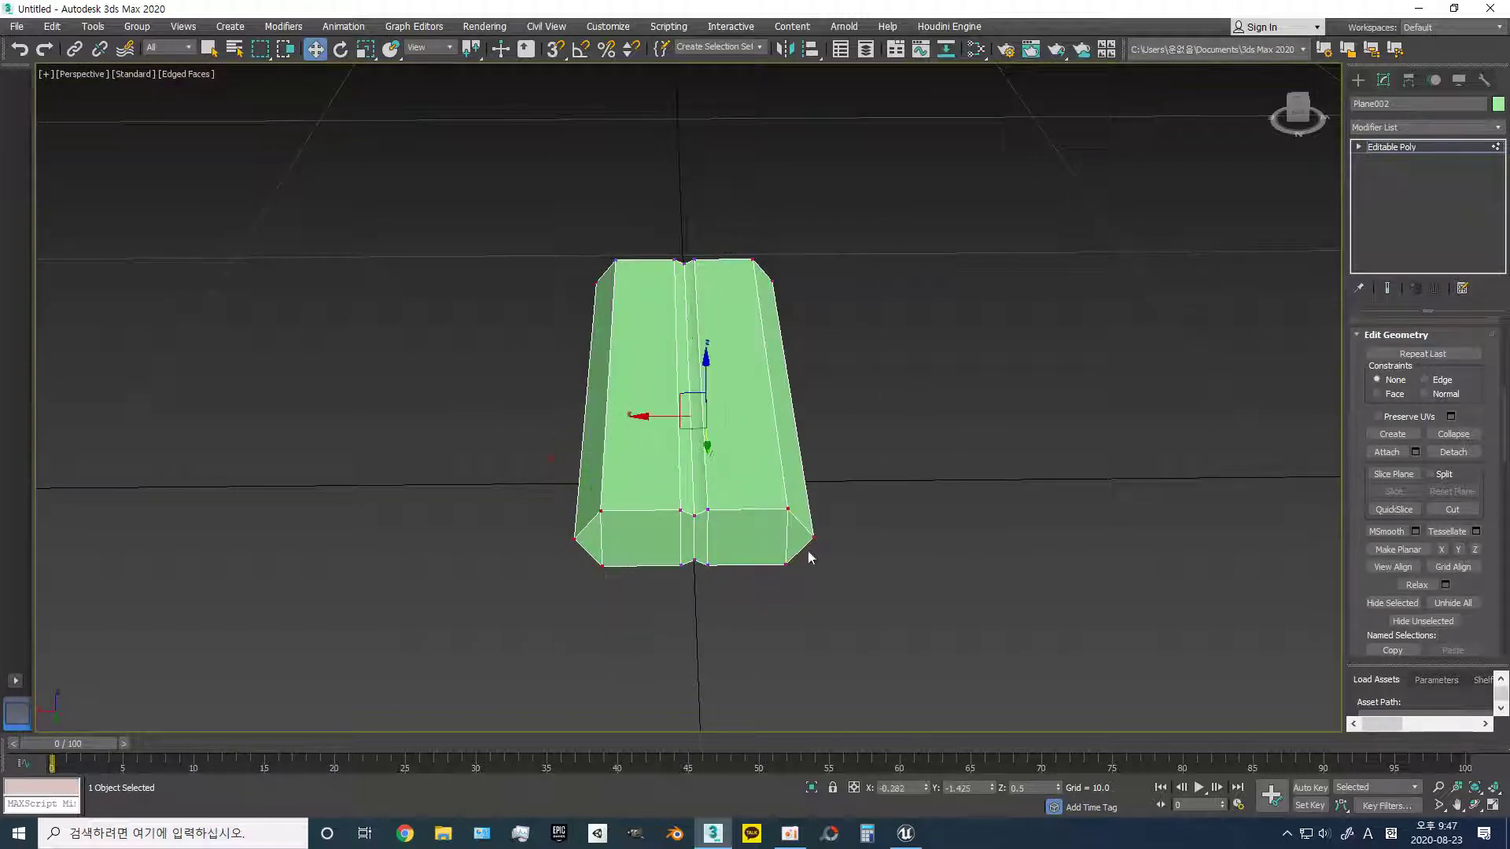
pyautogui.press('r')
pyautogui.moveTo(634, 417); pyautogui.dragTo(613, 410)
pyautogui.rightClick(622, 416)
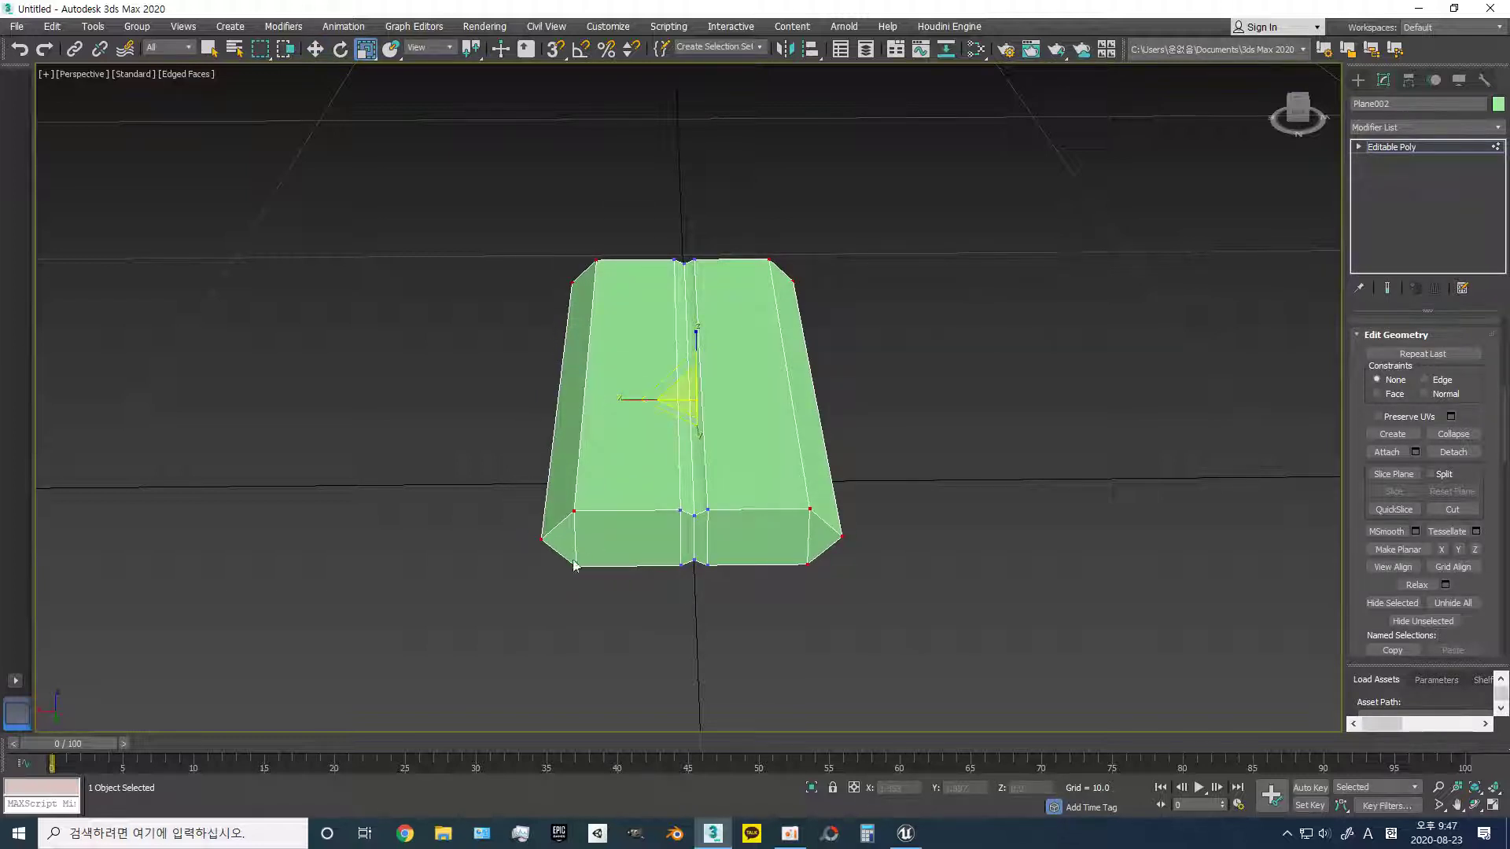
# - Scale the plate's four corner vertices outward to widen it
pyautogui.click(542, 540)
pyautogui.keyDown('ctrl'); pyautogui.click(573, 278); pyautogui.keyUp('ctrl')
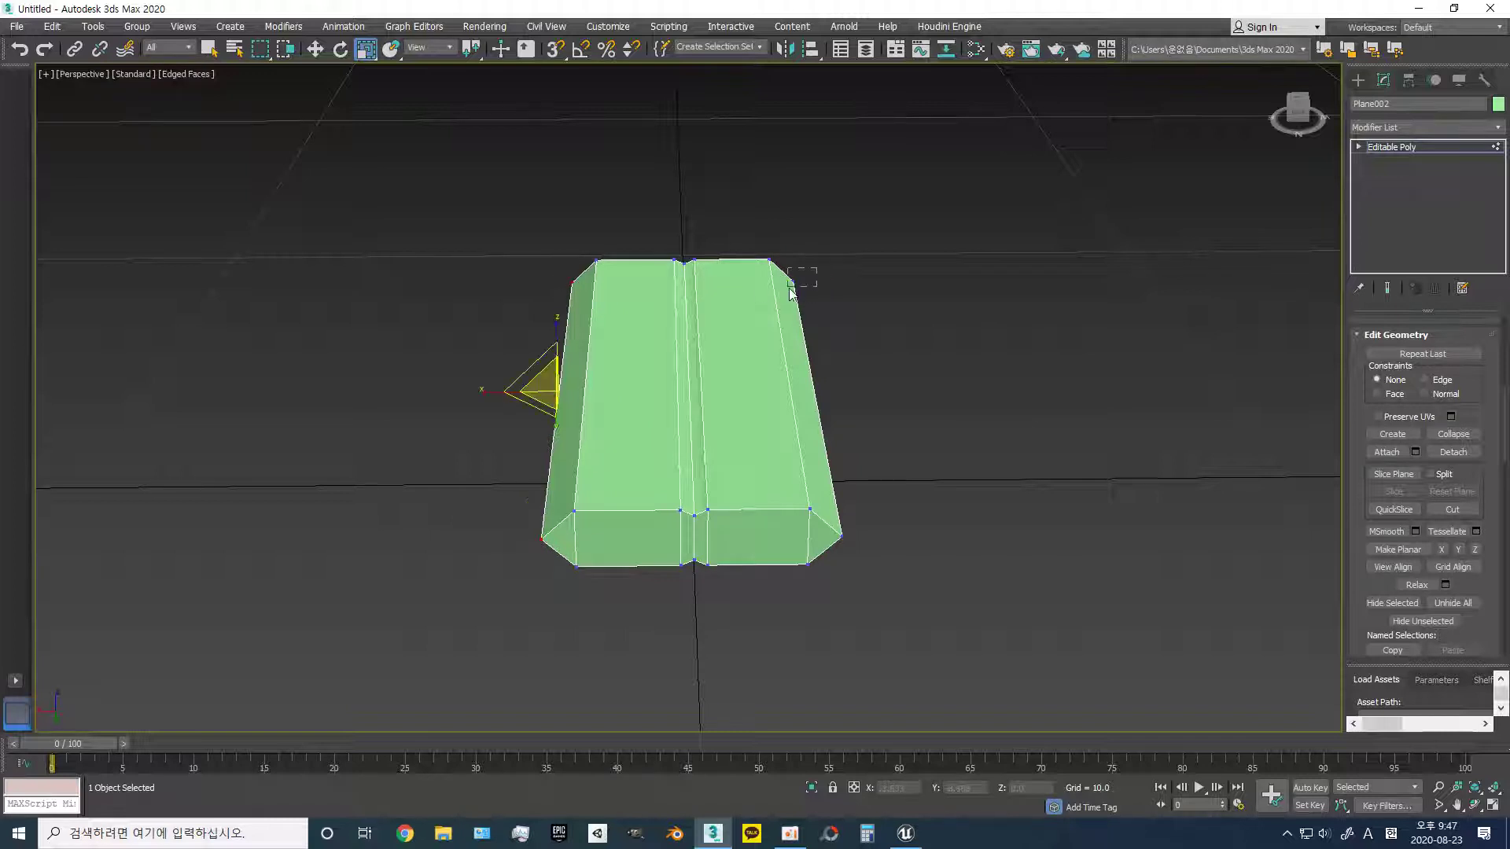
pyautogui.keyDown('ctrl'); pyautogui.click(790, 286); pyautogui.keyUp('ctrl')
pyautogui.keyDown('ctrl'); pyautogui.click(841, 536); pyautogui.keyUp('ctrl')
pyautogui.moveTo(623, 408)
pyautogui.mouseDown()
pyautogui.moveTo(607, 393)
pyautogui.moveTo(641, 453)
pyautogui.mouseUp()
pyautogui.press('w')
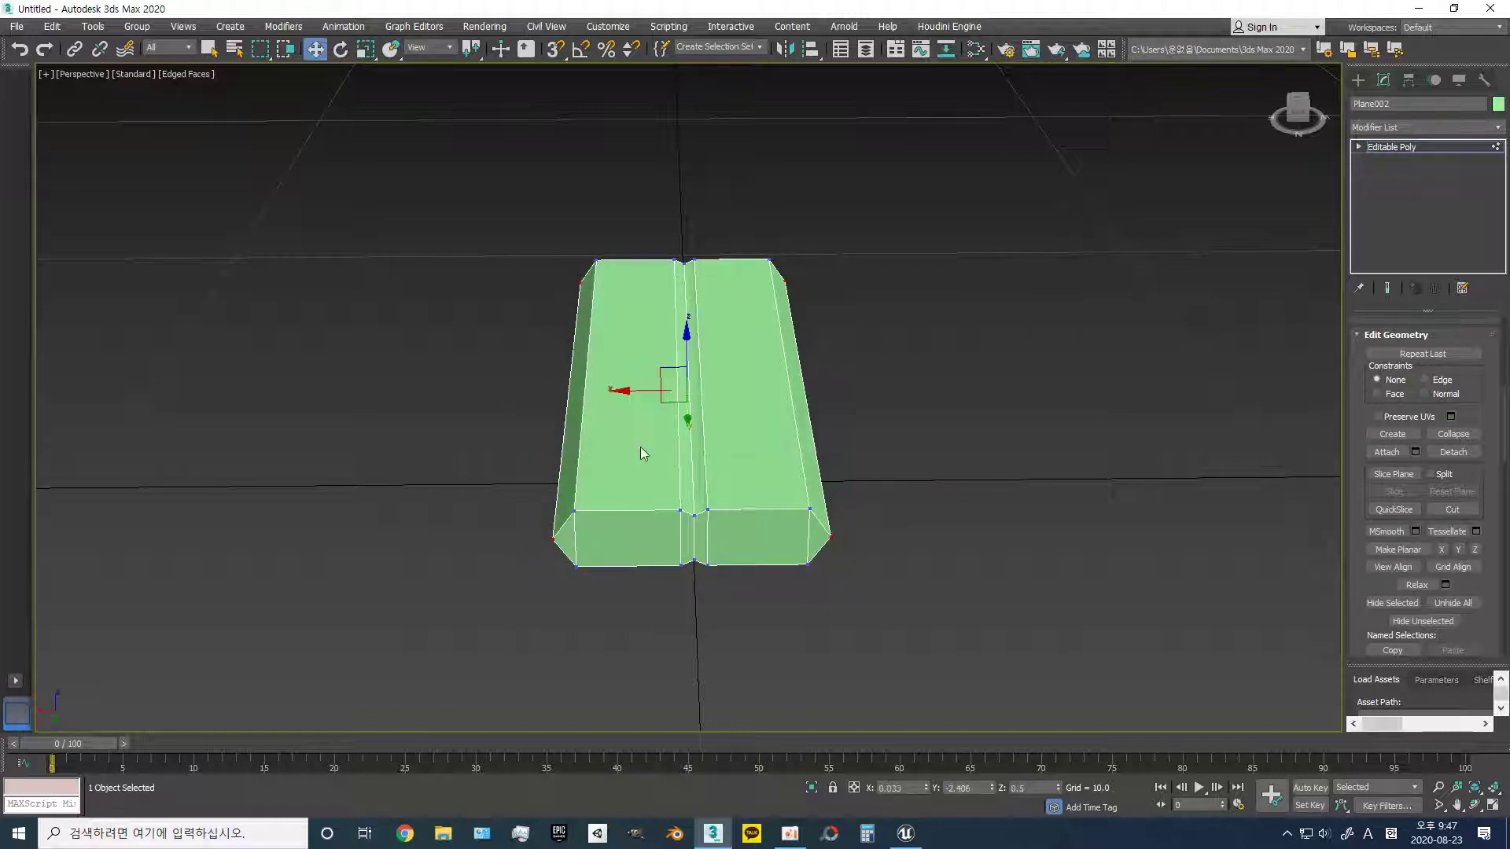
# - Select the top-middle and bottom-middle groove vertices
pyautogui.moveTo(641, 454)
pyautogui.keyDown('alt'); pyautogui.mouseDown(button='middle')
pyautogui.moveTo(868, 524)
pyautogui.moveTo(907, 494)
pyautogui.moveTo(812, 586)
pyautogui.mouseUp(button='middle'); pyautogui.keyUp('alt')
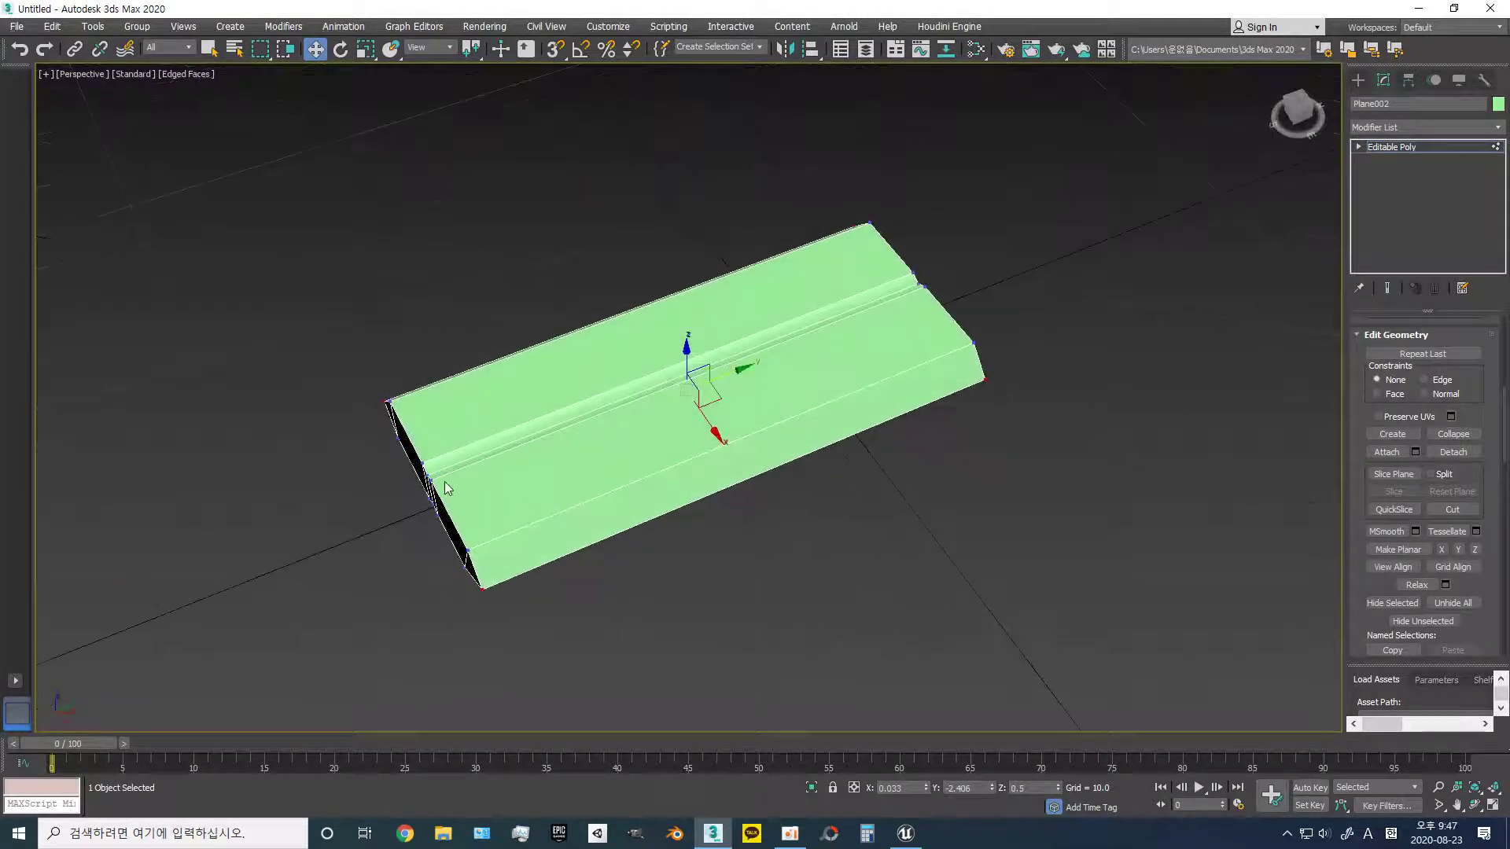
pyautogui.moveTo(625, 478)
pyautogui.keyDown('alt'); pyautogui.mouseDown(button='middle')
pyautogui.moveTo(789, 480)
pyautogui.moveTo(790, 511)
pyautogui.mouseUp(button='middle'); pyautogui.keyUp('alt')
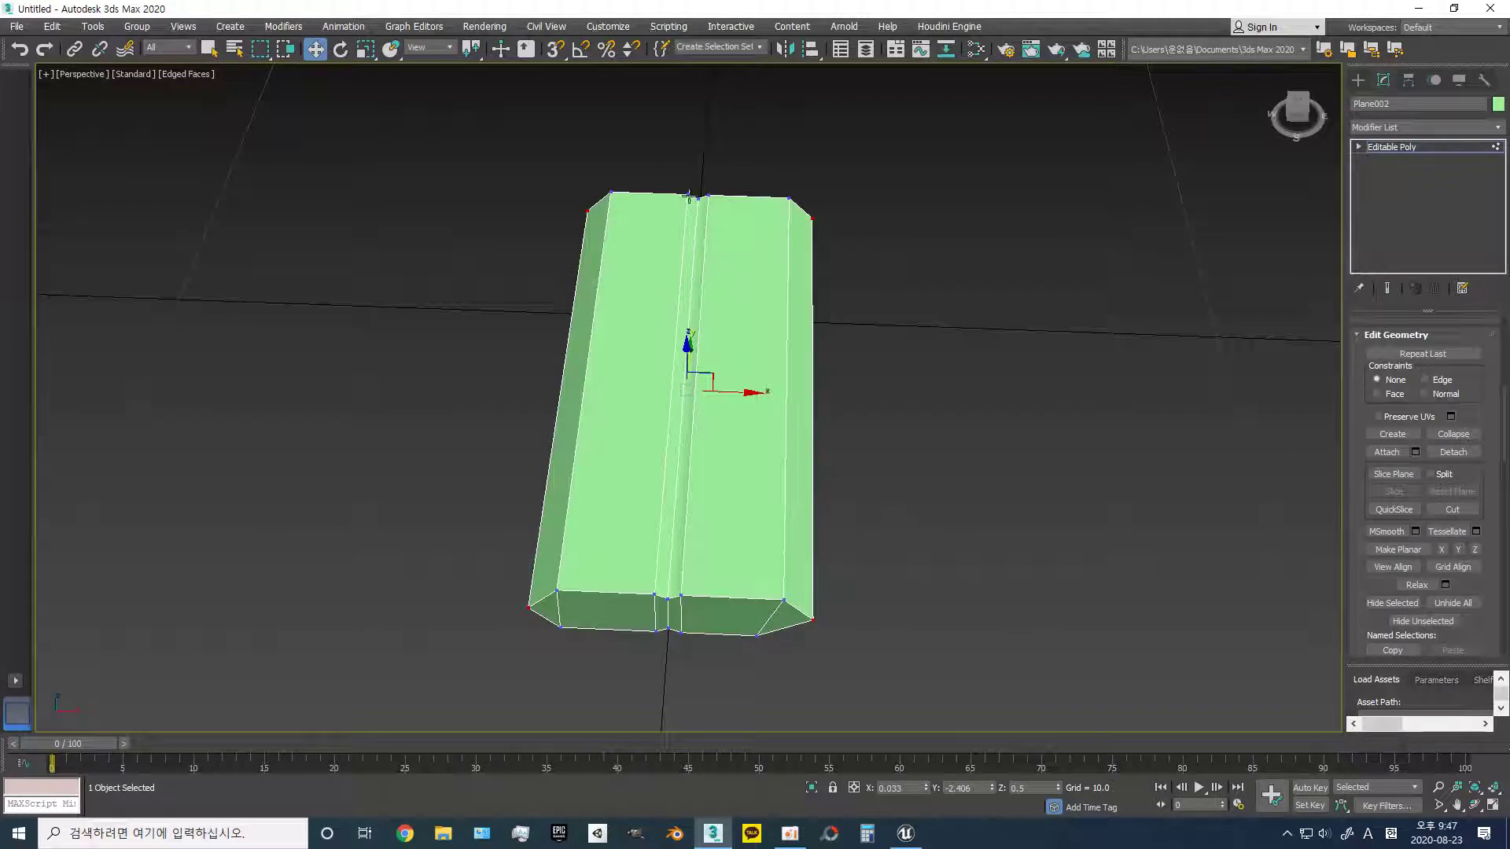
pyautogui.moveTo(646, 360); pyautogui.dragTo(648, 358)
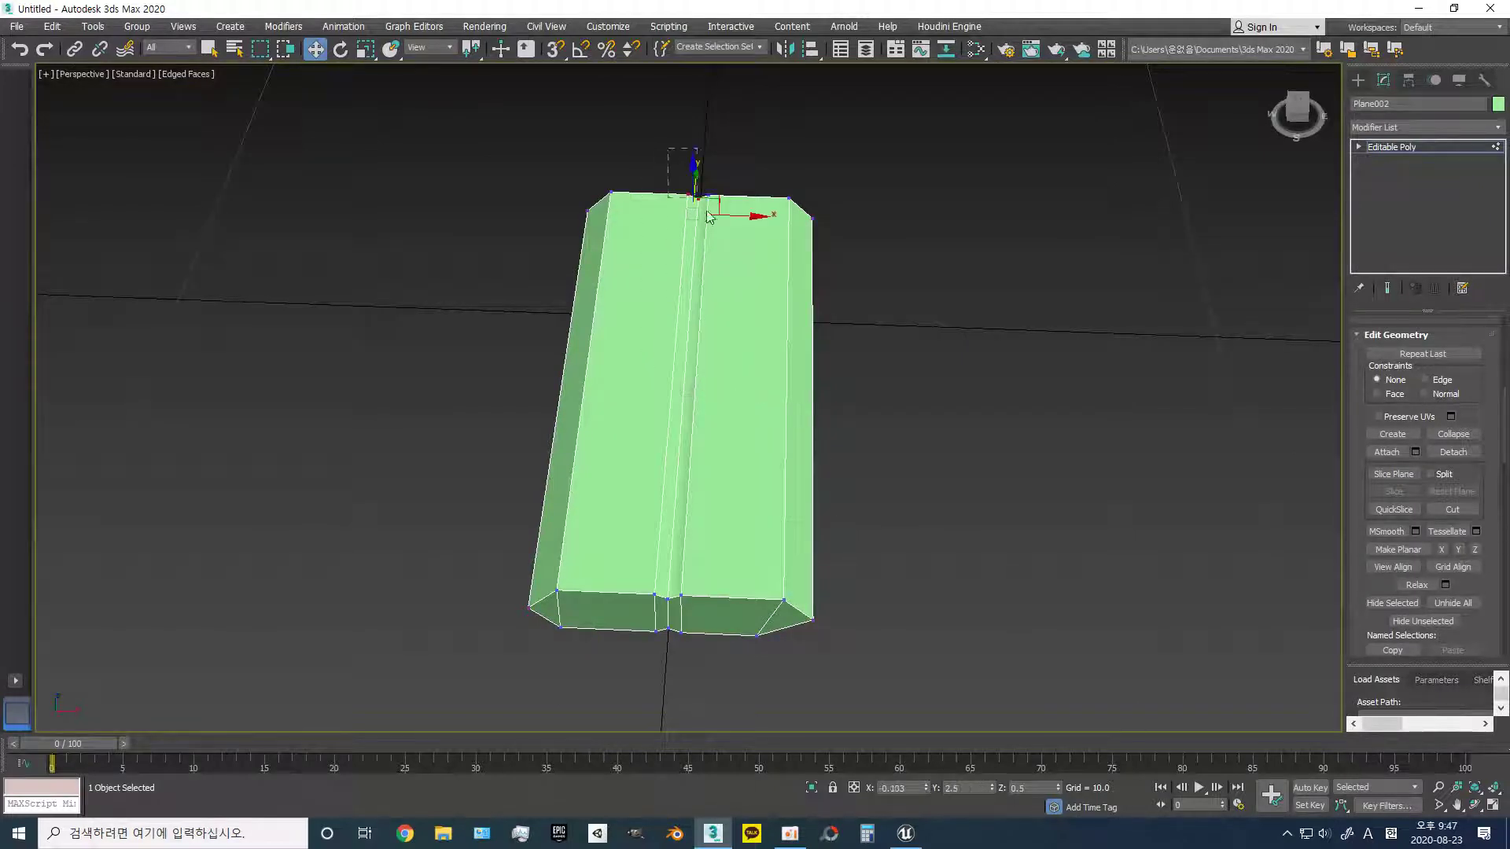
pyautogui.click(732, 164)
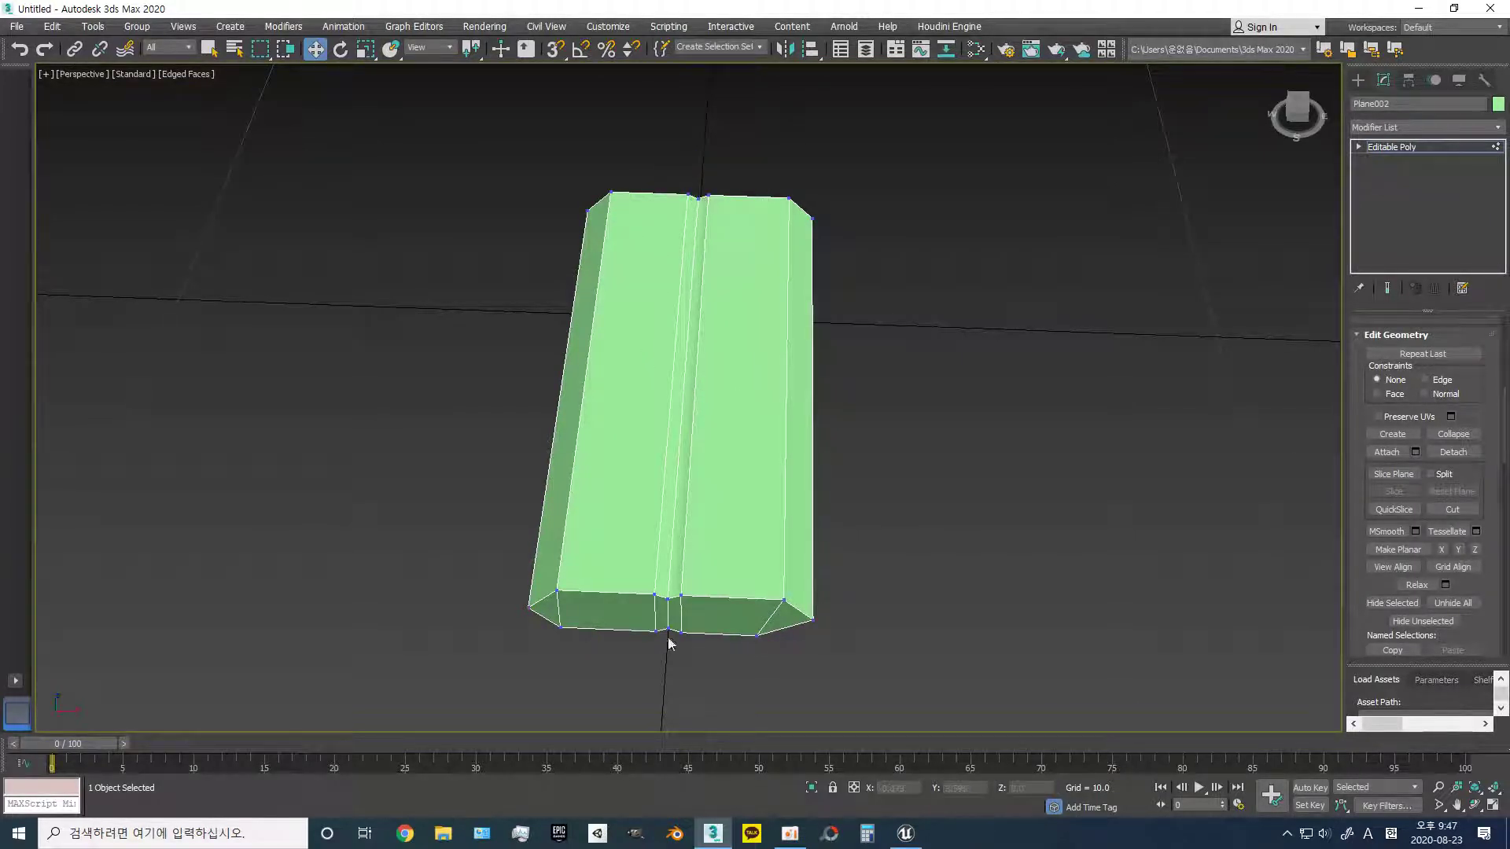
pyautogui.click(697, 198)
pyautogui.click(713, 234)
pyautogui.click(698, 197)
pyautogui.click(717, 264)
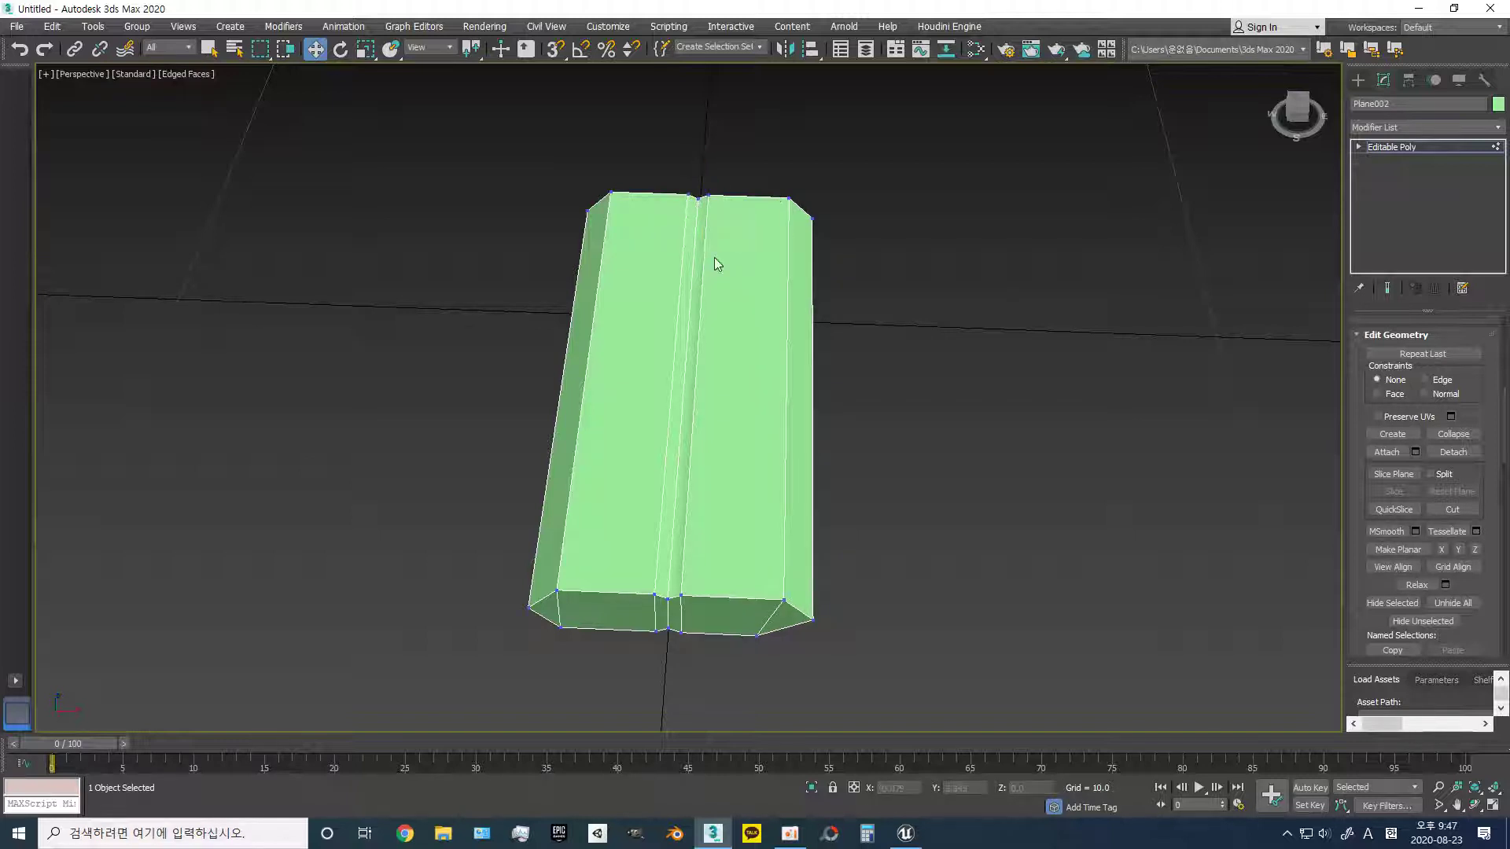
pyautogui.click(699, 195)
pyautogui.keyDown('ctrl'); pyautogui.click(667, 598); pyautogui.keyUp('ctrl')
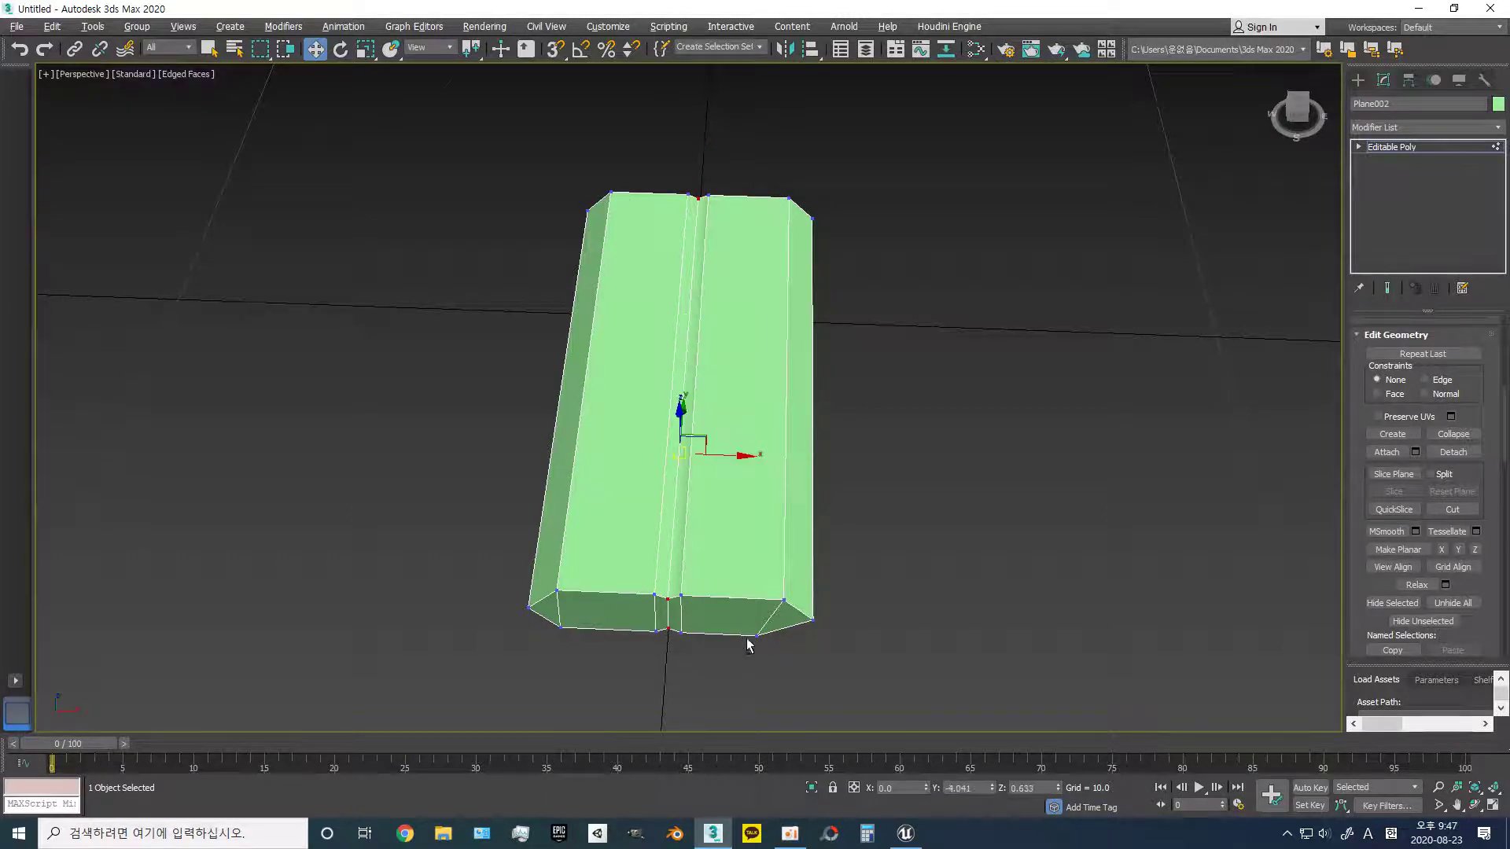
pyautogui.moveTo(748, 640)
pyautogui.keyDown('alt'); pyautogui.mouseDown(button='middle')
pyautogui.moveTo(748, 496)
pyautogui.moveTo(700, 579)
pyautogui.mouseUp(button='middle'); pyautogui.keyUp('alt')
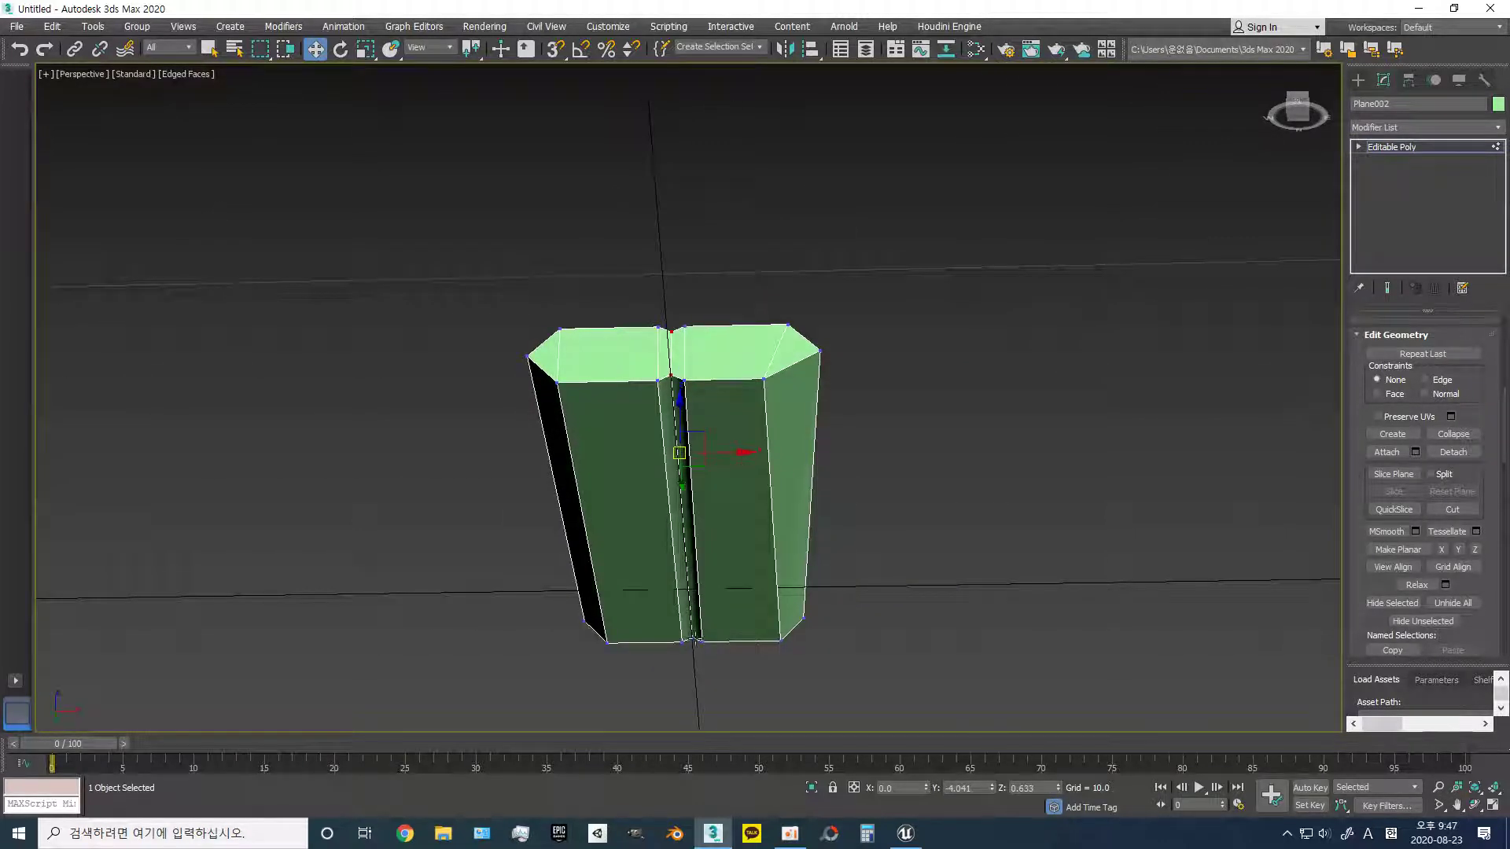
pyautogui.keyDown('alt'); pyautogui.moveTo(757, 561); pyautogui.dragTo(694, 706, button='middle'); pyautogui.keyUp('alt')
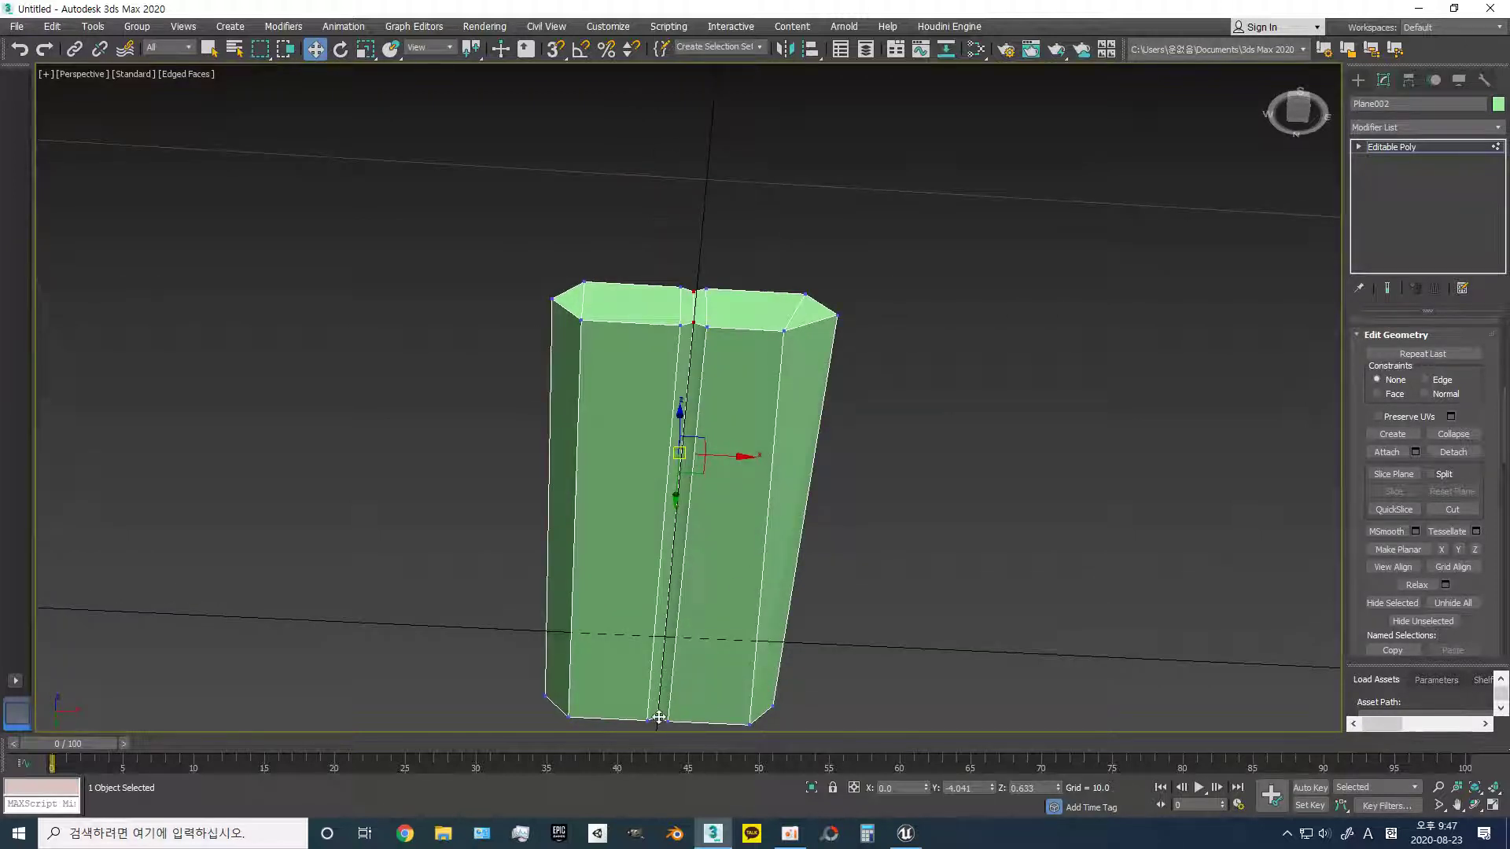
pyautogui.moveTo(714, 651)
pyautogui.keyDown('alt'); pyautogui.mouseDown(button='middle')
pyautogui.moveTo(690, 737)
pyautogui.moveTo(459, 662)
pyautogui.moveTo(600, 722)
pyautogui.moveTo(685, 714)
pyautogui.moveTo(687, 615)
pyautogui.moveTo(634, 611)
pyautogui.moveTo(668, 634)
pyautogui.moveTo(739, 583)
pyautogui.moveTo(766, 589)
pyautogui.moveTo(600, 573)
pyautogui.mouseUp(button='middle'); pyautogui.keyUp('alt')
# - Scale the groove vertices inward to Y 96, pinching the groove narrower
pyautogui.press('r')
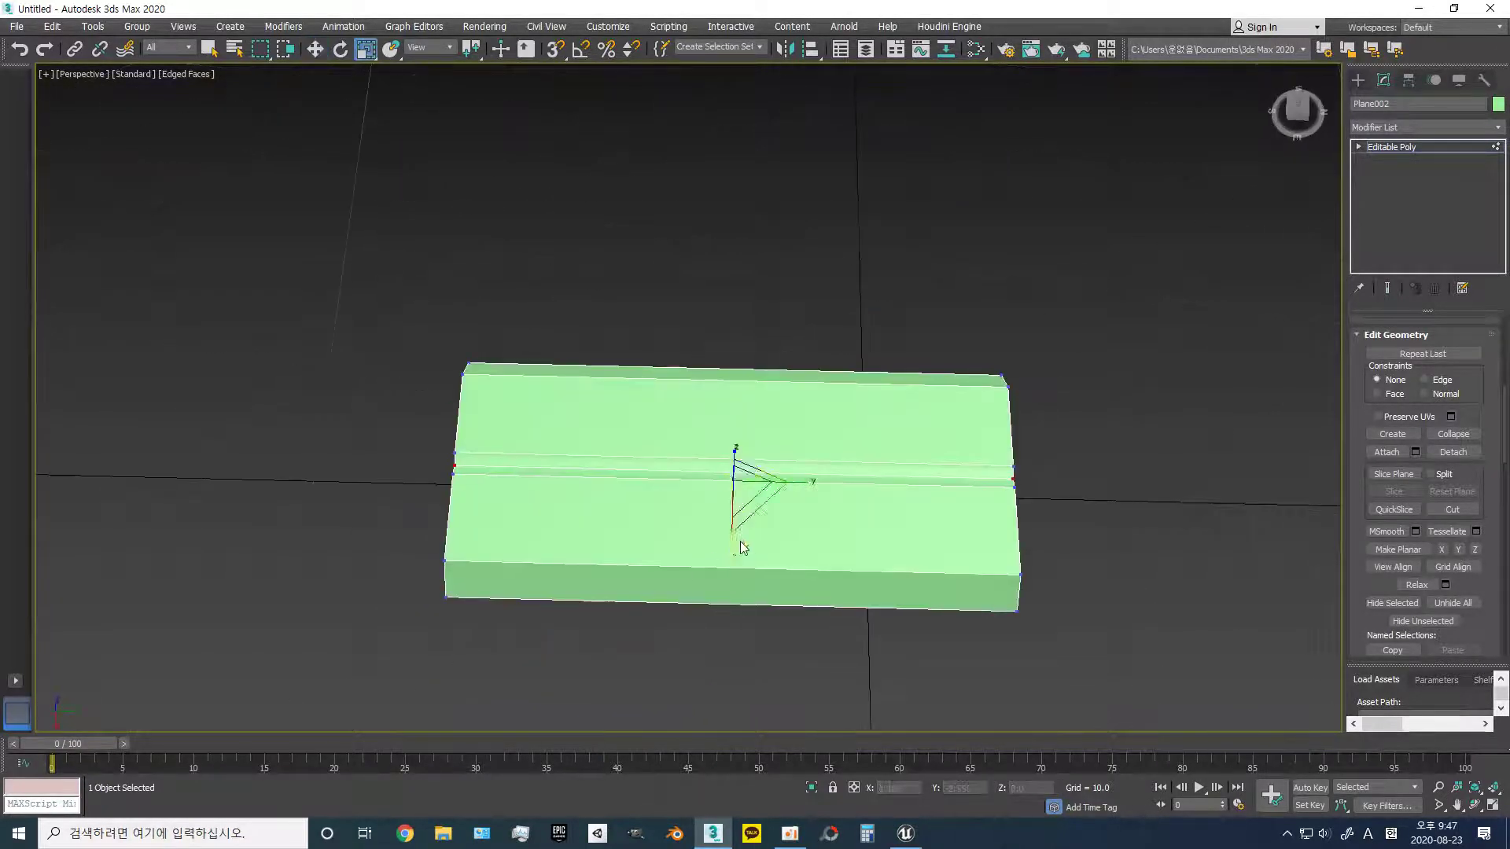
pyautogui.moveTo(804, 480); pyautogui.dragTo(801, 485)
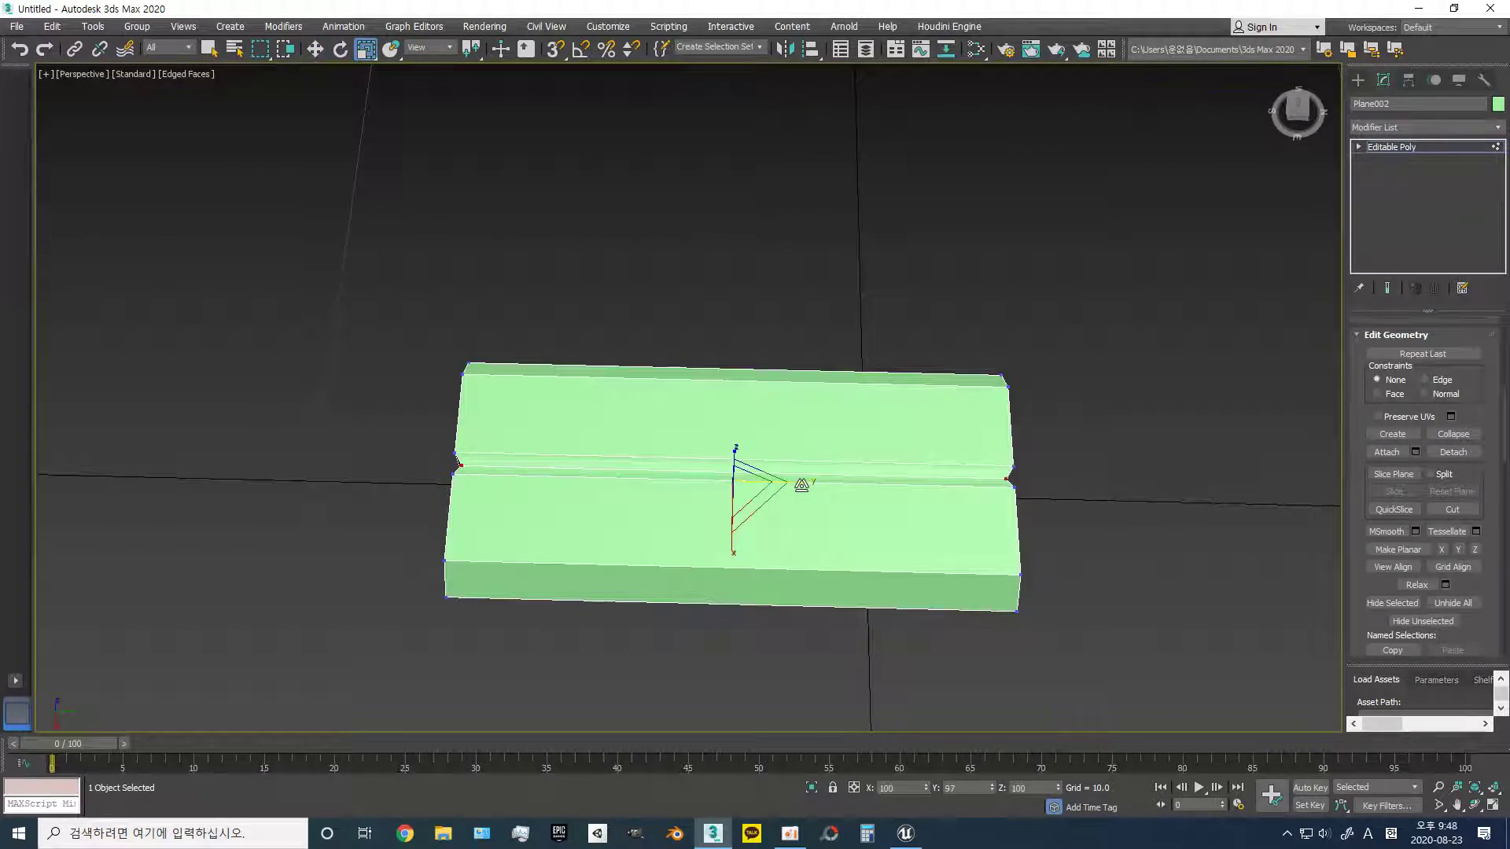
pyautogui.moveTo(836, 563)
pyautogui.keyDown('alt'); pyautogui.mouseDown(button='middle')
pyautogui.moveTo(735, 497)
pyautogui.moveTo(744, 541)
pyautogui.moveTo(563, 398)
pyautogui.moveTo(617, 472)
pyautogui.moveTo(792, 511)
pyautogui.mouseUp(button='middle'); pyautogui.keyUp('alt')
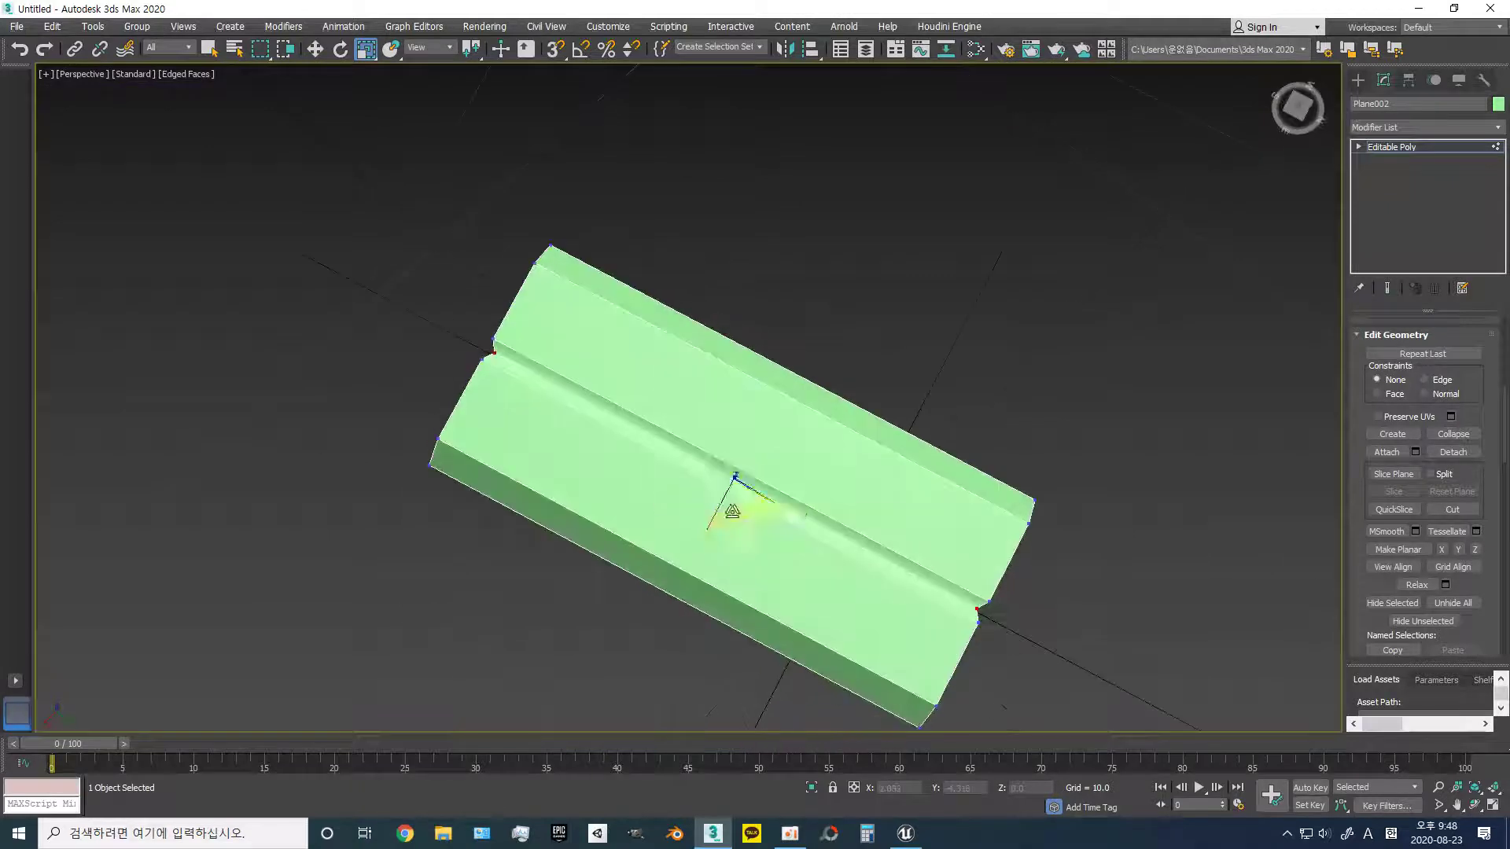
pyautogui.moveTo(792, 511); pyautogui.dragTo(791, 511)
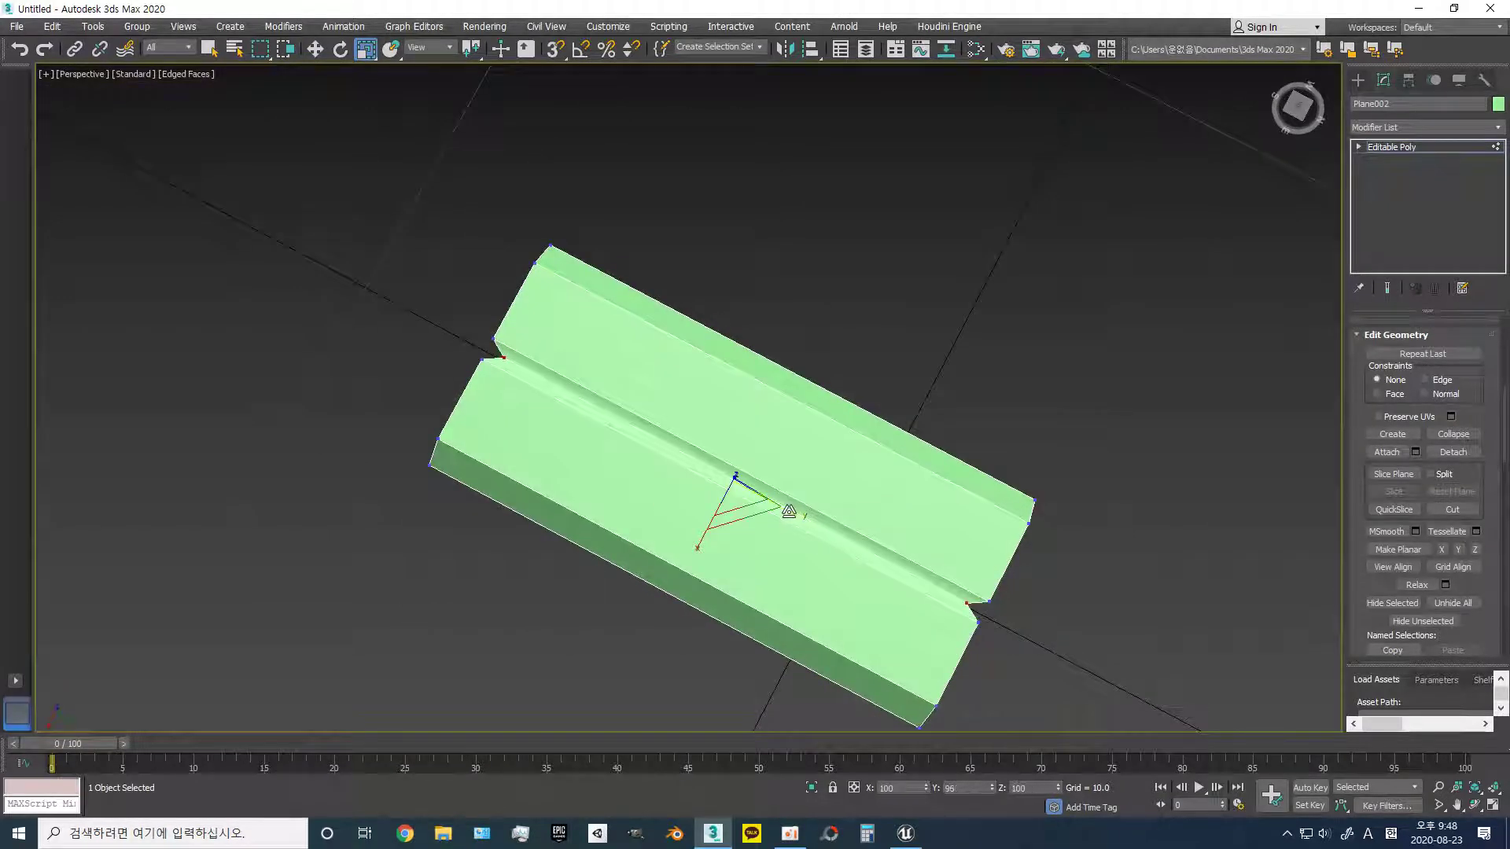
pyautogui.press('w')
pyautogui.moveTo(776, 574)
pyautogui.keyDown('alt'); pyautogui.mouseDown(button='middle')
pyautogui.moveTo(797, 522)
pyautogui.moveTo(740, 589)
pyautogui.mouseUp(button='middle'); pyautogui.keyUp('alt')
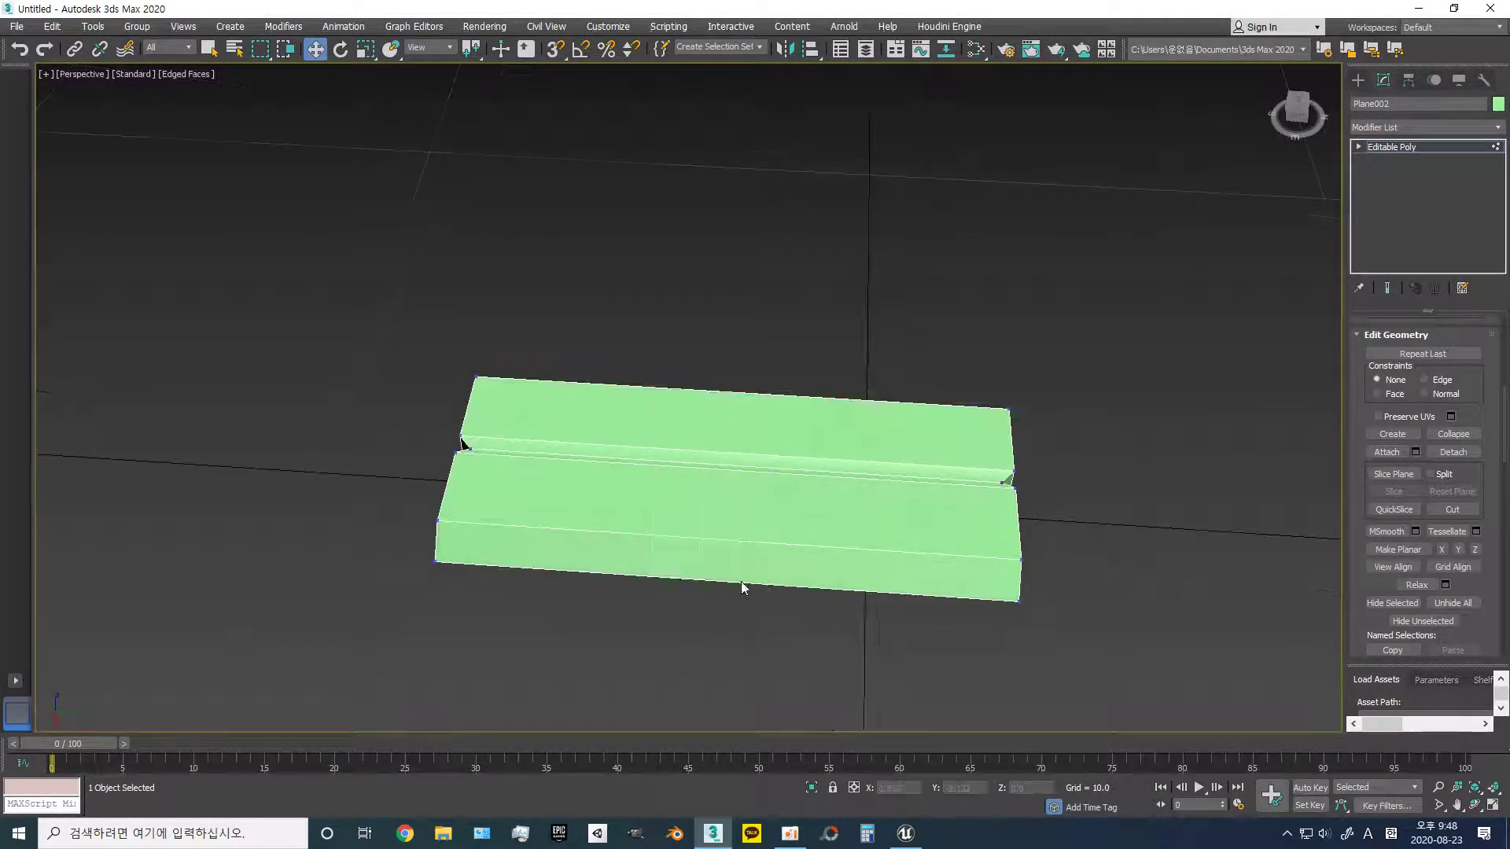
# - Leave vertex editing through the quad menu and show the Create panel
pyautogui.rightClick(736, 576)
pyautogui.click(799, 363)
pyautogui.rightClick(770, 328)
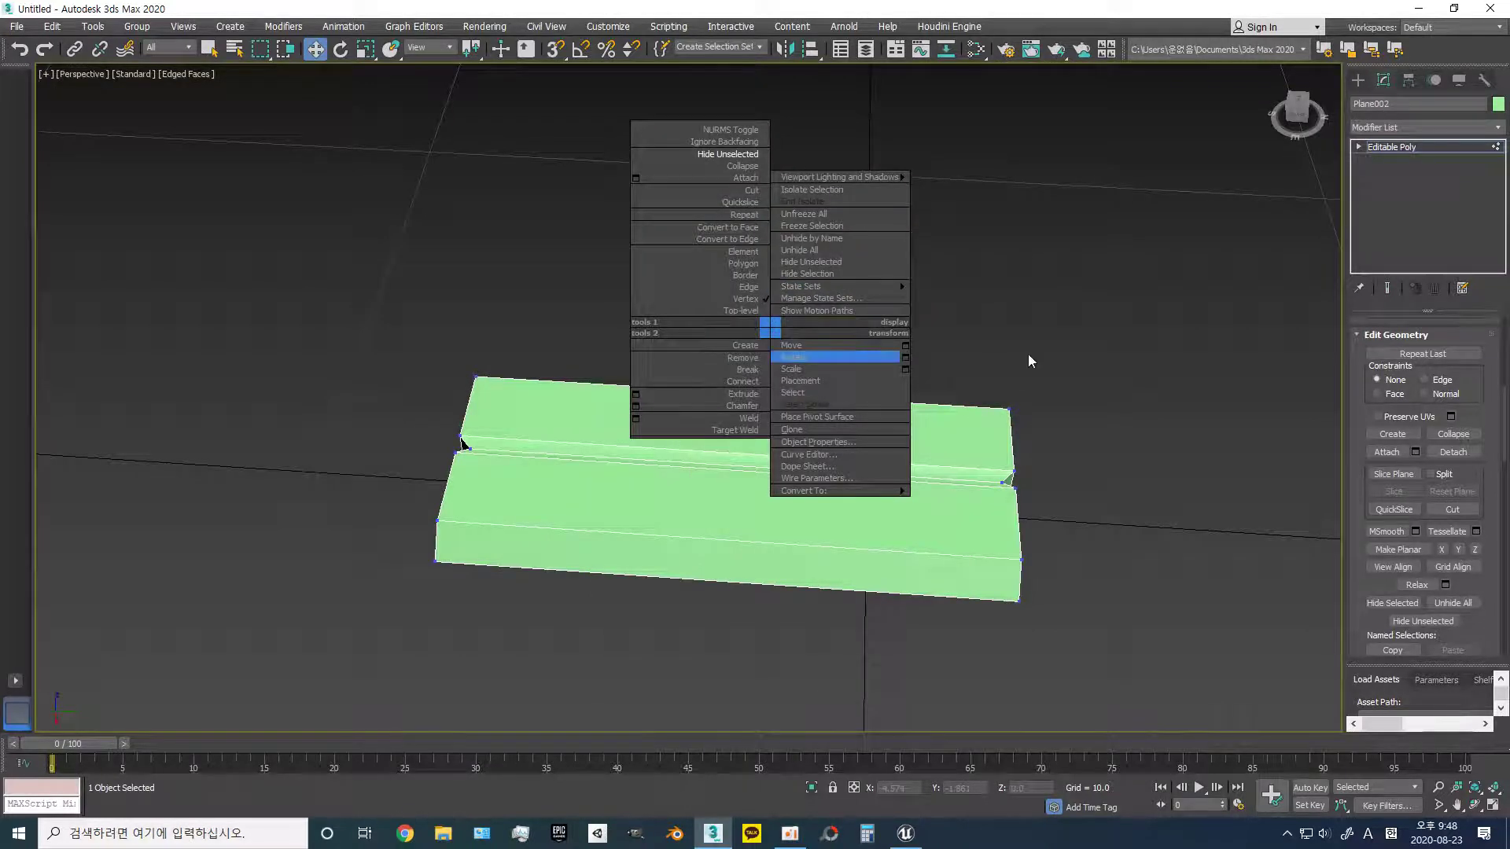
pyautogui.click(1054, 244)
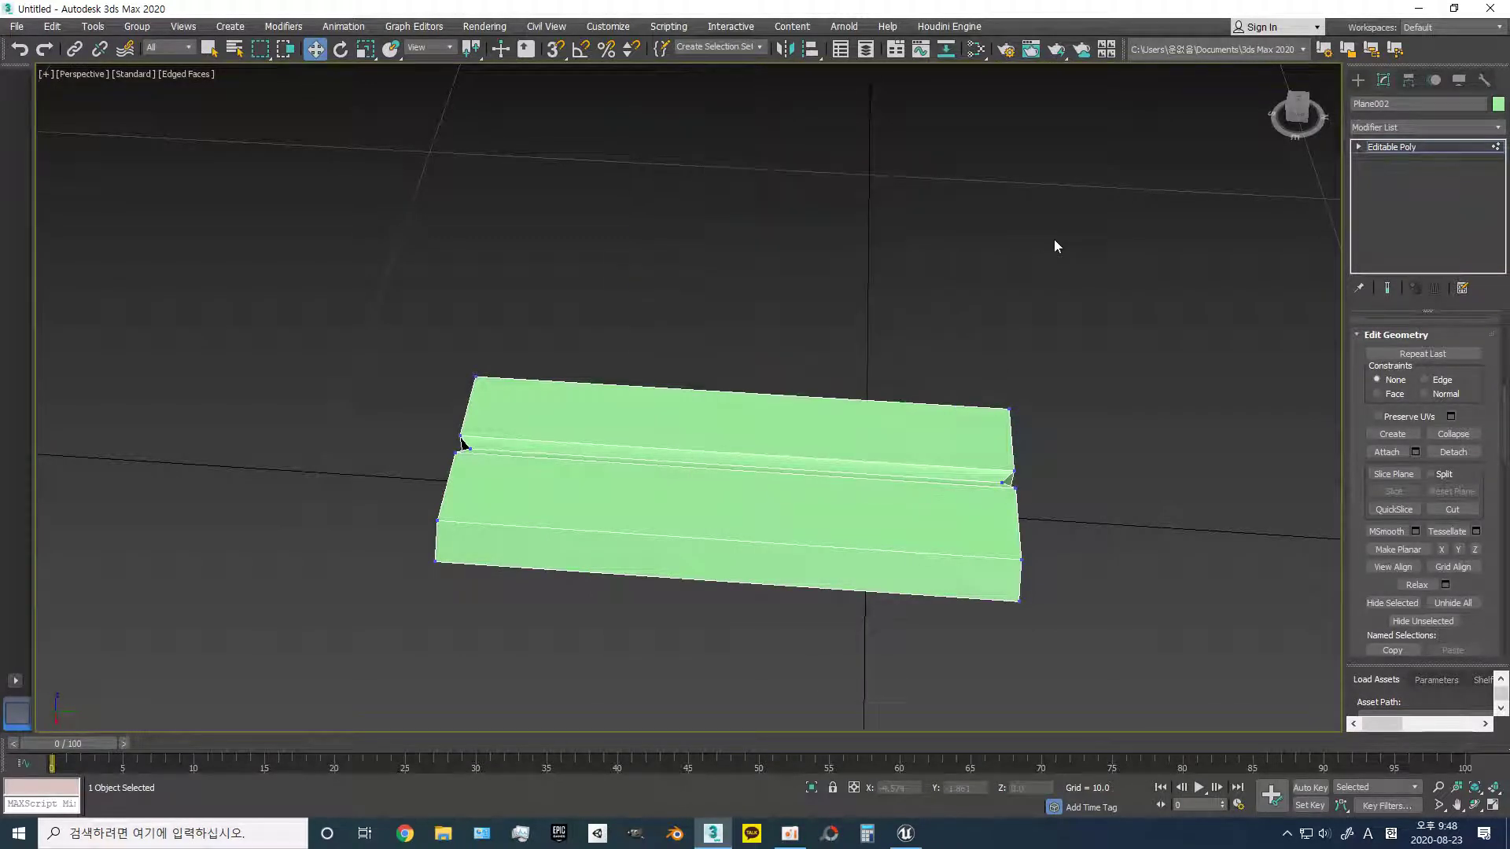
pyautogui.click(1361, 78)
# - Try the viewport quad menu options again, then reselect the green slab
pyautogui.click(849, 294)
pyautogui.rightClick(847, 294)
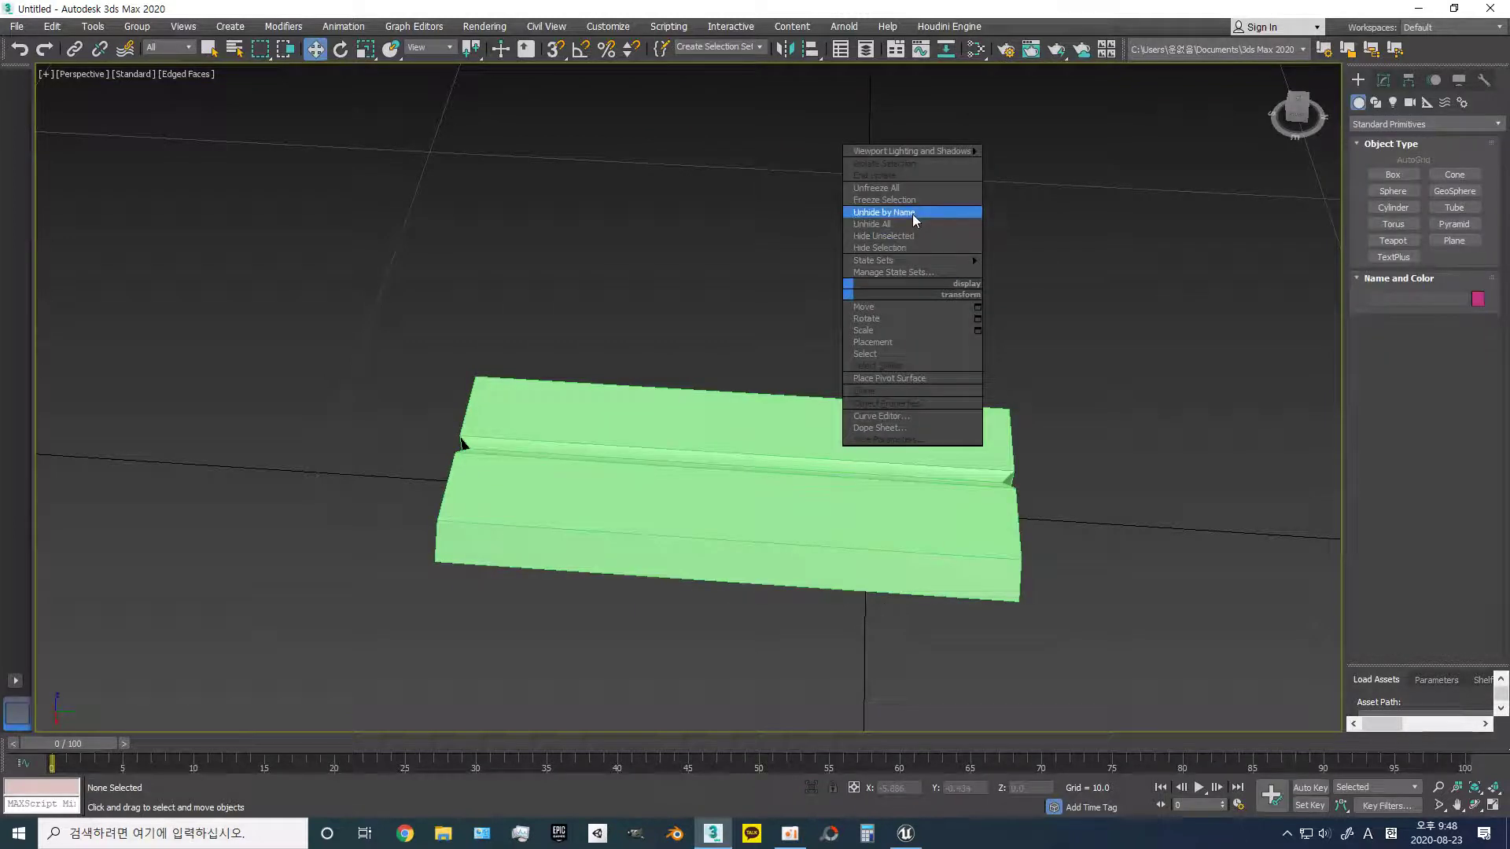
pyautogui.click(911, 225)
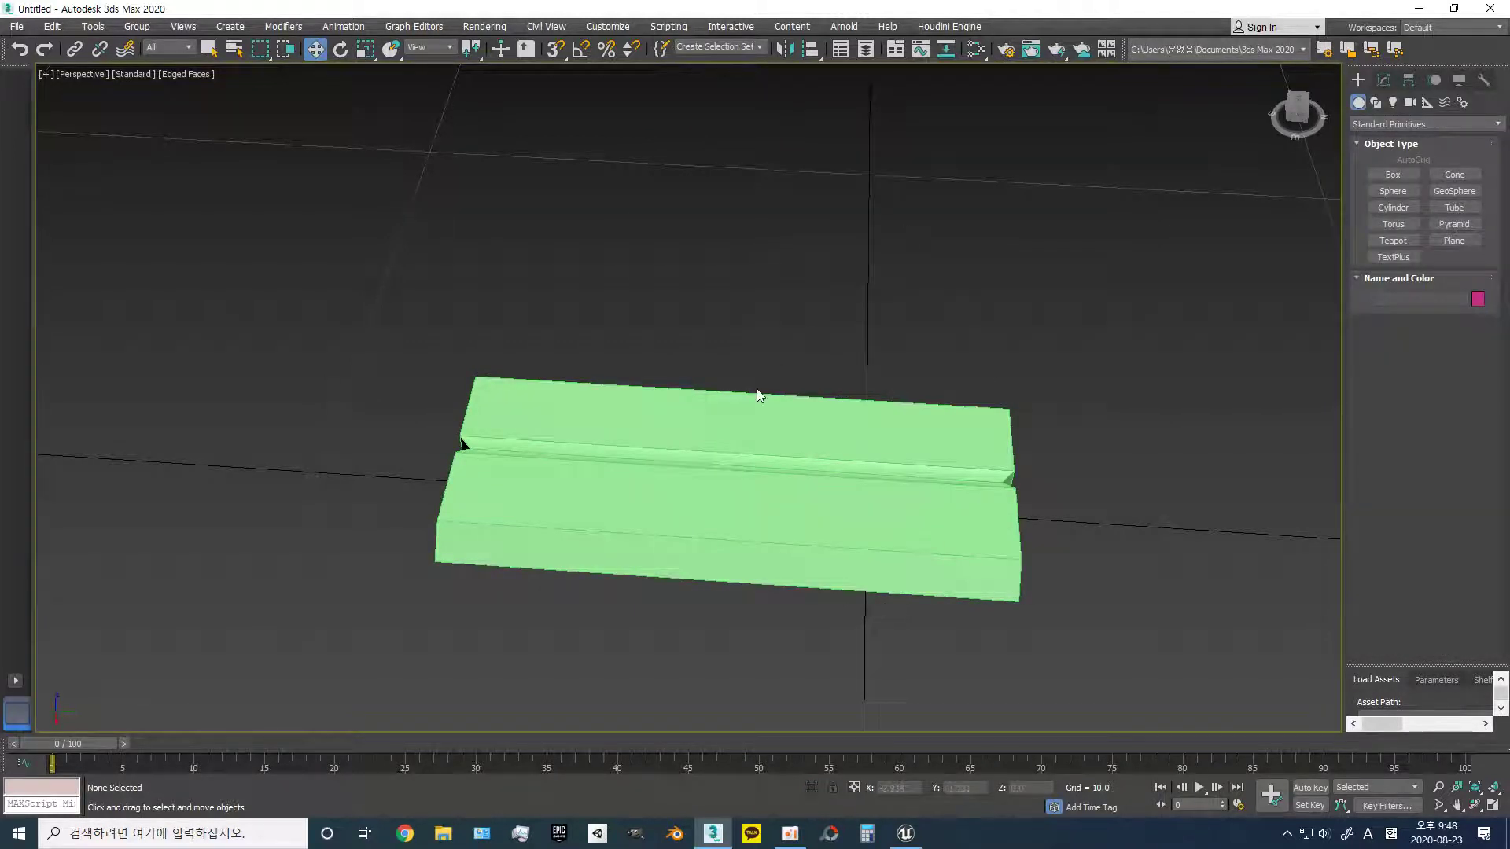
pyautogui.rightClick(763, 351)
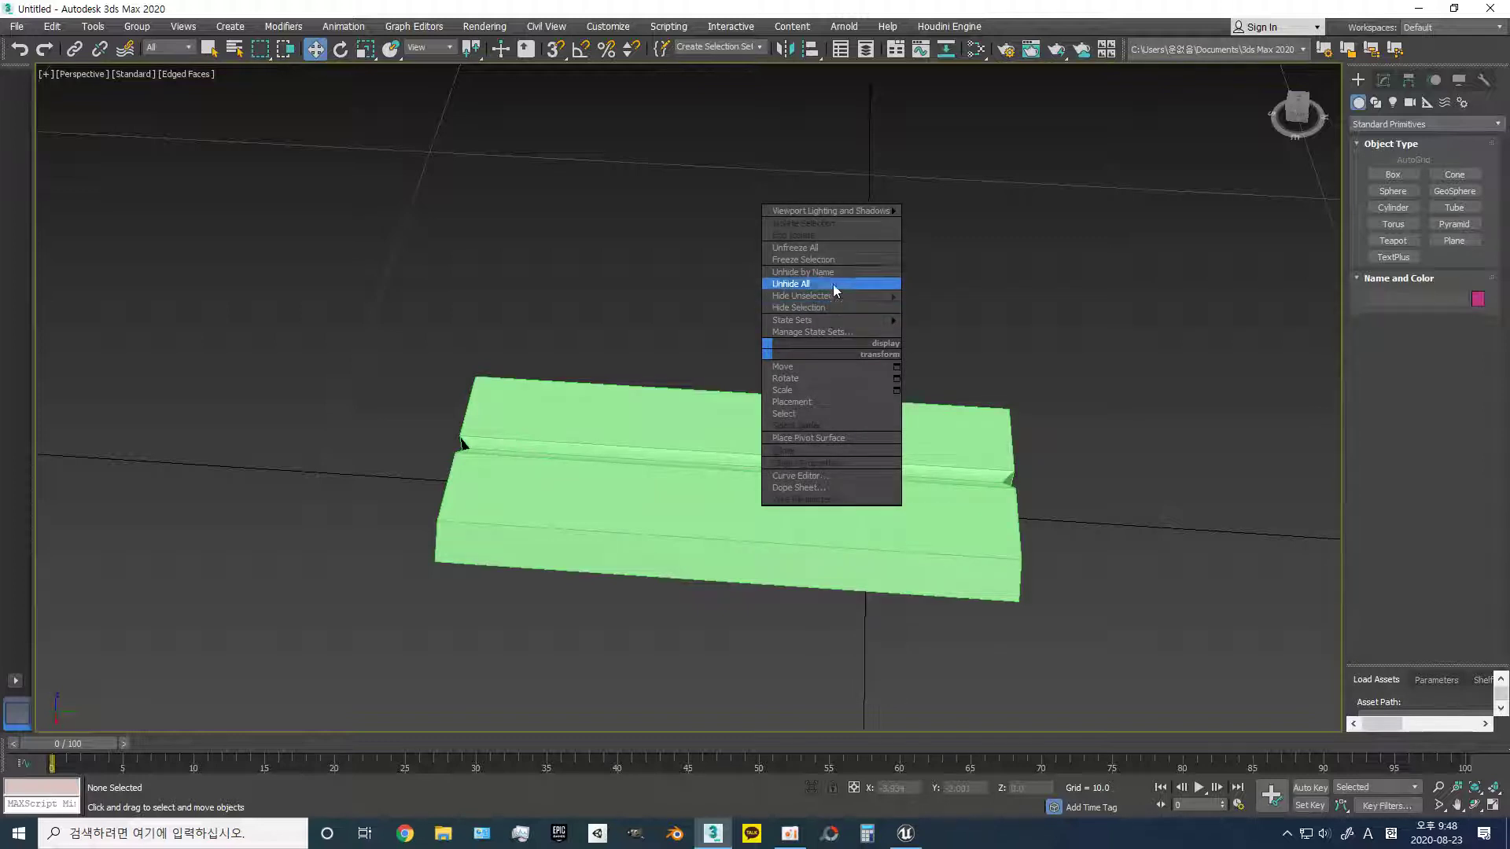
pyautogui.click(834, 253)
pyautogui.rightClick(747, 310)
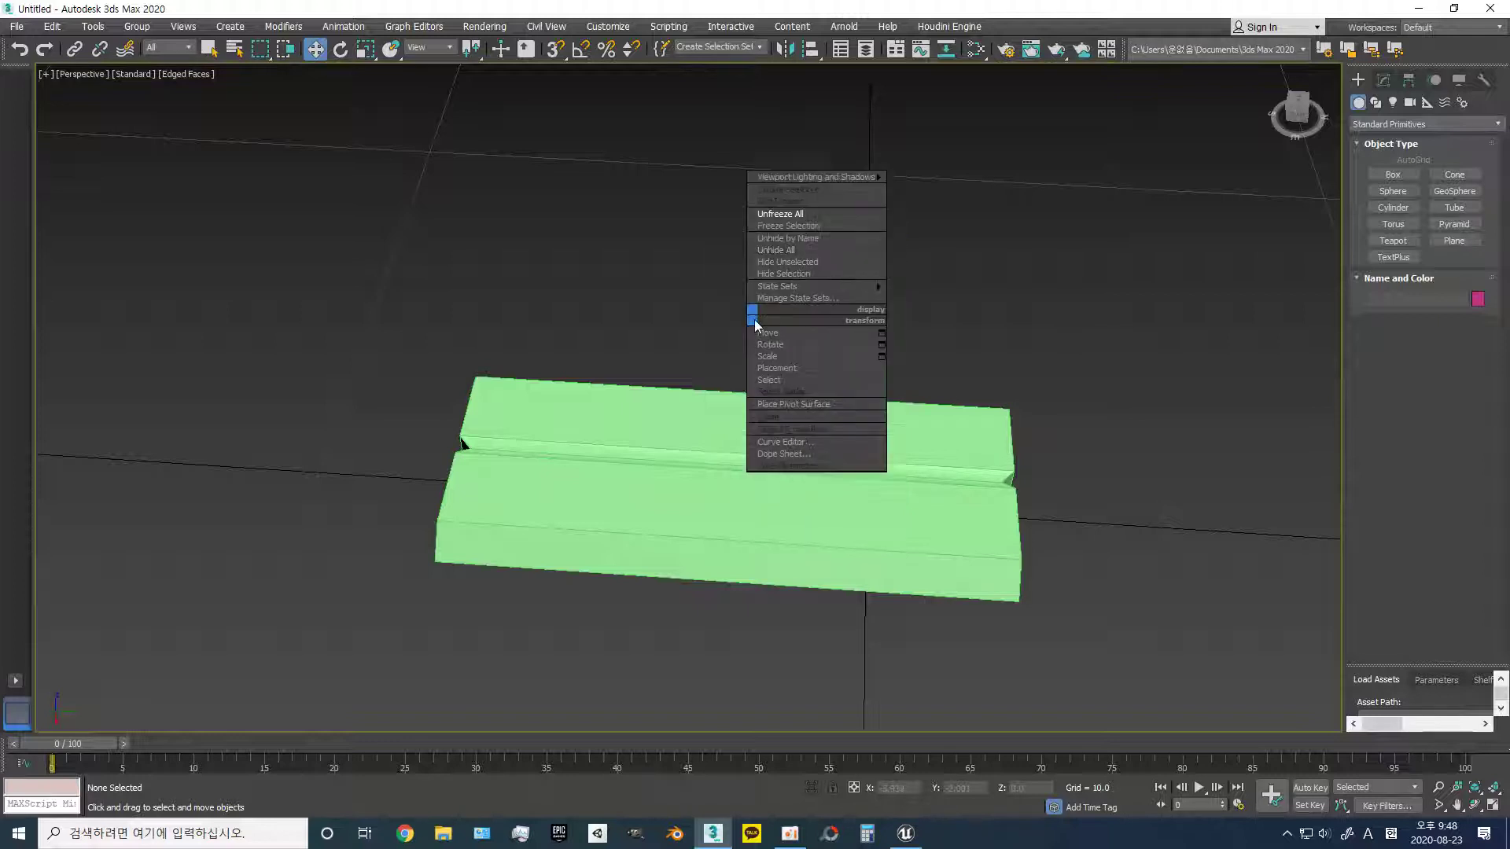
pyautogui.click(998, 313)
pyautogui.click(776, 534)
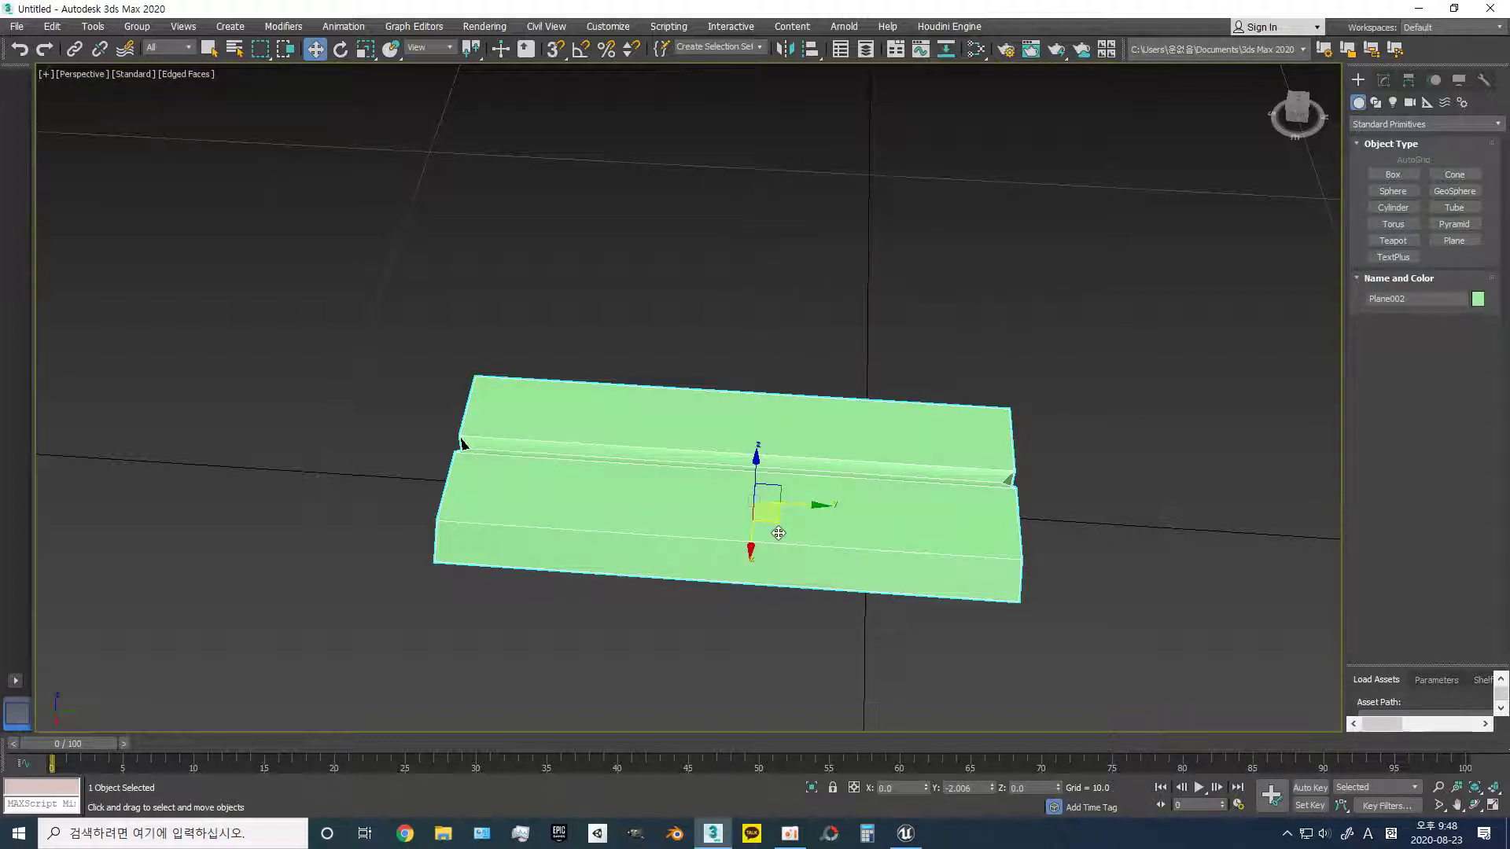
# - Select the beam's end vertices and check their X position value
pyautogui.moveTo(708, 547)
pyautogui.keyDown('alt'); pyautogui.mouseDown(button='middle')
pyautogui.moveTo(900, 495)
pyautogui.moveTo(881, 485)
pyautogui.moveTo(930, 472)
pyautogui.moveTo(866, 489)
pyautogui.moveTo(810, 551)
pyautogui.moveTo(778, 519)
pyautogui.moveTo(791, 499)
pyautogui.moveTo(756, 473)
pyautogui.moveTo(711, 489)
pyautogui.moveTo(768, 525)
pyautogui.moveTo(755, 519)
pyautogui.mouseUp(button='middle'); pyautogui.keyUp('alt')
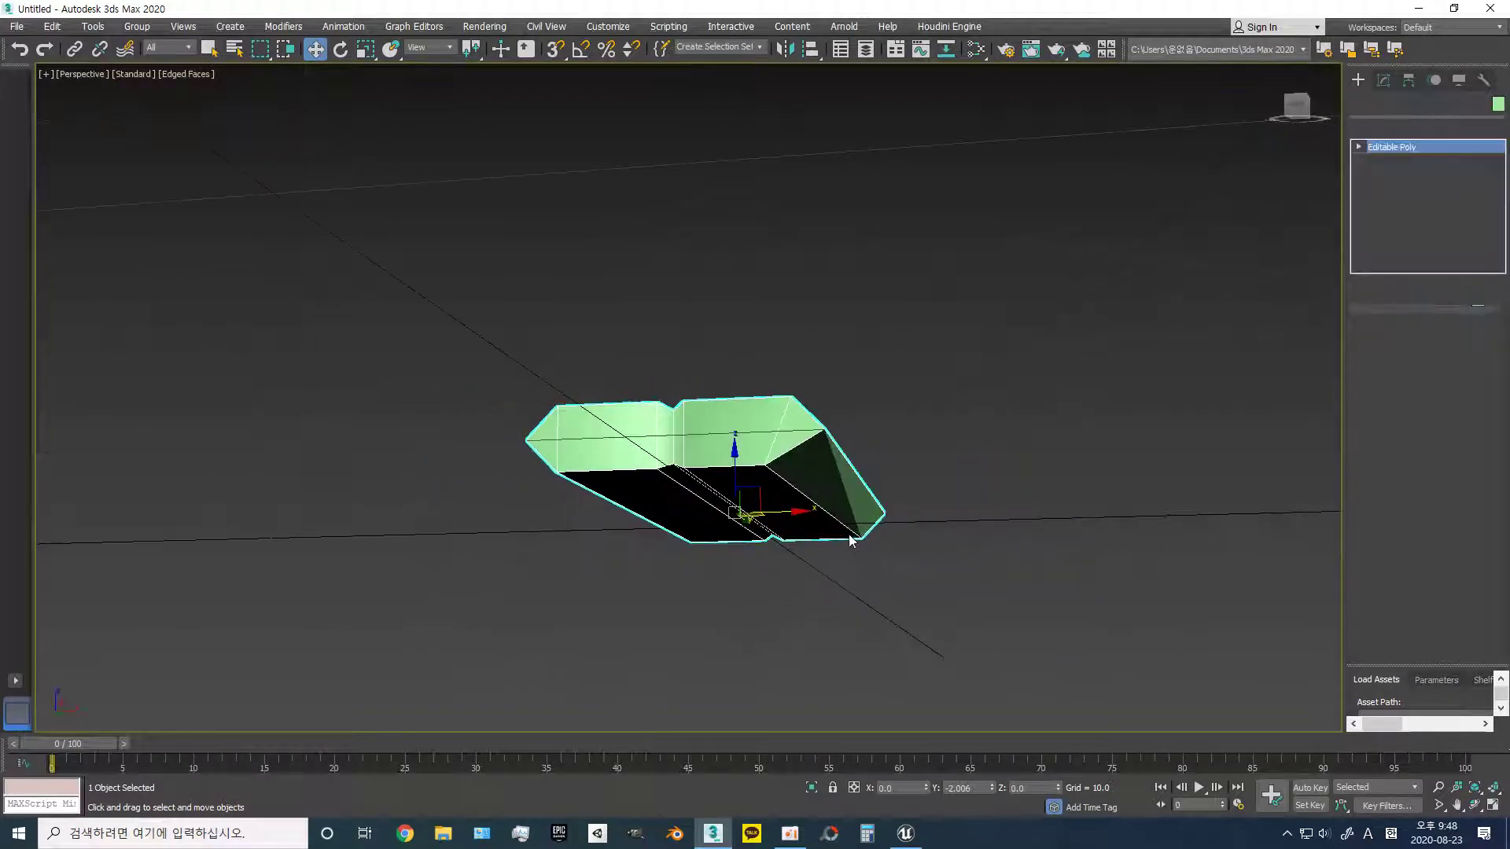
pyautogui.rightClick(844, 515)
pyautogui.click(859, 537)
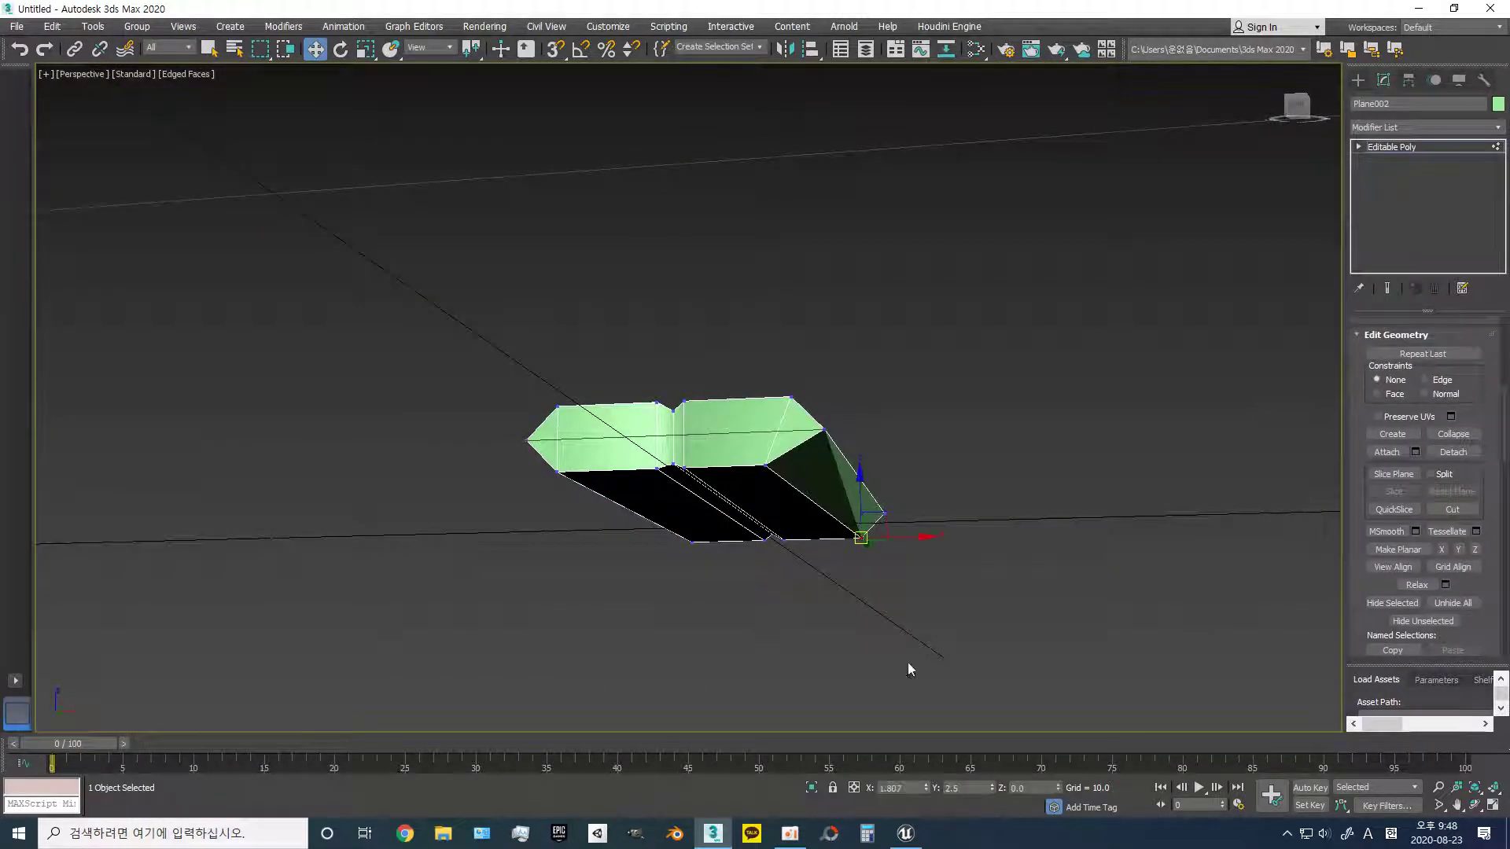
pyautogui.click(879, 649)
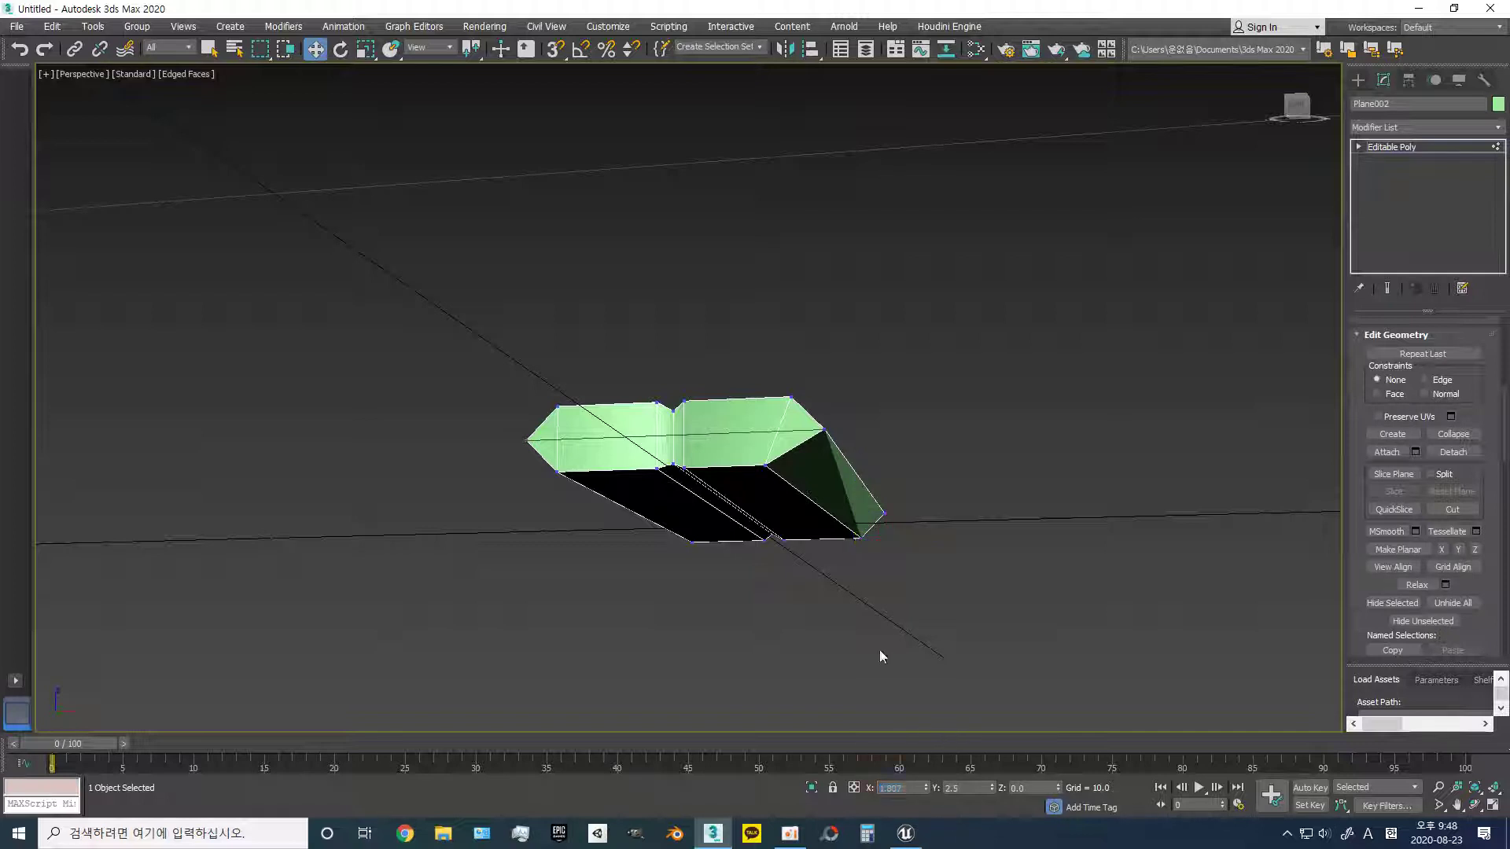
pyautogui.click(765, 464)
pyautogui.click(862, 539)
pyautogui.moveTo(913, 795); pyautogui.dragTo(783, 792)
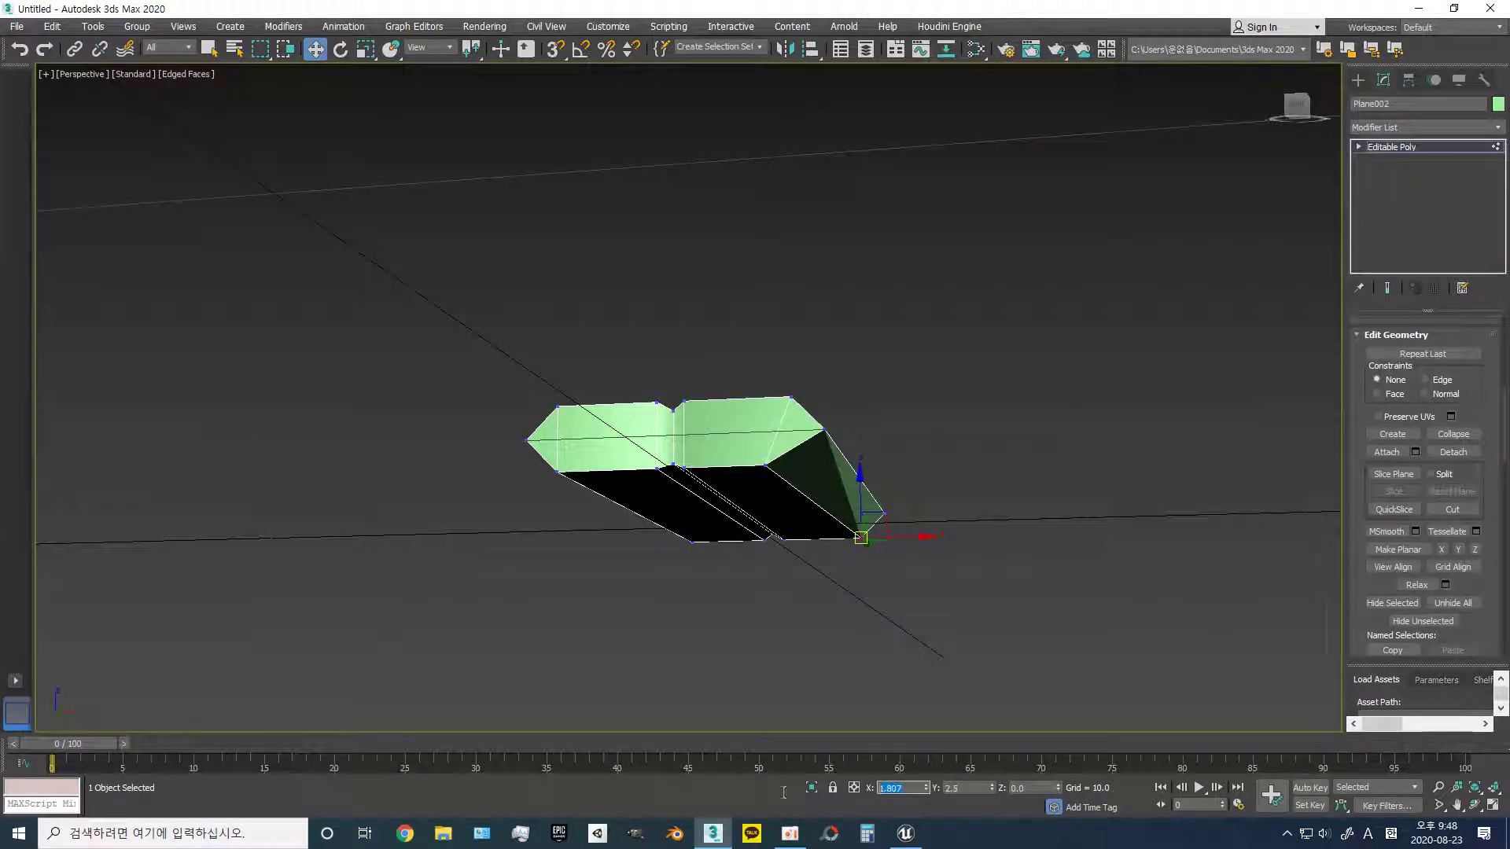
pyautogui.click(765, 466)
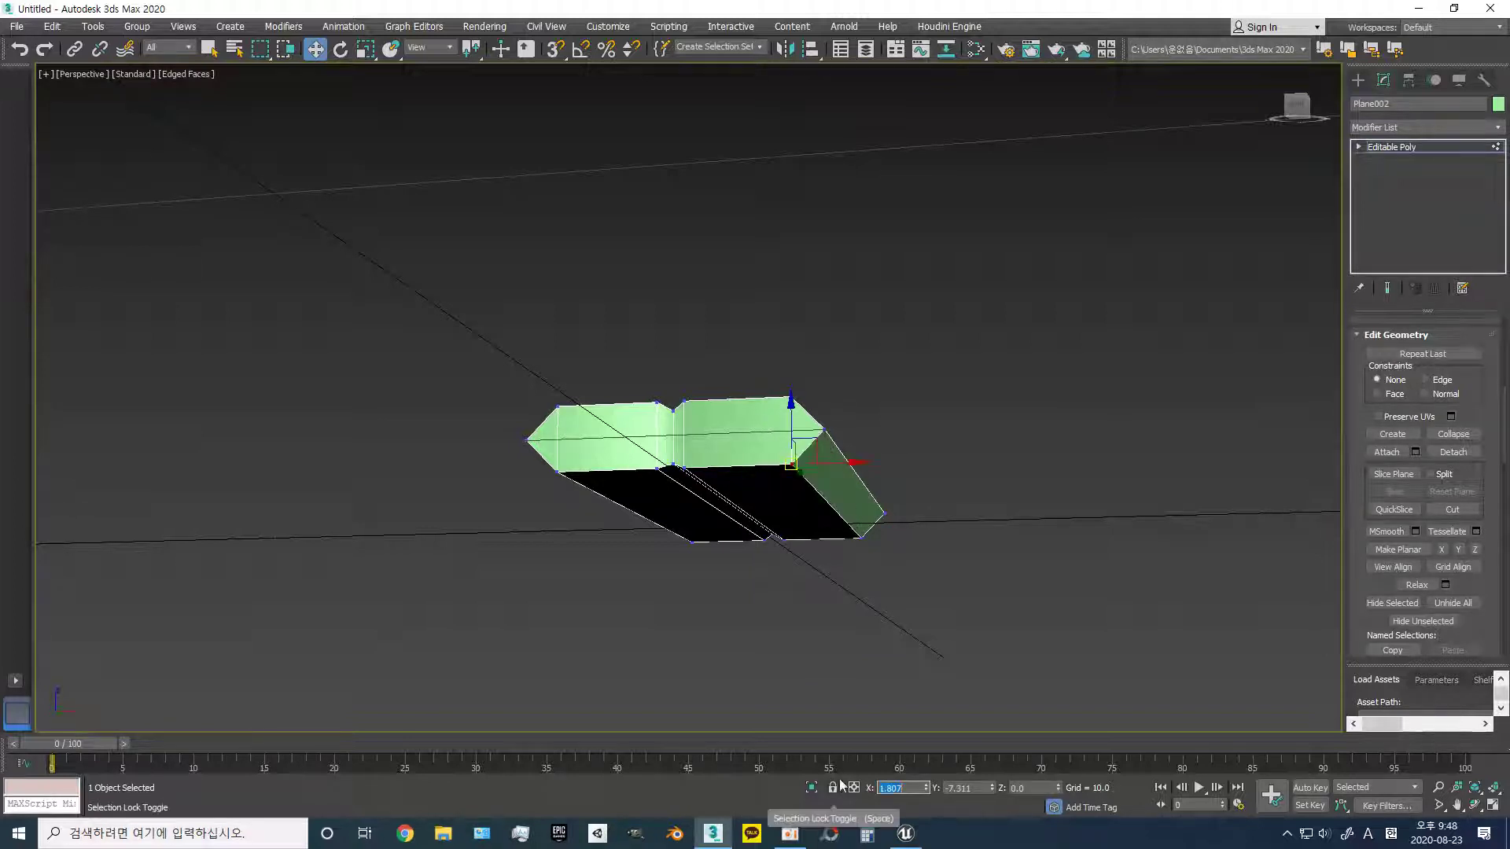
# - Select every face of the grooved beam
pyautogui.moveTo(809, 501)
pyautogui.keyDown('alt'); pyautogui.mouseDown(button='middle')
pyautogui.moveTo(855, 631)
pyautogui.moveTo(939, 602)
pyautogui.moveTo(1079, 626)
pyautogui.moveTo(984, 621)
pyautogui.mouseUp(button='middle'); pyautogui.keyUp('alt')
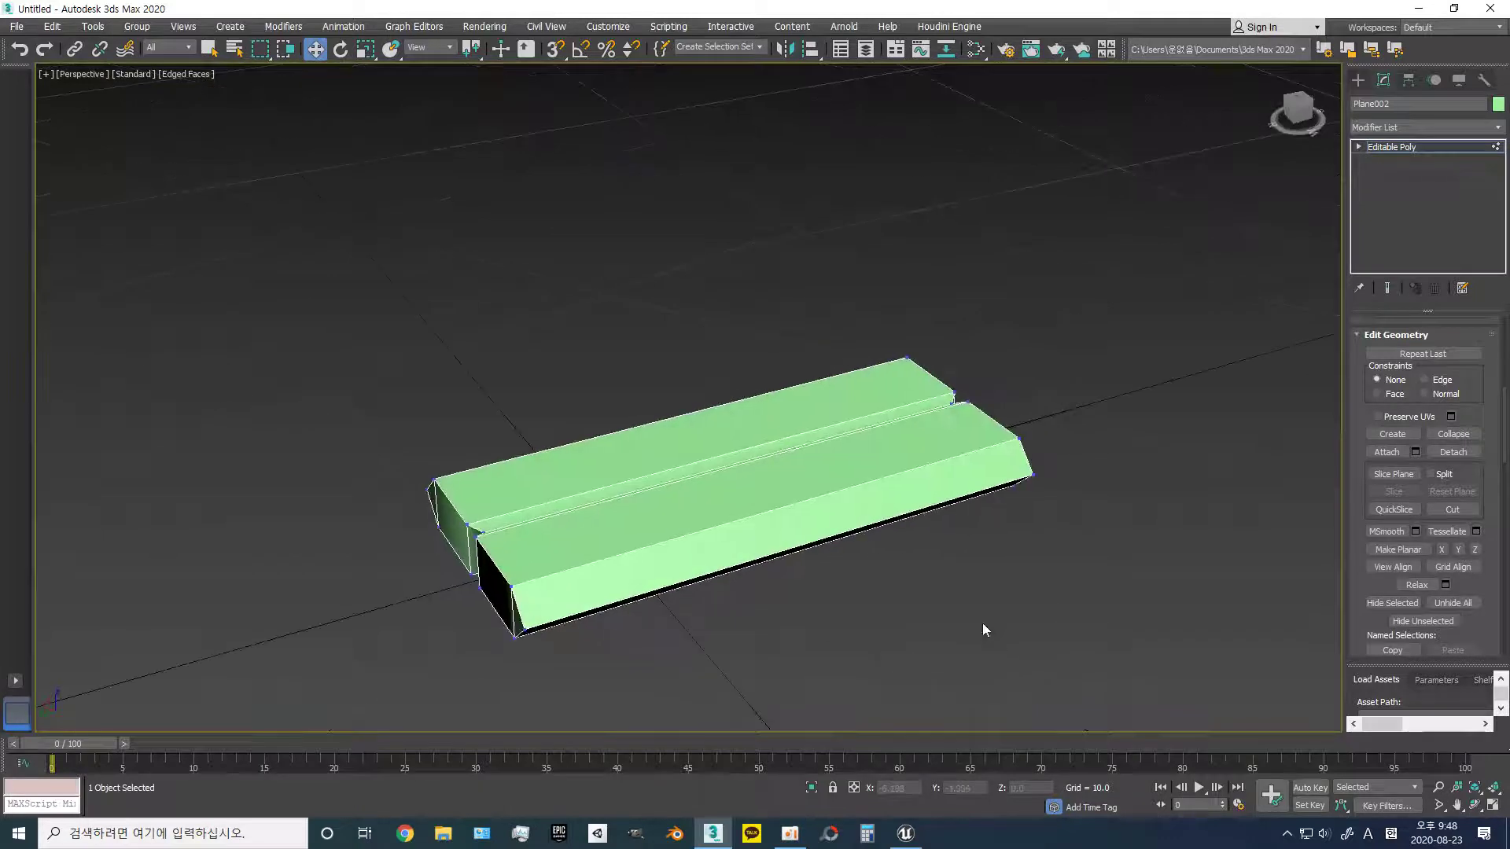
pyautogui.press('5')
pyautogui.click(899, 515)
pyautogui.scroll(-3, 1422, 579)
pyautogui.scroll(-3, 1422, 580)
# - Clear all smoothing groups on the beam's faces and hide every other object
pyautogui.scroll(-2, 1422, 579)
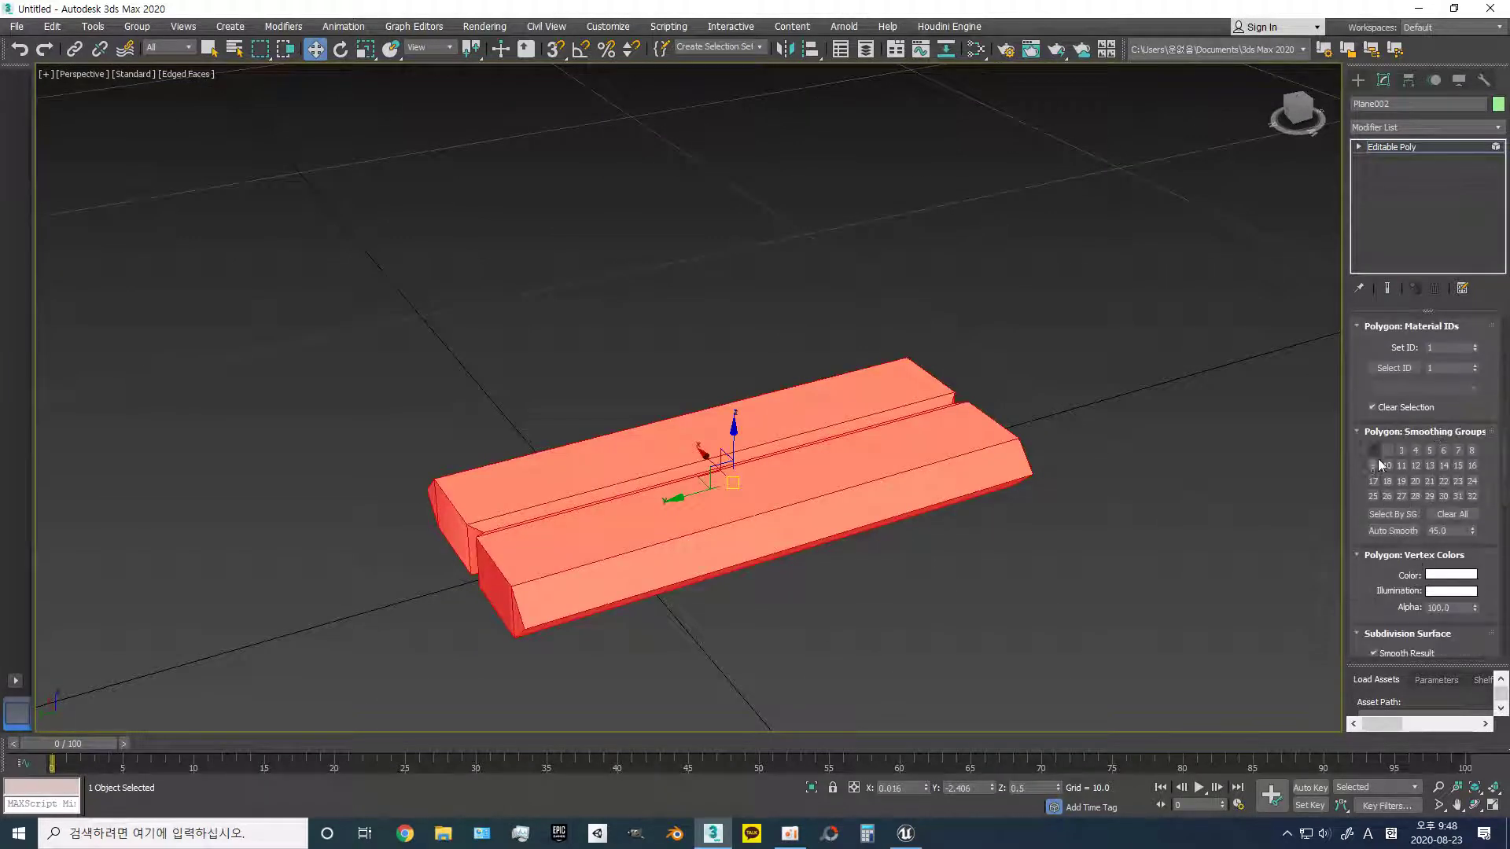
pyautogui.click(1392, 530)
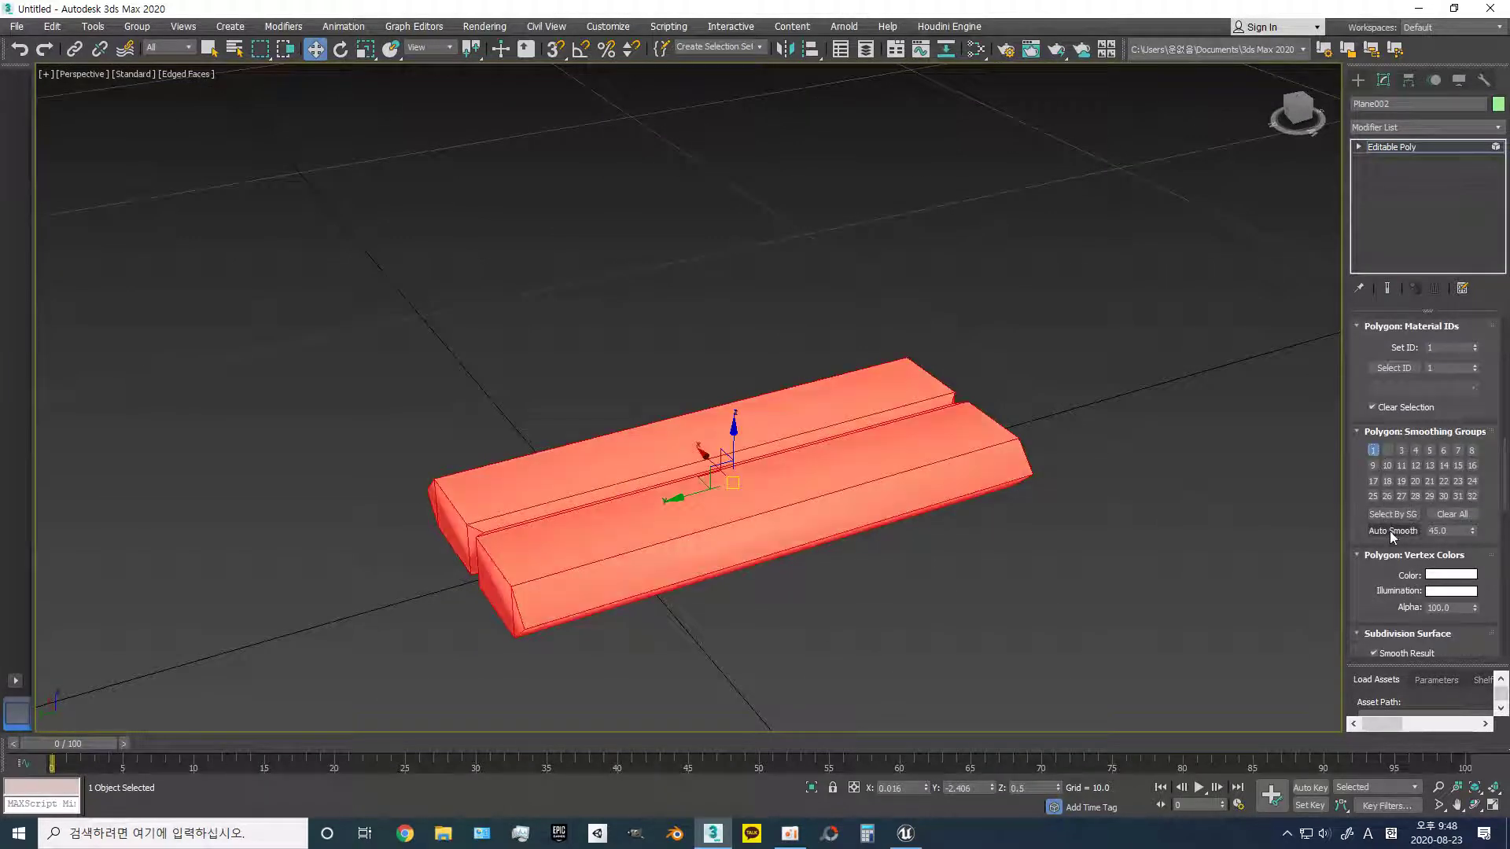
pyautogui.rightClick(844, 452)
pyautogui.click(821, 276)
pyautogui.rightClick(816, 327)
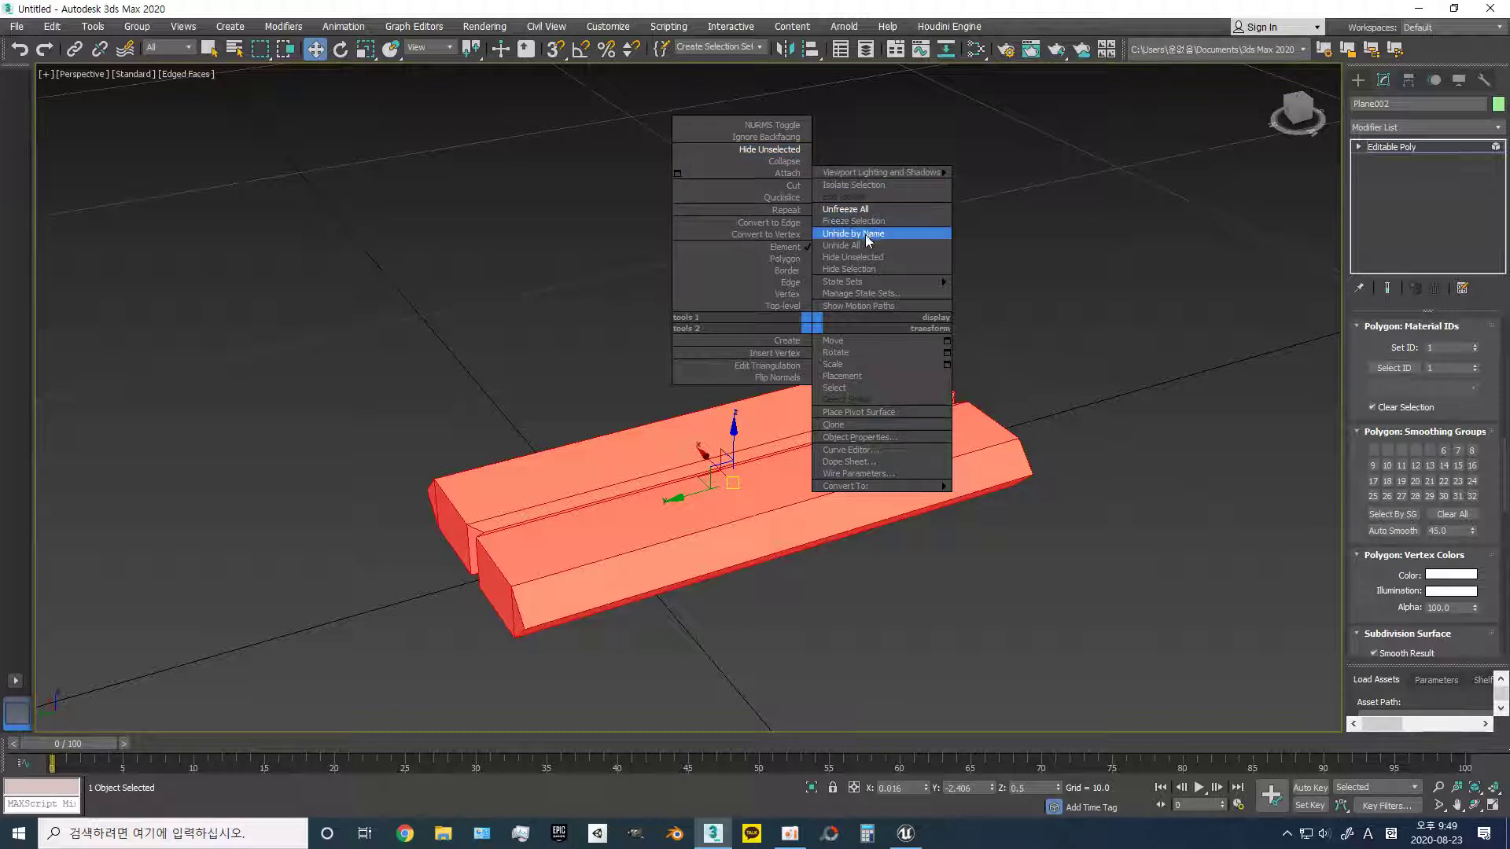
pyautogui.click(857, 257)
# - Unhide all hidden objects from the viewport quad menu
pyautogui.rightClick(922, 295)
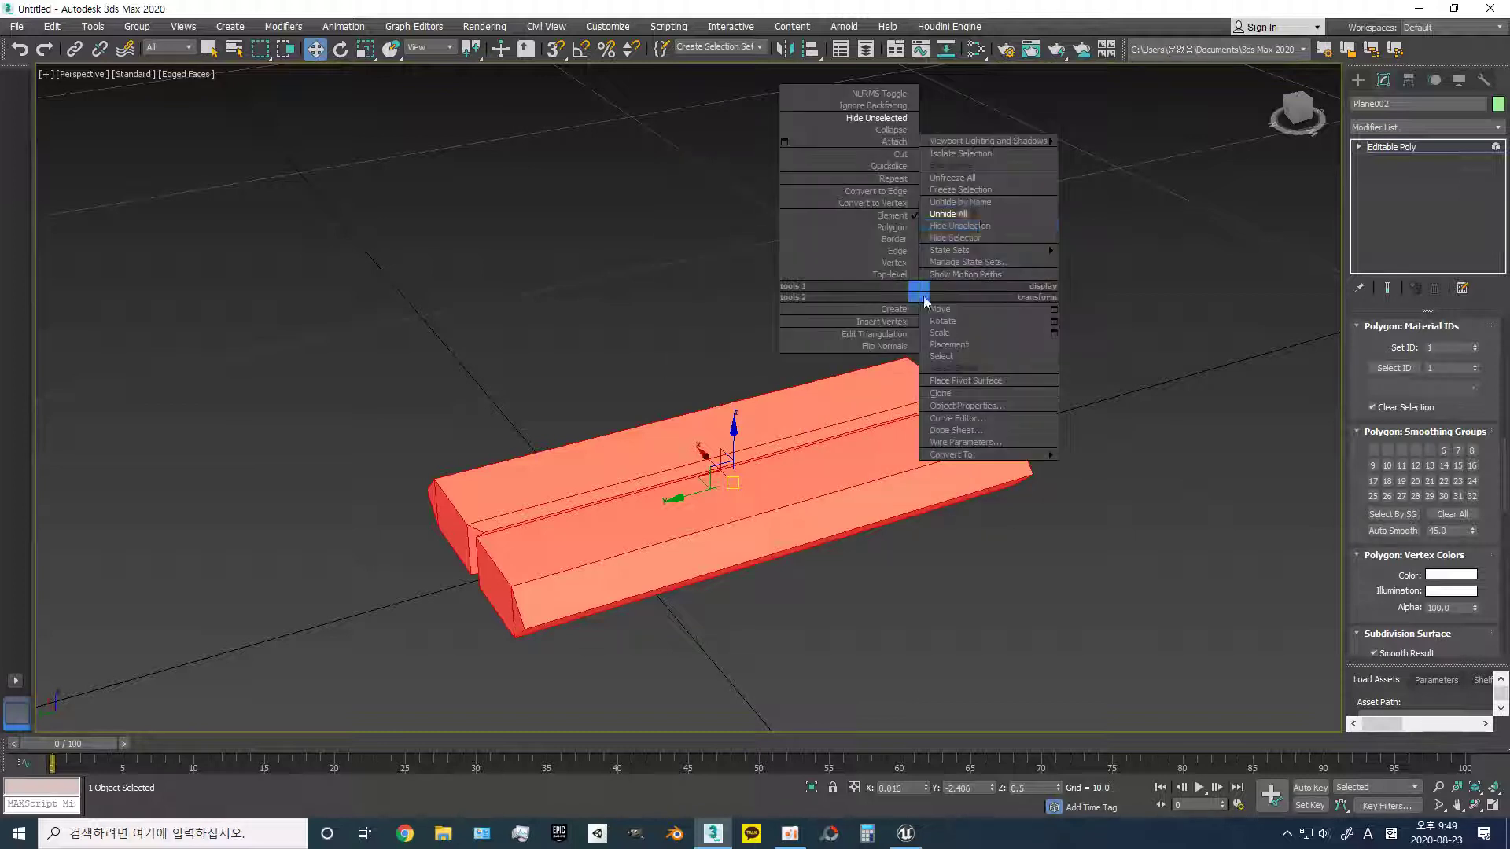
pyautogui.click(978, 230)
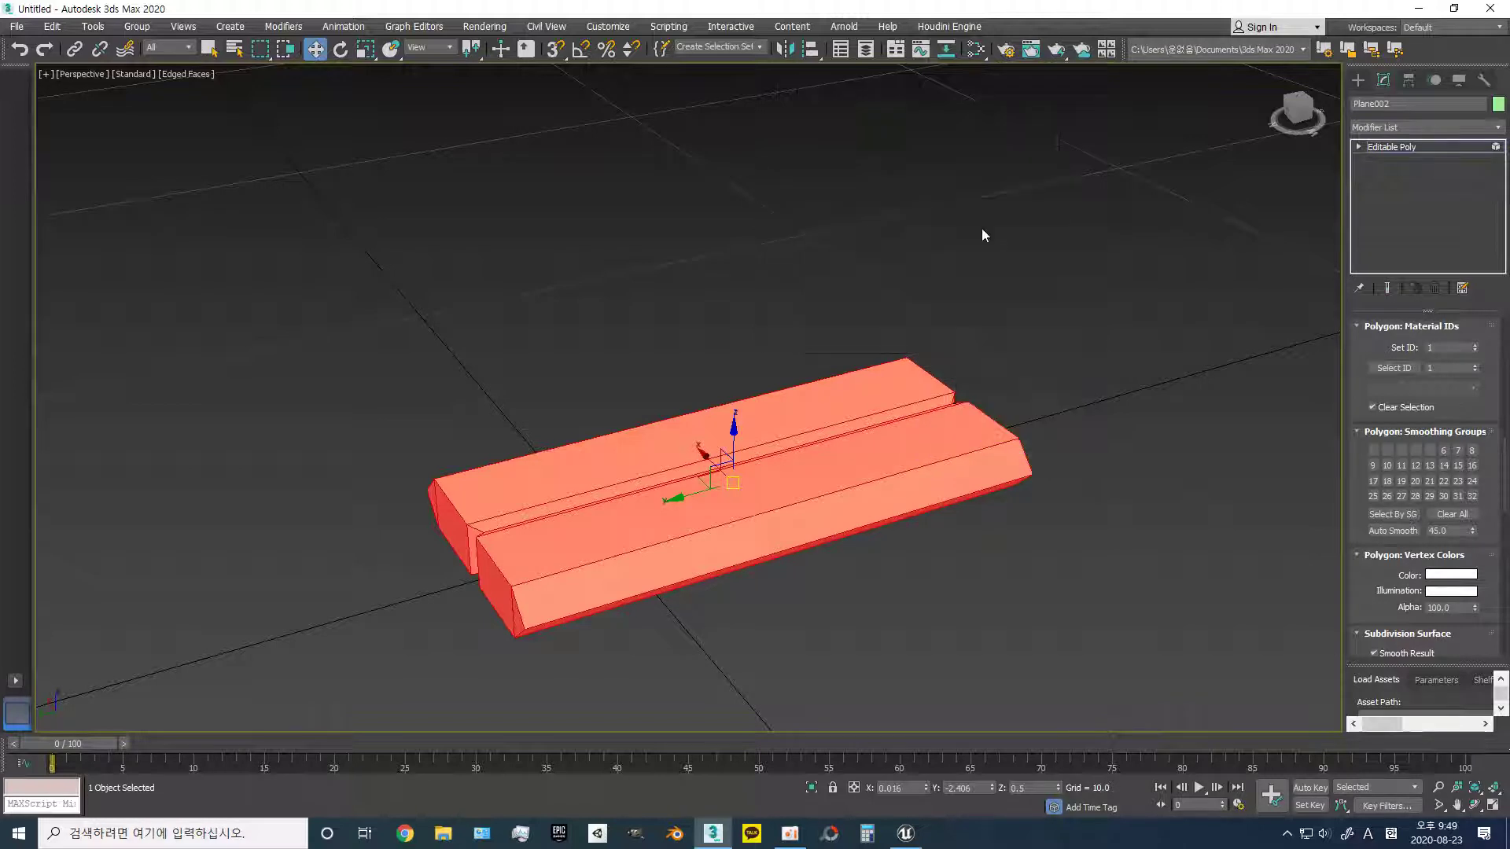
pyautogui.rightClick(961, 228)
pyautogui.click(1006, 158)
pyautogui.rightClick(961, 228)
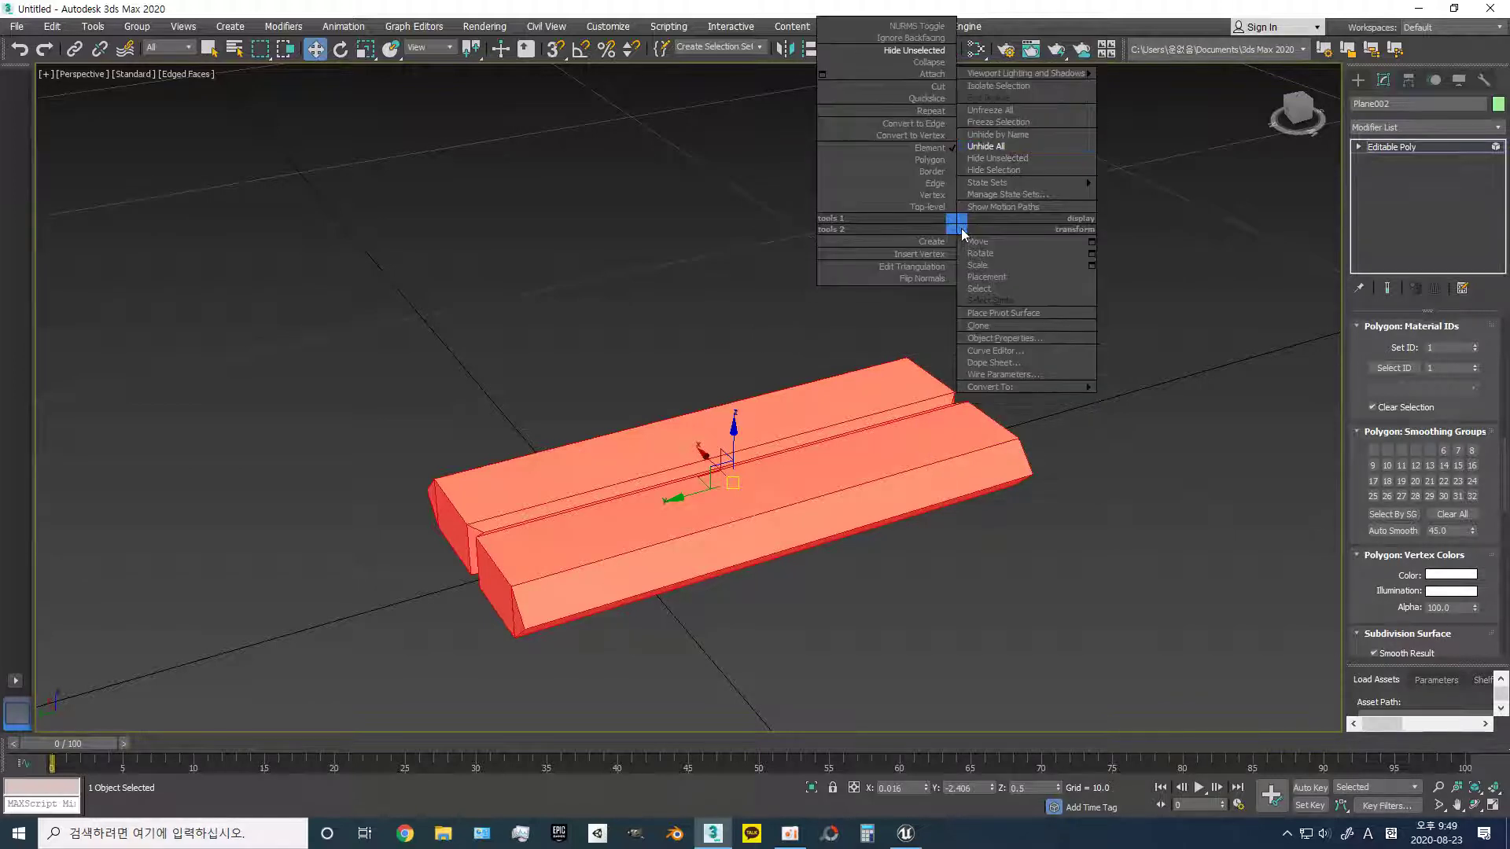
pyautogui.click(1010, 171)
pyautogui.rightClick(899, 304)
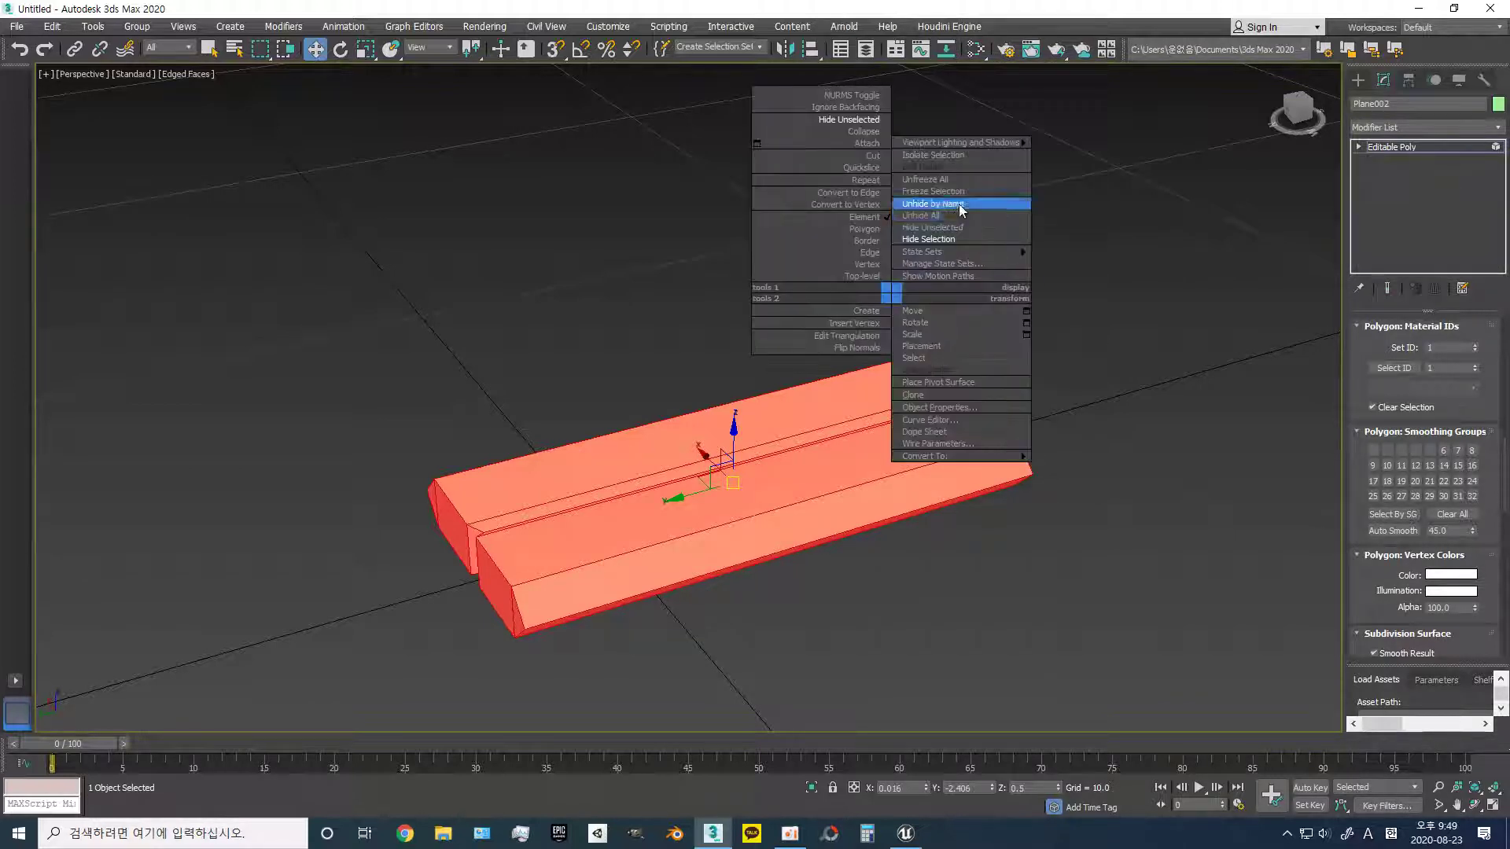
pyautogui.click(950, 210)
# - Frame the green beam and scale it down in Z to a lower height
pyautogui.click(1359, 80)
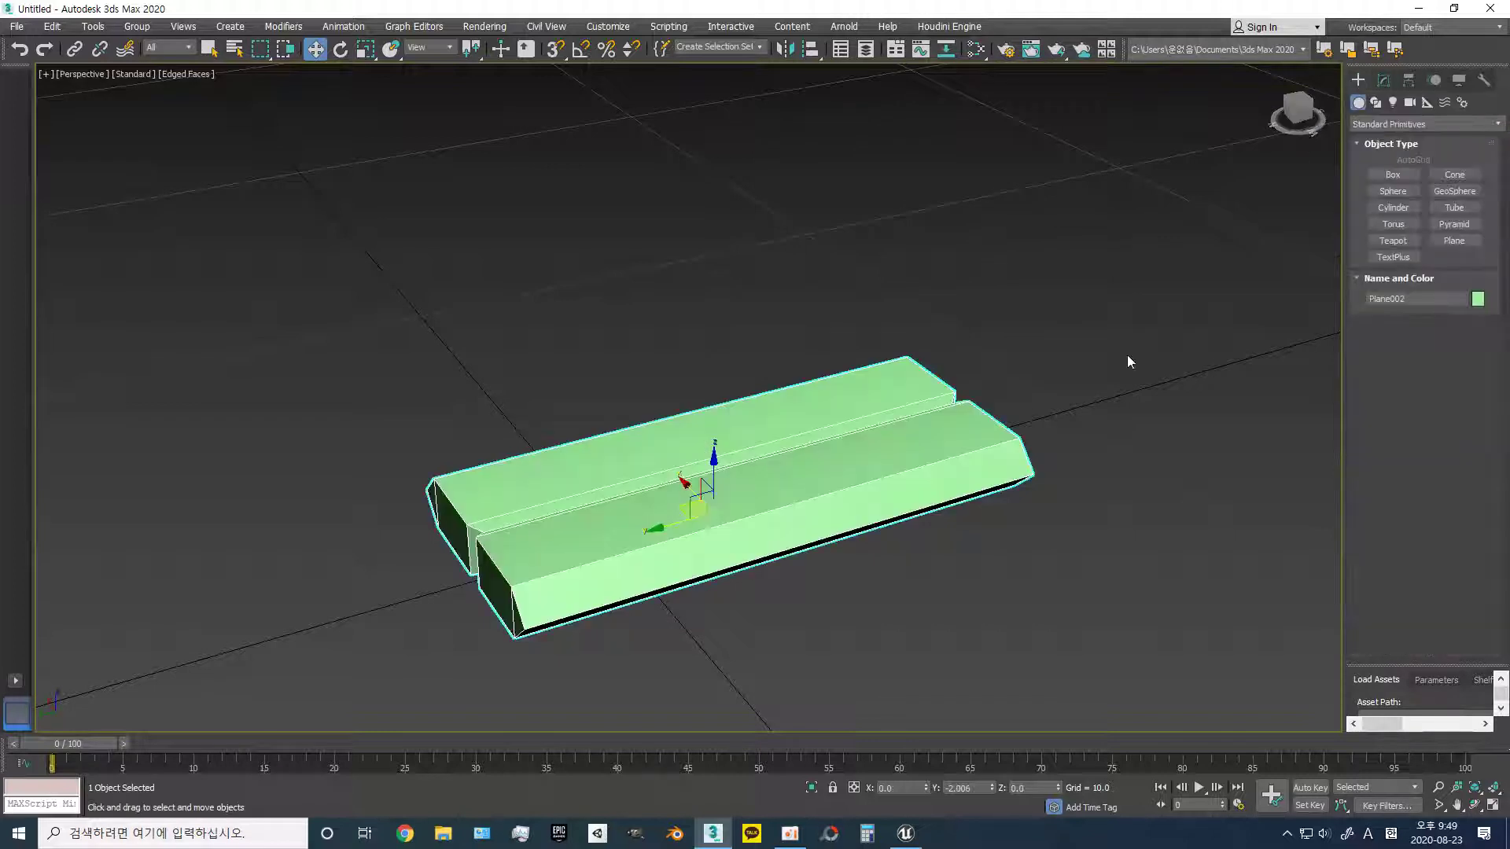
pyautogui.scroll(-5, 892, 466)
pyautogui.press('z')
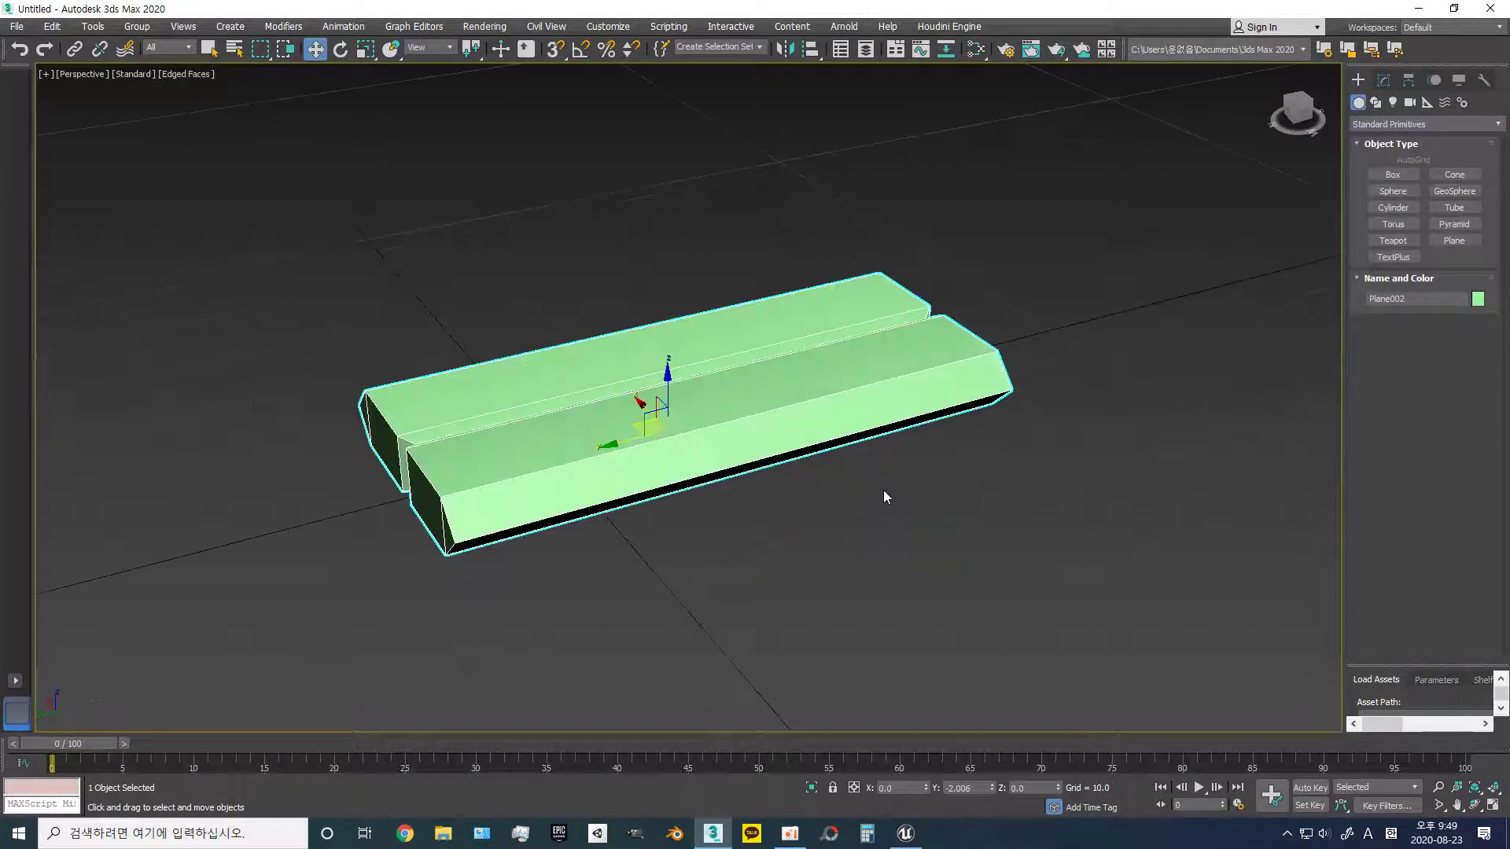
pyautogui.scroll(3, 883, 489)
pyautogui.scroll(-3, 847, 500)
pyautogui.scroll(-3, 822, 492)
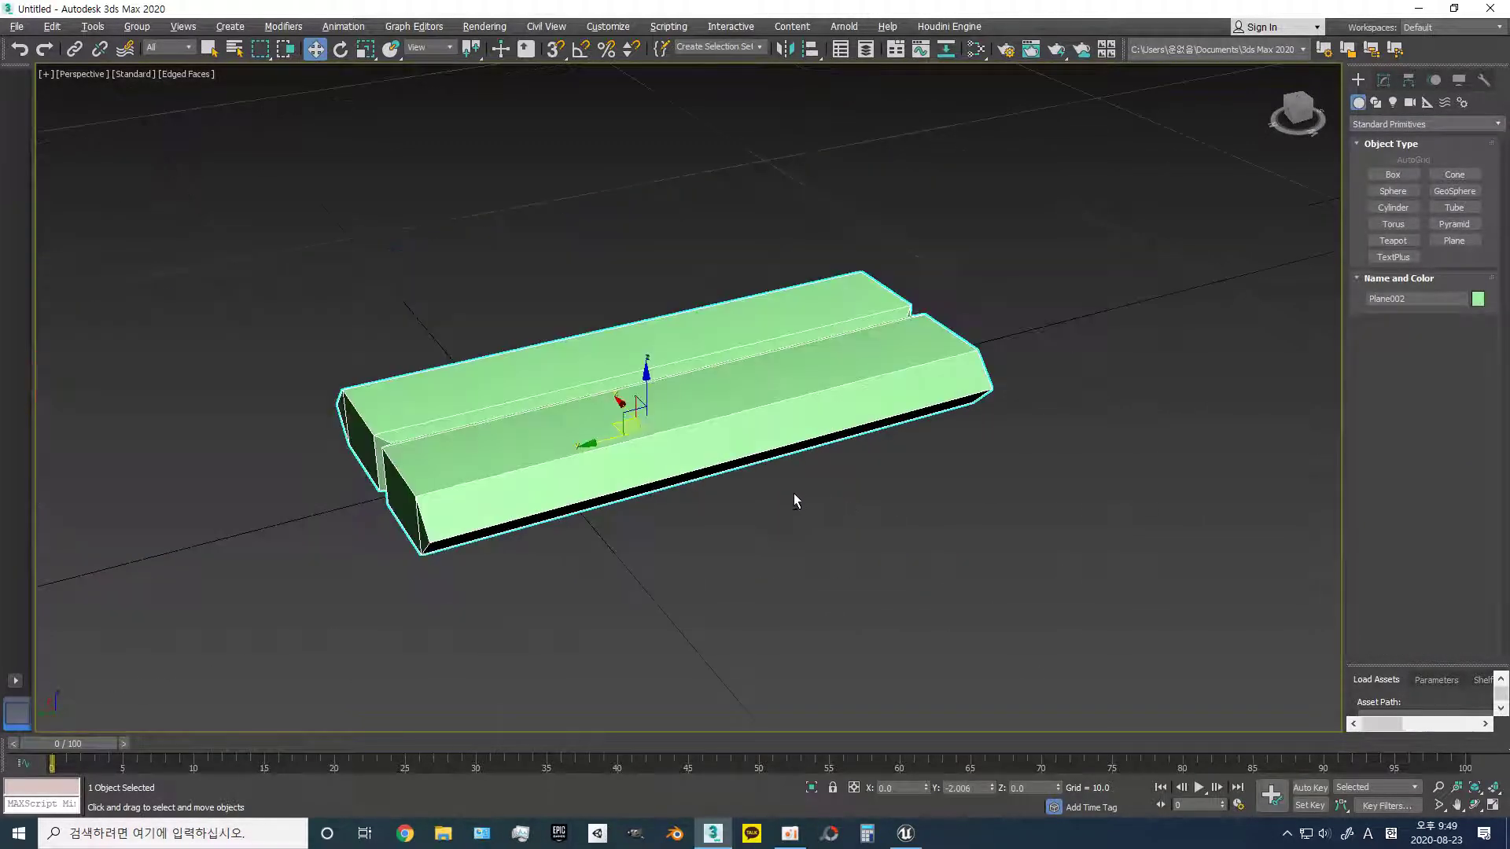
pyautogui.moveTo(794, 493)
pyautogui.keyDown('alt'); pyautogui.mouseDown(button='middle')
pyautogui.moveTo(752, 582)
pyautogui.moveTo(623, 549)
pyautogui.moveTo(682, 537)
pyautogui.moveTo(634, 516)
pyautogui.moveTo(535, 414)
pyautogui.moveTo(522, 340)
pyautogui.moveTo(498, 314)
pyautogui.moveTo(687, 653)
pyautogui.moveTo(556, 502)
pyautogui.moveTo(605, 498)
pyautogui.moveTo(637, 590)
pyautogui.moveTo(482, 563)
pyautogui.moveTo(445, 591)
pyautogui.moveTo(498, 662)
pyautogui.moveTo(626, 589)
pyautogui.moveTo(688, 621)
pyautogui.moveTo(670, 663)
pyautogui.moveTo(779, 526)
pyautogui.moveTo(628, 305)
pyautogui.mouseUp(button='middle'); pyautogui.keyUp('alt')
pyautogui.press('r')
pyautogui.moveTo(614, 331)
pyautogui.mouseDown()
pyautogui.moveTo(621, 472)
pyautogui.moveTo(654, 401)
pyautogui.moveTo(670, 404)
pyautogui.mouseUp()
pyautogui.press('w')
pyautogui.moveTo(671, 404)
pyautogui.keyDown('alt'); pyautogui.mouseDown(button='middle')
pyautogui.moveTo(724, 611)
pyautogui.moveTo(704, 559)
pyautogui.moveTo(669, 545)
pyautogui.mouseUp(button='middle'); pyautogui.keyUp('alt')
# - Scale the beam's four corner vertices to 94% in X to narrow it
pyautogui.press('1')
pyautogui.click(738, 118)
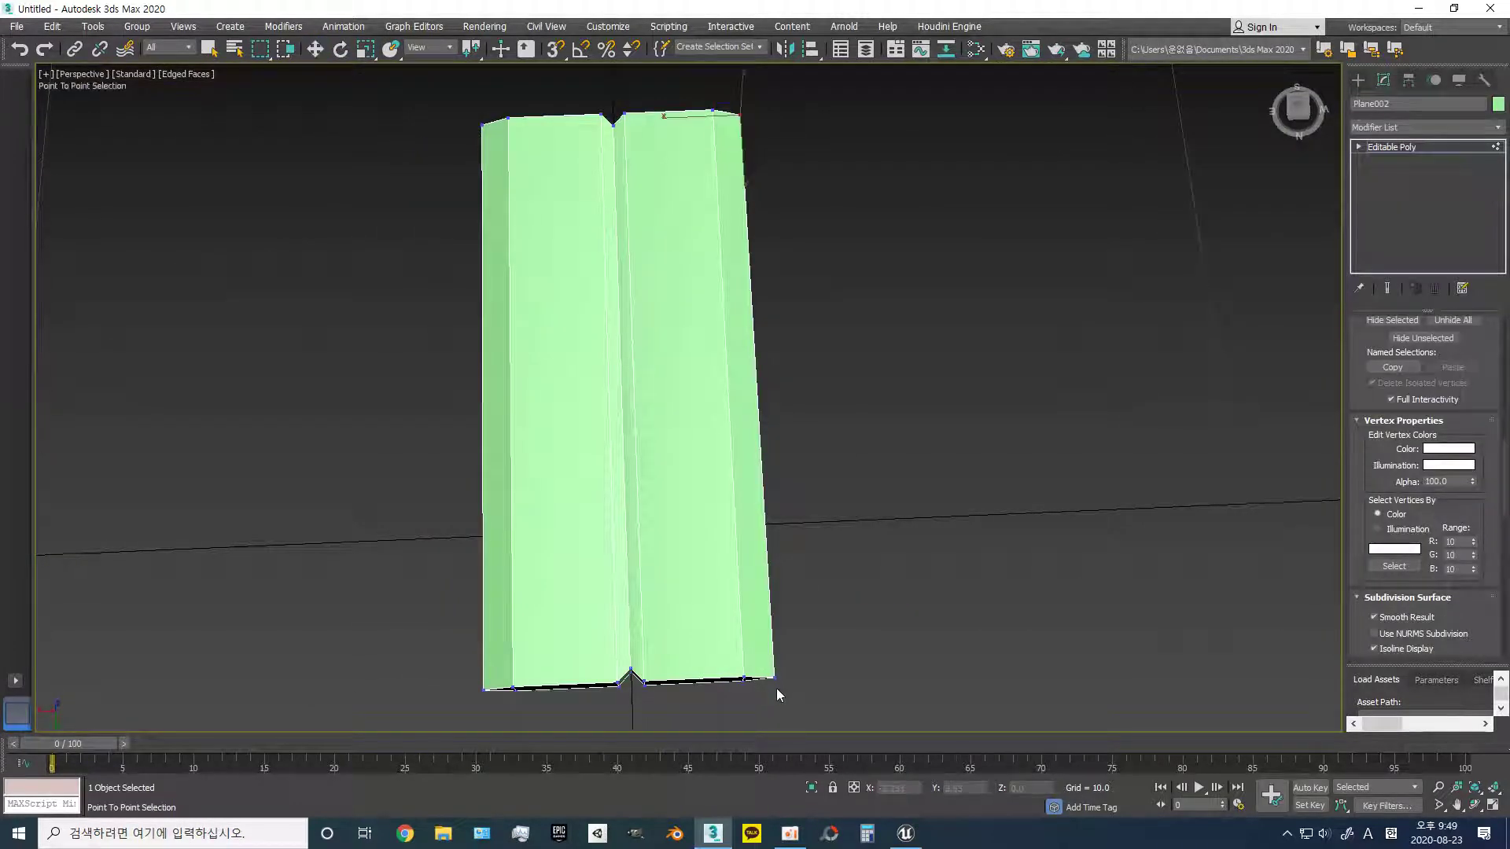
pyautogui.keyDown('ctrl'); pyautogui.moveTo(774, 708); pyautogui.dragTo(772, 706); pyautogui.keyUp('ctrl')
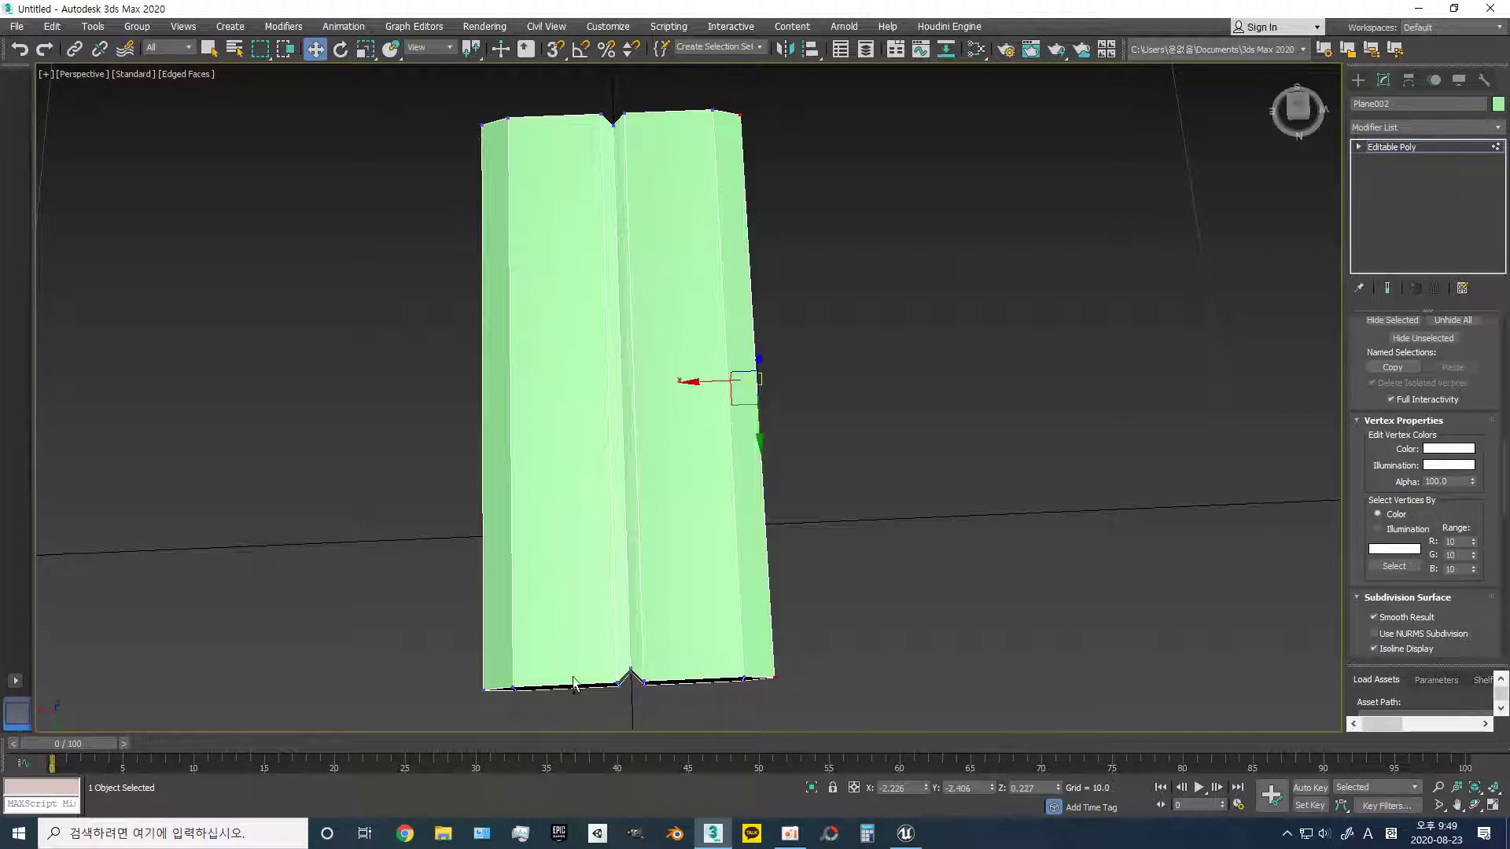
pyautogui.keyDown('ctrl'); pyautogui.moveTo(495, 710); pyautogui.dragTo(495, 708); pyautogui.keyUp('ctrl')
pyautogui.keyDown('ctrl'); pyautogui.moveTo(490, 146); pyautogui.dragTo(489, 145); pyautogui.keyUp('ctrl')
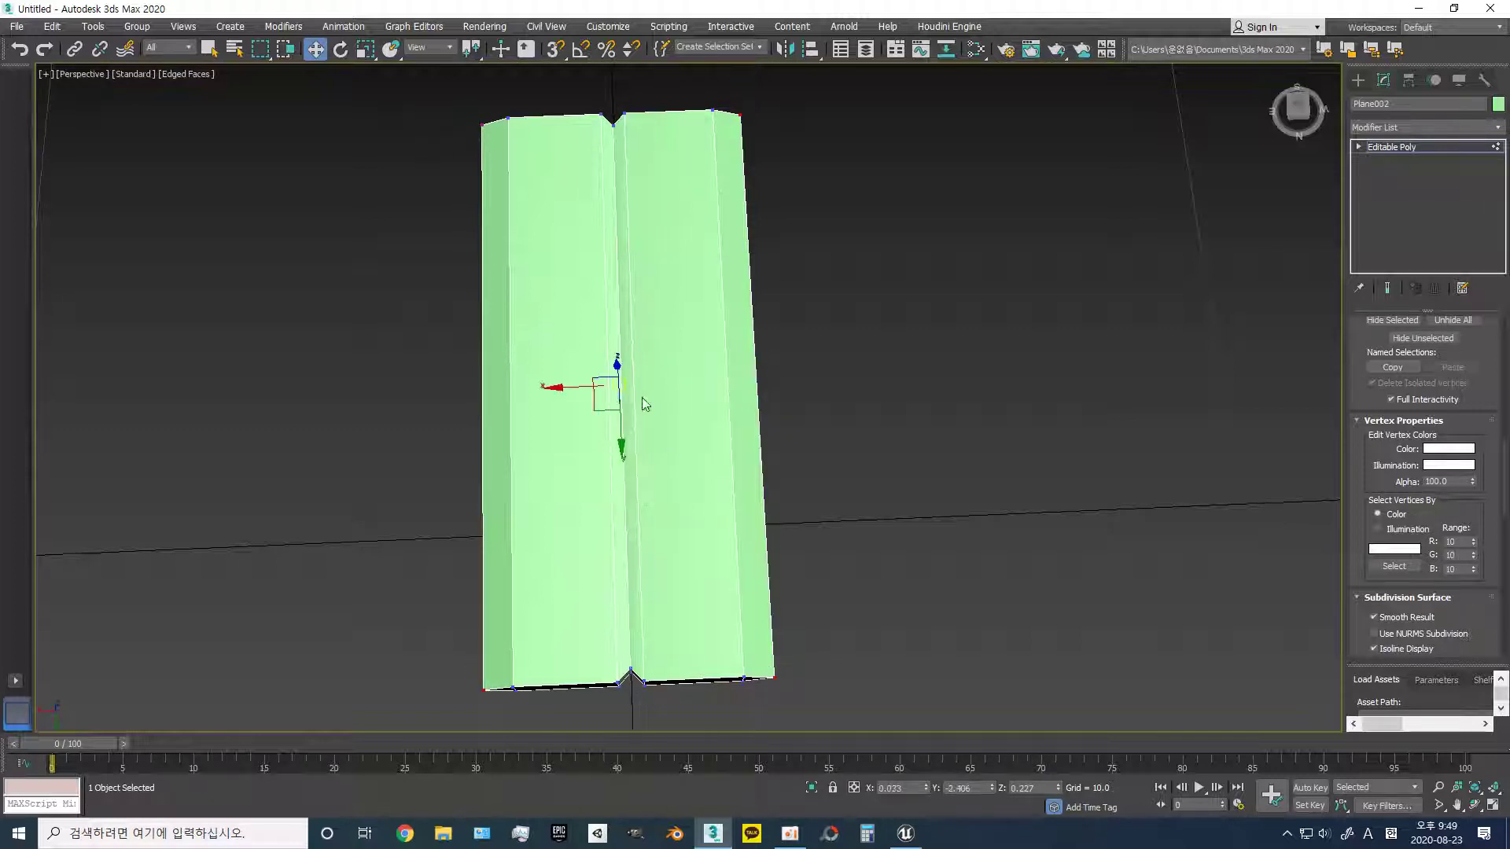
pyautogui.press('r')
pyautogui.moveTo(550, 388); pyautogui.dragTo(549, 391)
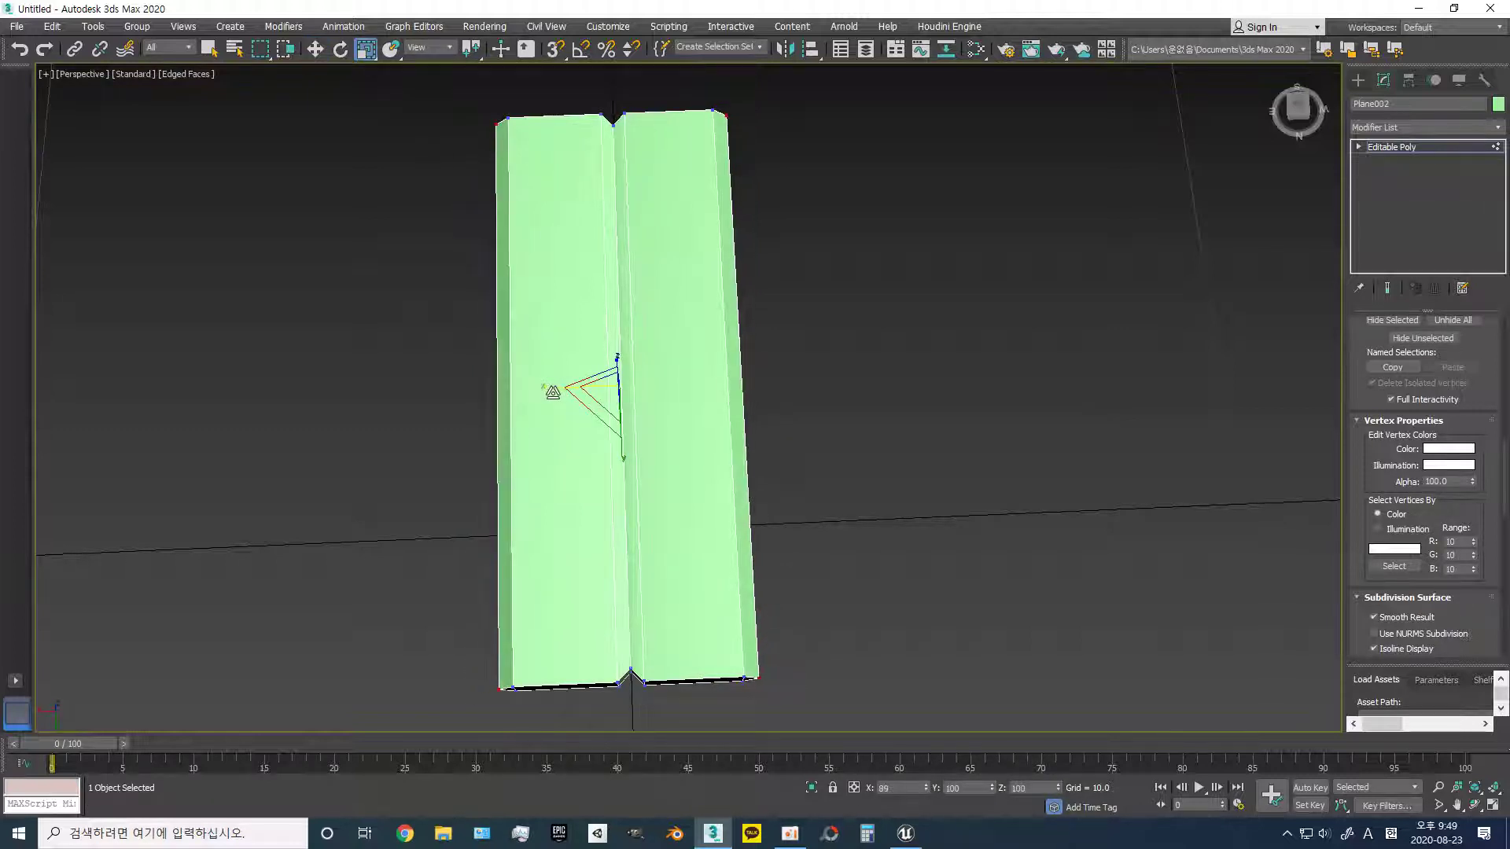
pyautogui.press('w')
pyautogui.moveTo(566, 513)
pyautogui.keyDown('alt'); pyautogui.mouseDown(button='middle')
pyautogui.moveTo(555, 314)
pyautogui.moveTo(537, 369)
pyautogui.moveTo(613, 440)
pyautogui.moveTo(634, 499)
pyautogui.moveTo(579, 590)
pyautogui.moveTo(809, 556)
pyautogui.moveTo(869, 576)
pyautogui.mouseUp(button='middle'); pyautogui.keyUp('alt')
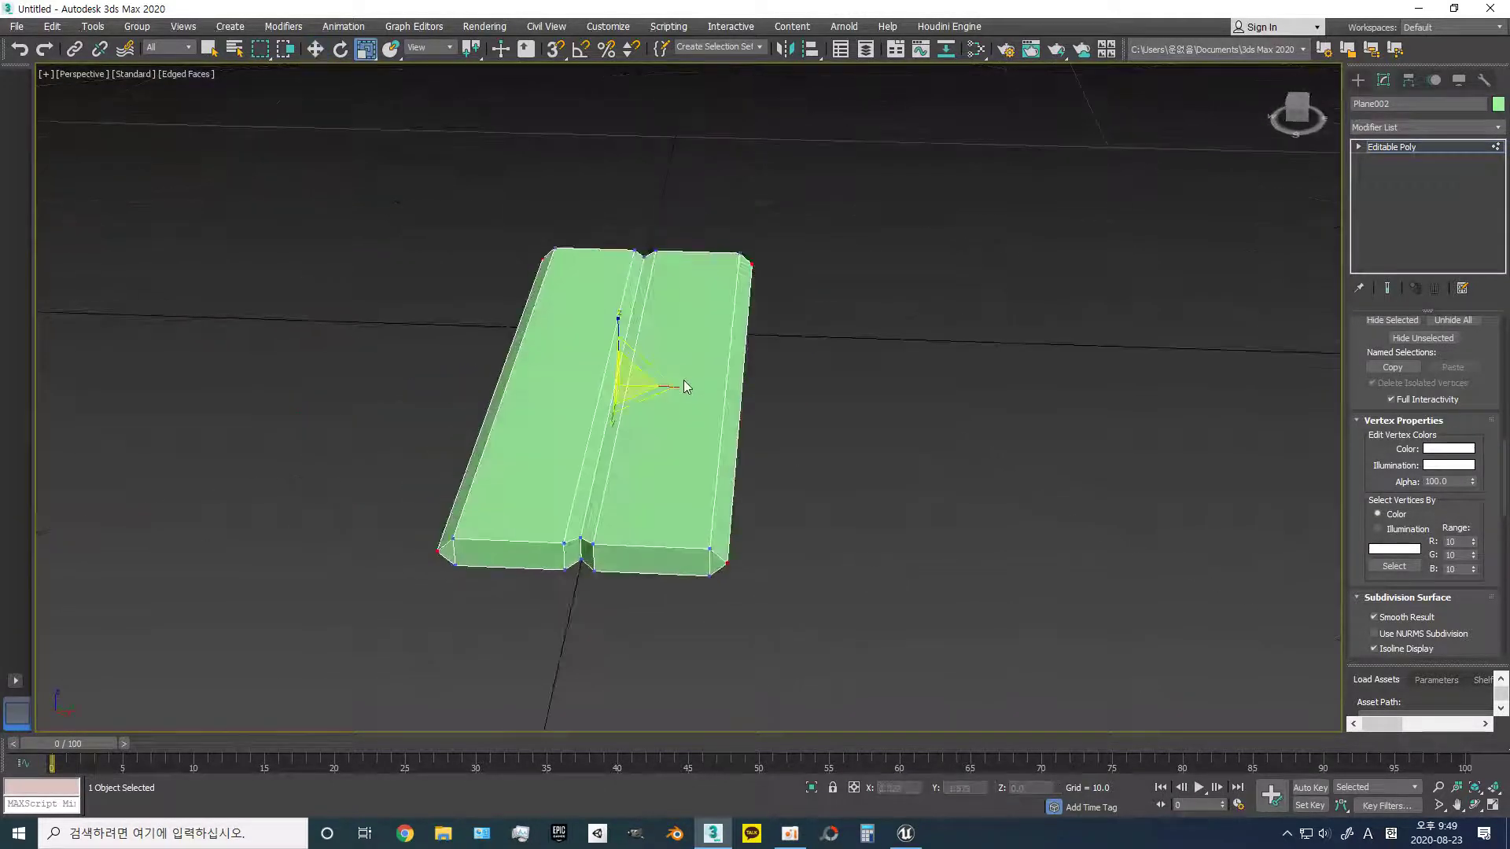
pyautogui.click(1358, 80)
# - Create a 5×5 plane in front of the beam and move it to X 2.5
pyautogui.click(1454, 240)
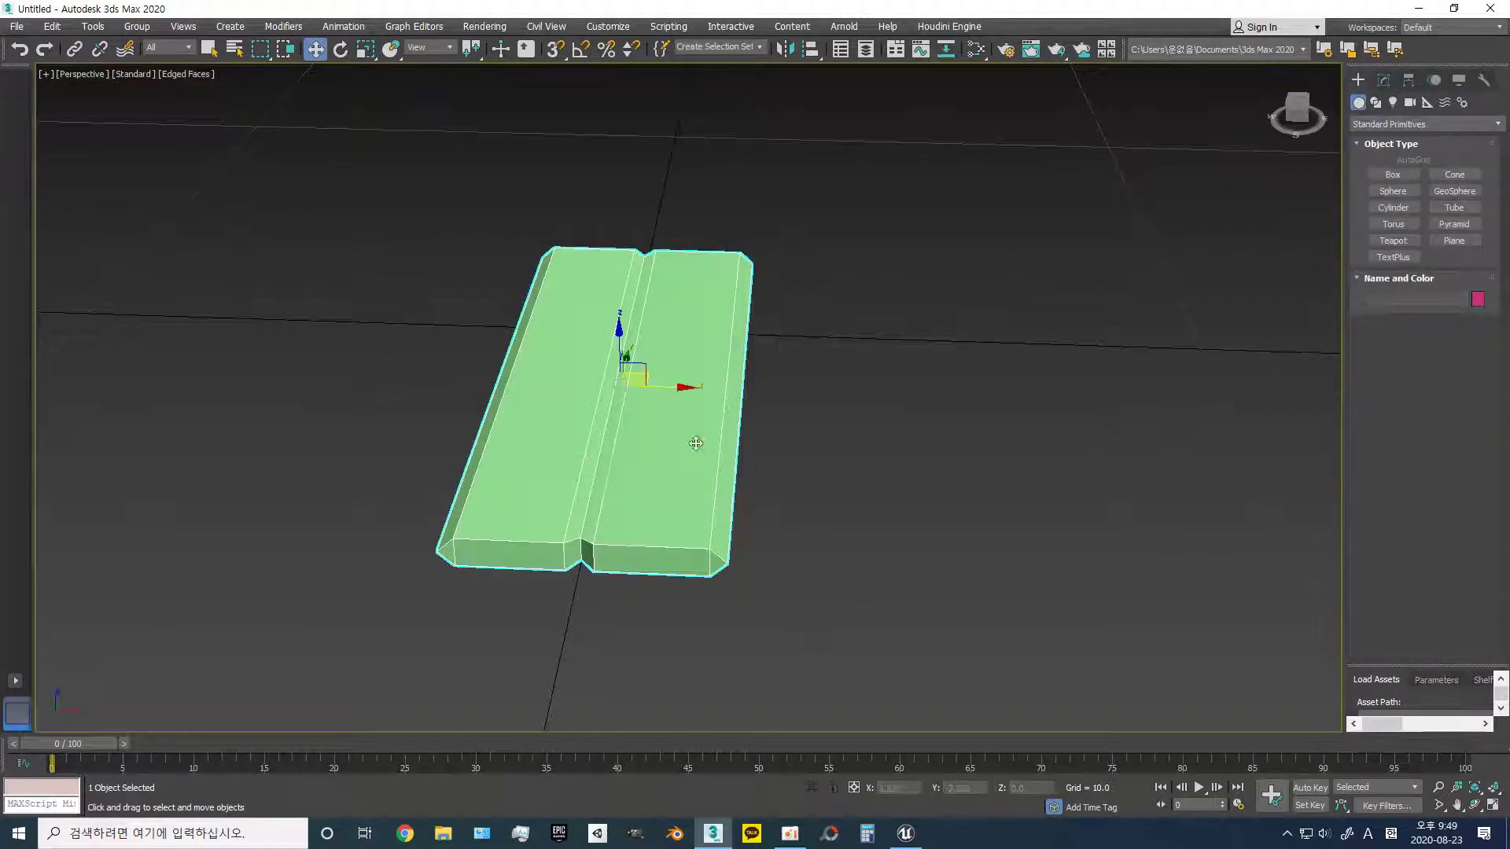
pyautogui.moveTo(411, 621); pyautogui.dragTo(727, 713)
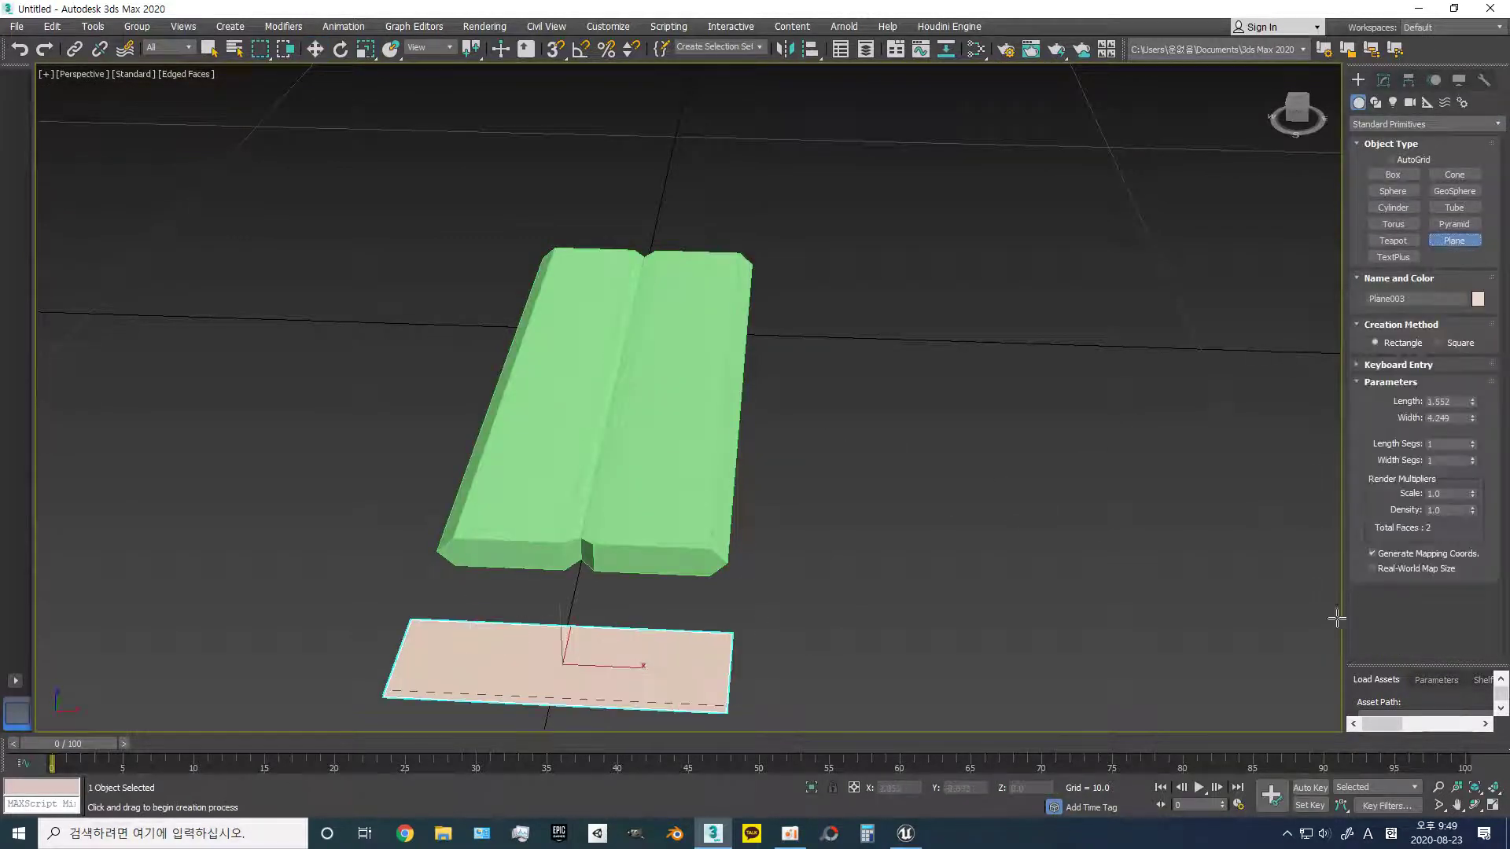
pyautogui.write('5')
pyautogui.press('Tab')
pyautogui.write('5')
pyautogui.press('Return')
pyautogui.write('w')
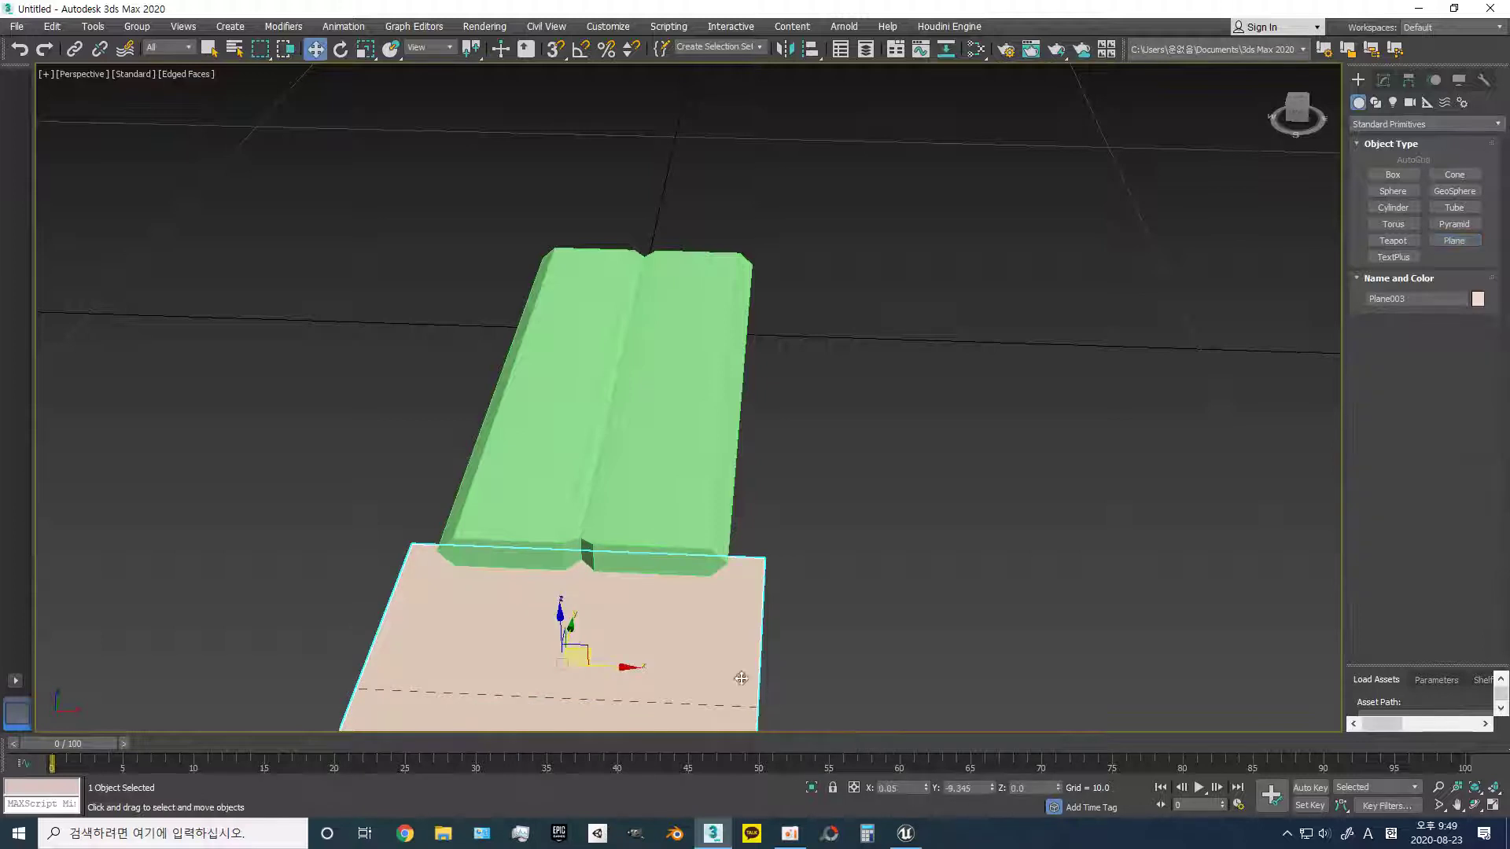
pyautogui.write('2.5')
pyautogui.press('Return')
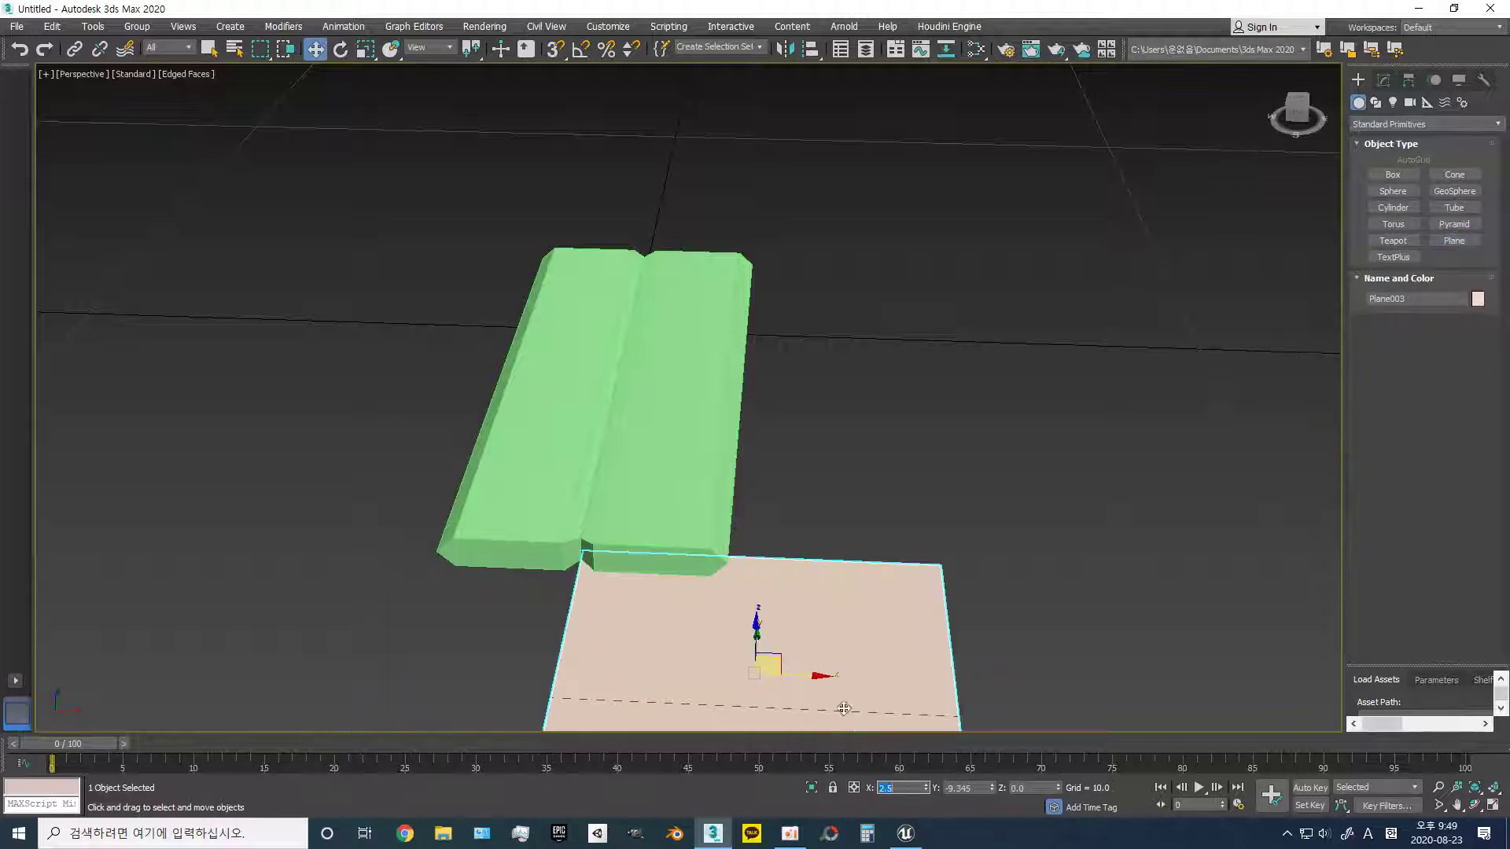
# - Squash the plane into a strip against the beam end and convert it to Editable Poly
pyautogui.moveTo(912, 692)
pyautogui.keyDown('alt'); pyautogui.mouseDown(button='middle')
pyautogui.moveTo(829, 691)
pyautogui.moveTo(790, 605)
pyautogui.moveTo(790, 542)
pyautogui.mouseUp(button='middle'); pyautogui.keyUp('alt')
pyautogui.press('r')
pyautogui.press('w')
pyautogui.moveTo(788, 511)
pyautogui.mouseDown()
pyautogui.moveTo(810, 533)
pyautogui.moveTo(780, 404)
pyautogui.mouseUp()
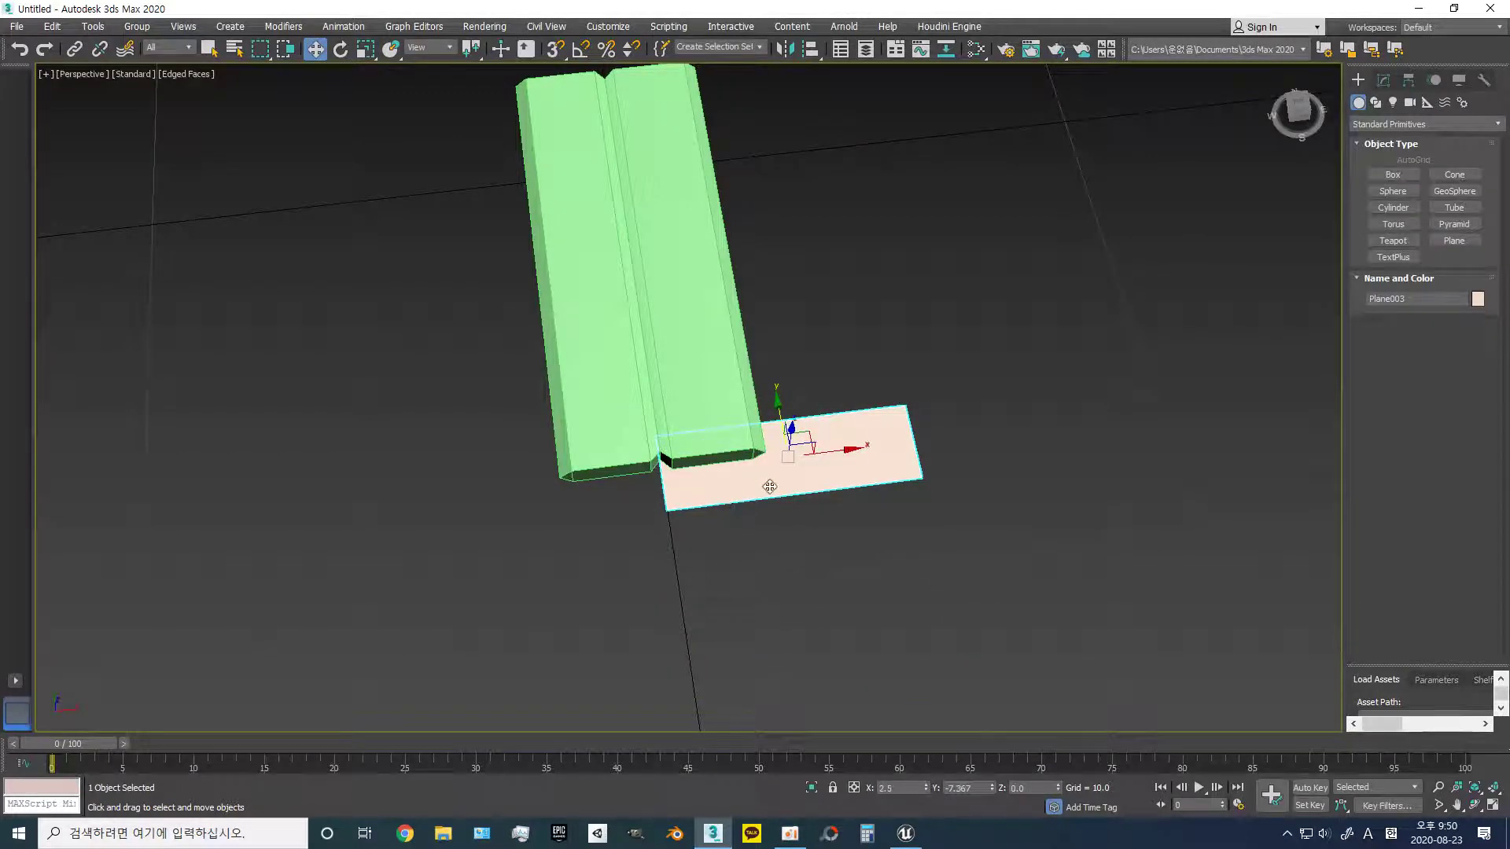
pyautogui.rightClick(903, 458)
pyautogui.click(1046, 622)
# - Shorten the plate by moving its right edge, then scale its right-end vertices to taper it
pyautogui.press('2')
pyautogui.click(920, 456)
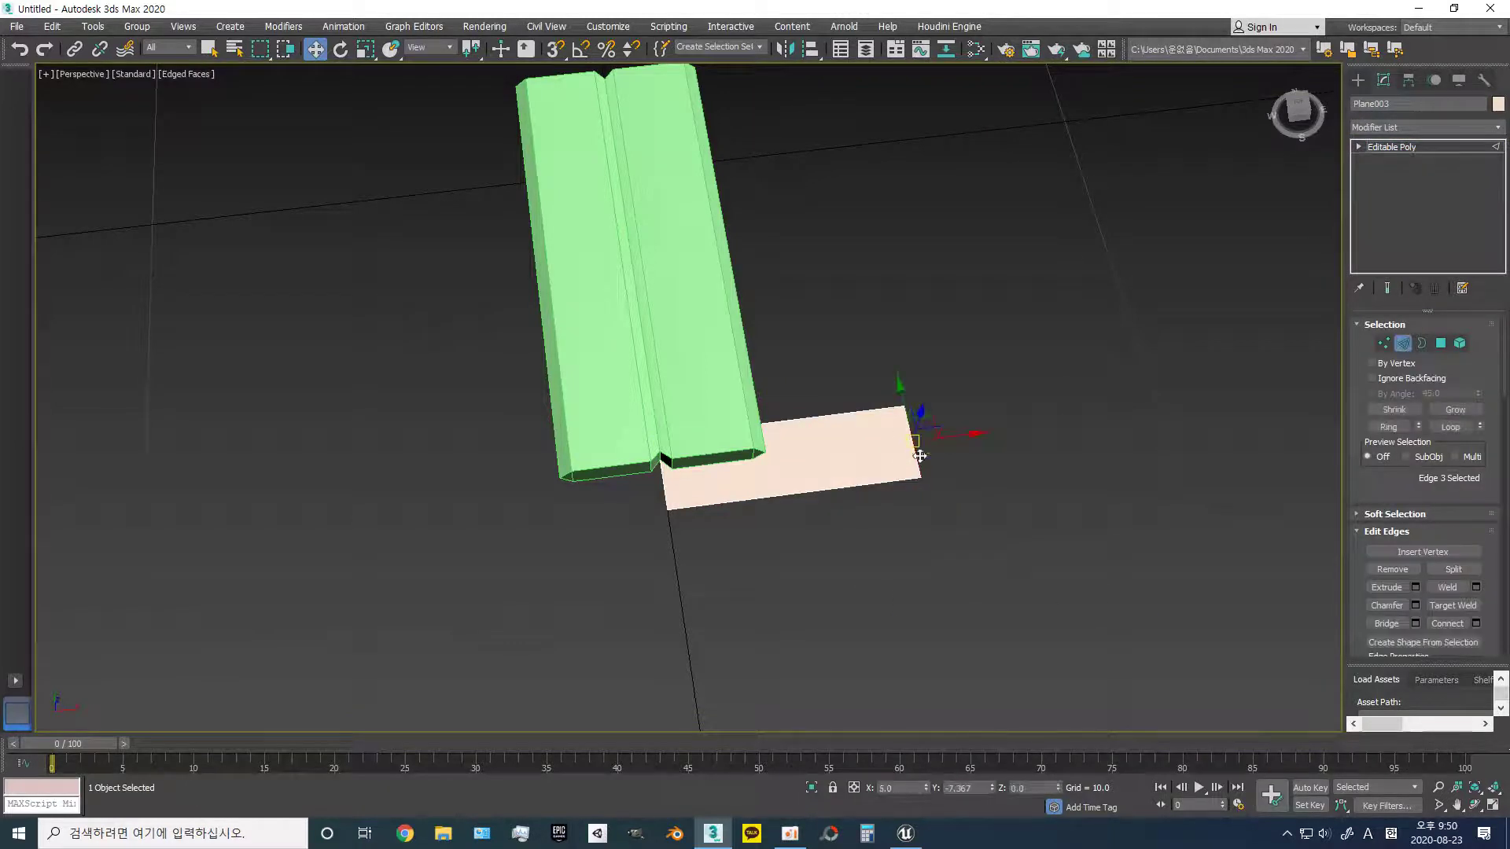
pyautogui.moveTo(963, 434)
pyautogui.mouseDown()
pyautogui.moveTo(755, 471)
pyautogui.moveTo(934, 448)
pyautogui.mouseUp()
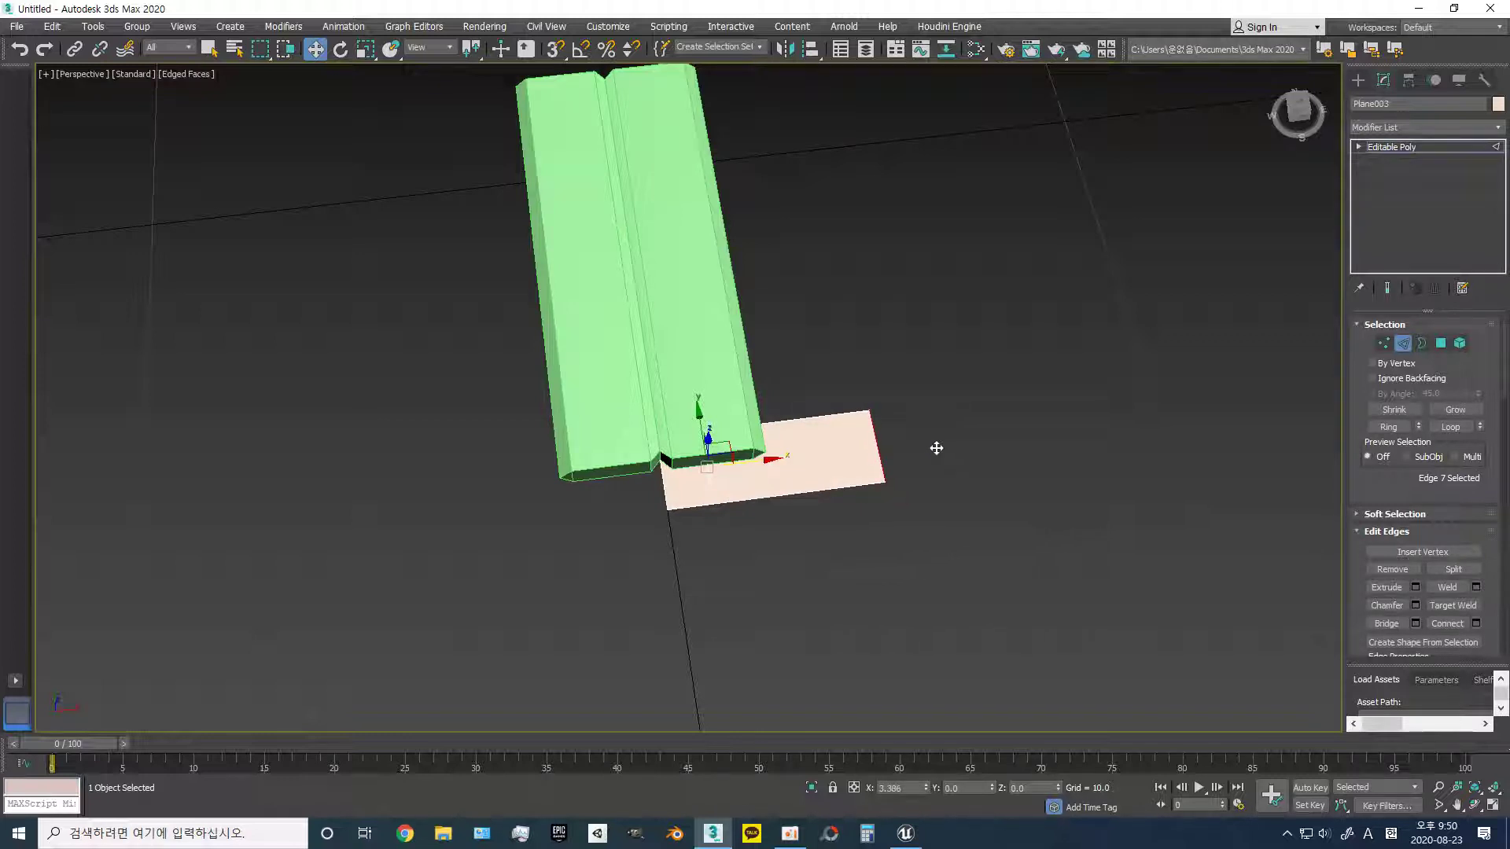
pyautogui.press('1')
pyautogui.moveTo(857, 393)
pyautogui.mouseDown()
pyautogui.moveTo(900, 511)
pyautogui.moveTo(886, 468)
pyautogui.mouseUp()
pyautogui.press('r')
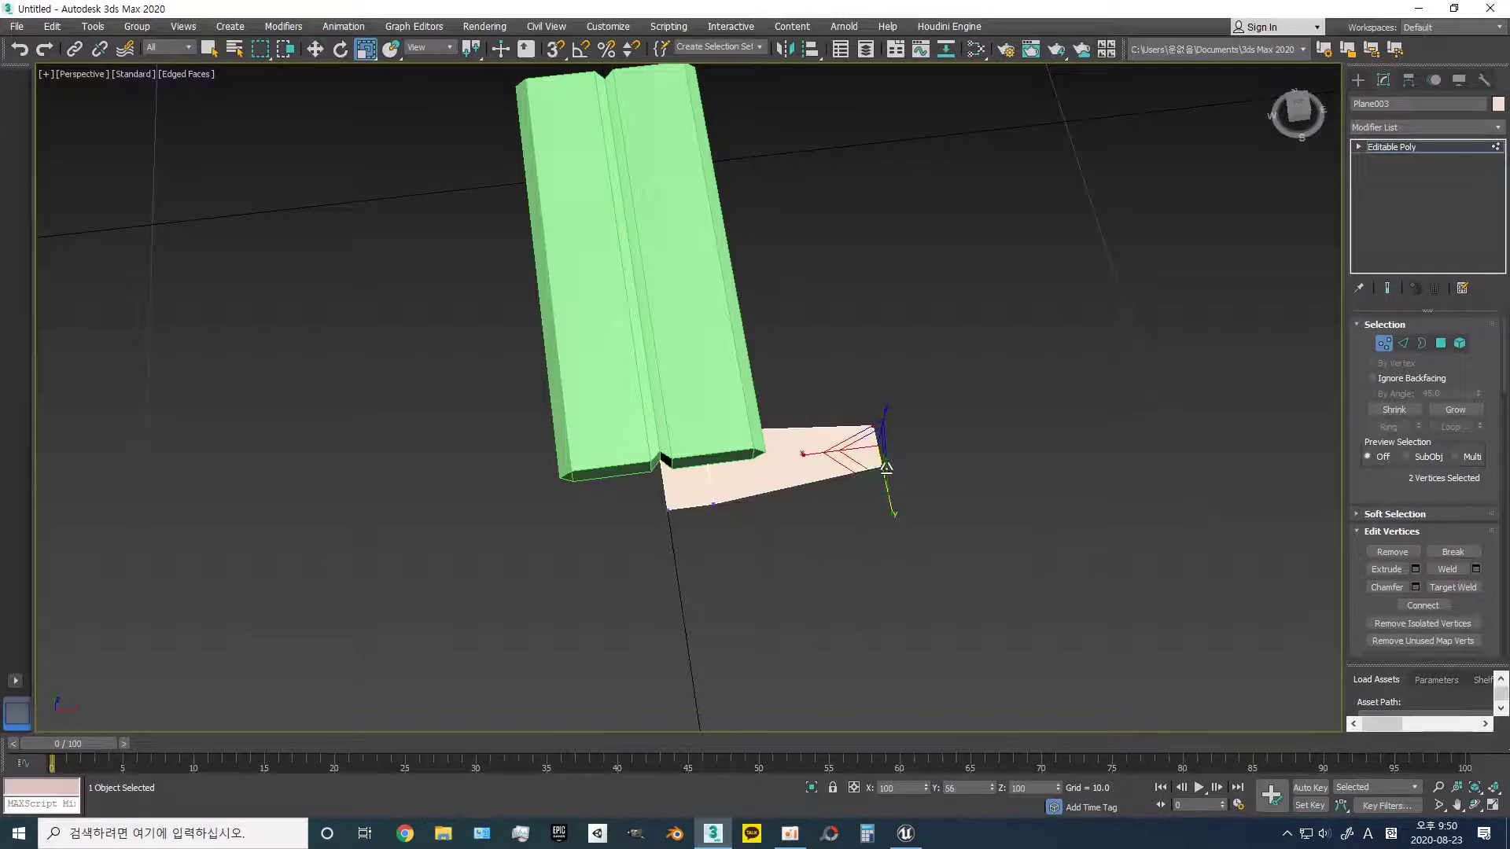
pyautogui.moveTo(886, 468); pyautogui.dragTo(890, 486)
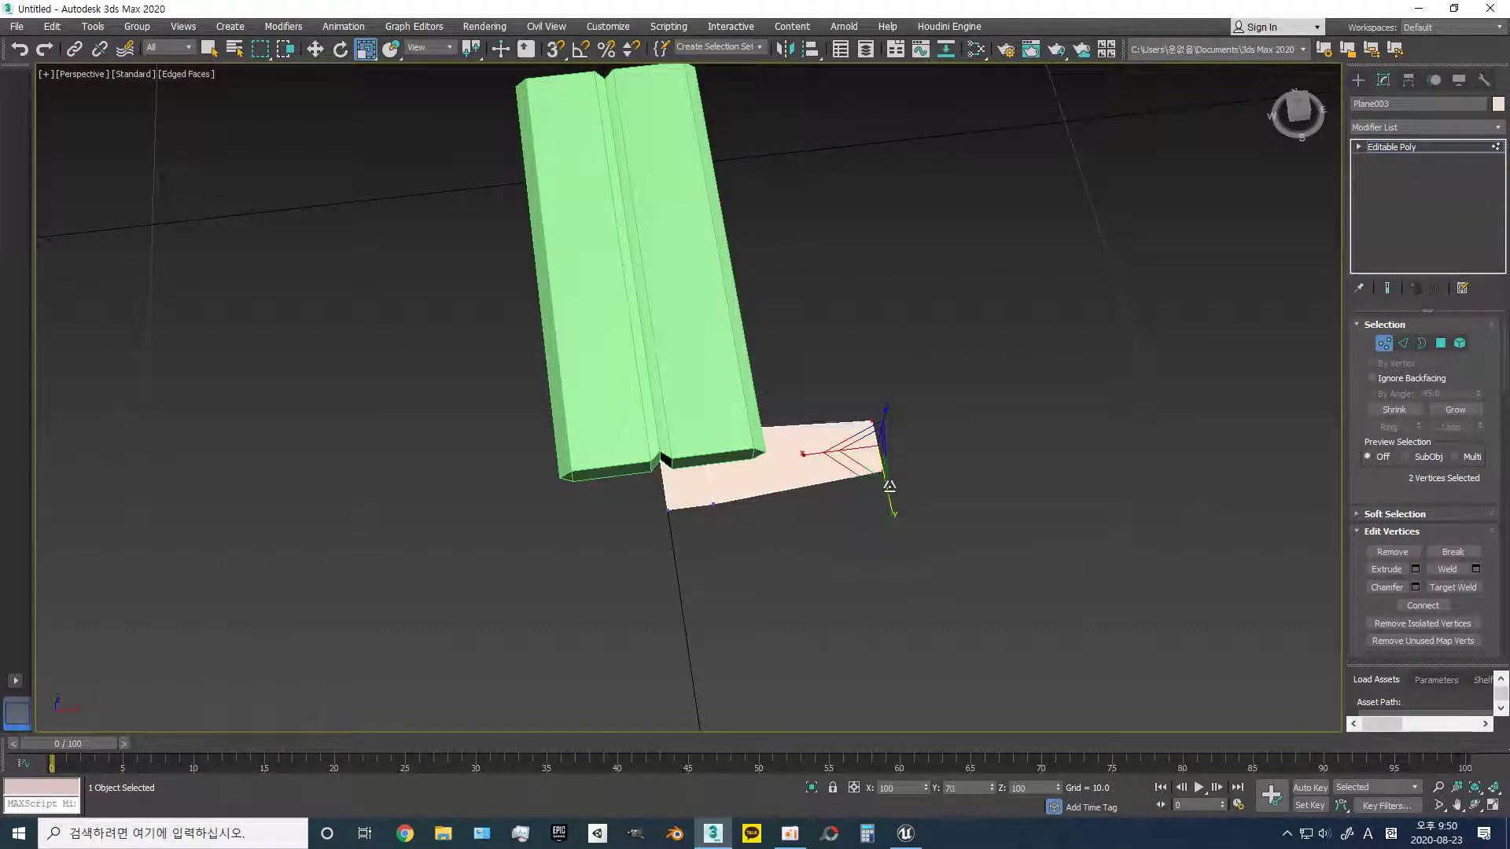
pyautogui.click(832, 602)
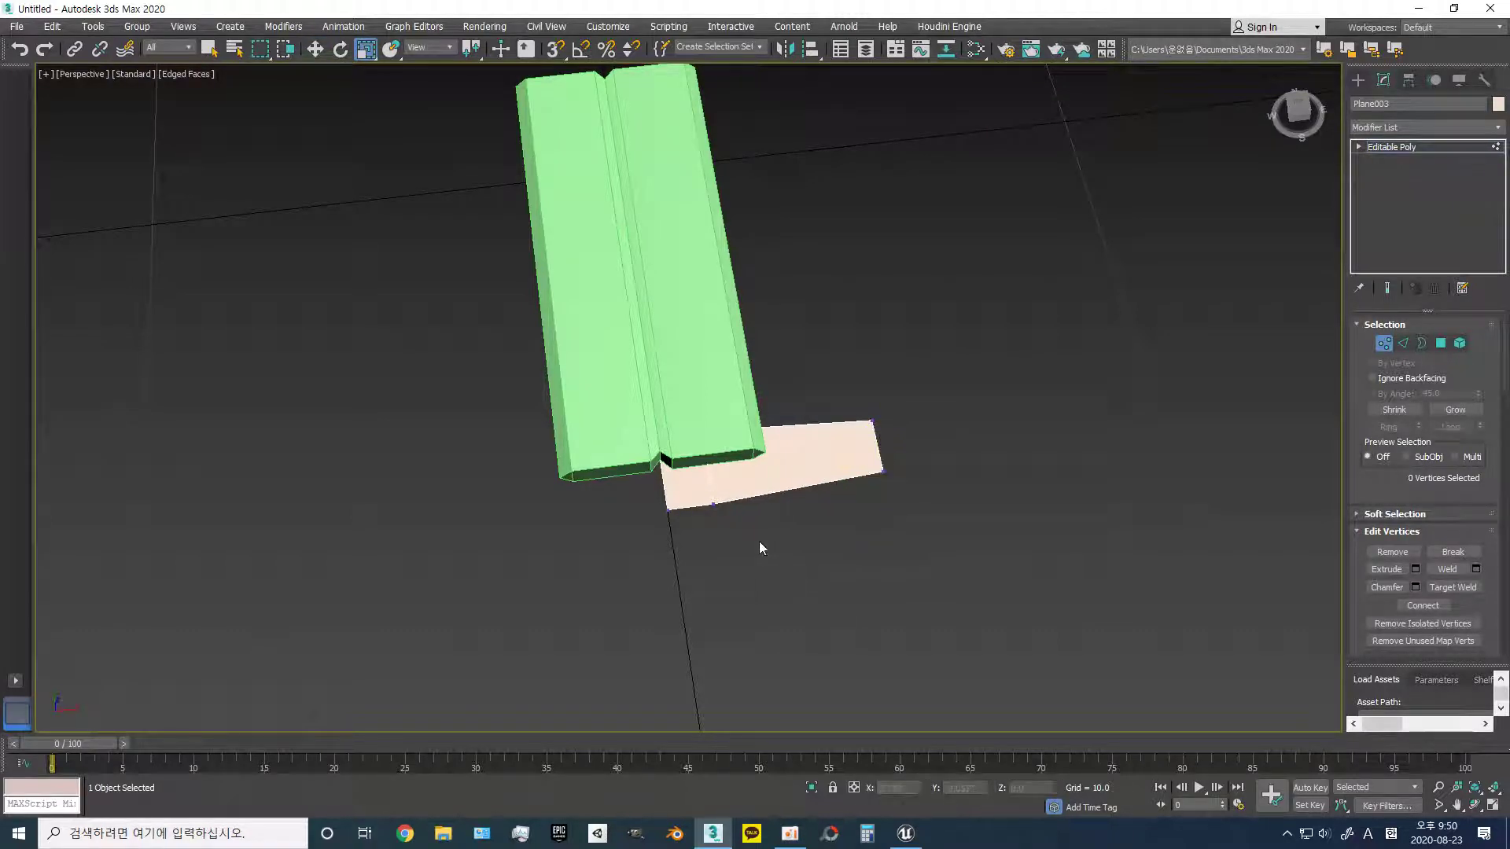
# - Add a Shell modifier to the plate, then undo it
pyautogui.click(1394, 126)
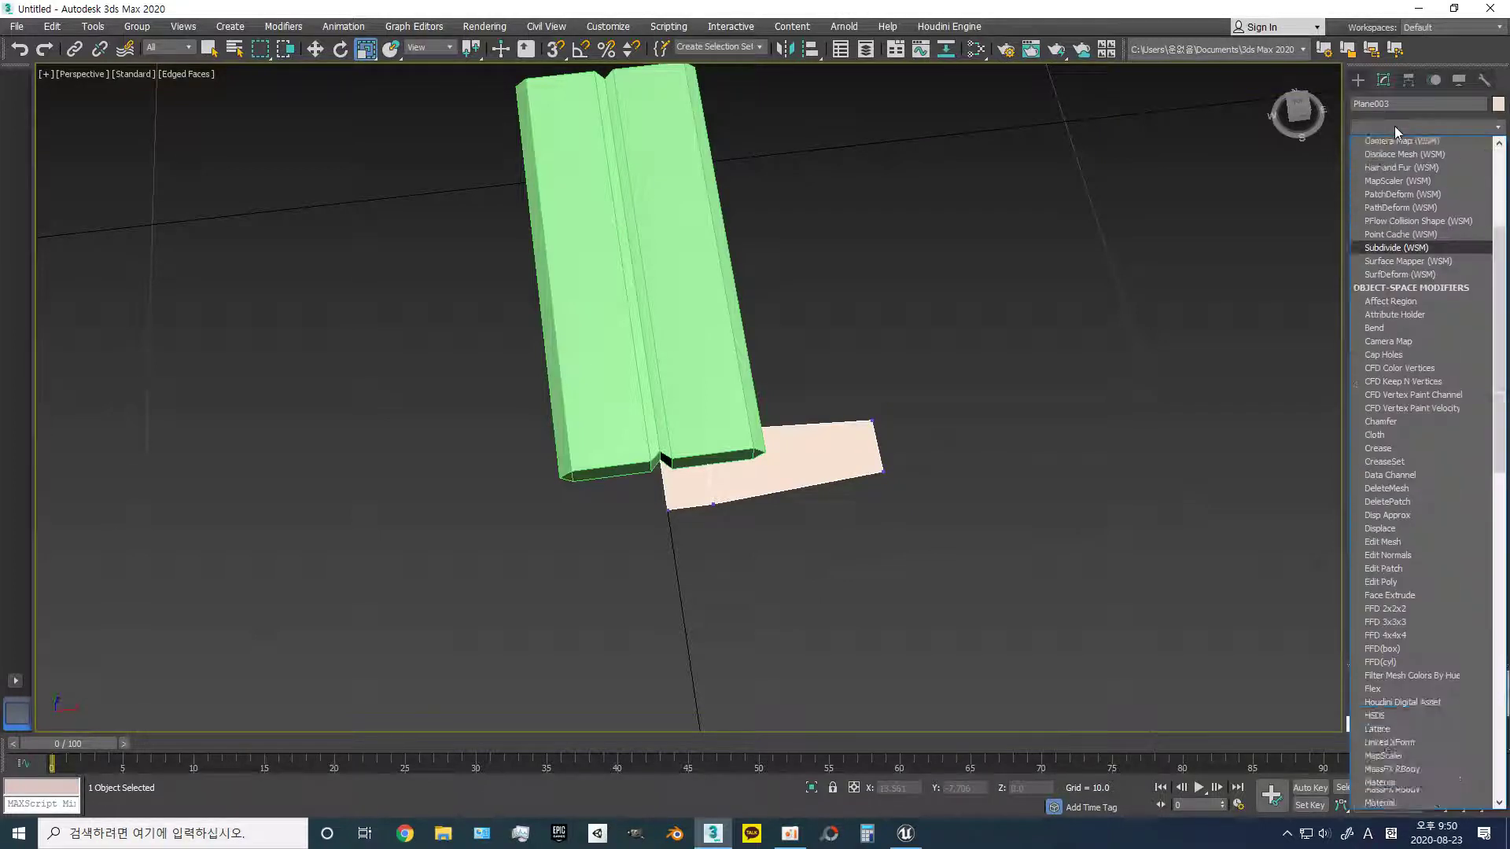
pyautogui.write('shell')
pyautogui.press('Return')
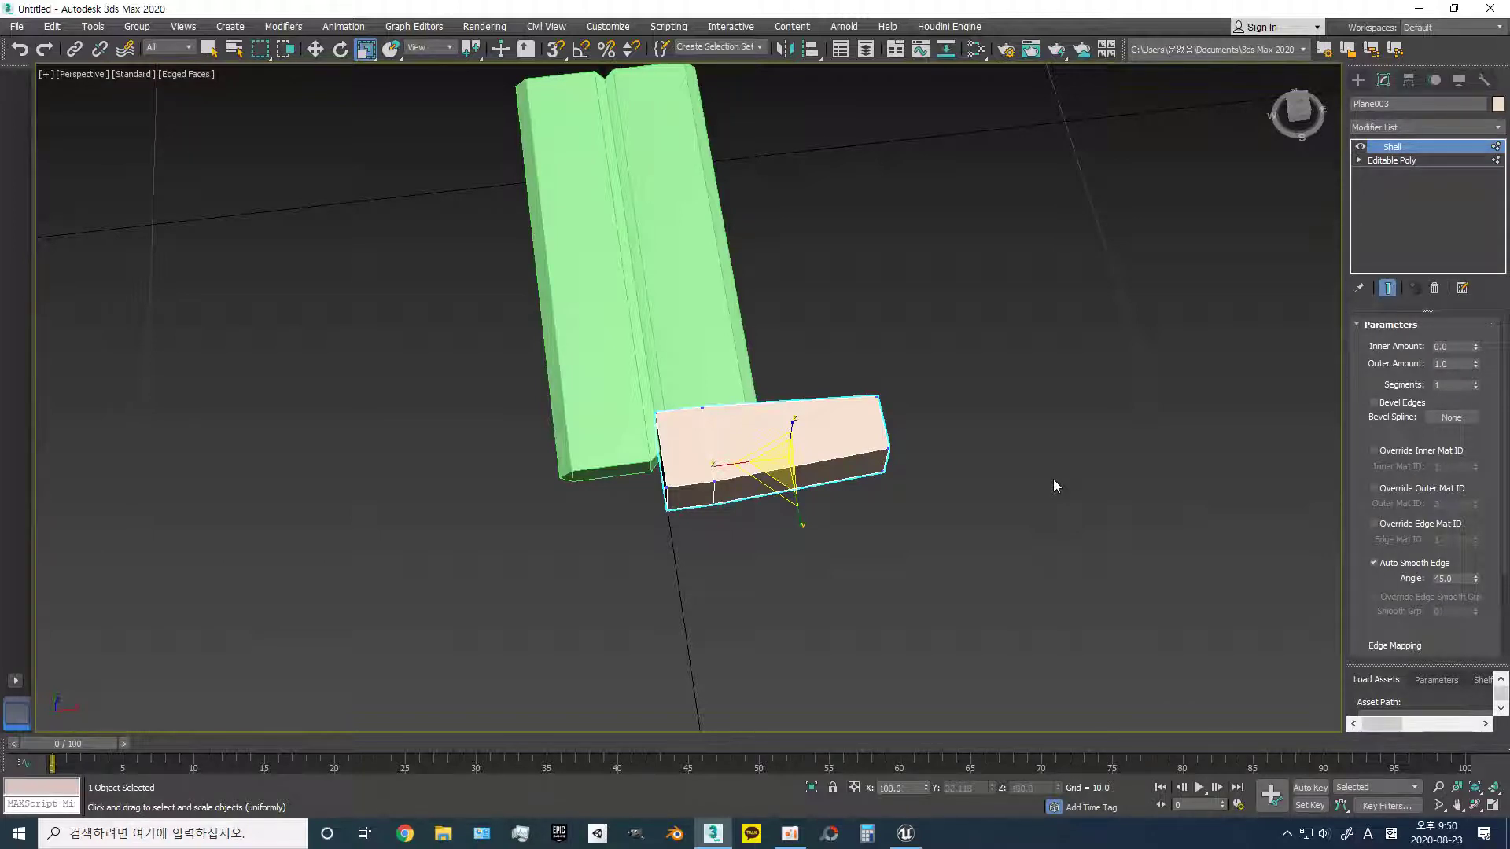
pyautogui.hotkey('ctrl', 'z')
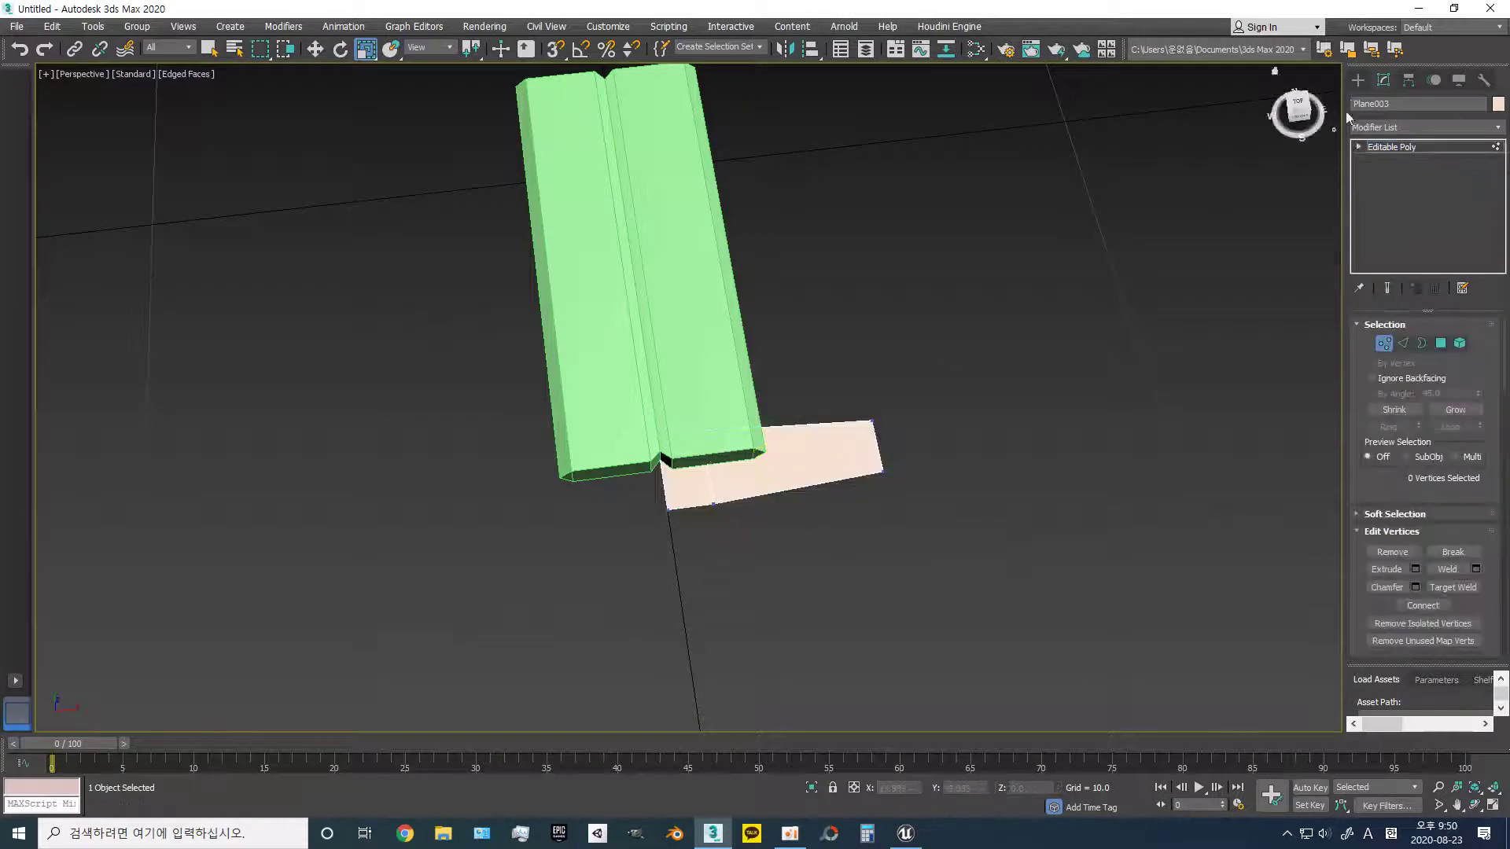
# - Open the Mirror dialog, move it aside to view the plate, and cancel it
pyautogui.click(785, 49)
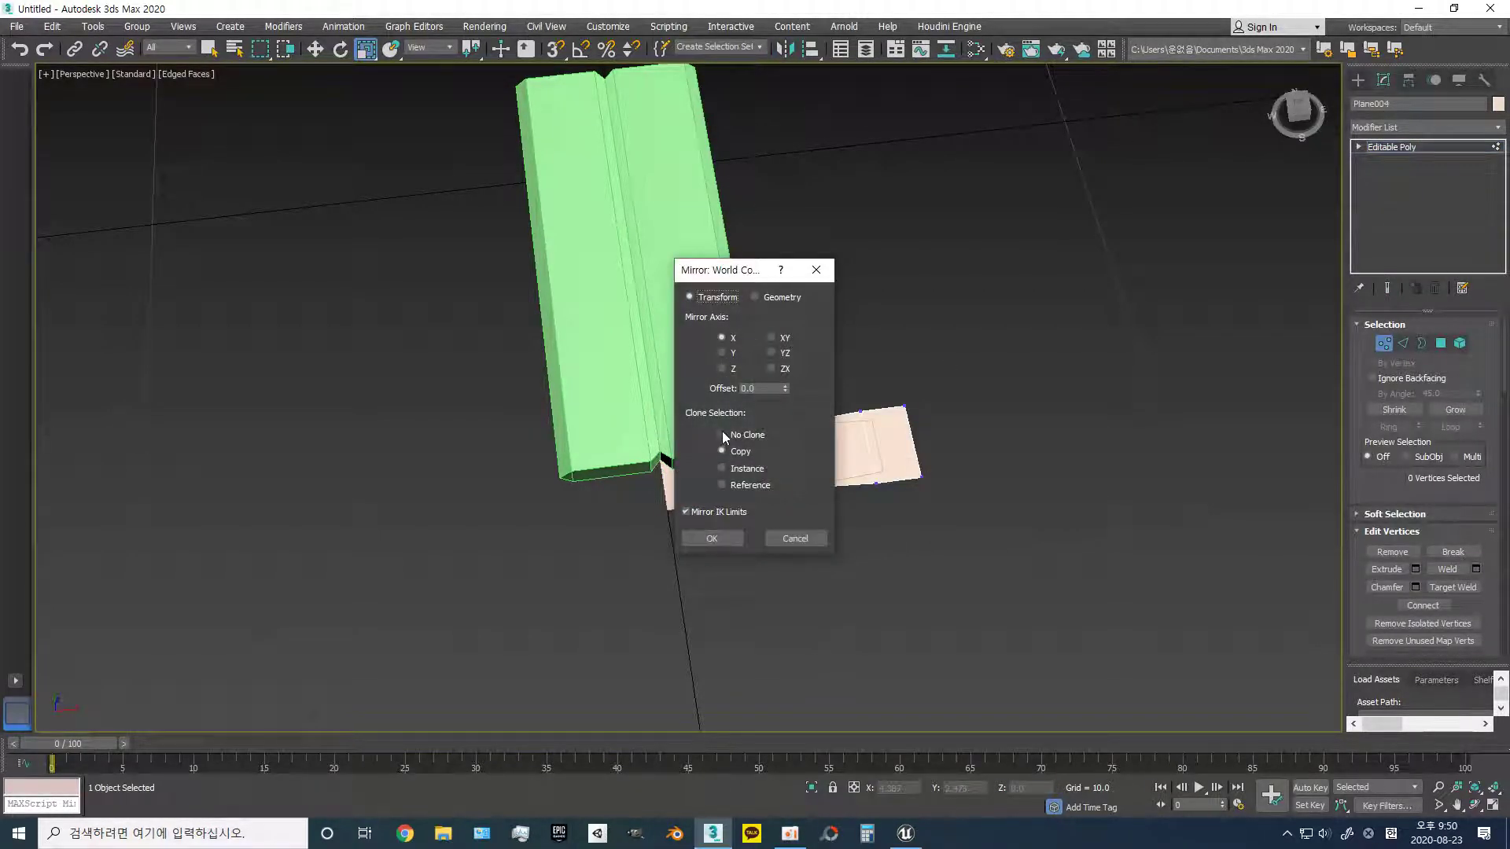
pyautogui.click(722, 352)
pyautogui.moveTo(749, 277); pyautogui.dragTo(918, 292)
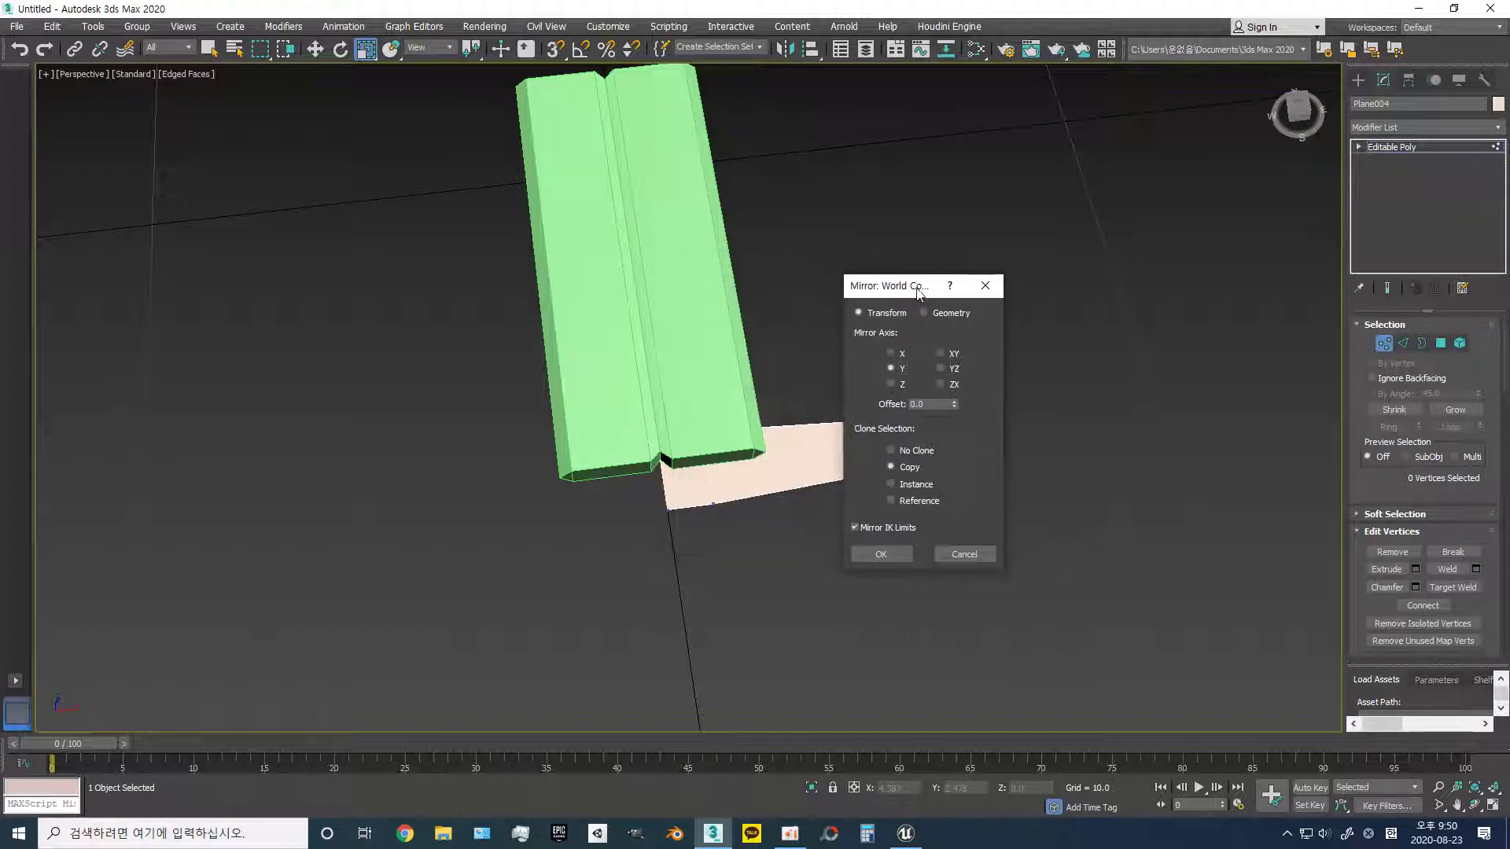
pyautogui.click(964, 554)
# - With Affect Pivot Only on, reset the plate's pivot X position to 0
pyautogui.click(1407, 82)
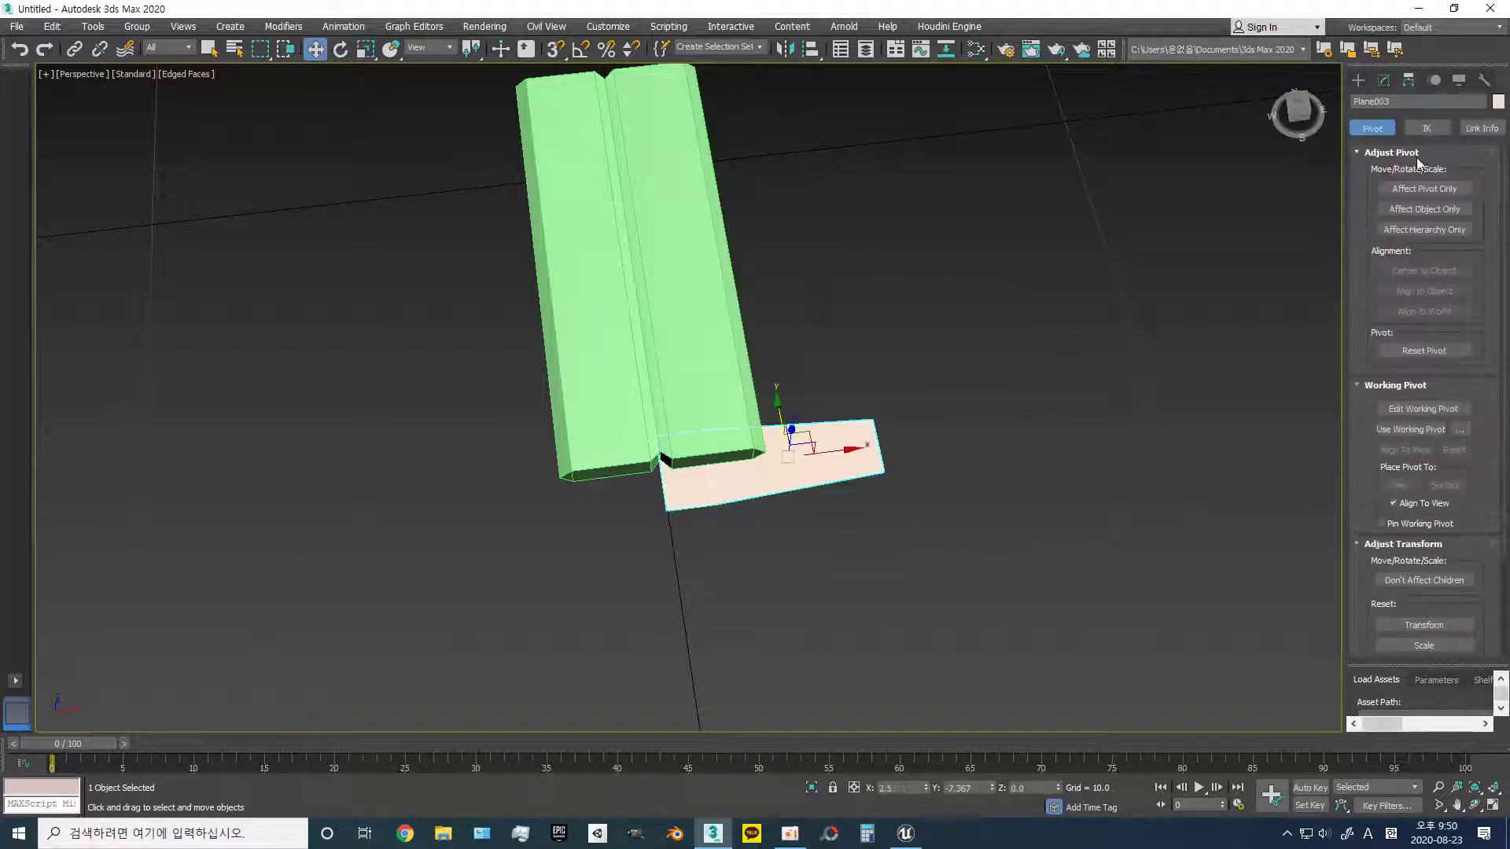
pyautogui.click(1424, 189)
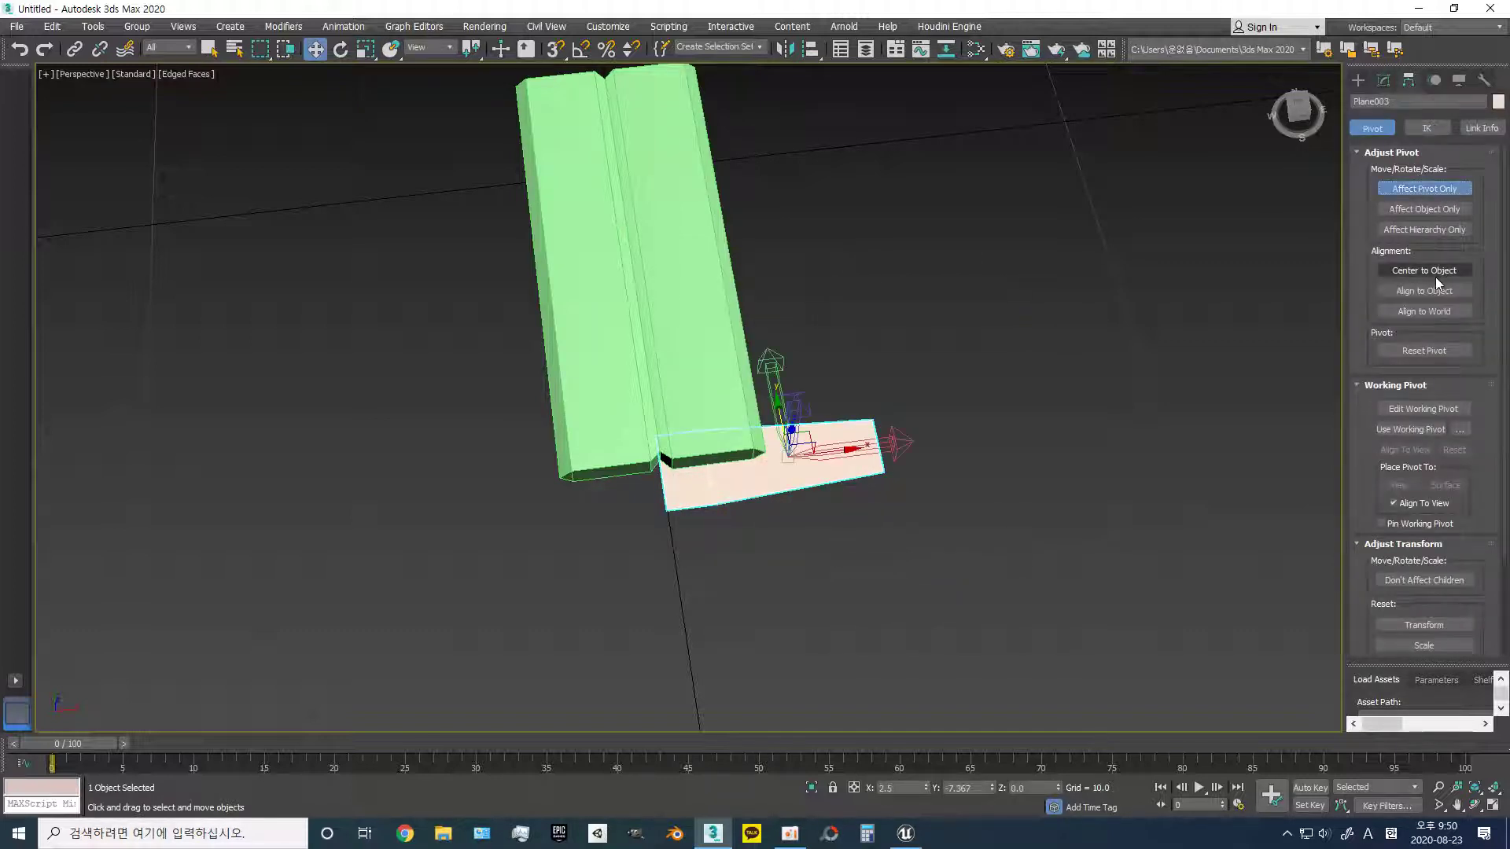
pyautogui.rightClick(923, 788)
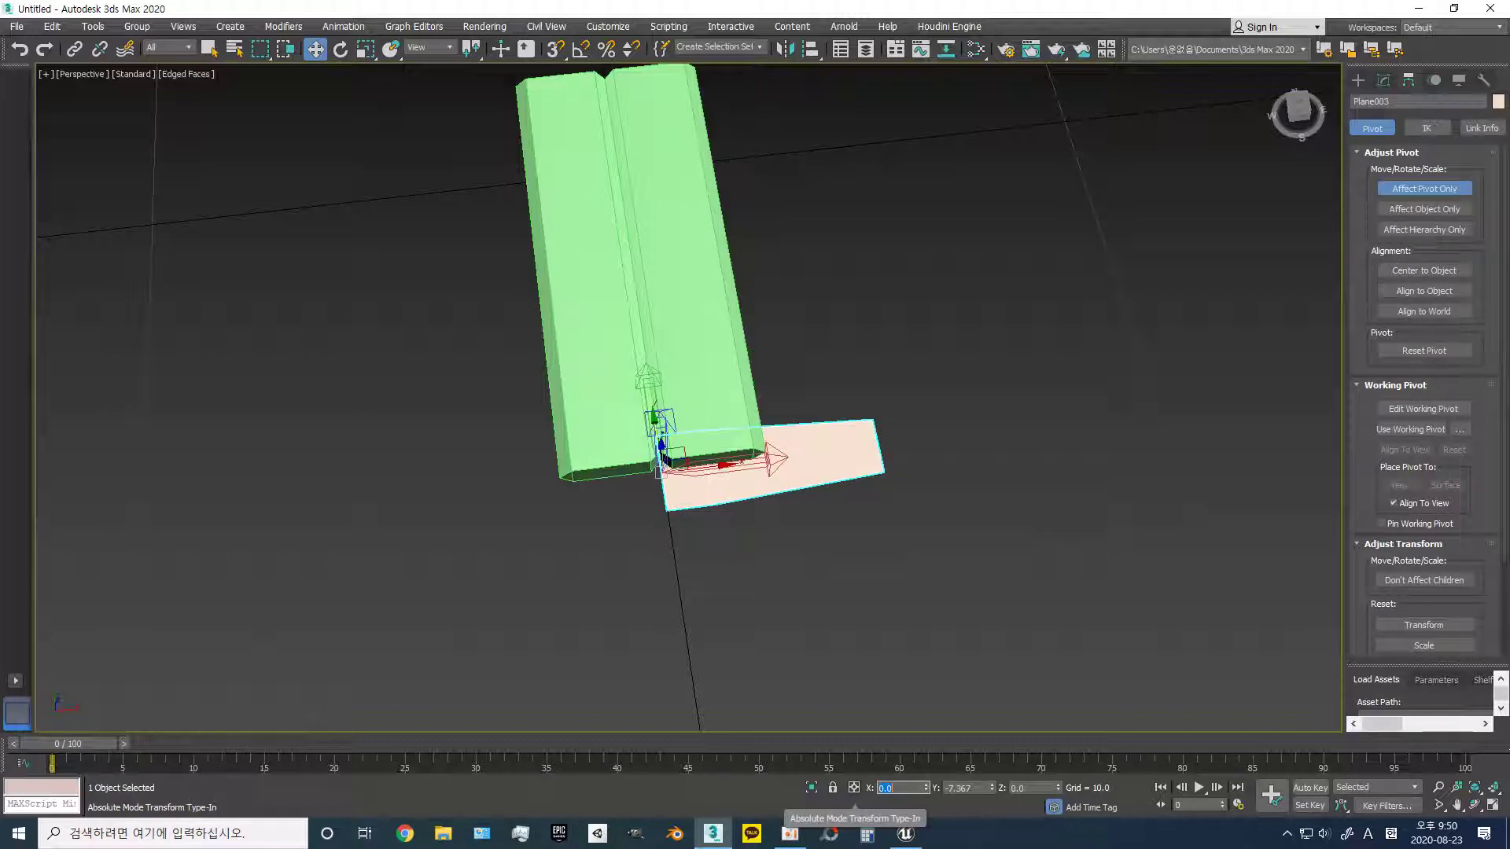
pyautogui.click(1383, 79)
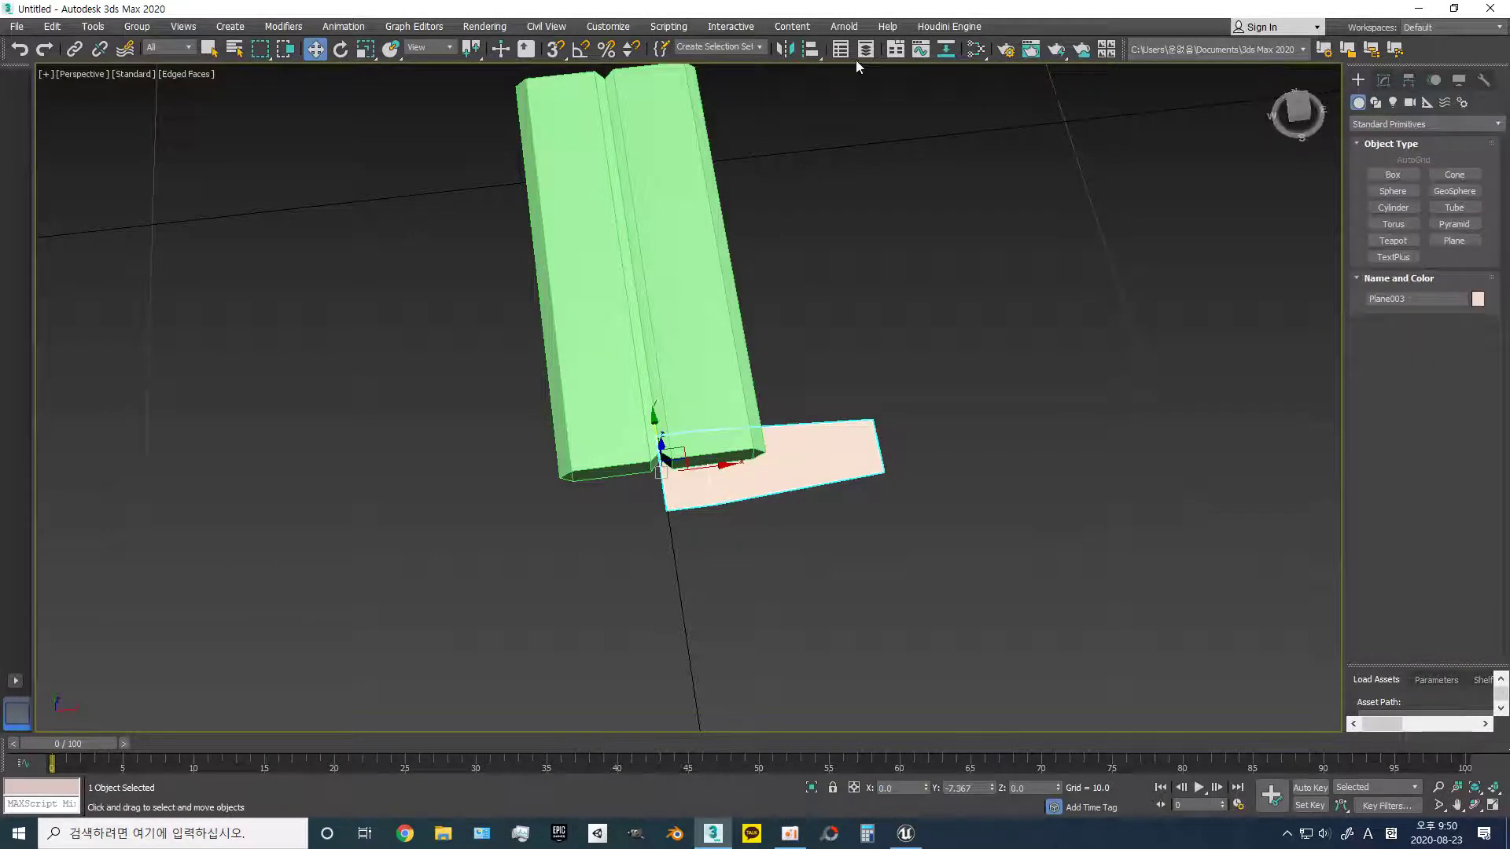
# - Mirror a copy of the plate across the beam and reselect the original plate
pyautogui.click(712, 537)
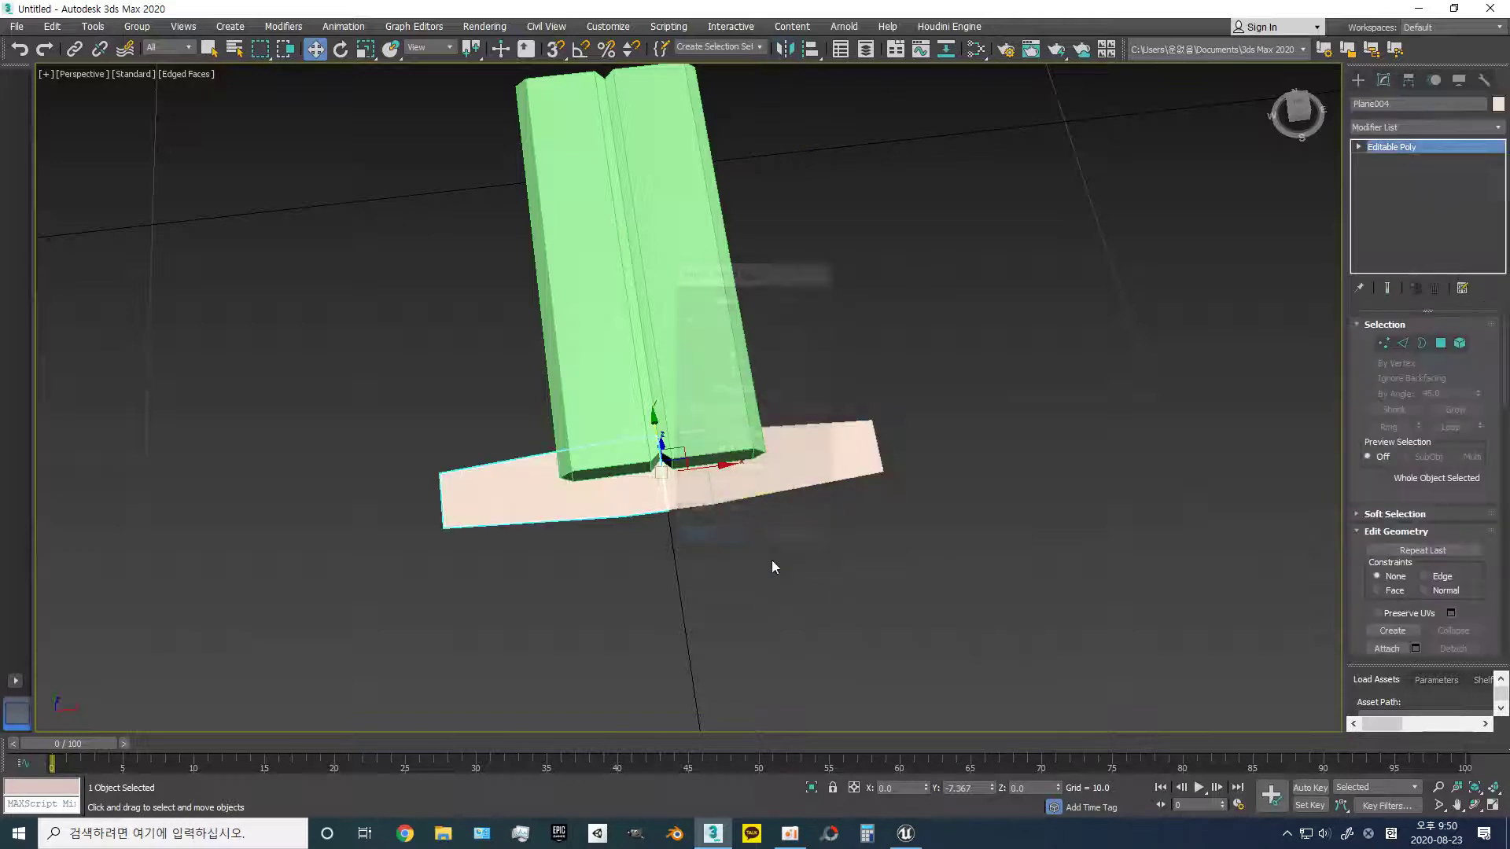
pyautogui.rightClick(798, 477)
pyautogui.click(771, 351)
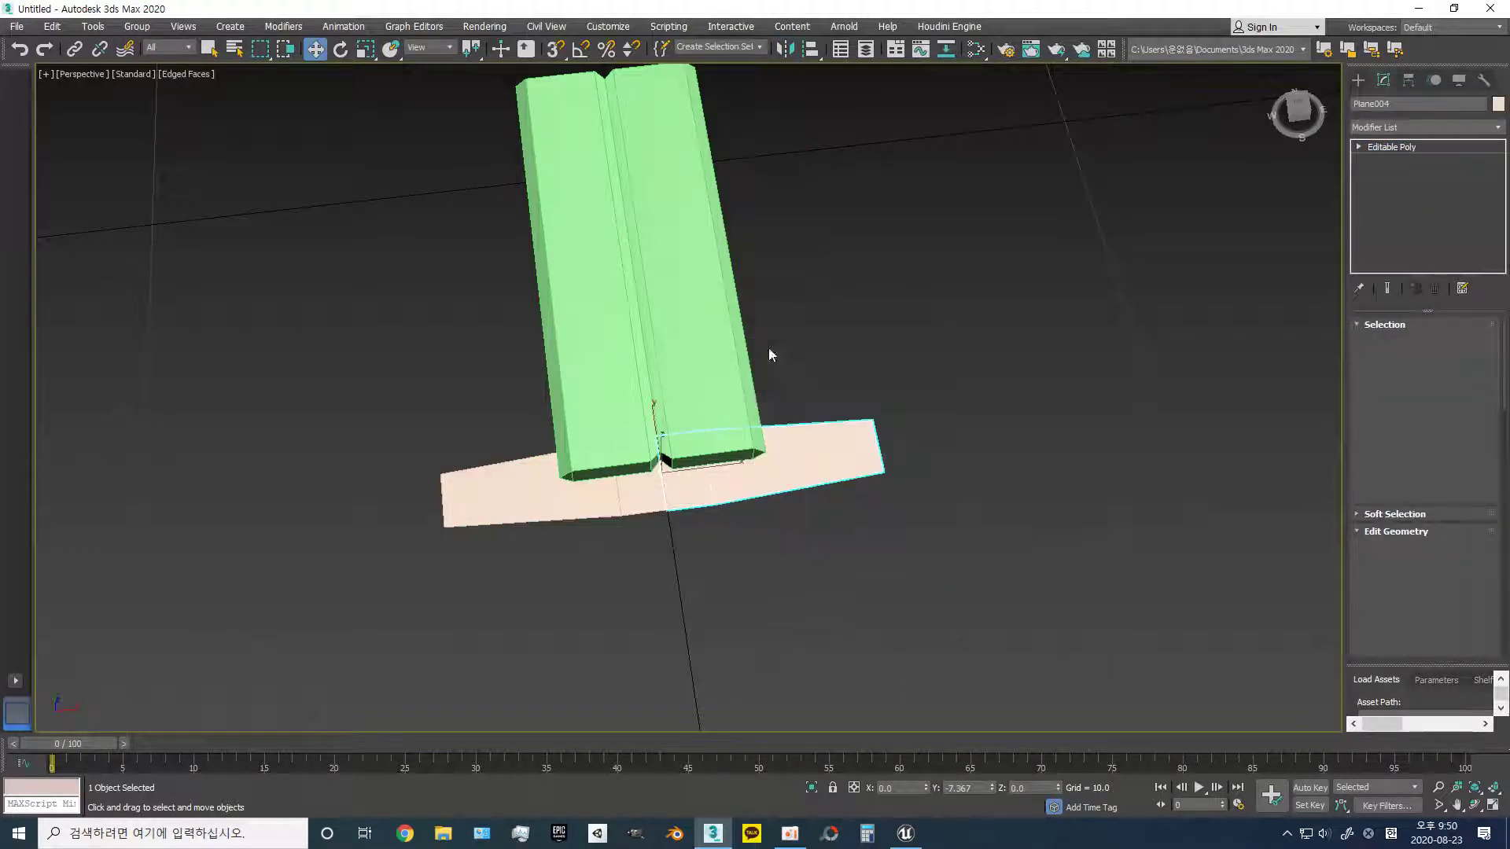
pyautogui.click(643, 511)
# - Attach the mirrored half, add a Shell, and convert the plate to Editable Poly
pyautogui.rightClick(764, 465)
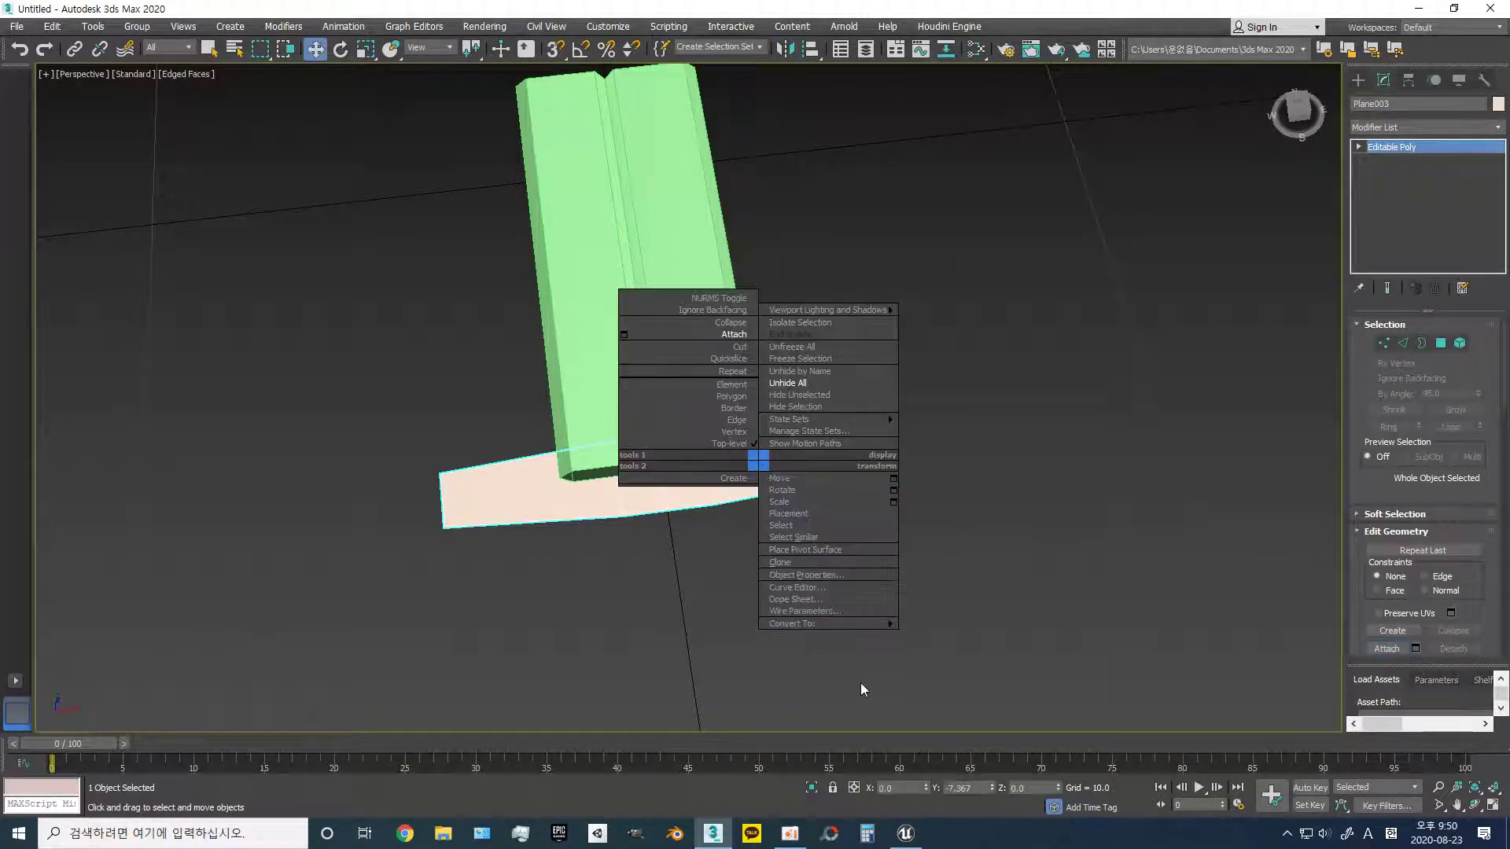
pyautogui.click(1391, 127)
pyautogui.click(1395, 440)
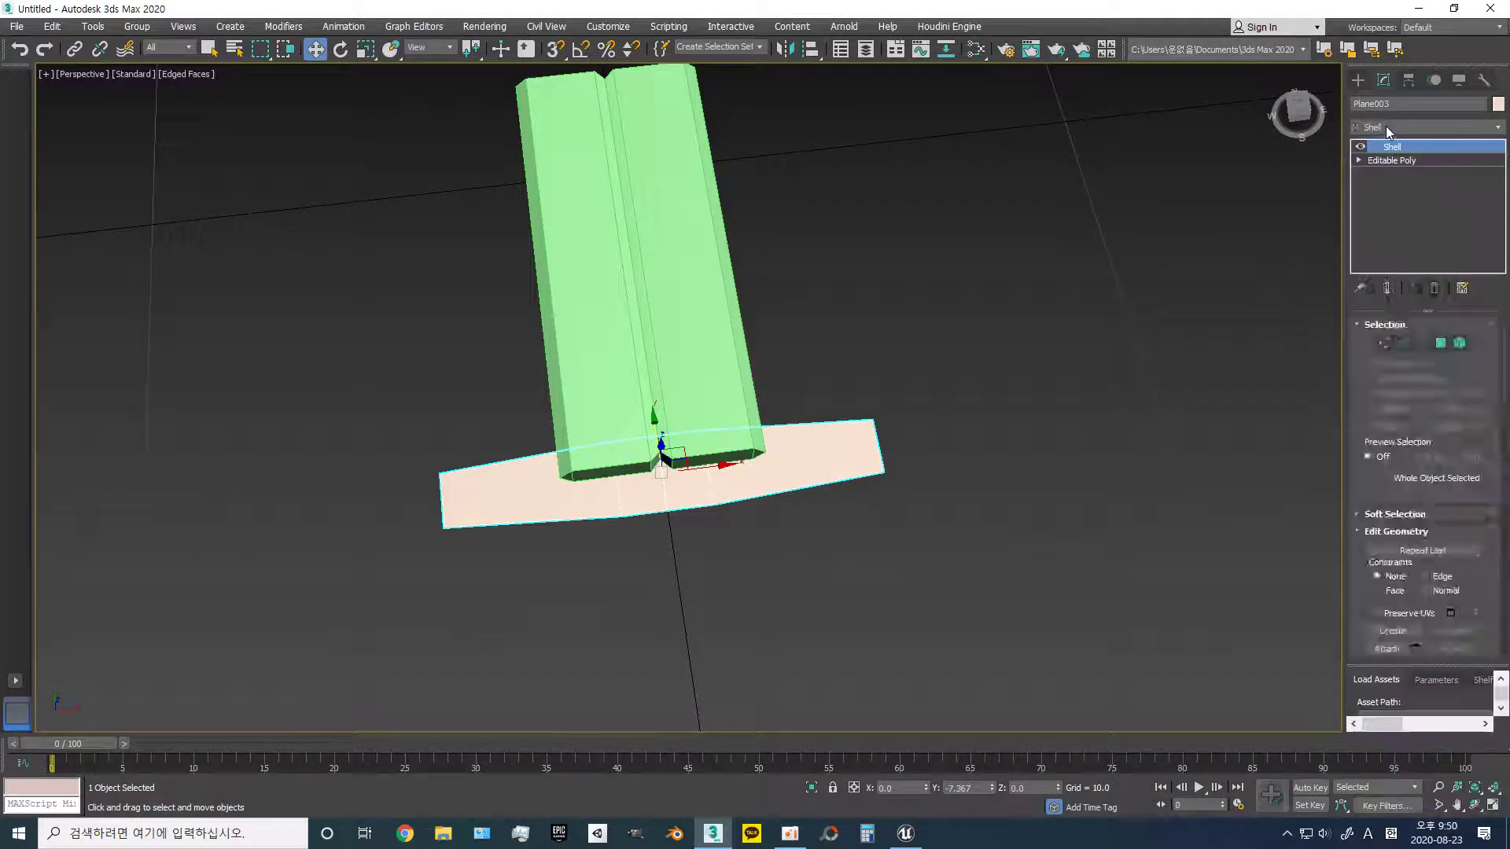
pyautogui.rightClick(839, 461)
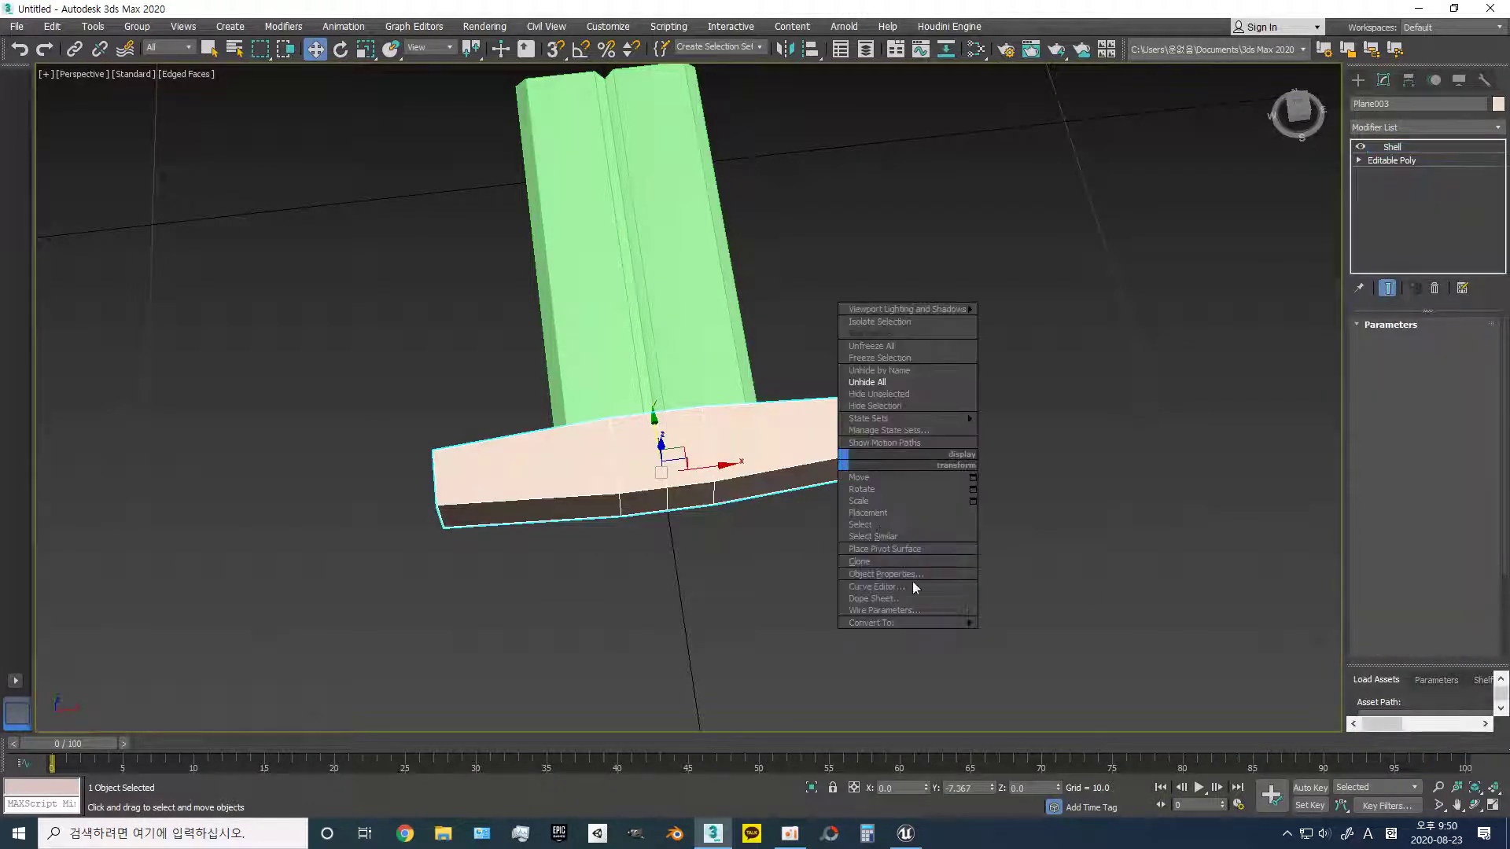
pyautogui.click(1027, 636)
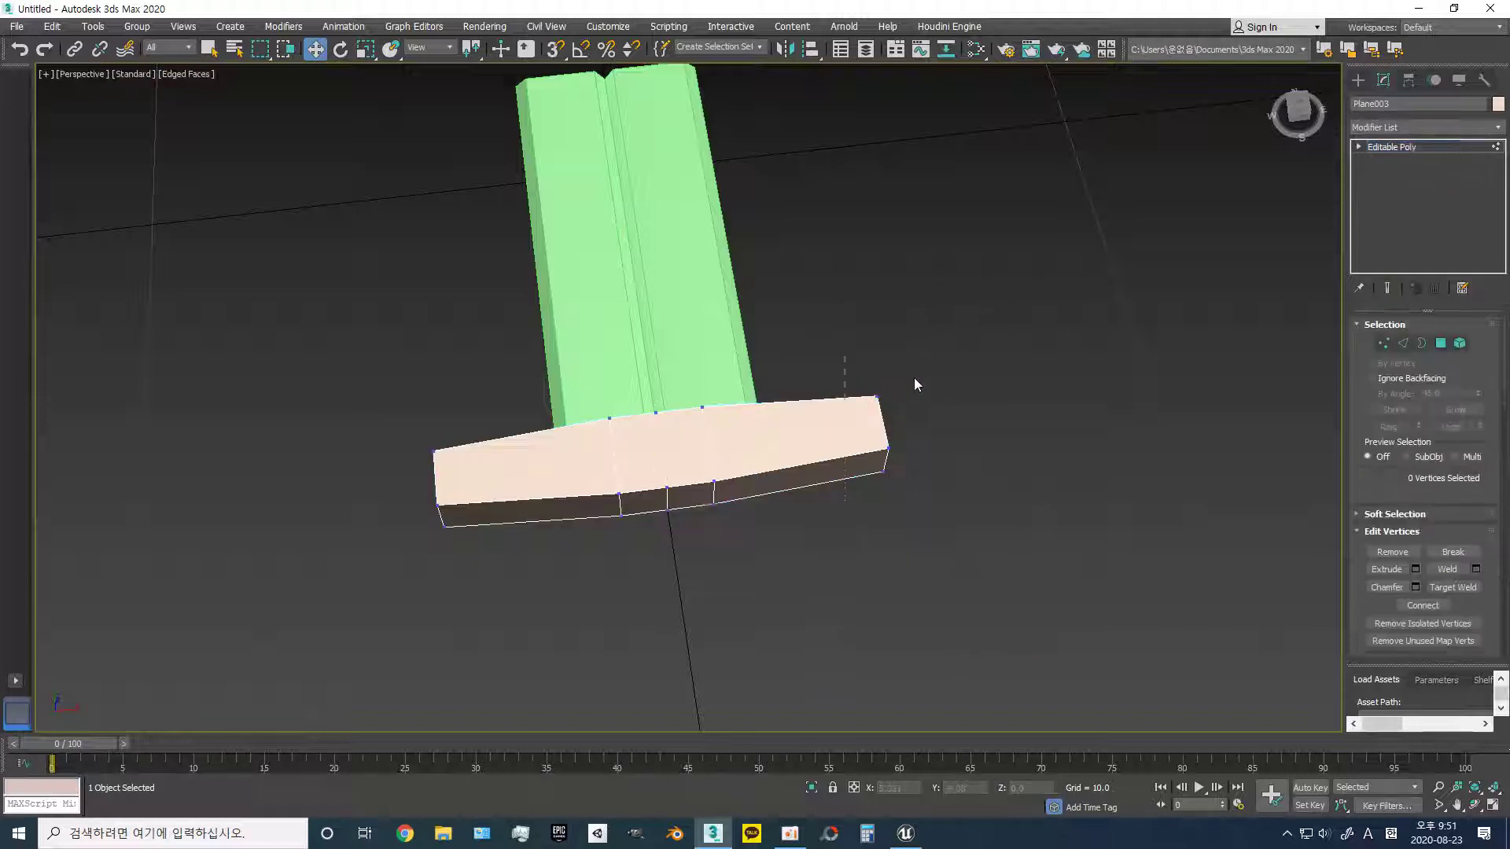
# - Scale the vertices at both plate ends down in Z so the ends taper thinner
pyautogui.moveTo(913, 380); pyautogui.dragTo(852, 556)
pyautogui.moveTo(852, 556)
pyautogui.keyDown('alt'); pyautogui.mouseDown(button='middle')
pyautogui.moveTo(825, 476)
pyautogui.moveTo(843, 478)
pyautogui.mouseUp(button='middle'); pyautogui.keyUp('alt')
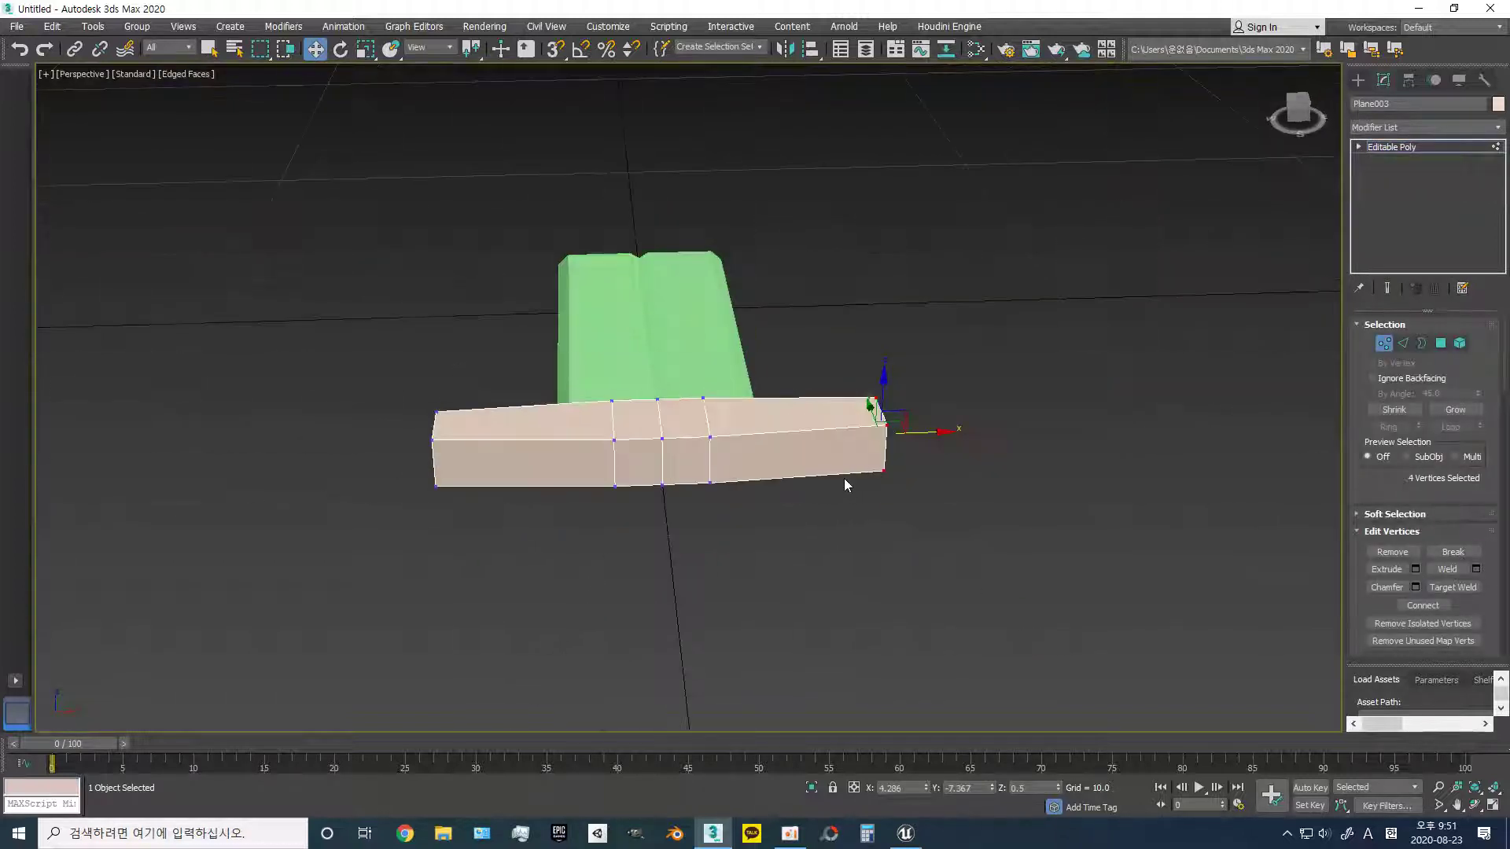
pyautogui.press('r')
pyautogui.keyDown('ctrl'); pyautogui.moveTo(479, 385); pyautogui.dragTo(372, 636); pyautogui.keyUp('ctrl')
pyautogui.moveTo(664, 403); pyautogui.dragTo(661, 454)
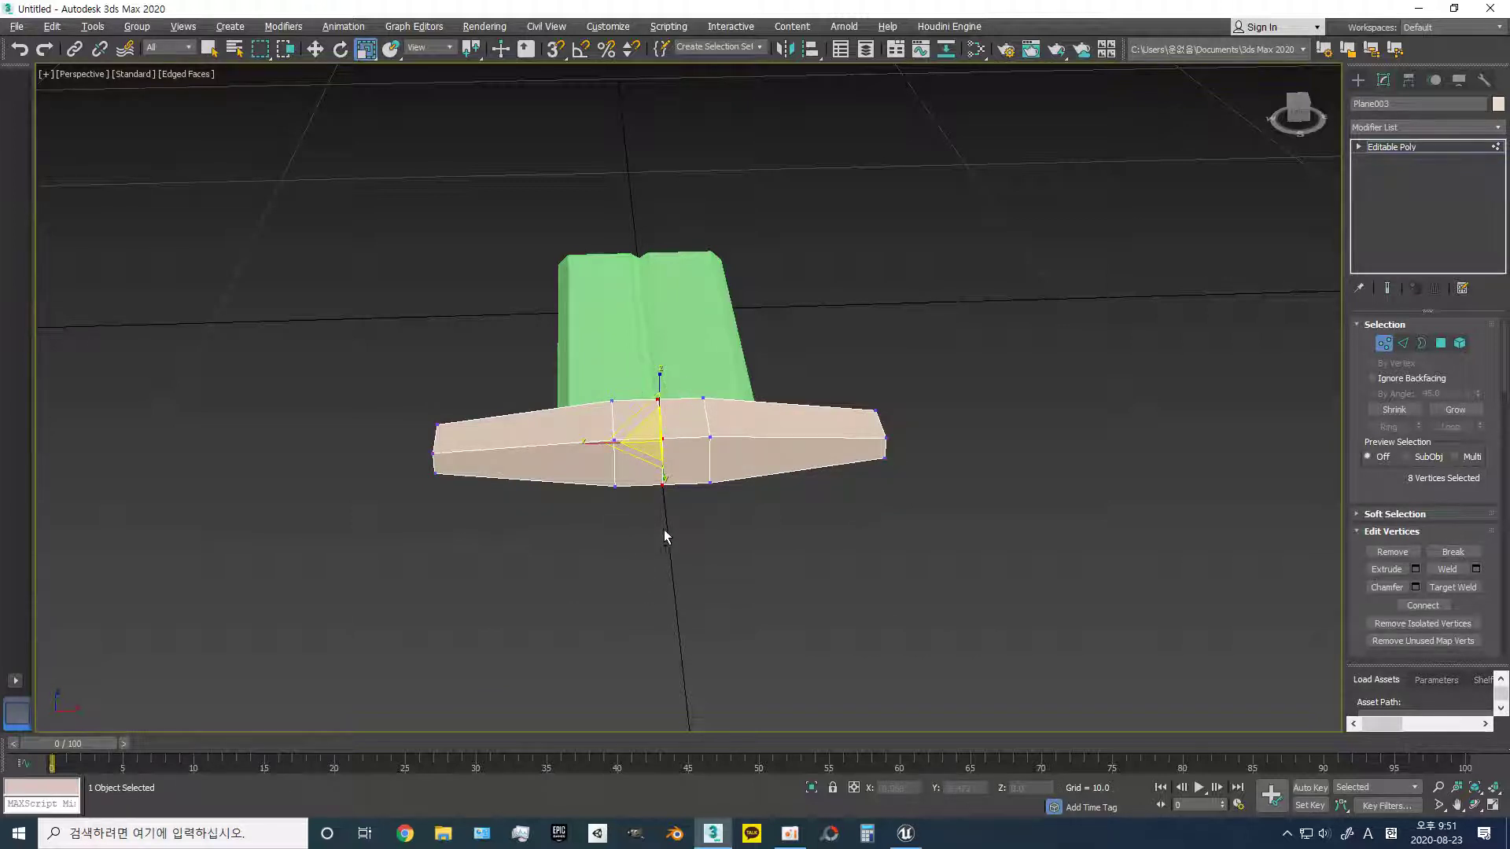
pyautogui.press('1')
# - Convert the plate to an Editable Patch and back to Editable Poly
pyautogui.rightClick(677, 429)
pyautogui.moveTo(743, 591)
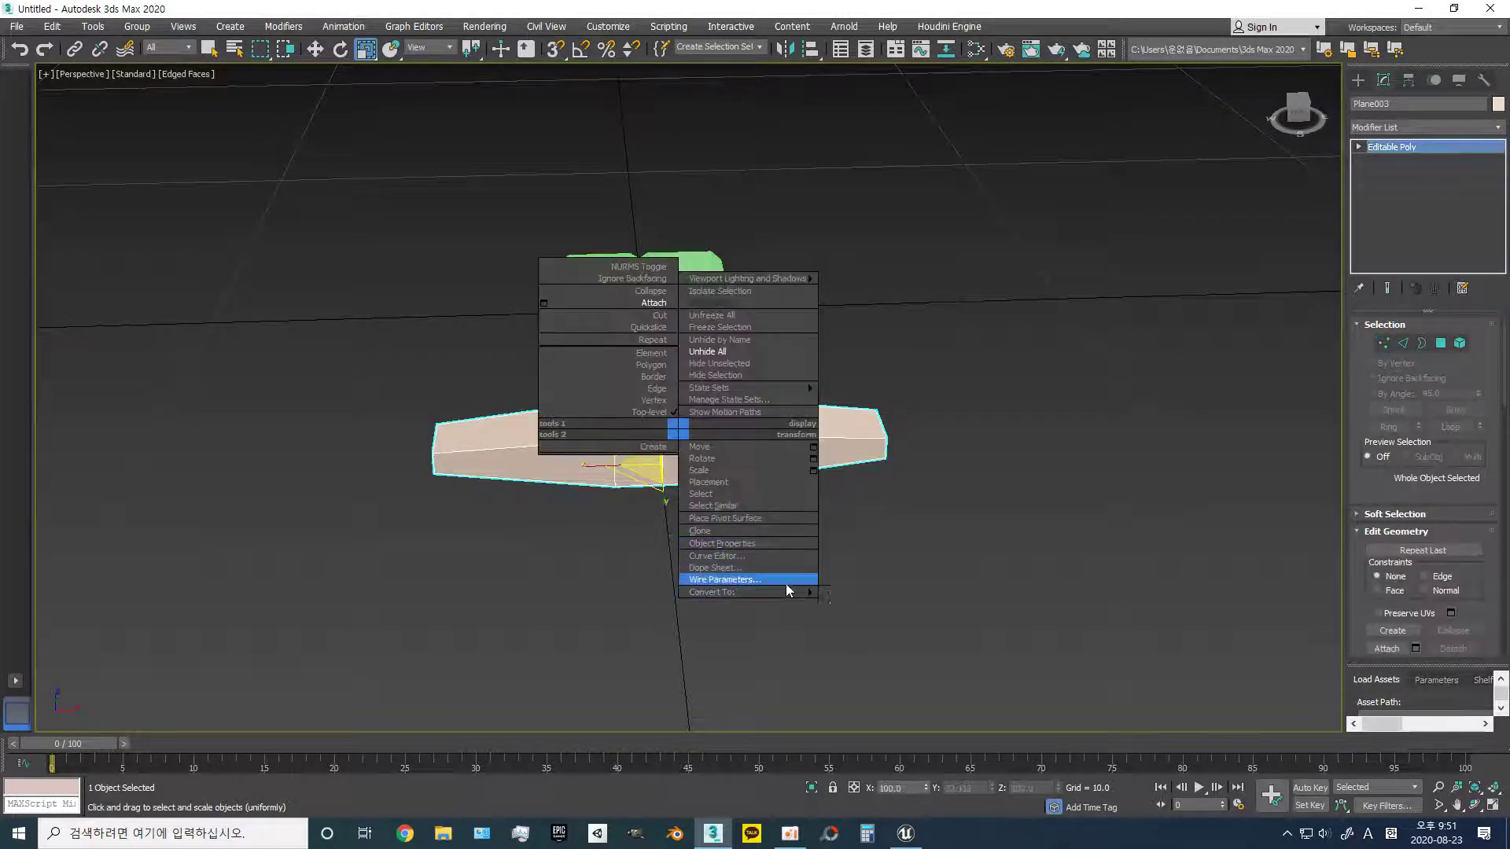
pyautogui.click(865, 615)
pyautogui.rightClick(718, 464)
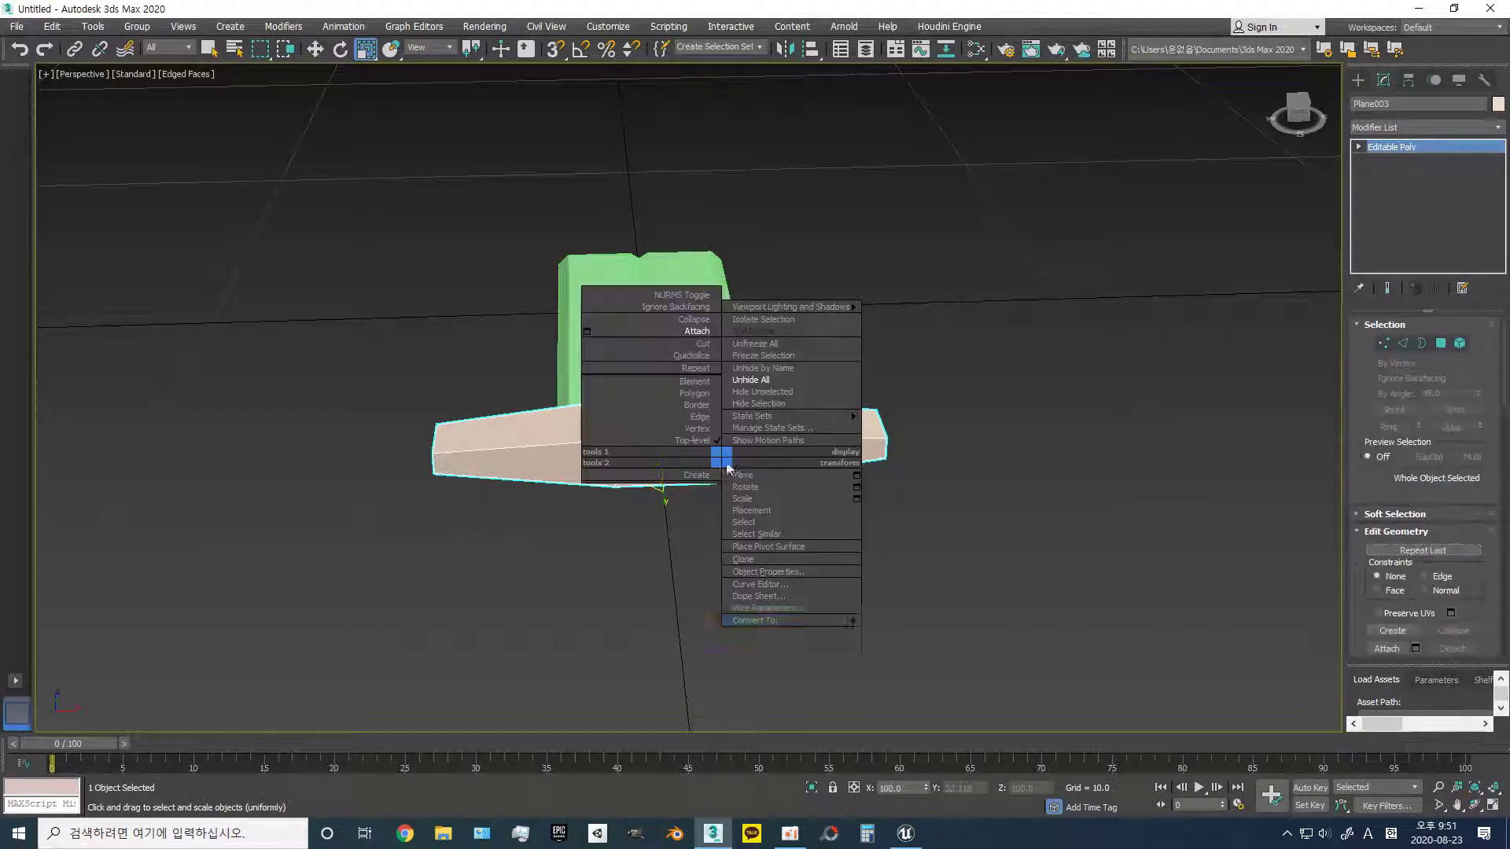
pyautogui.click(913, 629)
# - In vertex mode, select the plate's top center vertex
pyautogui.press('1')
pyautogui.click(658, 399)
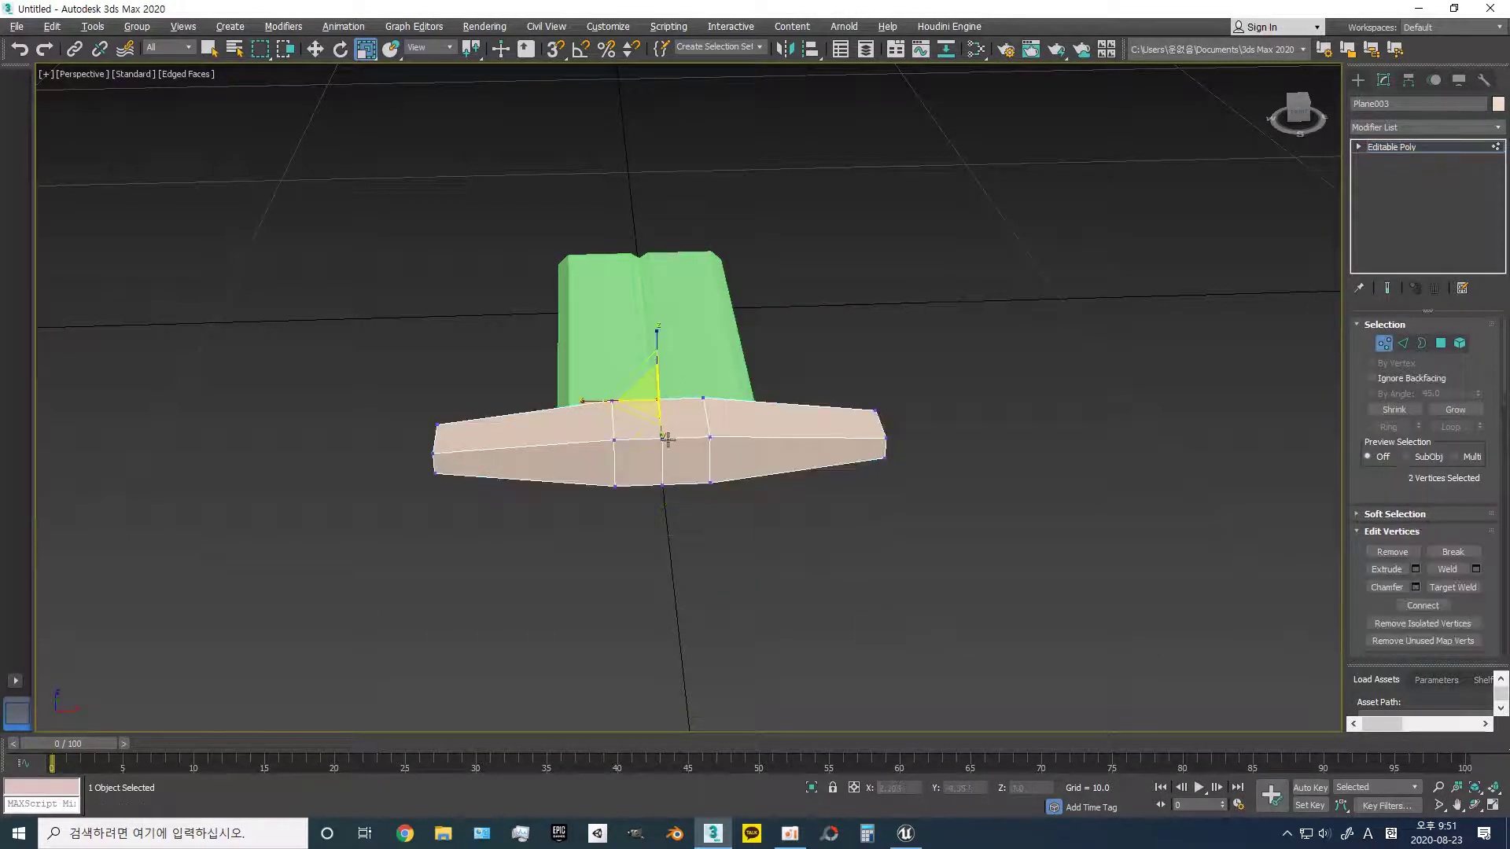
pyautogui.moveTo(650, 504)
pyautogui.keyDown('alt'); pyautogui.mouseDown(button='middle')
pyautogui.moveTo(927, 449)
pyautogui.moveTo(974, 413)
pyautogui.moveTo(964, 480)
pyautogui.moveTo(1002, 532)
pyautogui.mouseUp(button='middle'); pyautogui.keyUp('alt')
pyautogui.scroll(-2, 1431, 603)
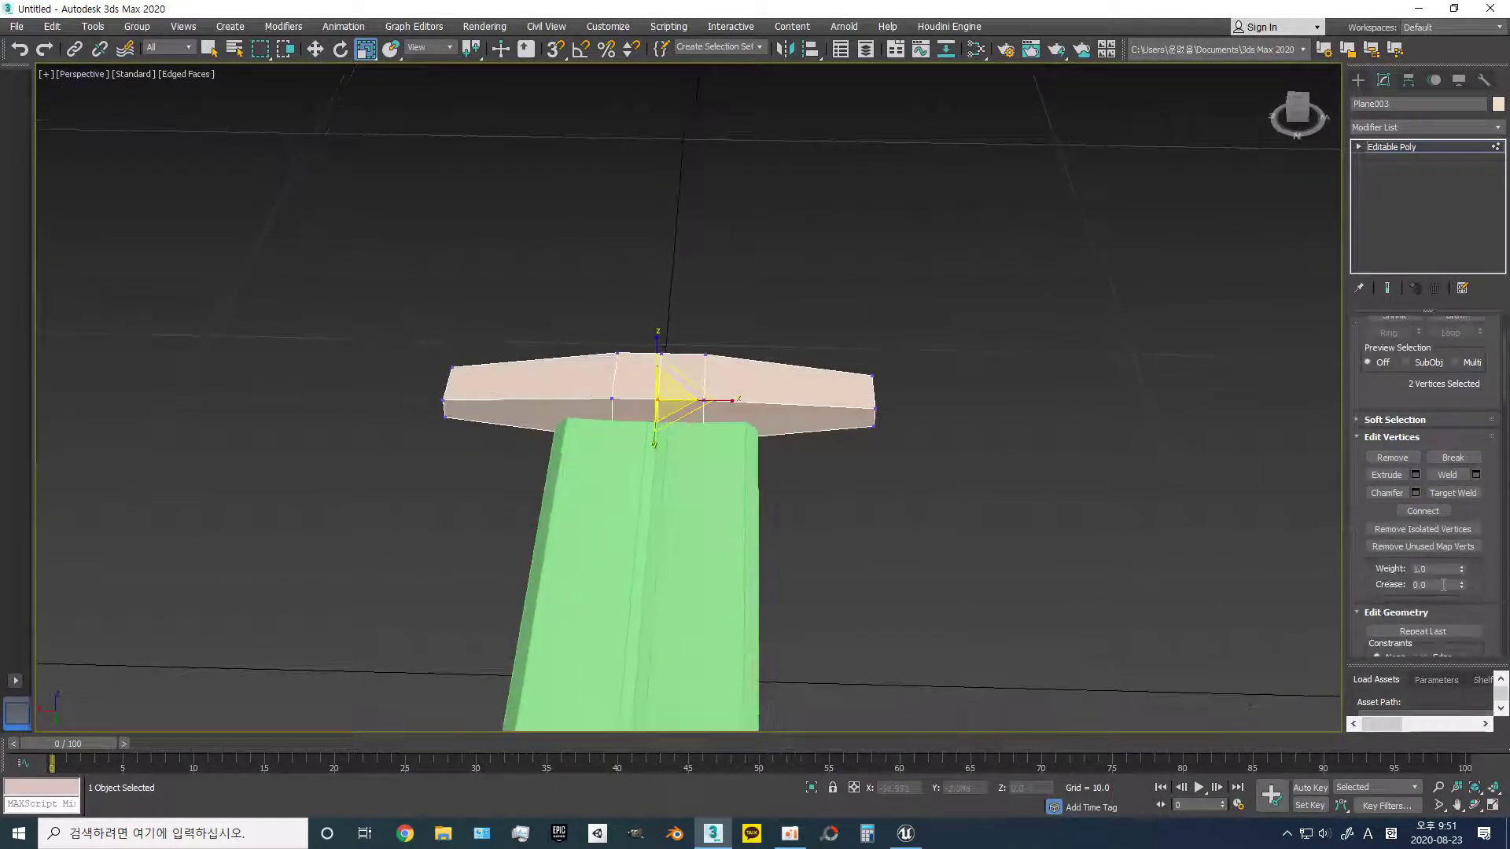
pyautogui.scroll(-1, 1455, 582)
pyautogui.scroll(-2, 1481, 556)
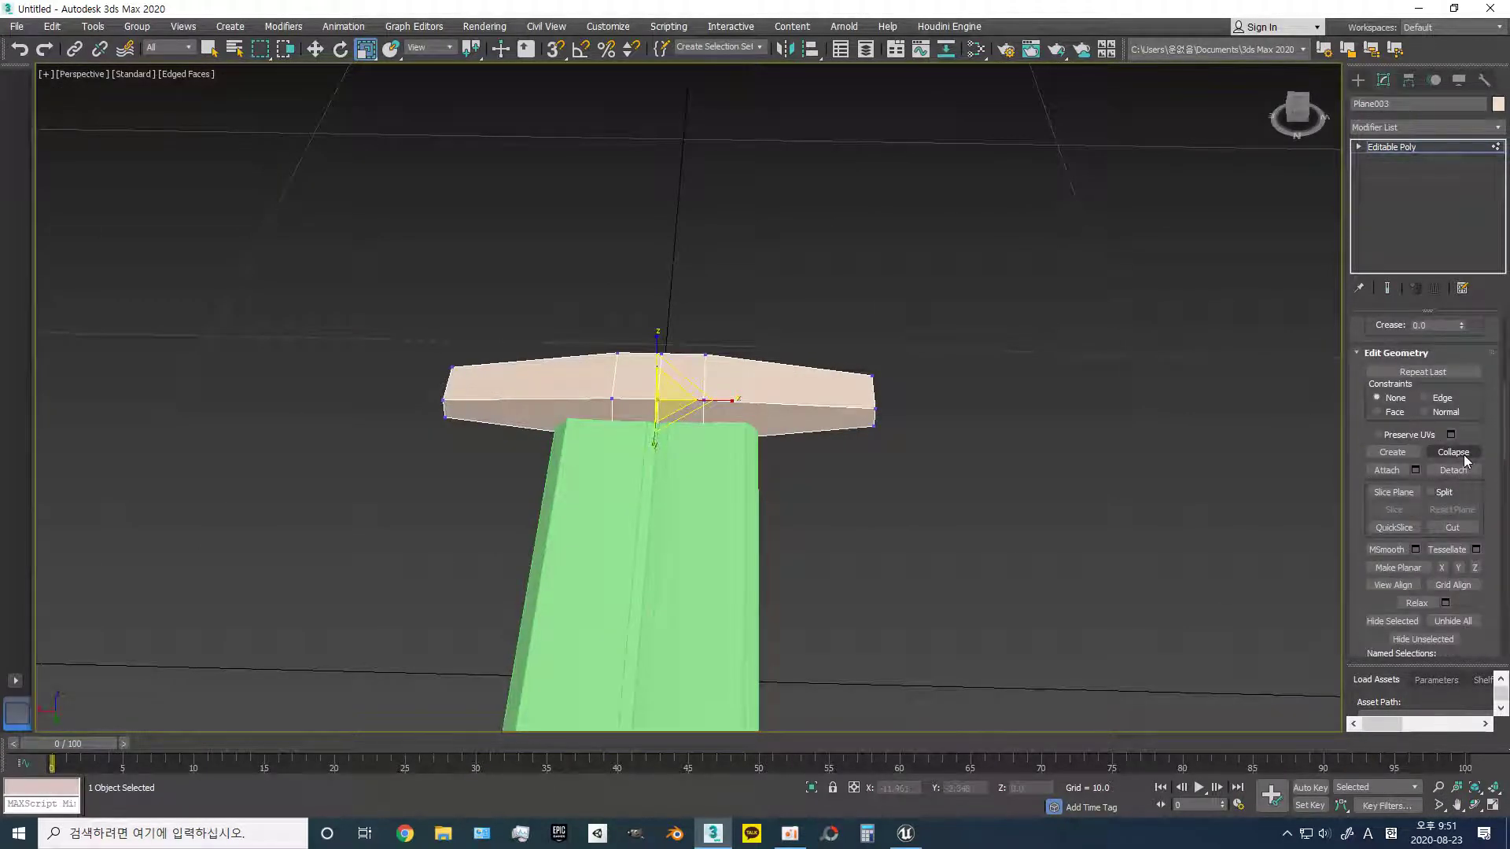
pyautogui.click(660, 353)
pyautogui.press('w')
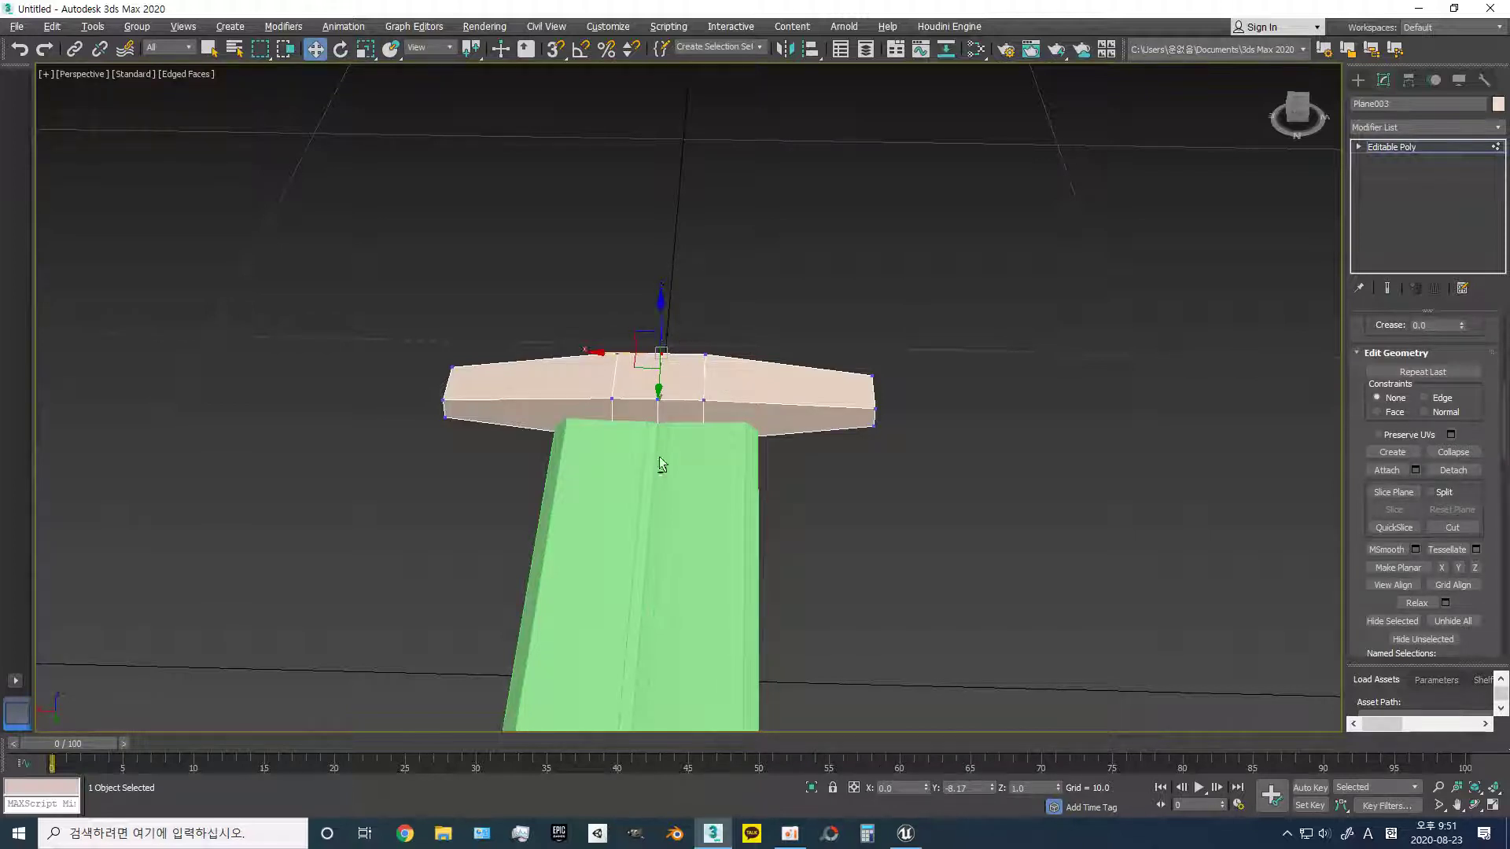
# - Shift the center vertex along Y while inspecting the crosspiece from several angles
pyautogui.moveTo(745, 279)
pyautogui.keyDown('alt'); pyautogui.mouseDown(button='middle')
pyautogui.moveTo(778, 461)
pyautogui.moveTo(748, 394)
pyautogui.moveTo(691, 492)
pyautogui.moveTo(722, 510)
pyautogui.mouseUp(button='middle'); pyautogui.keyUp('alt')
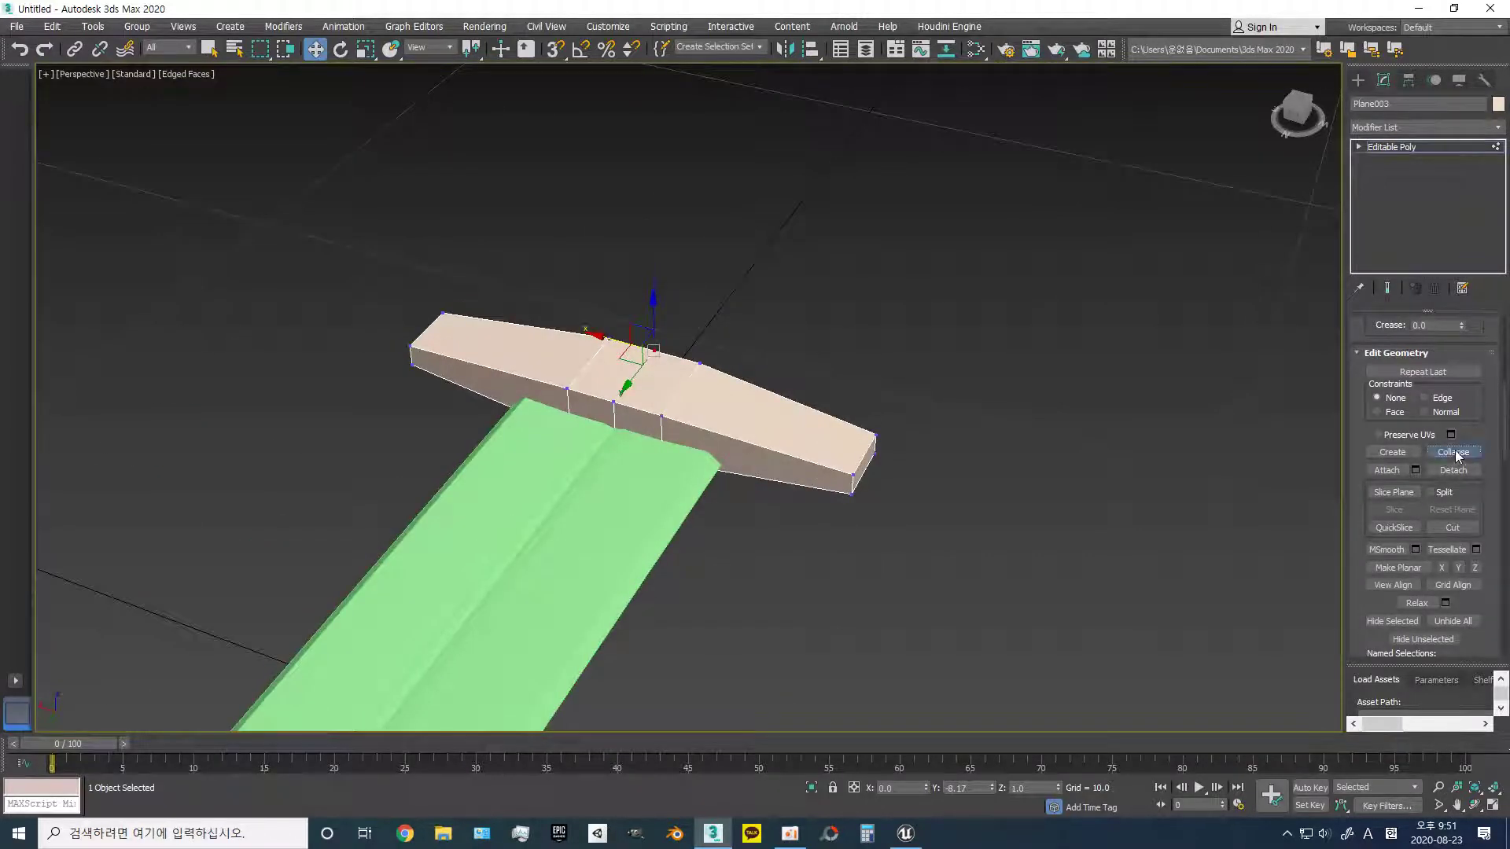
pyautogui.keyDown('alt'); pyautogui.moveTo(670, 433); pyautogui.dragTo(716, 255, button='middle'); pyautogui.keyUp('alt')
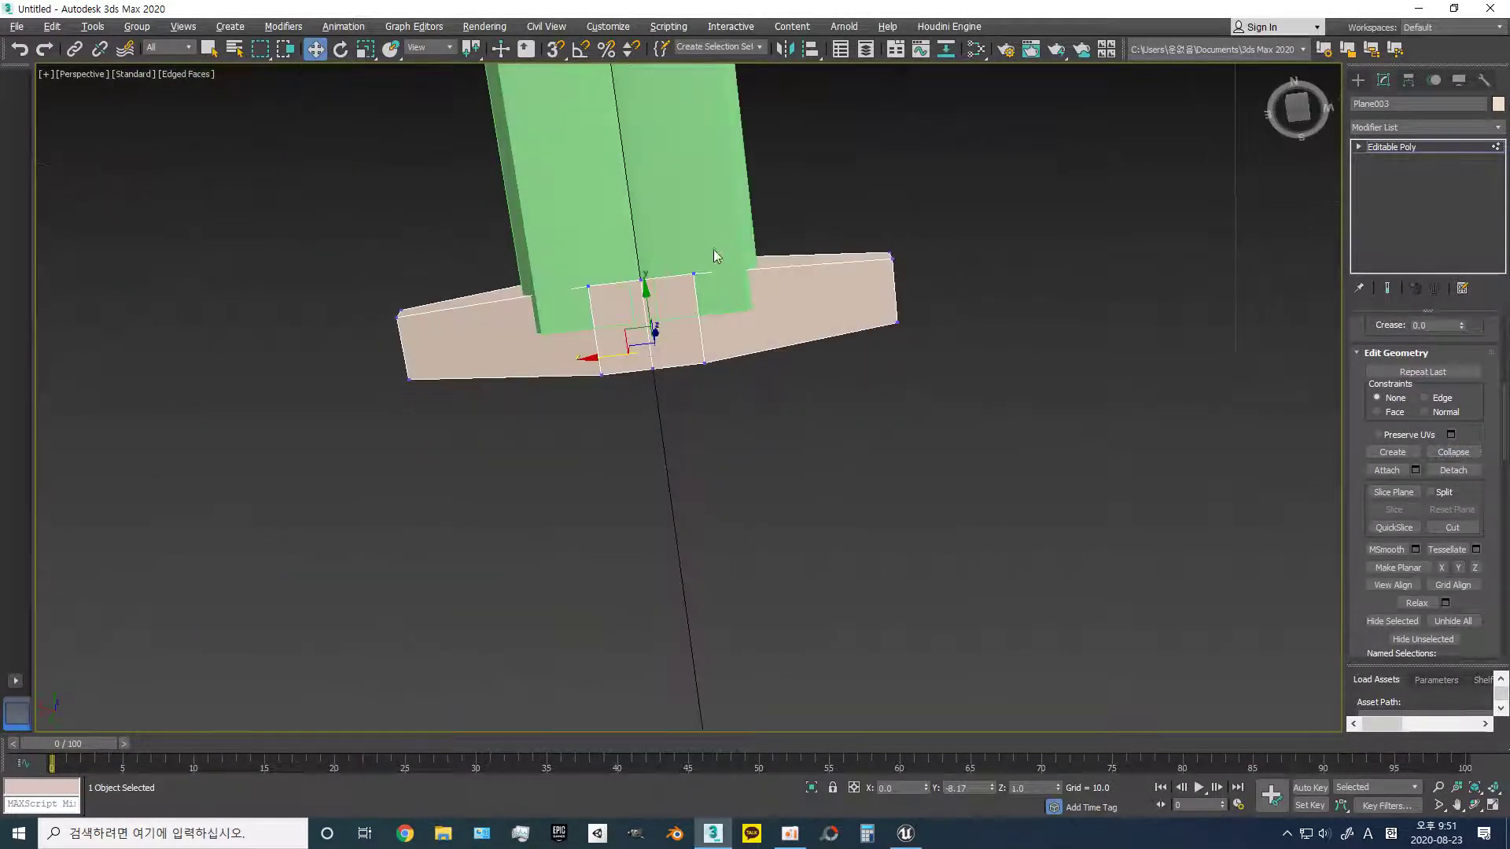
pyautogui.keyDown('alt'); pyautogui.moveTo(654, 420); pyautogui.dragTo(633, 465, button='middle'); pyautogui.keyUp('alt')
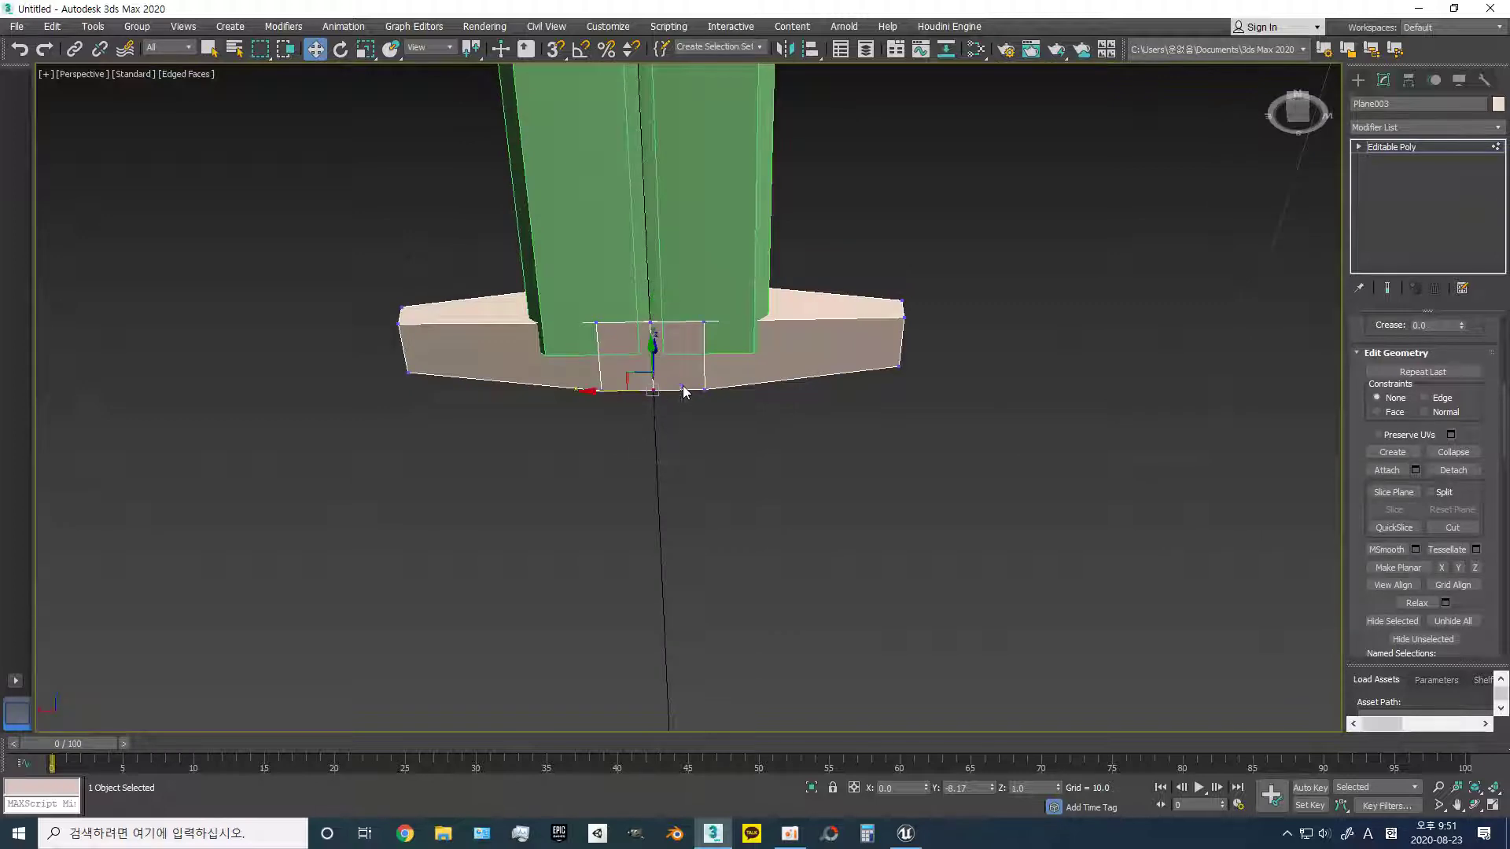
pyautogui.moveTo(1206, 437)
pyautogui.keyDown('alt'); pyautogui.mouseDown(button='middle')
pyautogui.moveTo(838, 461)
pyautogui.moveTo(925, 478)
pyautogui.moveTo(894, 421)
pyautogui.moveTo(904, 406)
pyautogui.moveTo(956, 431)
pyautogui.moveTo(779, 455)
pyautogui.mouseUp(button='middle'); pyautogui.keyUp('alt')
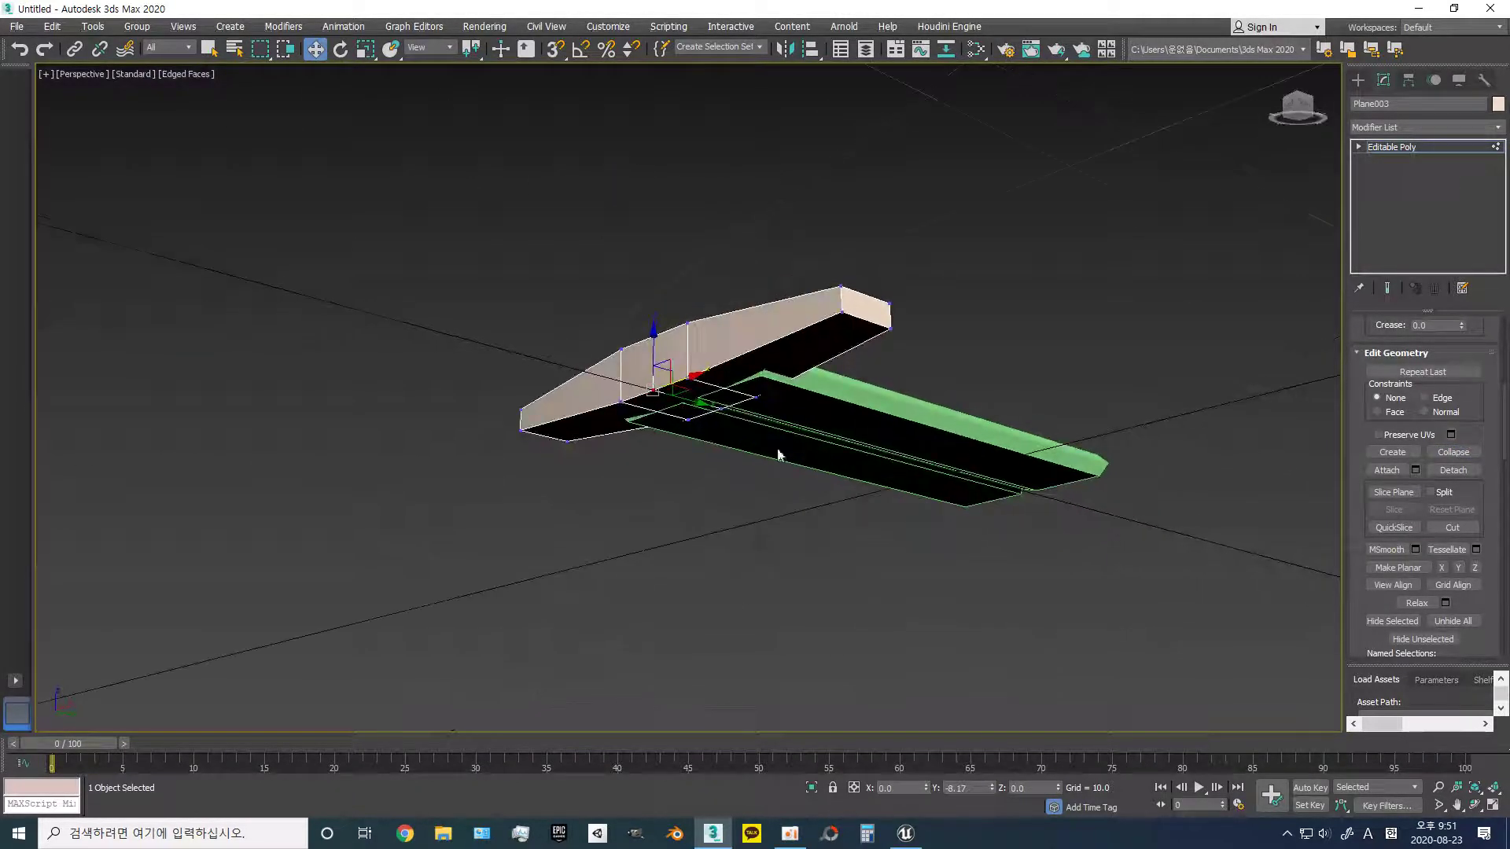
pyautogui.moveTo(711, 402); pyautogui.dragTo(724, 415)
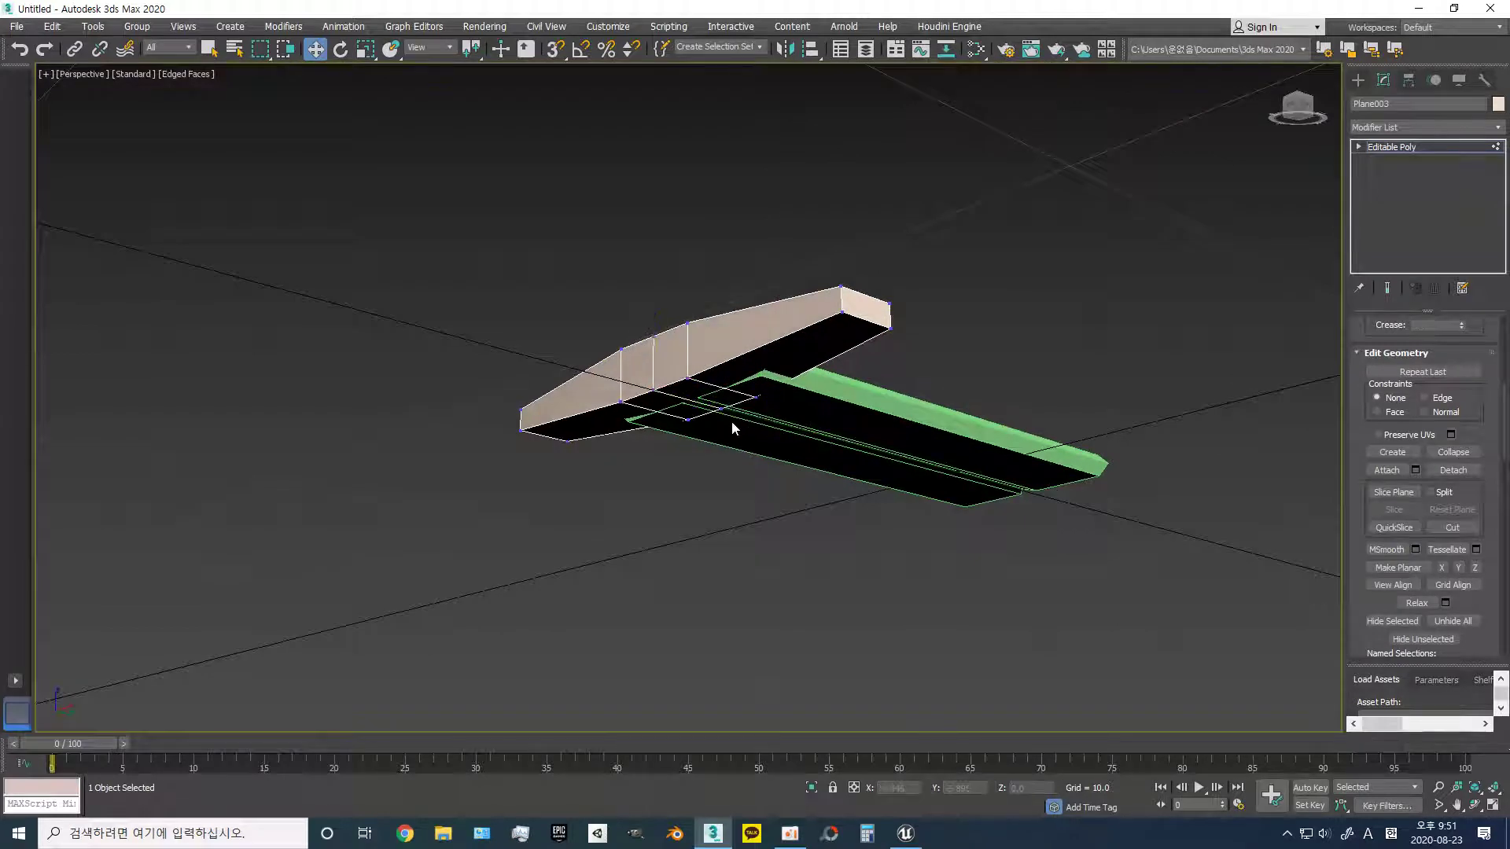
pyautogui.moveTo(724, 415)
pyautogui.keyDown('alt'); pyautogui.mouseDown(button='middle')
pyautogui.moveTo(795, 556)
pyautogui.moveTo(912, 681)
pyautogui.mouseUp(button='middle'); pyautogui.keyUp('alt')
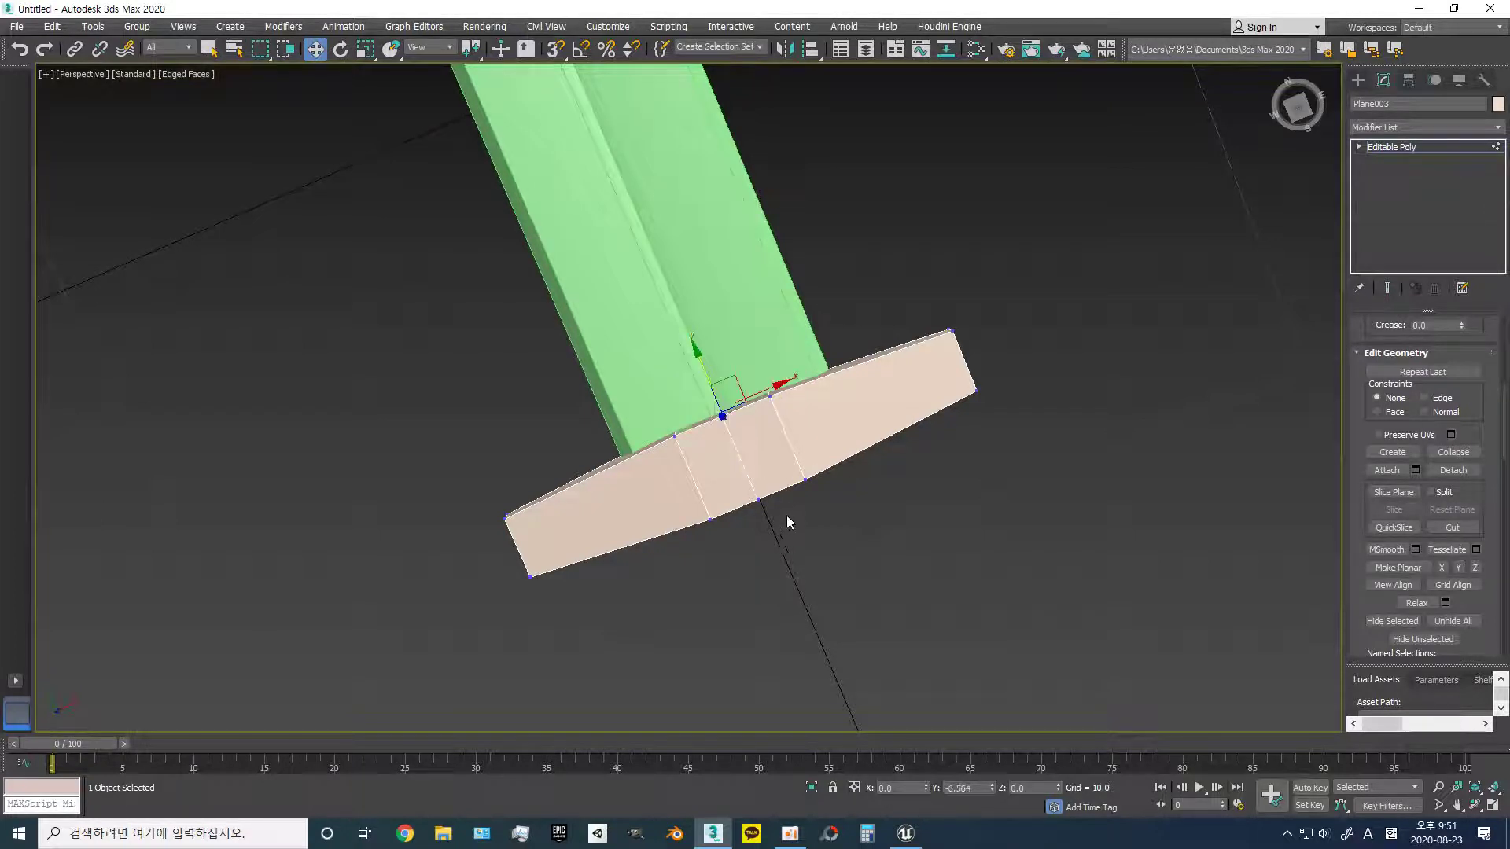
pyautogui.keyDown('alt'); pyautogui.moveTo(785, 519); pyautogui.dragTo(696, 346, button='middle'); pyautogui.keyUp('alt')
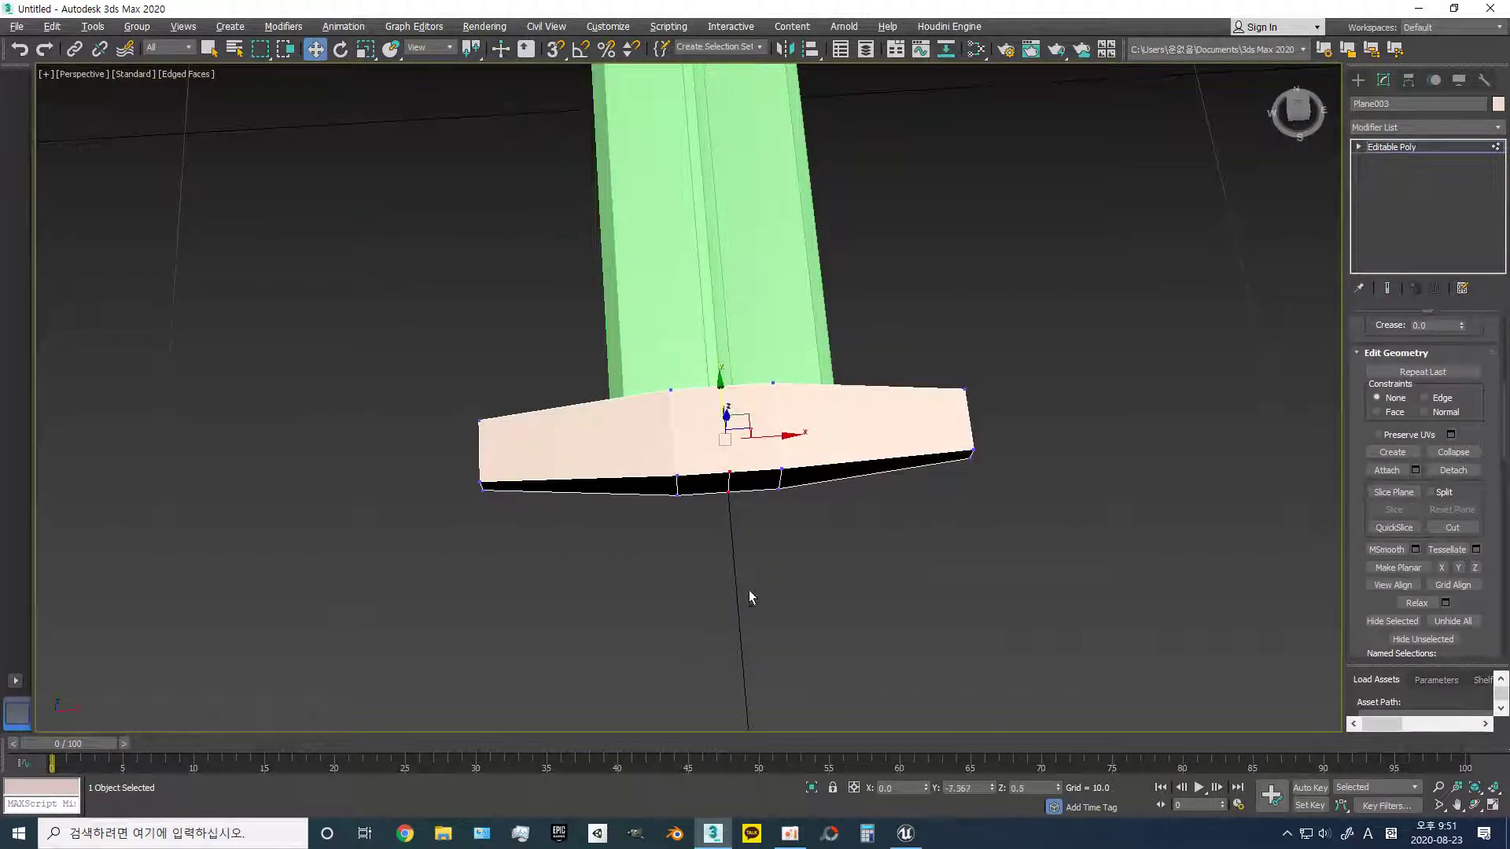
# - Scale the selected center vertices apart vertically
pyautogui.moveTo(748, 593)
pyautogui.keyDown('alt'); pyautogui.mouseDown(button='middle')
pyautogui.moveTo(719, 364)
pyautogui.moveTo(741, 535)
pyautogui.mouseUp(button='middle'); pyautogui.keyUp('alt')
pyautogui.press('r')
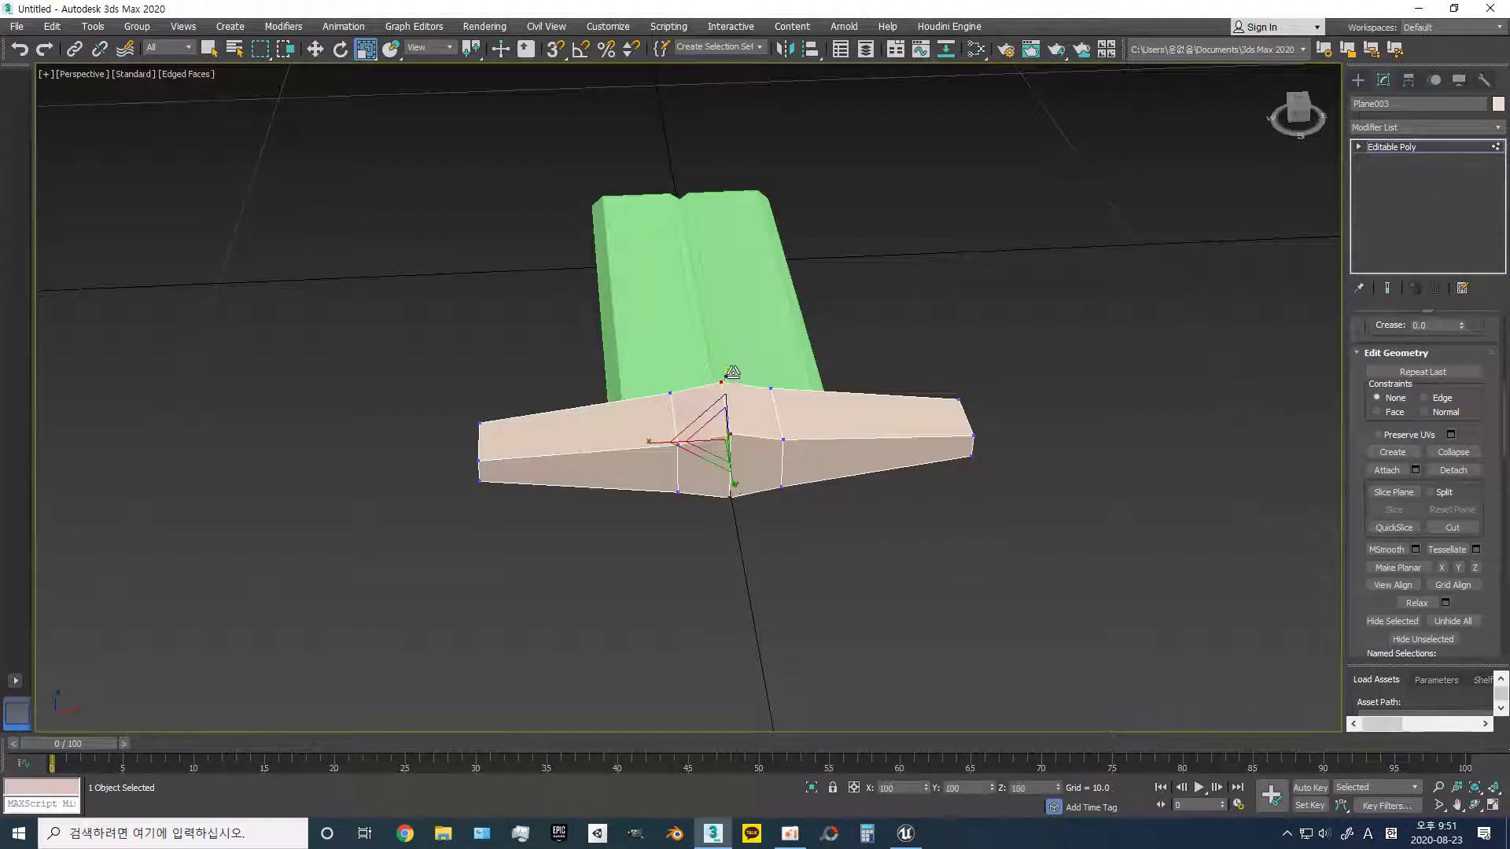
pyautogui.moveTo(727, 407); pyautogui.dragTo(727, 370)
pyautogui.press('w')
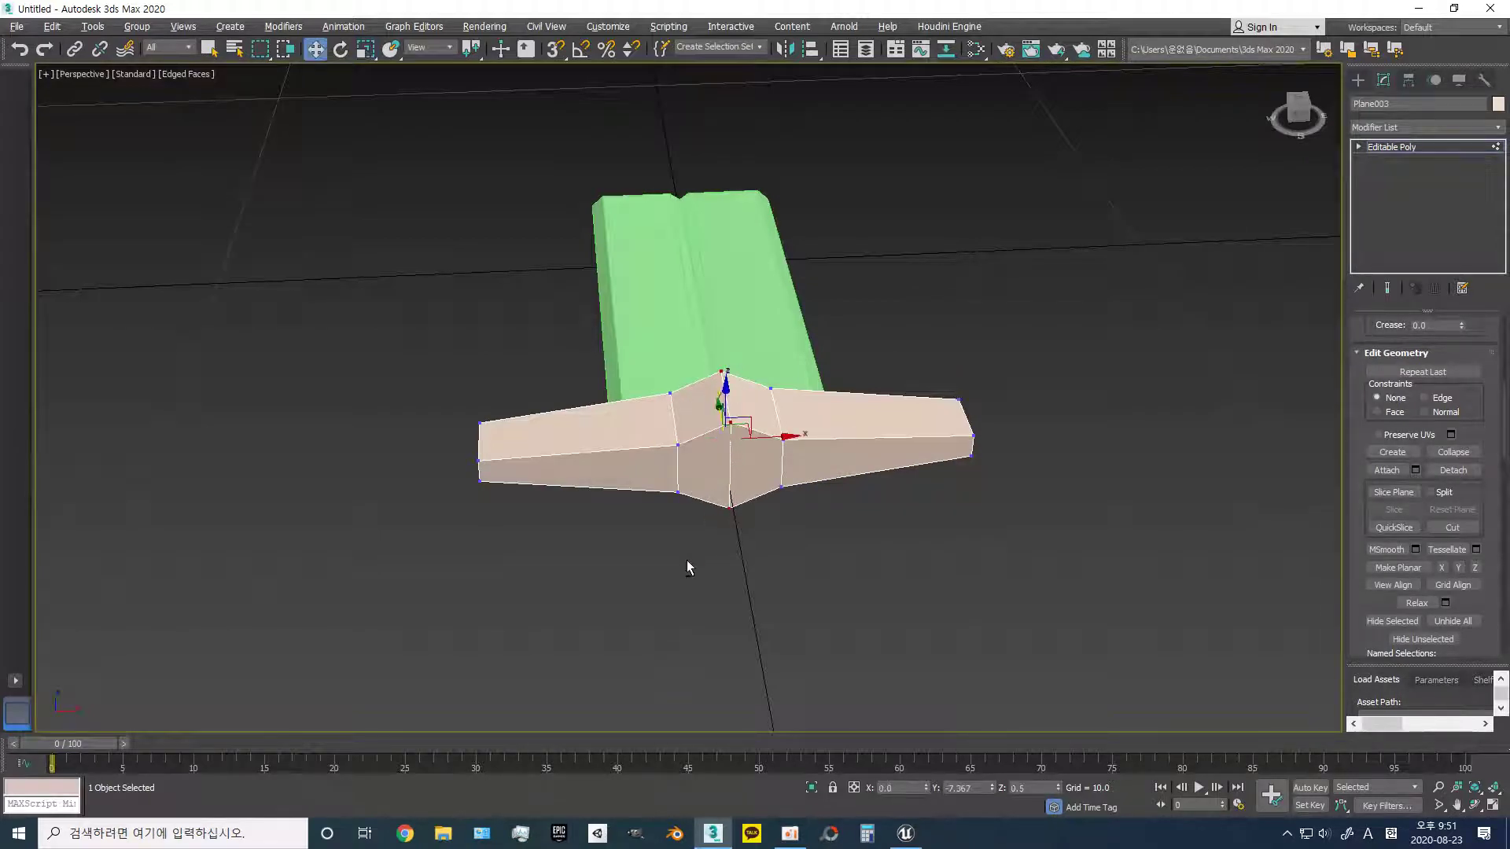
pyautogui.keyDown('alt'); pyautogui.moveTo(687, 560); pyautogui.dragTo(951, 515, button='middle'); pyautogui.keyUp('alt')
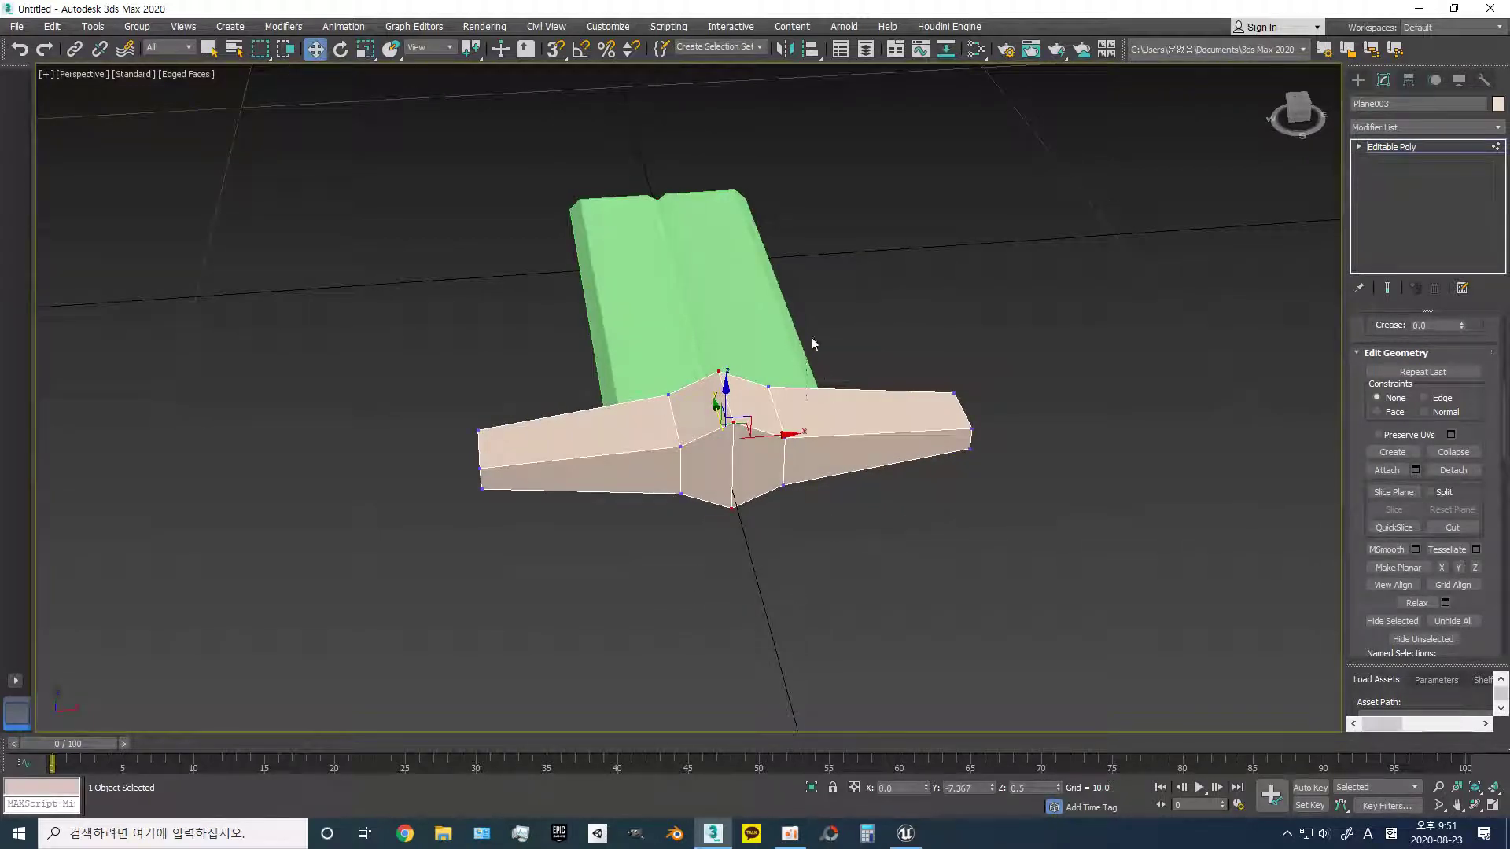
# - Narrow the crosspiece's center vertices to 60% along X
pyautogui.moveTo(605, 671); pyautogui.dragTo(605, 670)
pyautogui.press('r')
pyautogui.moveTo(663, 443); pyautogui.dragTo(697, 442)
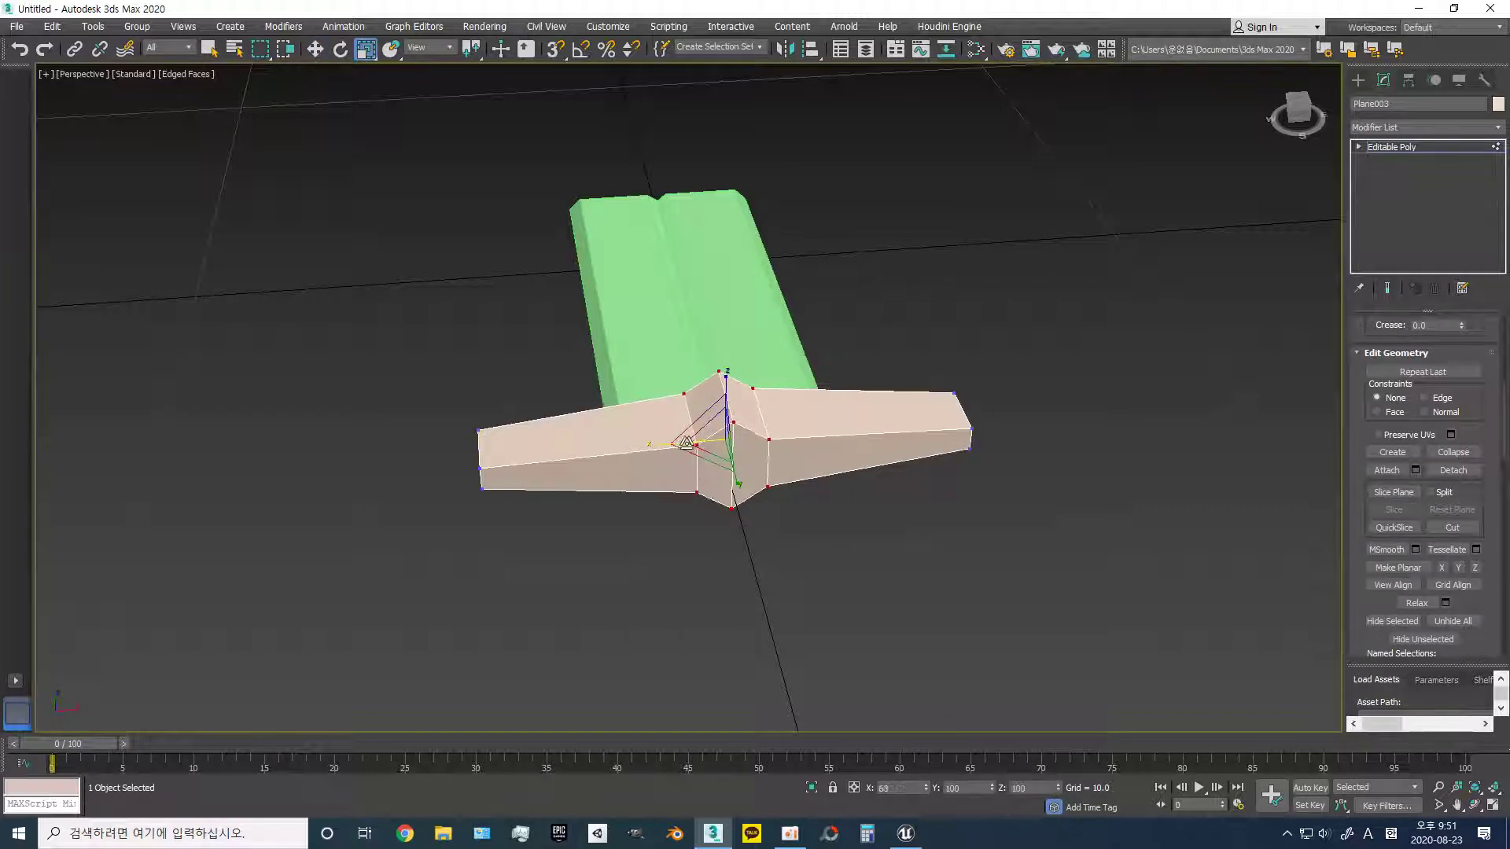
pyautogui.press('w')
pyautogui.keyDown('alt'); pyautogui.moveTo(771, 523); pyautogui.dragTo(766, 440, button='middle'); pyautogui.keyUp('alt')
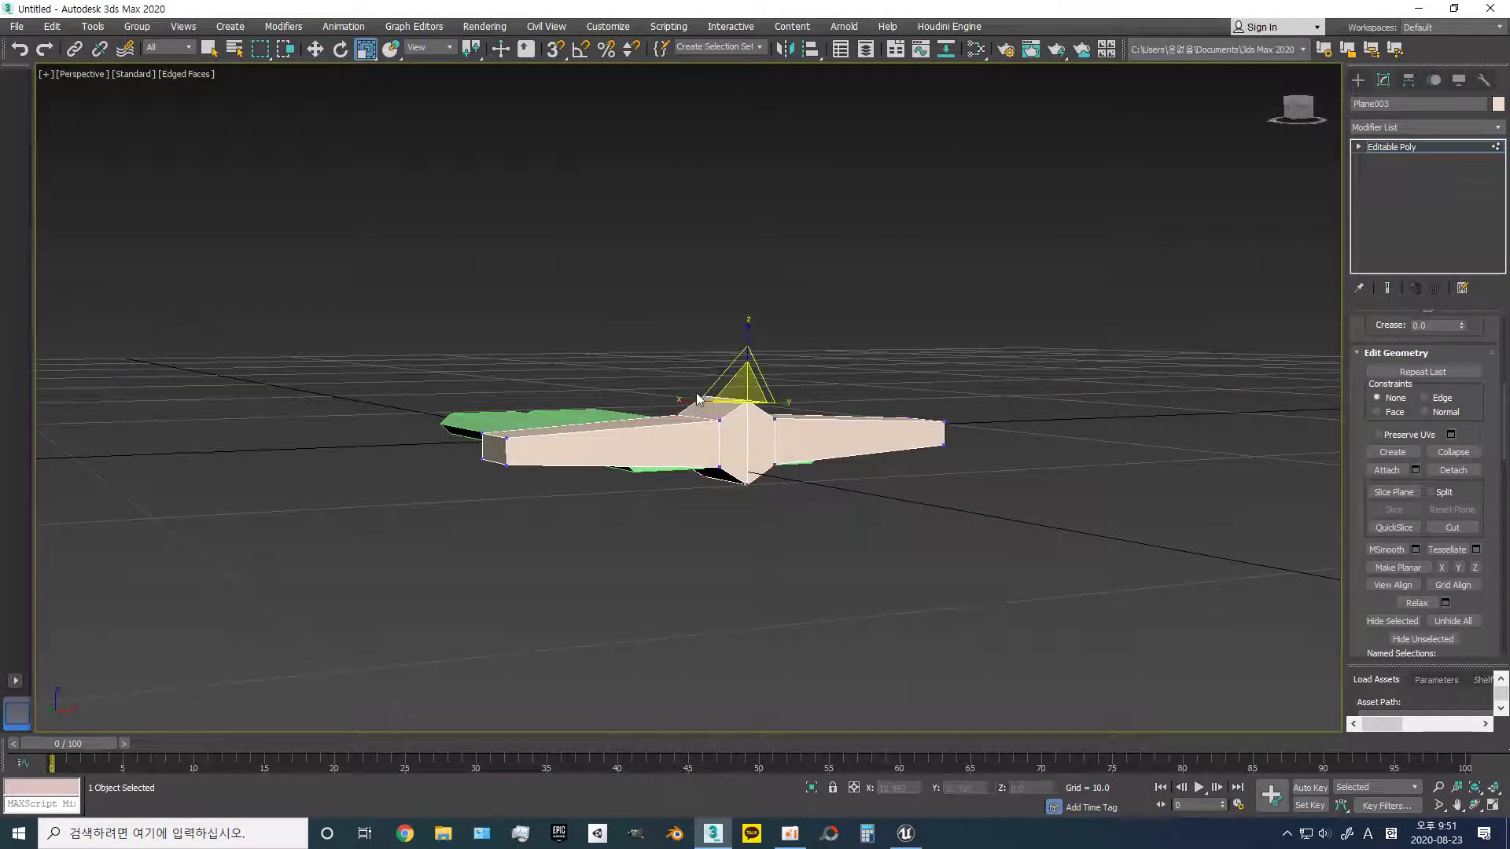
# - Scale the top and bottom center vertices inward to form a point
pyautogui.click(702, 392)
pyautogui.click(705, 391)
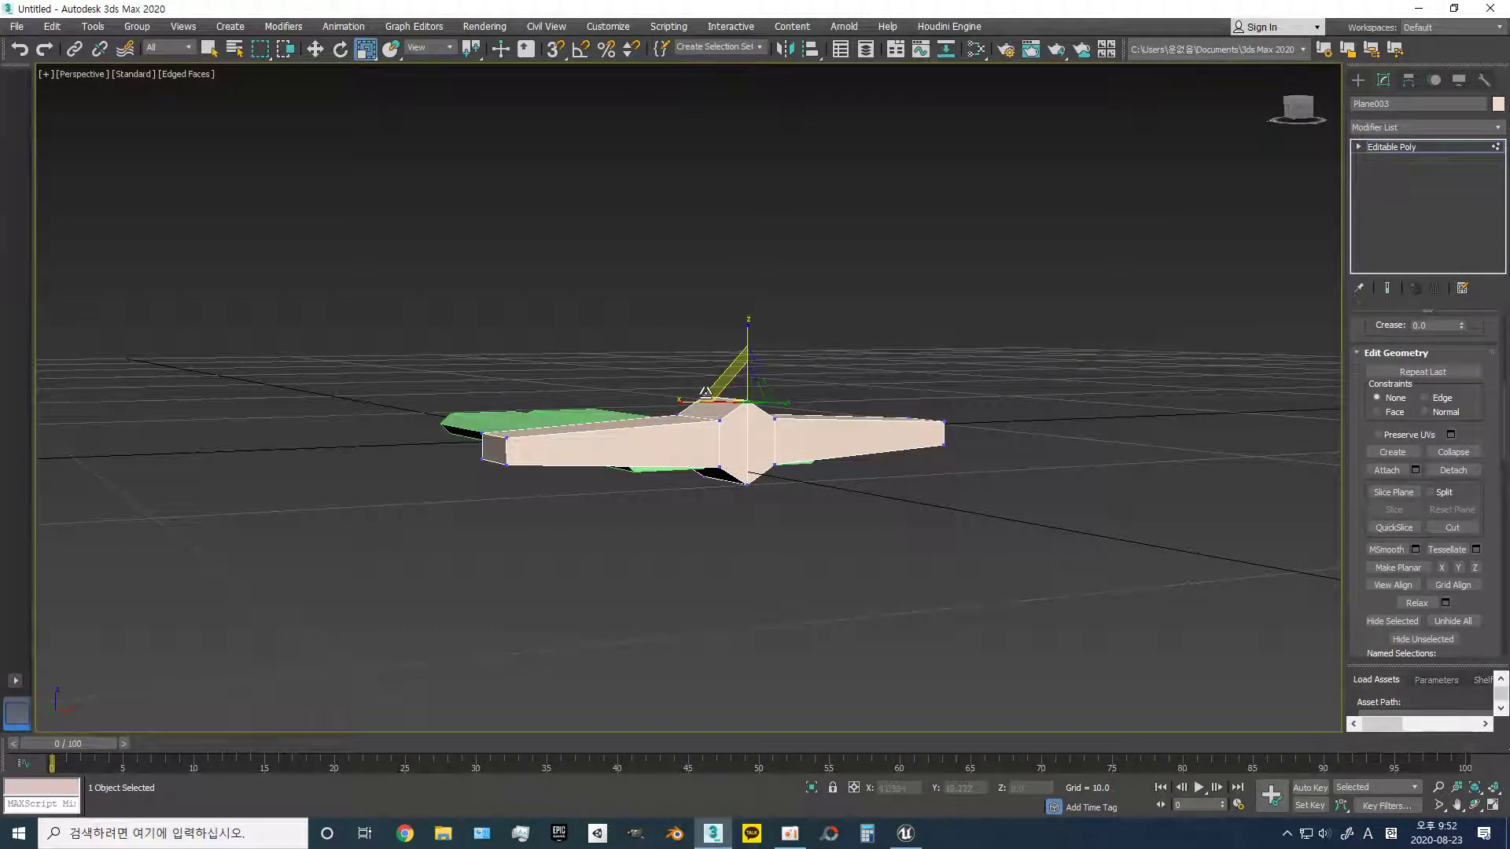
pyautogui.click(703, 401)
pyautogui.press('r')
pyautogui.click(747, 484)
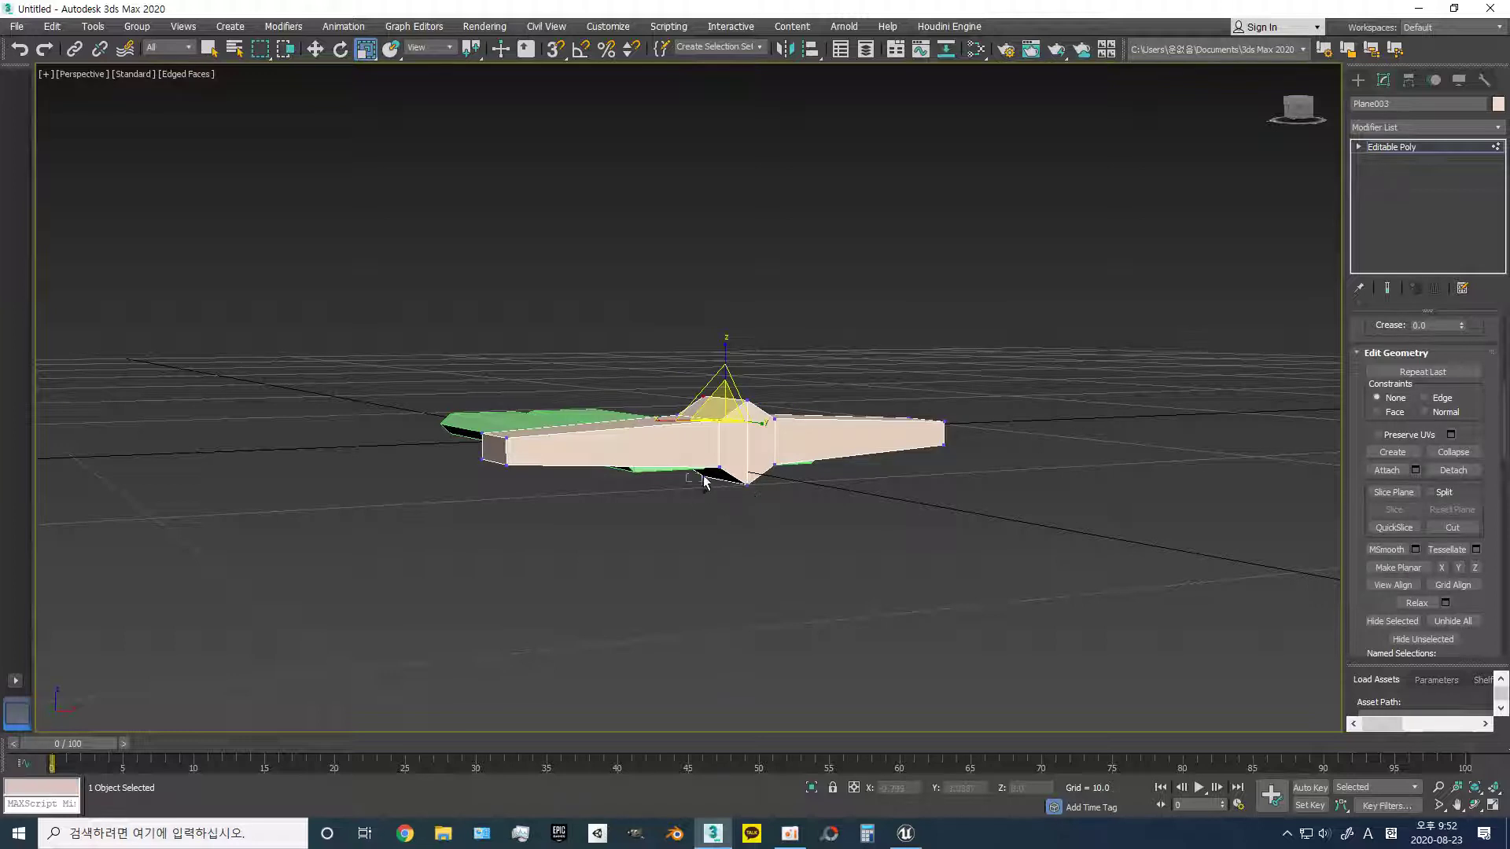
pyautogui.moveTo(706, 482)
pyautogui.mouseDown()
pyautogui.moveTo(735, 515)
pyautogui.moveTo(751, 501)
pyautogui.mouseUp()
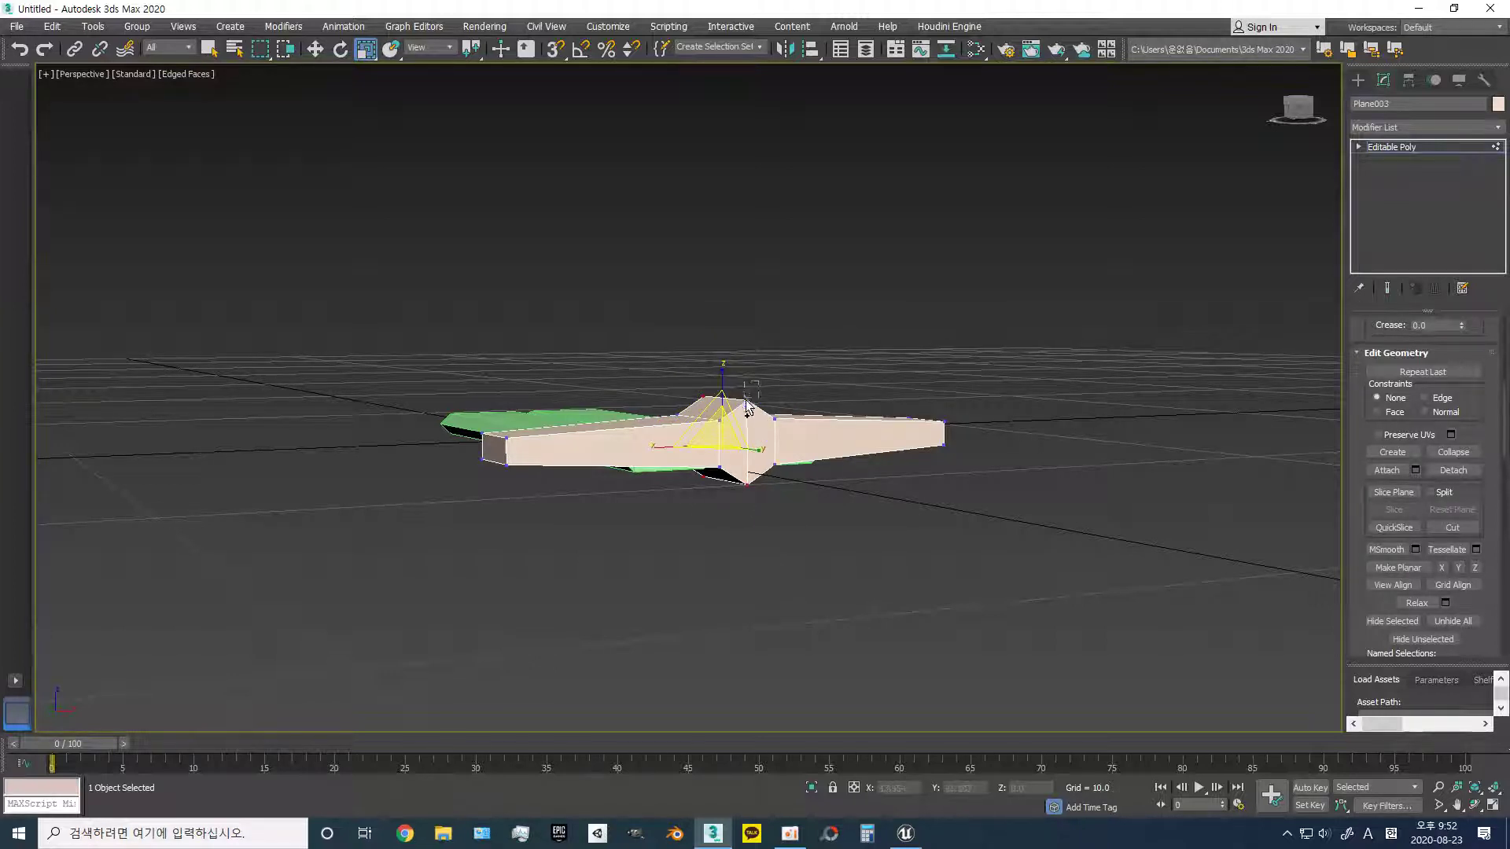
# - Orbit around the model to inspect the pointed center from several angles
pyautogui.moveTo(778, 506)
pyautogui.keyDown('alt'); pyautogui.mouseDown(button='middle')
pyautogui.moveTo(706, 600)
pyautogui.moveTo(771, 310)
pyautogui.moveTo(698, 610)
pyautogui.moveTo(733, 538)
pyautogui.mouseUp(button='middle'); pyautogui.keyUp('alt')
pyautogui.keyDown('alt'); pyautogui.moveTo(707, 435); pyautogui.dragTo(710, 626, button='middle'); pyautogui.keyUp('alt')
pyautogui.keyDown('alt'); pyautogui.moveTo(787, 458); pyautogui.dragTo(722, 376, button='middle'); pyautogui.keyUp('alt')
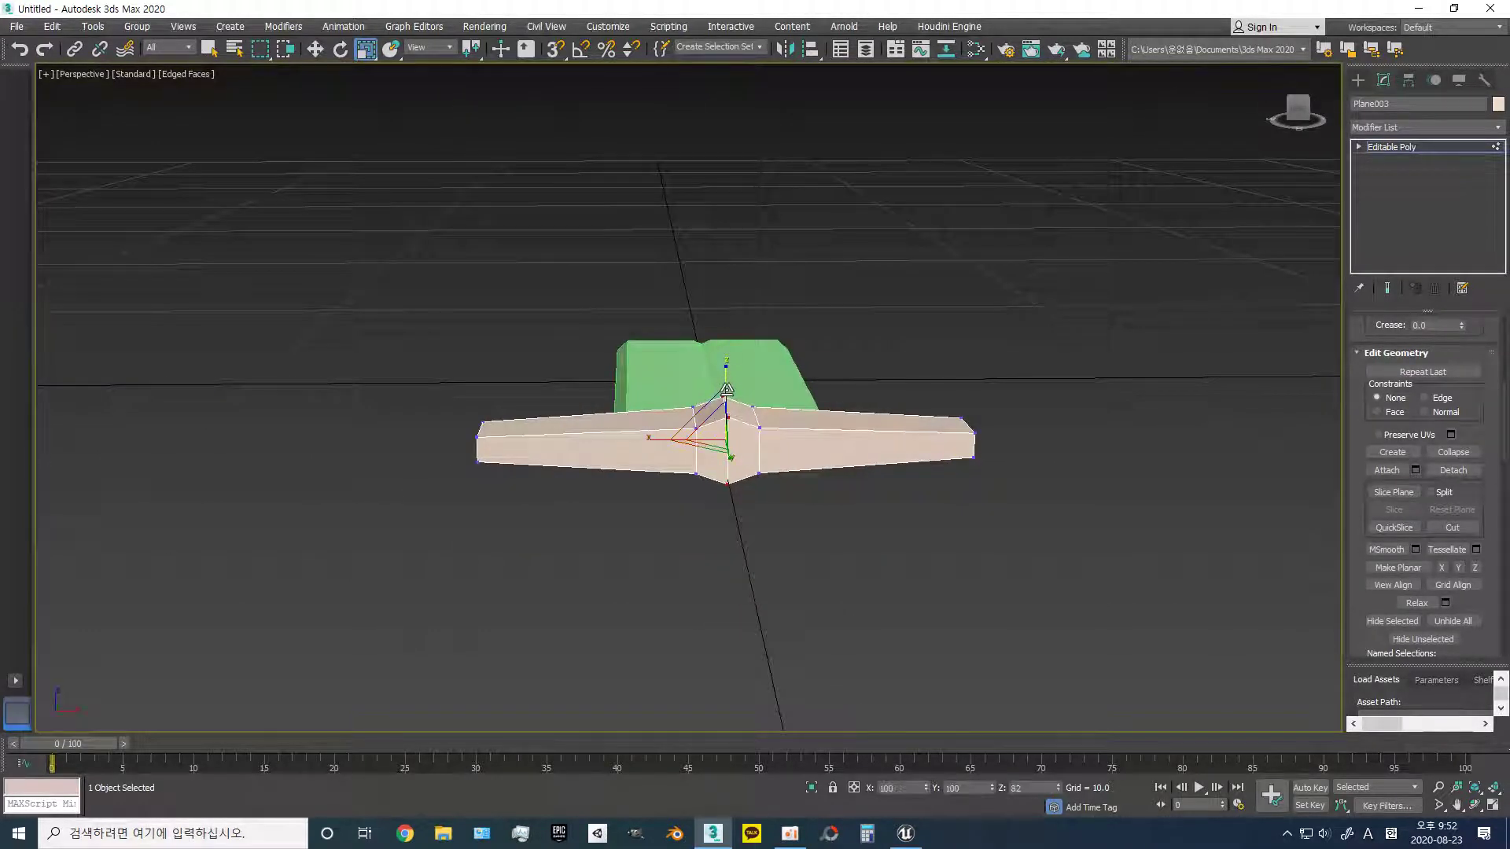
pyautogui.press('w')
pyautogui.keyDown('alt'); pyautogui.moveTo(818, 511); pyautogui.dragTo(739, 465, button='middle'); pyautogui.keyUp('alt')
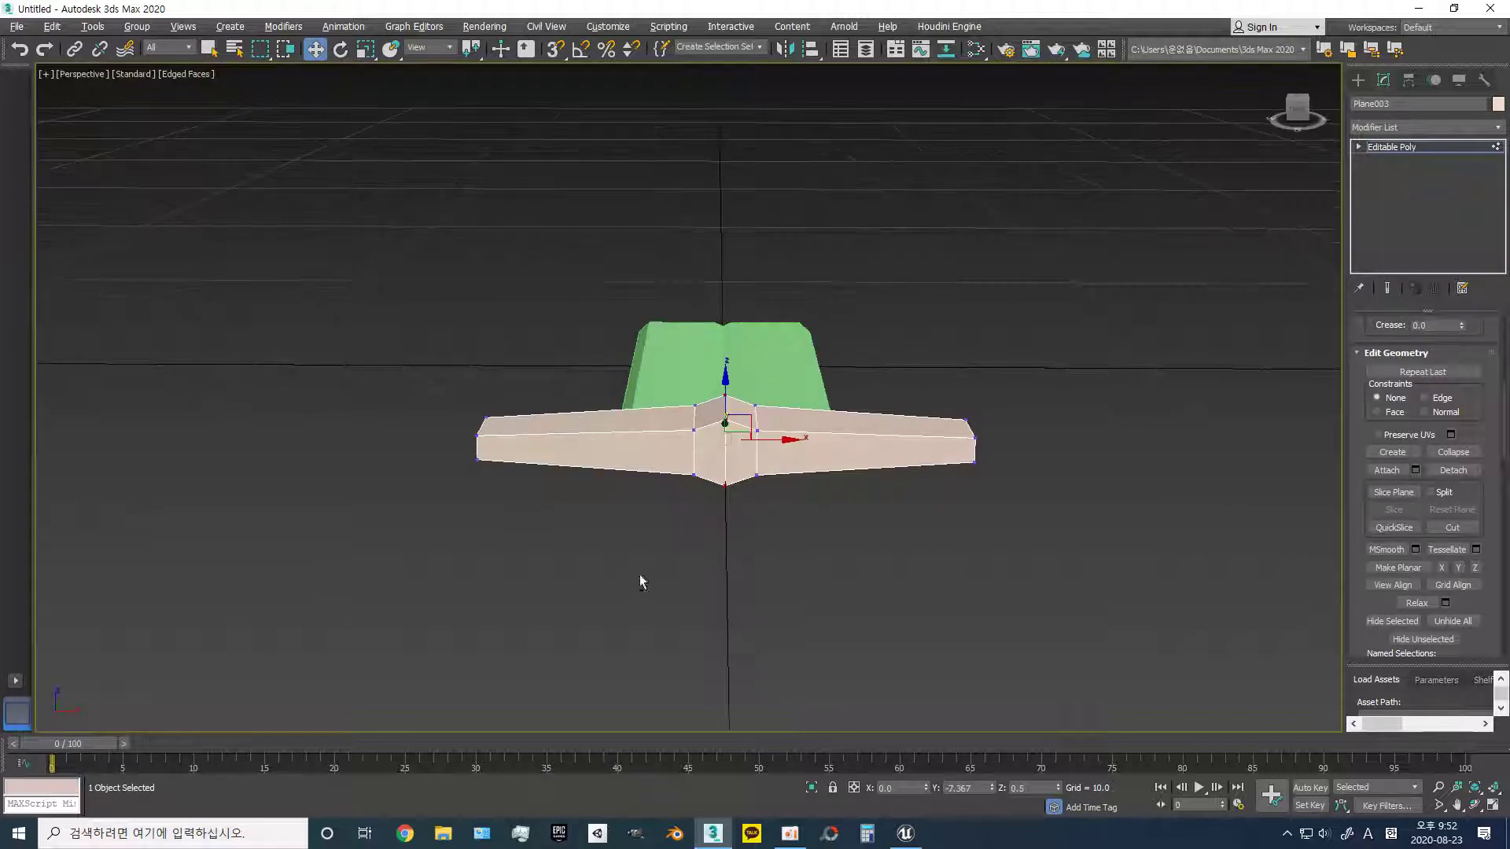
pyautogui.moveTo(745, 599)
pyautogui.keyDown('alt'); pyautogui.mouseDown(button='middle')
pyautogui.moveTo(799, 502)
pyautogui.moveTo(853, 503)
pyautogui.mouseUp(button='middle'); pyautogui.keyUp('alt')
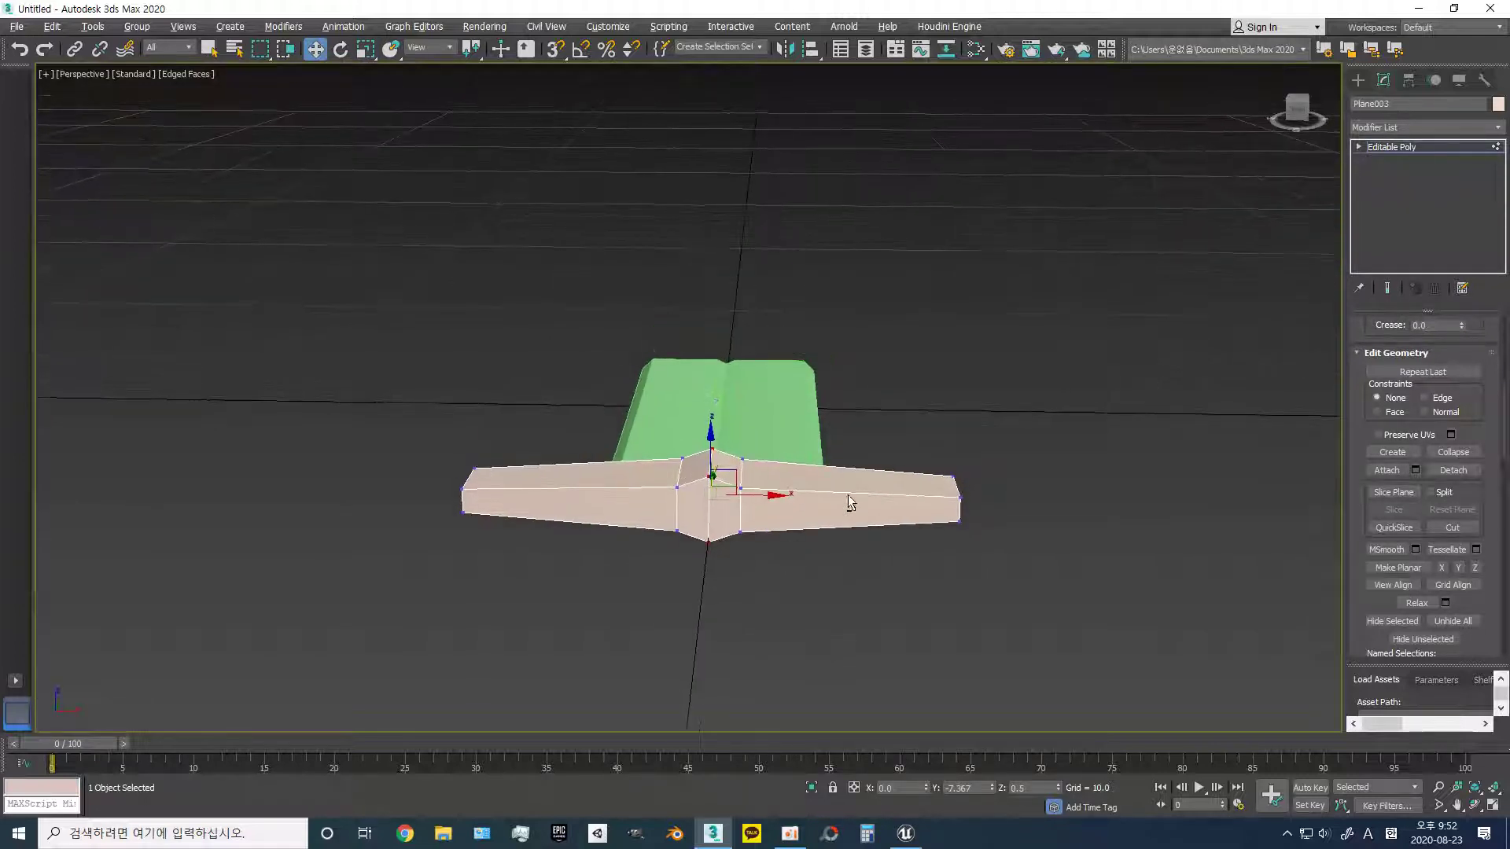
pyautogui.scroll(2, 834, 614)
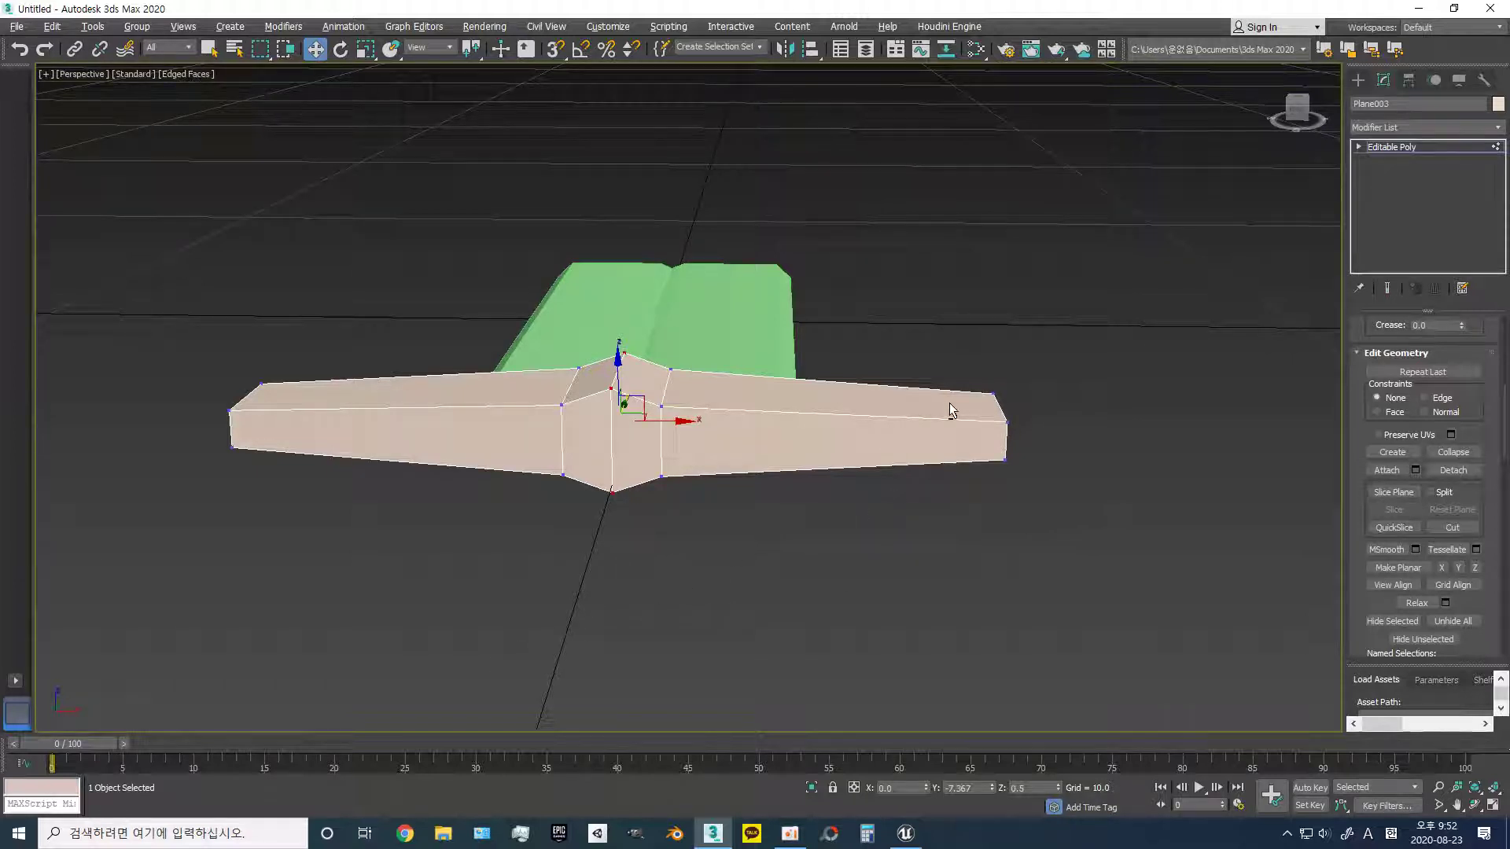
pyautogui.hotkey('ctrl', 'a')
pyautogui.scroll(-10, 685, 510)
pyautogui.scroll(10, 717, 526)
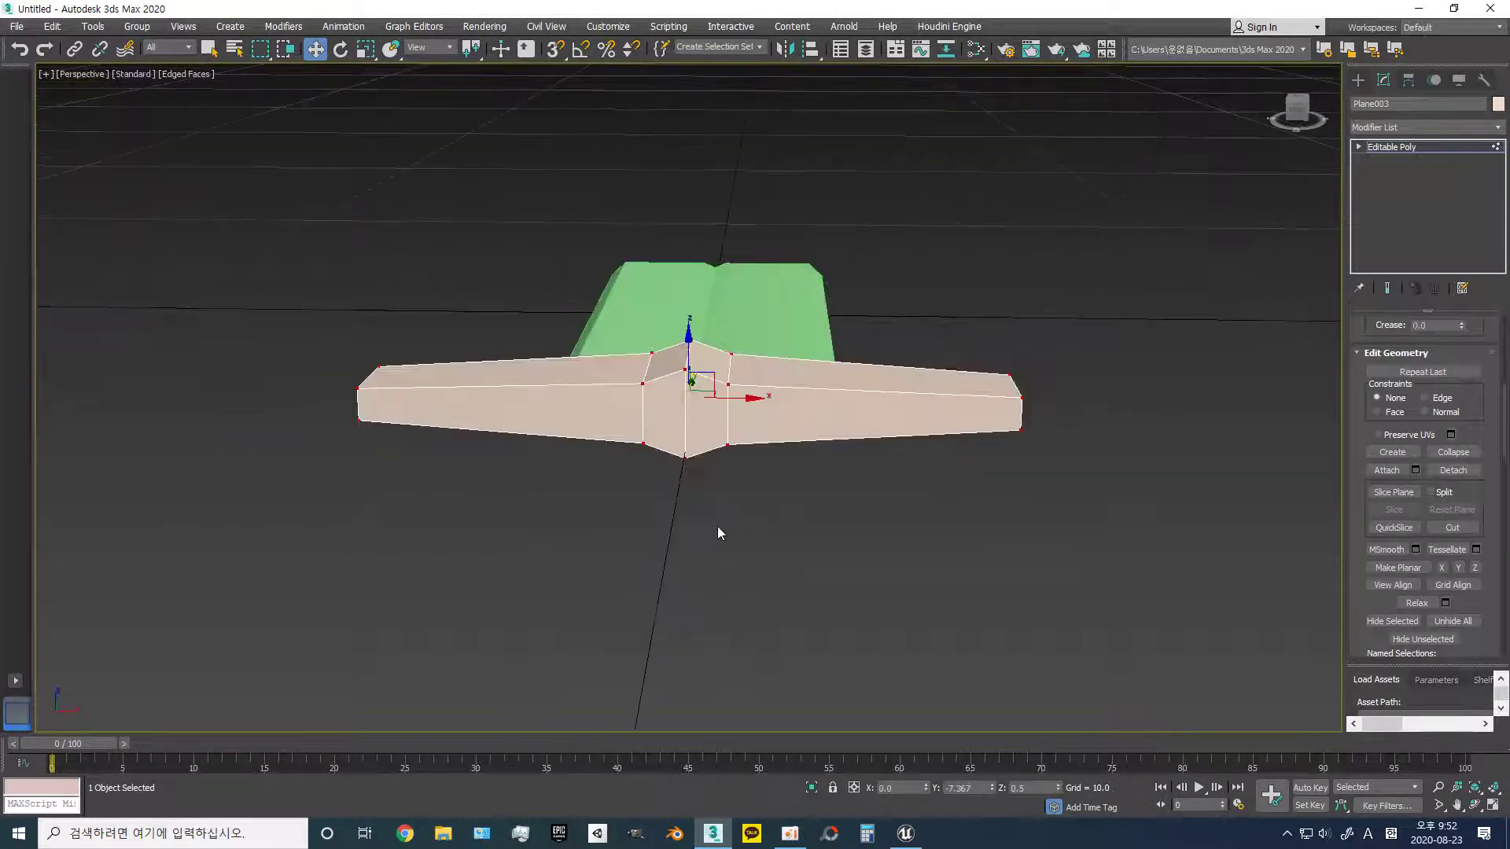
pyautogui.keyDown('alt'); pyautogui.moveTo(680, 539); pyautogui.dragTo(920, 400, button='middle'); pyautogui.keyUp('alt')
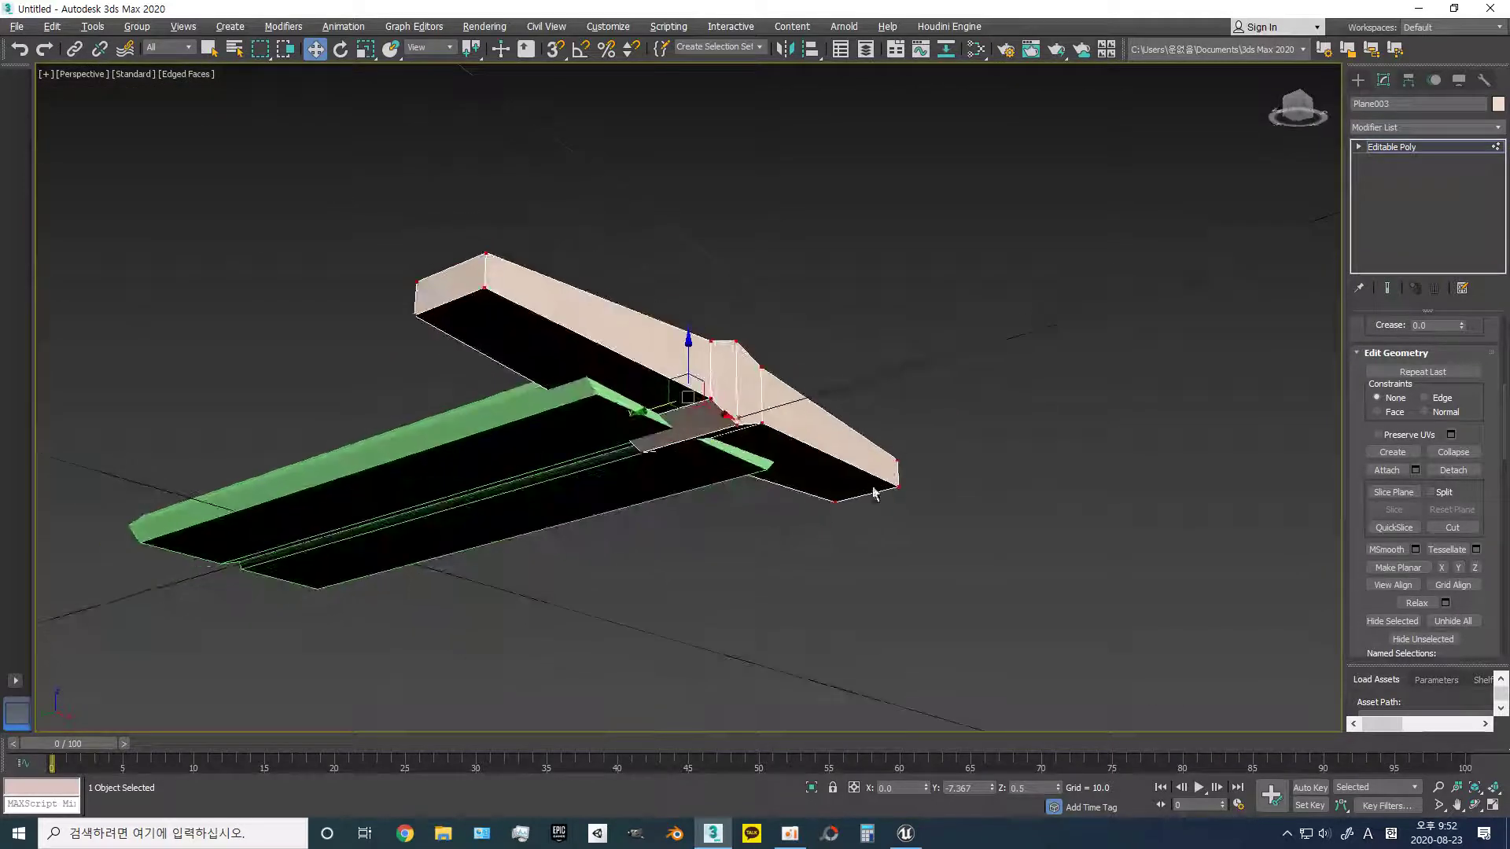
pyautogui.moveTo(703, 461)
pyautogui.keyDown('alt'); pyautogui.mouseDown(button='middle')
pyautogui.moveTo(745, 554)
pyautogui.moveTo(889, 527)
pyautogui.moveTo(895, 493)
pyautogui.moveTo(947, 496)
pyautogui.moveTo(874, 521)
pyautogui.moveTo(795, 577)
pyautogui.mouseUp(button='middle'); pyautogui.keyUp('alt')
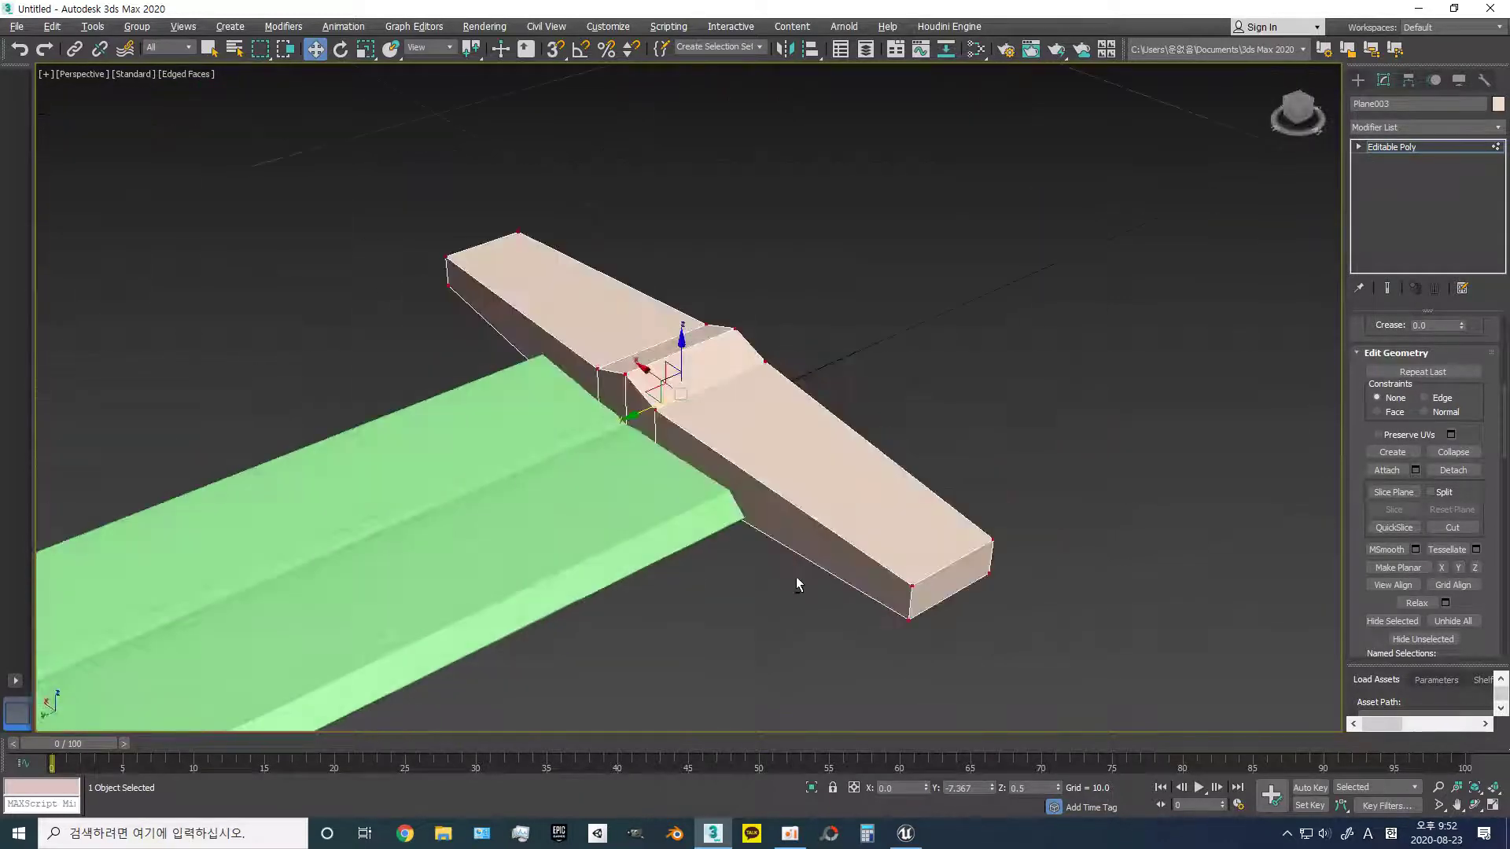
pyautogui.keyDown('alt'); pyautogui.moveTo(701, 581); pyautogui.dragTo(876, 449, button='middle'); pyautogui.keyUp('alt')
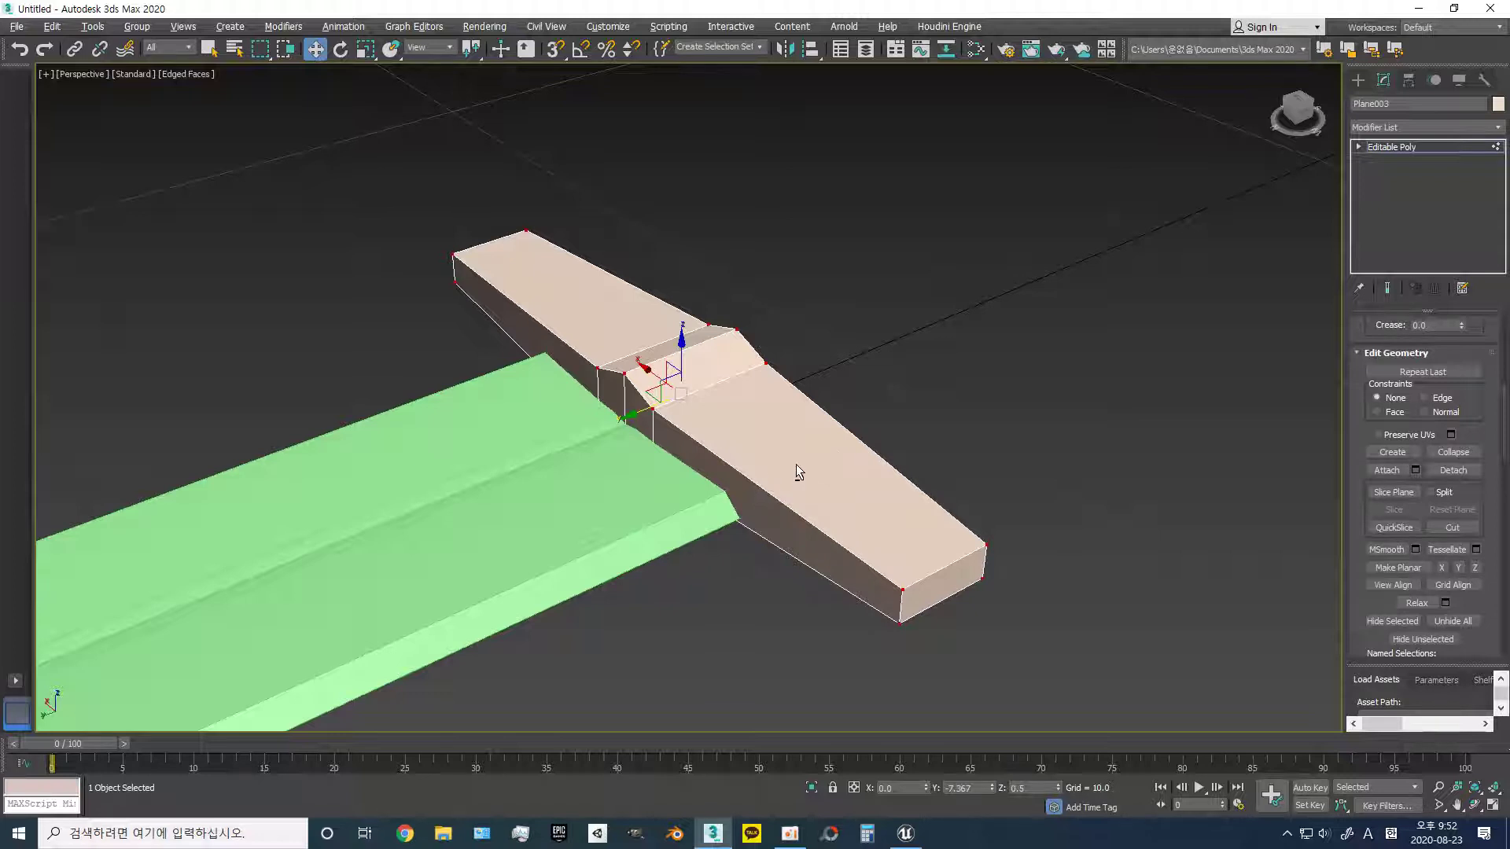
pyautogui.keyDown('alt'); pyautogui.moveTo(796, 464); pyautogui.dragTo(810, 422, button='middle'); pyautogui.keyUp('alt')
pyautogui.scroll(-5, 759, 490)
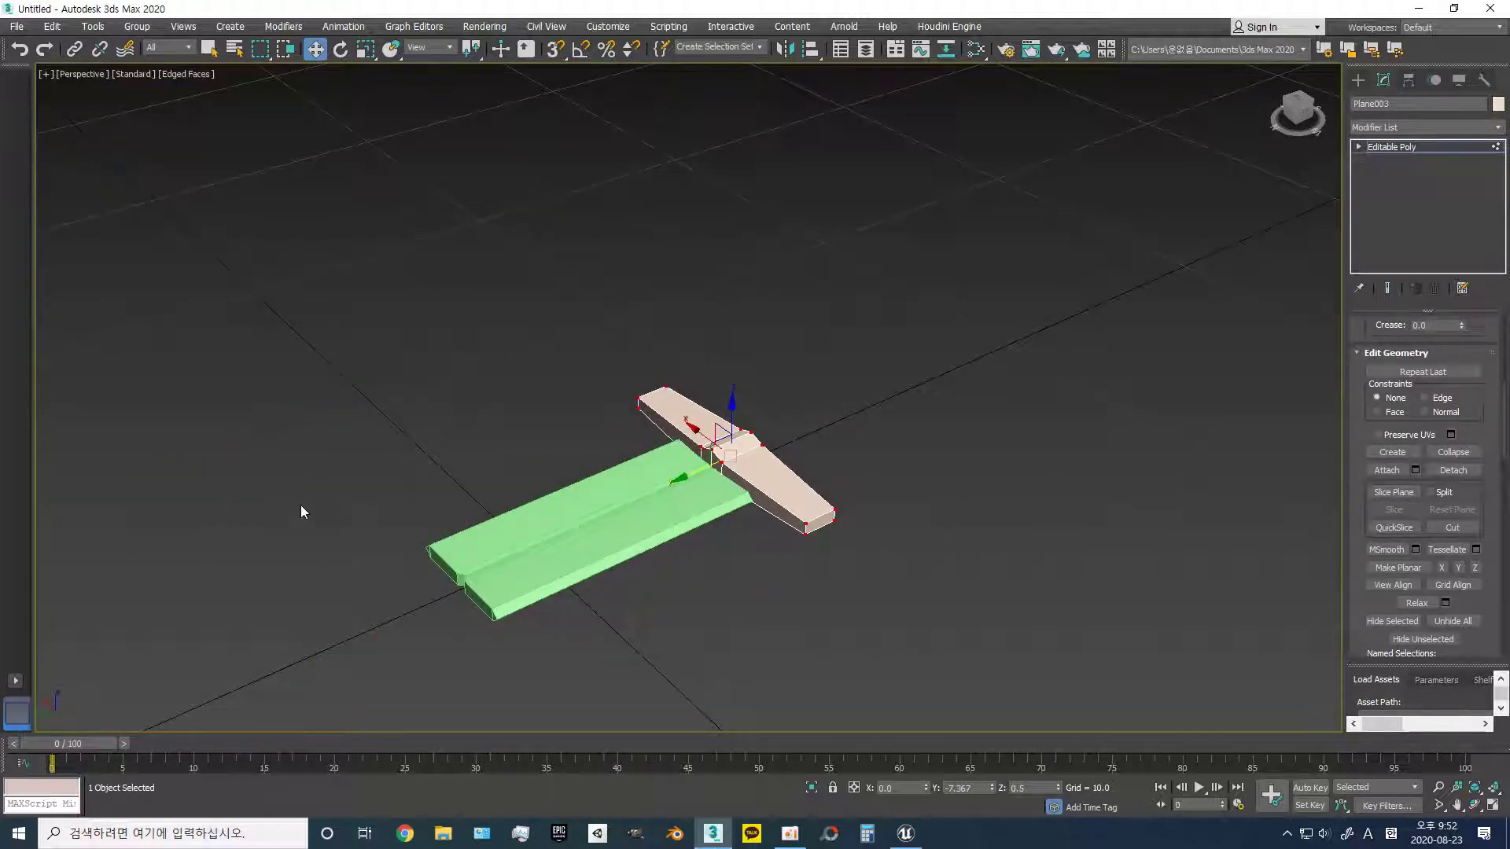
pyautogui.keyDown('alt'); pyautogui.moveTo(658, 514); pyautogui.dragTo(653, 549, button='middle'); pyautogui.keyUp('alt')
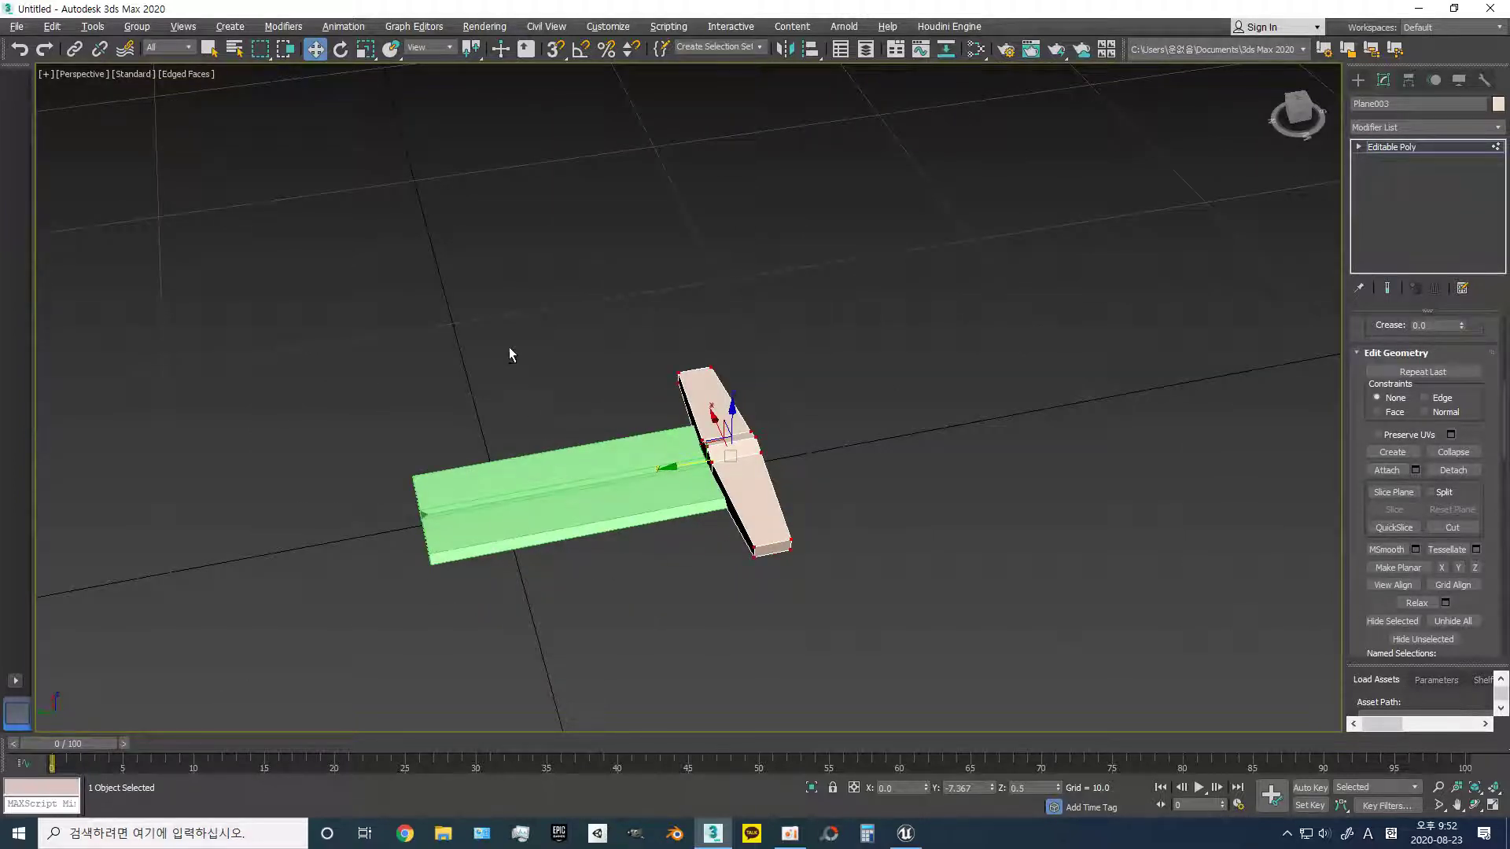
pyautogui.click(651, 462)
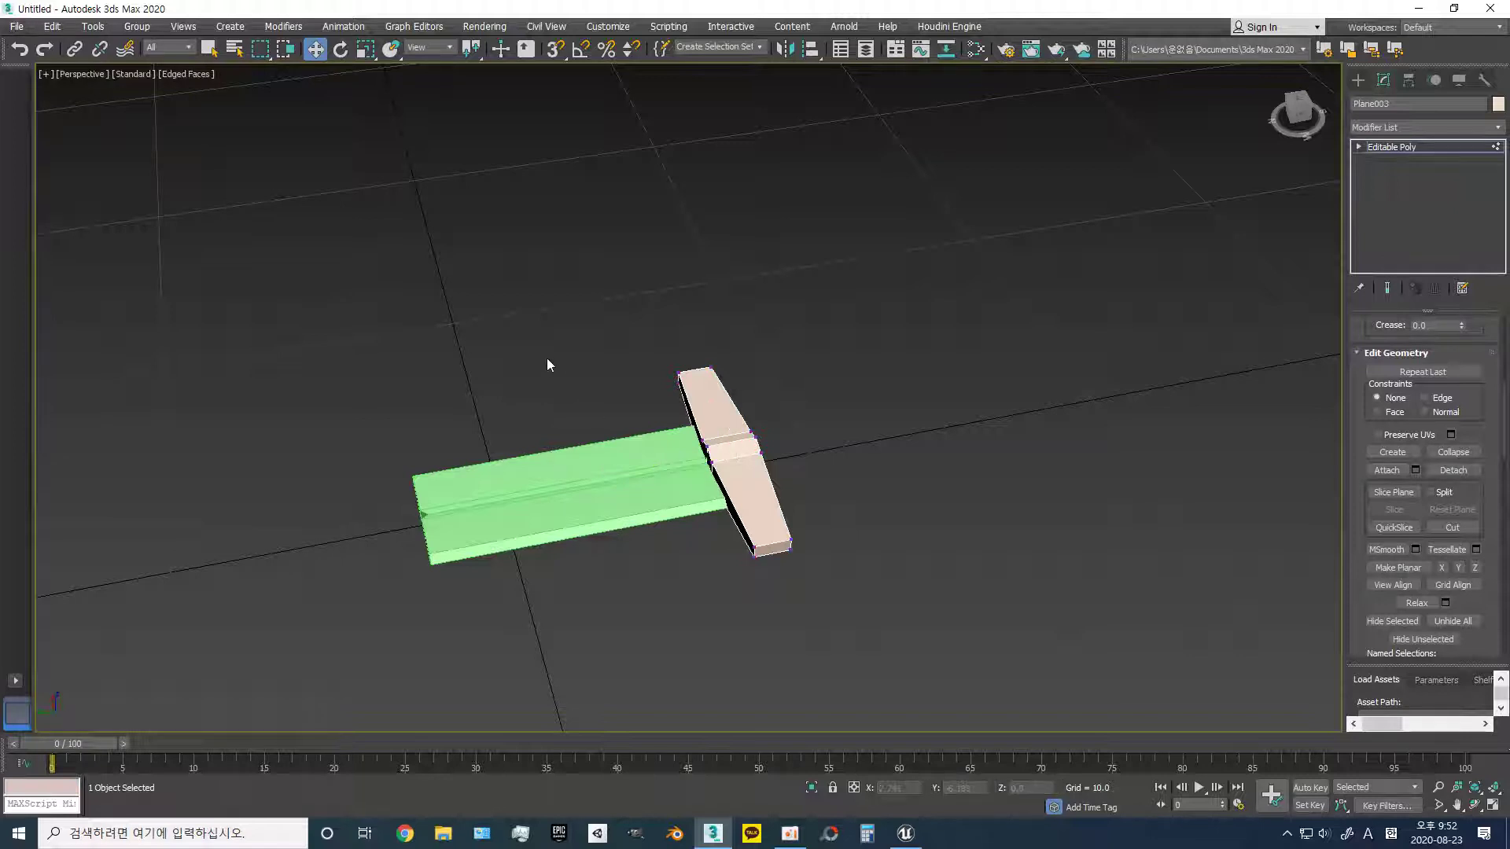
pyautogui.moveTo(550, 252); pyautogui.dragTo(897, 652)
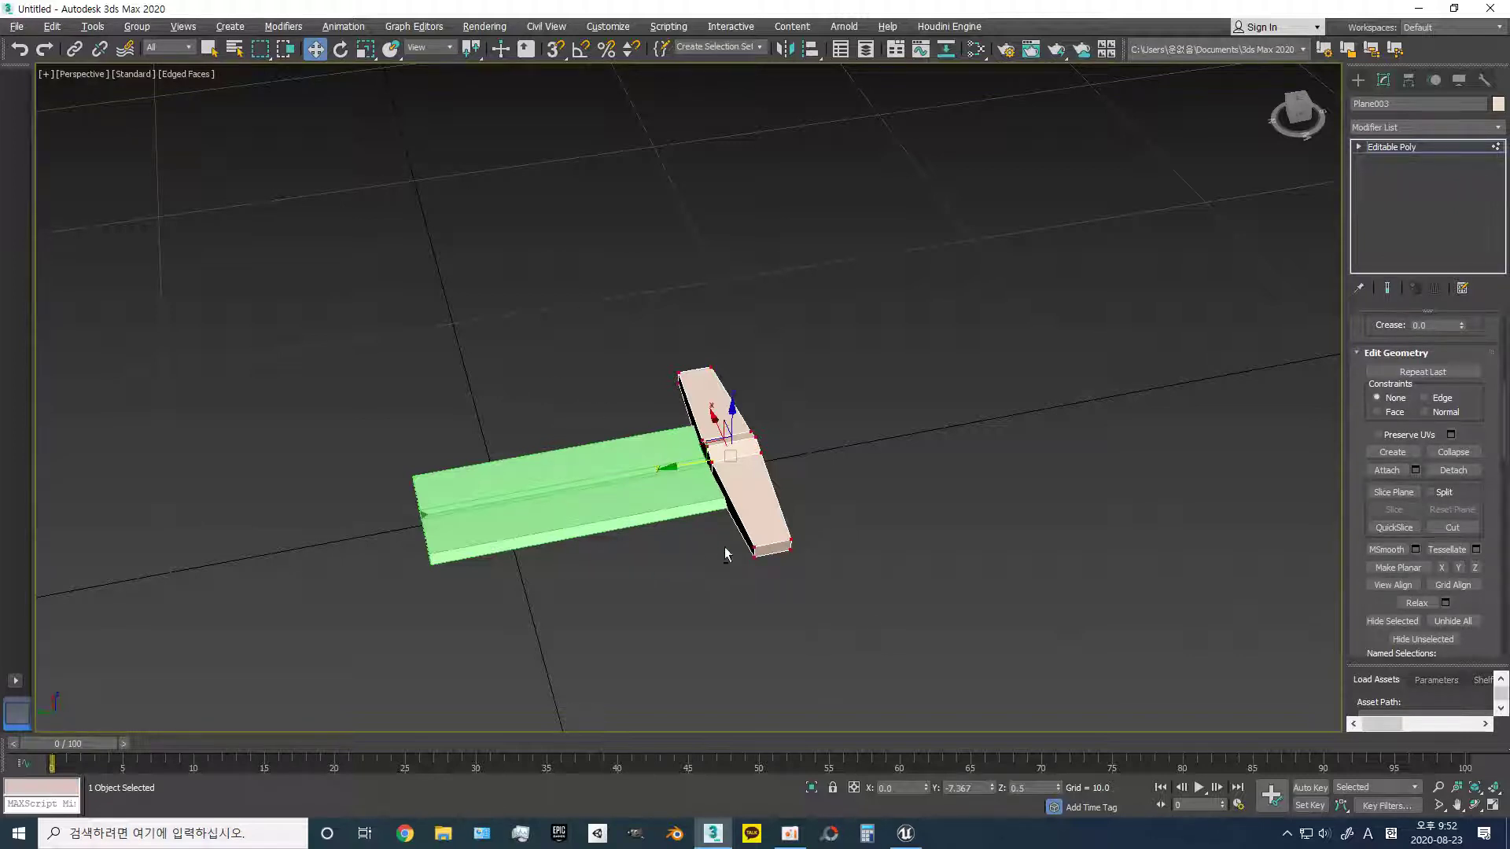
pyautogui.keyDown('alt'); pyautogui.moveTo(688, 438); pyautogui.dragTo(617, 482, button='middle'); pyautogui.keyUp('alt')
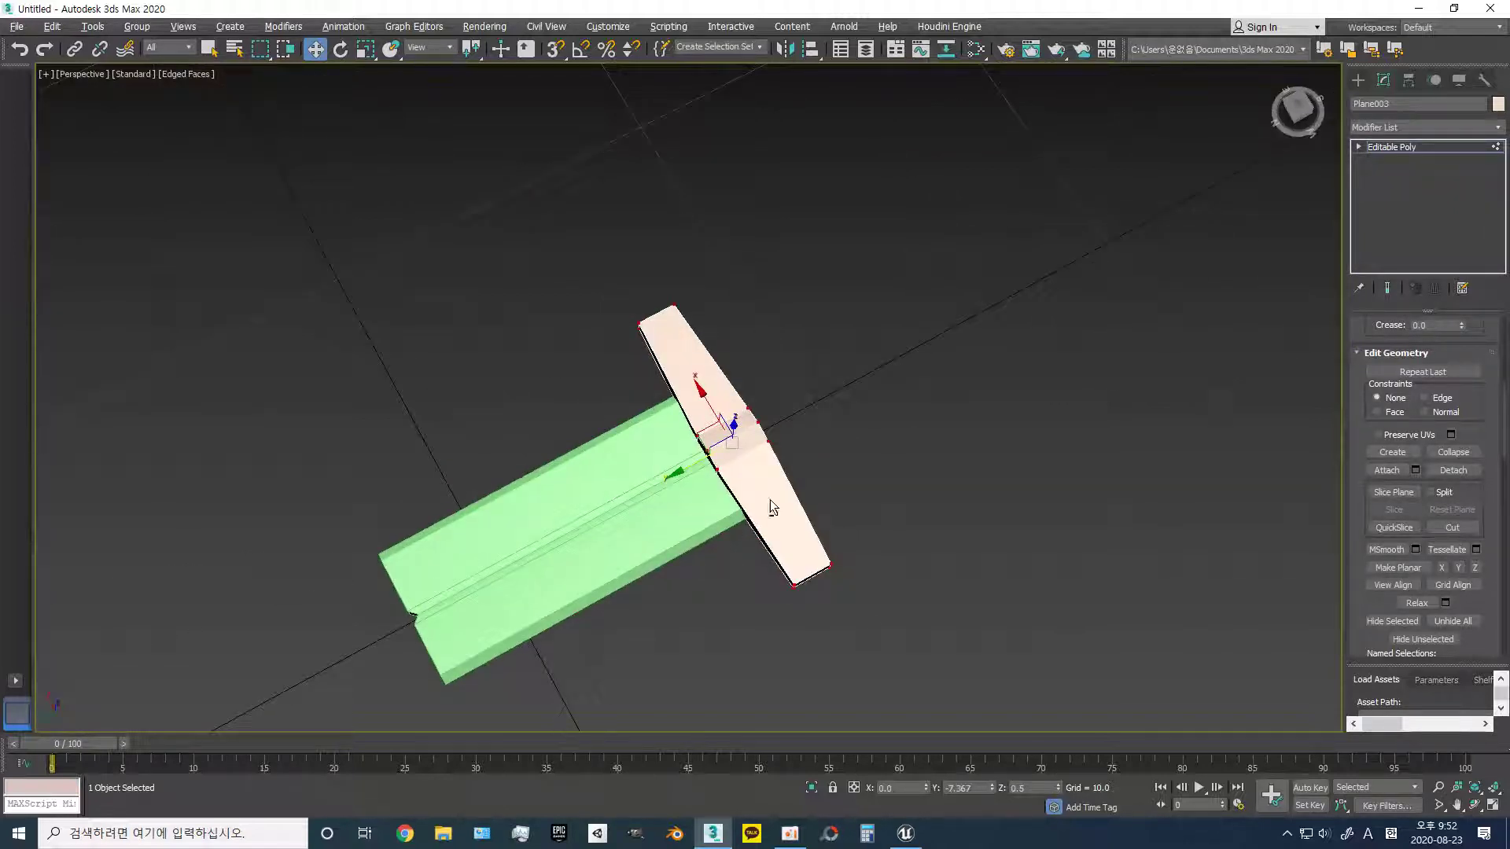
pyautogui.scroll(1, 774, 406)
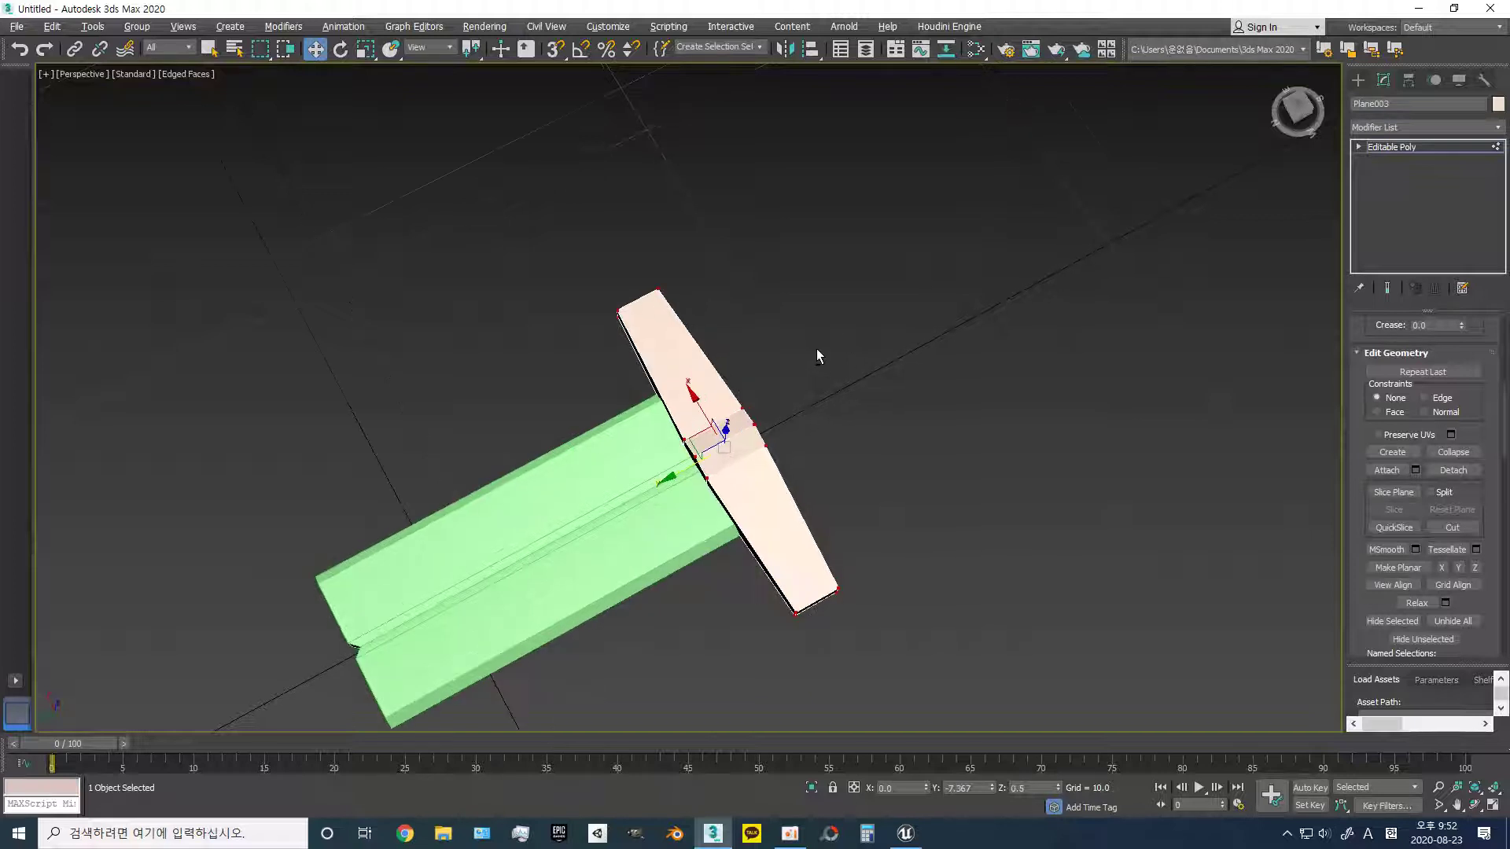
pyautogui.click(857, 419)
pyautogui.scroll(-8, 858, 419)
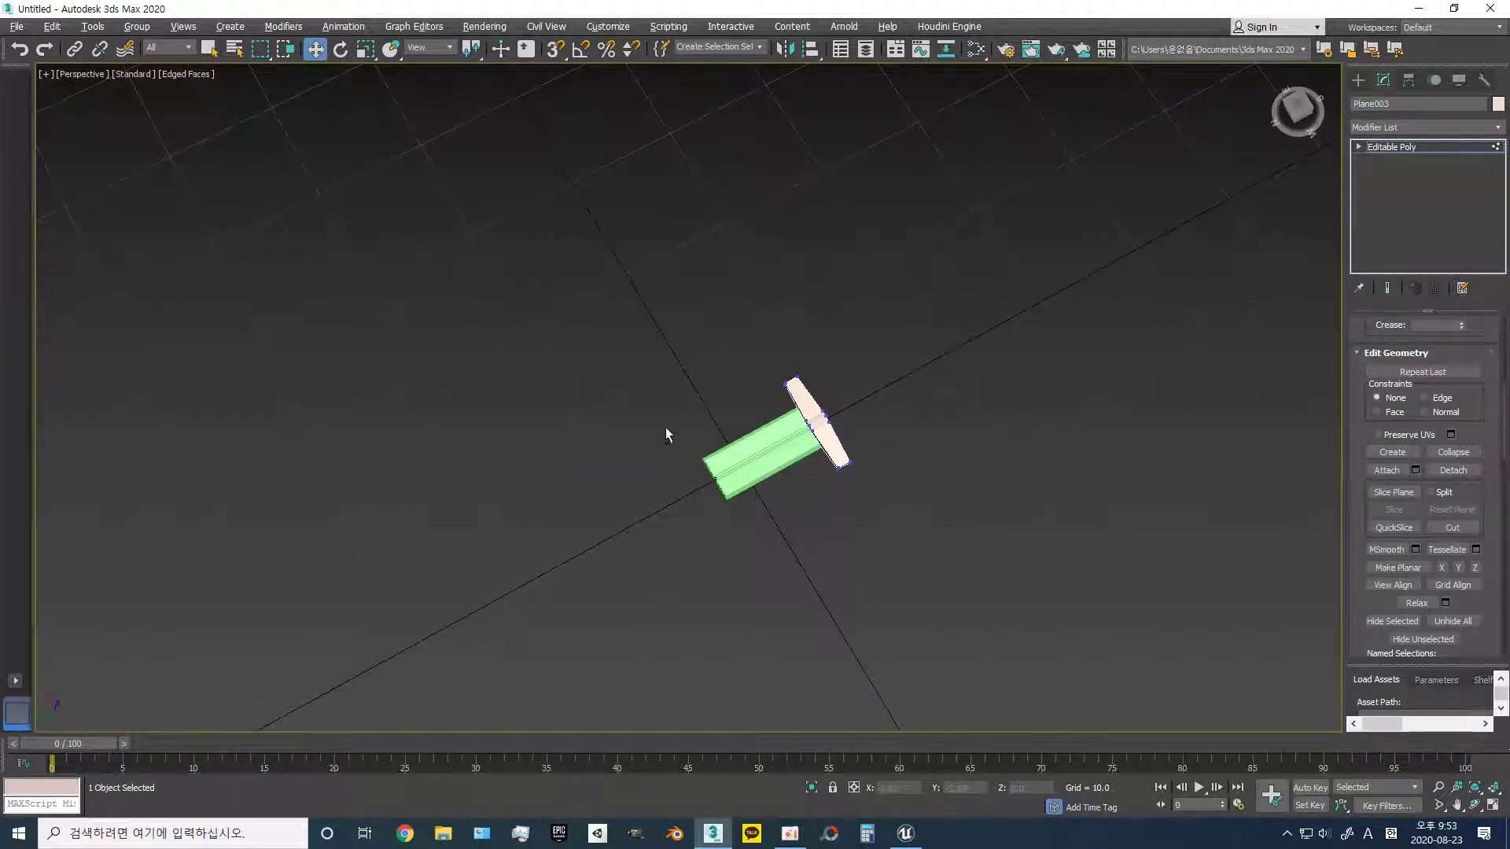
pyautogui.moveTo(772, 530)
pyautogui.keyDown('alt'); pyautogui.mouseDown(button='middle')
pyautogui.moveTo(573, 404)
pyautogui.moveTo(701, 451)
pyautogui.mouseUp(button='middle'); pyautogui.keyUp('alt')
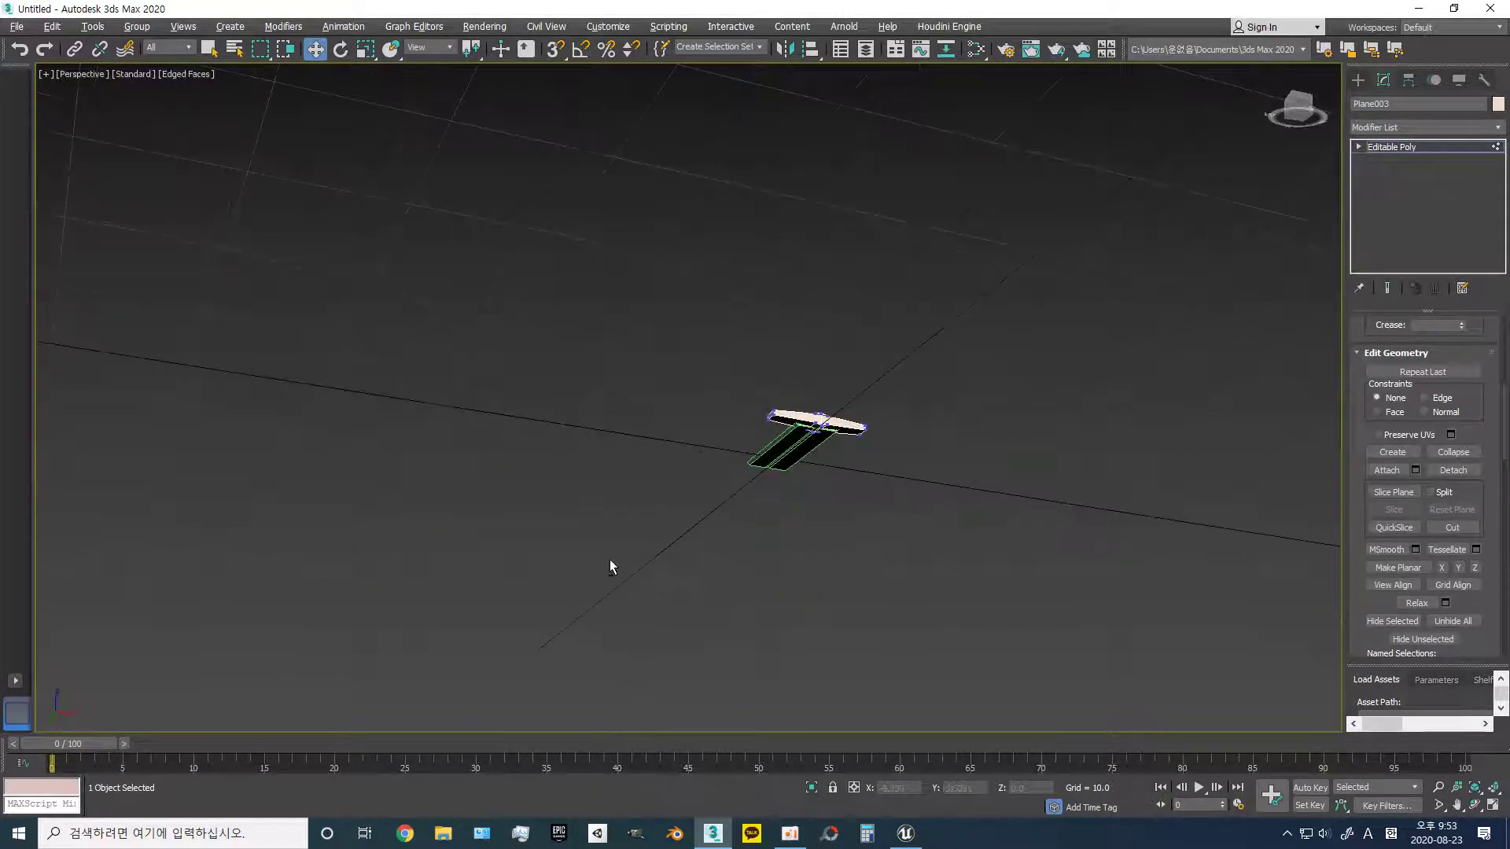
pyautogui.hotkey('ctrl', 'a')
pyautogui.press('z')
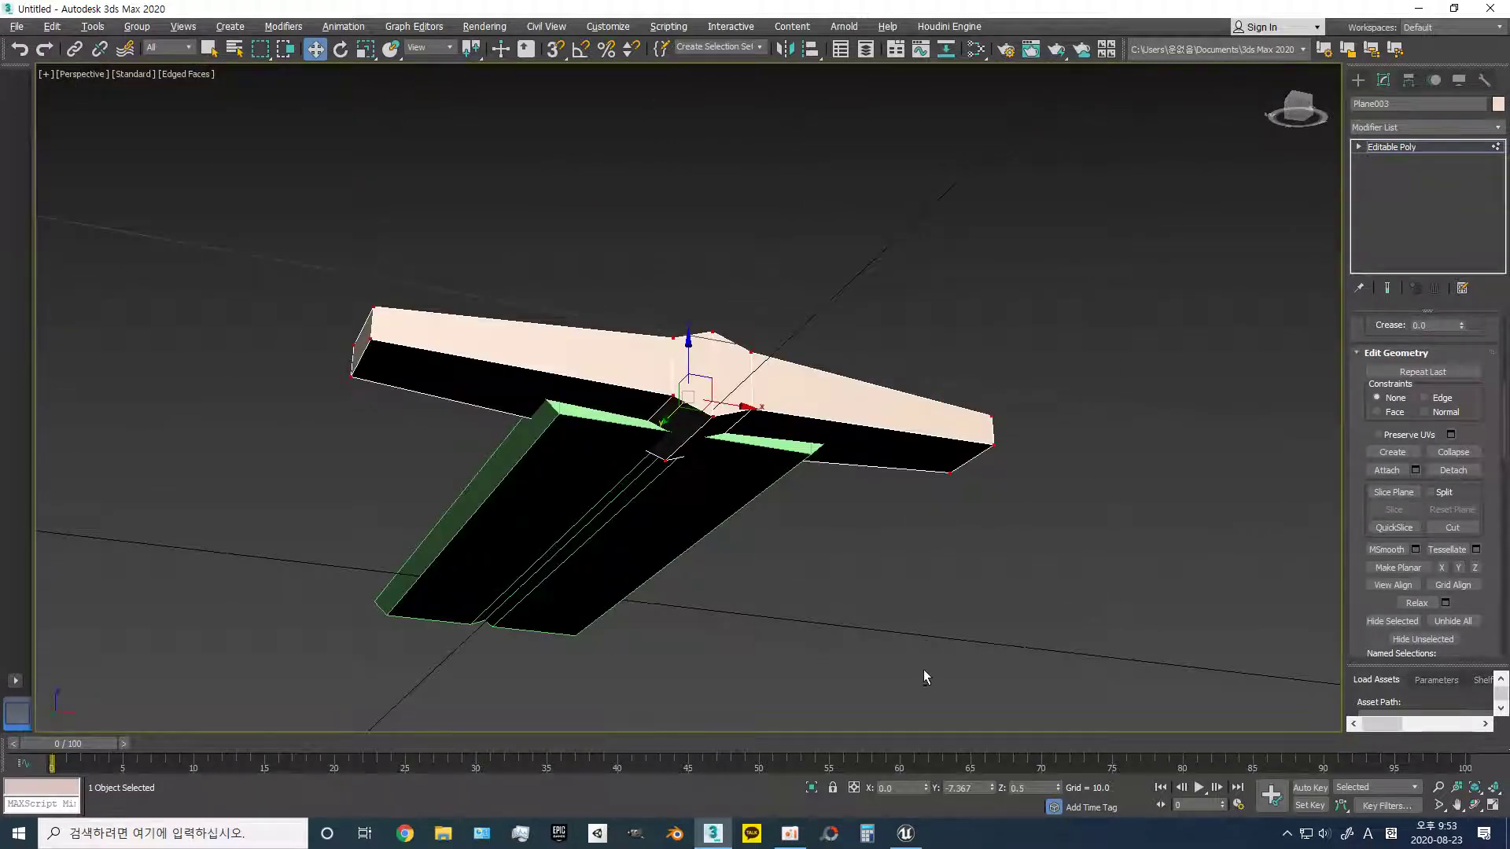
pyautogui.click(847, 588)
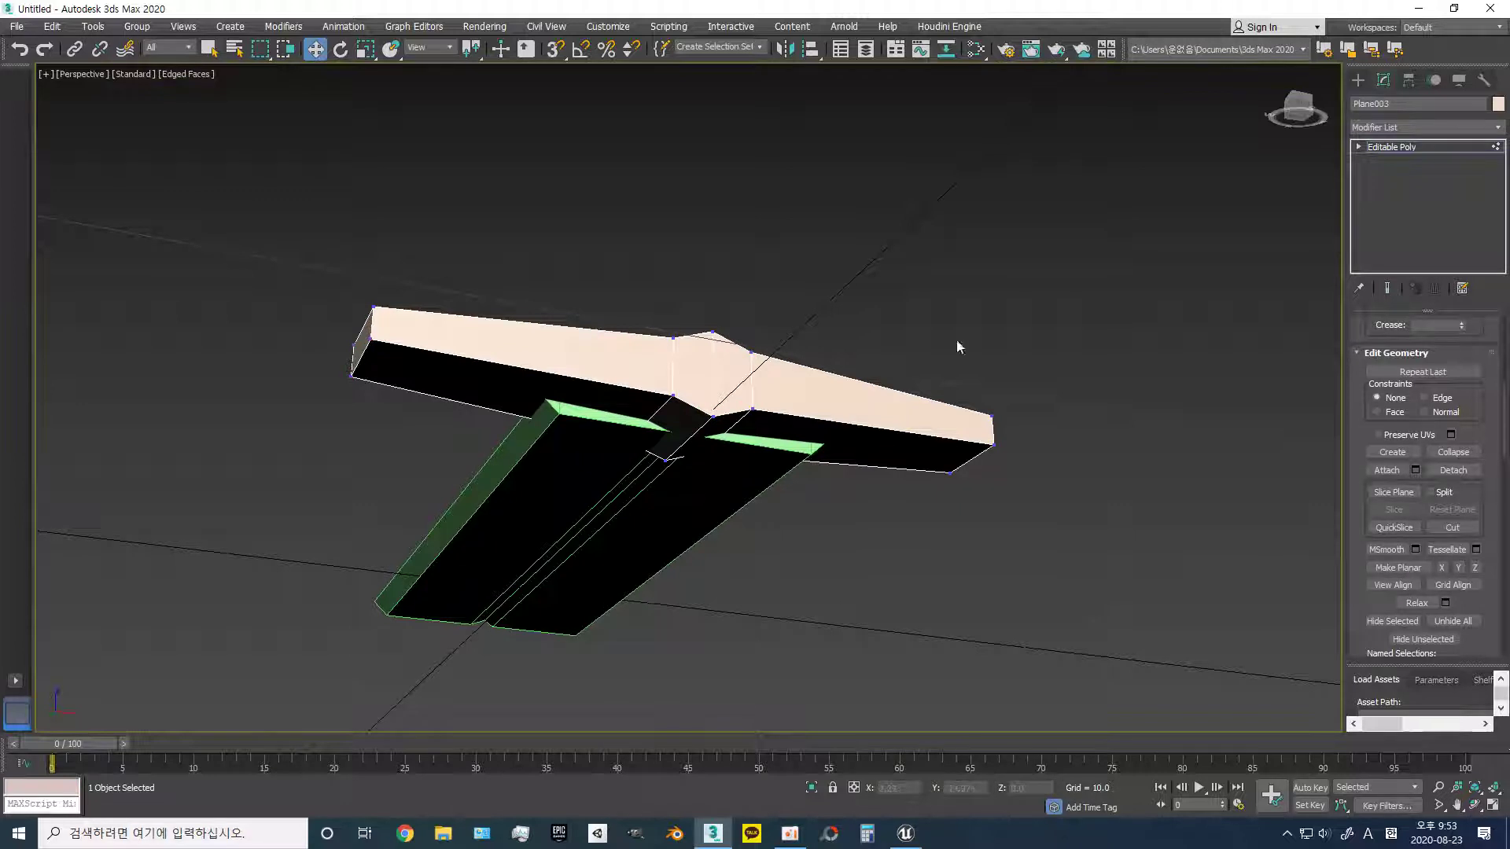
# - Set the plate's Y position to 0
pyautogui.click(1408, 79)
pyautogui.click(1424, 189)
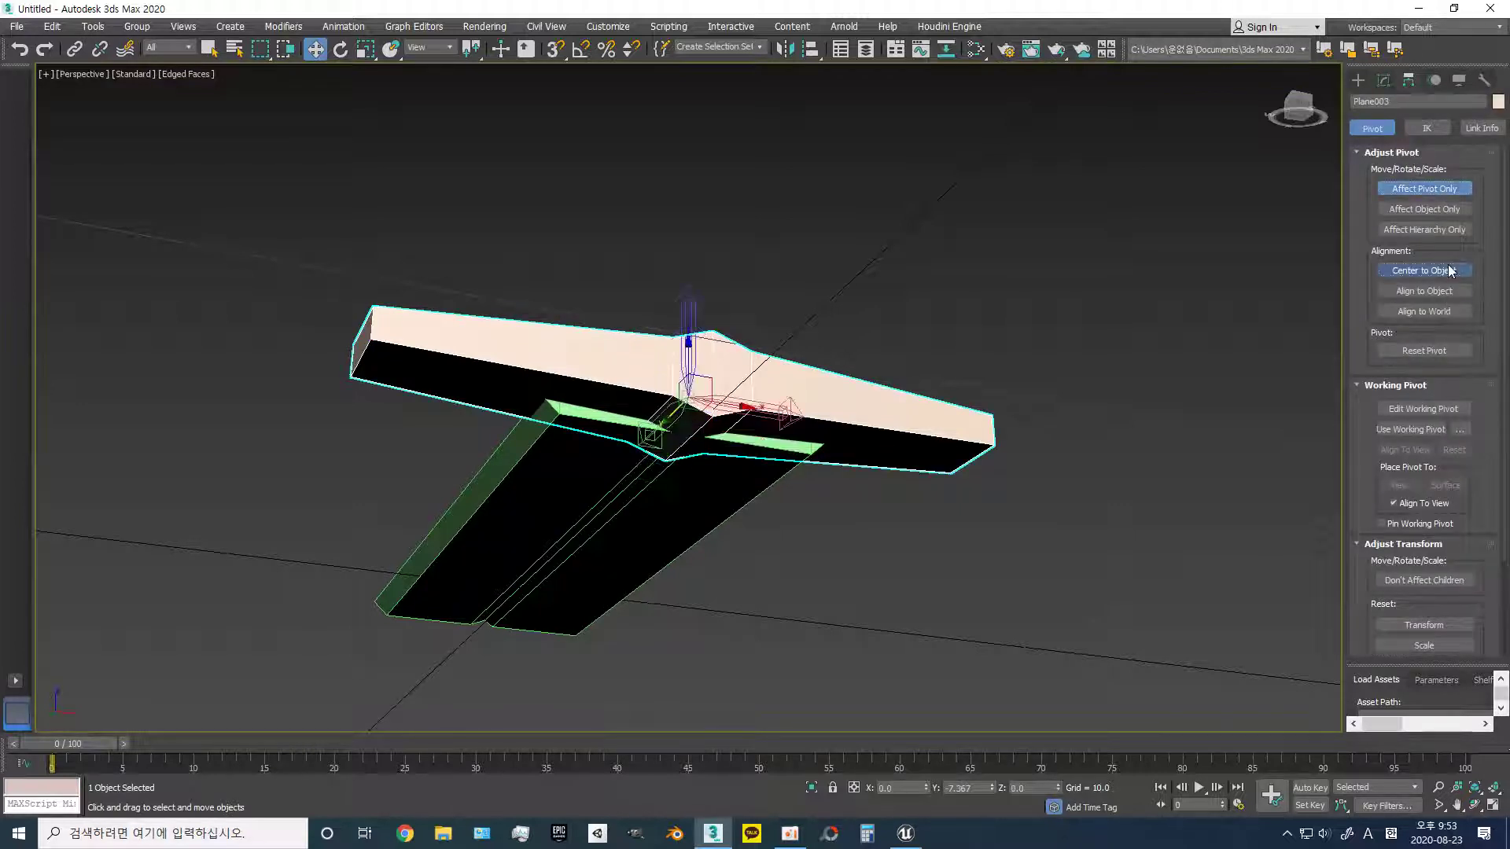
pyautogui.click(1358, 79)
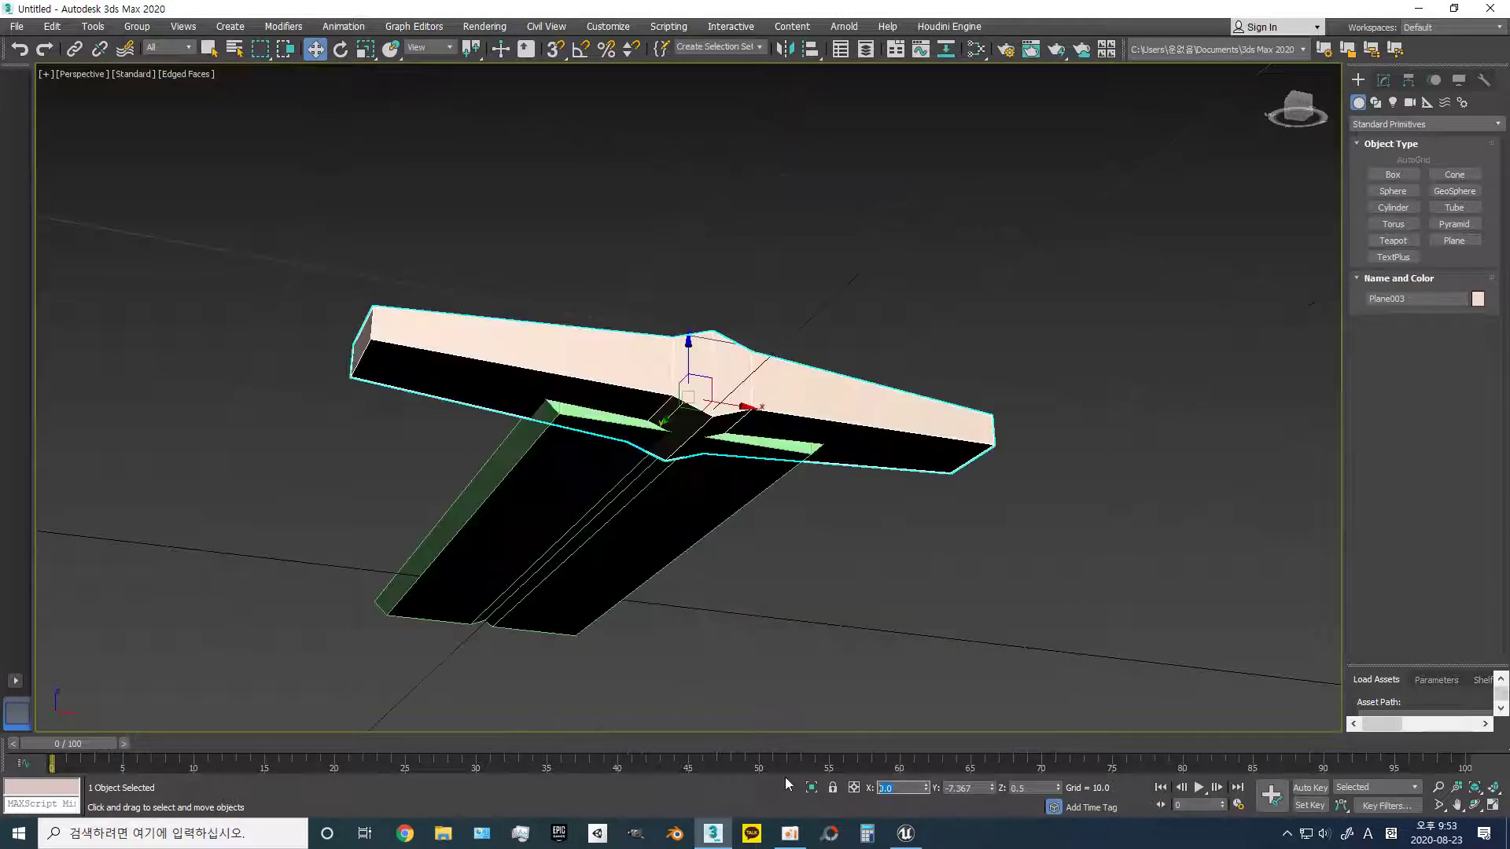
pyautogui.doubleClick(969, 788)
pyautogui.write('0')
pyautogui.press('Return')
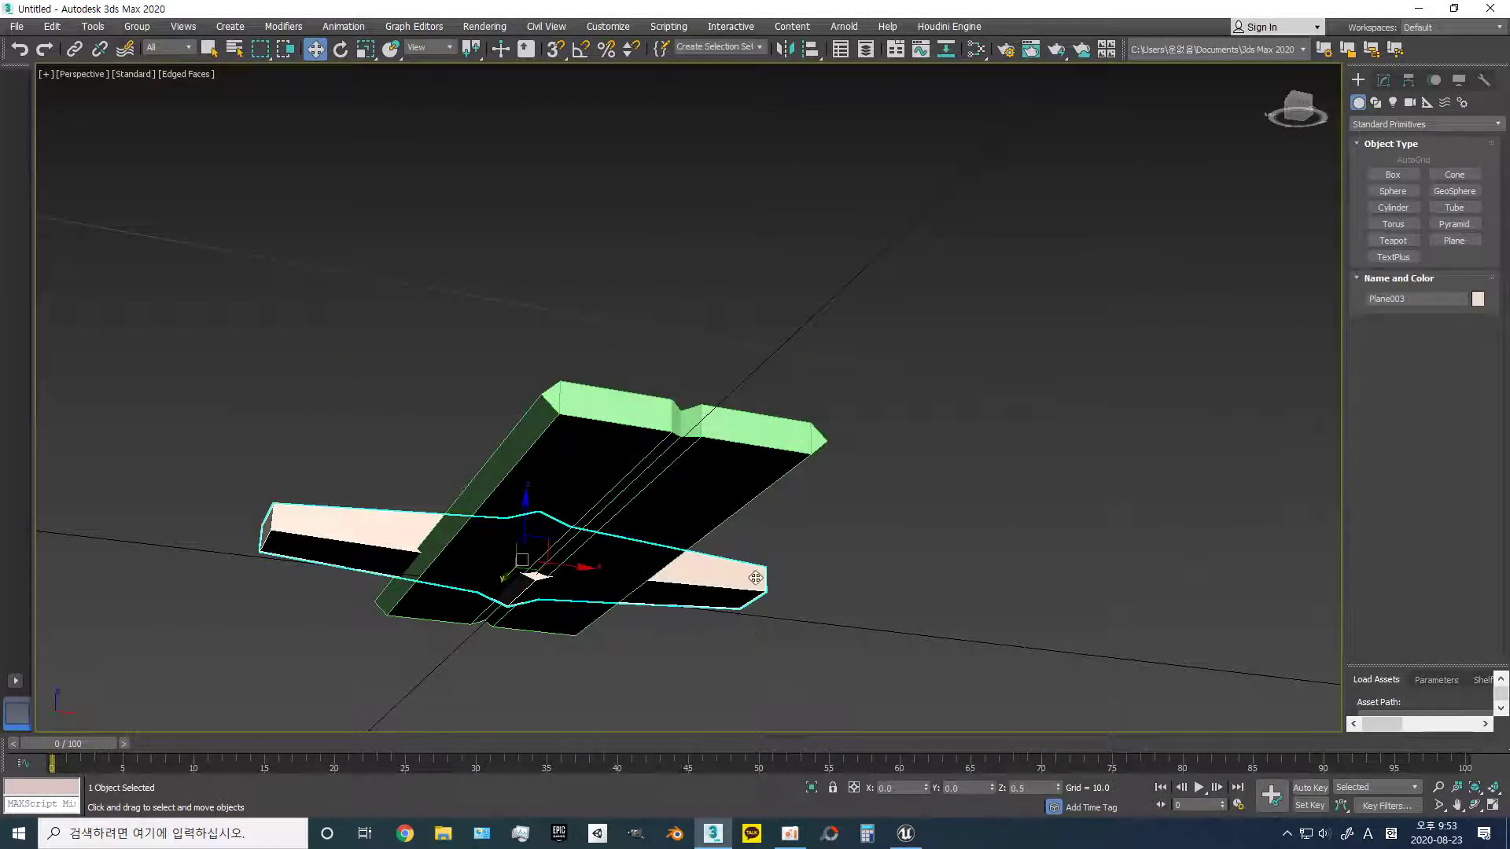
# - With Affect Pivot Only on, center the pivot on the plate
pyautogui.click(1408, 79)
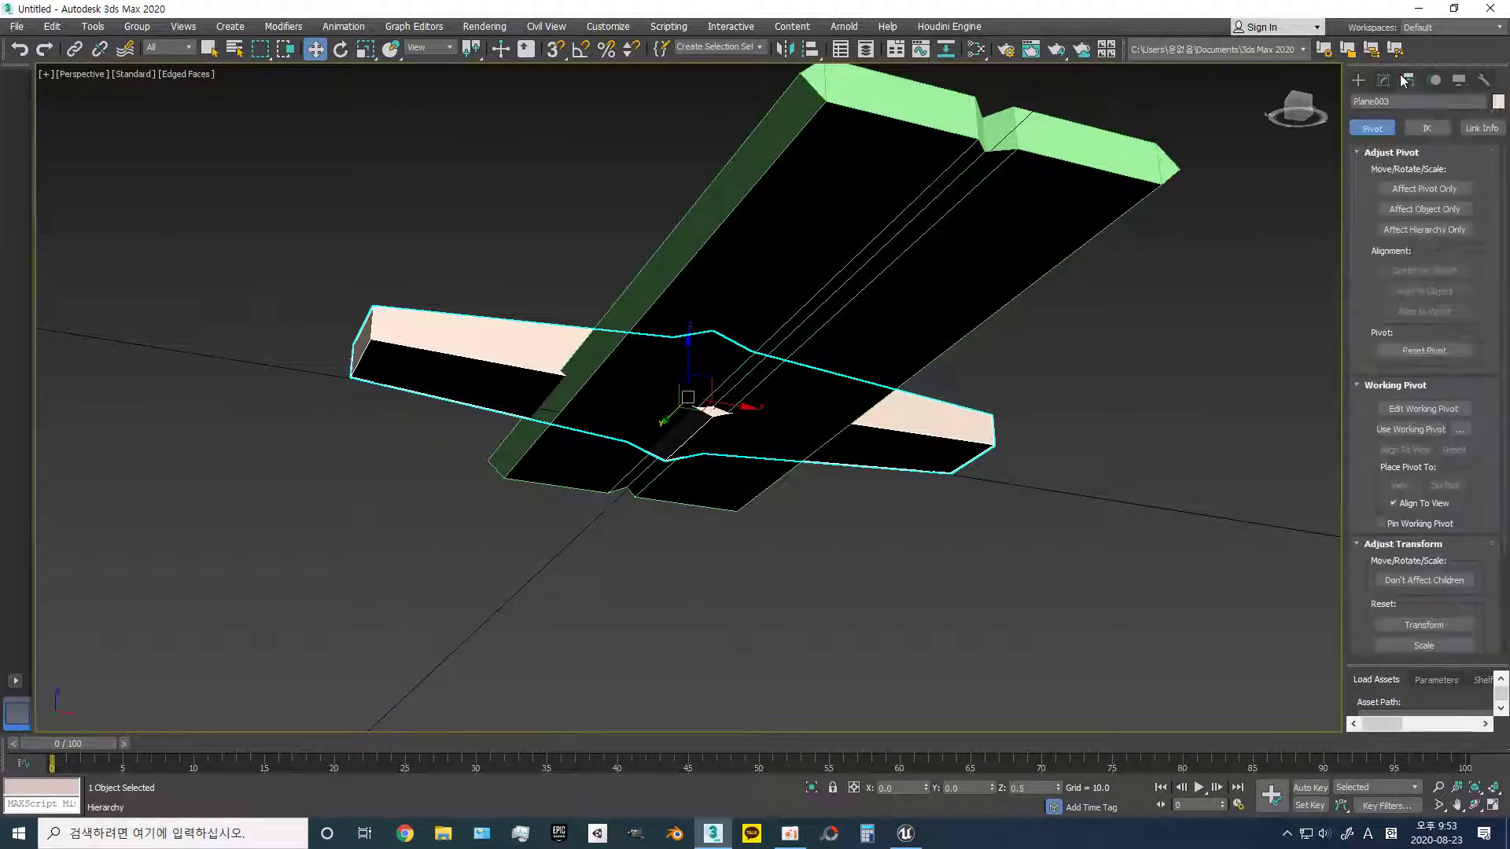
pyautogui.click(1424, 188)
pyautogui.click(1422, 269)
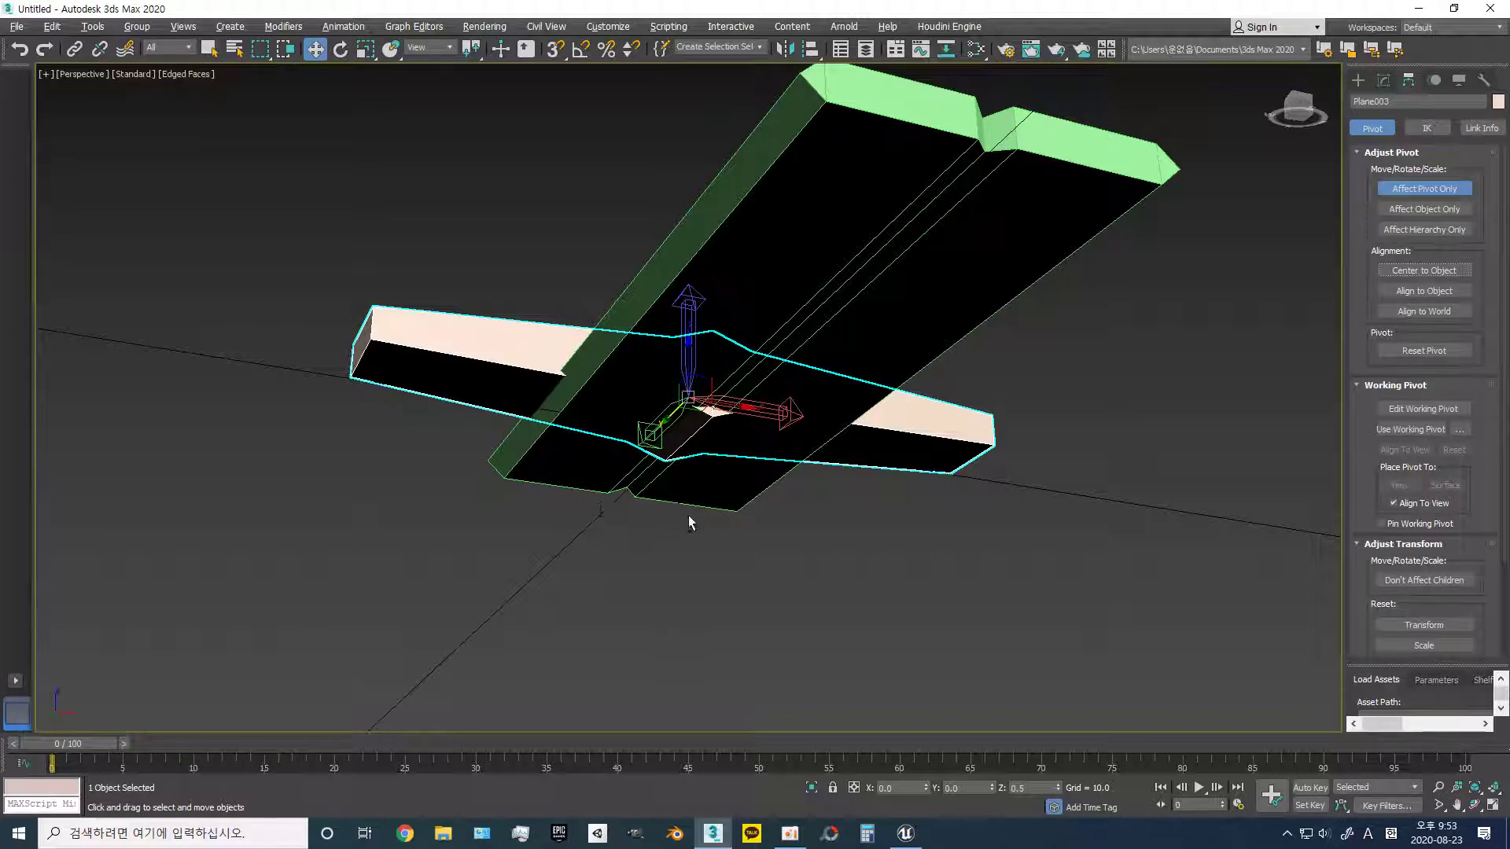
pyautogui.scroll(1, 732, 522)
pyautogui.scroll(-2, 779, 542)
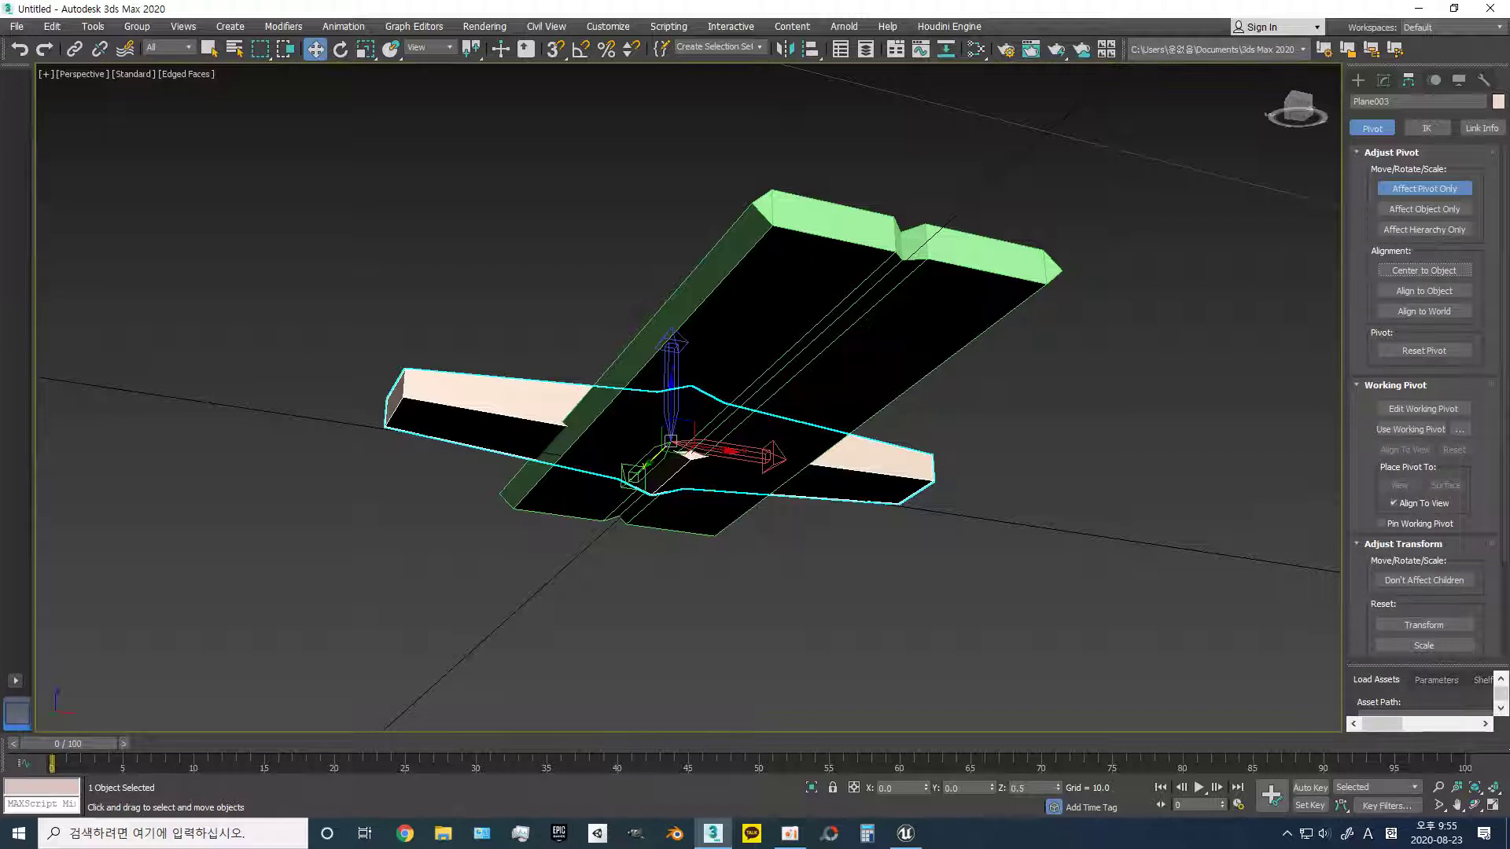
# - Centre the crossguard's pivot on the object and lower it to Z -5
pyautogui.click(877, 589)
pyautogui.click(868, 485)
pyautogui.keyDown('alt'); pyautogui.moveTo(814, 508); pyautogui.dragTo(877, 623, button='middle'); pyautogui.keyUp('alt')
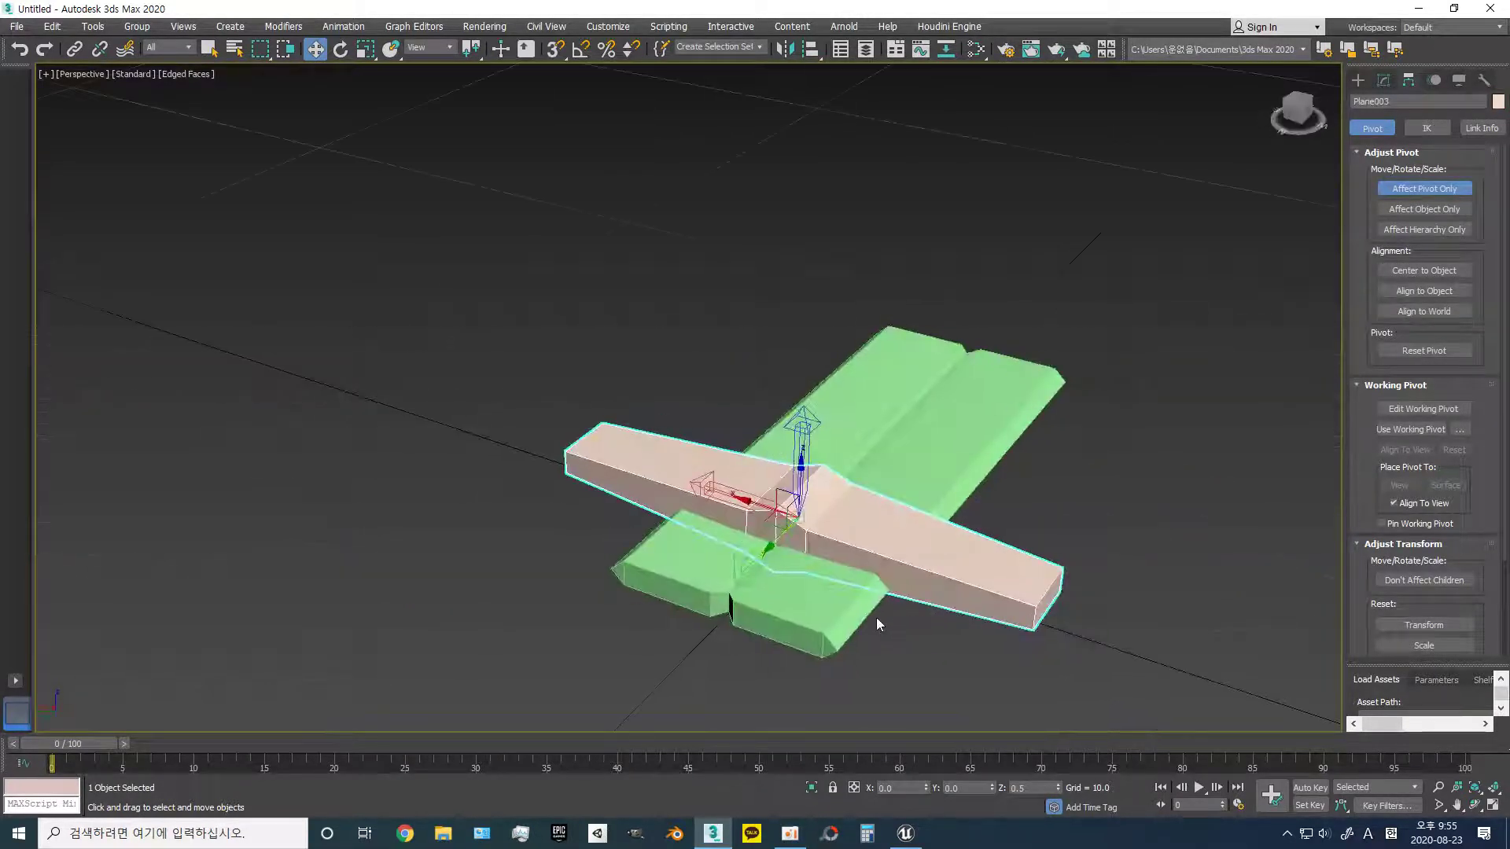
pyautogui.scroll(3, 878, 623)
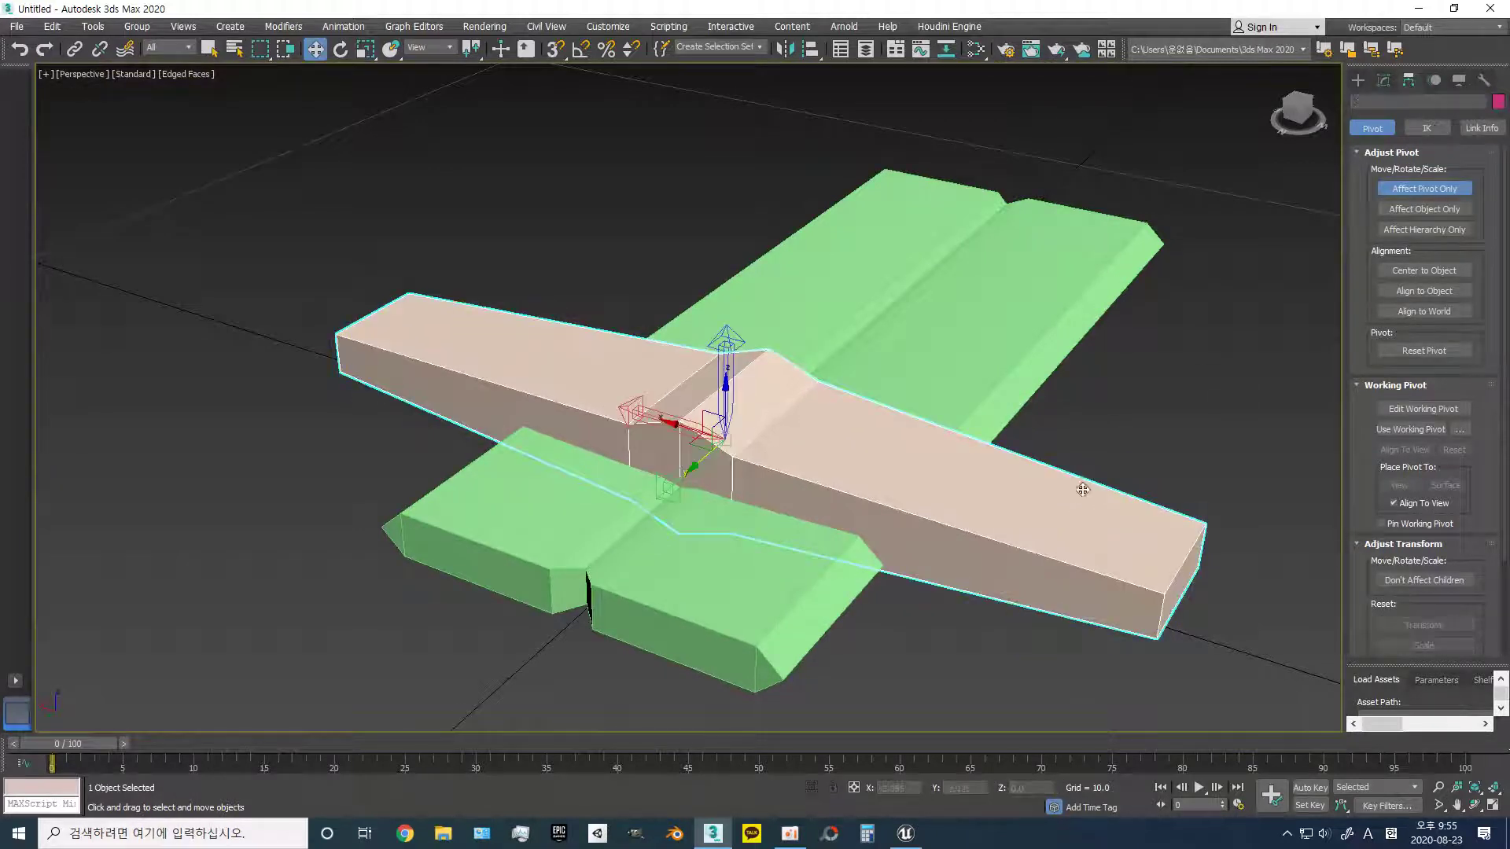
pyautogui.click(1418, 274)
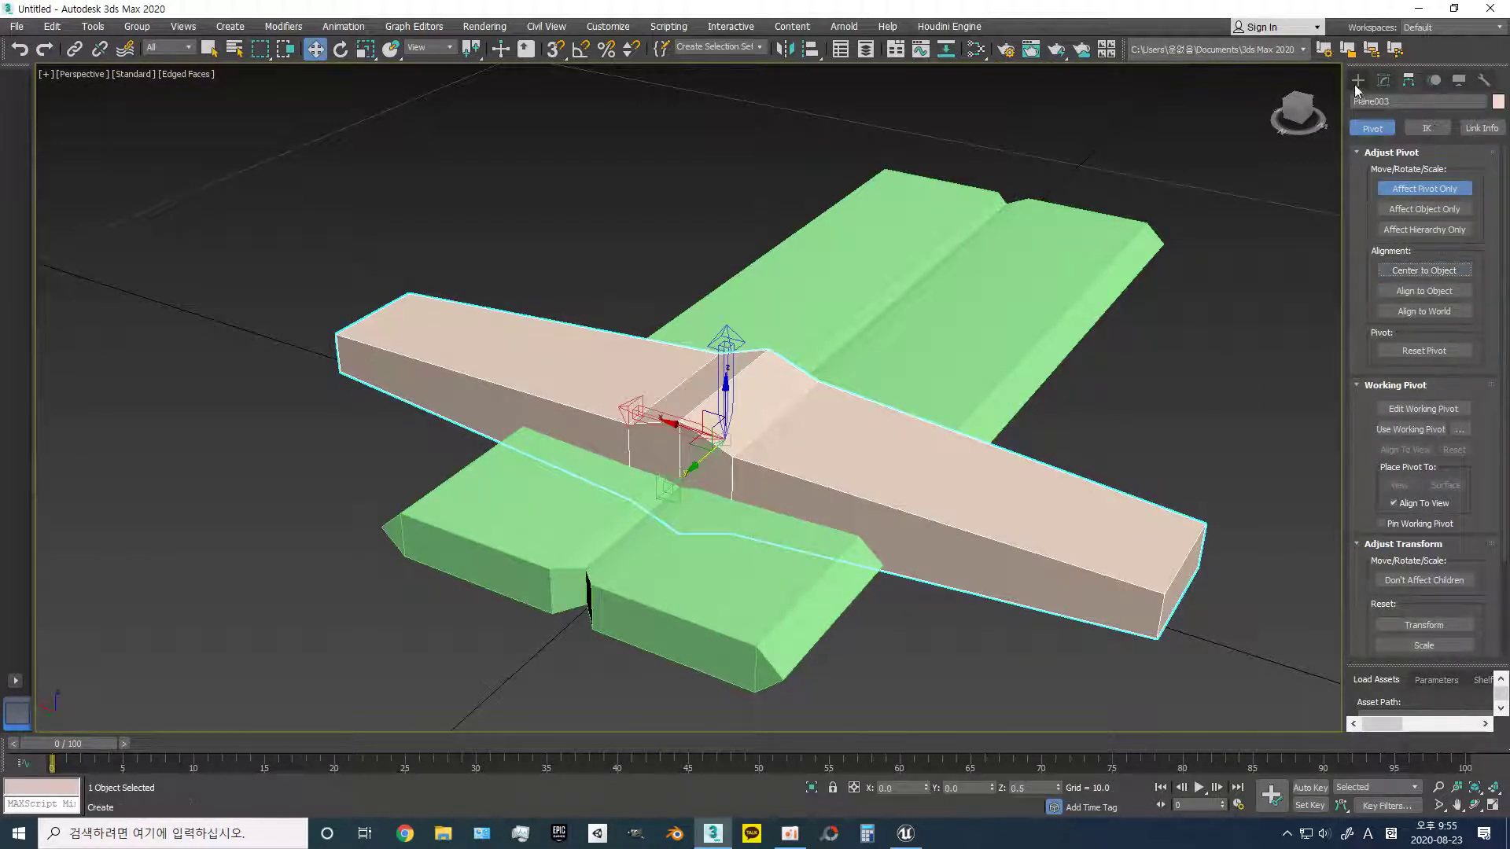
pyautogui.click(1358, 81)
pyautogui.scroll(-2, 1179, 469)
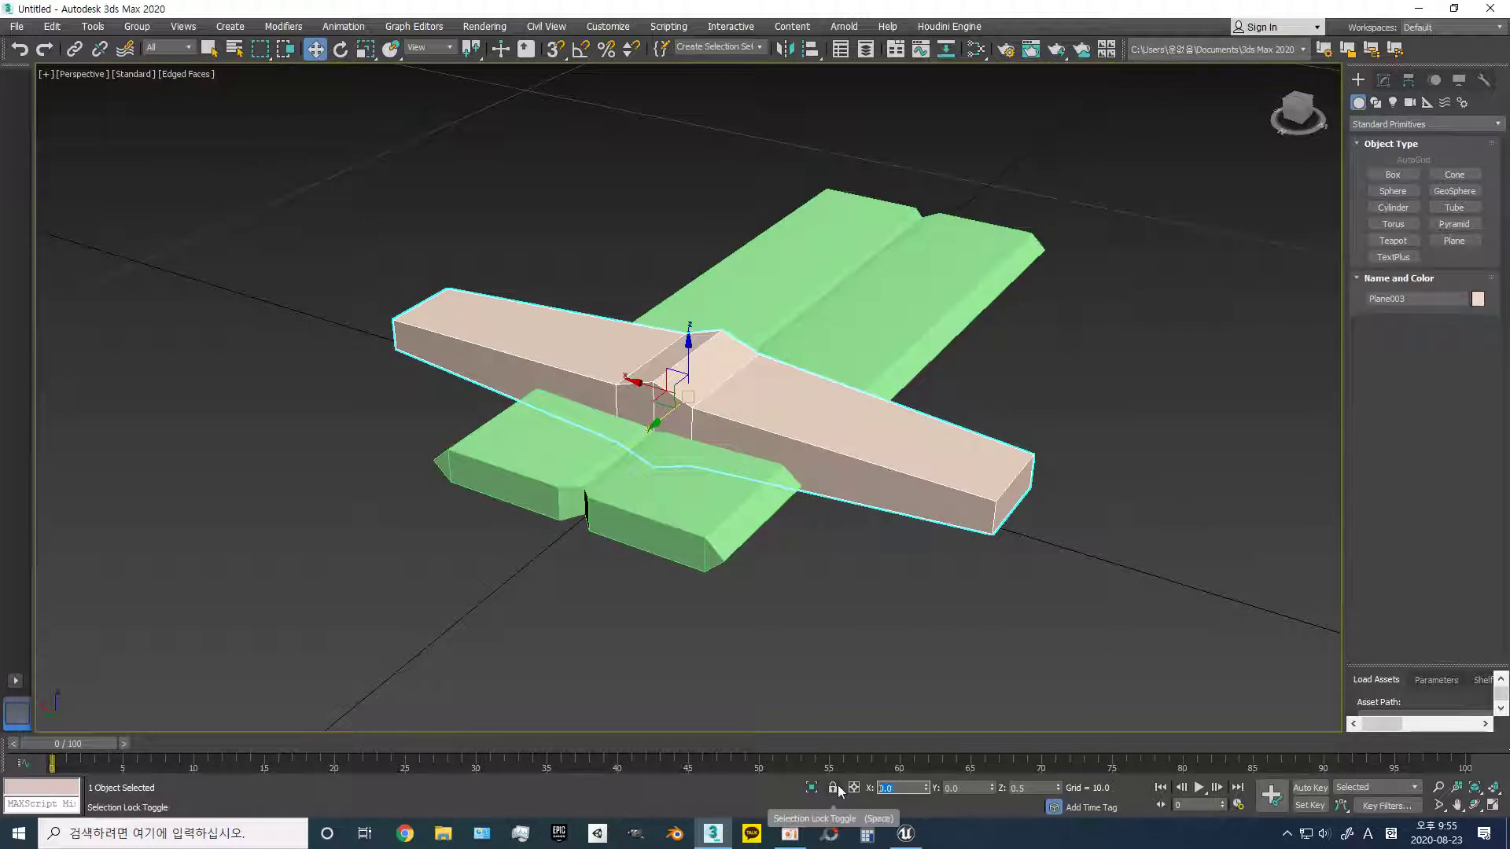
pyautogui.press('Tab')
pyautogui.press('Tab')
pyautogui.write('-5')
pyautogui.press('Return')
# - Slide the green blade along its length and set its Y position to 0
pyautogui.click(1328, 538)
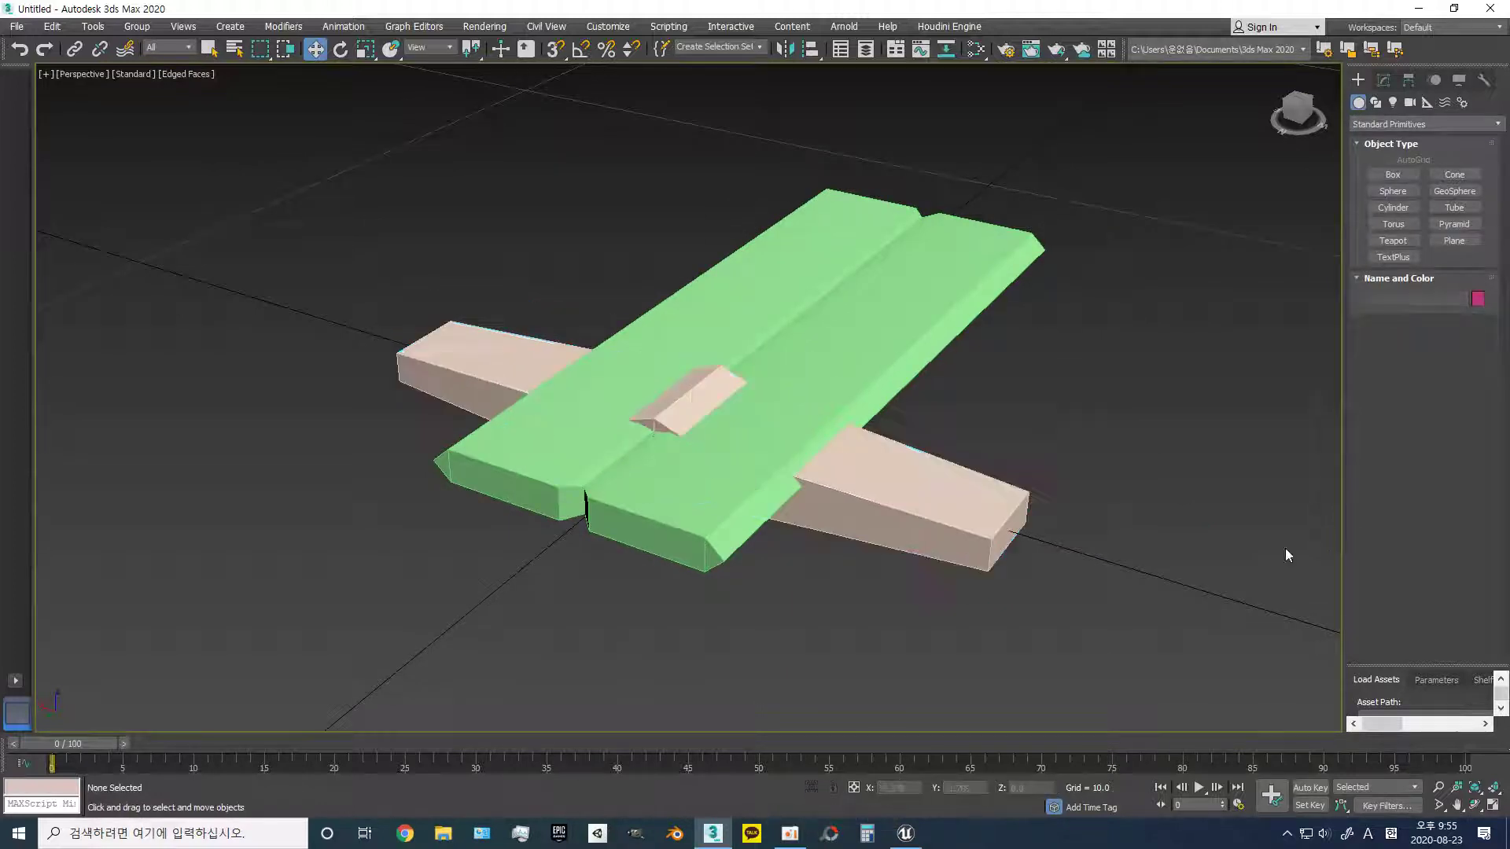
pyautogui.click(981, 522)
pyautogui.moveTo(980, 522)
pyautogui.keyDown('alt'); pyautogui.mouseDown(button='middle')
pyautogui.moveTo(900, 512)
pyautogui.moveTo(804, 442)
pyautogui.mouseUp(button='middle'); pyautogui.keyUp('alt')
pyautogui.click(803, 443)
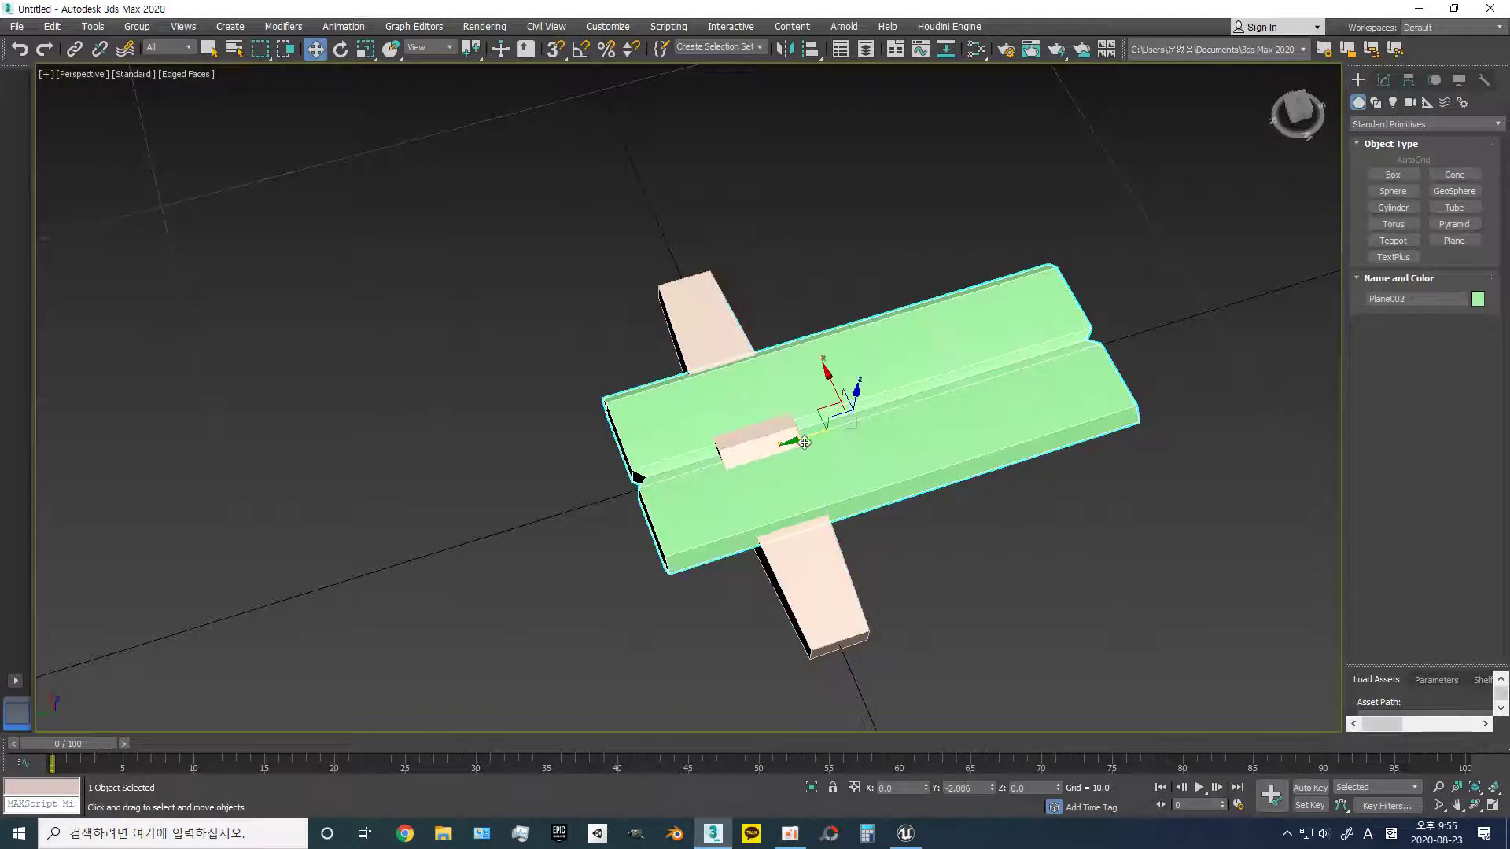
pyautogui.moveTo(803, 443); pyautogui.dragTo(947, 435)
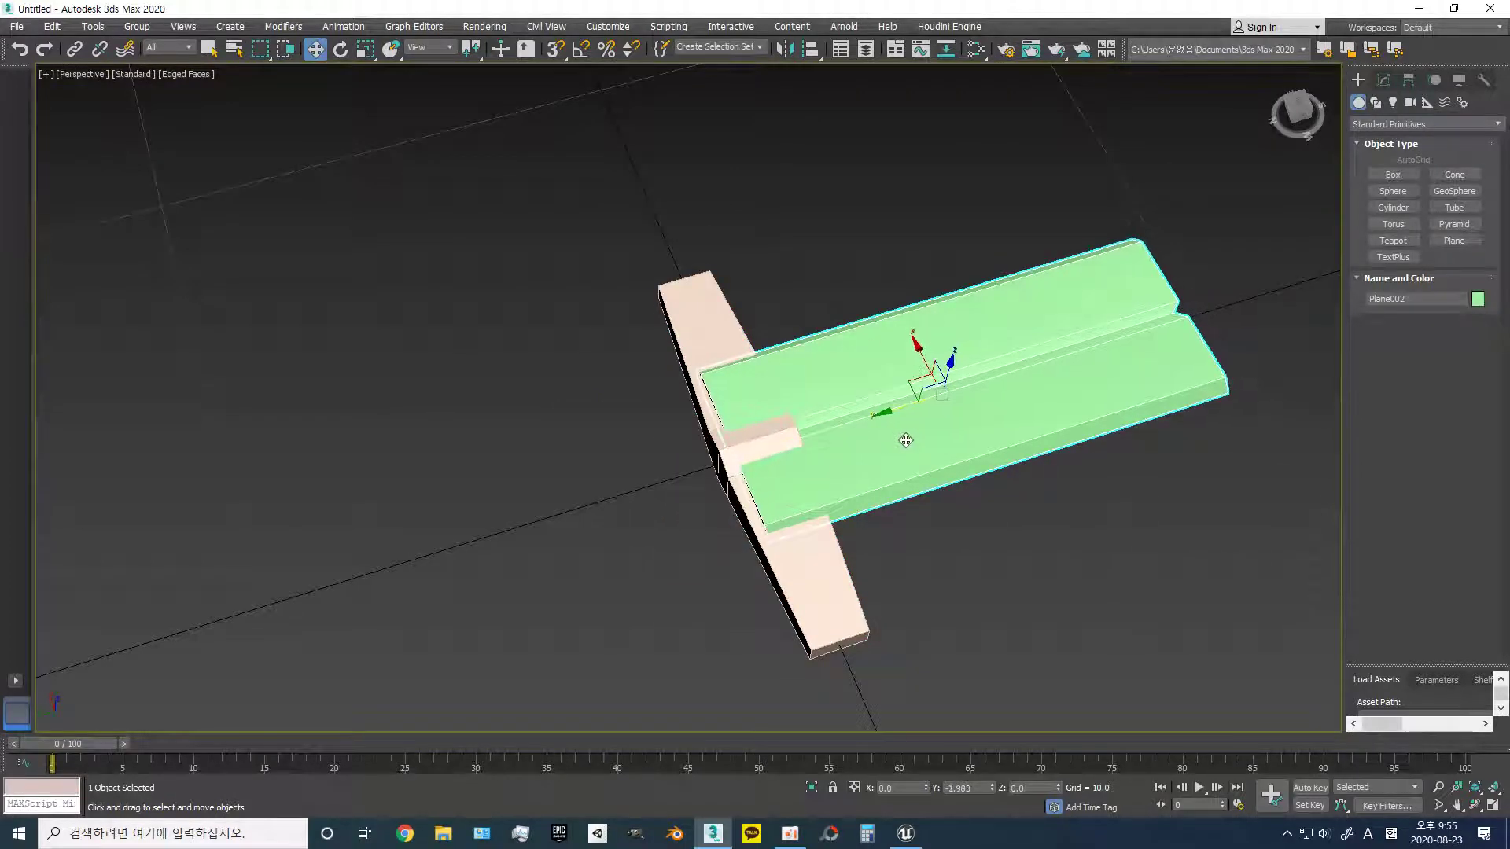
pyautogui.click(825, 610)
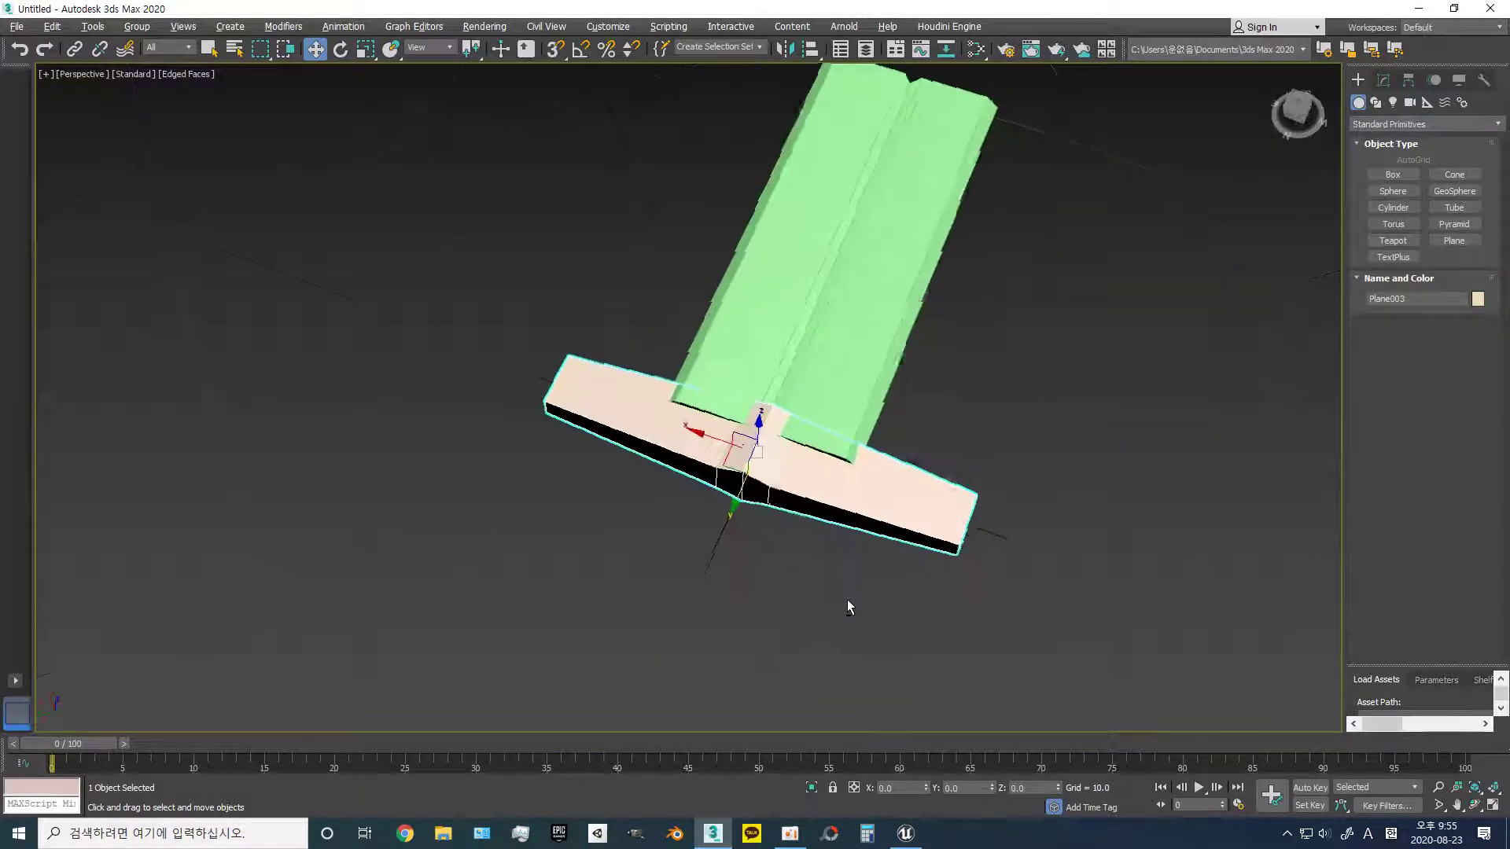
pyautogui.moveTo(825, 610)
pyautogui.keyDown('alt'); pyautogui.mouseDown(button='middle')
pyautogui.moveTo(596, 431)
pyautogui.moveTo(735, 408)
pyautogui.mouseUp(button='middle'); pyautogui.keyUp('alt')
pyautogui.click(614, 446)
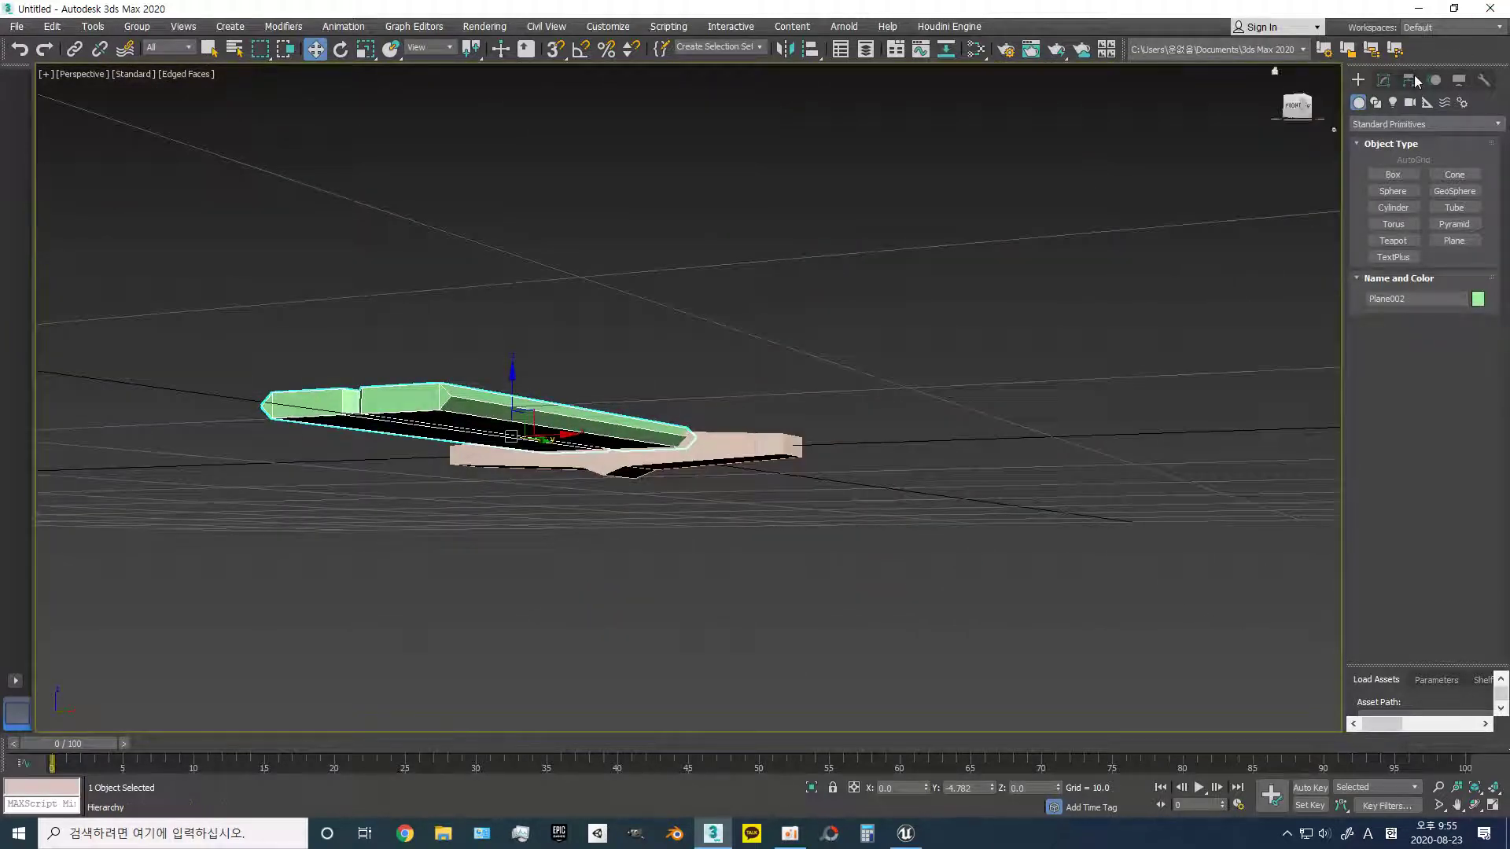
pyautogui.click(968, 787)
pyautogui.write('0')
pyautogui.press('Return')
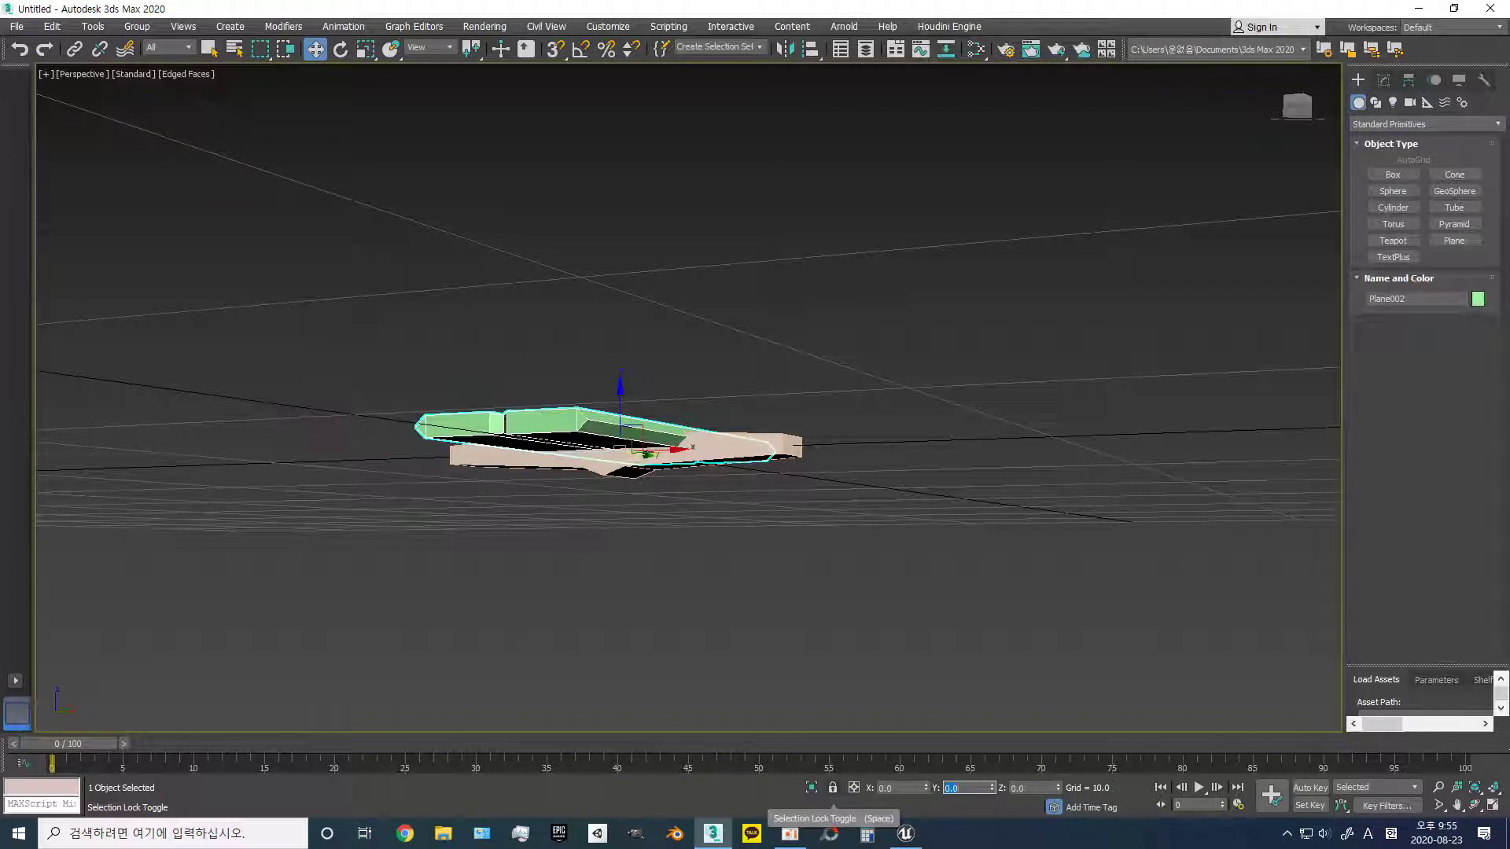
# - Centre the blade's pivot on the object and set its X position to 0
pyautogui.click(1409, 80)
pyautogui.click(1424, 189)
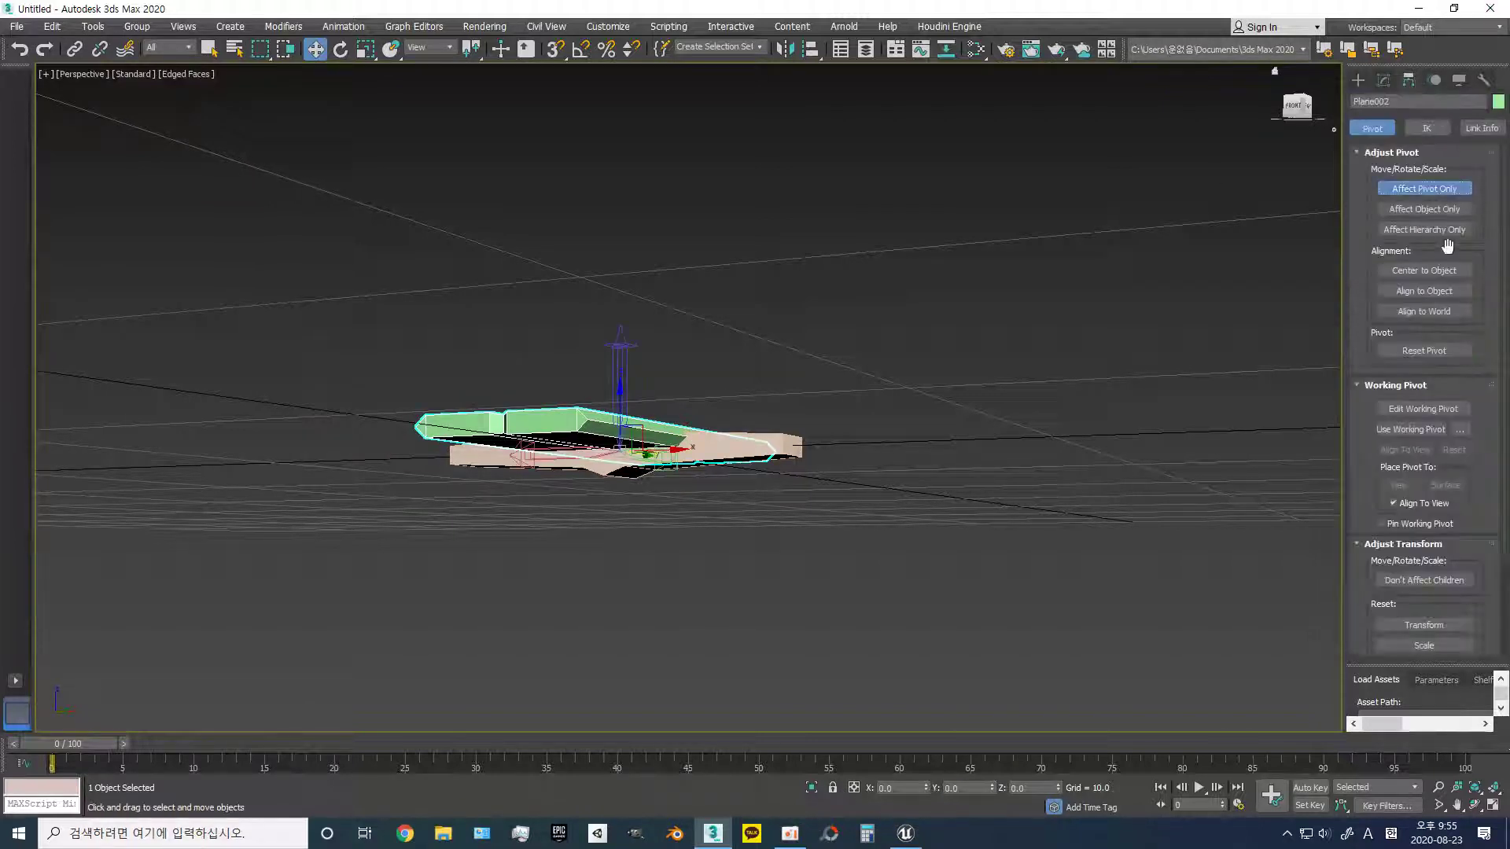
pyautogui.click(1441, 269)
pyautogui.click(1357, 82)
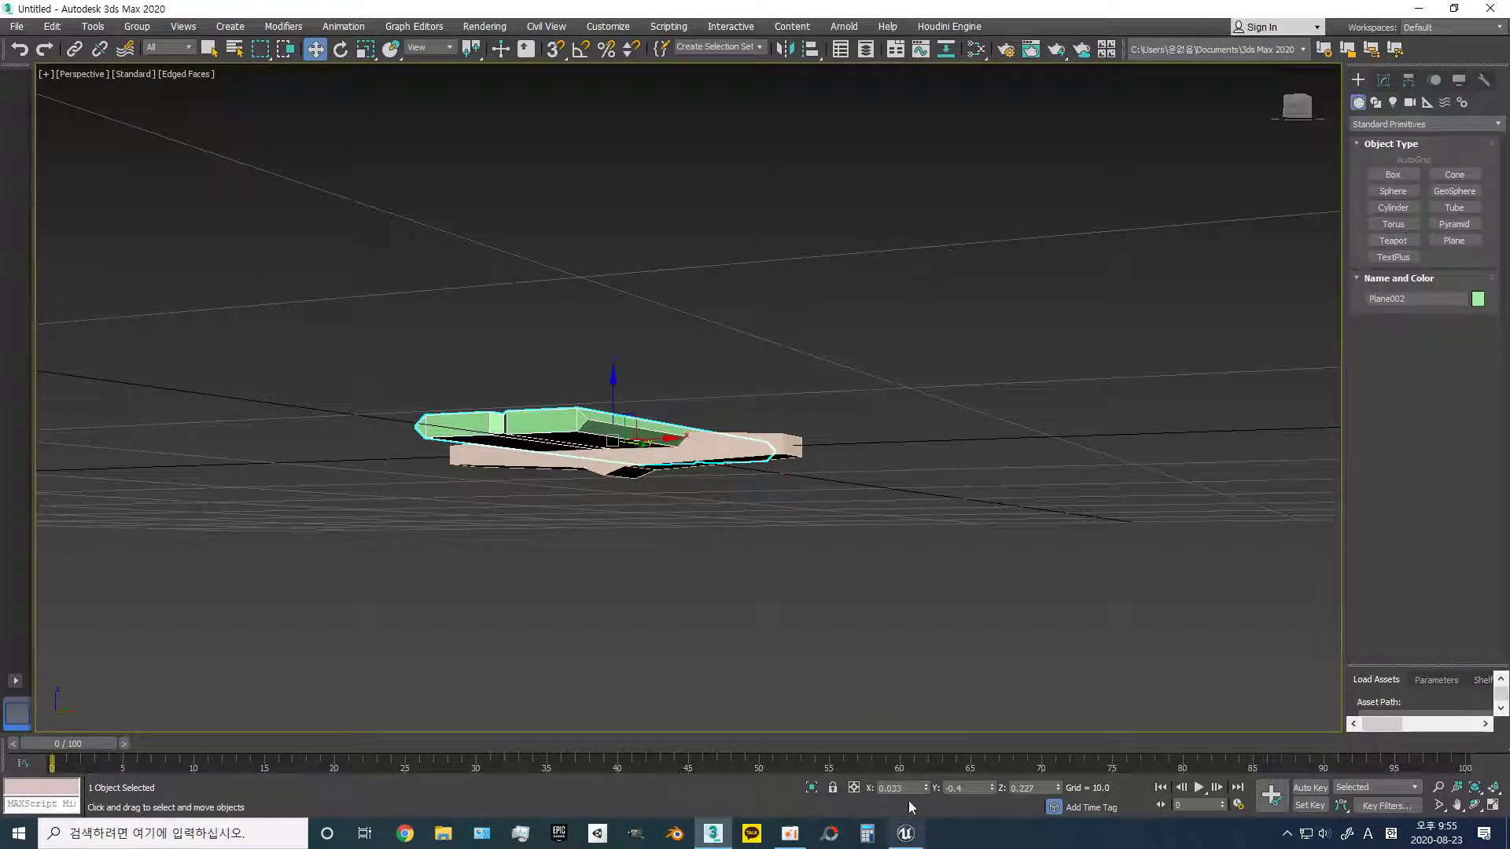
pyautogui.write('0')
pyautogui.press('Return')
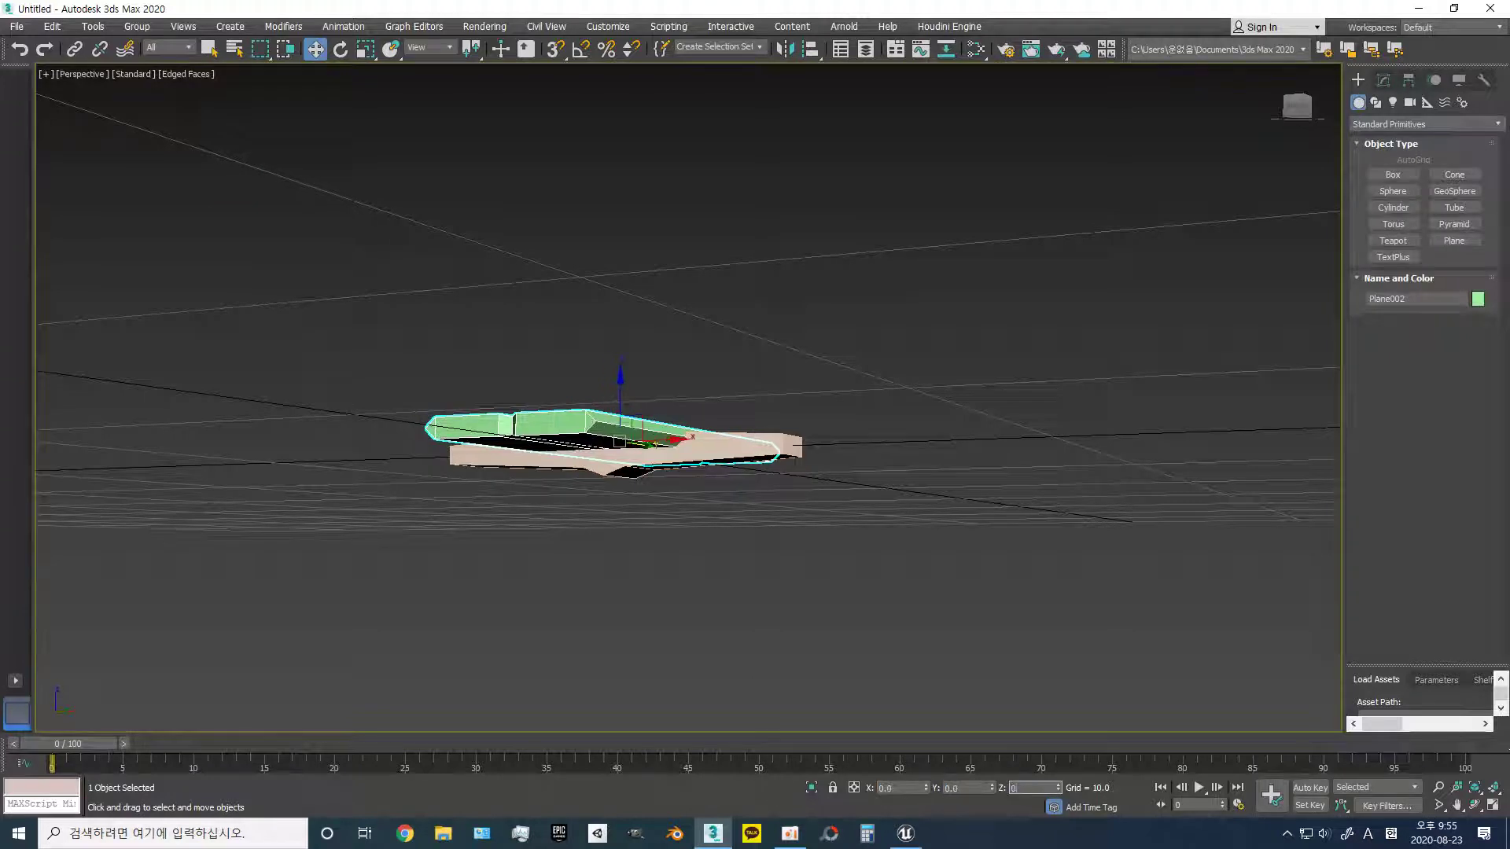
# - Move the blade and crossguard apart along Y to line them up
pyautogui.click(657, 510)
pyautogui.click(646, 472)
pyautogui.moveTo(646, 472)
pyautogui.keyDown('alt'); pyautogui.mouseDown(button='middle')
pyautogui.moveTo(689, 484)
pyautogui.moveTo(647, 566)
pyautogui.mouseUp(button='middle'); pyautogui.keyUp('alt')
pyautogui.scroll(-3, 711, 482)
pyautogui.moveTo(711, 481); pyautogui.dragTo(598, 555)
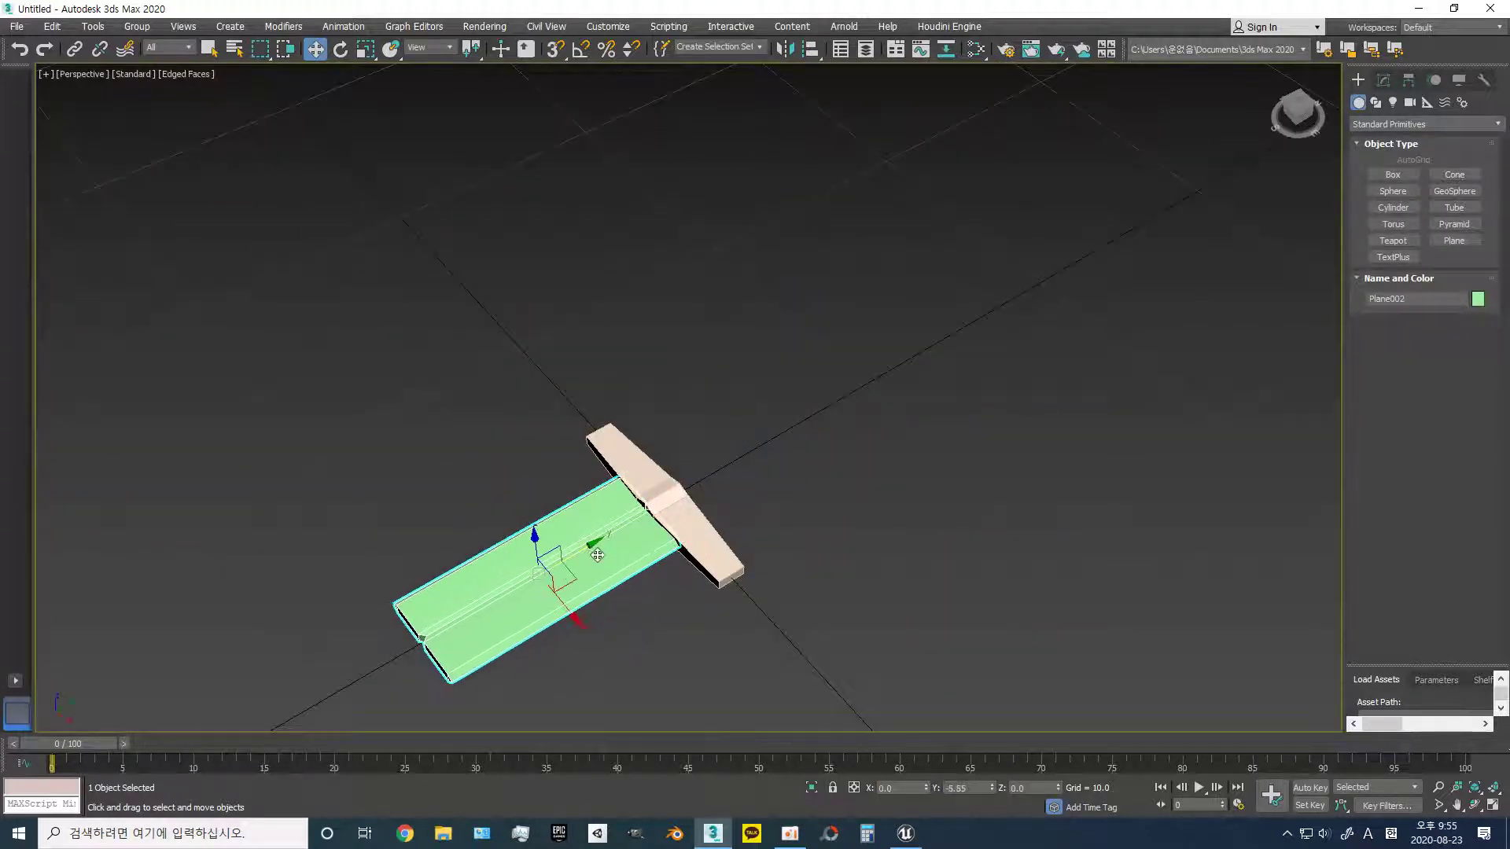
pyautogui.keyDown('alt'); pyautogui.moveTo(692, 529); pyautogui.dragTo(697, 448, button='middle'); pyautogui.keyUp('alt')
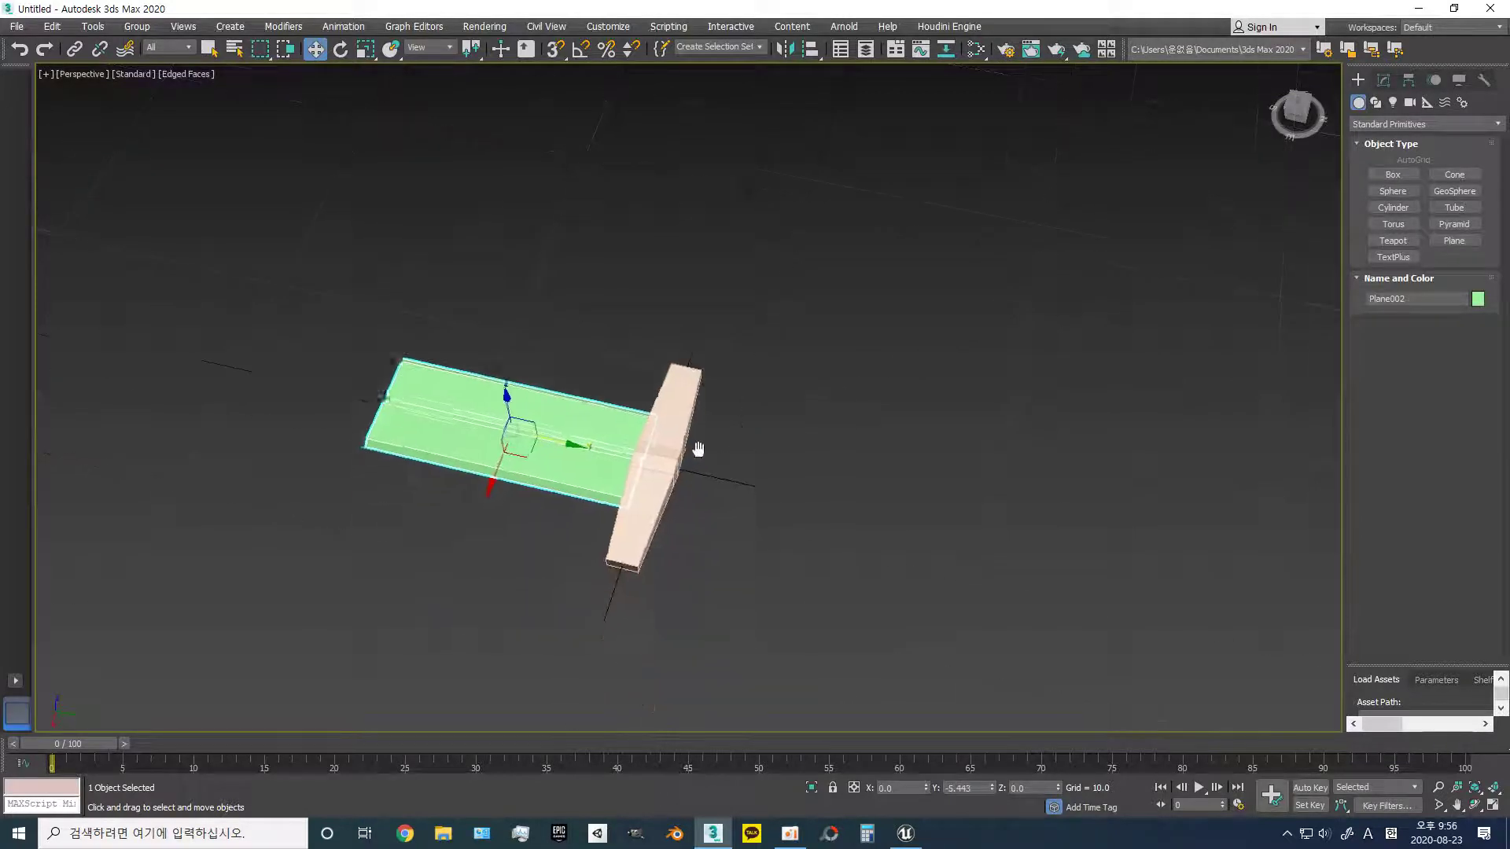
pyautogui.scroll(2, 697, 448)
pyautogui.click(618, 467)
pyautogui.moveTo(689, 482); pyautogui.dragTo(819, 509)
pyautogui.click(488, 440)
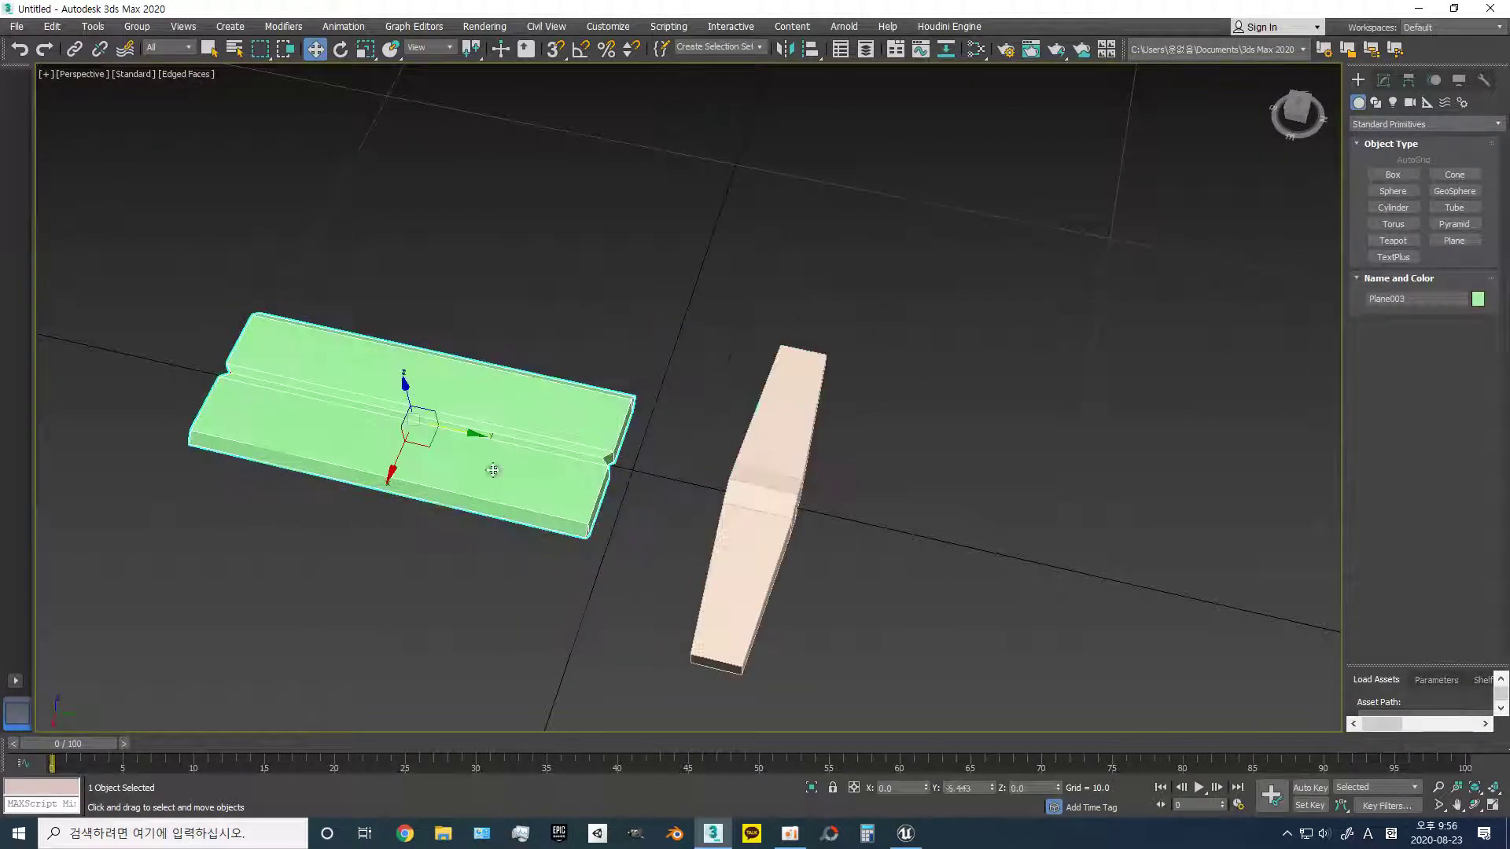
pyautogui.rightClick(488, 470)
# - Convert the blade to editable poly and delete its front end and notch faces
pyautogui.click(719, 641)
pyautogui.keyDown('alt'); pyautogui.moveTo(635, 547); pyautogui.dragTo(625, 503, button='middle'); pyautogui.keyUp('alt')
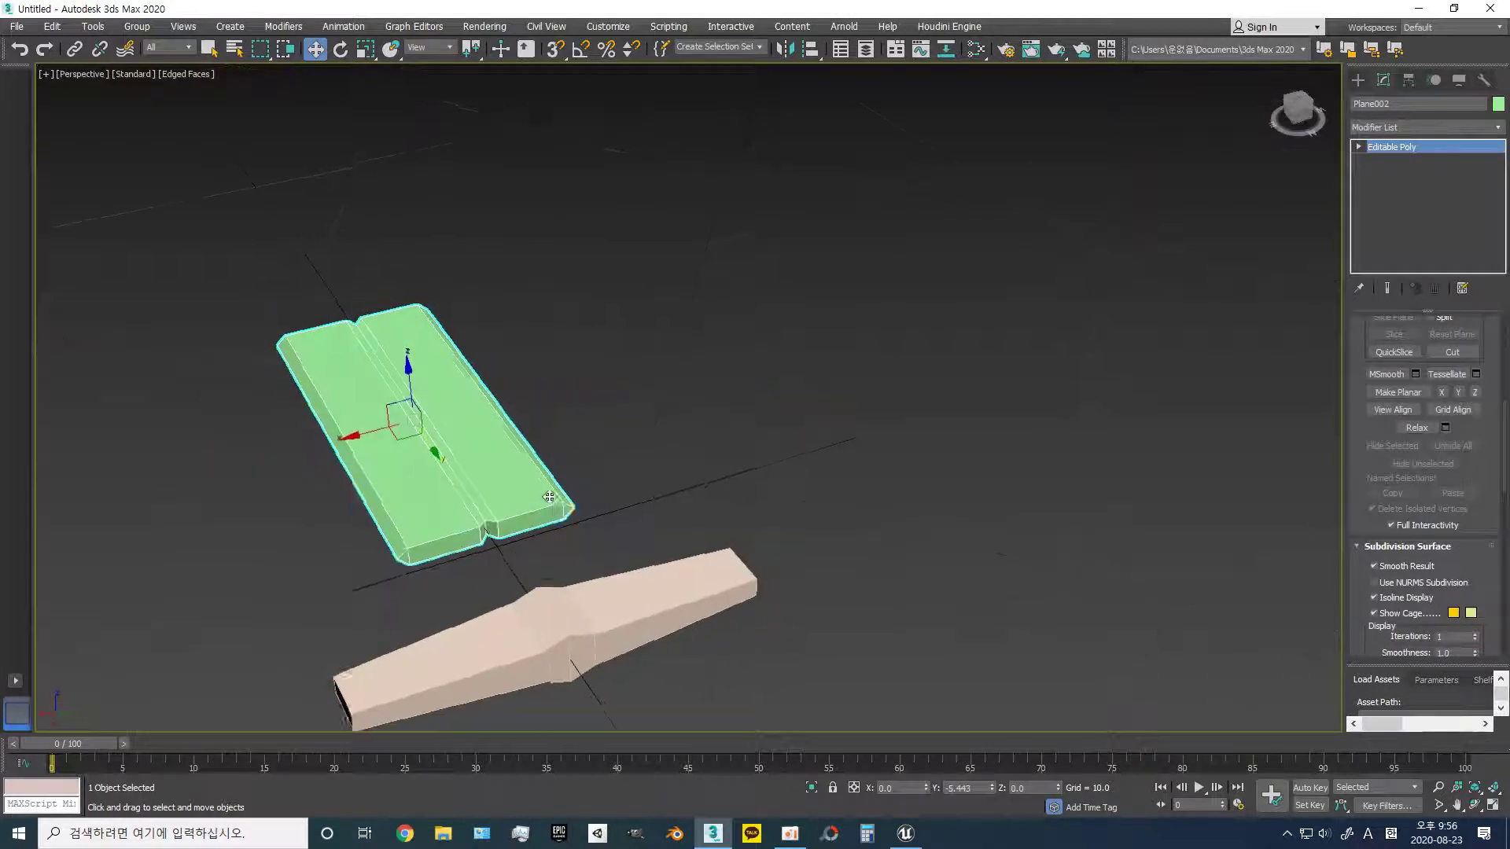
pyautogui.scroll(3, 625, 487)
pyautogui.press('4')
pyautogui.hotkey('ctrl', 'a')
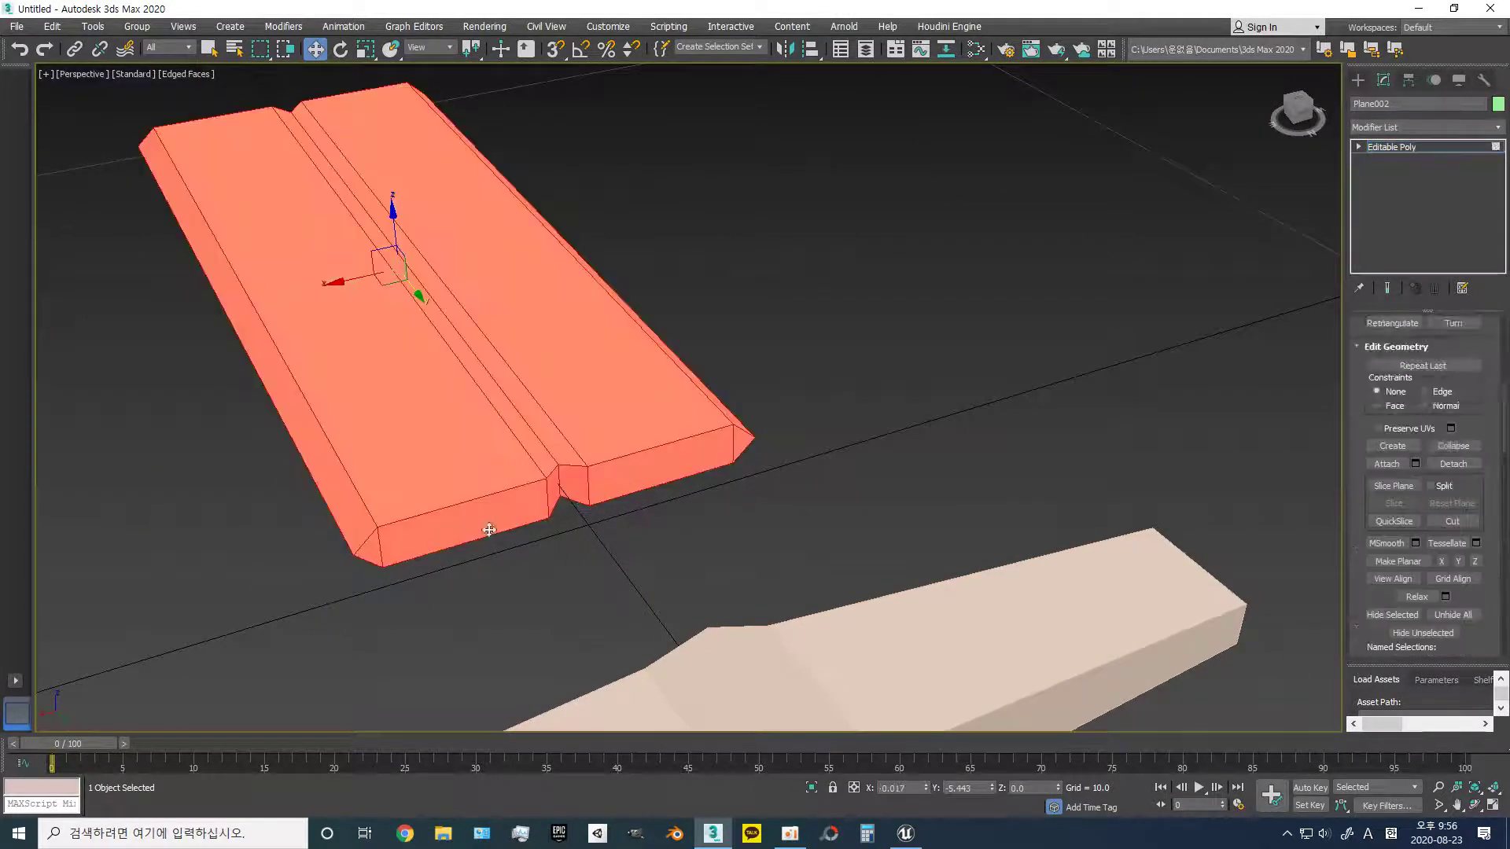
pyautogui.click(433, 540)
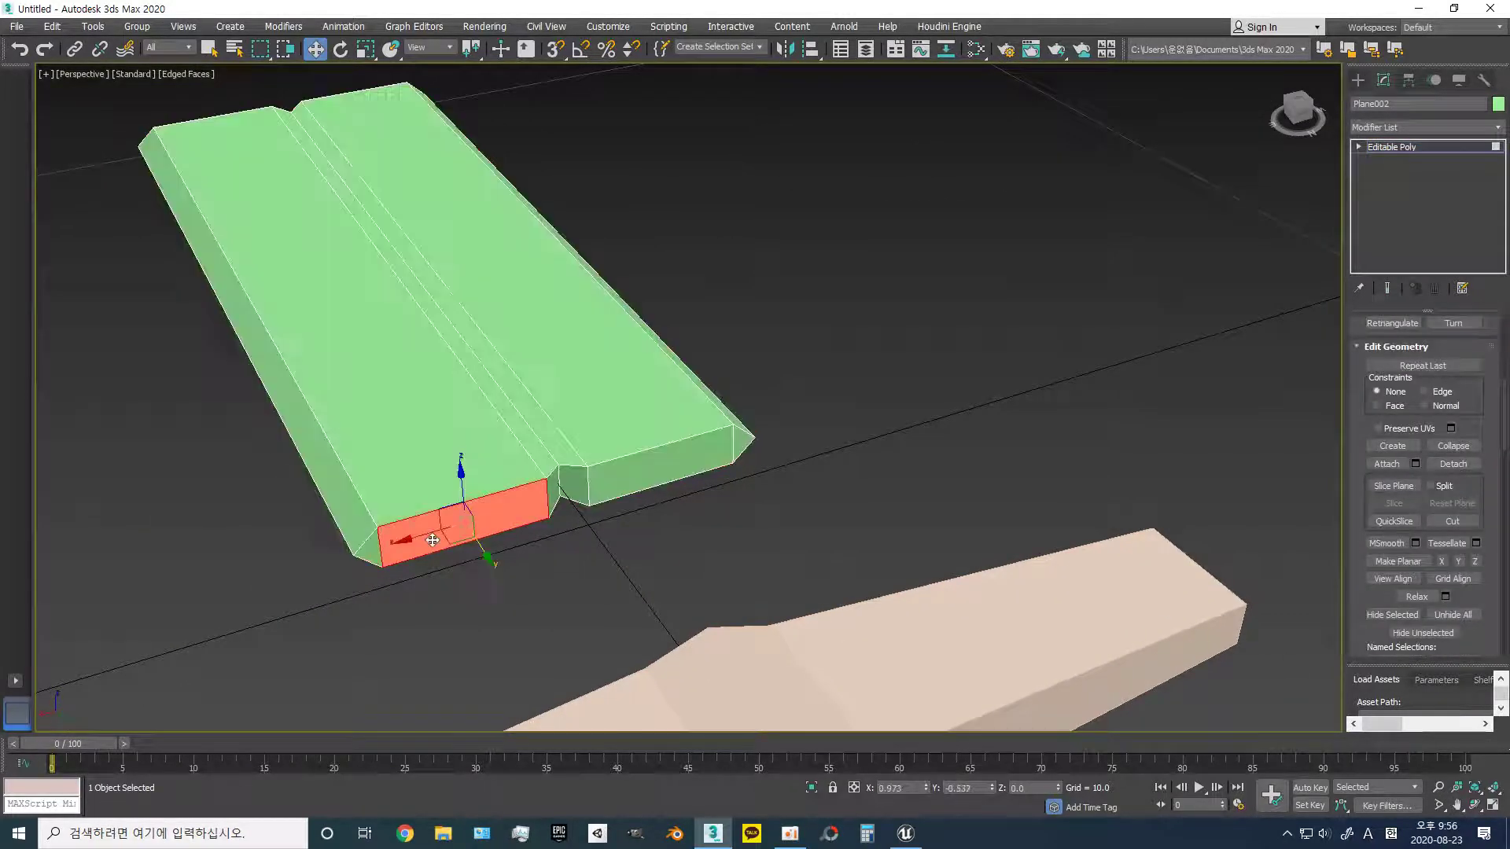
pyautogui.keyDown('ctrl'); pyautogui.click(557, 486); pyautogui.keyUp('ctrl')
pyautogui.keyDown('ctrl'); pyautogui.click(627, 488); pyautogui.keyUp('ctrl')
pyautogui.press('Delete')
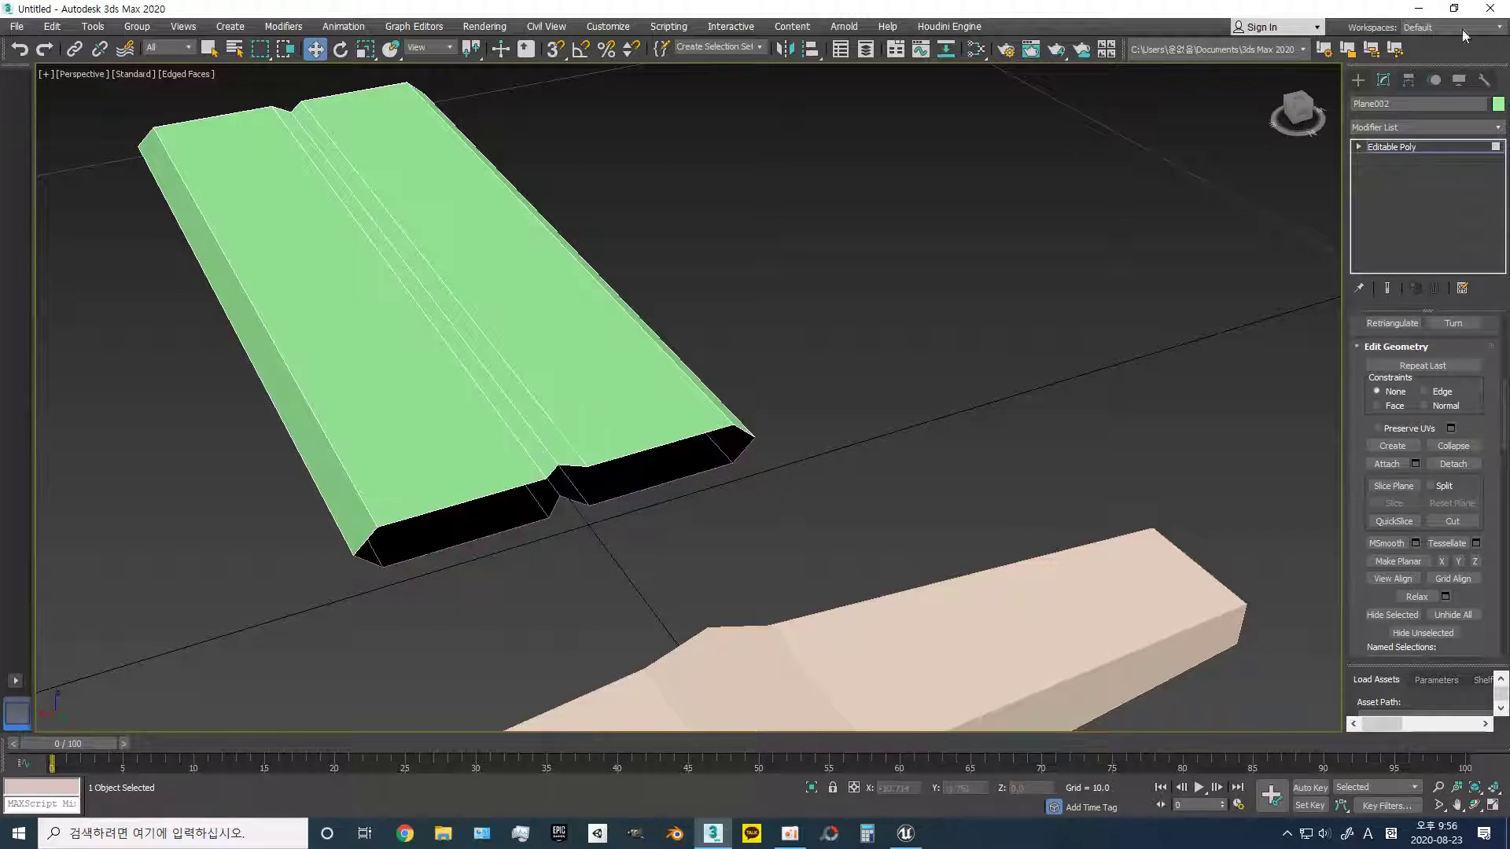
# - Exit polygon editing, frame the crossguard, and select both pieces
pyautogui.click(1358, 79)
pyautogui.scroll(-5, 1119, 286)
pyautogui.click(928, 377)
pyautogui.press('z')
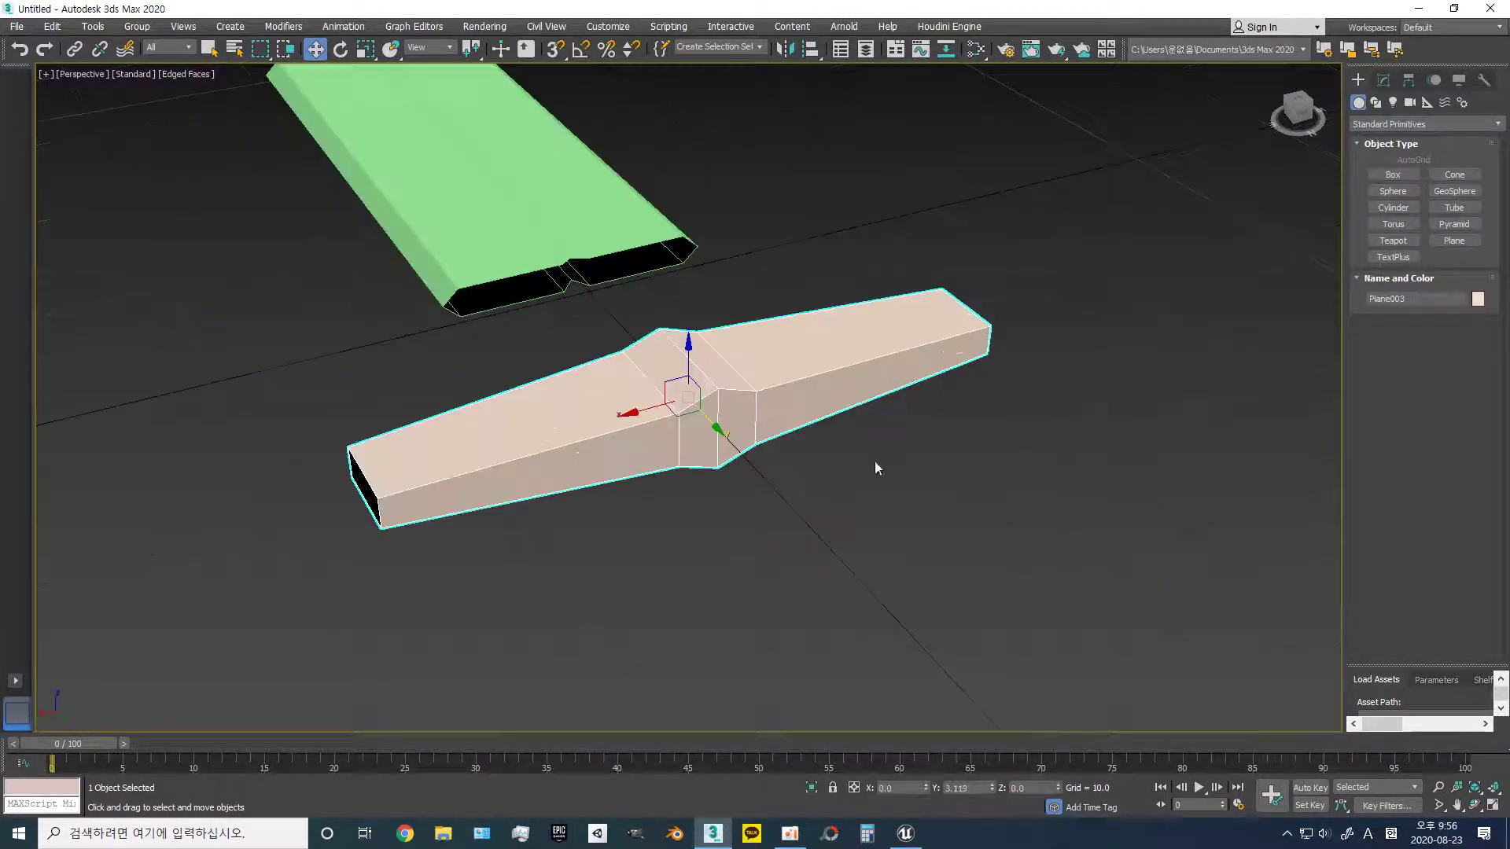
pyautogui.moveTo(720, 435)
pyautogui.keyDown('alt'); pyautogui.mouseDown(button='middle')
pyautogui.moveTo(780, 316)
pyautogui.moveTo(637, 279)
pyautogui.moveTo(703, 334)
pyautogui.moveTo(620, 308)
pyautogui.moveTo(678, 398)
pyautogui.mouseUp(button='middle'); pyautogui.keyUp('alt')
pyautogui.scroll(-5, 678, 398)
pyautogui.hotkey('ctrl', 'a')
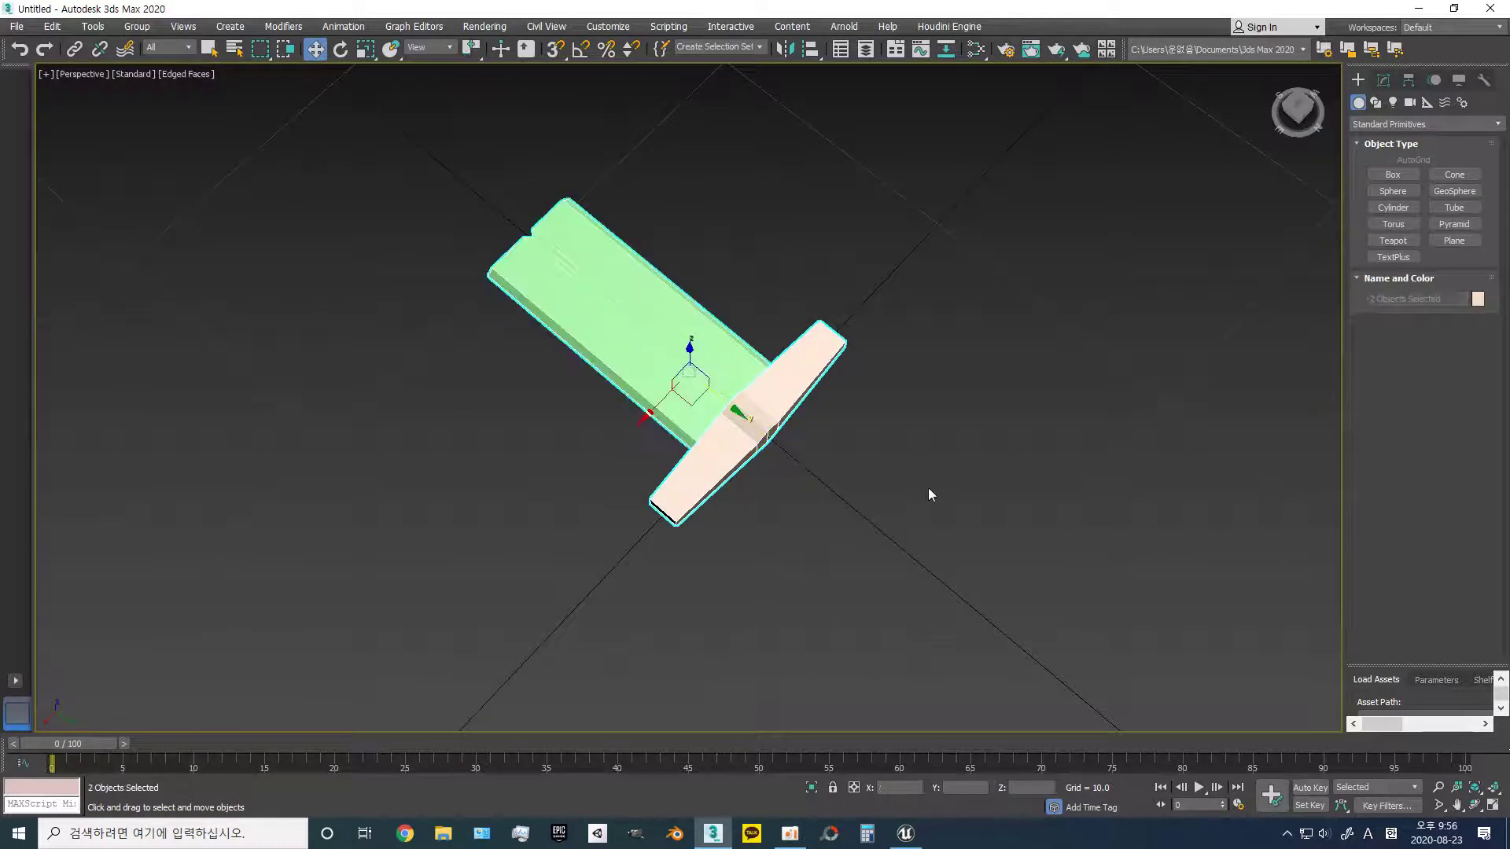
# - Give the blade and crossguard a grey object colour
pyautogui.click(1477, 299)
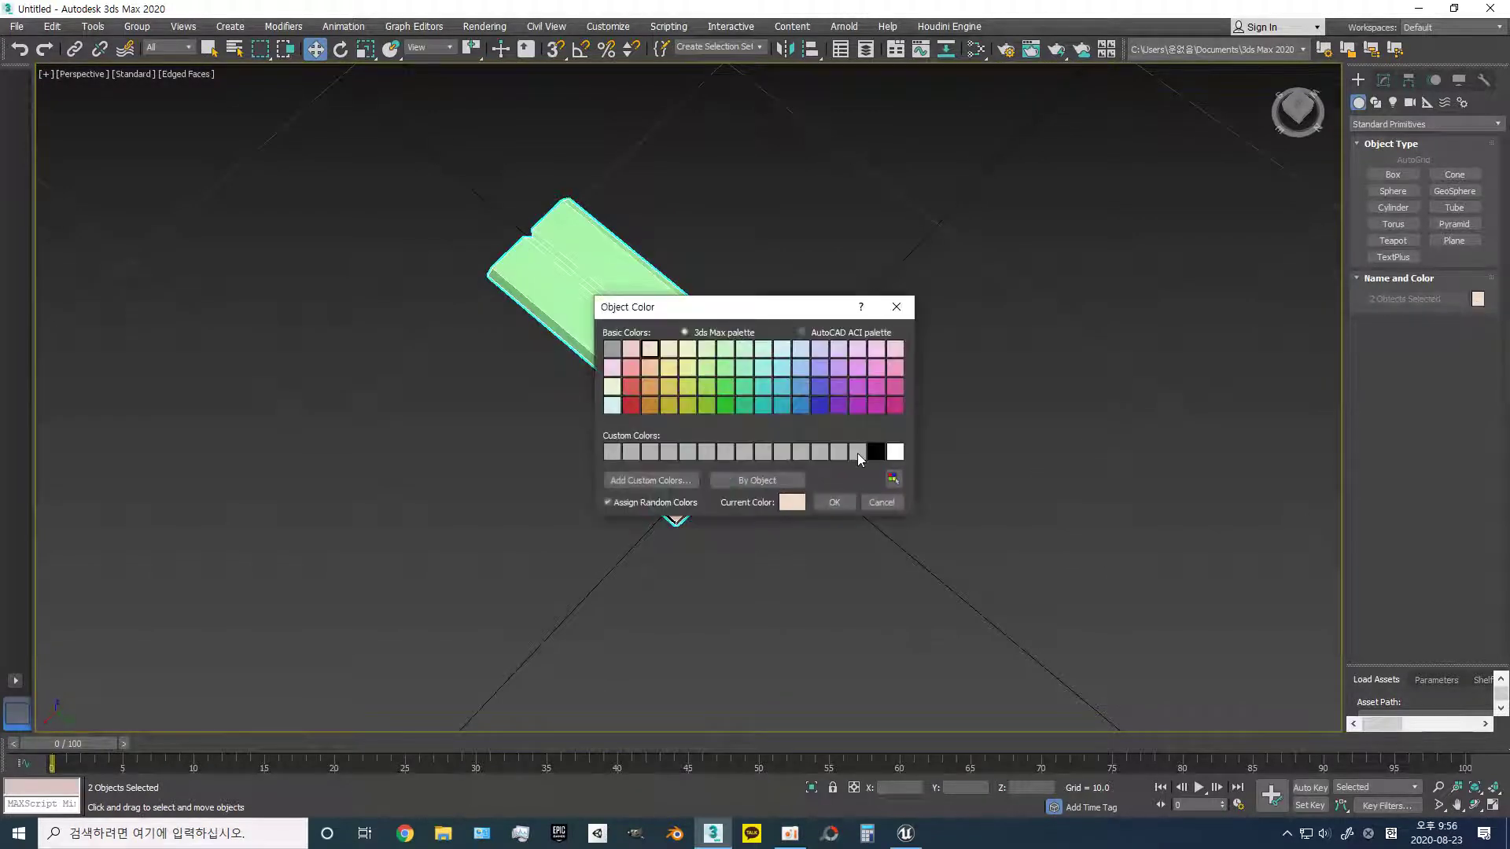
pyautogui.click(846, 501)
pyautogui.click(860, 368)
pyautogui.press('z')
pyautogui.moveTo(862, 384)
pyautogui.keyDown('alt'); pyautogui.mouseDown(button='middle')
pyautogui.moveTo(864, 426)
pyautogui.moveTo(813, 323)
pyautogui.moveTo(968, 387)
pyautogui.moveTo(899, 388)
pyautogui.moveTo(971, 383)
pyautogui.moveTo(930, 371)
pyautogui.moveTo(852, 438)
pyautogui.mouseUp(button='middle'); pyautogui.keyUp('alt')
# - Stretch the crossguard longer, convert it to editable poly, and narrow it to 71% in X
pyautogui.press('r')
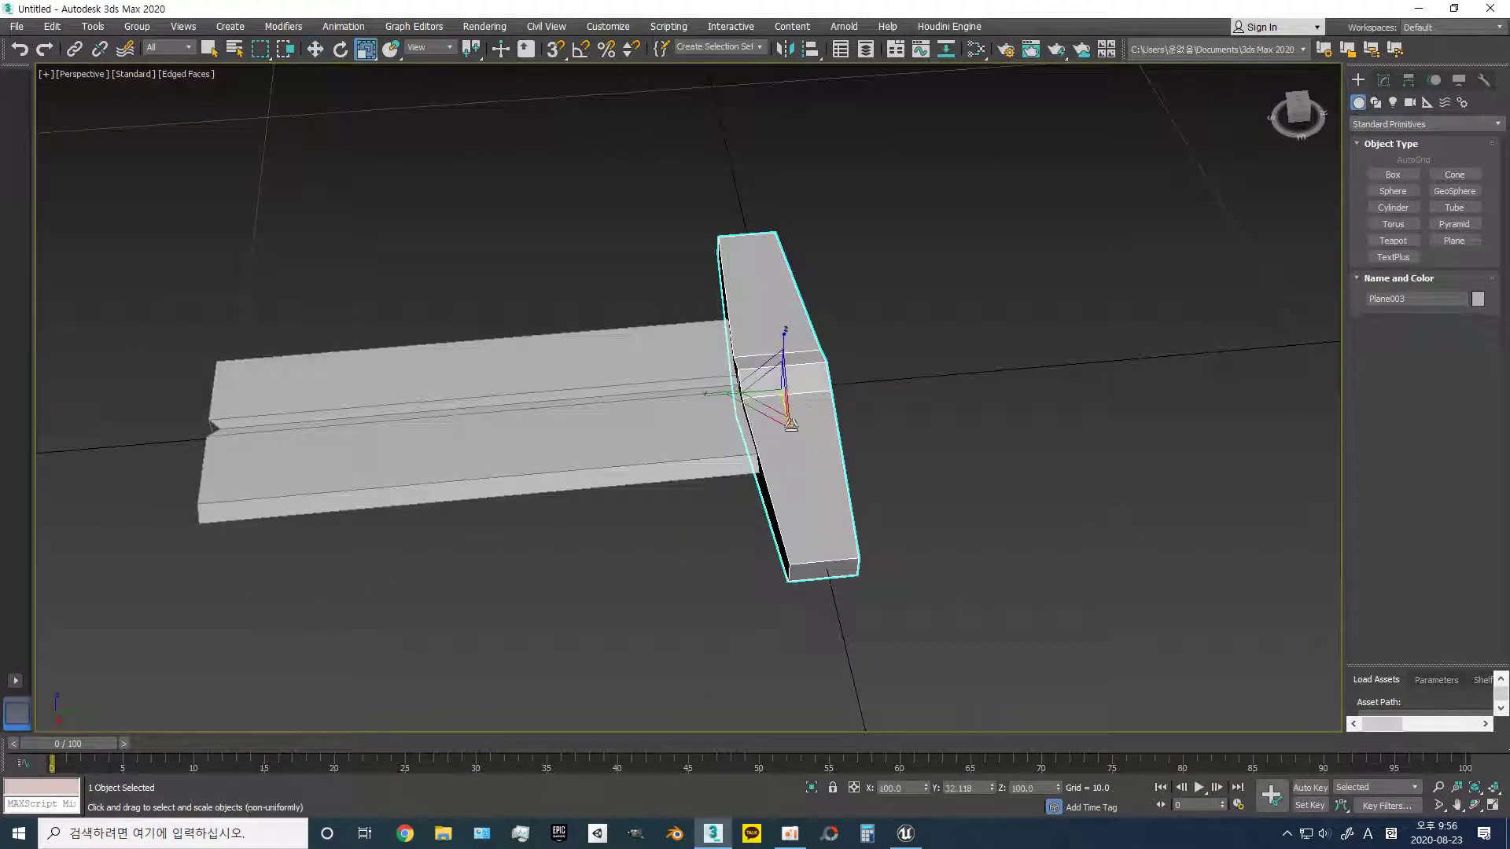
pyautogui.moveTo(790, 423); pyautogui.dragTo(786, 470)
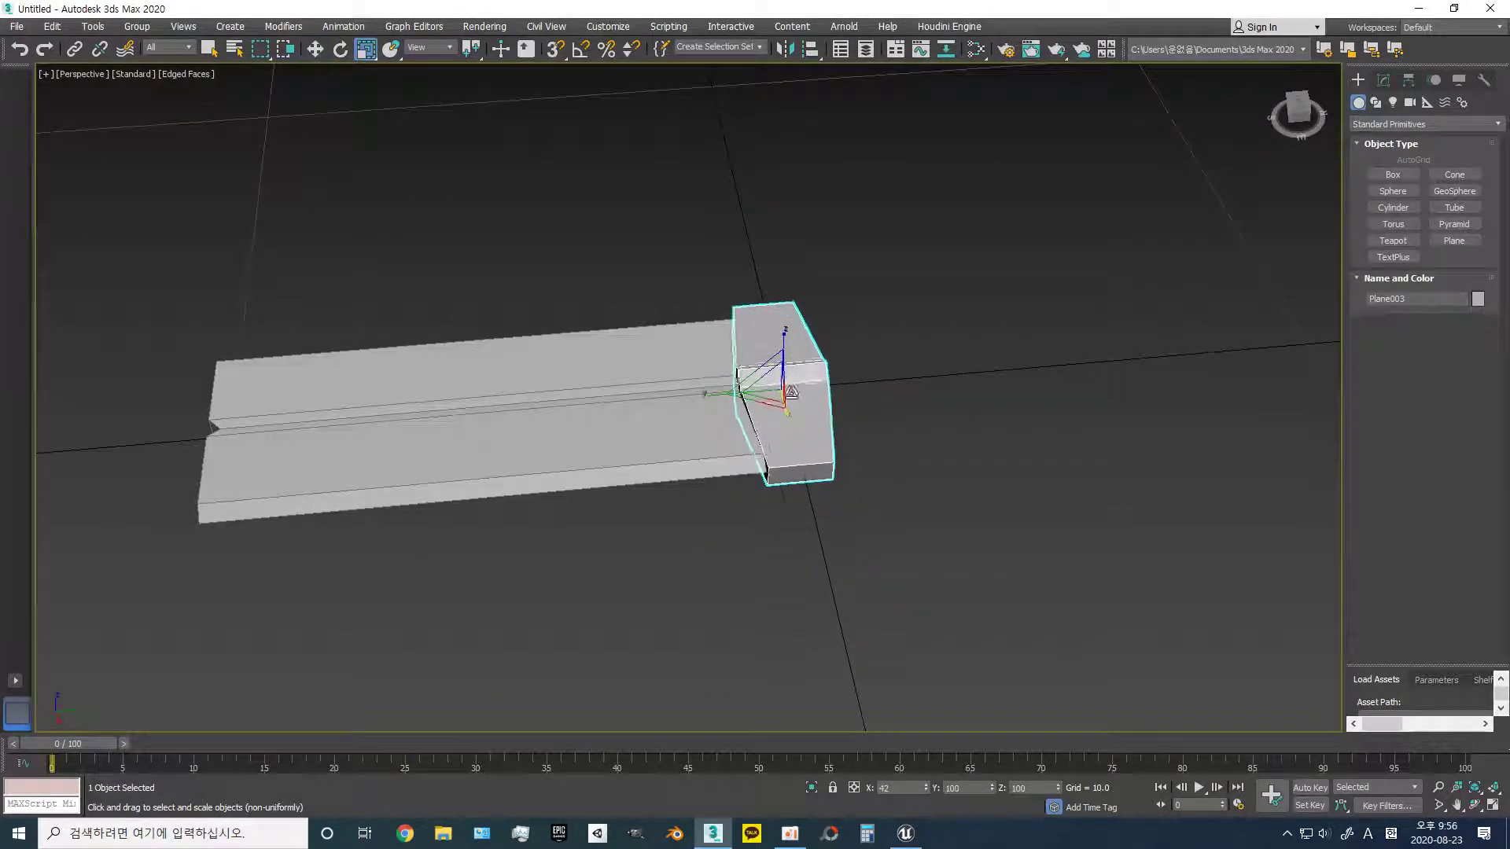
pyautogui.rightClick(786, 470)
pyautogui.click(969, 651)
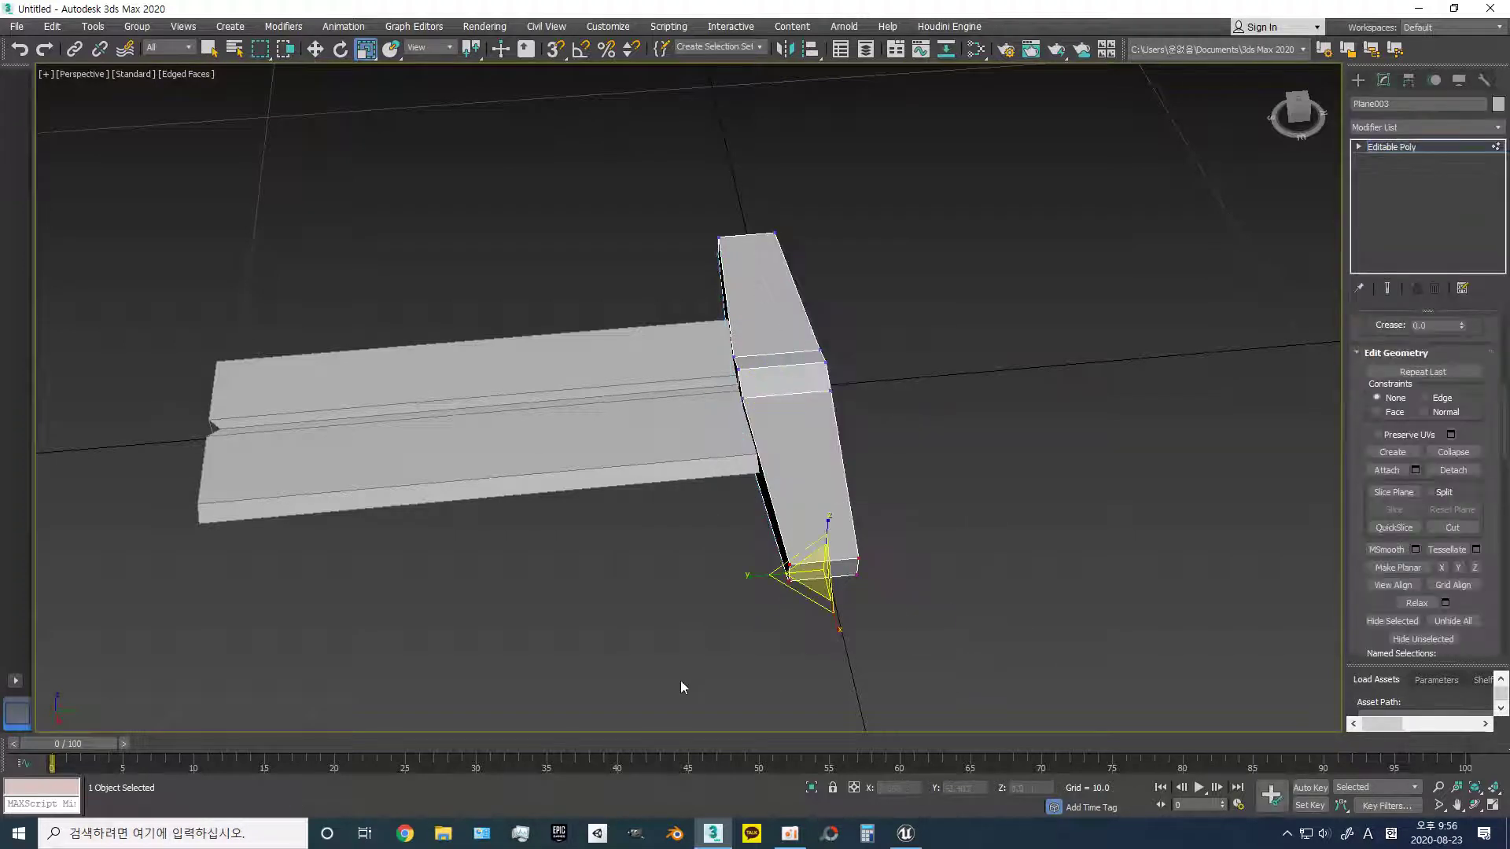
pyautogui.moveTo(892, 320)
pyautogui.keyDown('alt'); pyautogui.mouseDown(button='middle')
pyautogui.moveTo(785, 346)
pyautogui.moveTo(924, 435)
pyautogui.mouseUp(button='middle'); pyautogui.keyUp('alt')
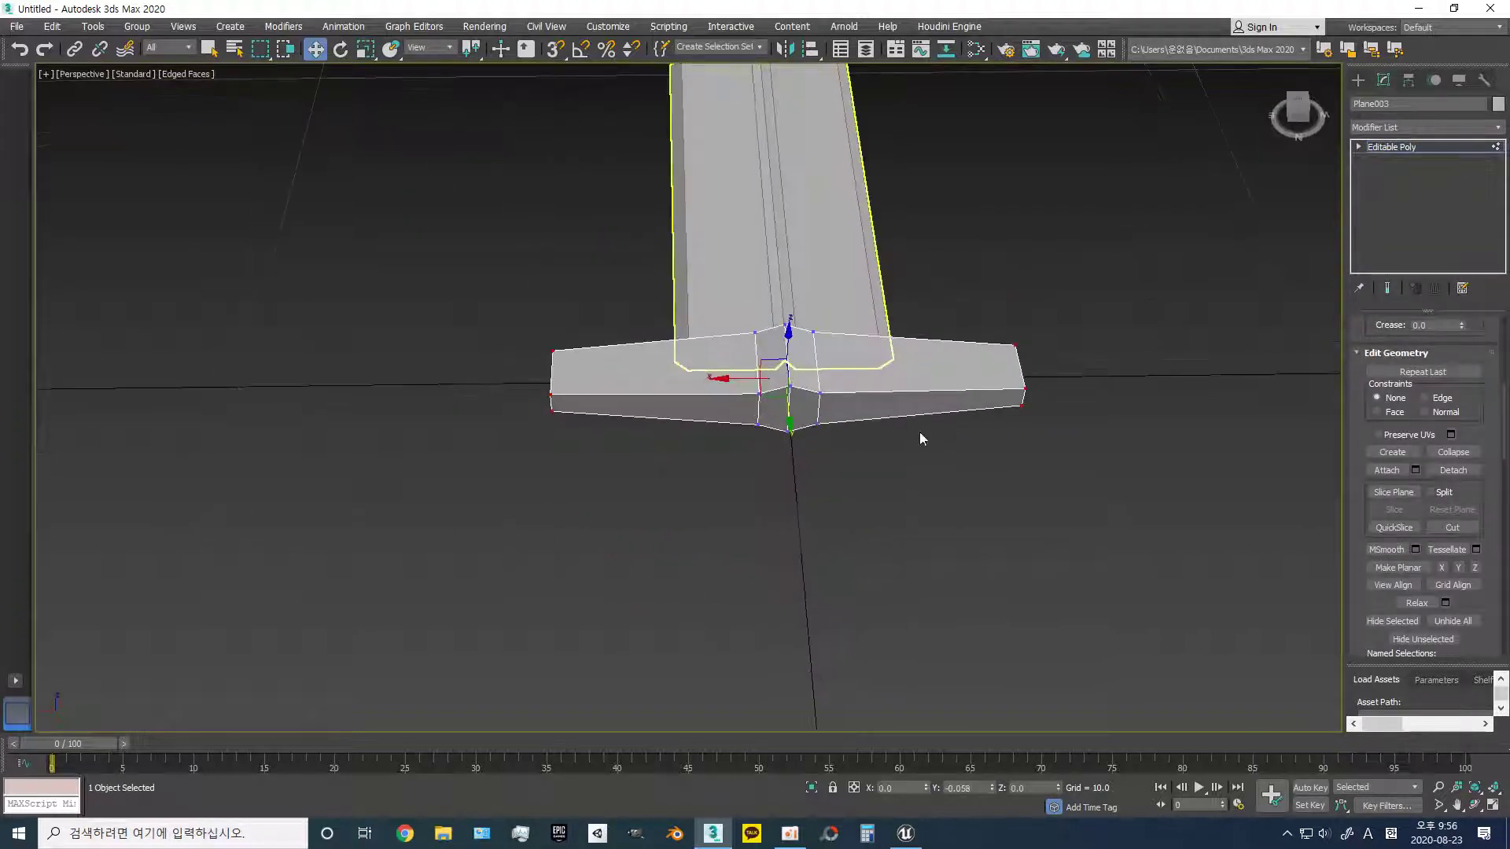
pyautogui.moveTo(743, 386); pyautogui.dragTo(743, 379)
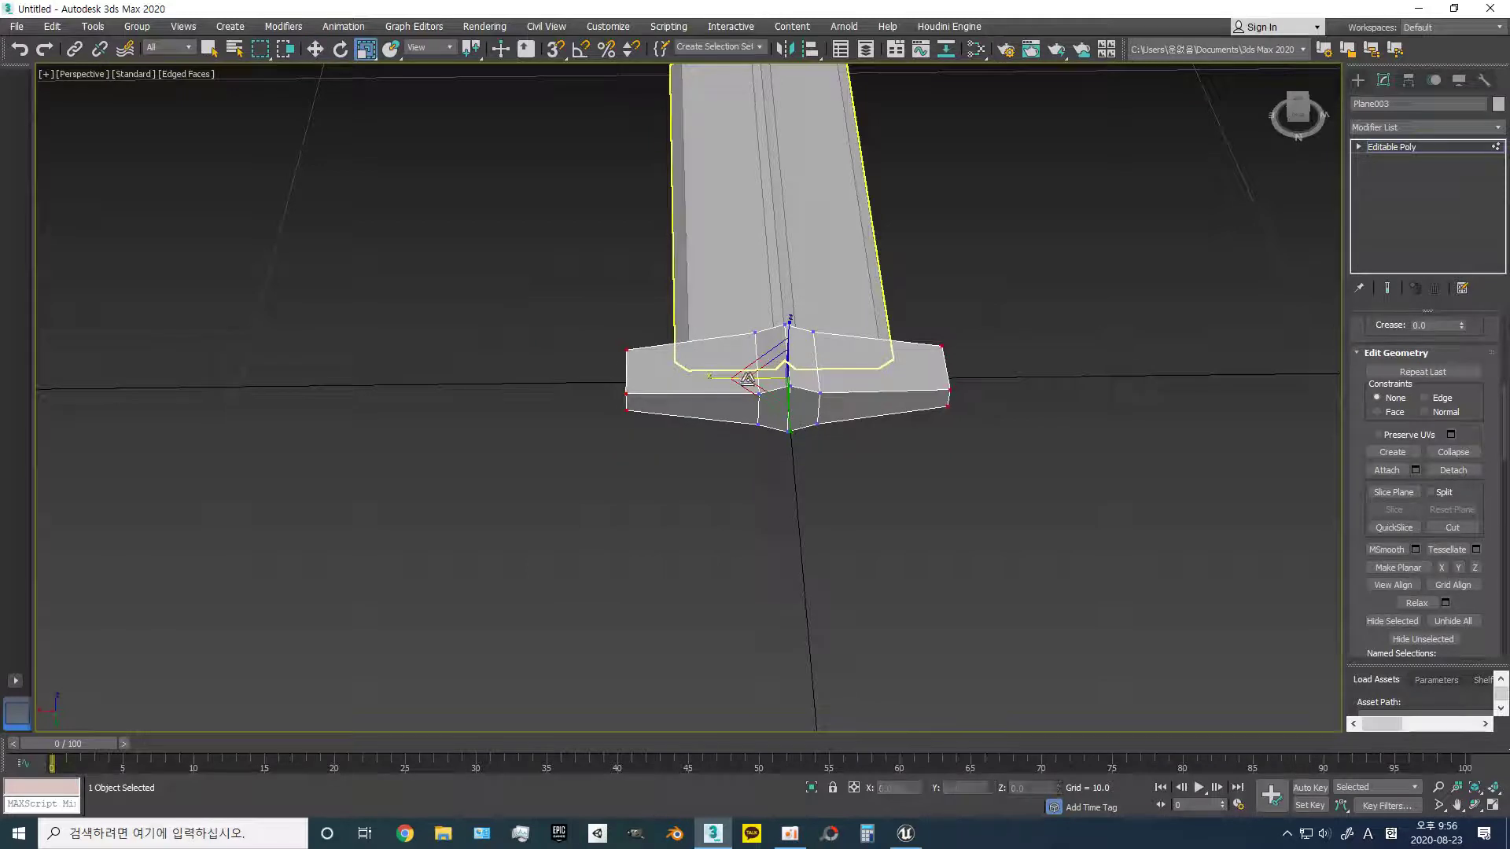
pyautogui.moveTo(744, 379)
pyautogui.keyDown('alt'); pyautogui.mouseDown(button='middle')
pyautogui.moveTo(904, 361)
pyautogui.moveTo(1015, 393)
pyautogui.mouseUp(button='middle'); pyautogui.keyUp('alt')
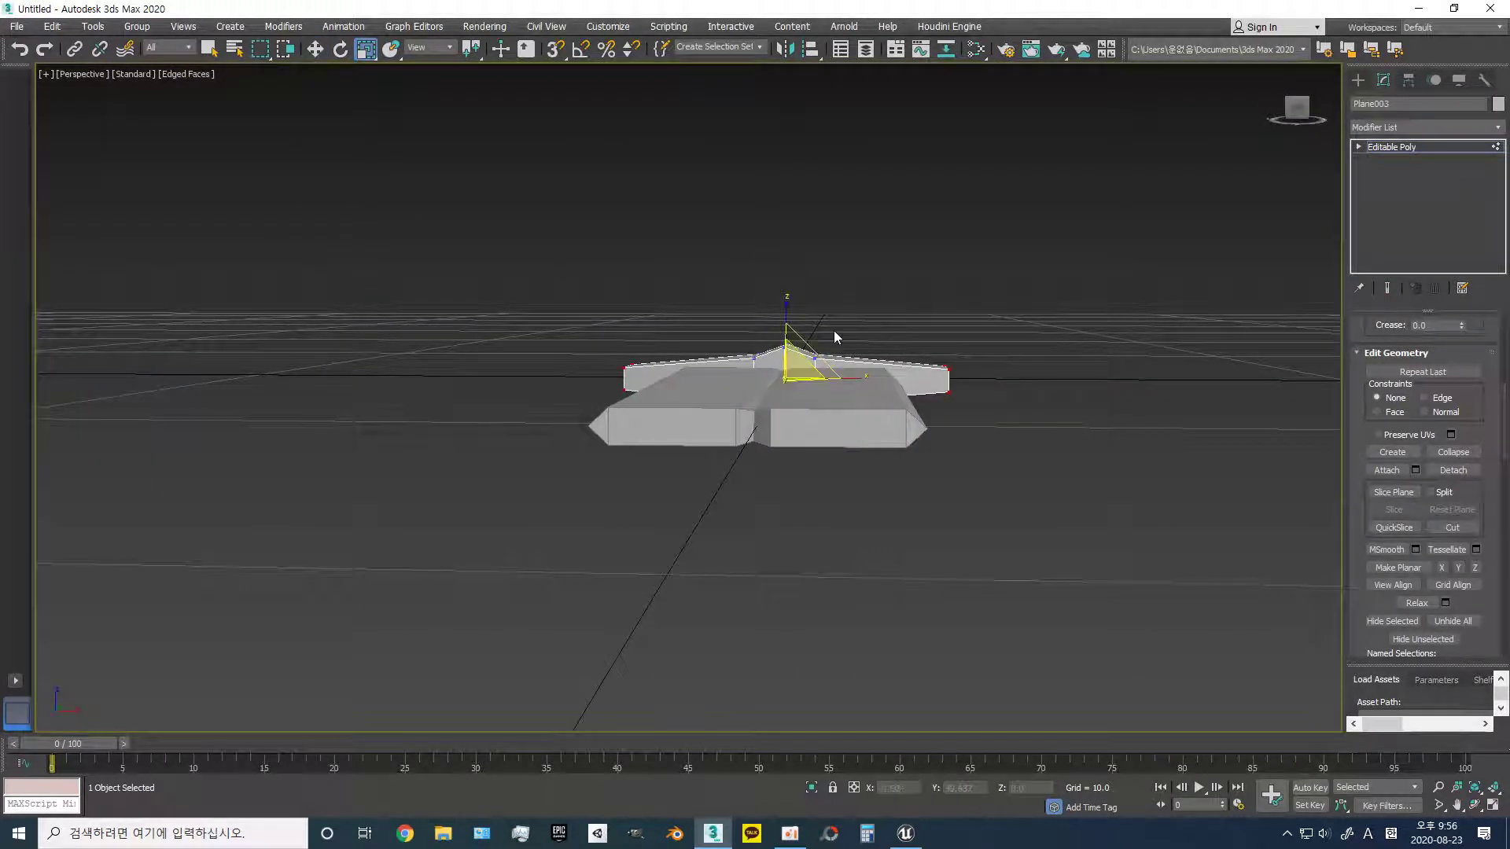
# - Flatten the crossguard's end vertices to 79% height
pyautogui.click(841, 308)
pyautogui.moveTo(770, 334); pyautogui.dragTo(843, 366)
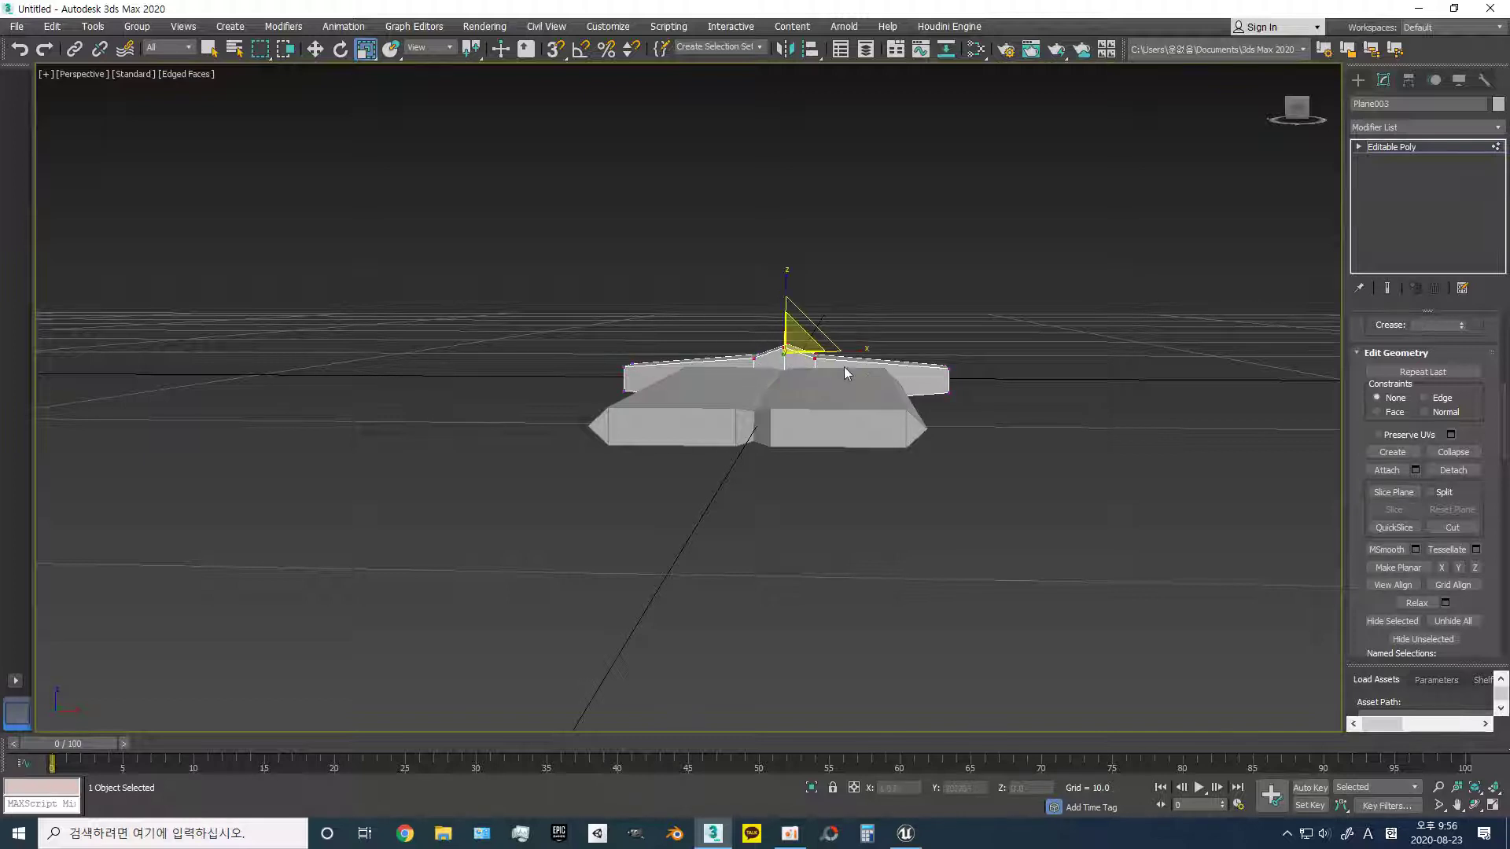
pyautogui.keyDown('alt'); pyautogui.moveTo(843, 367); pyautogui.dragTo(700, 381, button='middle'); pyautogui.keyUp('alt')
pyautogui.moveTo(700, 381); pyautogui.dragTo(899, 440)
pyautogui.keyDown('alt'); pyautogui.moveTo(857, 437); pyautogui.dragTo(802, 317, button='middle'); pyautogui.keyUp('alt')
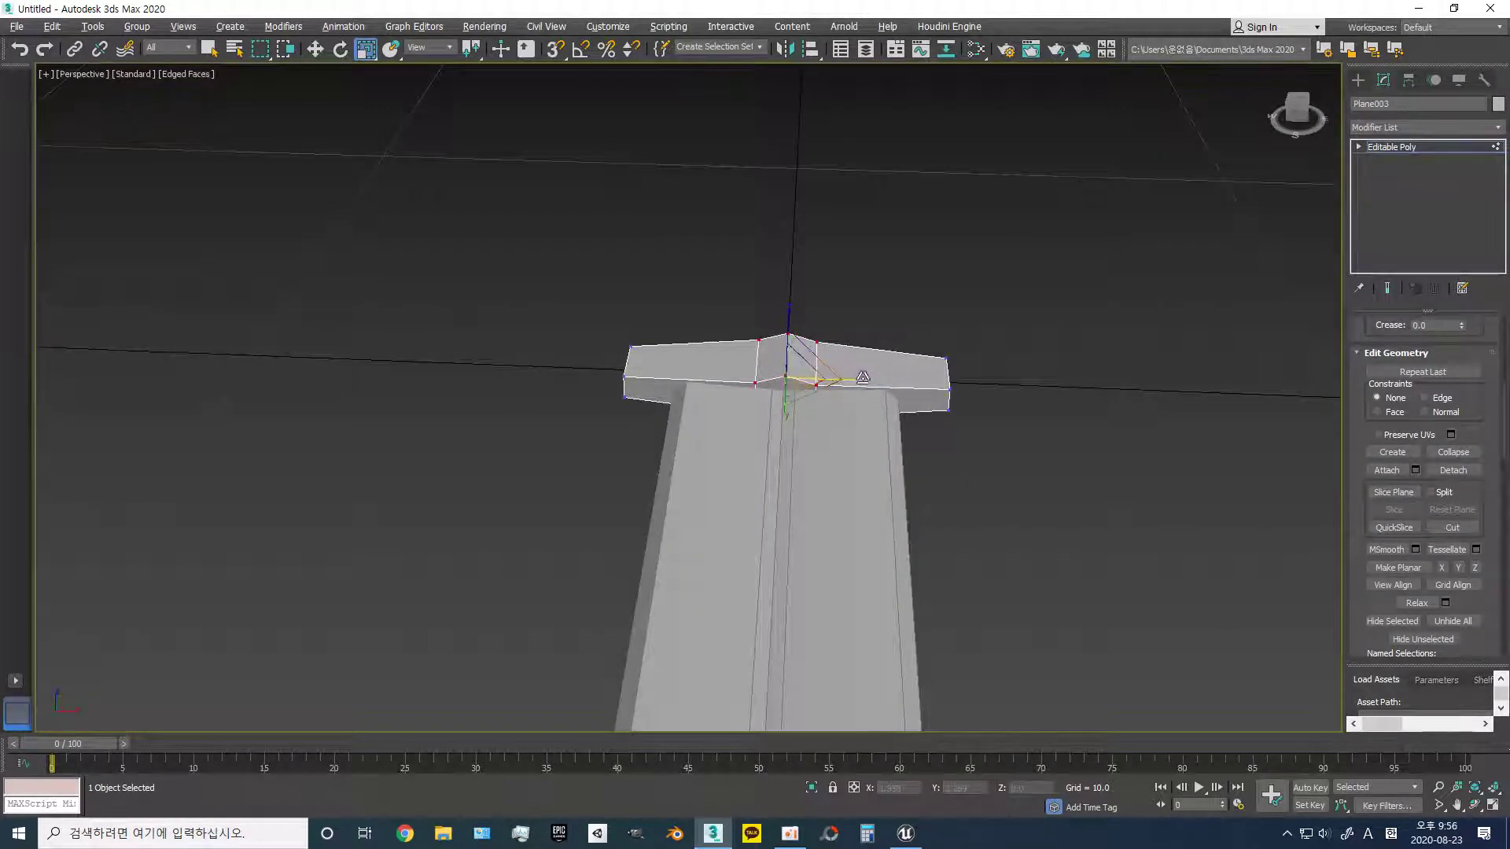
pyautogui.moveTo(863, 377)
pyautogui.keyDown('alt'); pyautogui.mouseDown(button='middle')
pyautogui.moveTo(865, 331)
pyautogui.moveTo(788, 324)
pyautogui.mouseUp(button='middle'); pyautogui.keyUp('alt')
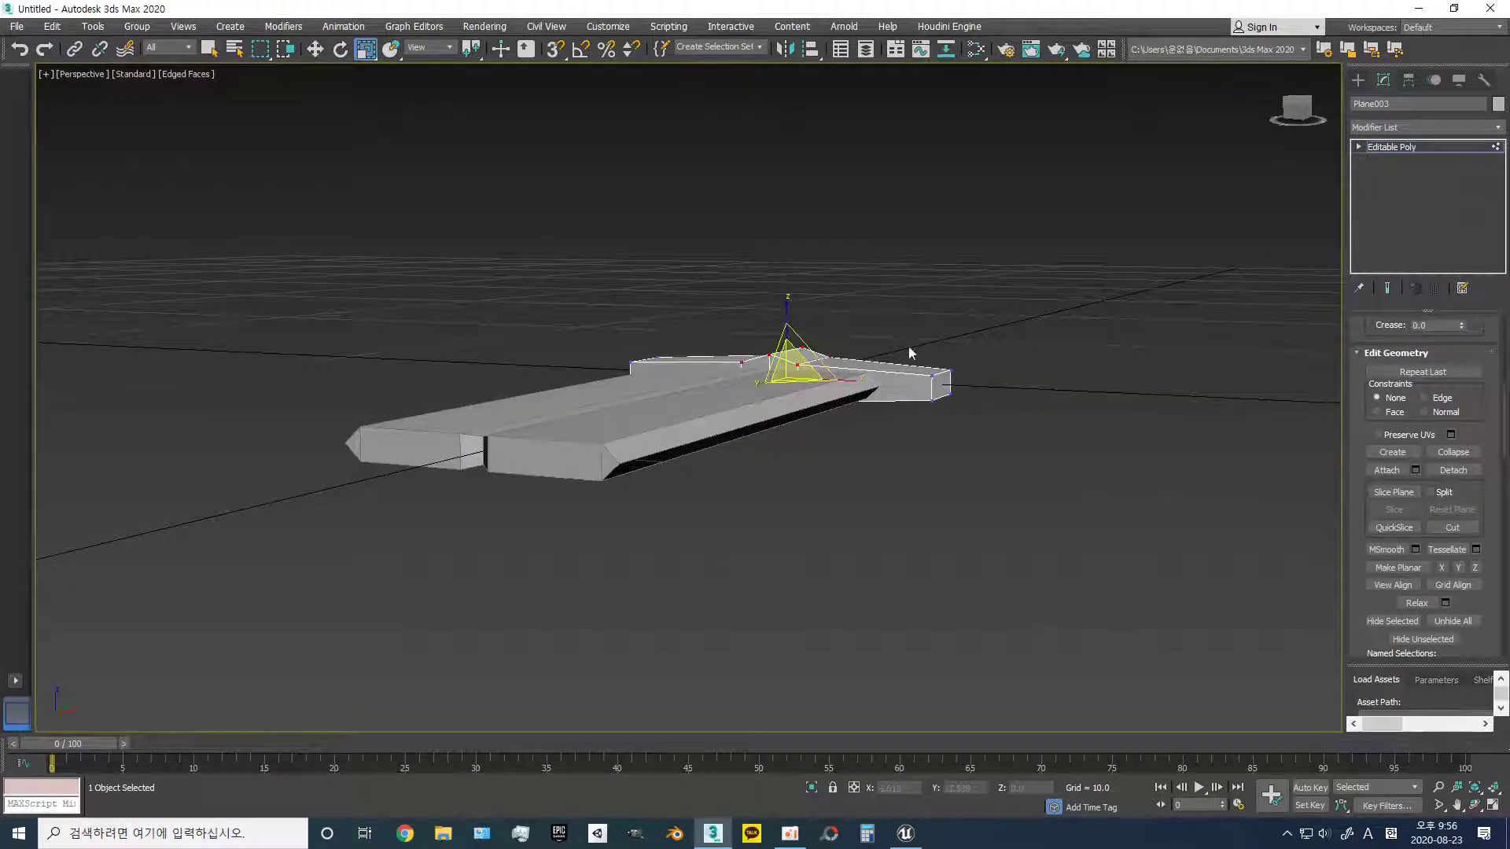
pyautogui.moveTo(910, 351); pyautogui.dragTo(963, 409)
pyautogui.moveTo(669, 313)
pyautogui.keyDown('alt'); pyautogui.mouseDown(button='middle')
pyautogui.moveTo(651, 427)
pyautogui.moveTo(715, 420)
pyautogui.mouseUp(button='middle'); pyautogui.keyUp('alt')
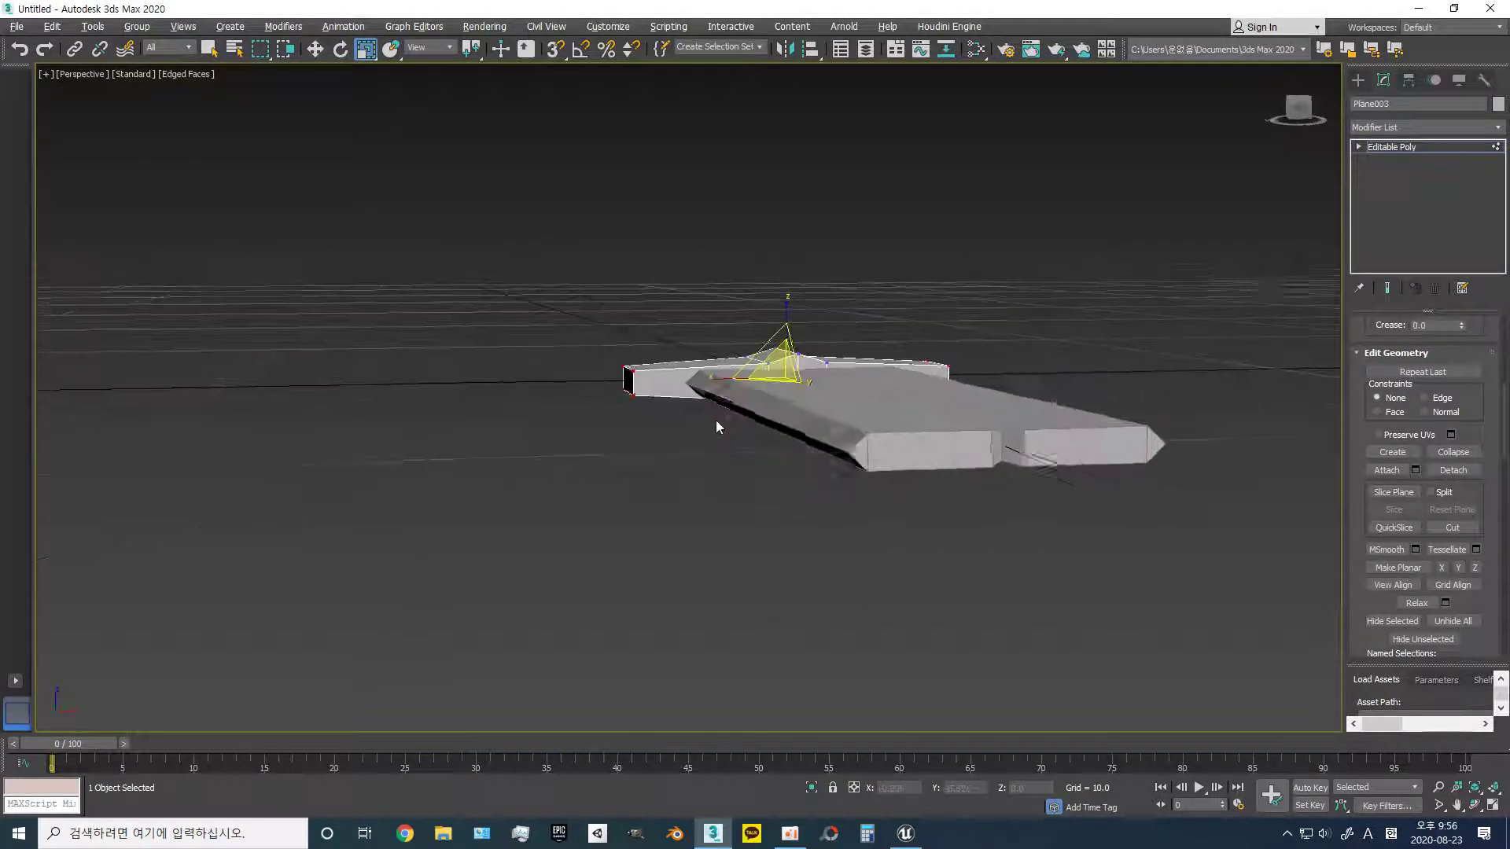
pyautogui.moveTo(634, 337); pyautogui.dragTo(597, 432)
pyautogui.keyDown('alt'); pyautogui.moveTo(804, 431); pyautogui.dragTo(776, 342, button='middle'); pyautogui.keyUp('alt')
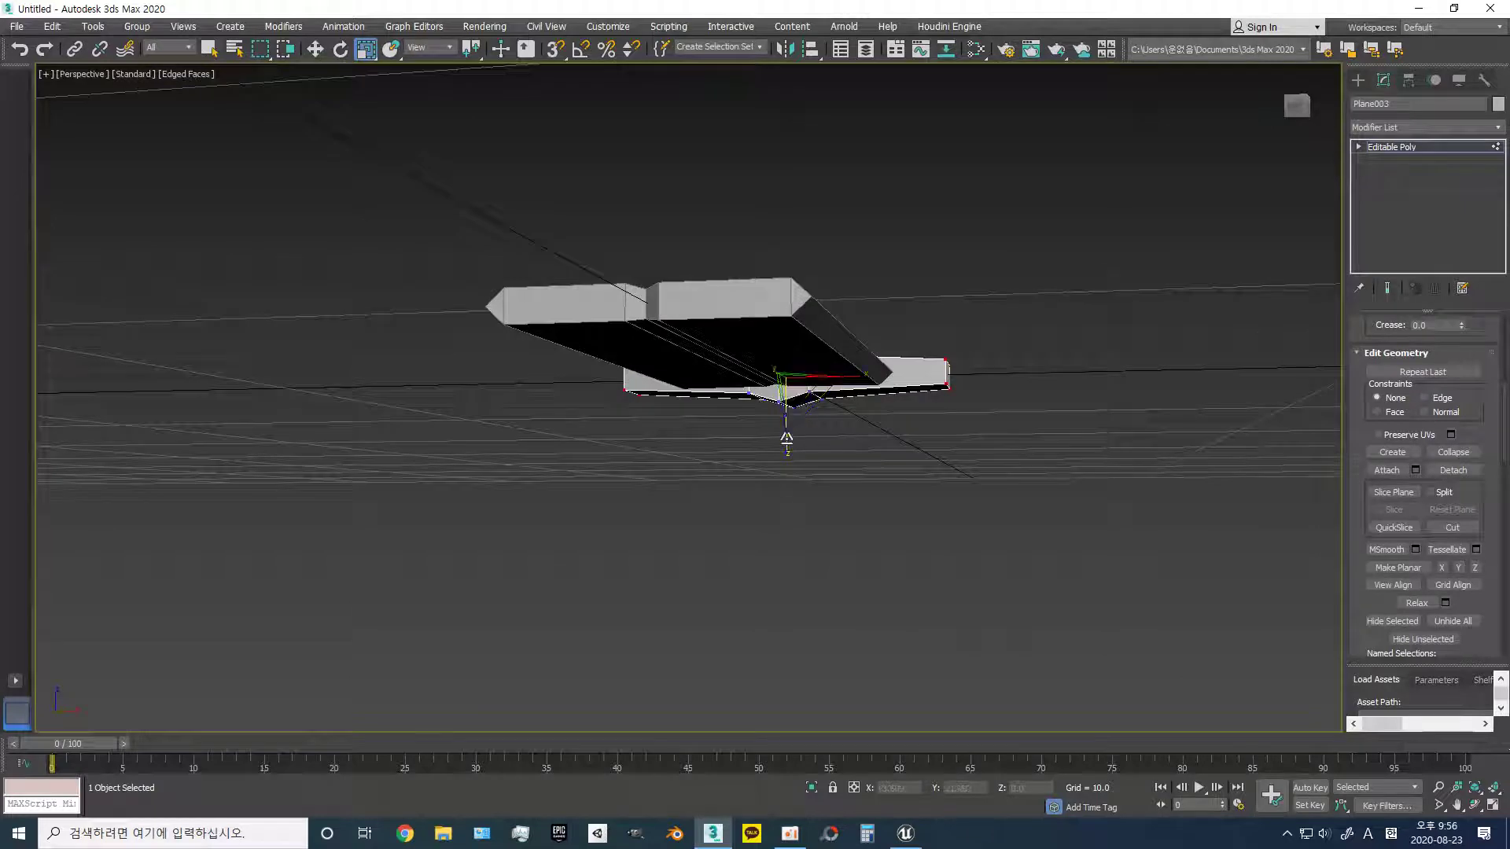
pyautogui.moveTo(786, 436); pyautogui.dragTo(791, 421)
# - Taper the crossguard ends inward to 82%
pyautogui.moveTo(835, 413)
pyautogui.keyDown('alt'); pyautogui.mouseDown(button='middle')
pyautogui.moveTo(833, 463)
pyautogui.moveTo(724, 560)
pyautogui.mouseUp(button='middle'); pyautogui.keyUp('alt')
pyautogui.moveTo(709, 595); pyautogui.dragTo(706, 590)
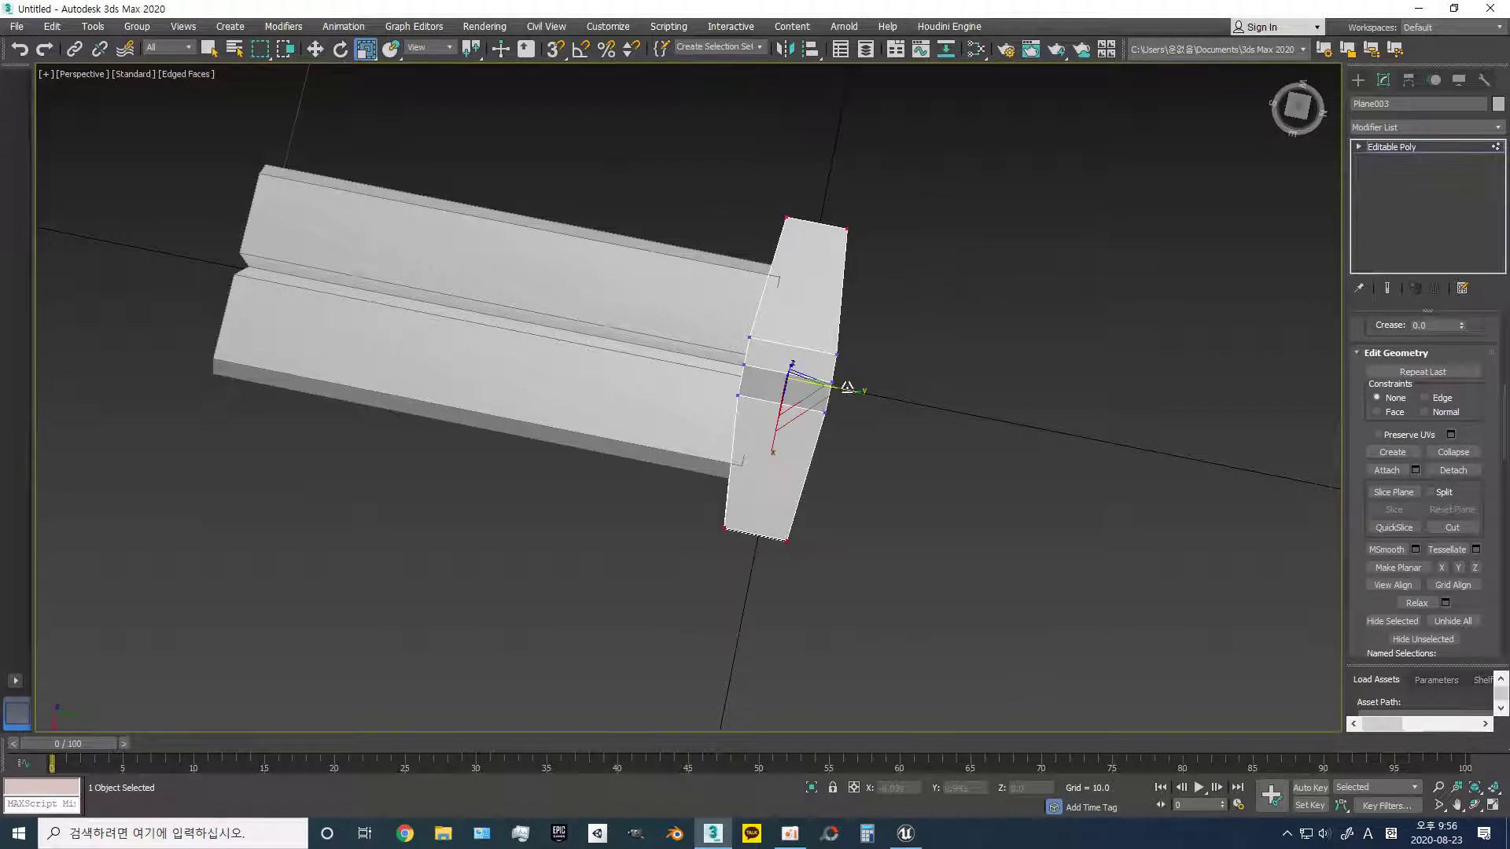
pyautogui.moveTo(846, 388); pyautogui.dragTo(836, 388)
pyautogui.moveTo(836, 387)
pyautogui.keyDown('alt'); pyautogui.mouseDown(button='middle')
pyautogui.moveTo(784, 313)
pyautogui.moveTo(852, 464)
pyautogui.moveTo(849, 330)
pyautogui.mouseUp(button='middle'); pyautogui.keyUp('alt')
pyautogui.press('w')
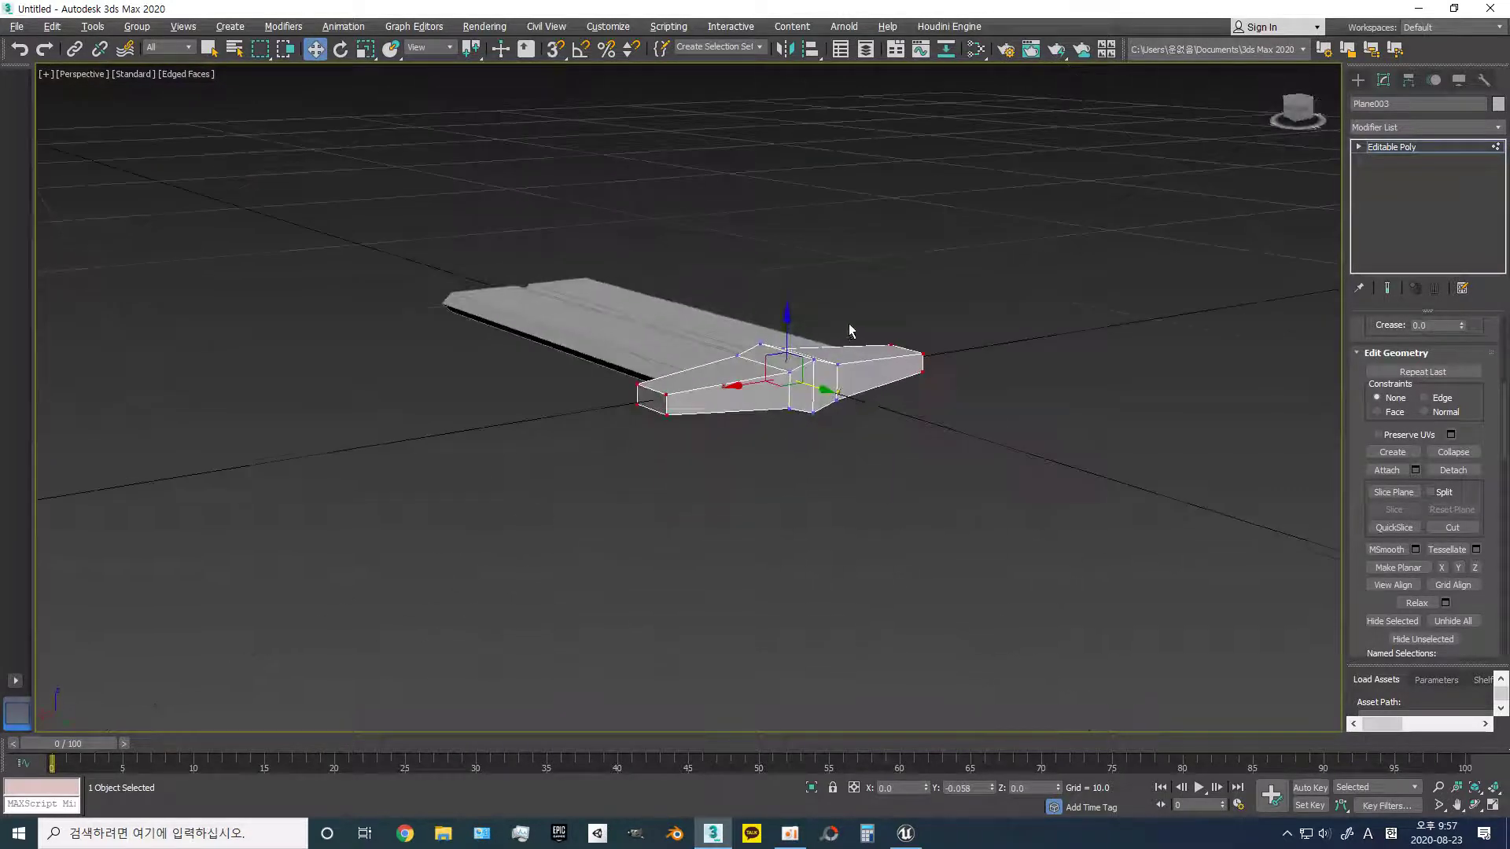
pyautogui.press('r')
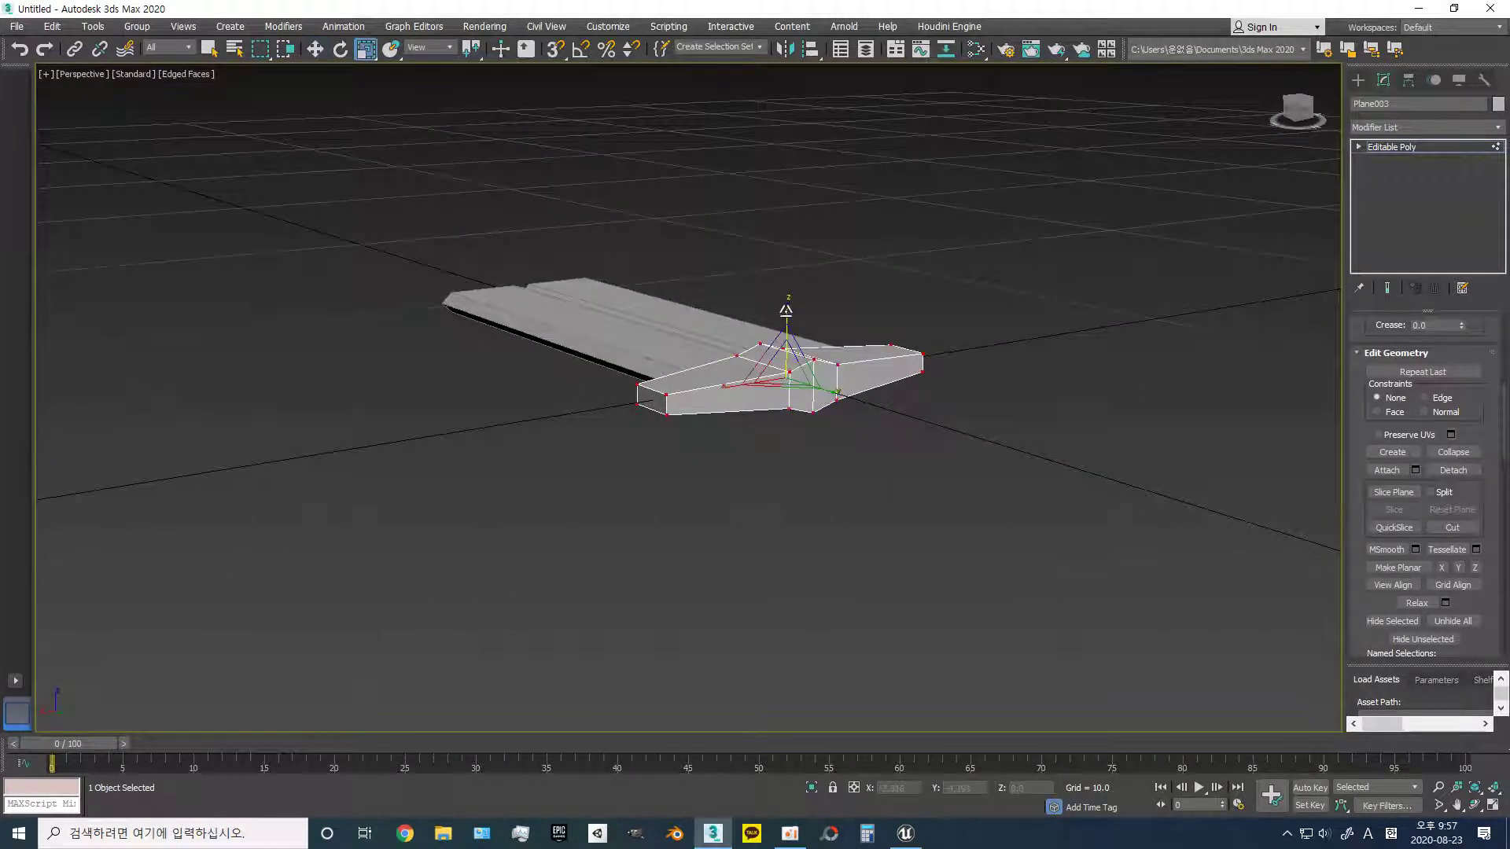
pyautogui.press('w')
pyautogui.moveTo(789, 305)
pyautogui.keyDown('alt'); pyautogui.mouseDown(button='middle')
pyautogui.moveTo(905, 442)
pyautogui.moveTo(1031, 389)
pyautogui.moveTo(917, 412)
pyautogui.moveTo(1022, 377)
pyautogui.mouseUp(button='middle'); pyautogui.keyUp('alt')
pyautogui.scroll(-2, 917, 411)
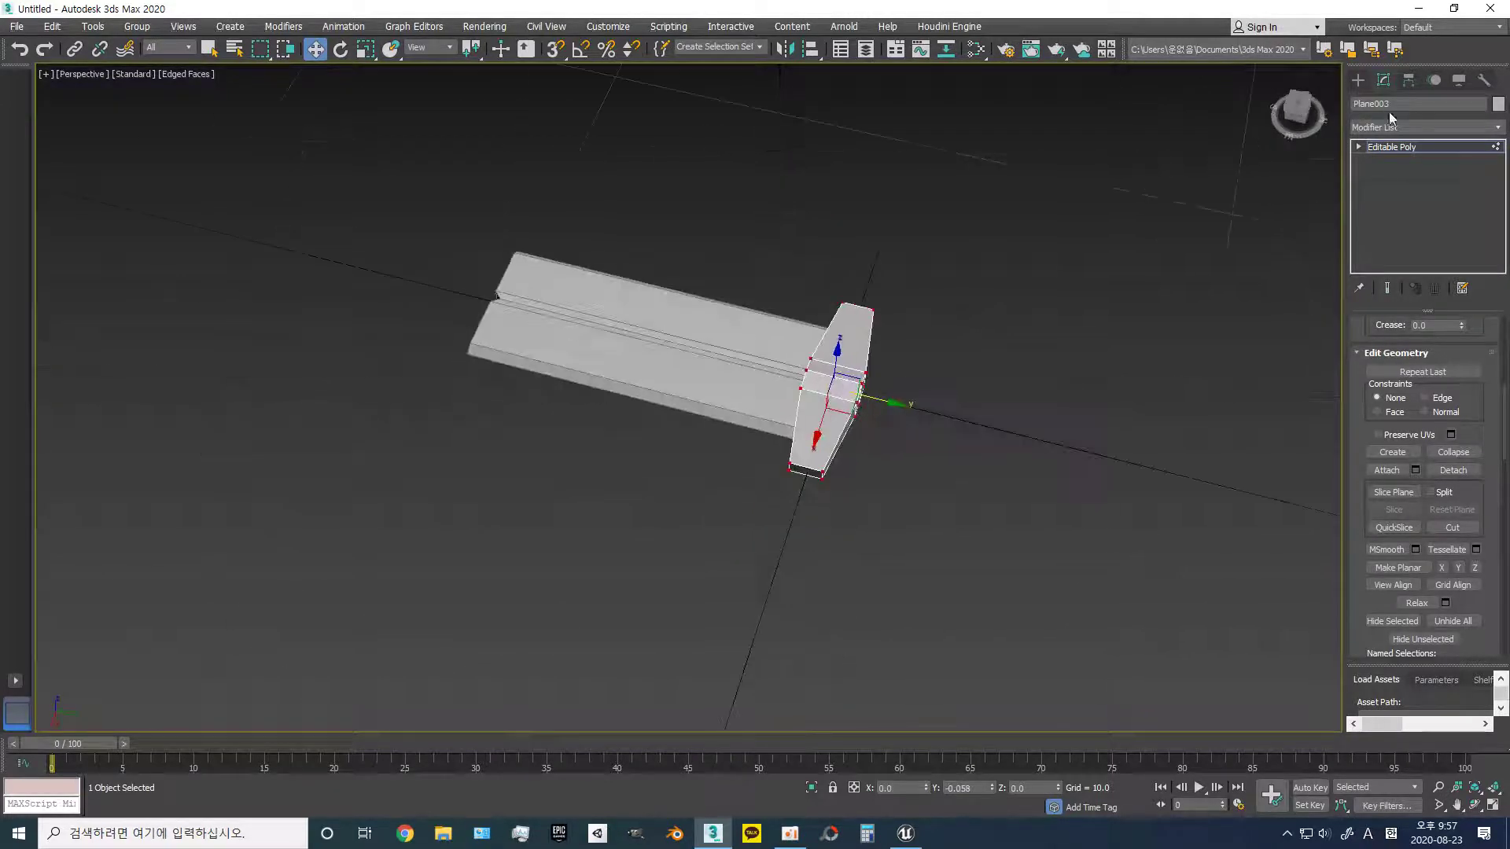
# - Open the Create panel and clear the selection before adding the handle
pyautogui.click(1357, 81)
pyautogui.hotkey('ctrl', 'a')
pyautogui.scroll(3, 579, 529)
pyautogui.moveTo(1181, 381)
pyautogui.mouseDown(button='middle')
pyautogui.moveTo(825, 267)
pyautogui.moveTo(1078, 344)
pyautogui.mouseUp(button='middle')
pyautogui.scroll(-3, 826, 267)
pyautogui.scroll(3, 1077, 344)
pyautogui.click(974, 339)
# - Create a 10-sided cylinder and place it at X, Y, Z 0
pyautogui.click(1392, 207)
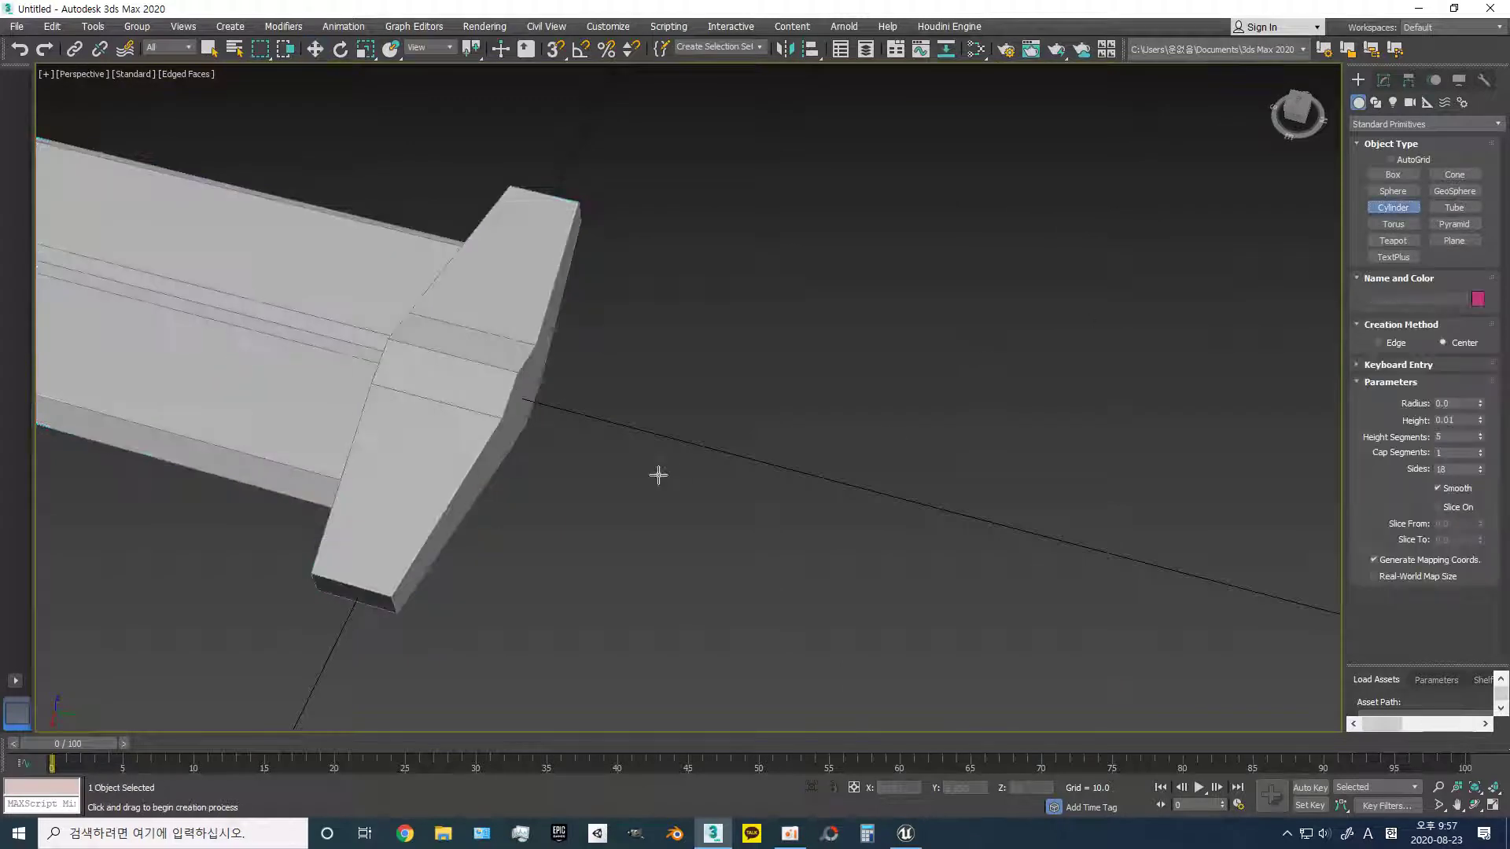
pyautogui.moveTo(659, 474)
pyautogui.mouseDown()
pyautogui.moveTo(871, 511)
pyautogui.moveTo(718, 438)
pyautogui.mouseUp()
pyautogui.write('1')
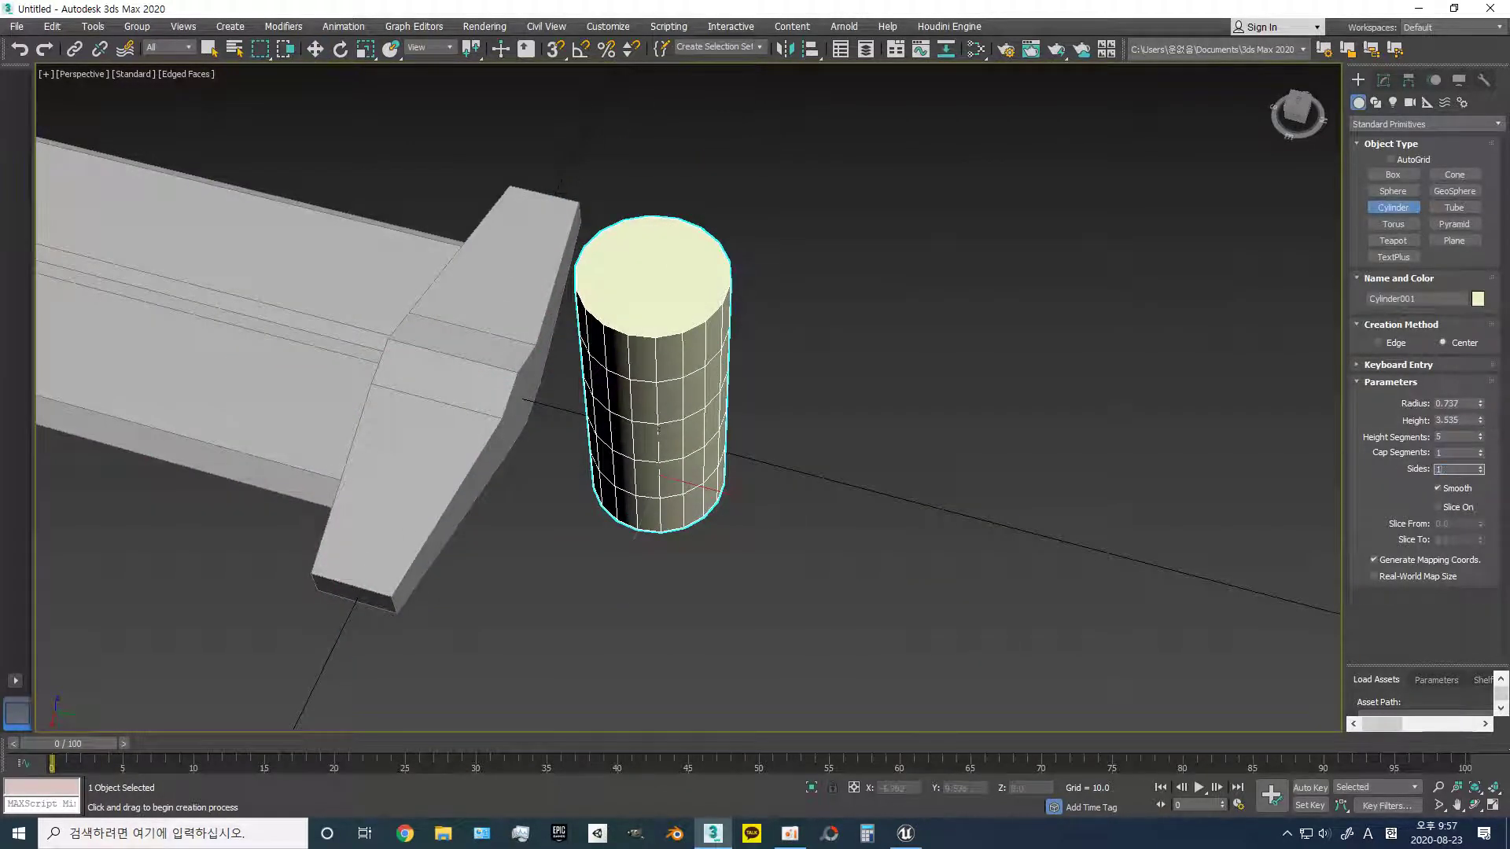
pyautogui.write('0')
pyautogui.press('Return')
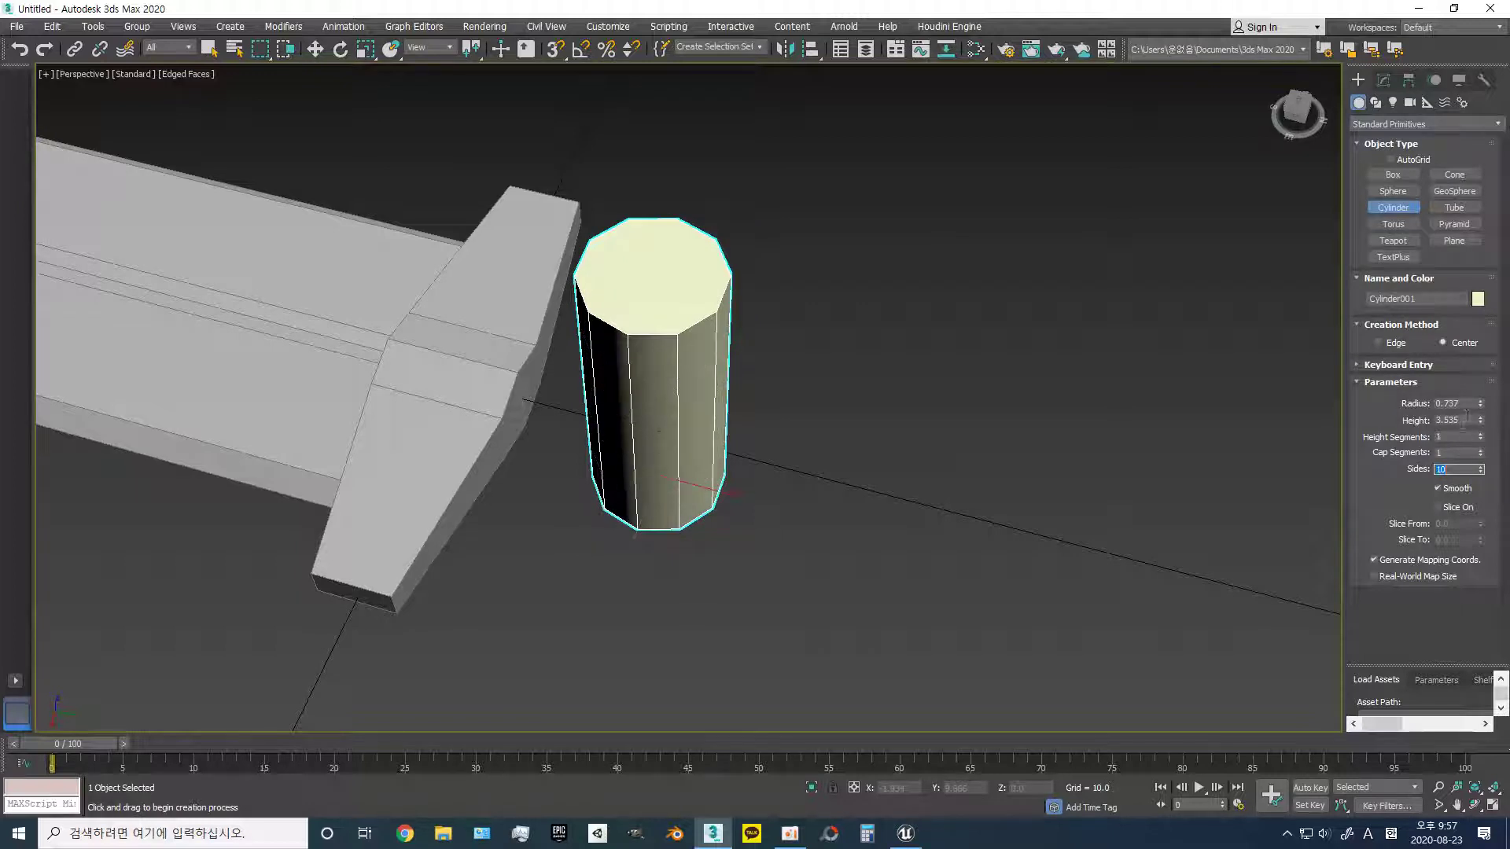
pyautogui.rightClick(798, 579)
pyautogui.write('z')
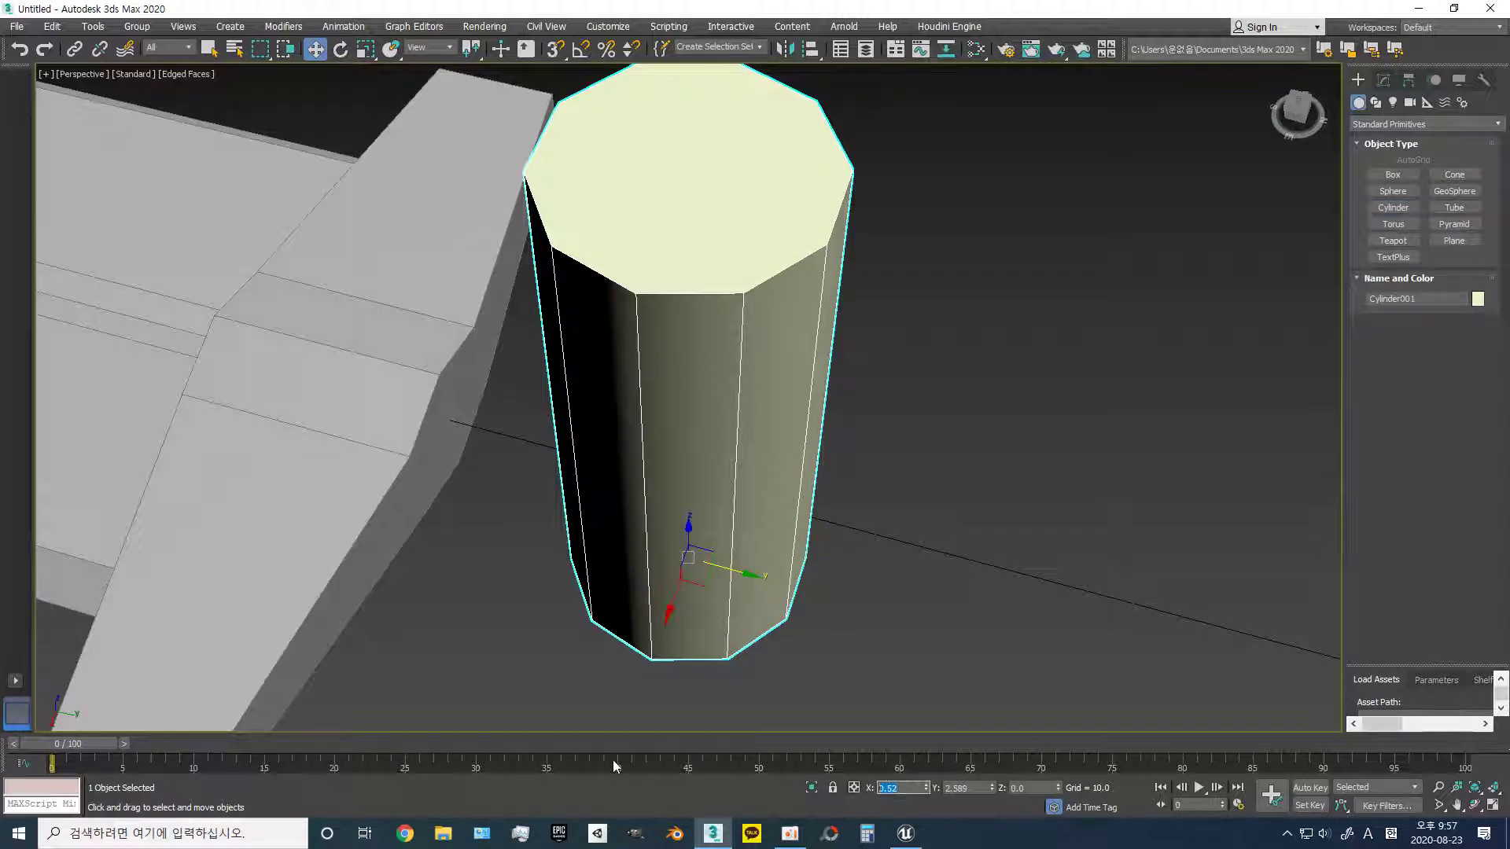
pyautogui.write('0')
pyautogui.press('Tab')
pyautogui.write('0')
pyautogui.press('Tab')
# - Convert Cylinder001 to editable poly and delete its top cap polygon
pyautogui.rightClick(255, 281)
pyautogui.moveTo(287, 435)
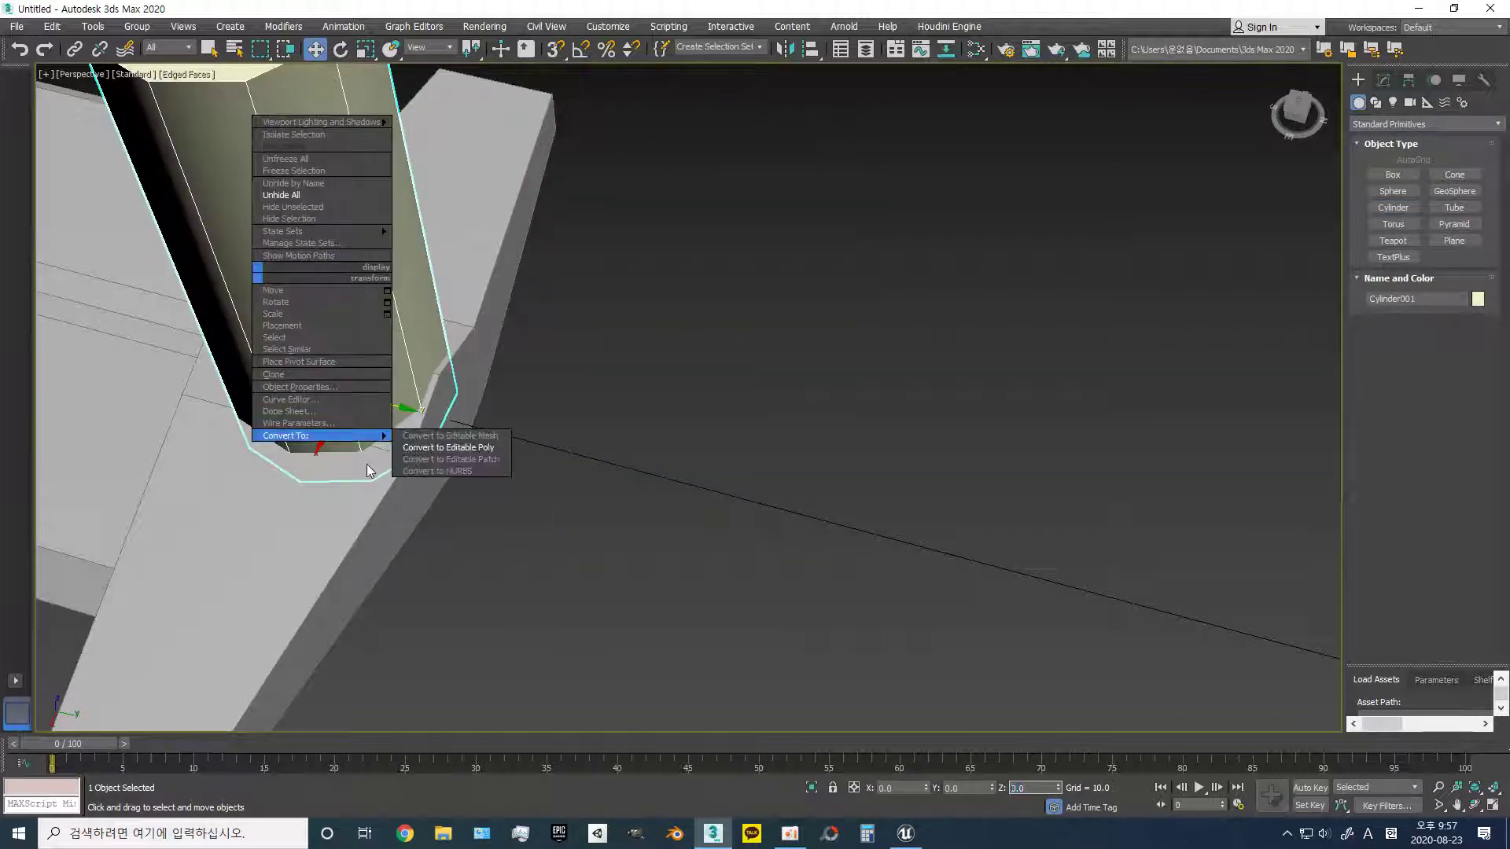
pyautogui.click(436, 451)
pyautogui.scroll(-3, 560, 448)
pyautogui.press('4')
pyautogui.click(437, 271)
pyautogui.press('Delete')
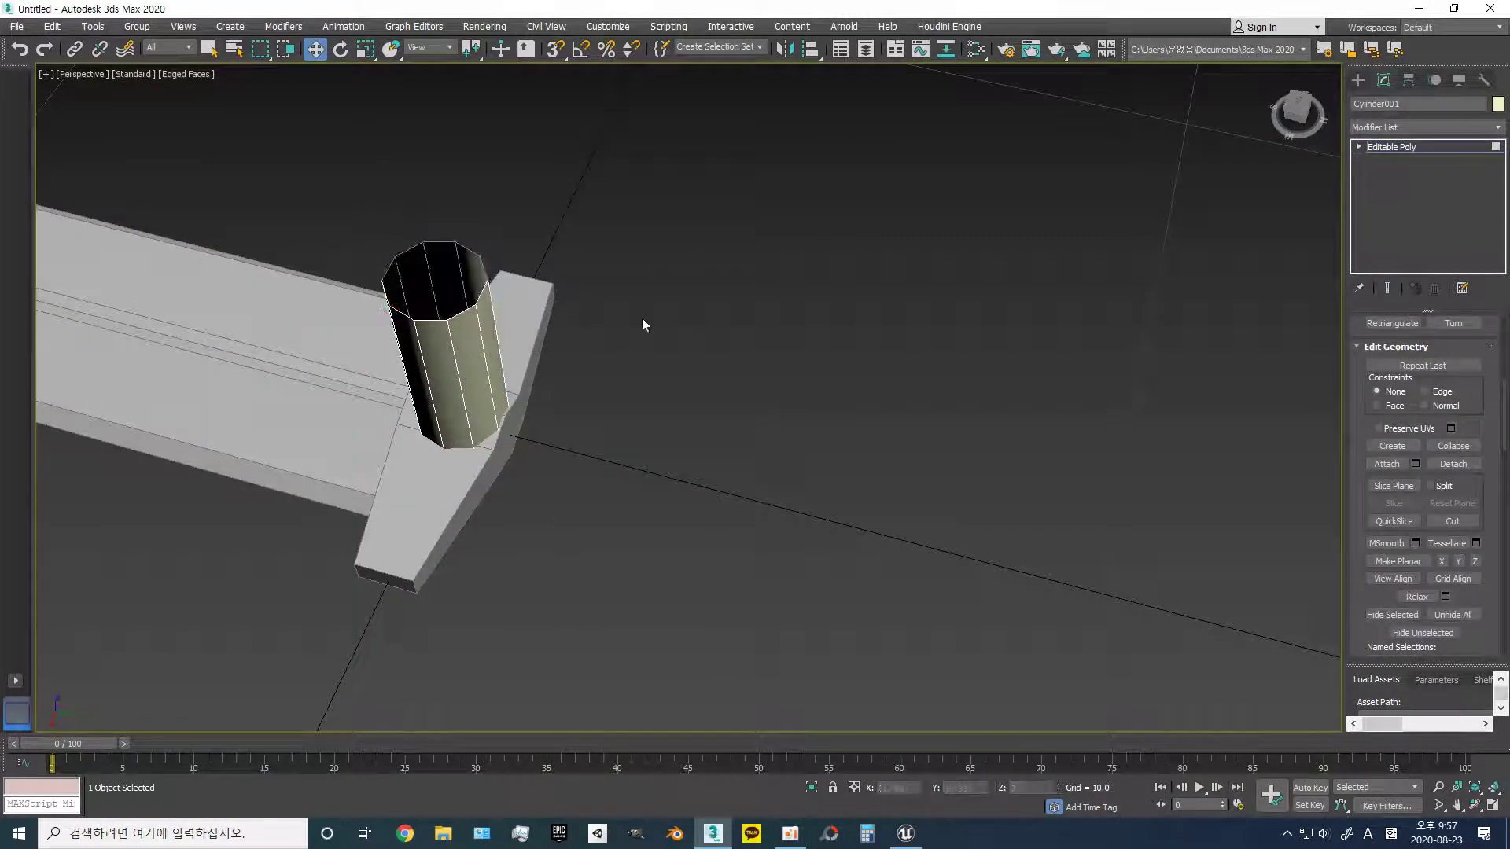
pyautogui.click(1358, 79)
pyautogui.press('z')
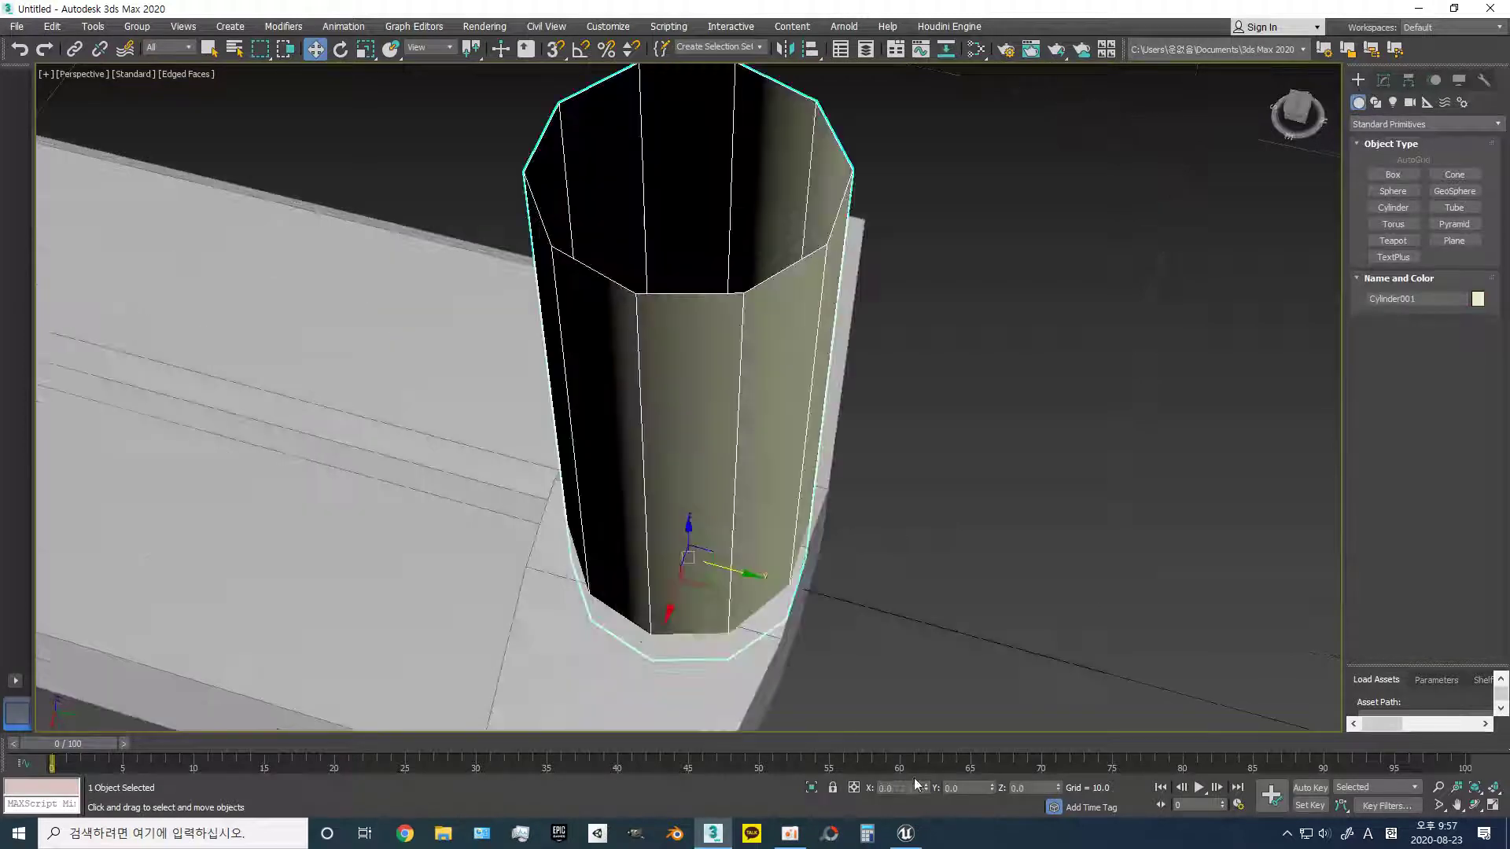
pyautogui.press('e')
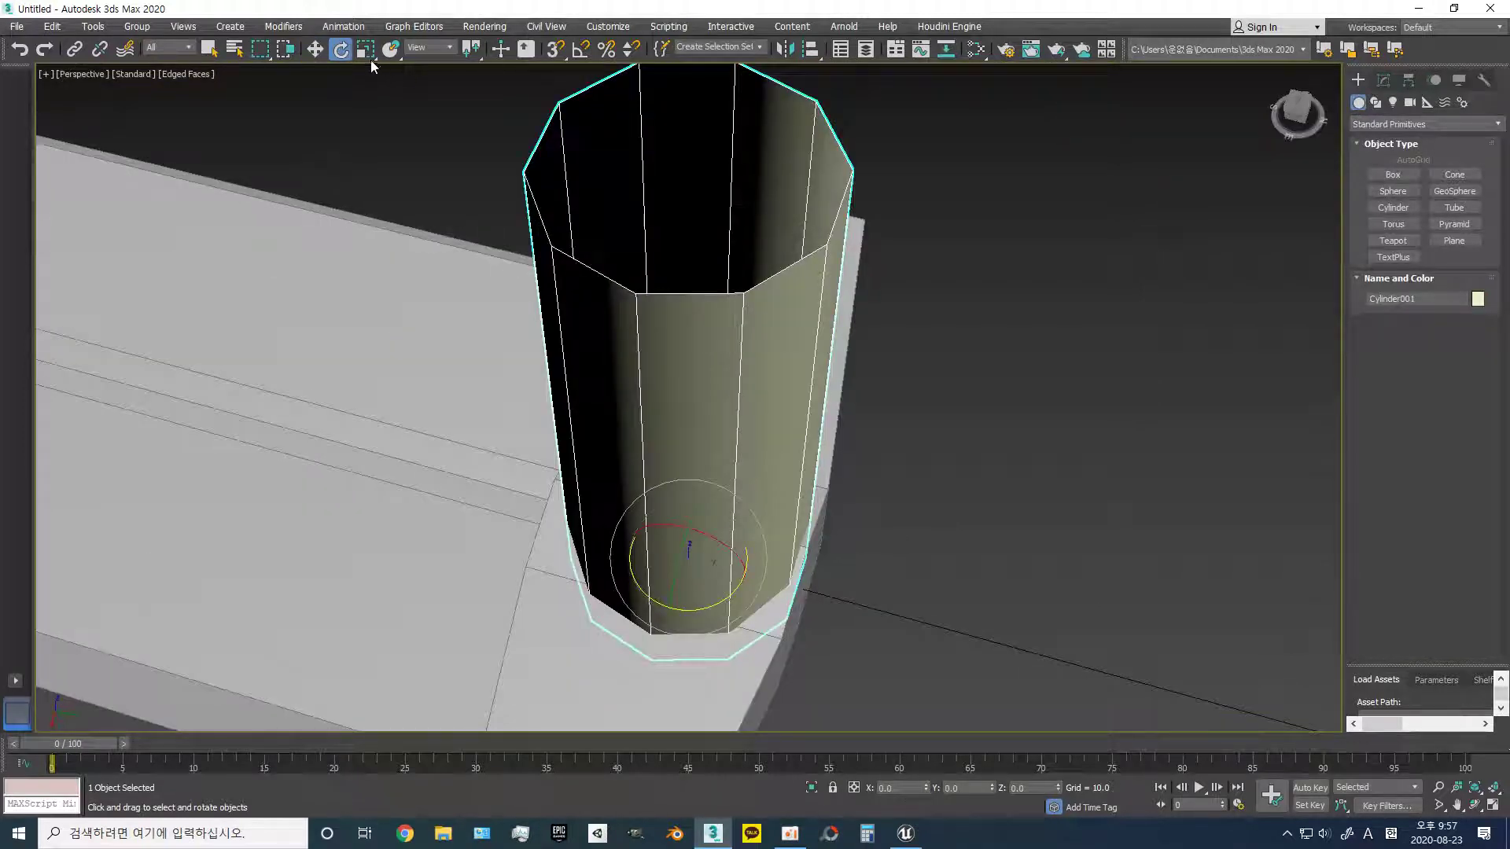
# - Rotate the cylinder 90° onto its side with Angle Snap, then turn snapping off
pyautogui.click(581, 48)
pyautogui.moveTo(669, 525); pyautogui.dragTo(657, 531)
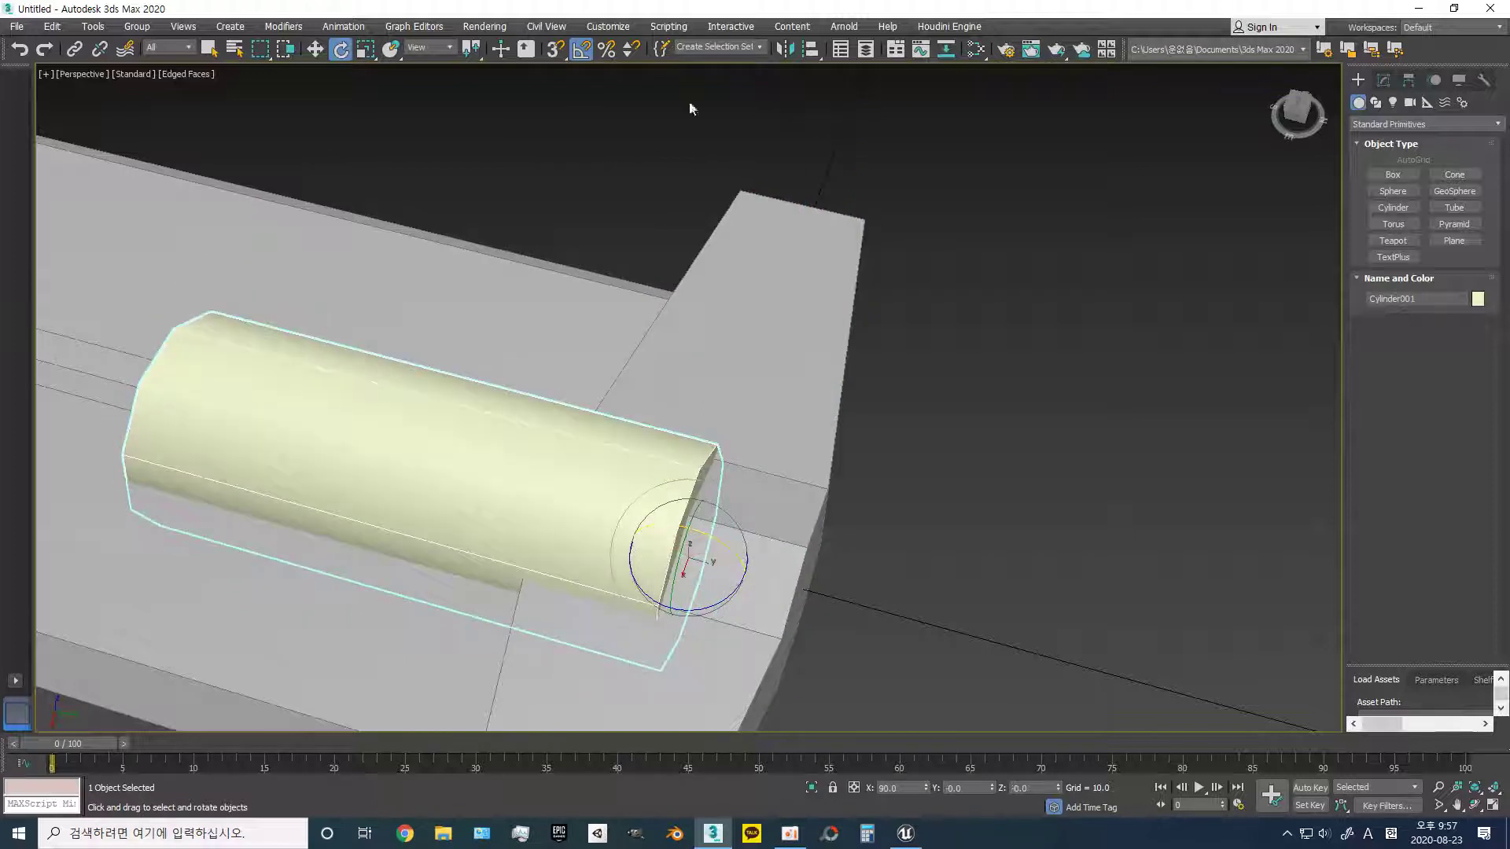
pyautogui.press('w')
pyautogui.click(581, 49)
pyautogui.press('z')
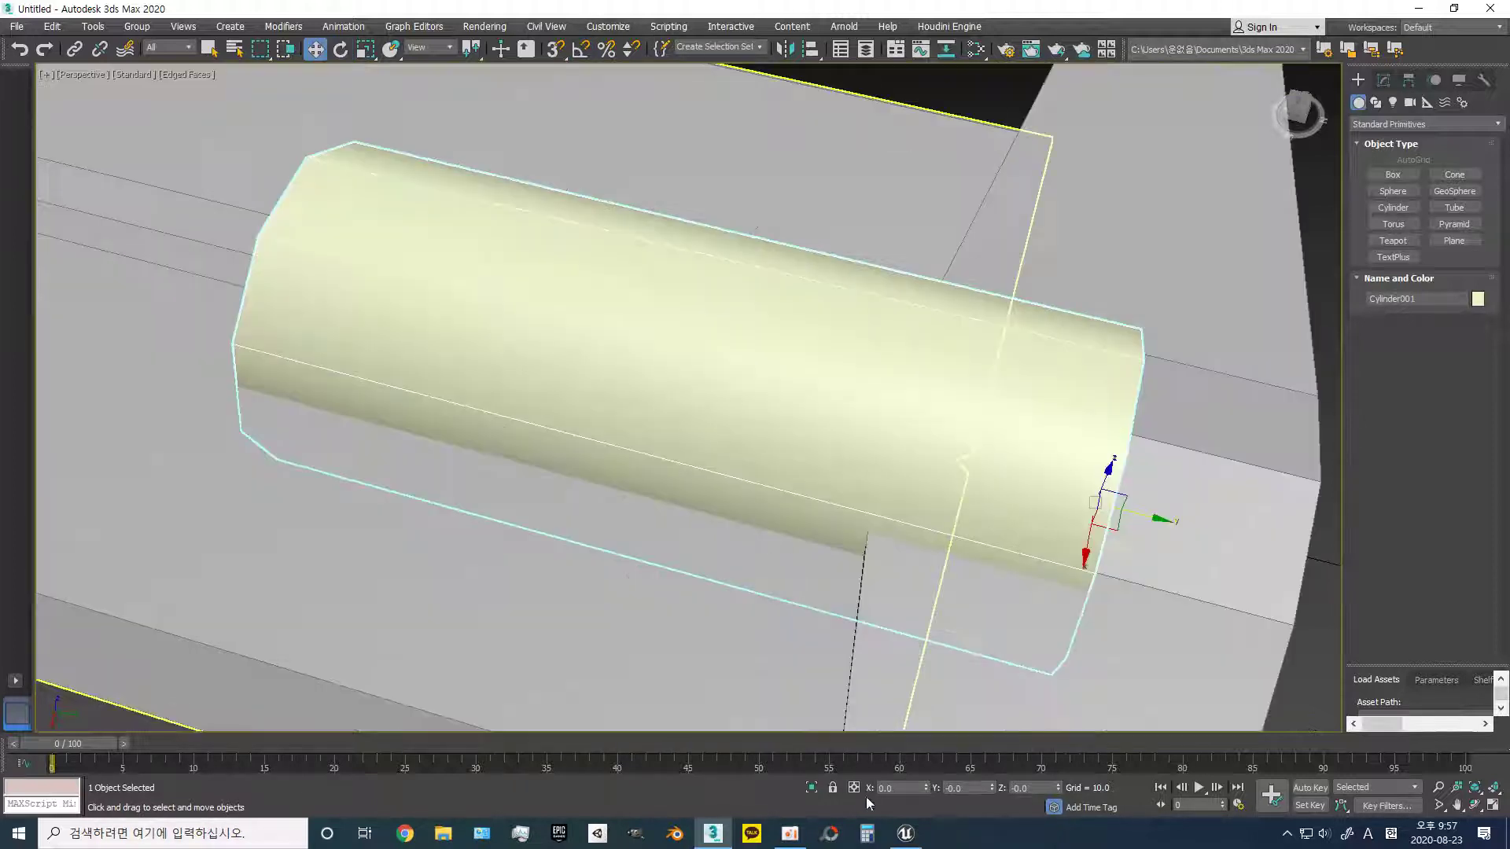
pyautogui.scroll(-1, 1273, 543)
pyautogui.scroll(-5, 1274, 542)
pyautogui.moveTo(1274, 543); pyautogui.dragTo(503, 384, button='middle')
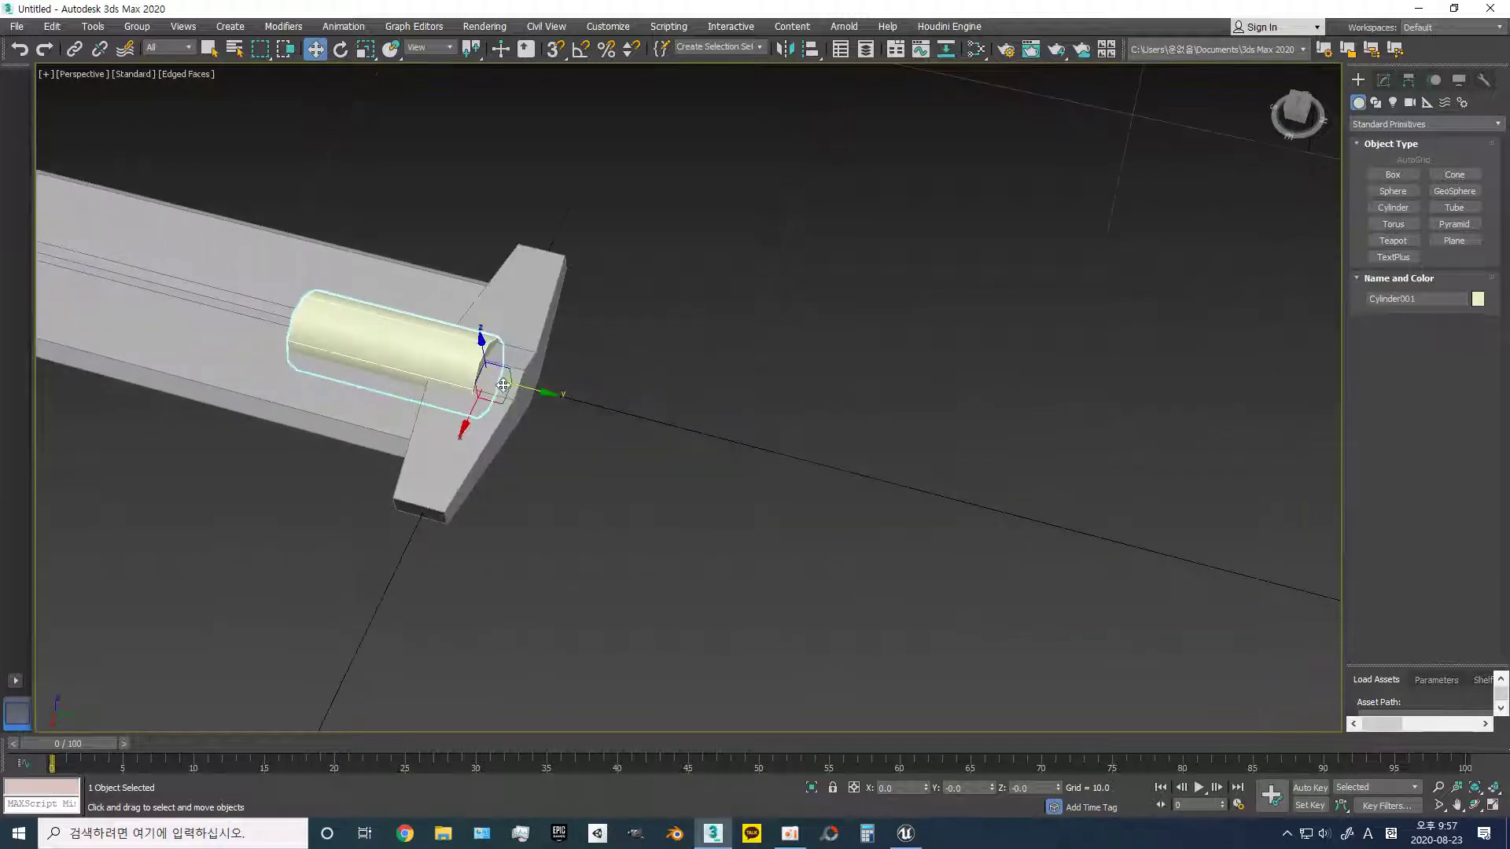
# - Scale the cylinder much thinner and stretch it lengthwise toward the blade
pyautogui.moveTo(531, 390); pyautogui.dragTo(731, 444)
pyautogui.press('r')
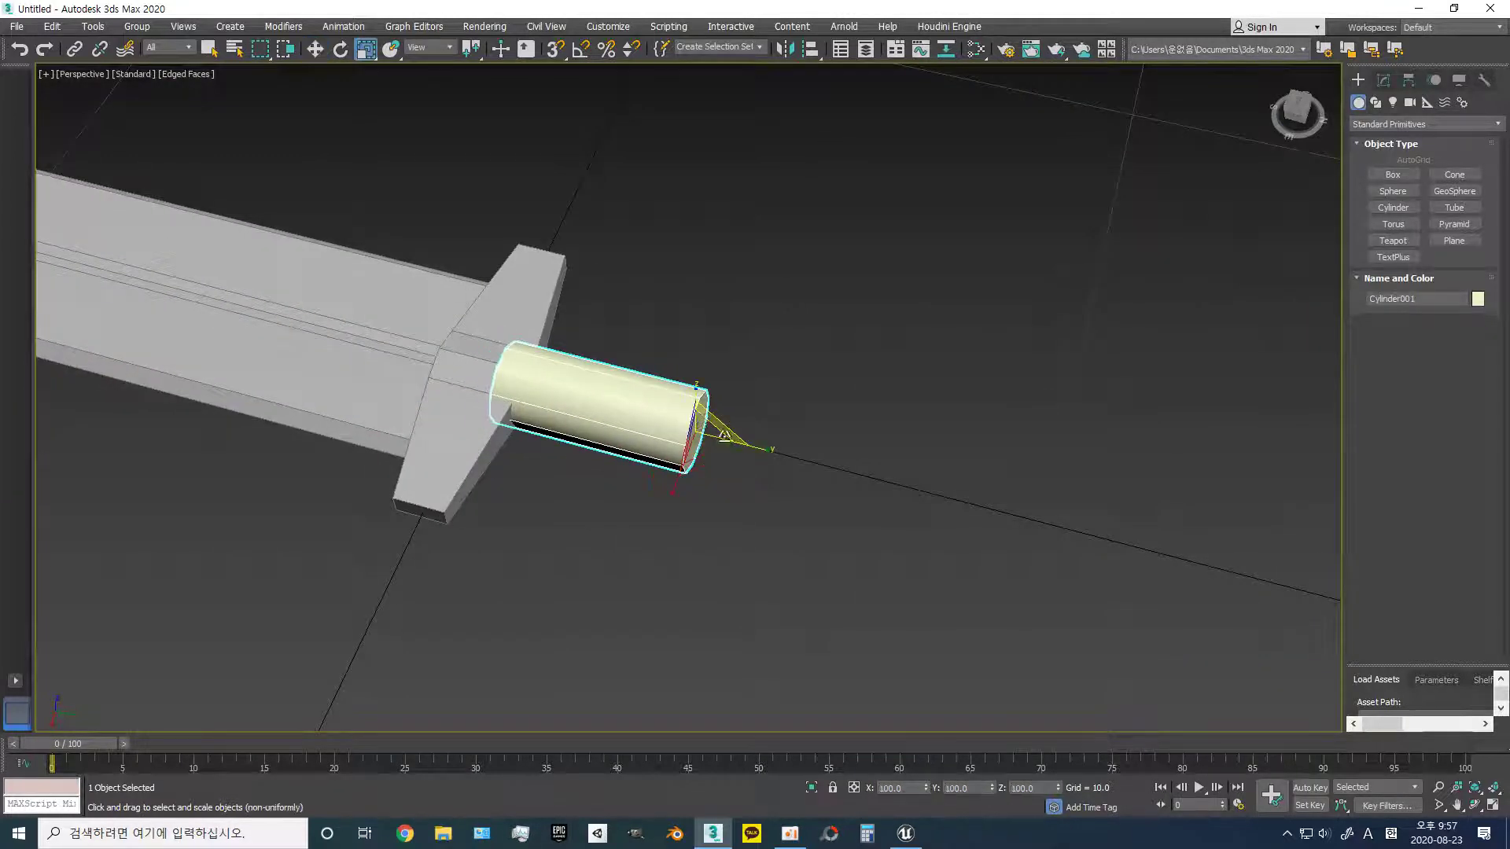
pyautogui.keyDown('alt'); pyautogui.moveTo(731, 445); pyautogui.dragTo(650, 409, button='middle'); pyautogui.keyUp('alt')
pyautogui.moveTo(606, 423); pyautogui.dragTo(685, 550)
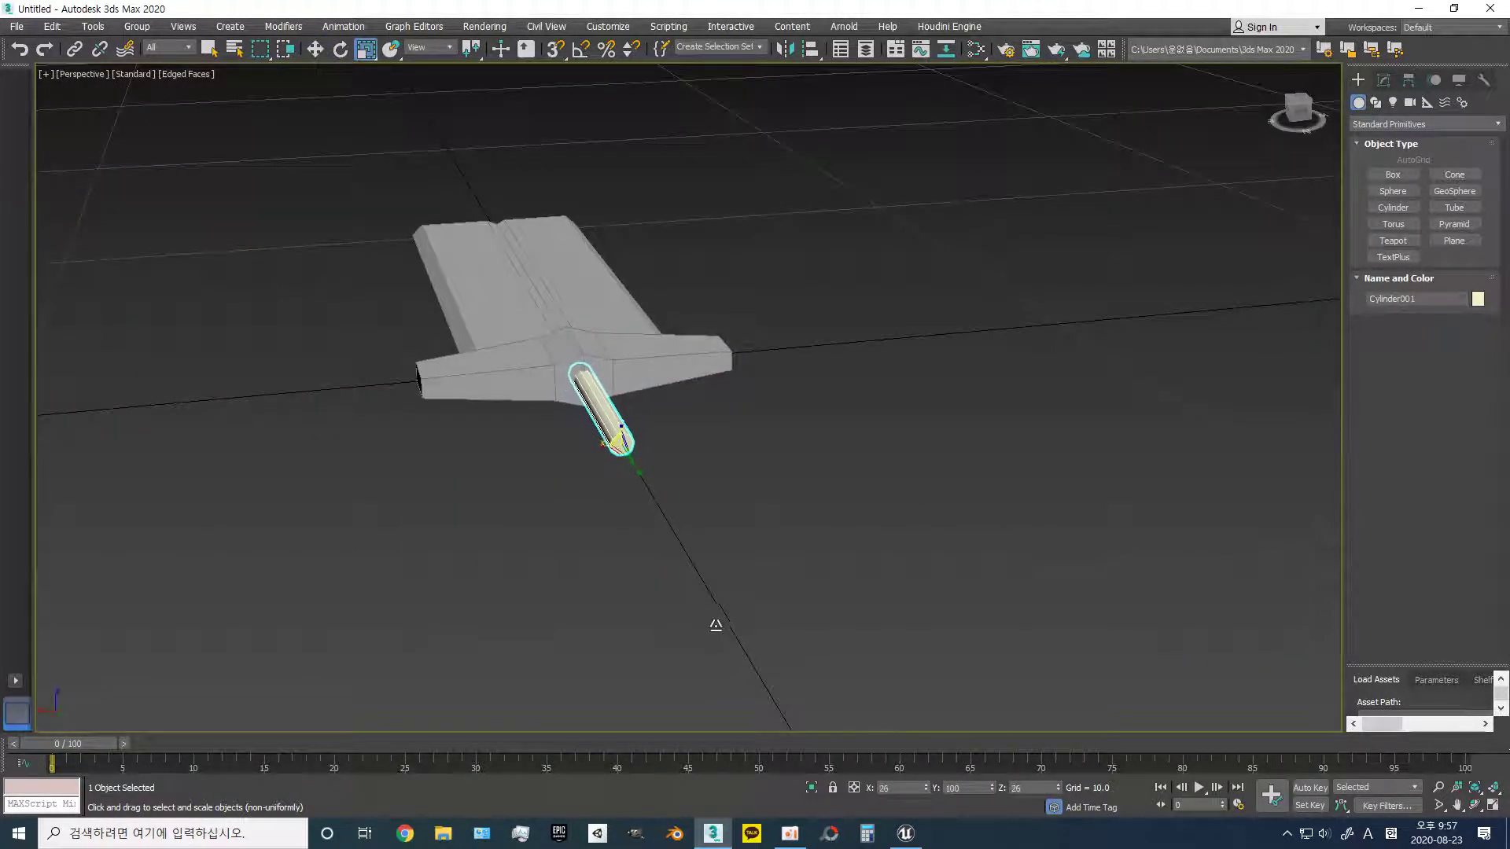
pyautogui.keyDown('alt'); pyautogui.moveTo(685, 549); pyautogui.dragTo(749, 538, button='middle'); pyautogui.keyUp('alt')
pyautogui.moveTo(755, 462); pyautogui.dragTo(855, 504)
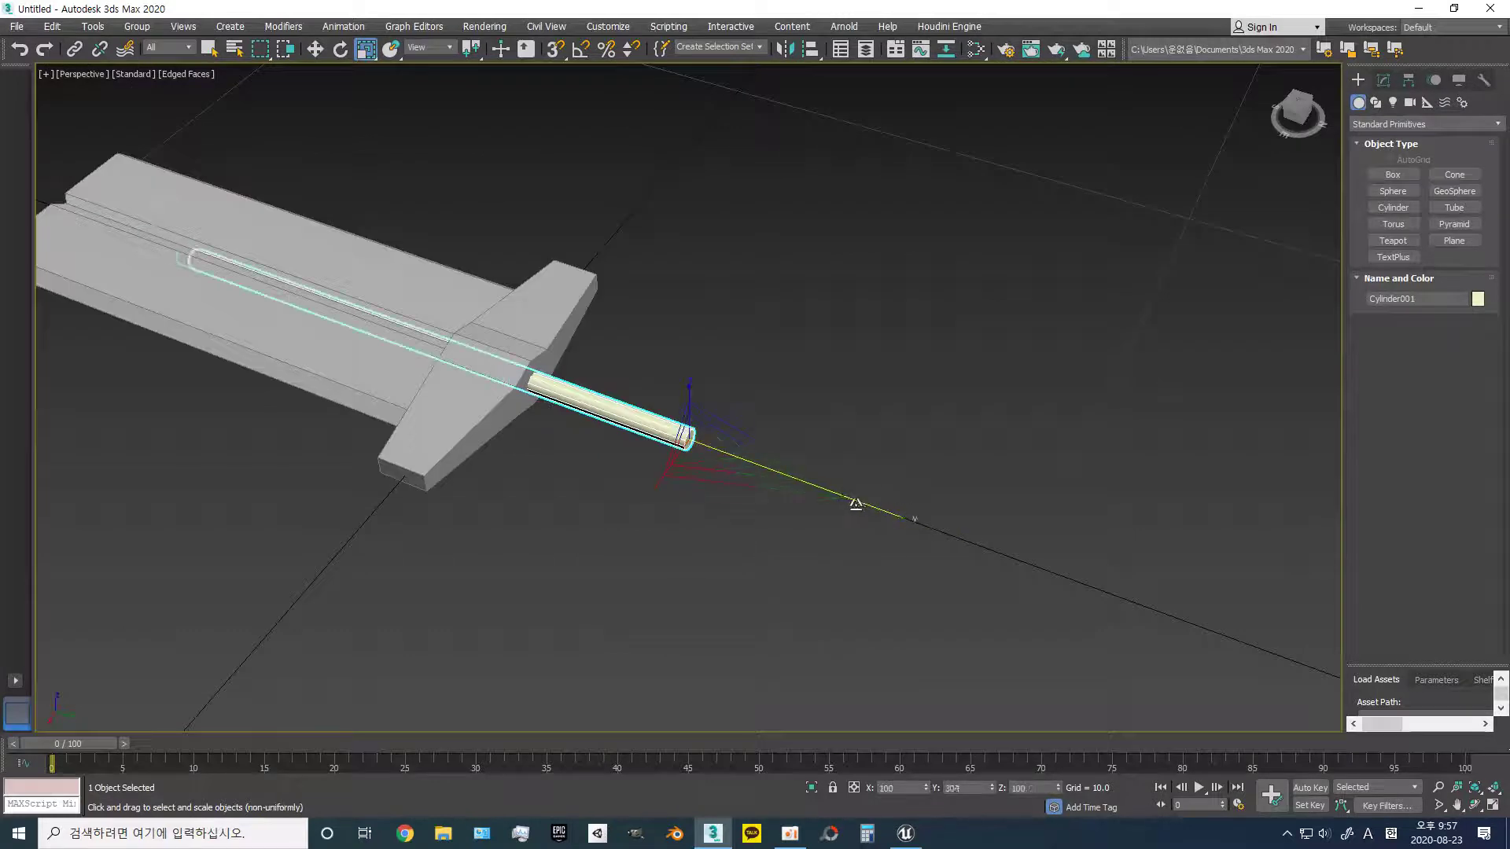
# - Move the cylinder out past the crossguard and lengthen it into a handle
pyautogui.press('w')
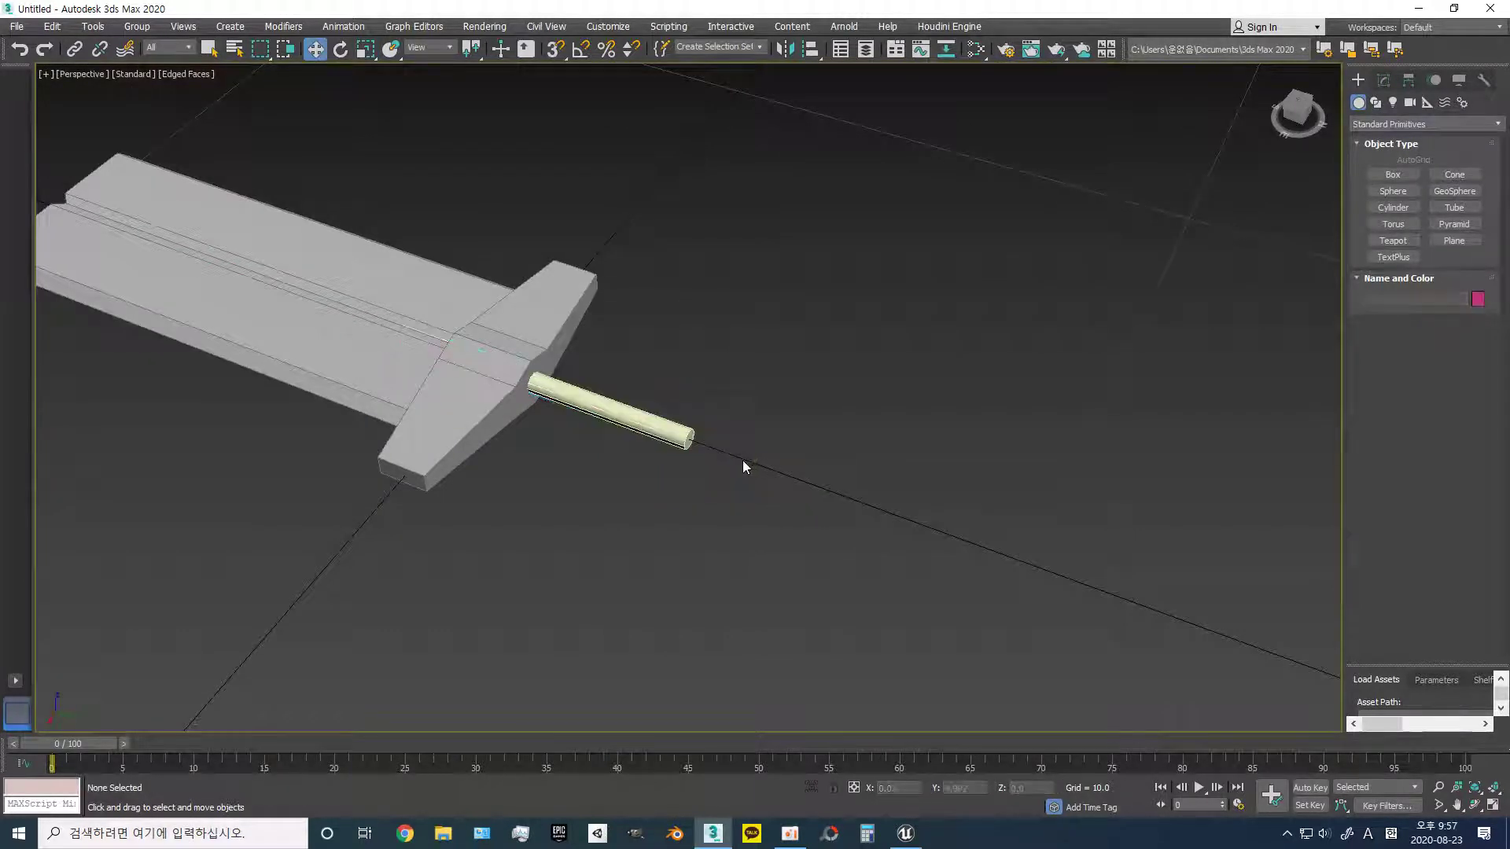
pyautogui.moveTo(746, 464)
pyautogui.mouseDown()
pyautogui.moveTo(904, 533)
pyautogui.moveTo(851, 507)
pyautogui.mouseUp()
pyautogui.press('r')
pyautogui.press('w')
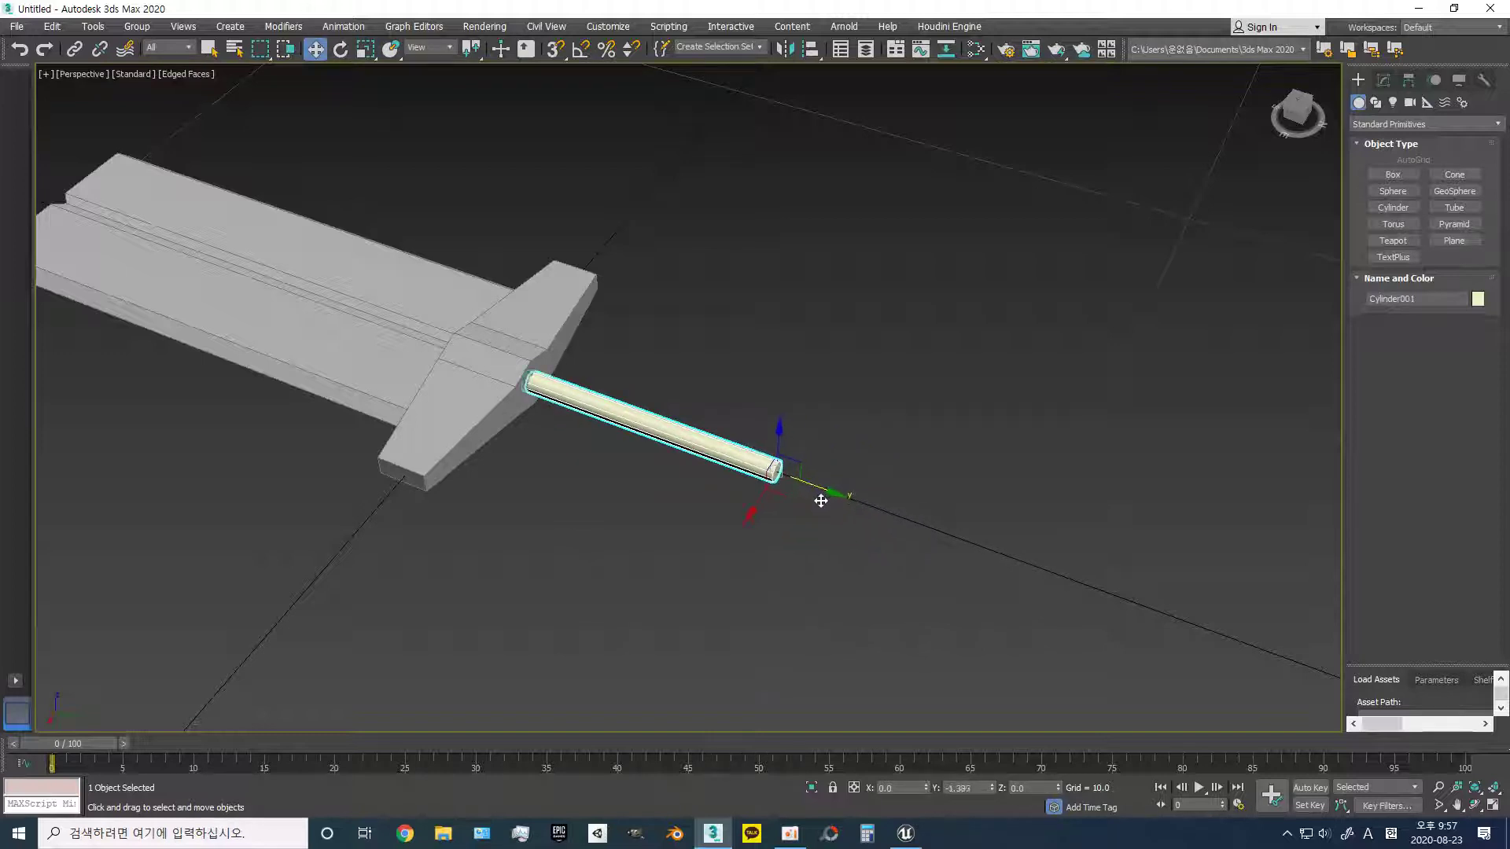
pyautogui.moveTo(816, 514)
pyautogui.keyDown('alt'); pyautogui.mouseDown(button='middle')
pyautogui.moveTo(700, 484)
pyautogui.moveTo(707, 596)
pyautogui.moveTo(663, 647)
pyautogui.moveTo(788, 562)
pyautogui.moveTo(802, 454)
pyautogui.mouseUp(button='middle'); pyautogui.keyUp('alt')
pyautogui.press('r')
pyautogui.moveTo(659, 540)
pyautogui.mouseDown()
pyautogui.moveTo(663, 570)
pyautogui.moveTo(553, 589)
pyautogui.mouseUp()
pyautogui.press('w')
pyautogui.click(583, 569)
pyautogui.hotkey('ctrl', 'z')
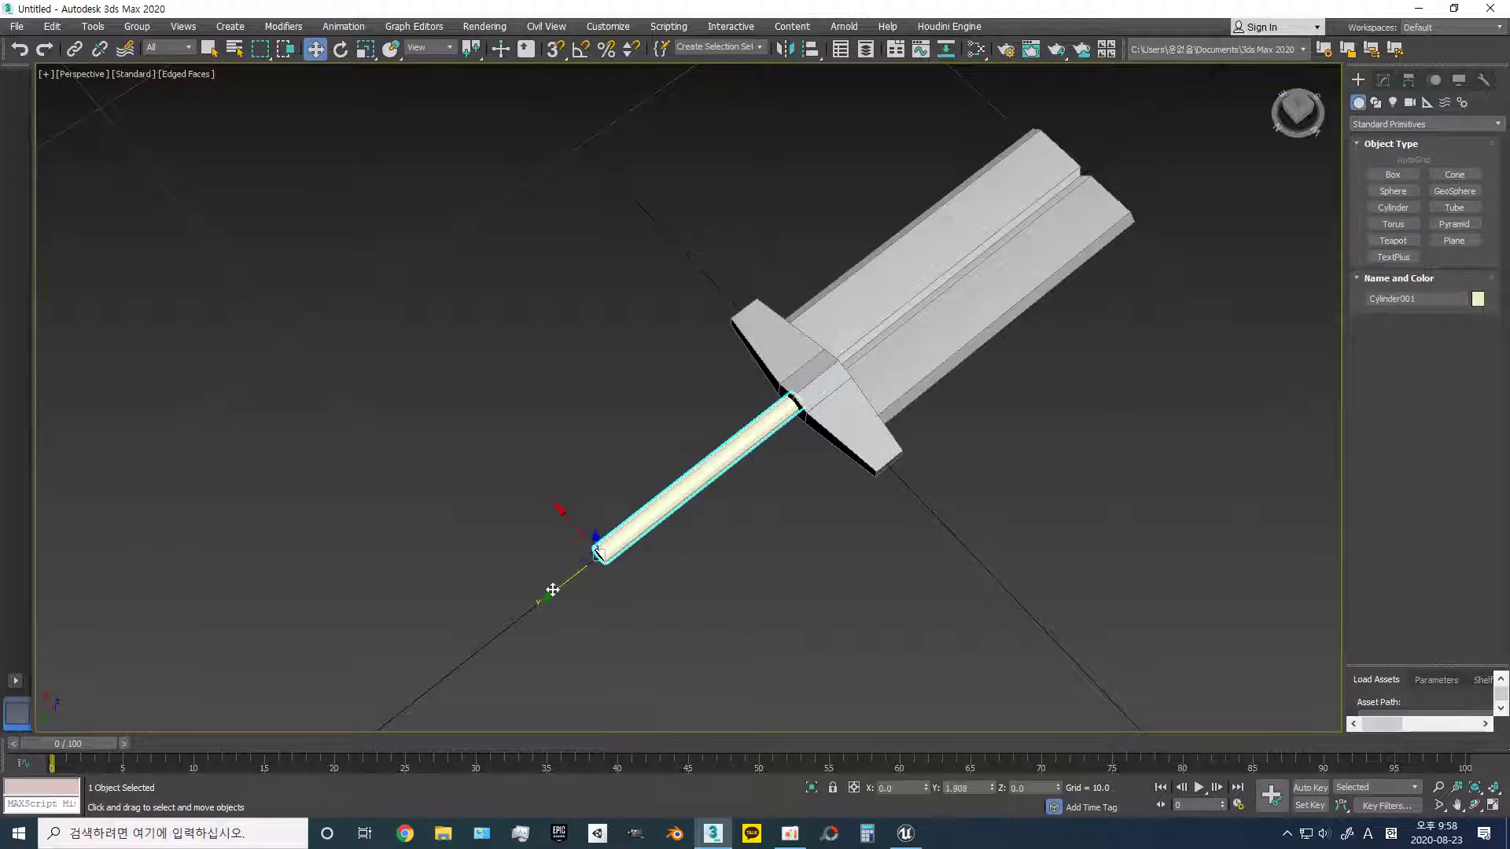
# - Lengthen the handle further and fit it against the crossguard, opposite the blade
pyautogui.keyDown('alt'); pyautogui.moveTo(557, 589); pyautogui.dragTo(786, 480, button='middle'); pyautogui.keyUp('alt')
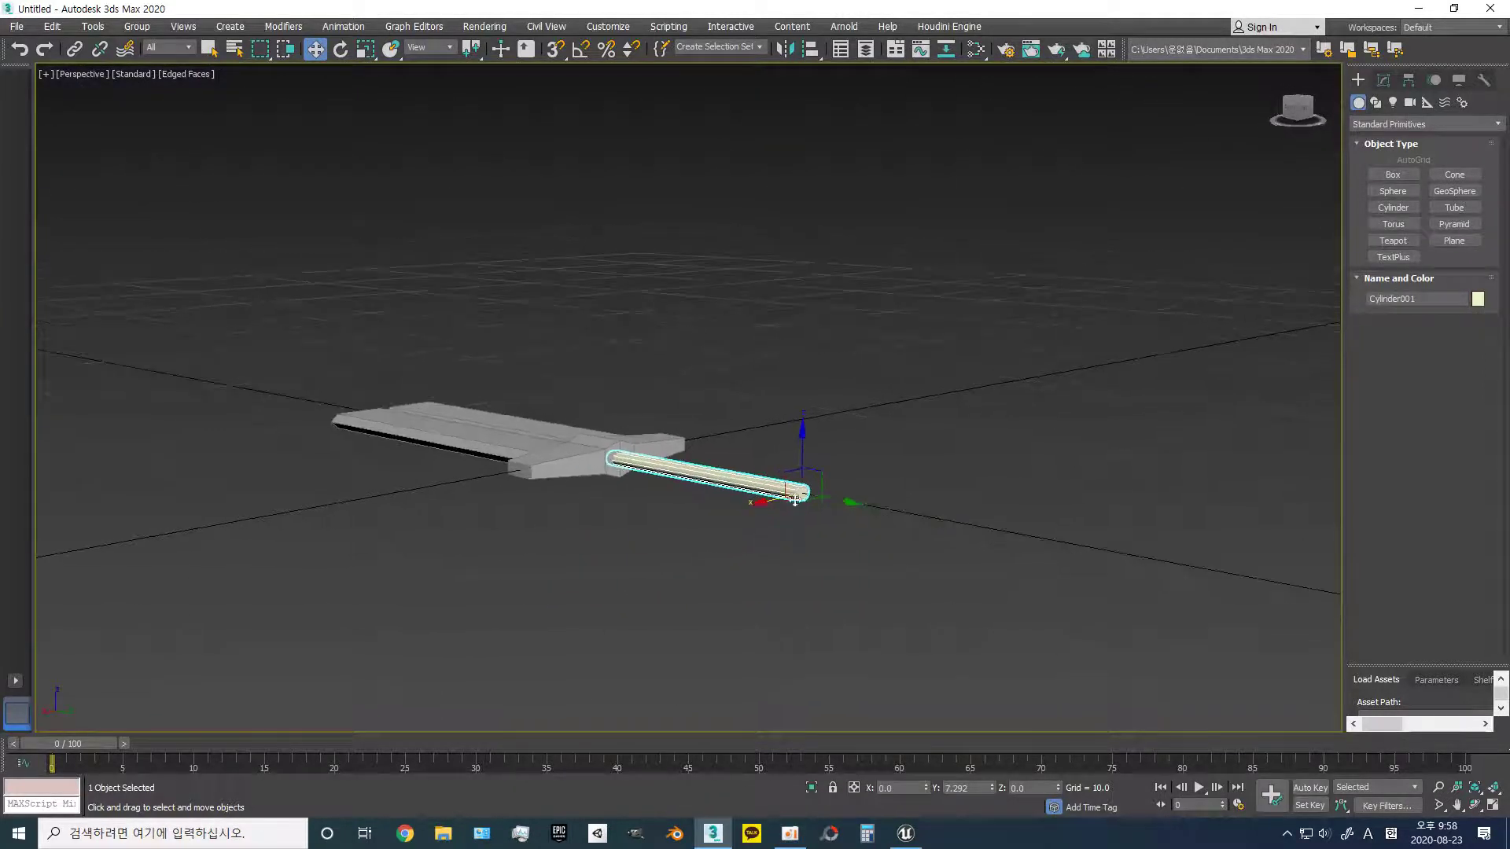
pyautogui.press('r')
pyautogui.press('w')
pyautogui.moveTo(787, 474)
pyautogui.keyDown('alt'); pyautogui.mouseDown(button='middle')
pyautogui.moveTo(848, 578)
pyautogui.moveTo(695, 505)
pyautogui.moveTo(735, 513)
pyautogui.mouseUp(button='middle'); pyautogui.keyUp('alt')
pyautogui.press('r')
pyautogui.moveTo(736, 514); pyautogui.dragTo(738, 467)
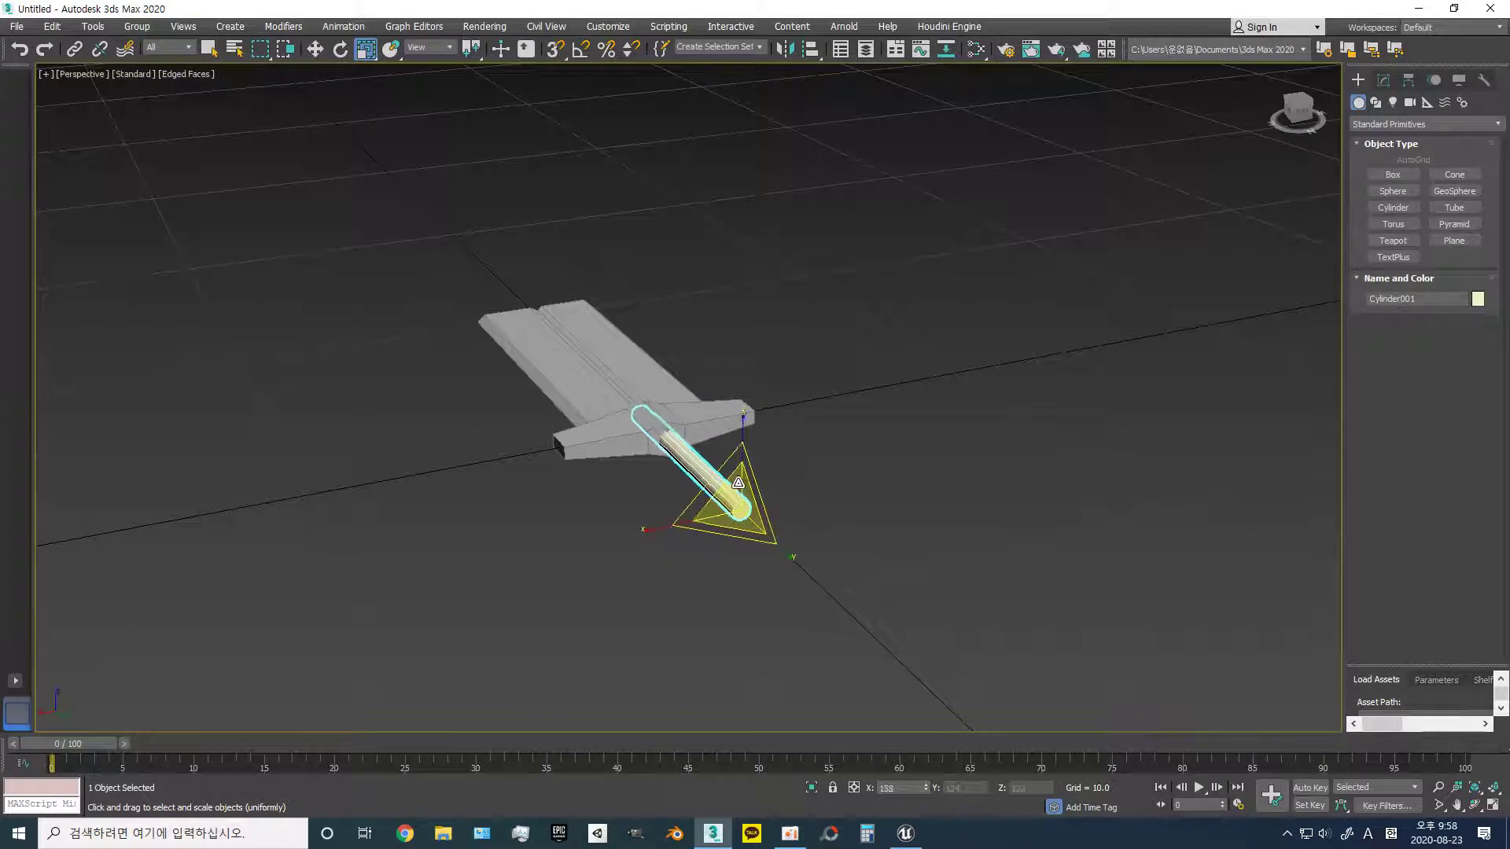
pyautogui.press('w')
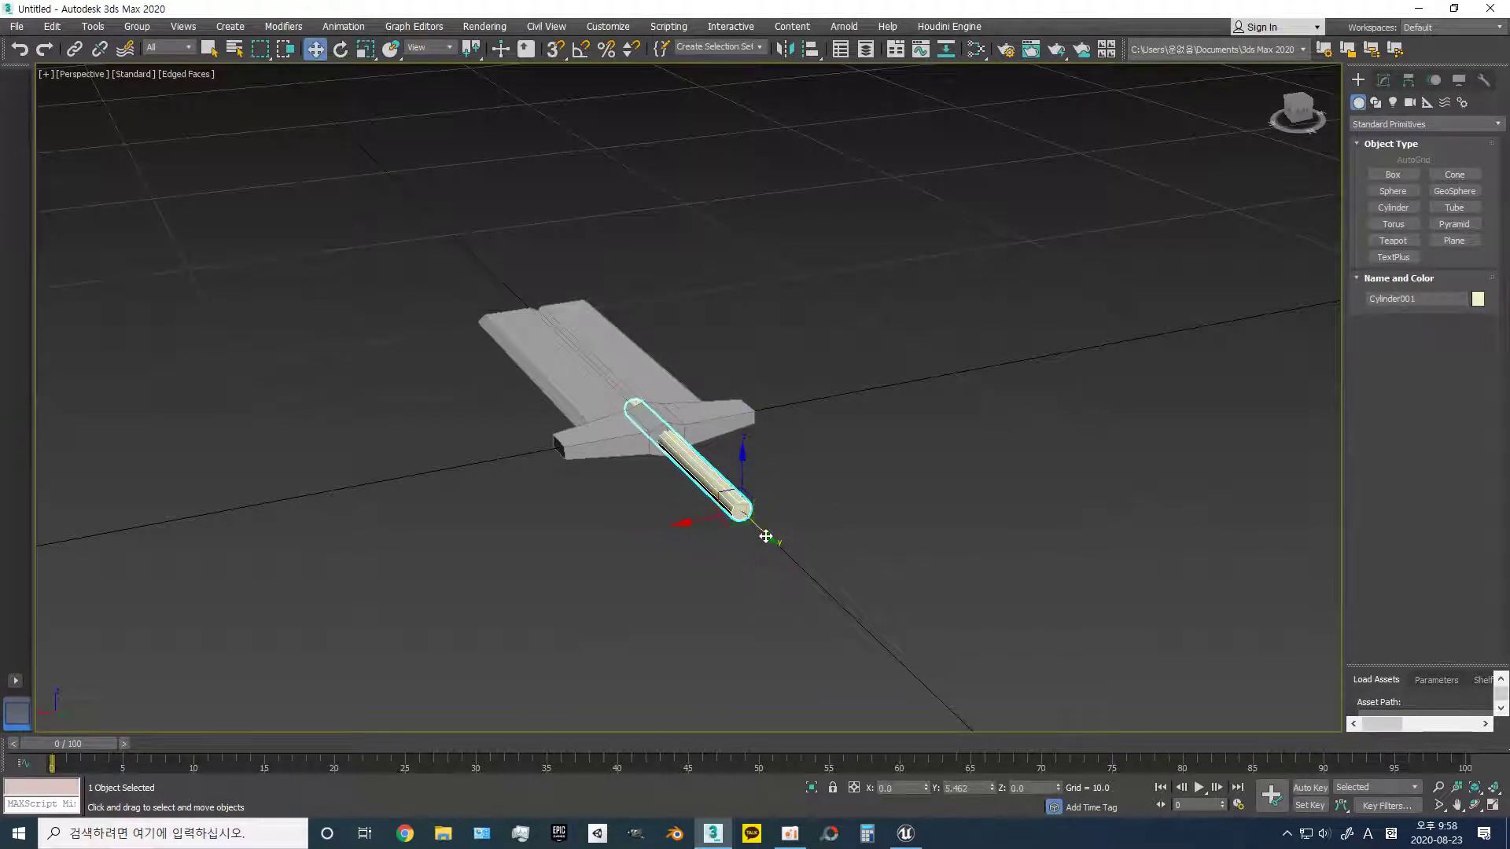
pyautogui.moveTo(765, 537); pyautogui.dragTo(811, 587)
pyautogui.moveTo(784, 574)
pyautogui.keyDown('alt'); pyautogui.mouseDown(button='middle')
pyautogui.moveTo(813, 613)
pyautogui.moveTo(901, 570)
pyautogui.mouseUp(button='middle'); pyautogui.keyUp('alt')
pyautogui.press('r')
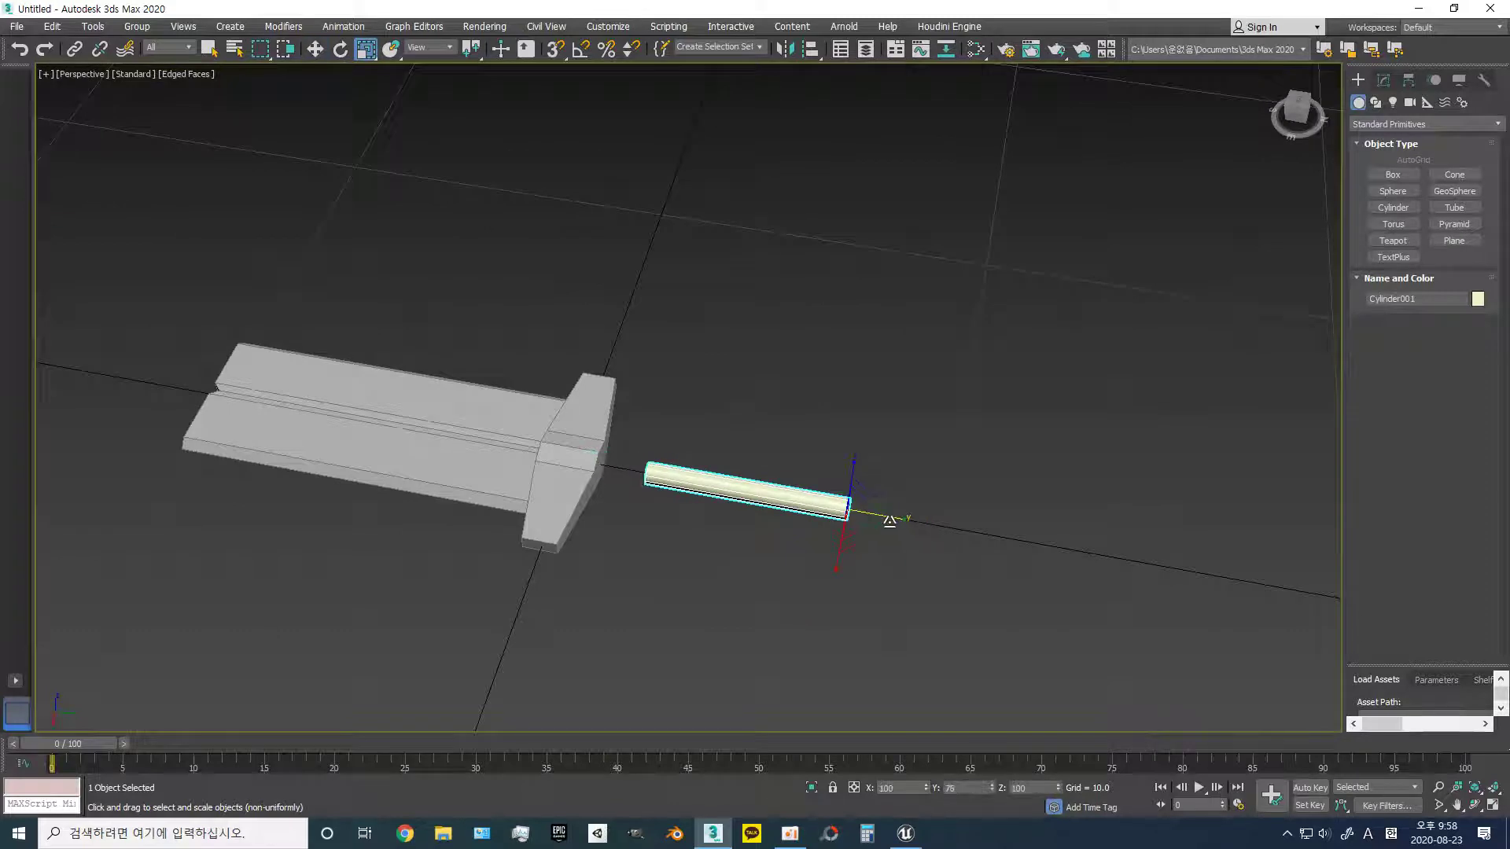
pyautogui.moveTo(894, 515); pyautogui.dragTo(834, 515)
pyautogui.keyDown('alt'); pyautogui.moveTo(831, 533); pyautogui.dragTo(771, 492, button='middle'); pyautogui.keyUp('alt')
pyautogui.scroll(-5, 813, 481)
pyautogui.click(813, 481)
pyautogui.scroll(3, 813, 481)
pyautogui.scroll(2, 695, 554)
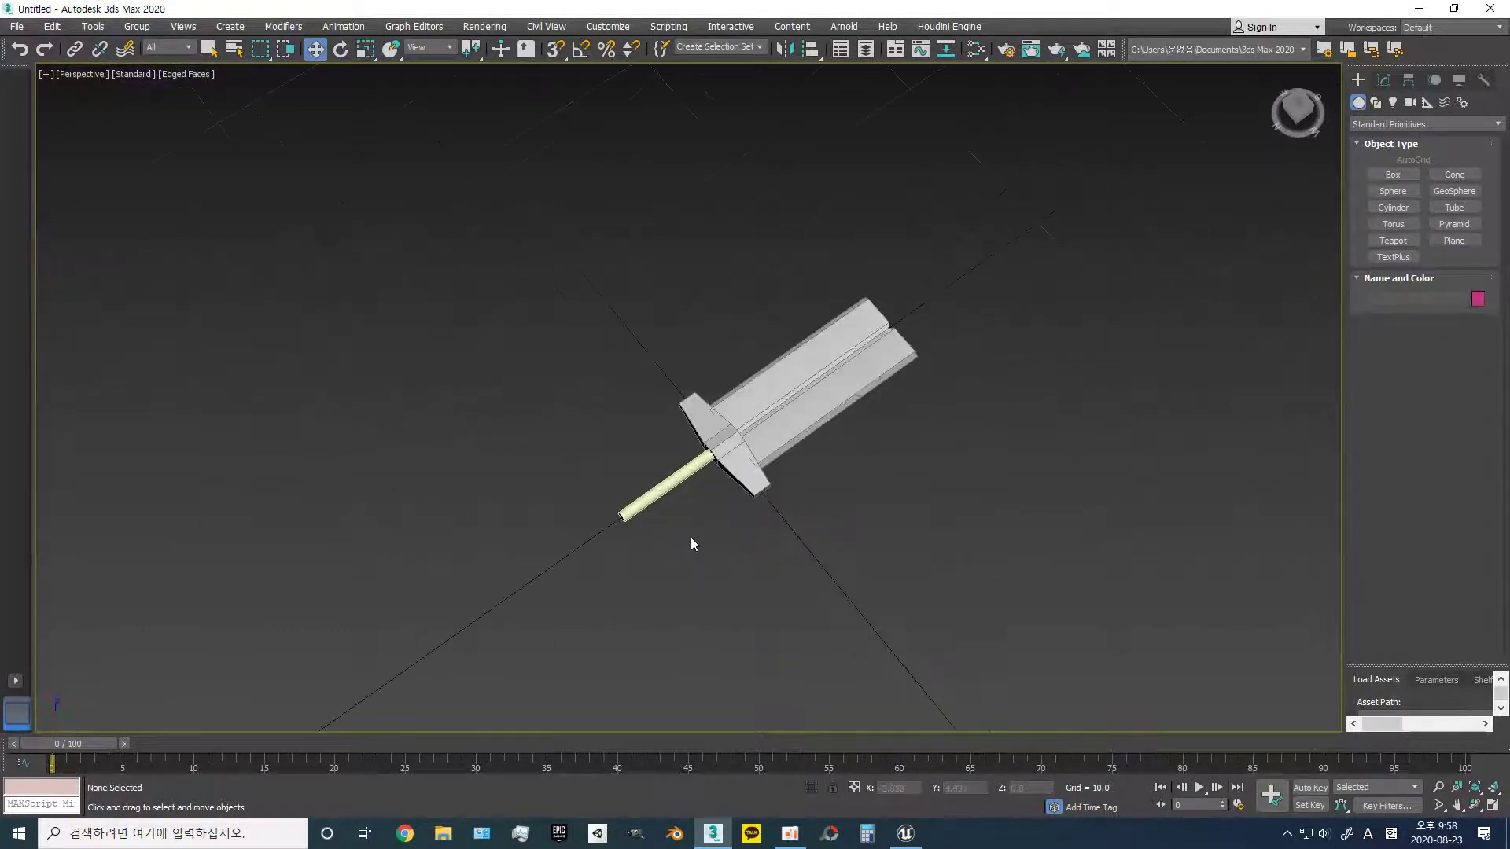
pyautogui.scroll(3, 690, 537)
pyautogui.hotkey('ctrl', 'a')
pyautogui.scroll(-1, 747, 502)
pyautogui.scroll(1, 747, 502)
pyautogui.scroll(-3, 760, 511)
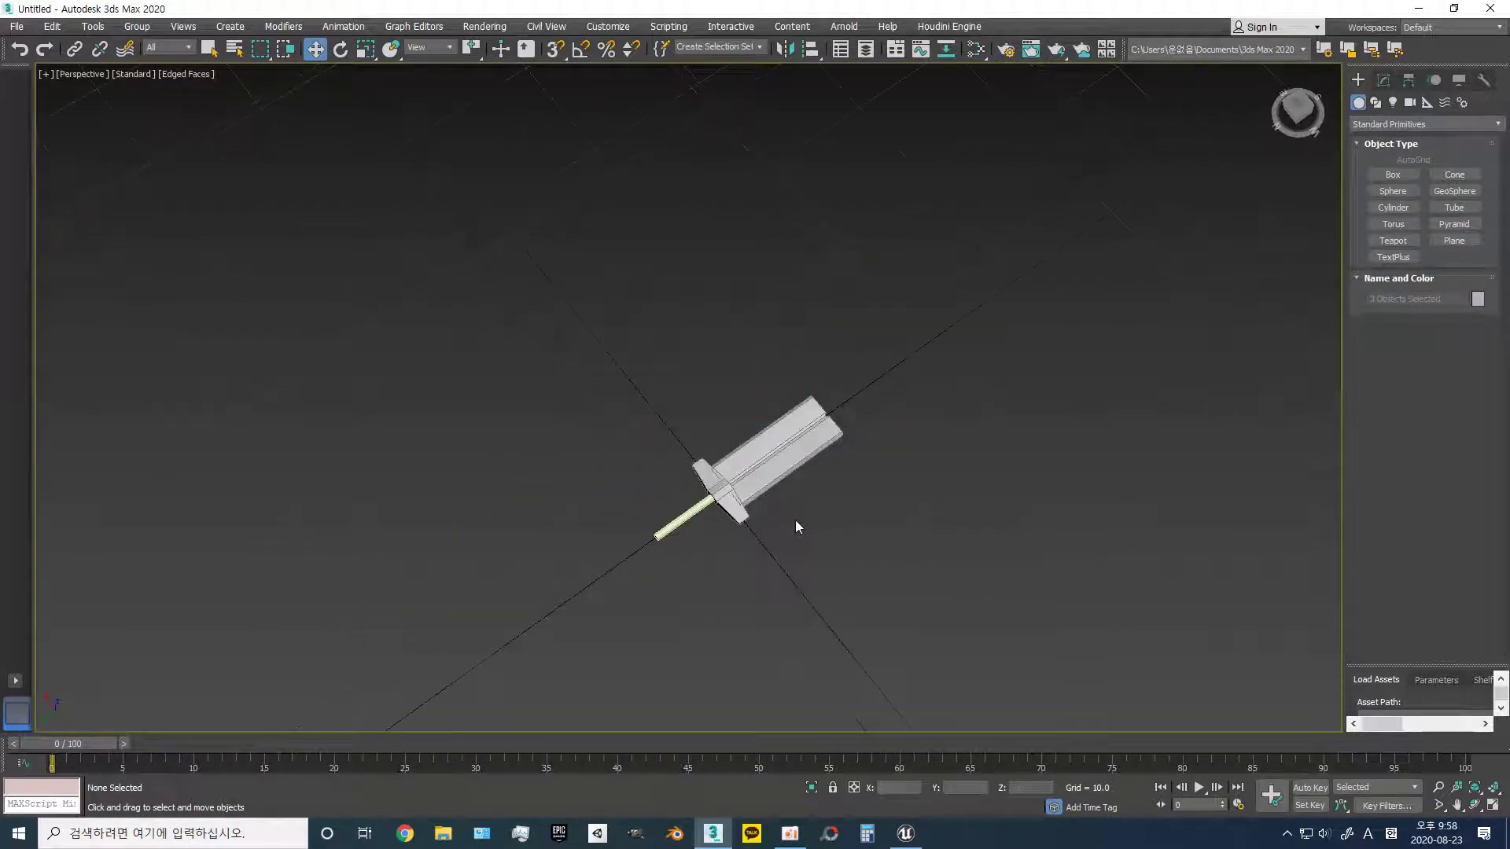
pyautogui.click(711, 489)
pyautogui.press('r')
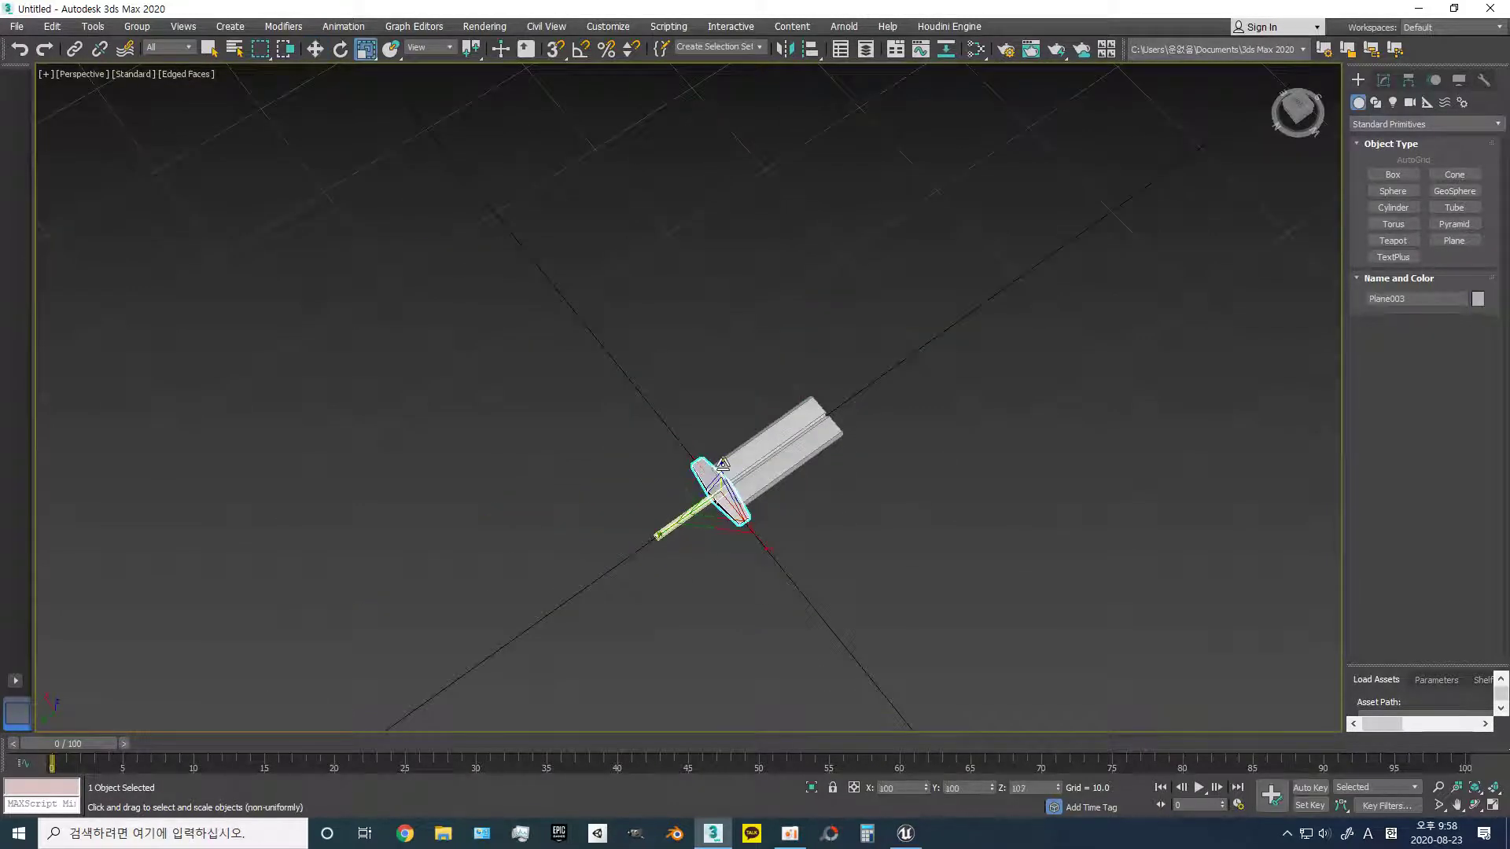
pyautogui.press('w')
pyautogui.scroll(5, 763, 541)
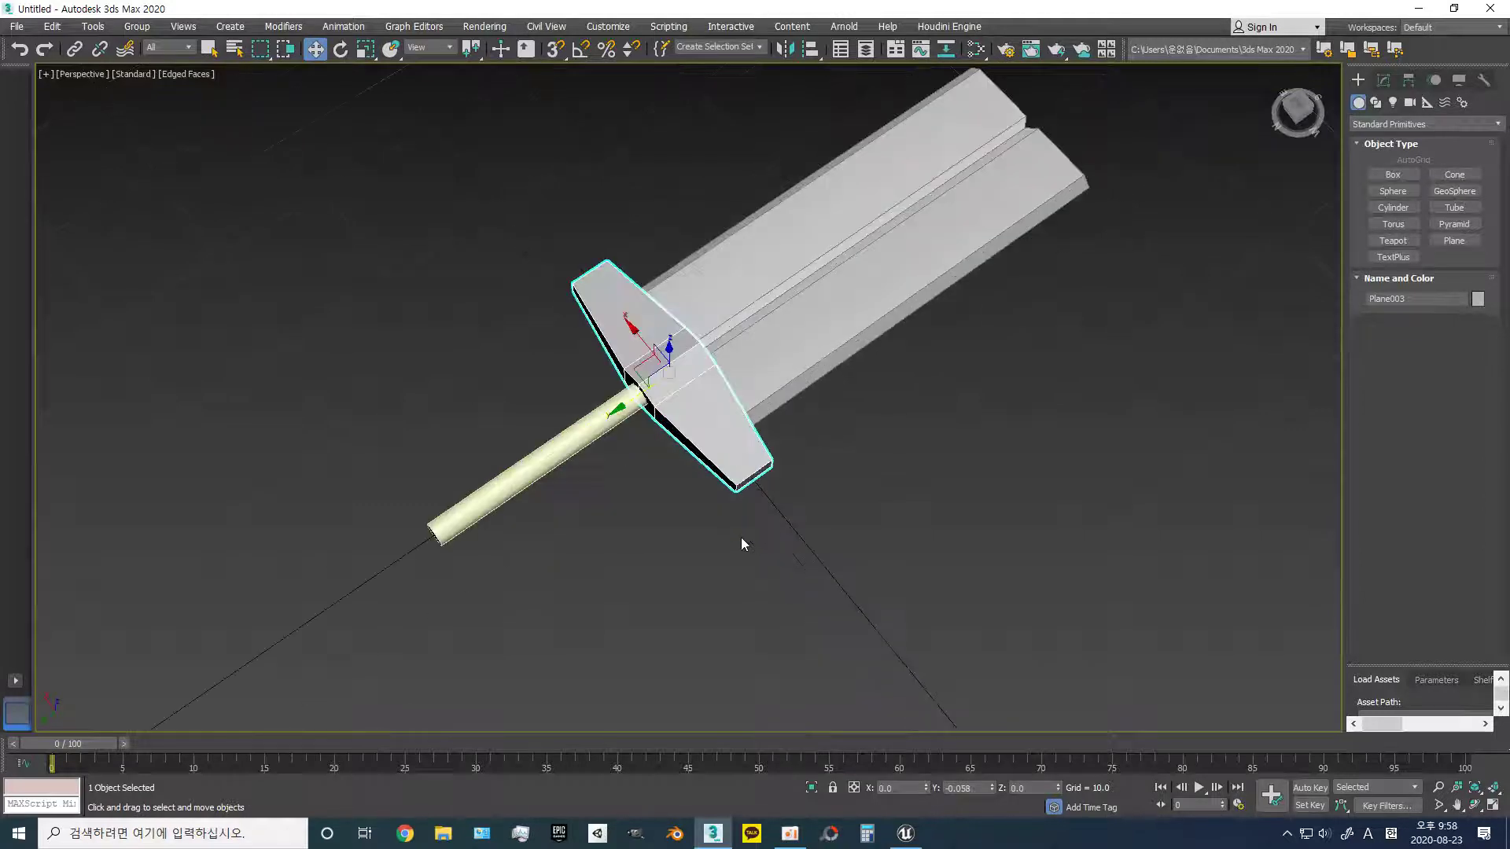
pyautogui.keyDown('alt'); pyautogui.moveTo(708, 542); pyautogui.dragTo(673, 450, button='middle'); pyautogui.keyUp('alt')
pyautogui.click(673, 449)
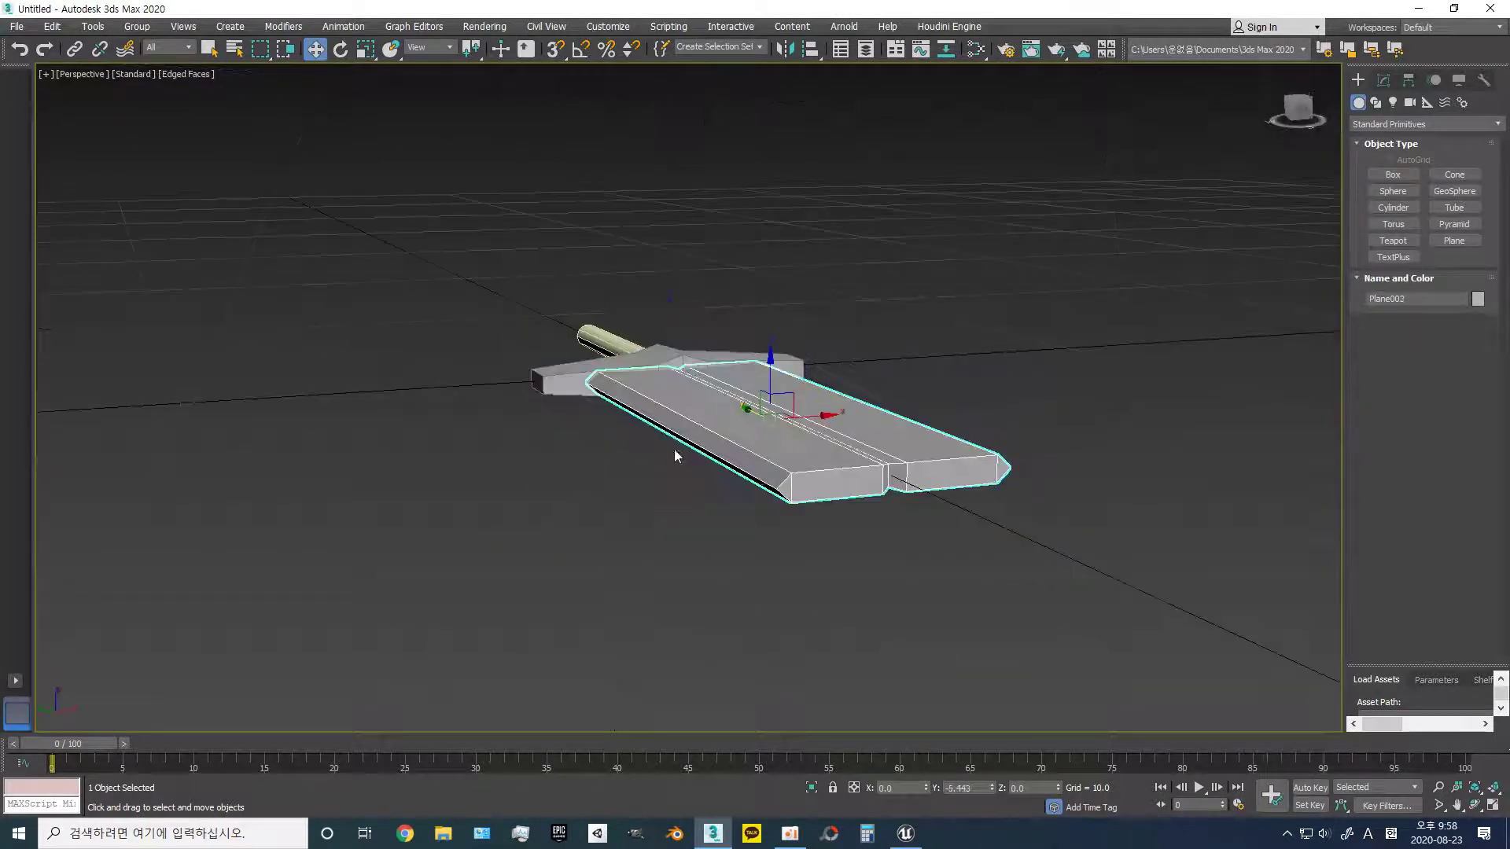
pyautogui.press('r')
pyautogui.press('w')
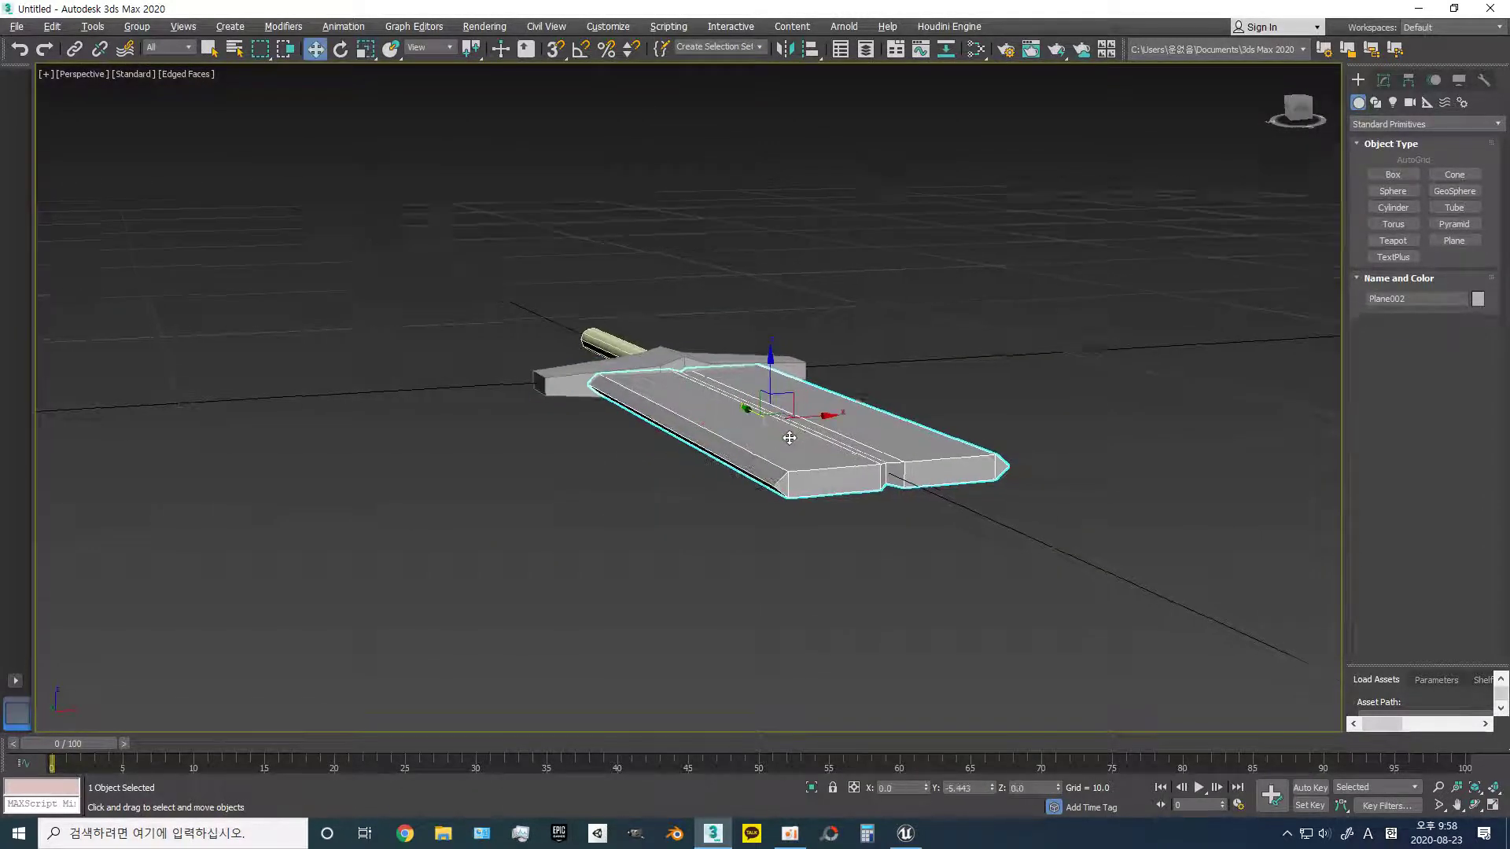
pyautogui.moveTo(761, 378)
pyautogui.keyDown('alt'); pyautogui.mouseDown(button='middle')
pyautogui.moveTo(755, 414)
pyautogui.moveTo(762, 387)
pyautogui.mouseUp(button='middle'); pyautogui.keyUp('alt')
pyautogui.press('r')
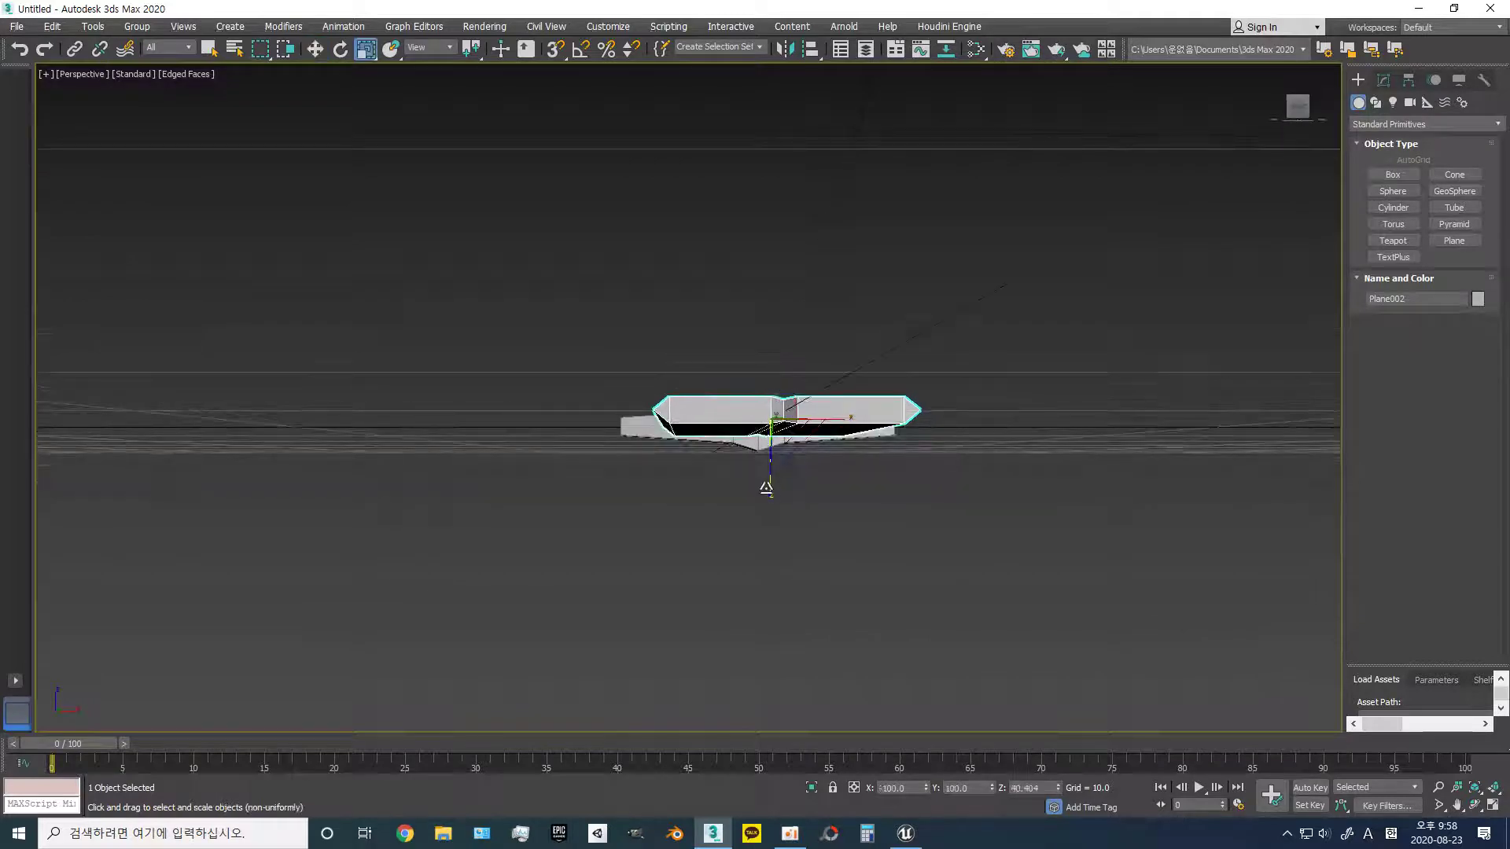
pyautogui.press('w')
pyautogui.moveTo(806, 516)
pyautogui.keyDown('alt'); pyautogui.mouseDown(button='middle')
pyautogui.moveTo(828, 513)
pyautogui.moveTo(769, 495)
pyautogui.moveTo(702, 509)
pyautogui.mouseUp(button='middle'); pyautogui.keyUp('alt')
# - Convert the blade to an editable poly
pyautogui.rightClick(801, 510)
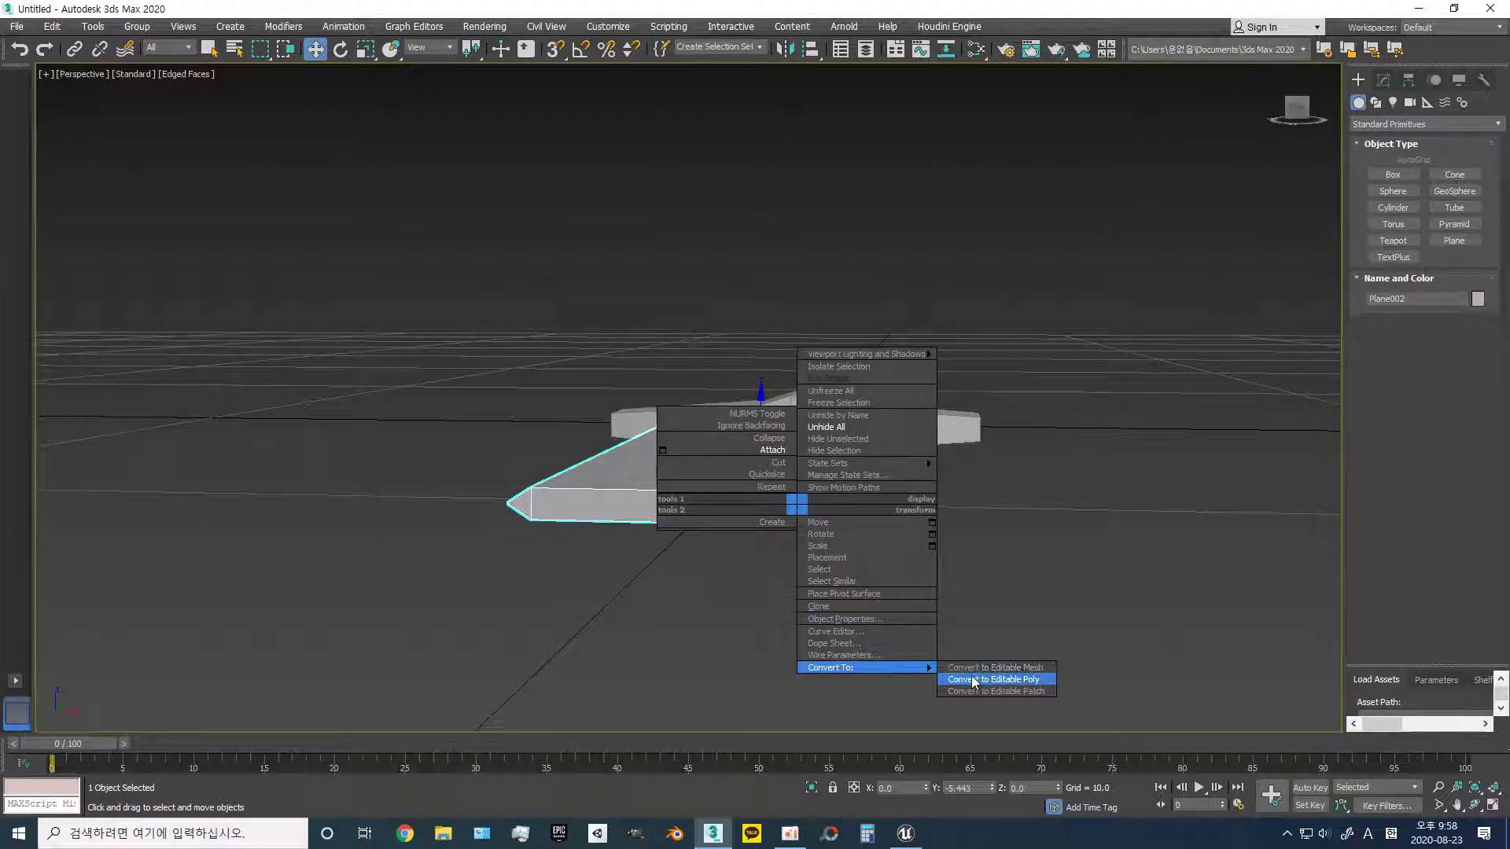
pyautogui.click(997, 673)
pyautogui.keyDown('alt'); pyautogui.moveTo(816, 493); pyautogui.dragTo(754, 403, button='middle'); pyautogui.keyUp('alt')
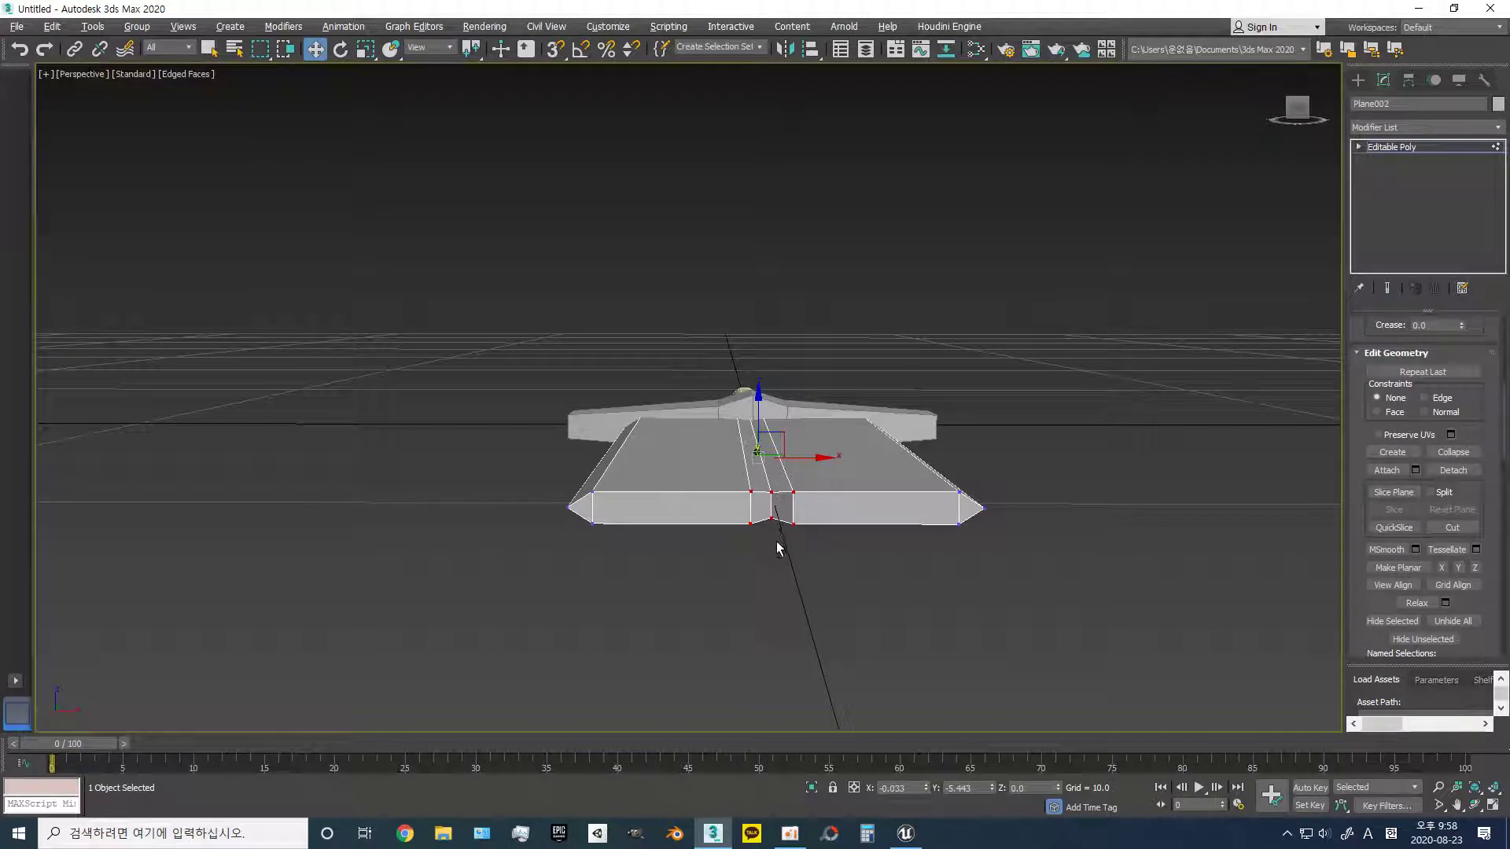
pyautogui.moveTo(770, 490)
pyautogui.keyDown('alt'); pyautogui.mouseDown(button='middle')
pyautogui.moveTo(789, 522)
pyautogui.moveTo(865, 550)
pyautogui.moveTo(1020, 658)
pyautogui.mouseUp(button='middle'); pyautogui.keyUp('alt')
# - Hide the crossguard and handle so only the blade remains visible
pyautogui.rightClick(768, 519)
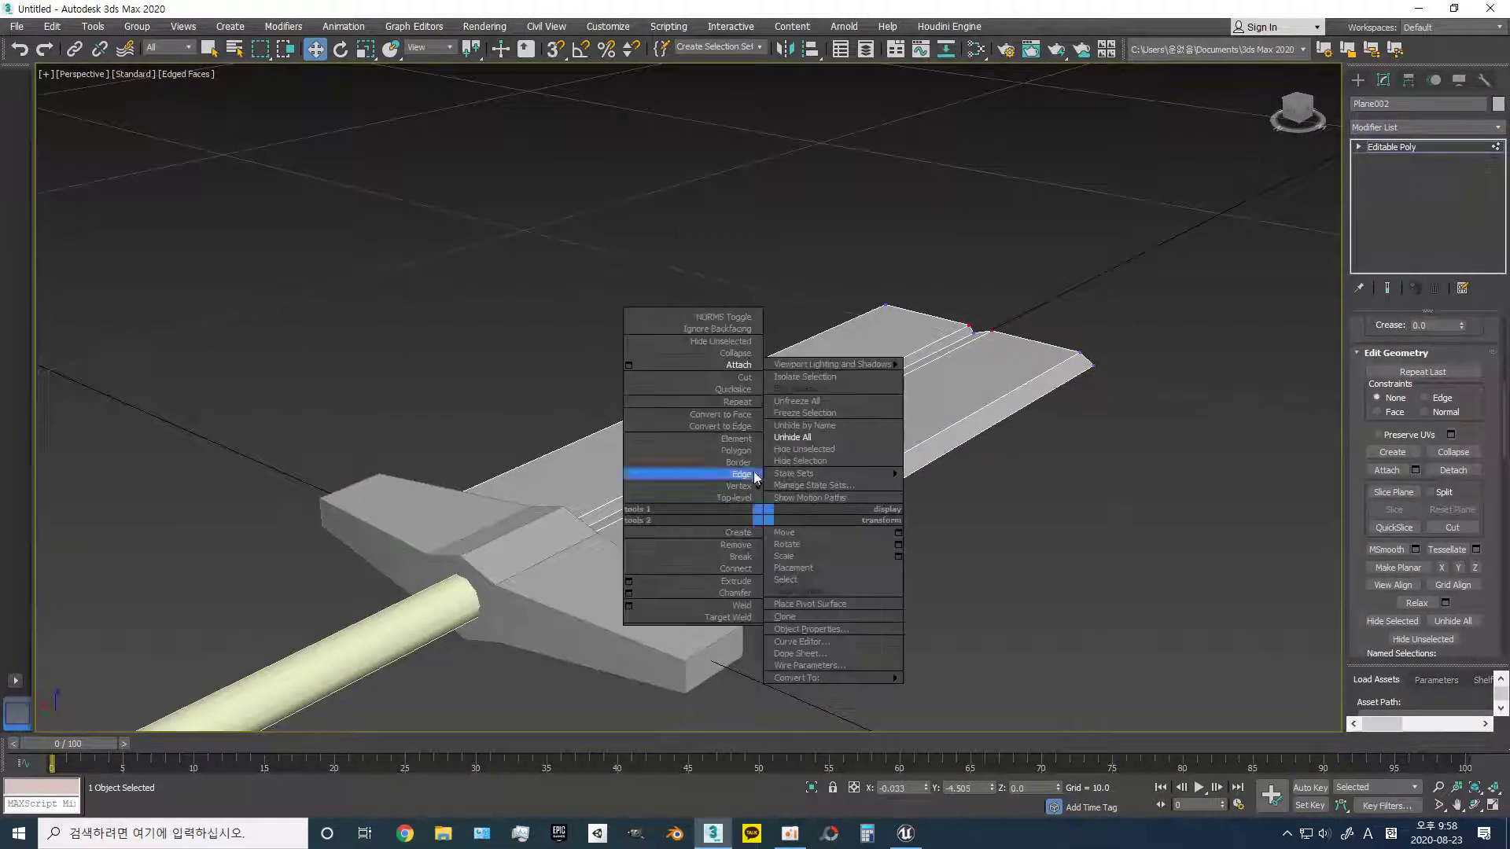
pyautogui.click(1373, 90)
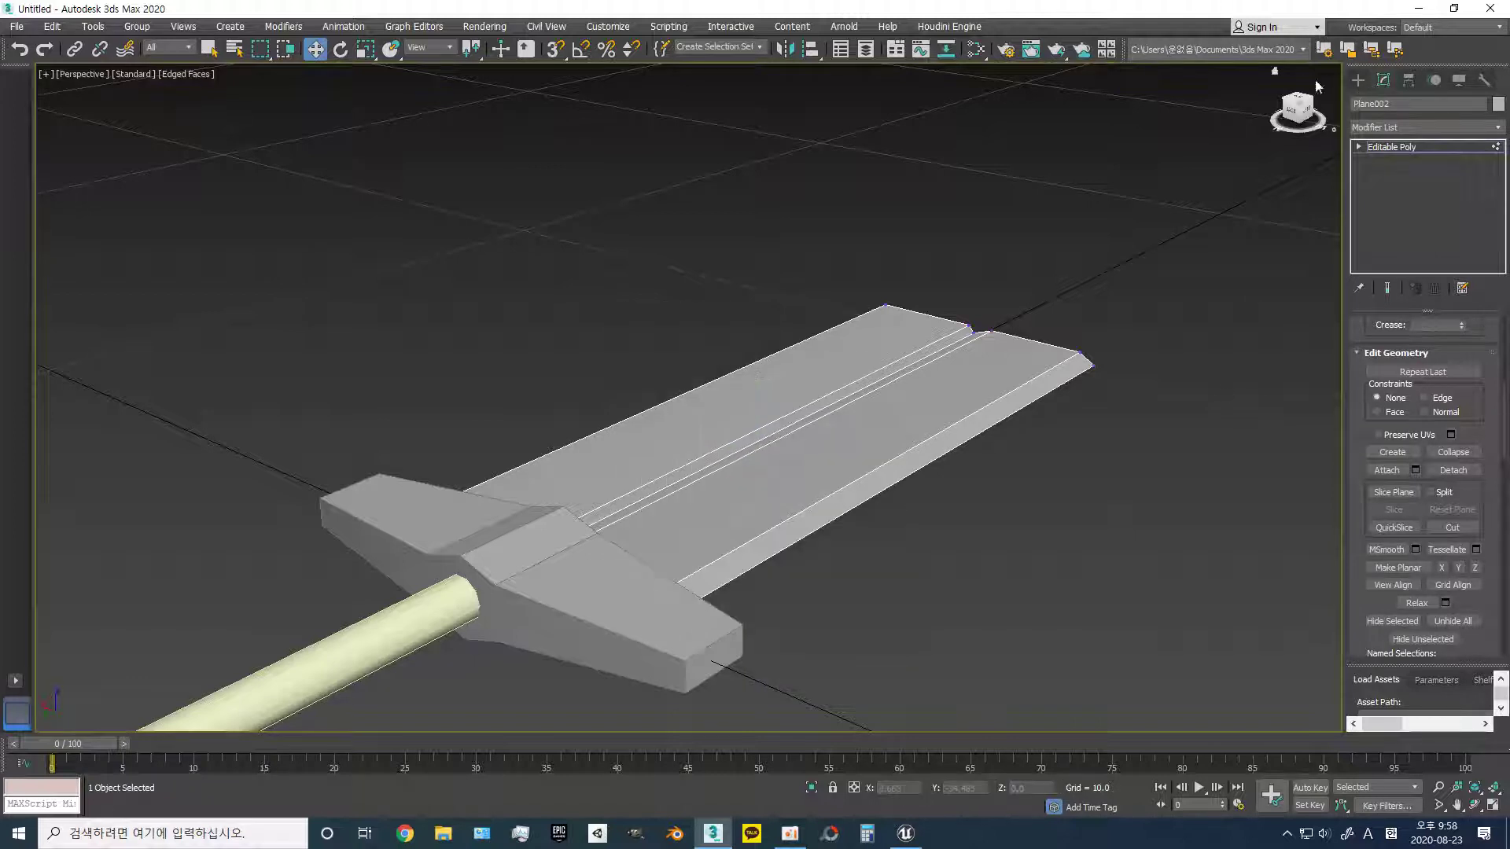
pyautogui.click(1357, 79)
pyautogui.click(580, 593)
pyautogui.keyDown('ctrl'); pyautogui.click(354, 657); pyautogui.keyUp('ctrl')
pyautogui.rightClick(359, 649)
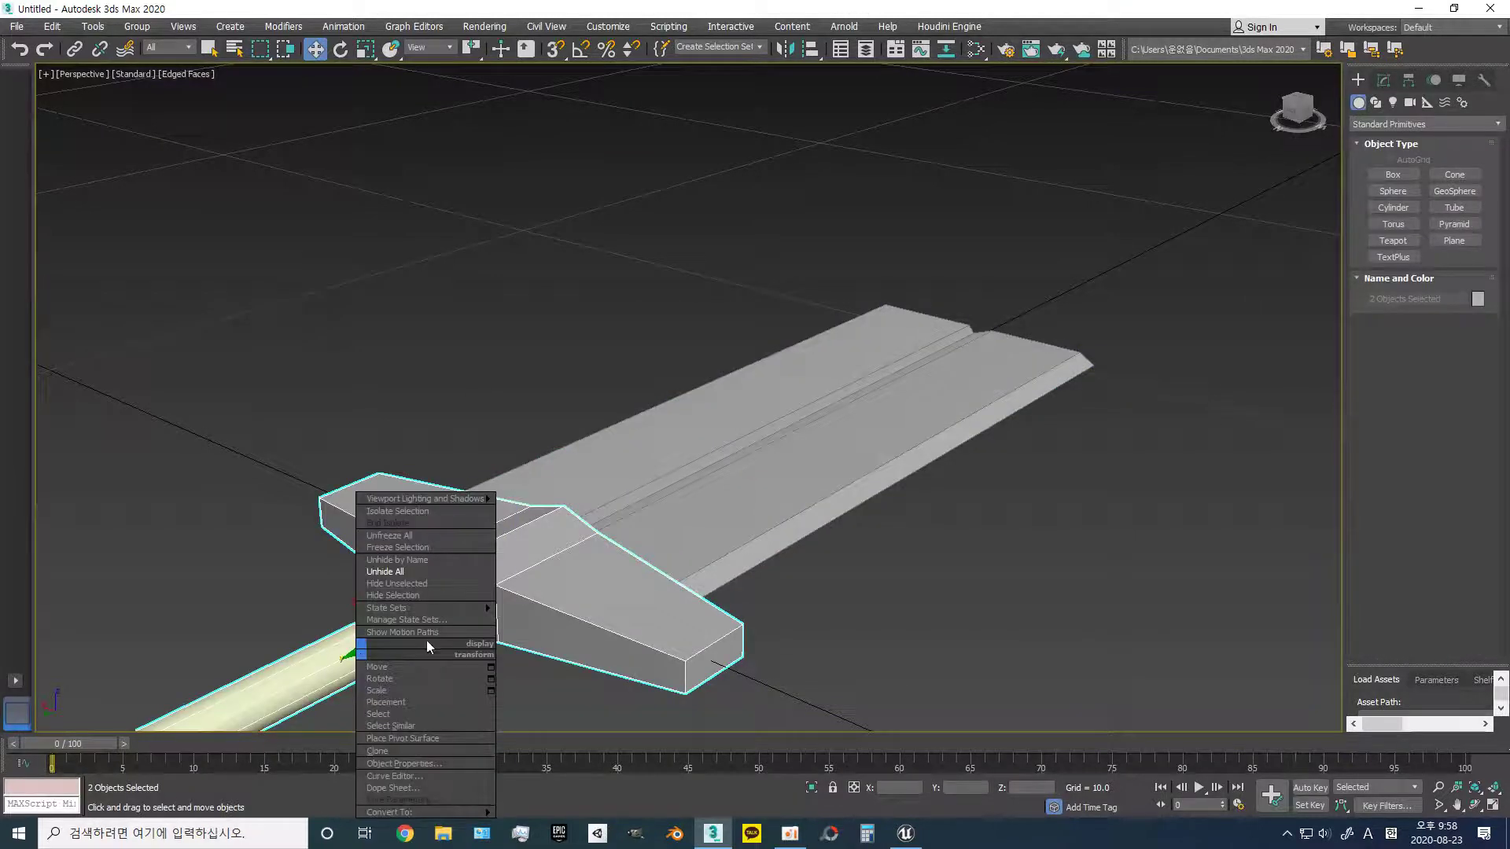
pyautogui.click(412, 595)
# - Enter vertex editing on the blade, cancelling an accidental vertex clone
pyautogui.click(703, 581)
pyautogui.rightClick(703, 582)
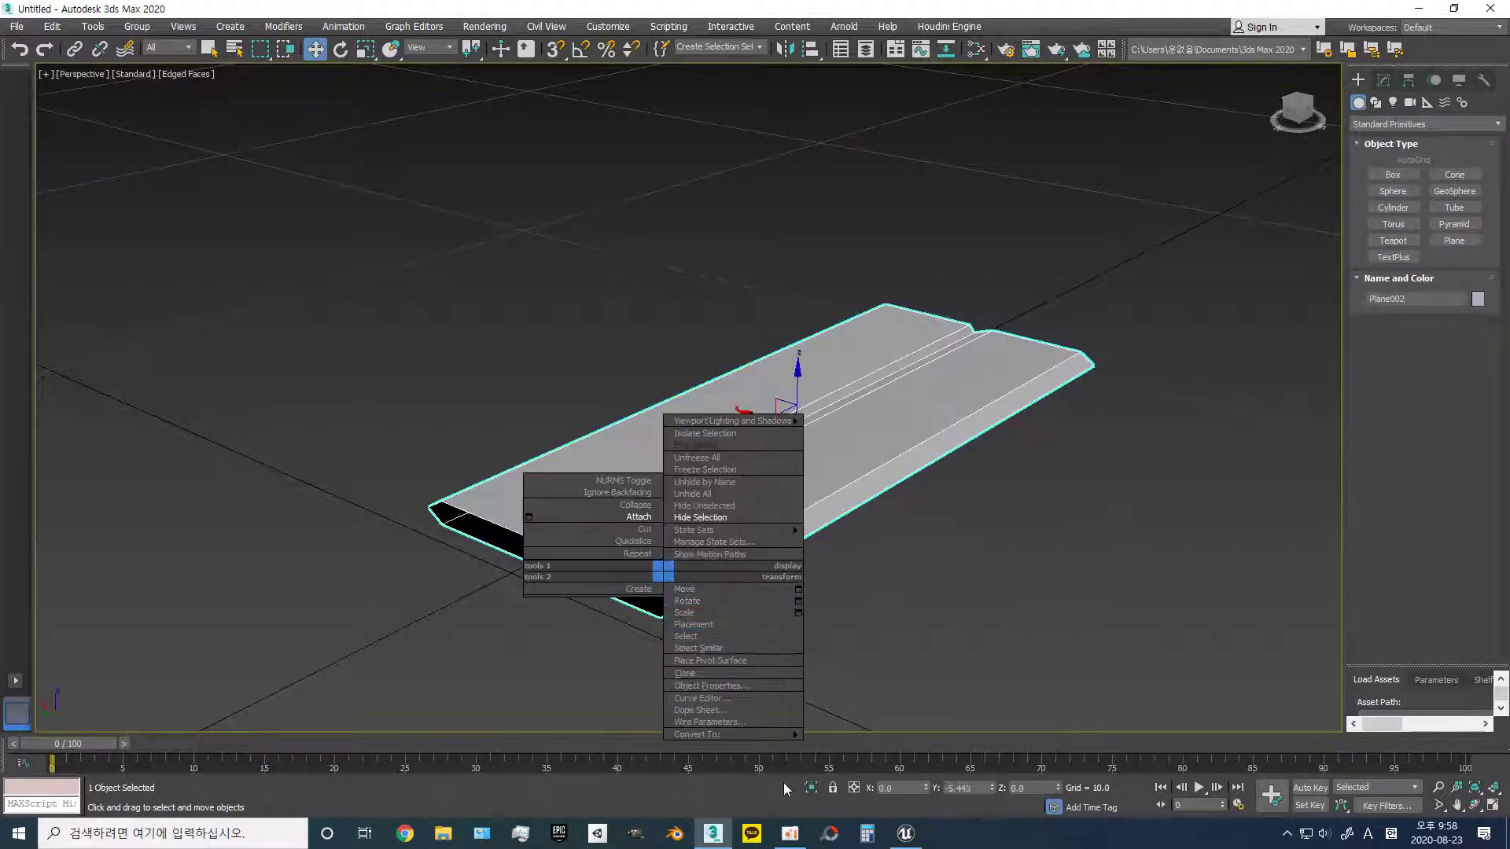
pyautogui.moveTo(708, 733)
pyautogui.click(849, 746)
pyautogui.keyDown('alt'); pyautogui.moveTo(796, 770); pyautogui.dragTo(786, 655, button='middle'); pyautogui.keyUp('alt')
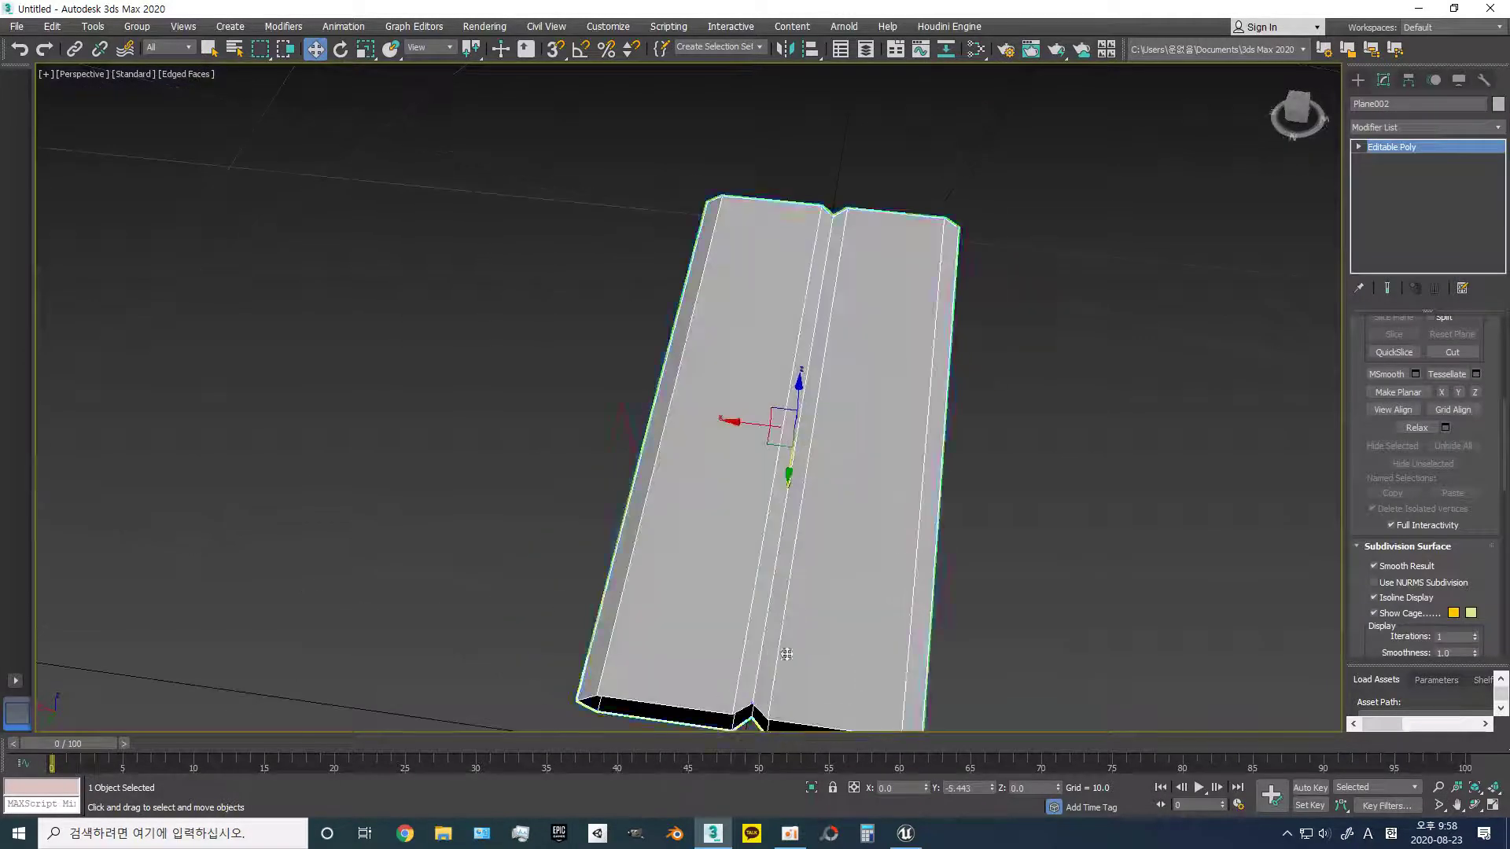
pyautogui.press('1')
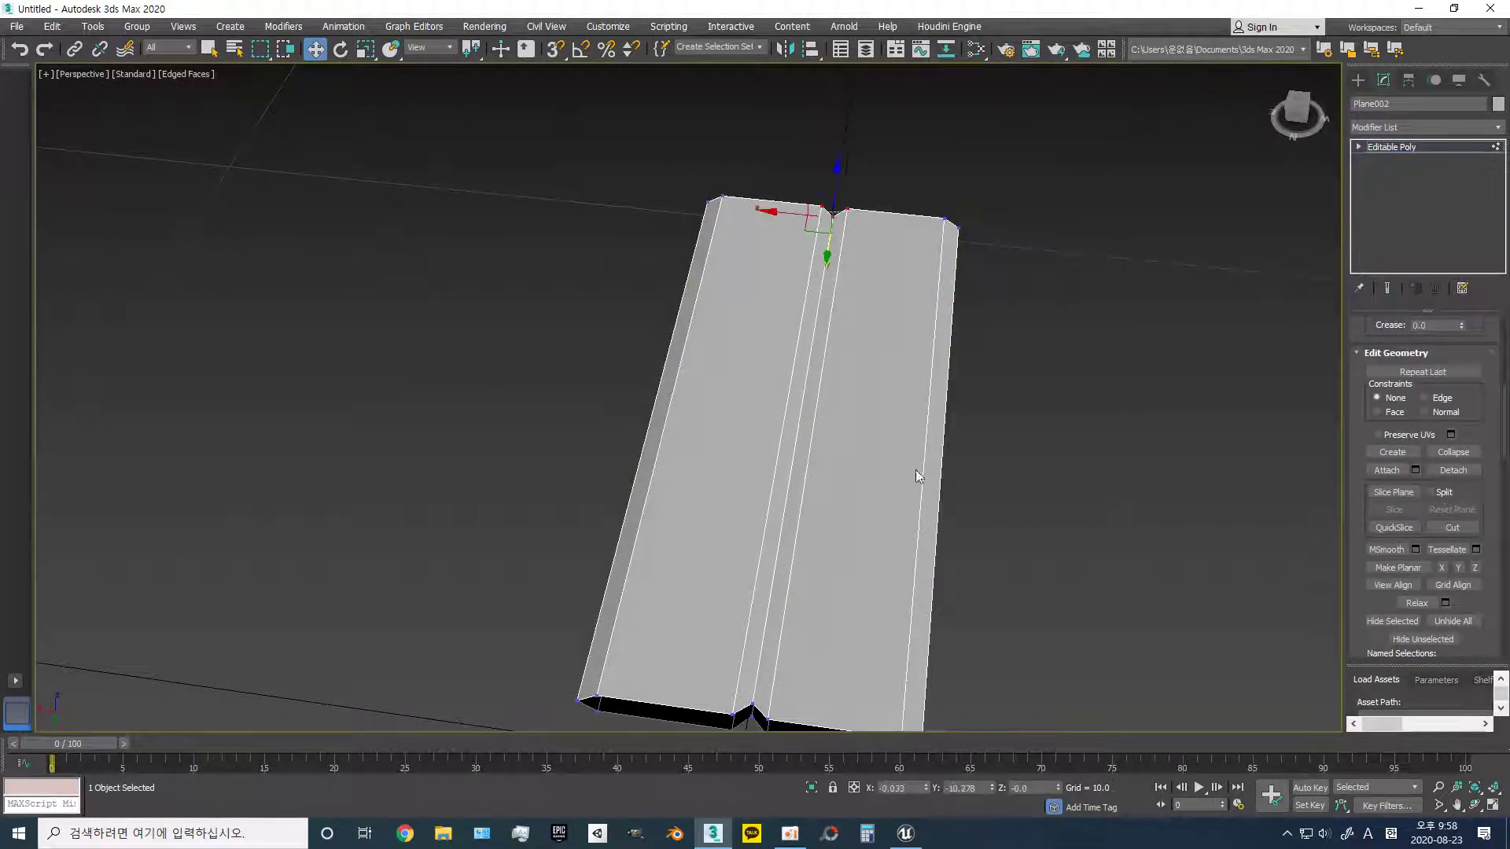
pyautogui.moveTo(915, 469); pyautogui.dragTo(819, 472, button='middle')
pyautogui.keyDown('shift'); pyautogui.moveTo(819, 471); pyautogui.dragTo(744, 631); pyautogui.keyUp('shift')
pyautogui.press('Escape')
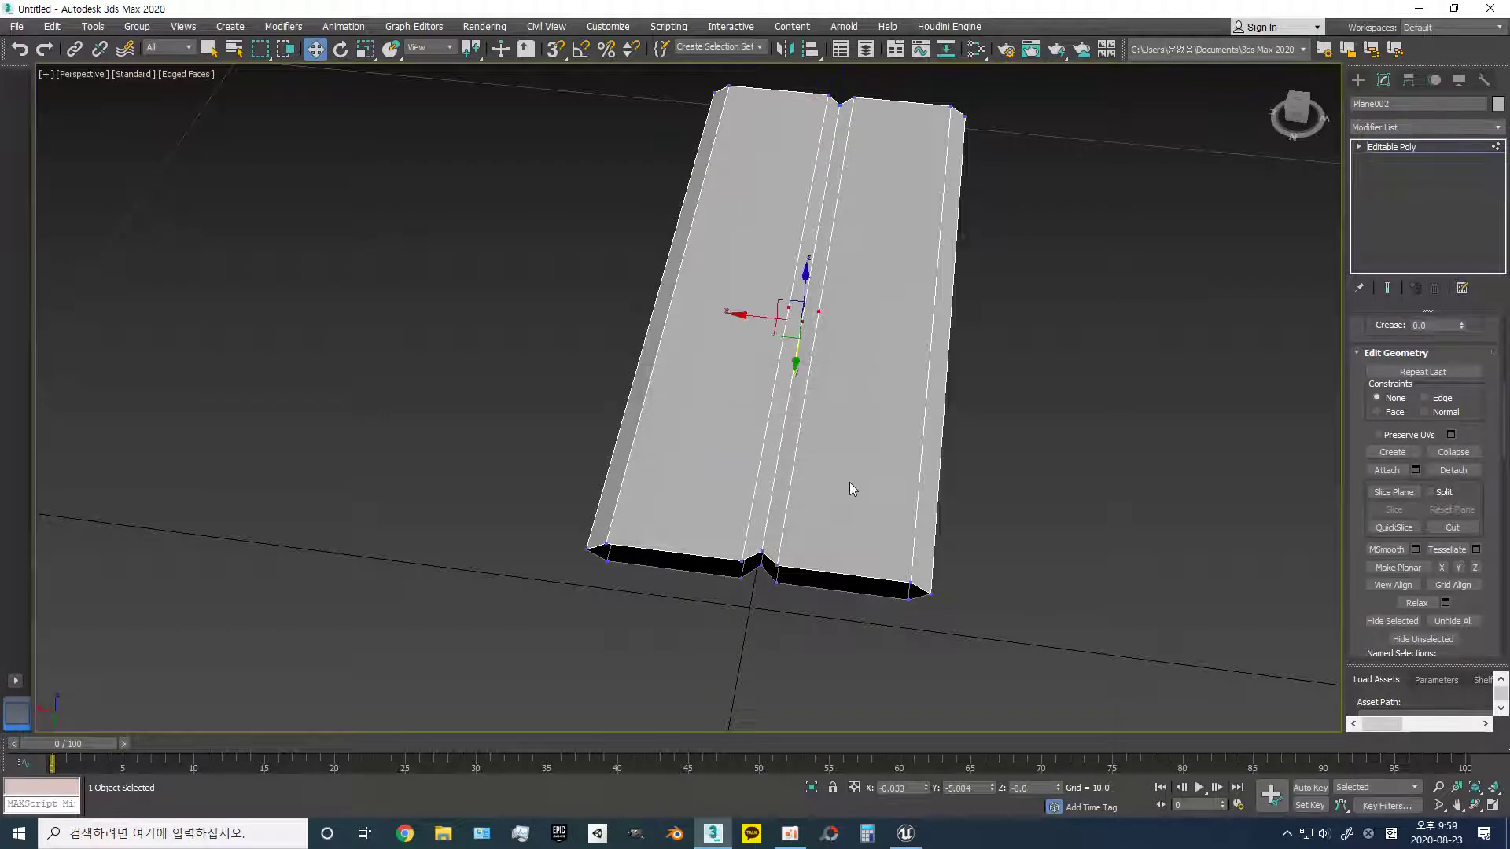
pyautogui.keyDown('shift'); pyautogui.moveTo(849, 483); pyautogui.dragTo(789, 548); pyautogui.keyUp('shift')
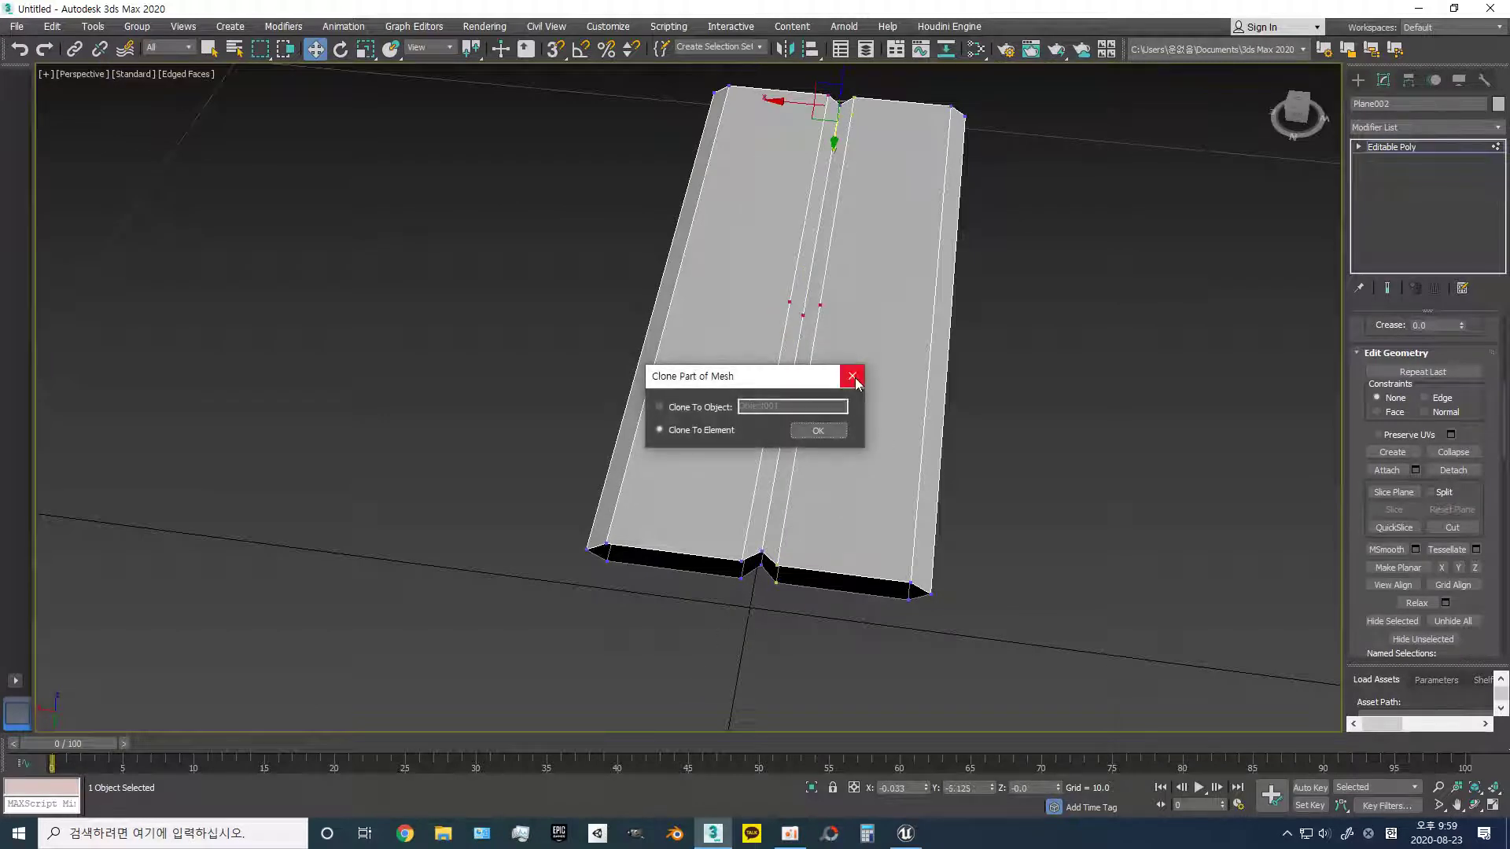
pyautogui.click(853, 377)
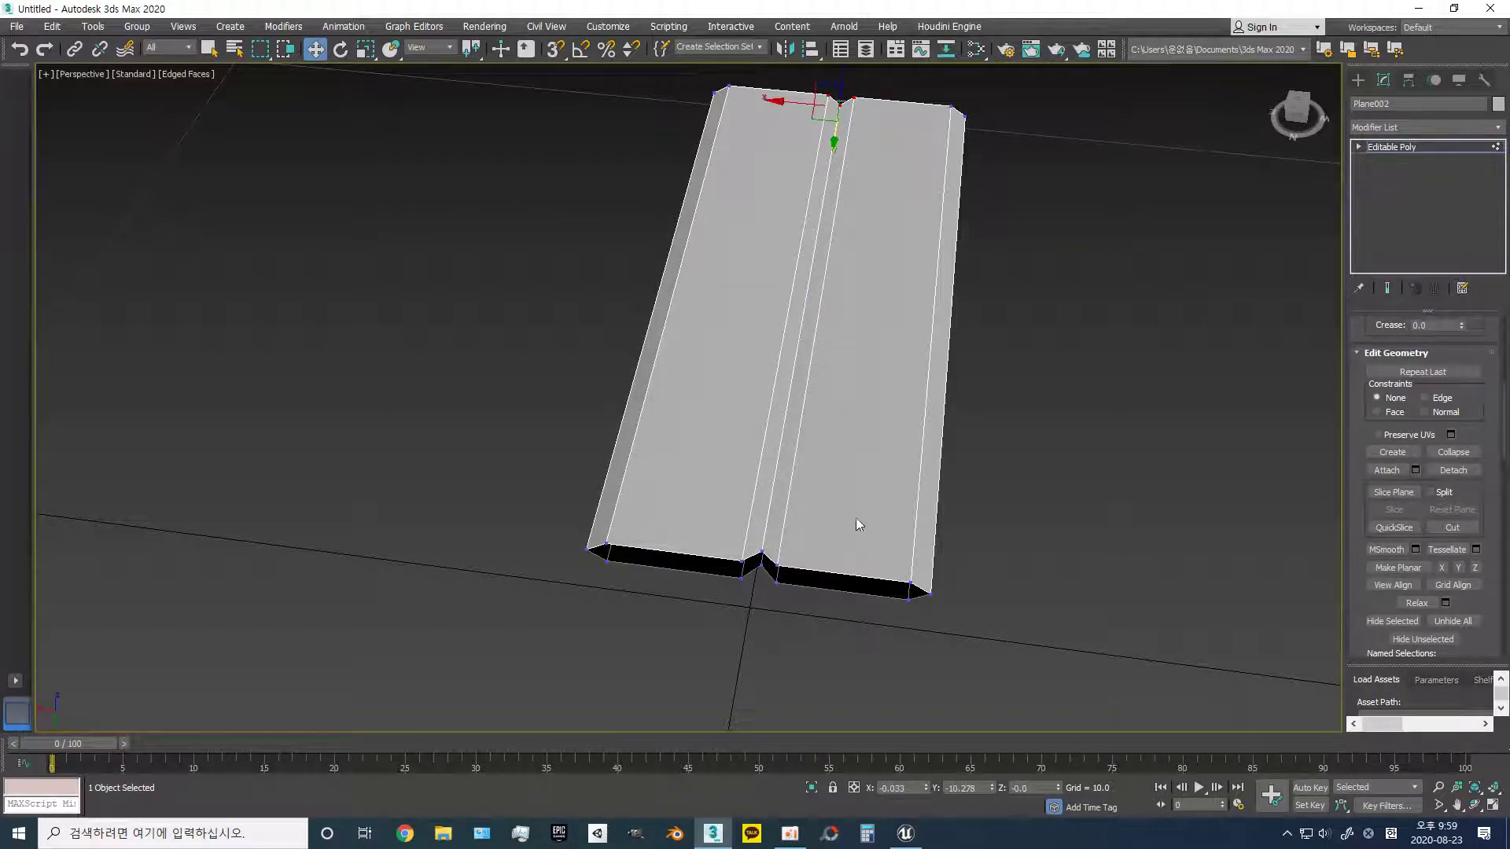
pyautogui.click(838, 329)
pyautogui.moveTo(839, 328); pyautogui.dragTo(810, 431, button='middle')
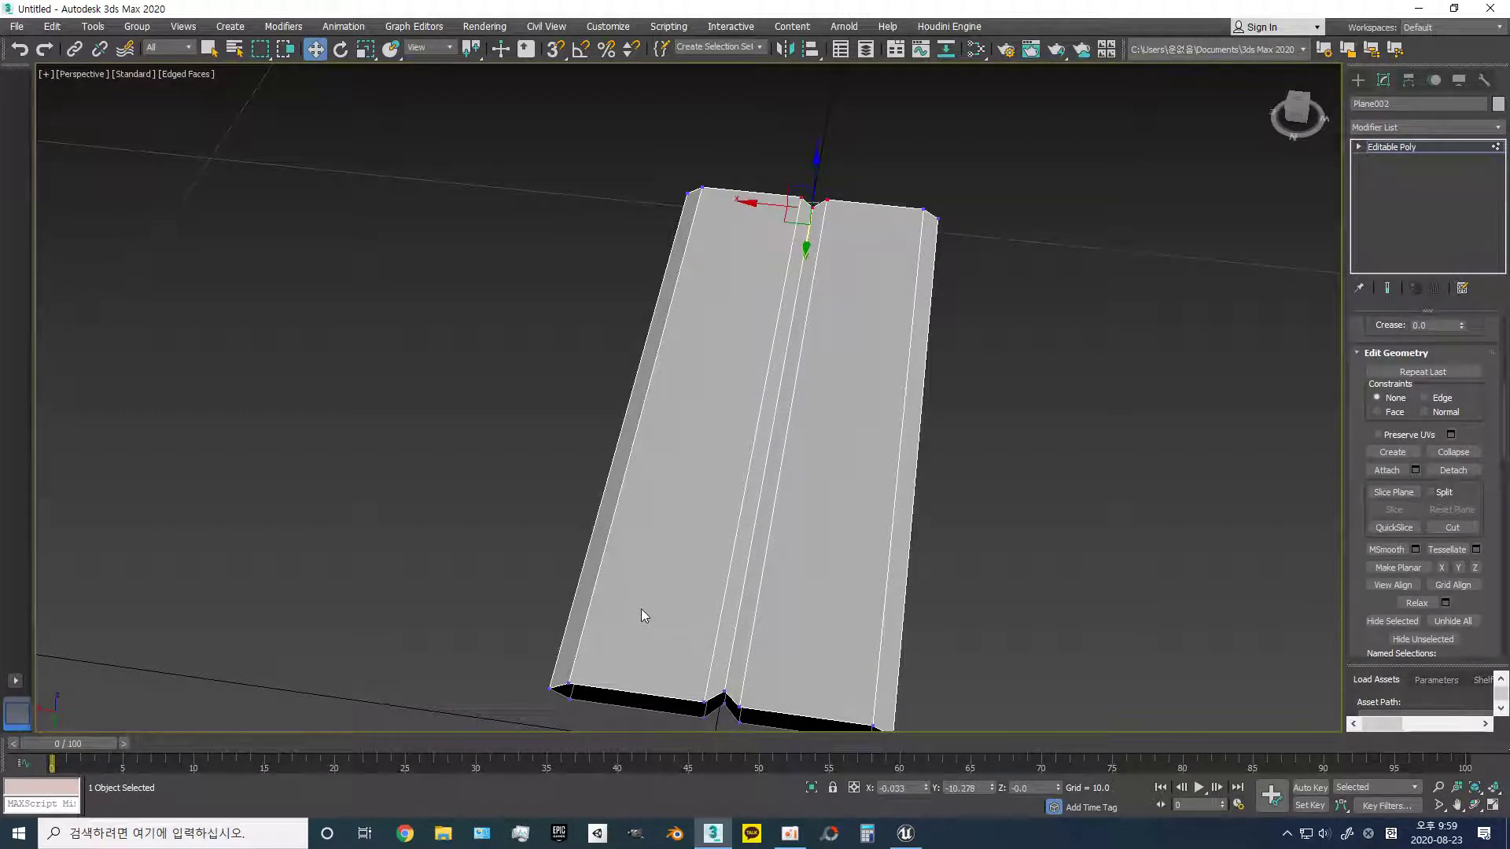
# - Select the blade's middle seam vertices and scale them along Z
pyautogui.keyDown('ctrl'); pyautogui.click(724, 692); pyautogui.keyUp('ctrl')
pyautogui.moveTo(724, 692)
pyautogui.keyDown('alt'); pyautogui.mouseDown(button='middle')
pyautogui.moveTo(787, 540)
pyautogui.moveTo(769, 591)
pyautogui.moveTo(735, 617)
pyautogui.moveTo(735, 495)
pyautogui.mouseUp(button='middle'); pyautogui.keyUp('alt')
pyautogui.press('r')
pyautogui.moveTo(776, 348); pyautogui.dragTo(780, 348)
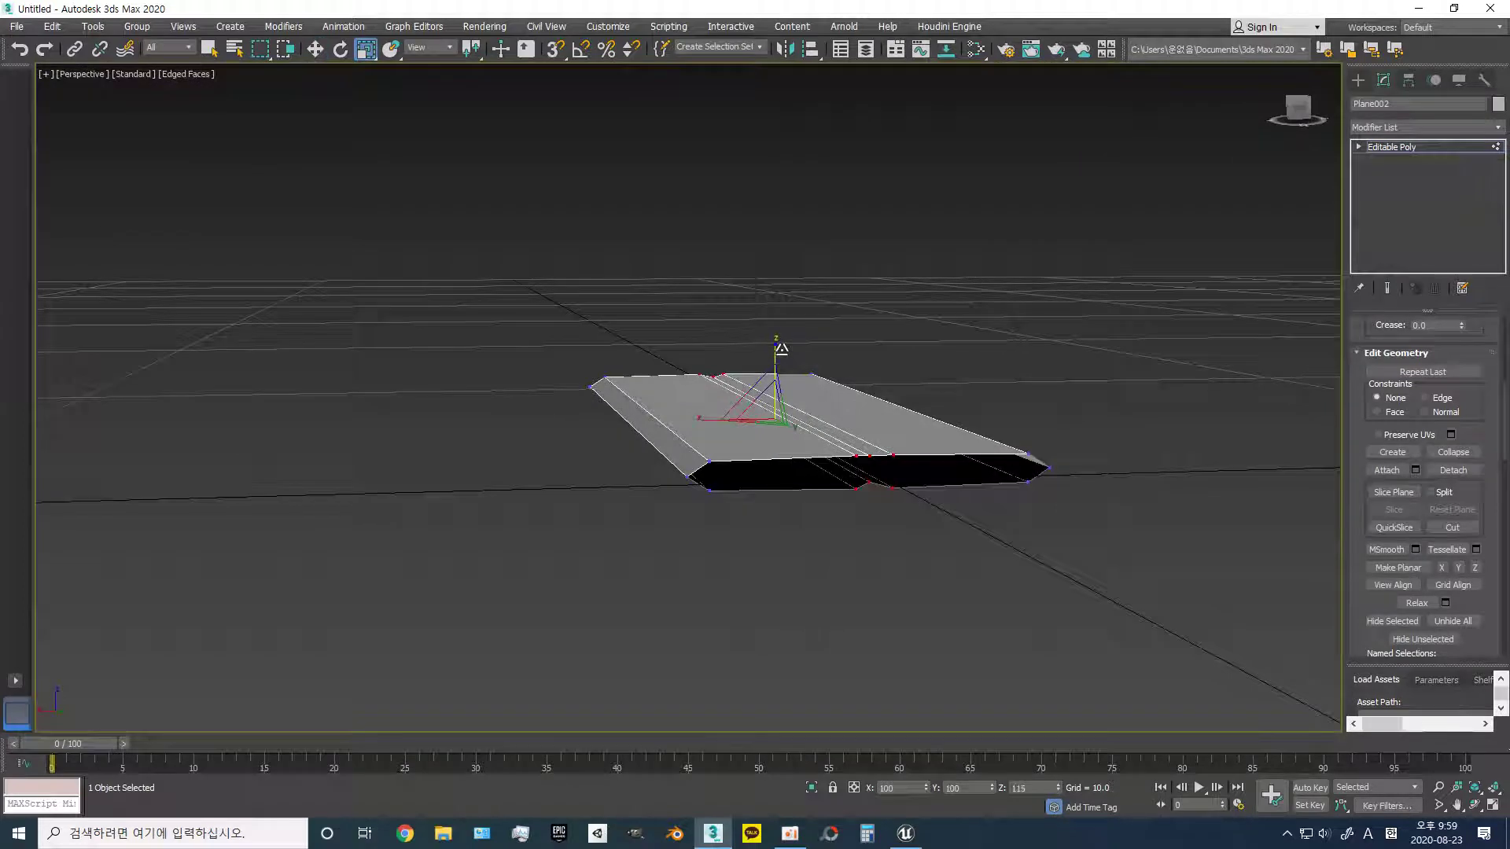
pyautogui.moveTo(780, 349)
pyautogui.keyDown('alt'); pyautogui.mouseDown(button='middle')
pyautogui.moveTo(836, 462)
pyautogui.moveTo(810, 438)
pyautogui.moveTo(829, 445)
pyautogui.moveTo(815, 463)
pyautogui.moveTo(593, 515)
pyautogui.moveTo(549, 475)
pyautogui.moveTo(549, 448)
pyautogui.moveTo(361, 485)
pyautogui.moveTo(717, 582)
pyautogui.moveTo(765, 563)
pyautogui.mouseUp(button='middle'); pyautogui.keyUp('alt')
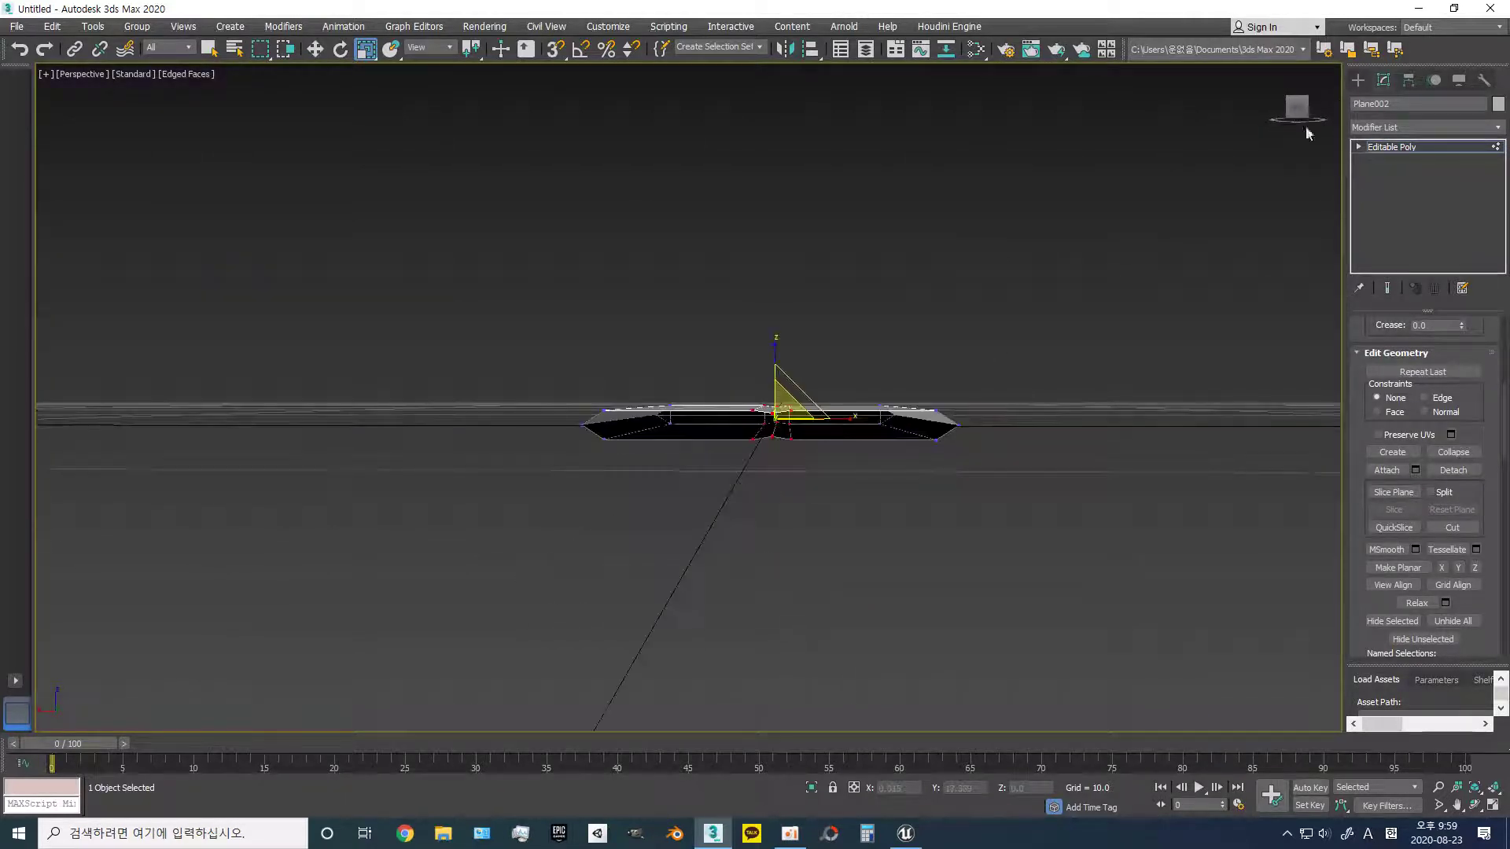
pyautogui.moveTo(1299, 115); pyautogui.dragTo(1001, 398)
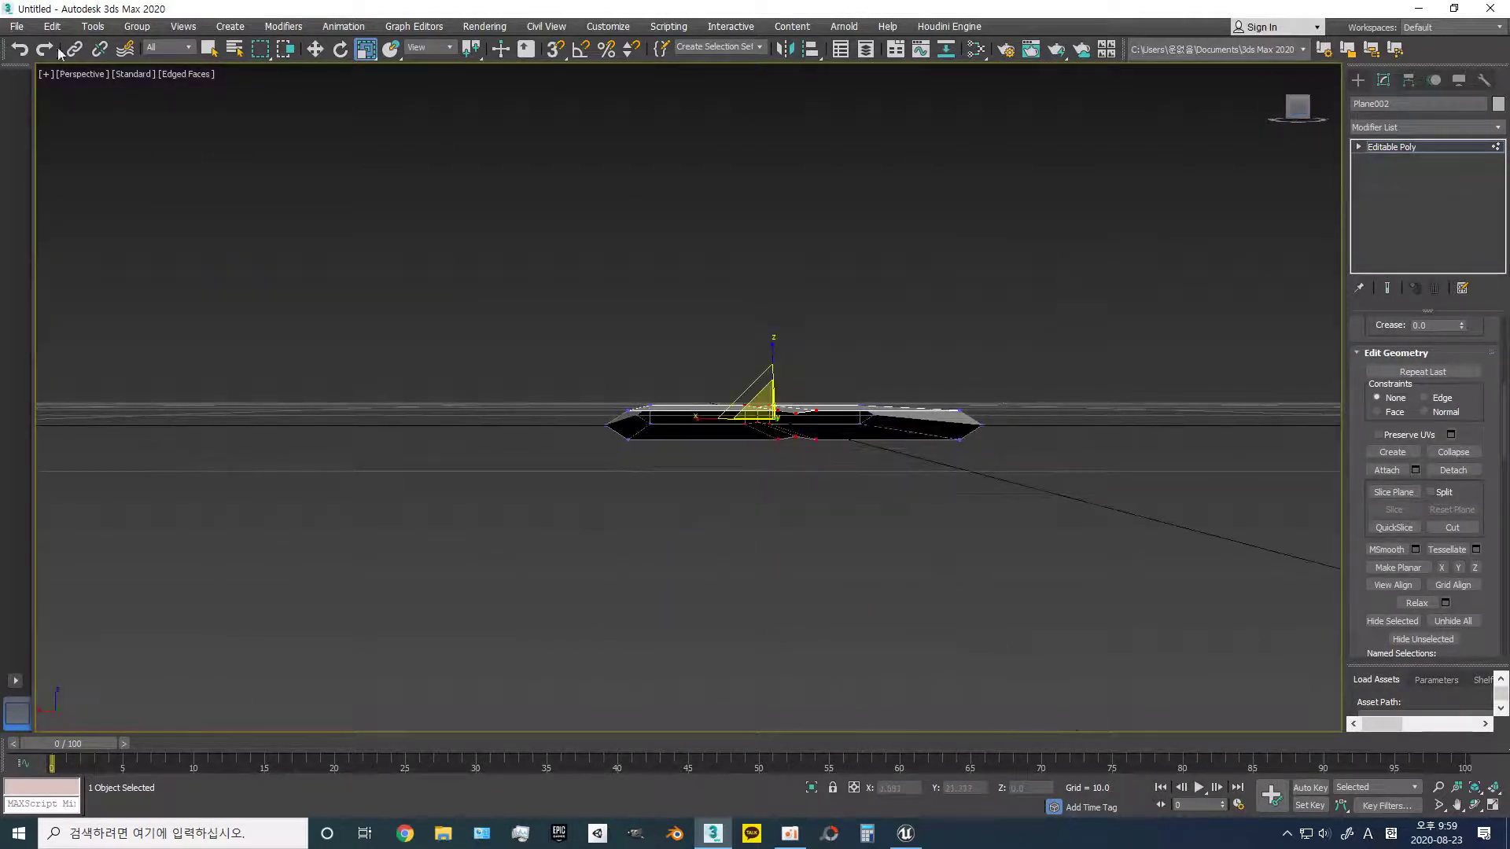
# - Check the blade in an orthographic front view, then return to perspective
pyautogui.click(73, 75)
pyautogui.click(110, 146)
pyautogui.scroll(4, 833, 450)
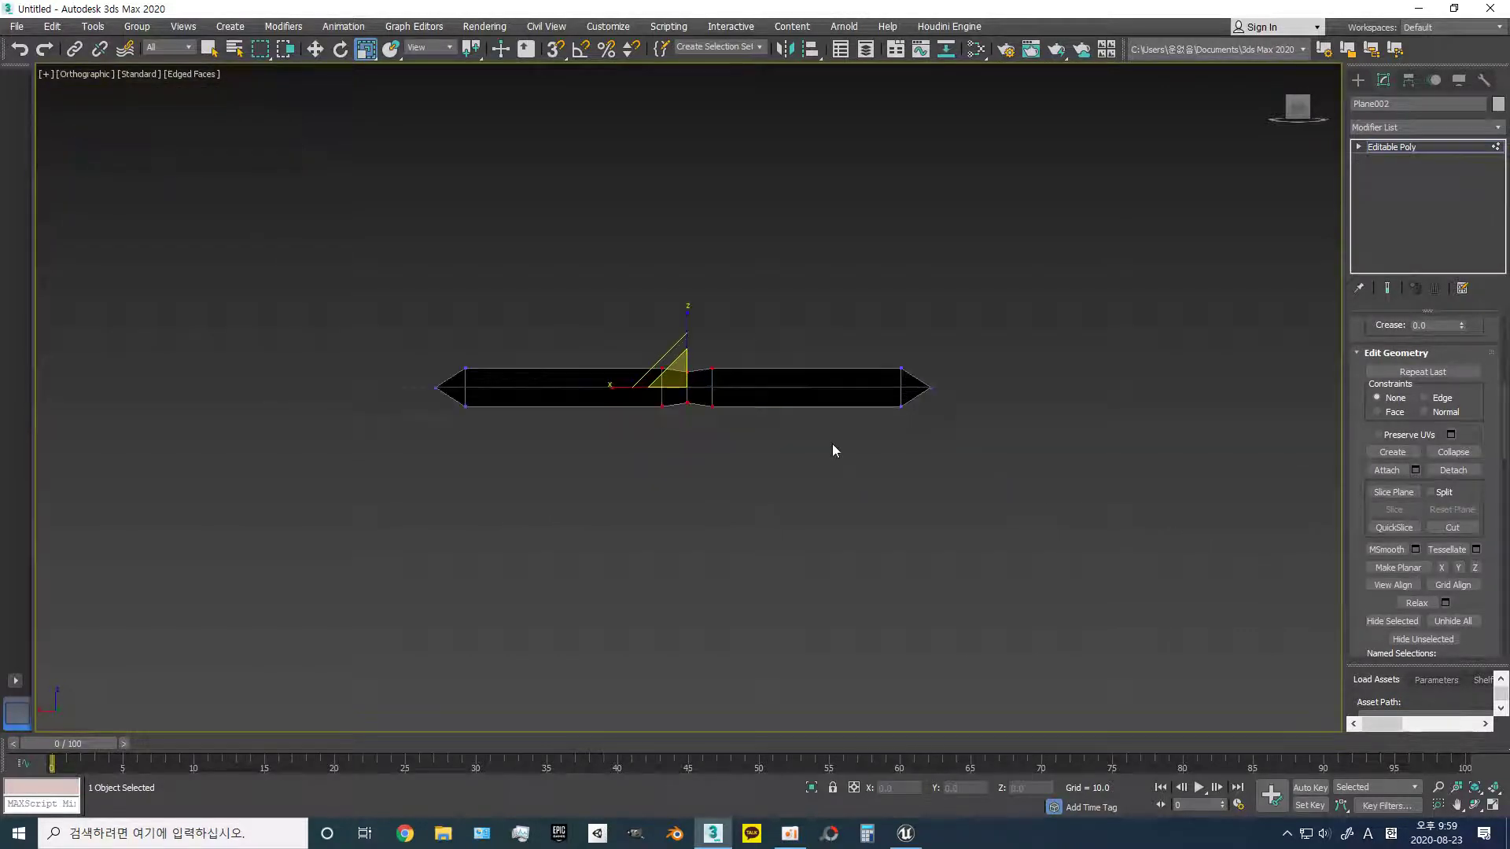
pyautogui.click(1287, 116)
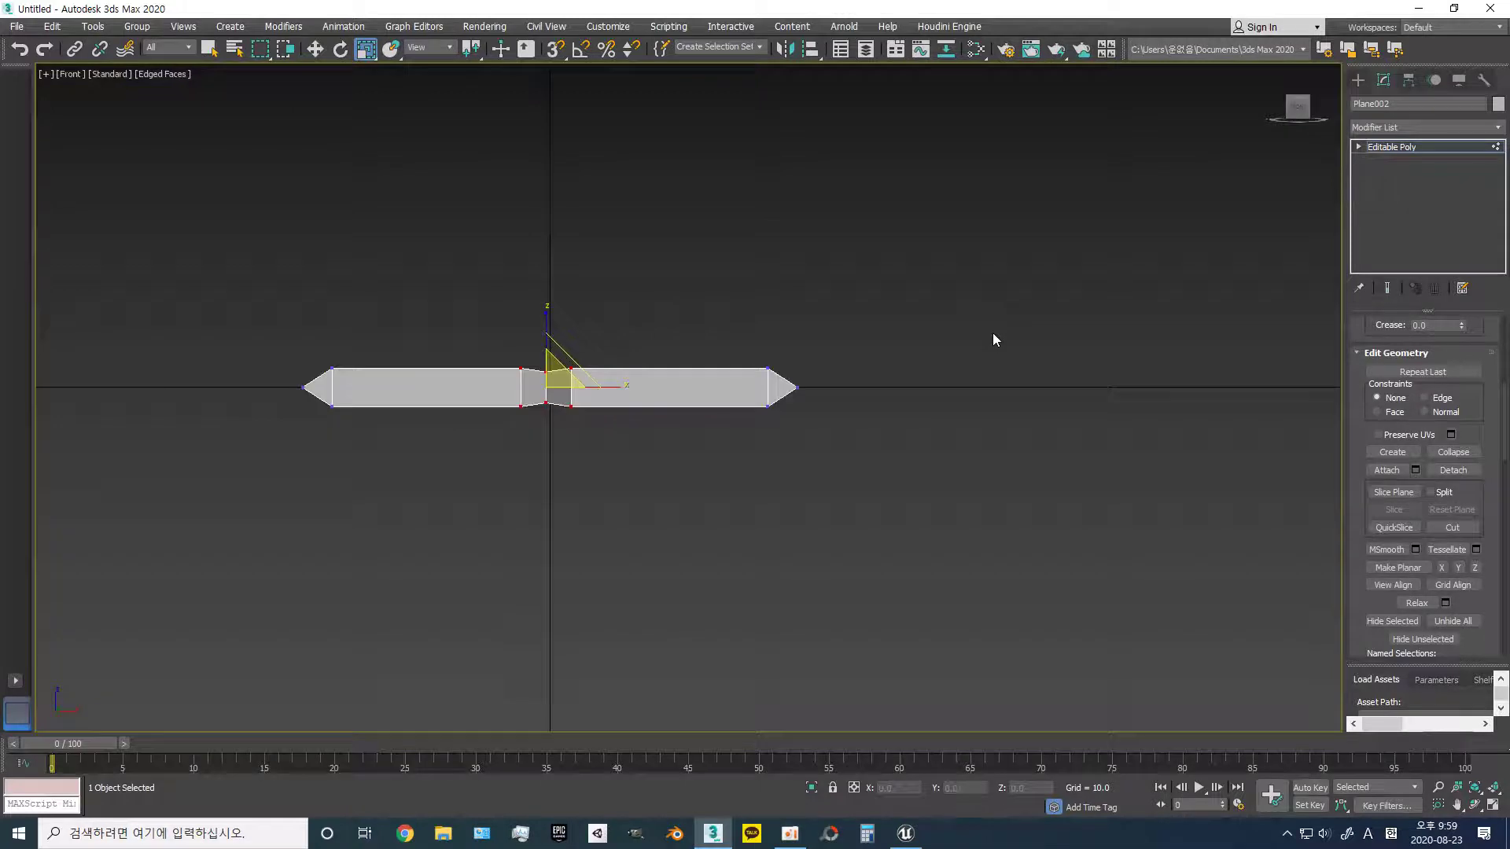
pyautogui.moveTo(606, 295)
pyautogui.keyDown('alt'); pyautogui.mouseDown(button='middle')
pyautogui.moveTo(532, 337)
pyautogui.moveTo(532, 318)
pyautogui.mouseUp(button='middle'); pyautogui.keyUp('alt')
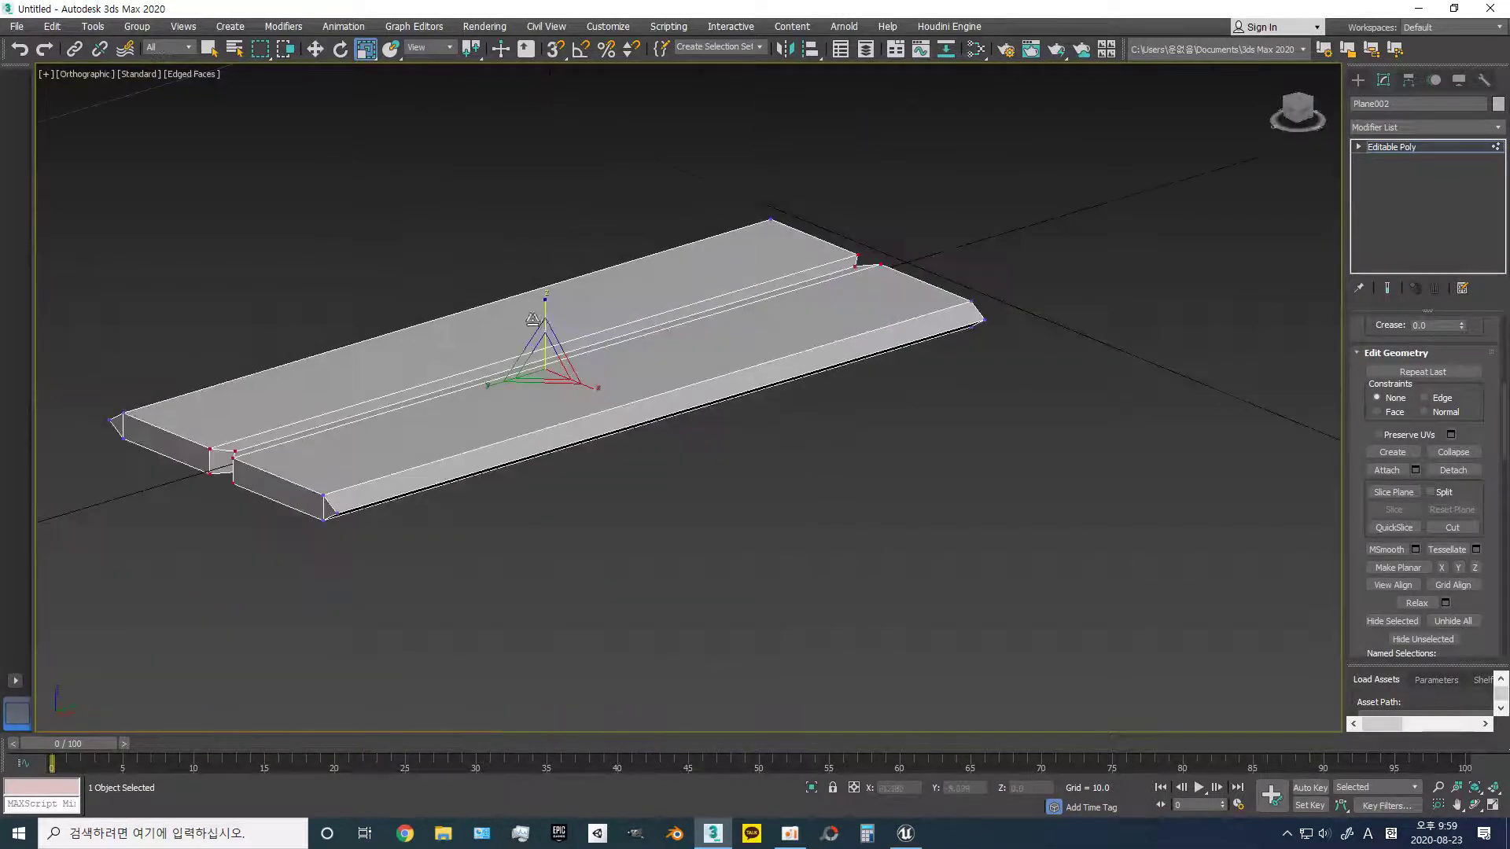
pyautogui.click(85, 74)
pyautogui.click(110, 129)
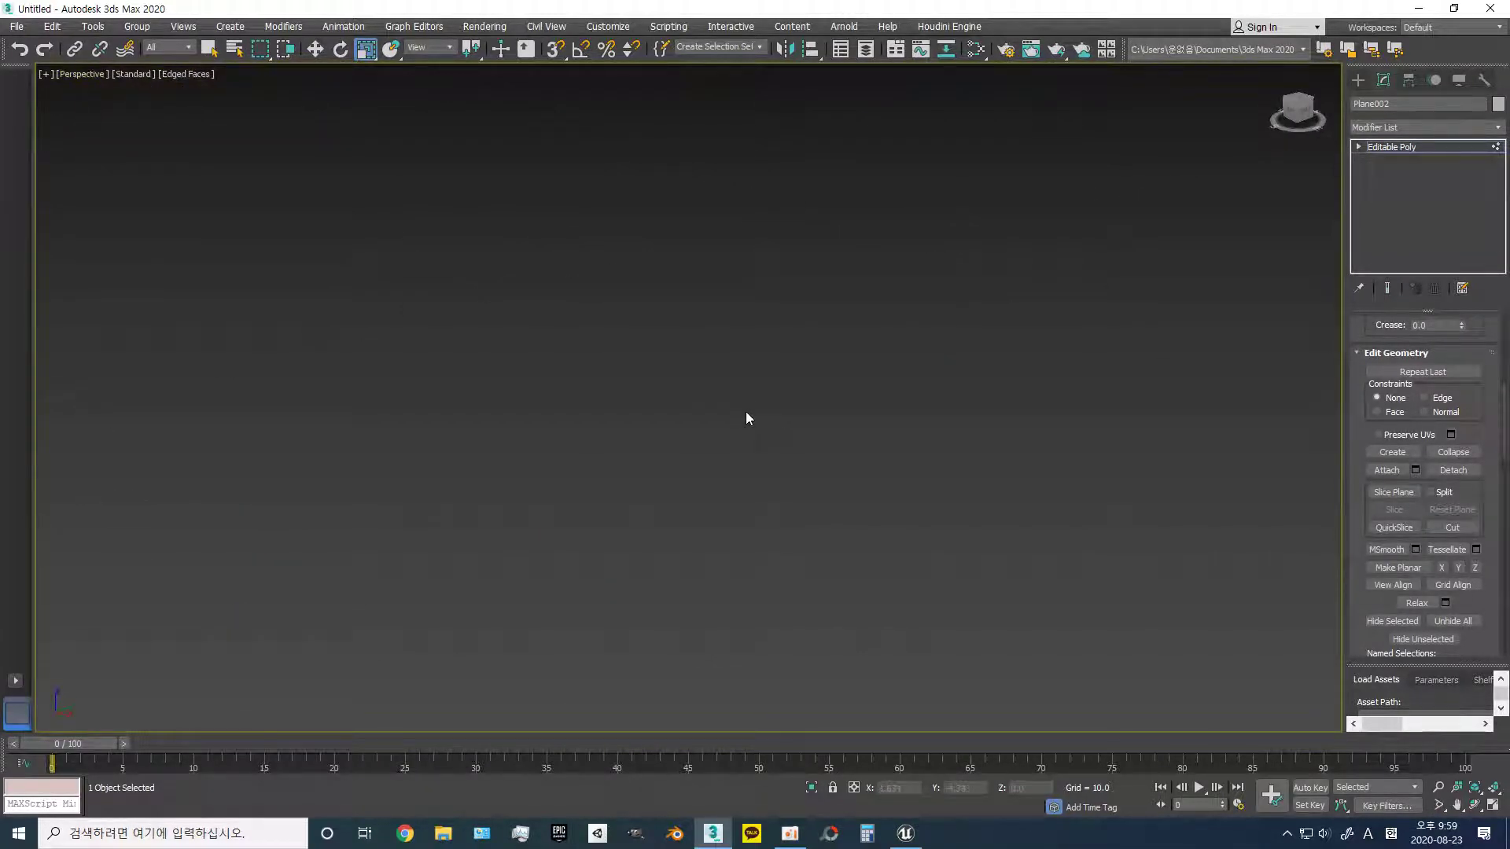
pyautogui.press('z')
pyautogui.moveTo(795, 427)
pyautogui.keyDown('alt'); pyautogui.mouseDown(button='middle')
pyautogui.moveTo(606, 432)
pyautogui.moveTo(600, 394)
pyautogui.moveTo(675, 364)
pyautogui.mouseUp(button='middle'); pyautogui.keyUp('alt')
# - Adjust the selected vertices along Z, stretching them vertically to 127%
pyautogui.moveTo(689, 336); pyautogui.dragTo(688, 323)
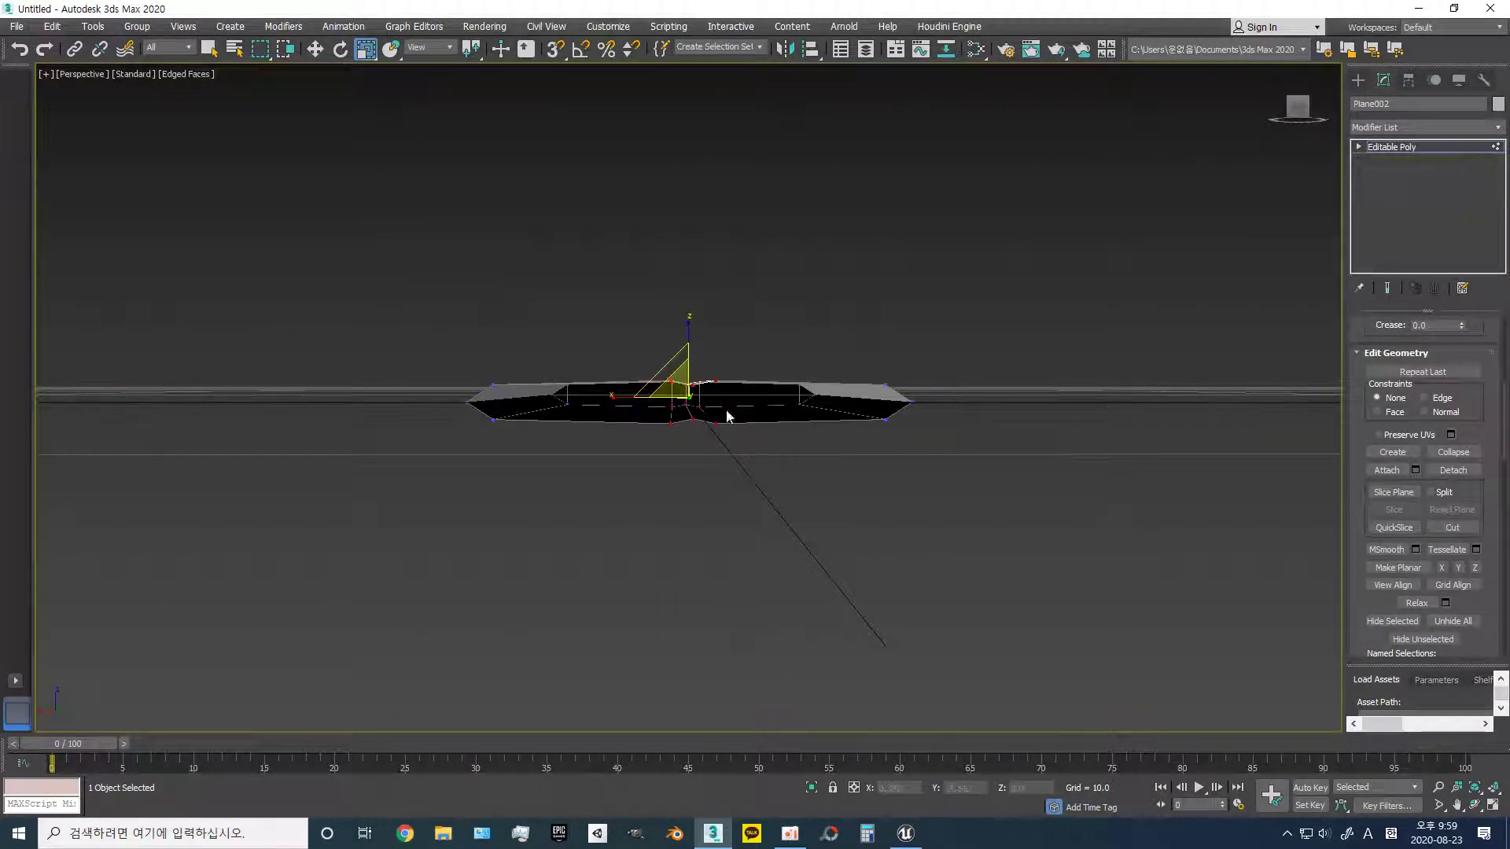
pyautogui.keyDown('alt'); pyautogui.moveTo(726, 401); pyautogui.dragTo(725, 404, button='middle'); pyautogui.keyUp('alt')
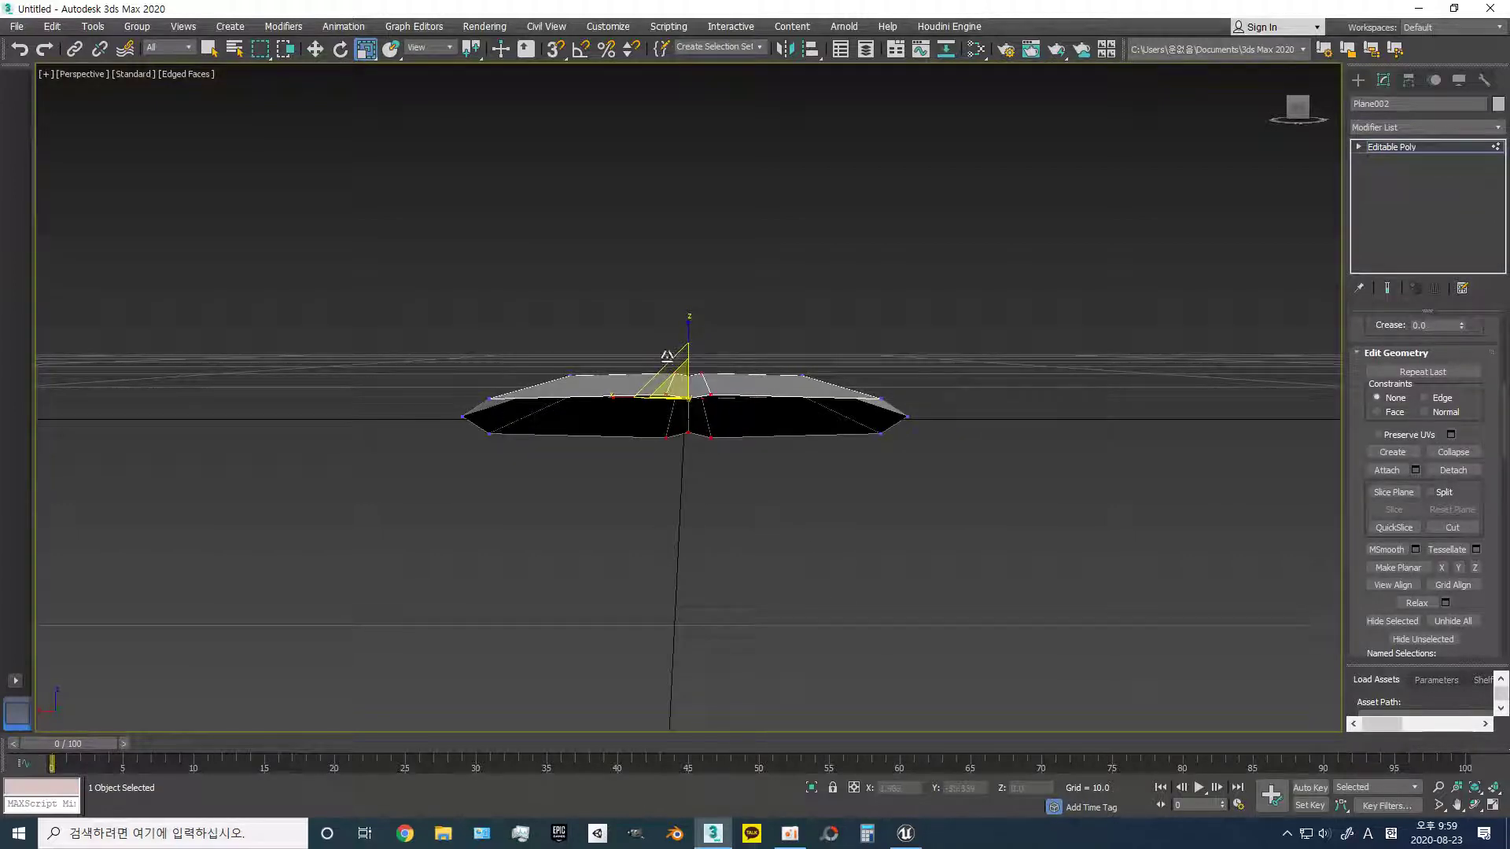
pyautogui.keyDown('alt'); pyautogui.moveTo(698, 433); pyautogui.dragTo(737, 410, button='middle'); pyautogui.keyUp('alt')
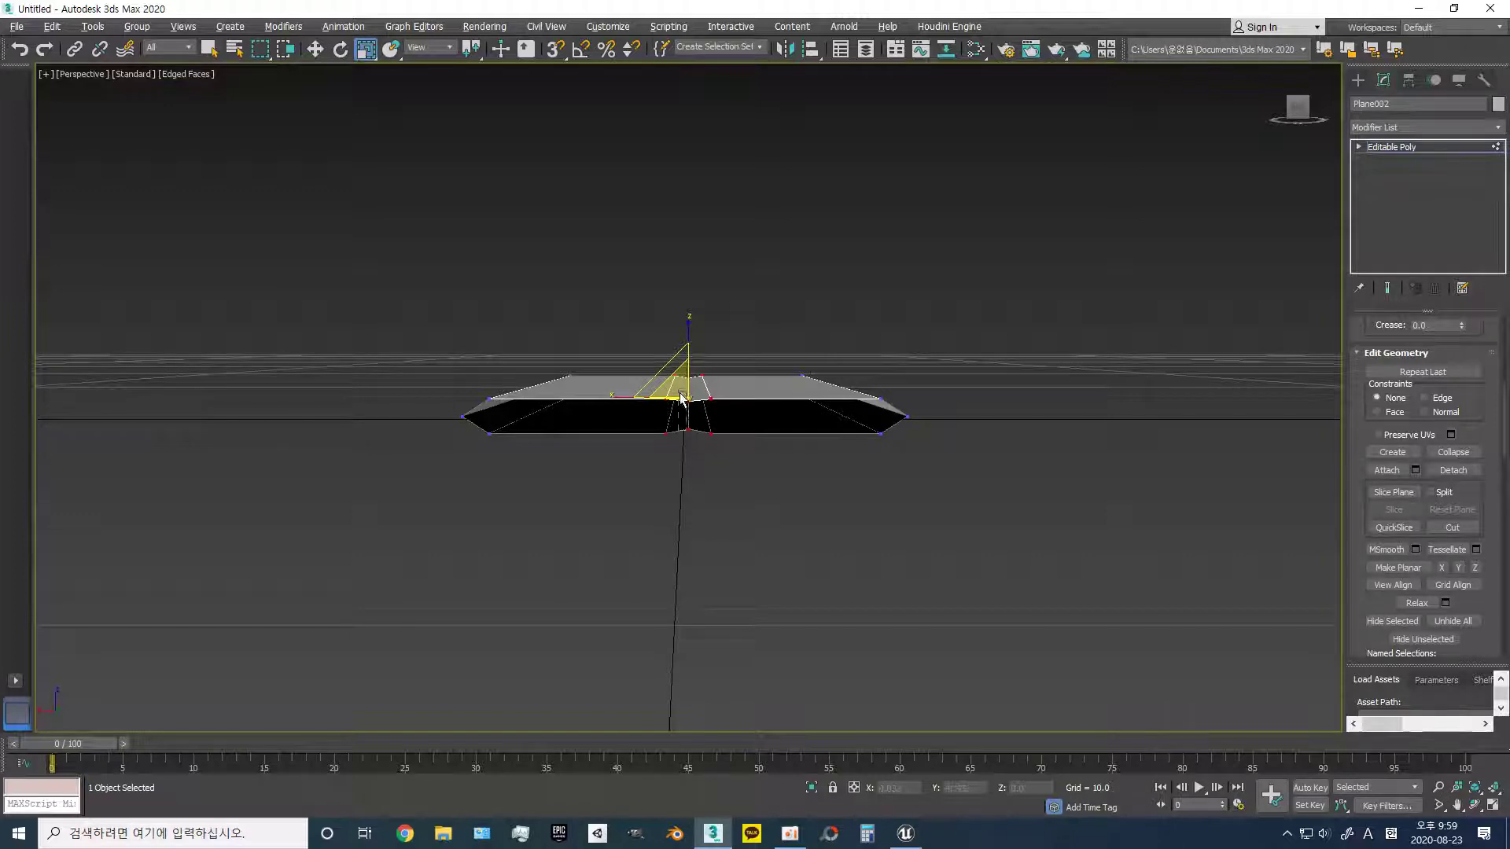
pyautogui.keyDown('alt'); pyautogui.moveTo(684, 444); pyautogui.dragTo(974, 468, button='middle'); pyautogui.keyUp('alt')
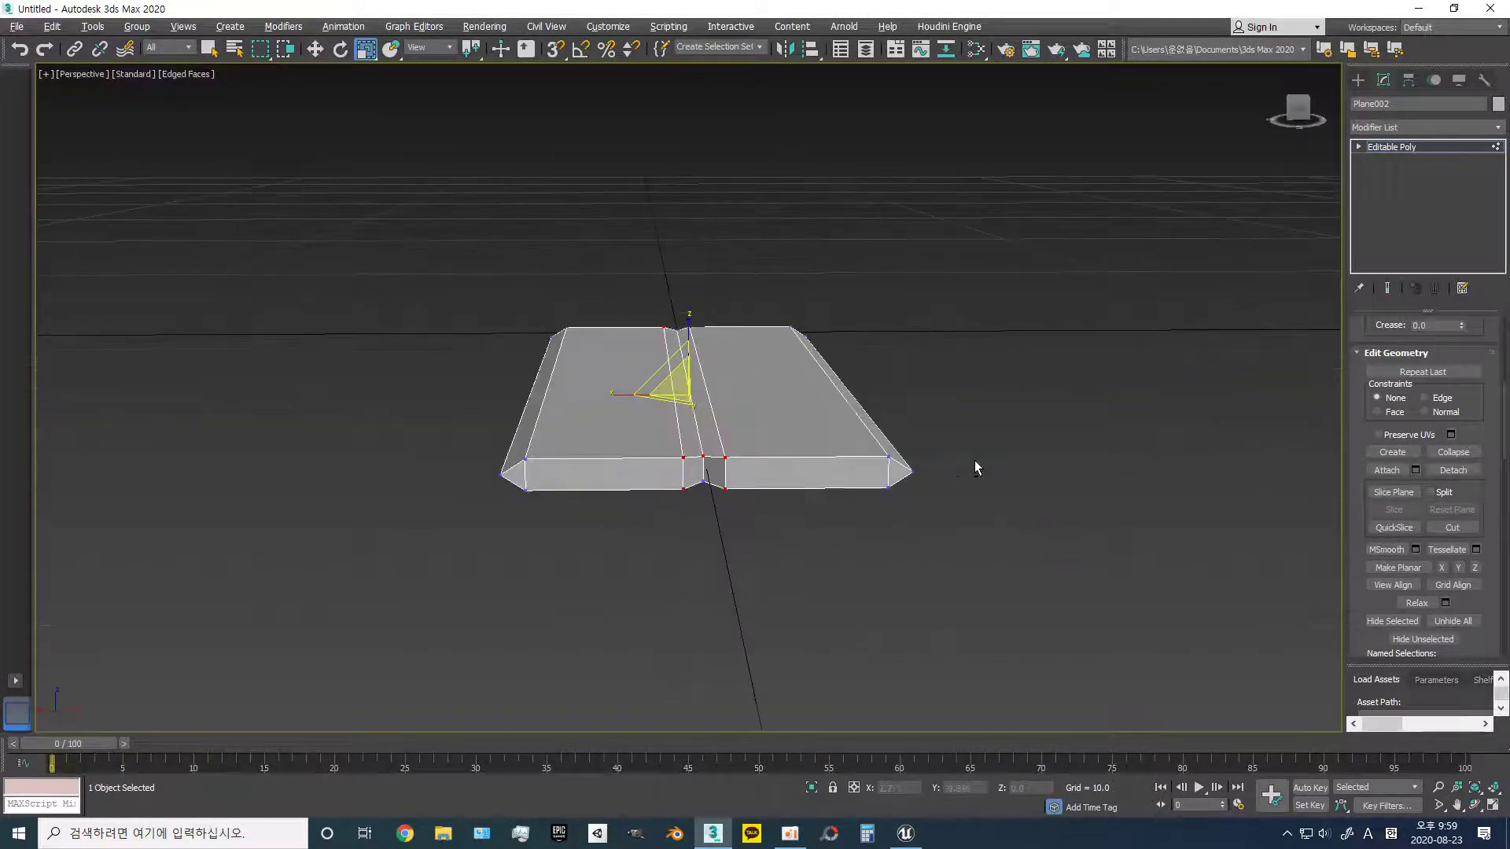
pyautogui.moveTo(913, 546)
pyautogui.keyDown('alt'); pyautogui.mouseDown(button='middle')
pyautogui.moveTo(606, 532)
pyautogui.moveTo(697, 461)
pyautogui.moveTo(700, 341)
pyautogui.mouseUp(button='middle'); pyautogui.keyUp('alt')
pyautogui.moveTo(700, 341); pyautogui.dragTo(689, 309)
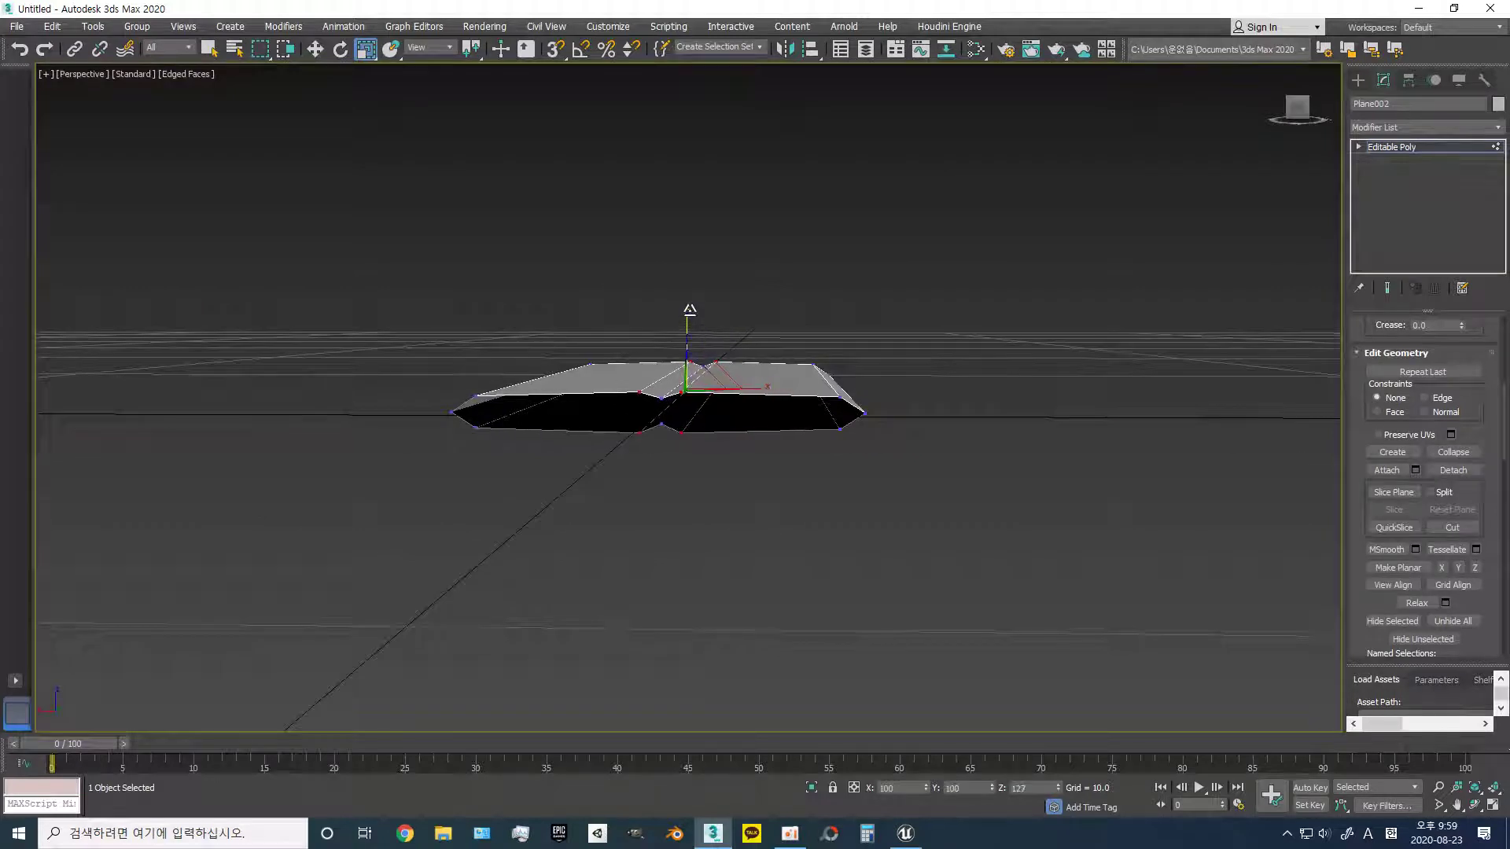
# - Unhide all objects to check the blade against the crossguard and handle
pyautogui.keyDown('alt'); pyautogui.moveTo(690, 309); pyautogui.dragTo(798, 455, button='middle'); pyautogui.keyUp('alt')
pyautogui.rightClick(937, 422)
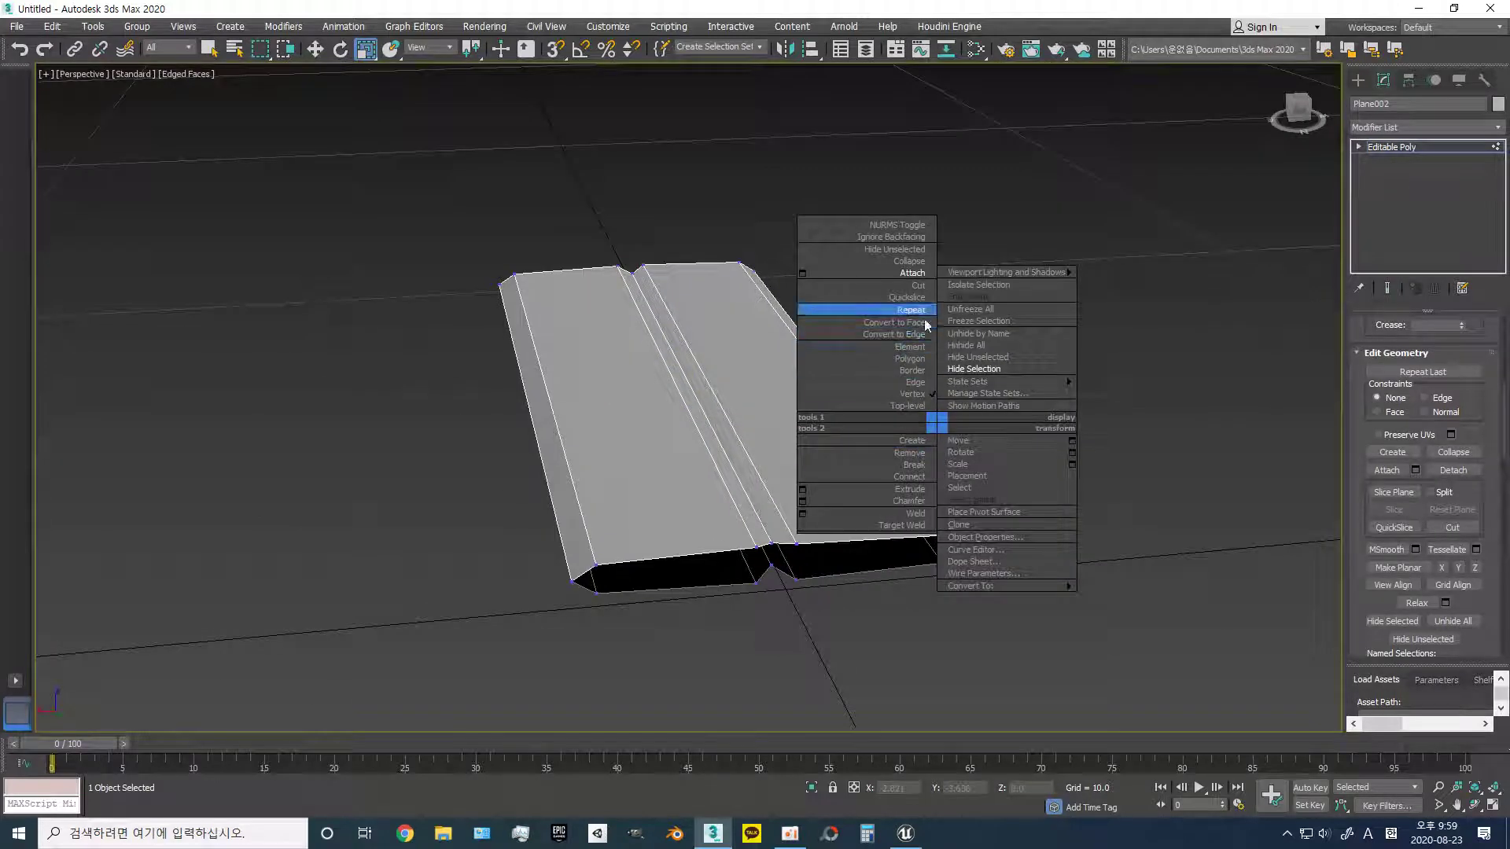
pyautogui.click(980, 346)
pyautogui.keyDown('alt'); pyautogui.moveTo(979, 348); pyautogui.dragTo(1110, 467, button='middle'); pyautogui.keyUp('alt')
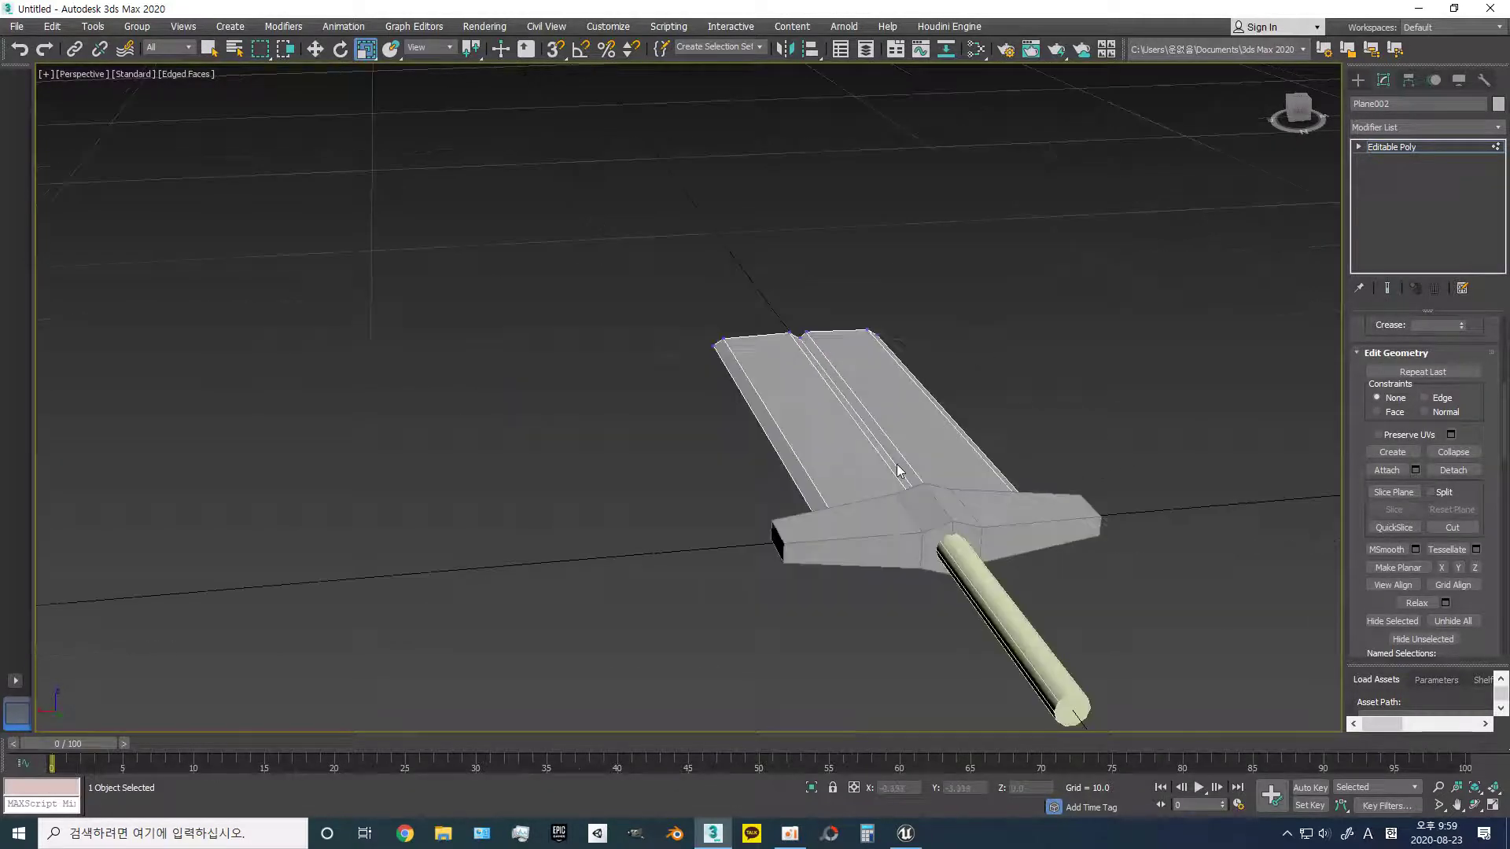
pyautogui.click(1356, 80)
pyautogui.press('w')
pyautogui.moveTo(1290, 327)
pyautogui.keyDown('alt'); pyautogui.mouseDown(button='middle')
pyautogui.moveTo(917, 445)
pyautogui.moveTo(1020, 448)
pyautogui.moveTo(967, 482)
pyautogui.mouseUp(button='middle'); pyautogui.keyUp('alt')
# - Collapse the blade to an editable poly and show its vertices
pyautogui.rightClick(816, 519)
pyautogui.moveTo(885, 682)
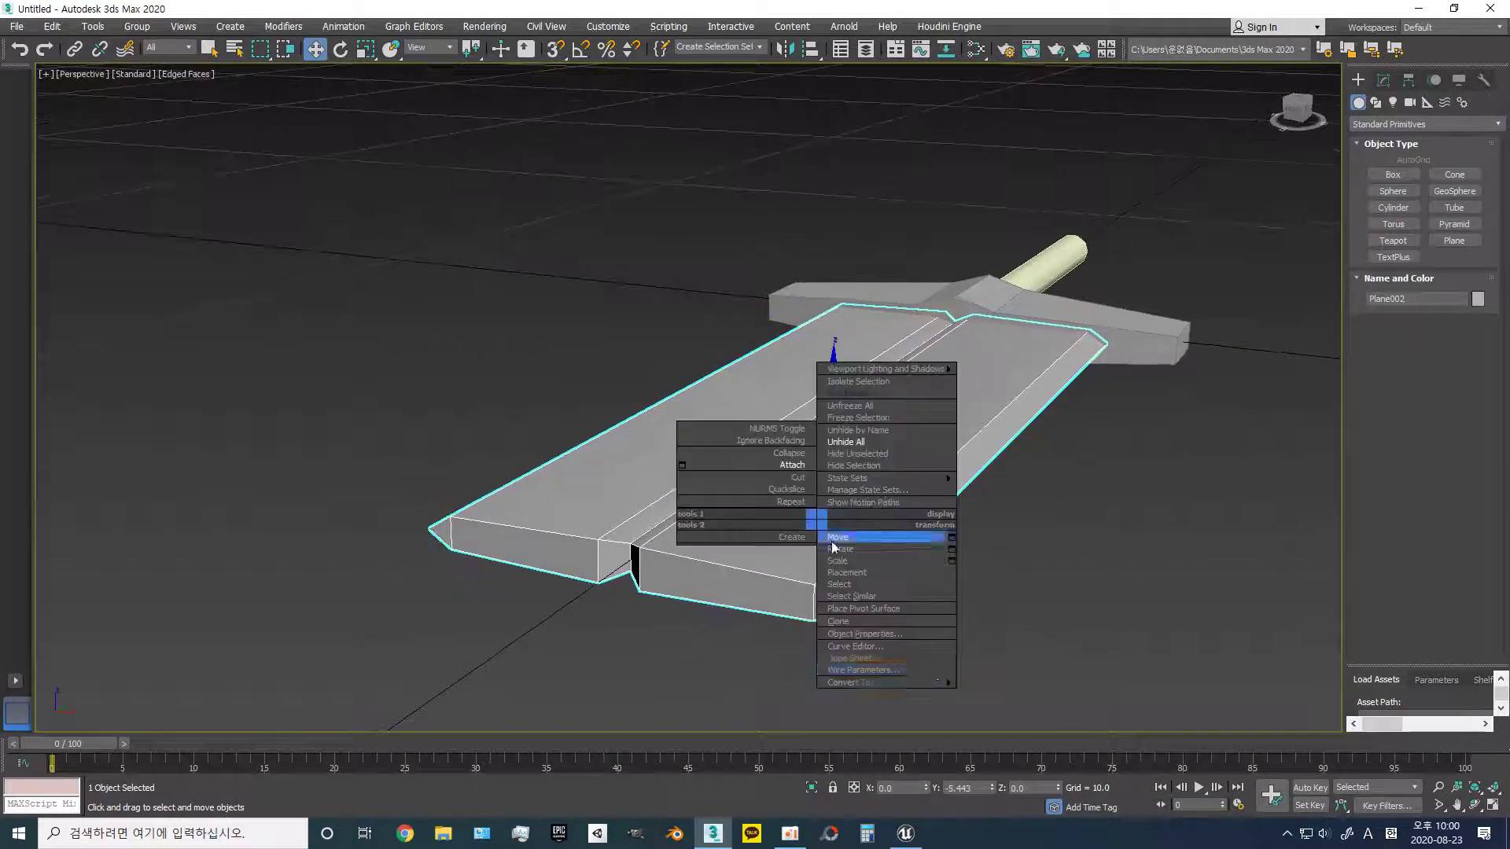
pyautogui.click(993, 697)
pyautogui.press('1')
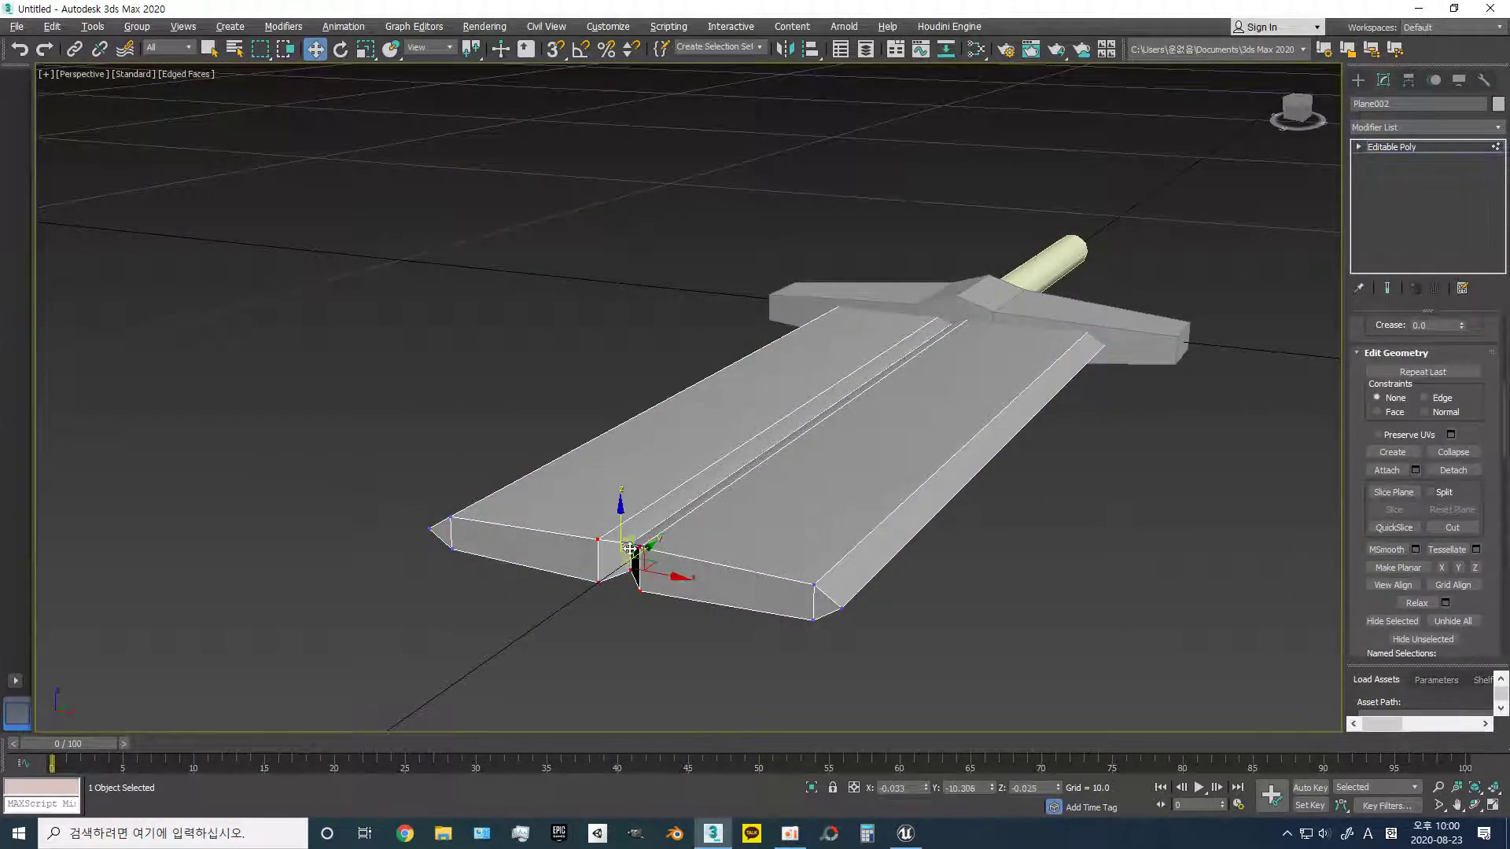
pyautogui.moveTo(1093, 484)
pyautogui.keyDown('alt'); pyautogui.mouseDown(button='middle')
pyautogui.moveTo(1024, 498)
pyautogui.moveTo(1065, 535)
pyautogui.mouseUp(button='middle'); pyautogui.keyUp('alt')
pyautogui.scroll(-3, 786, 469)
pyautogui.moveTo(786, 469); pyautogui.dragTo(806, 479, button='middle')
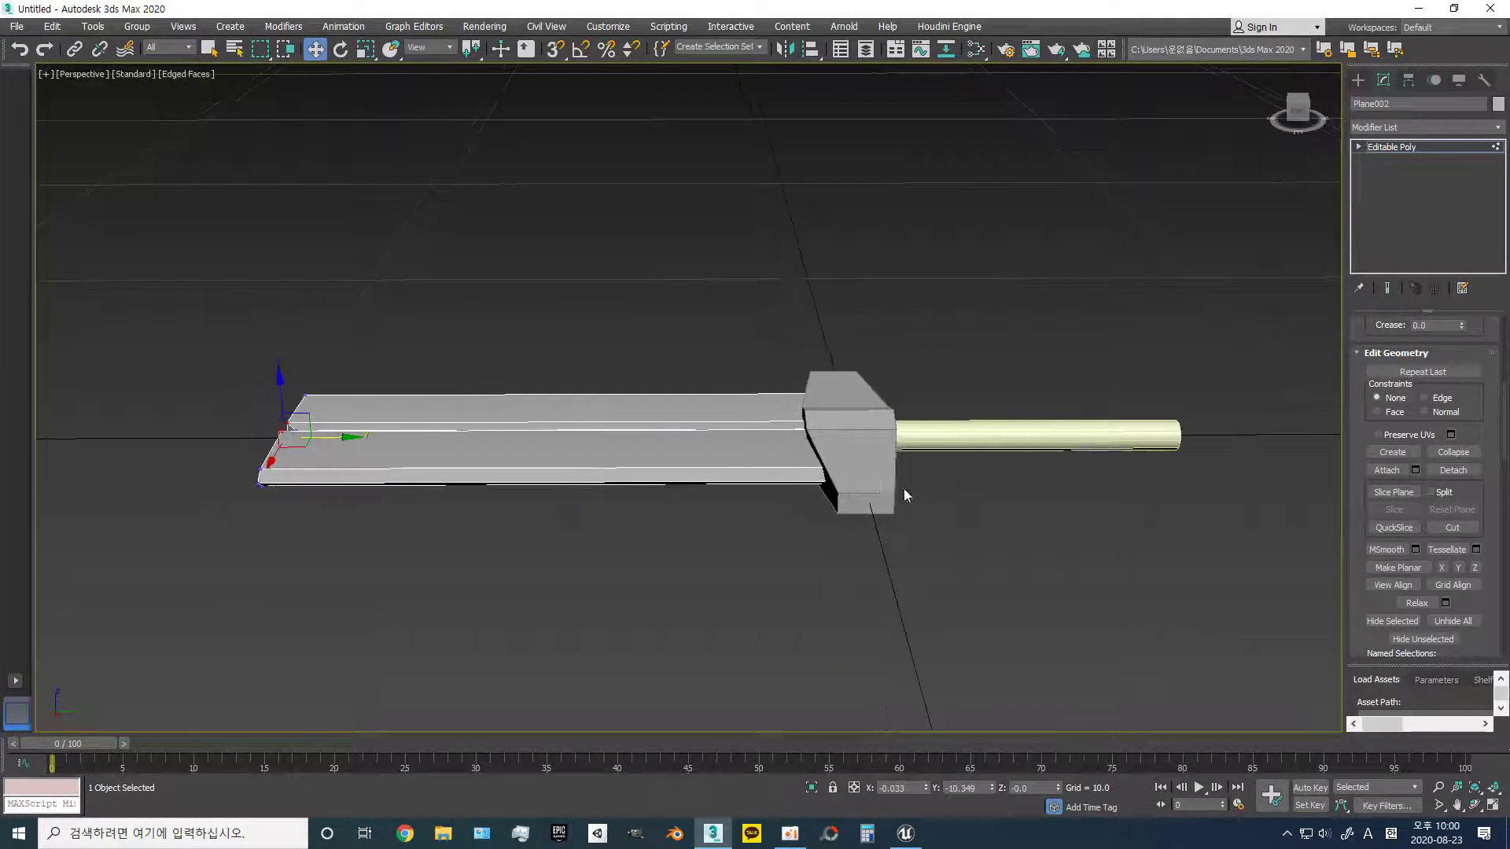
pyautogui.rightClick(898, 484)
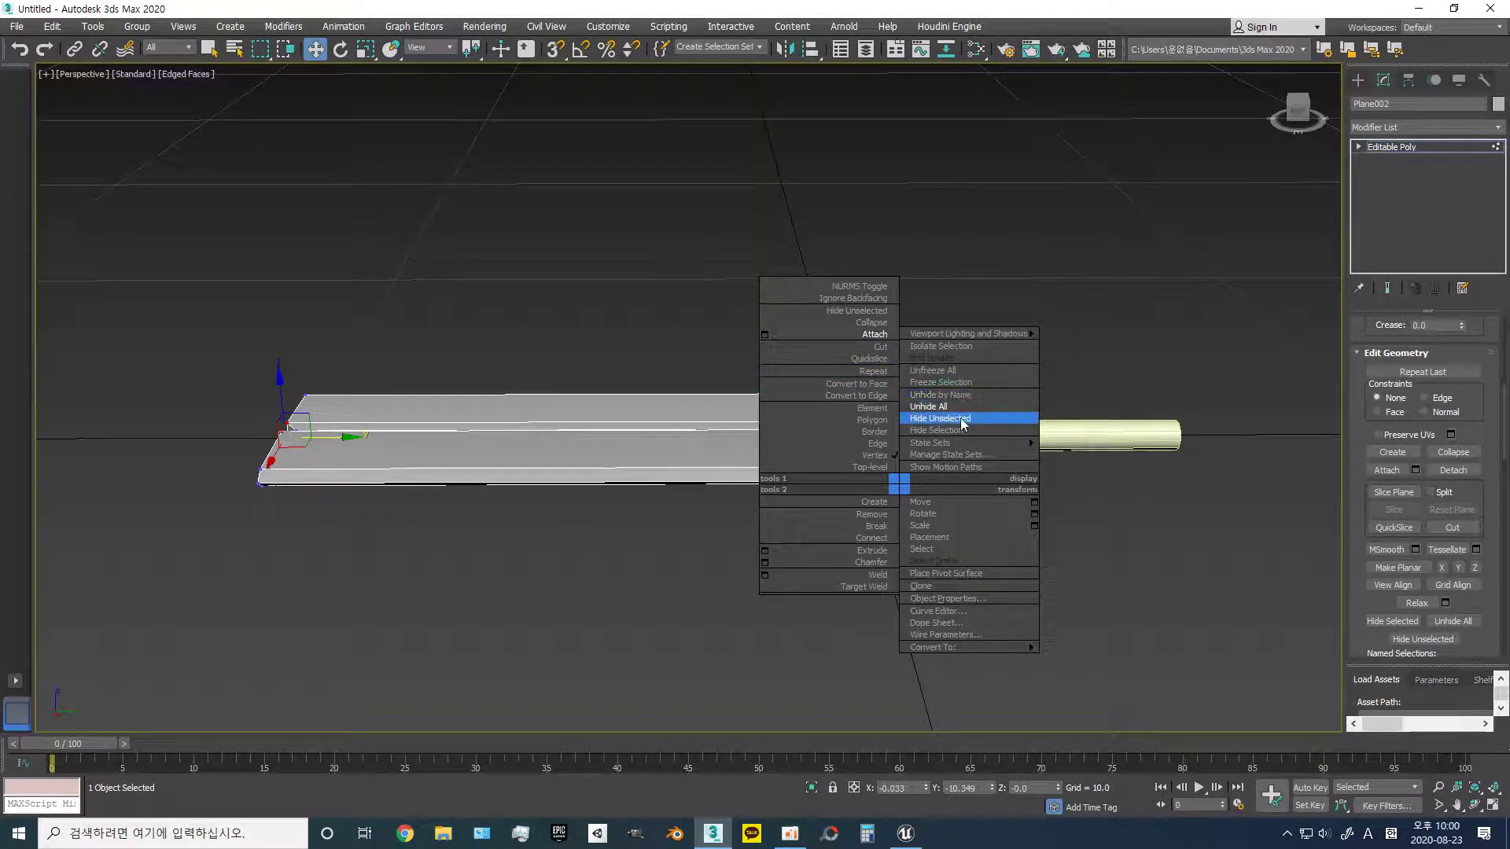
pyautogui.click(1155, 329)
# - Select the crossguard and handle, hide them, and reselect the blade
pyautogui.click(853, 441)
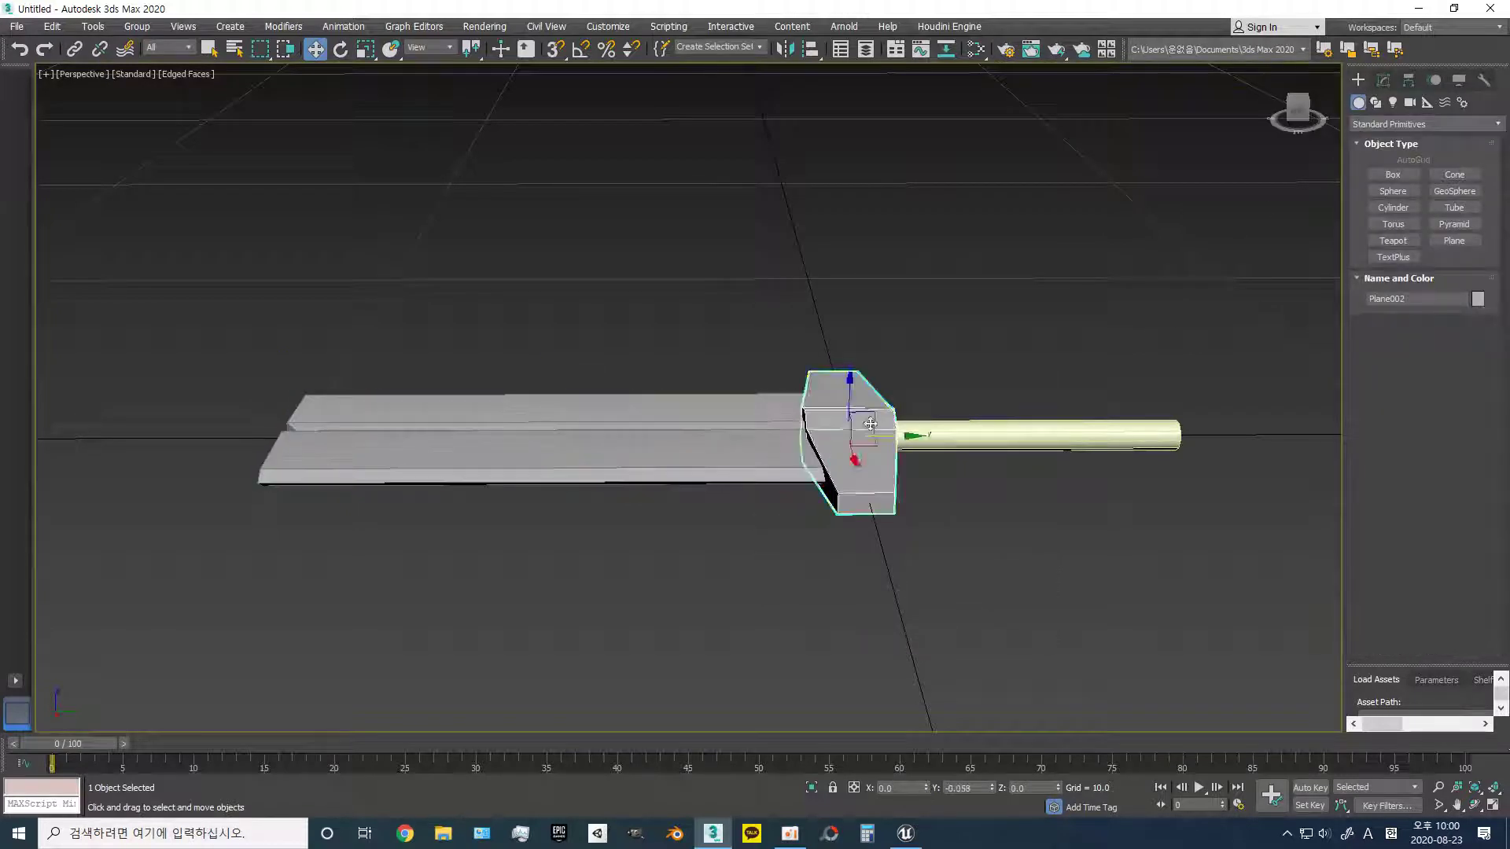
pyautogui.click(936, 432)
pyautogui.rightClick(936, 432)
pyautogui.click(1102, 369)
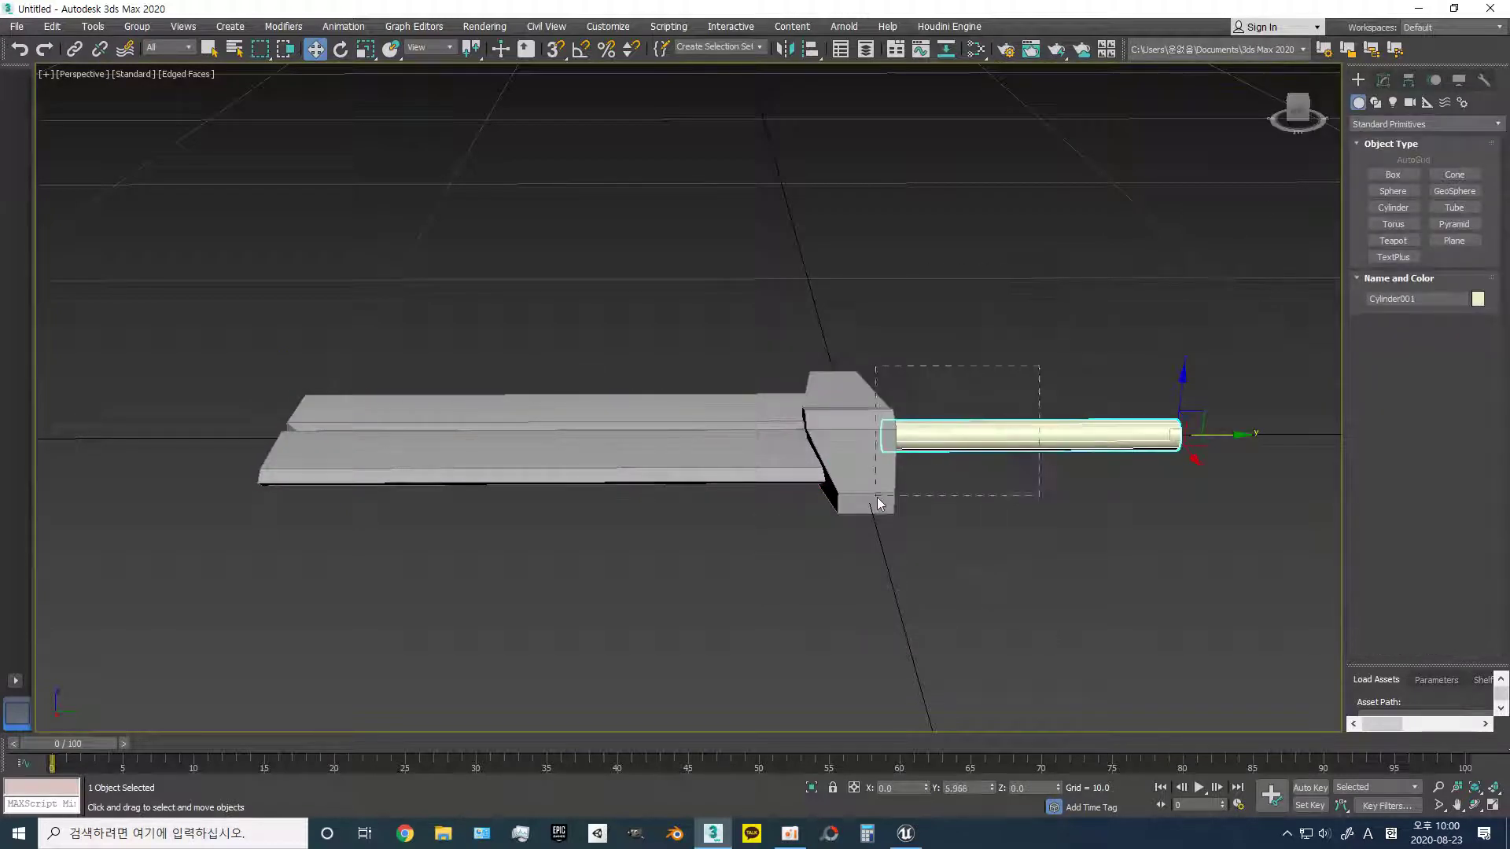
pyautogui.keyDown('ctrl'); pyautogui.click(875, 497); pyautogui.keyUp('ctrl')
pyautogui.rightClick(883, 495)
pyautogui.click(916, 432)
pyautogui.click(822, 464)
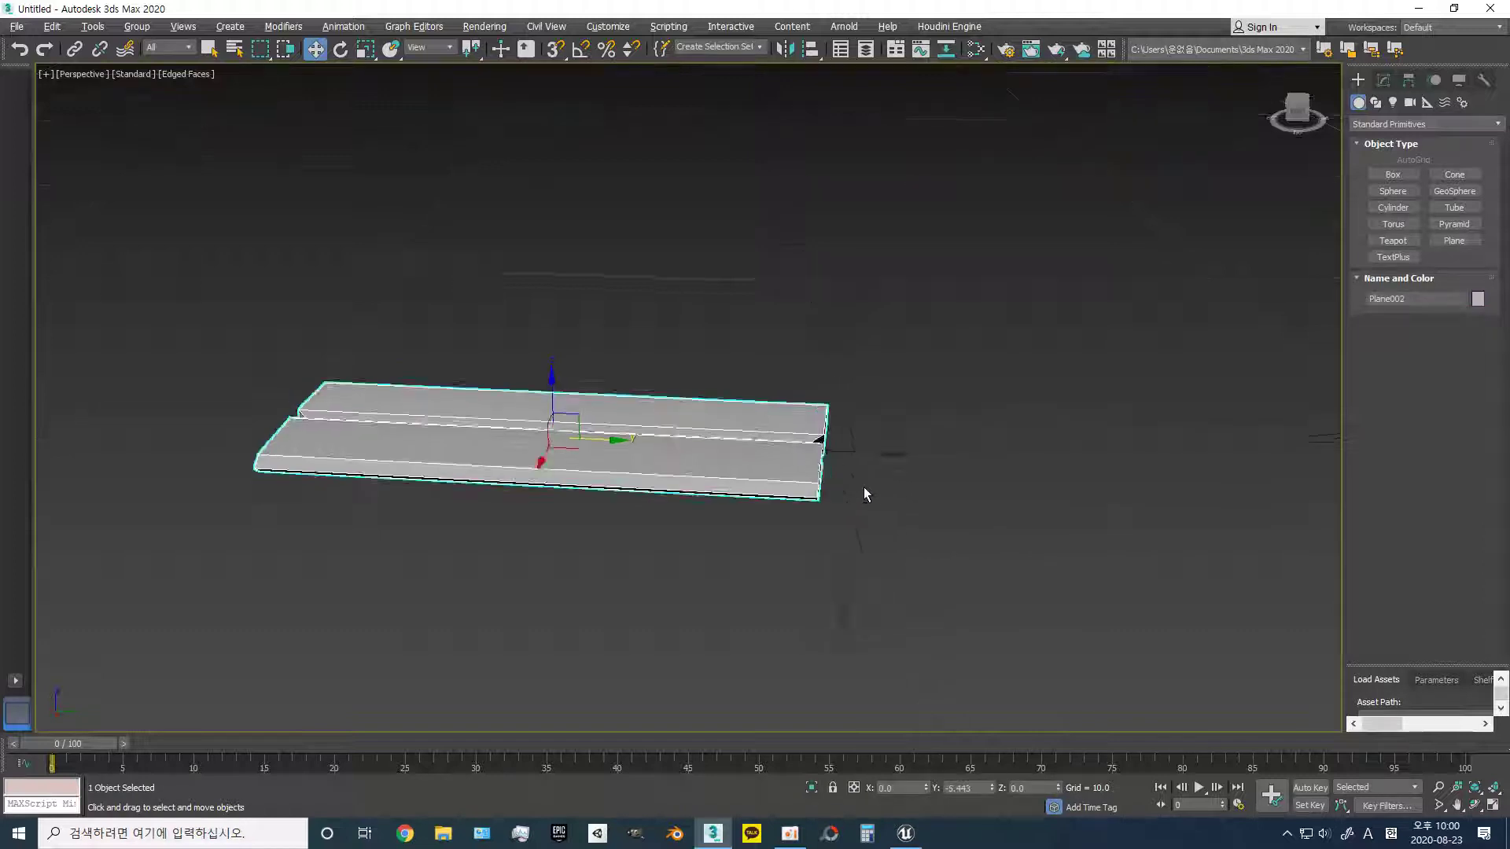
pyautogui.keyDown('alt'); pyautogui.moveTo(863, 487); pyautogui.dragTo(683, 486, button='middle'); pyautogui.keyUp('alt')
pyautogui.rightClick(683, 486)
# - Collapse the blade to an editable poly and nudge its centre vertices
pyautogui.click(860, 652)
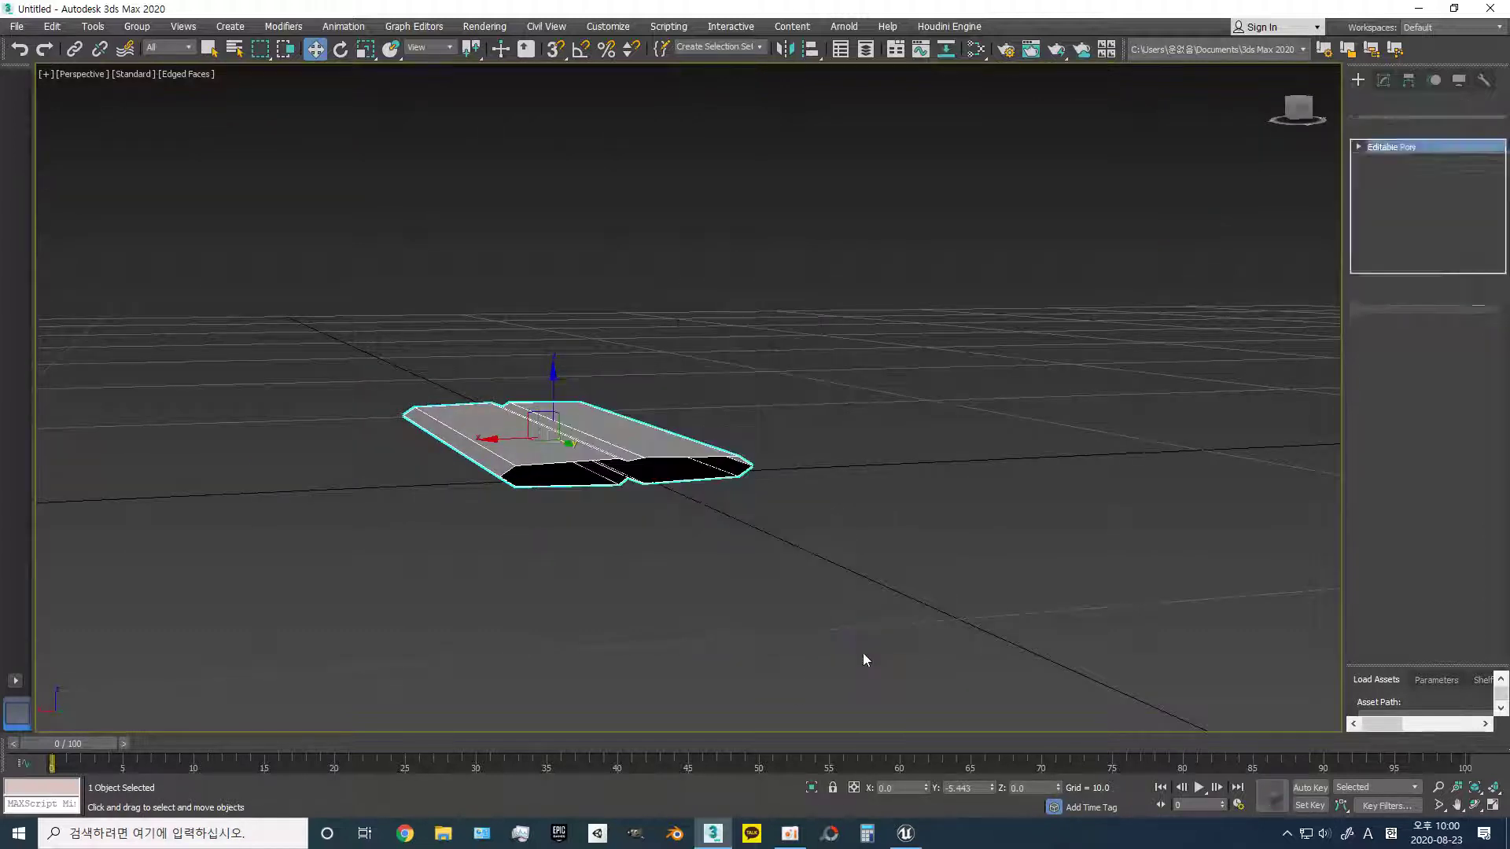
pyautogui.scroll(5, 564, 499)
pyautogui.moveTo(564, 498); pyautogui.dragTo(816, 556, button='middle')
pyautogui.scroll(-2, 805, 522)
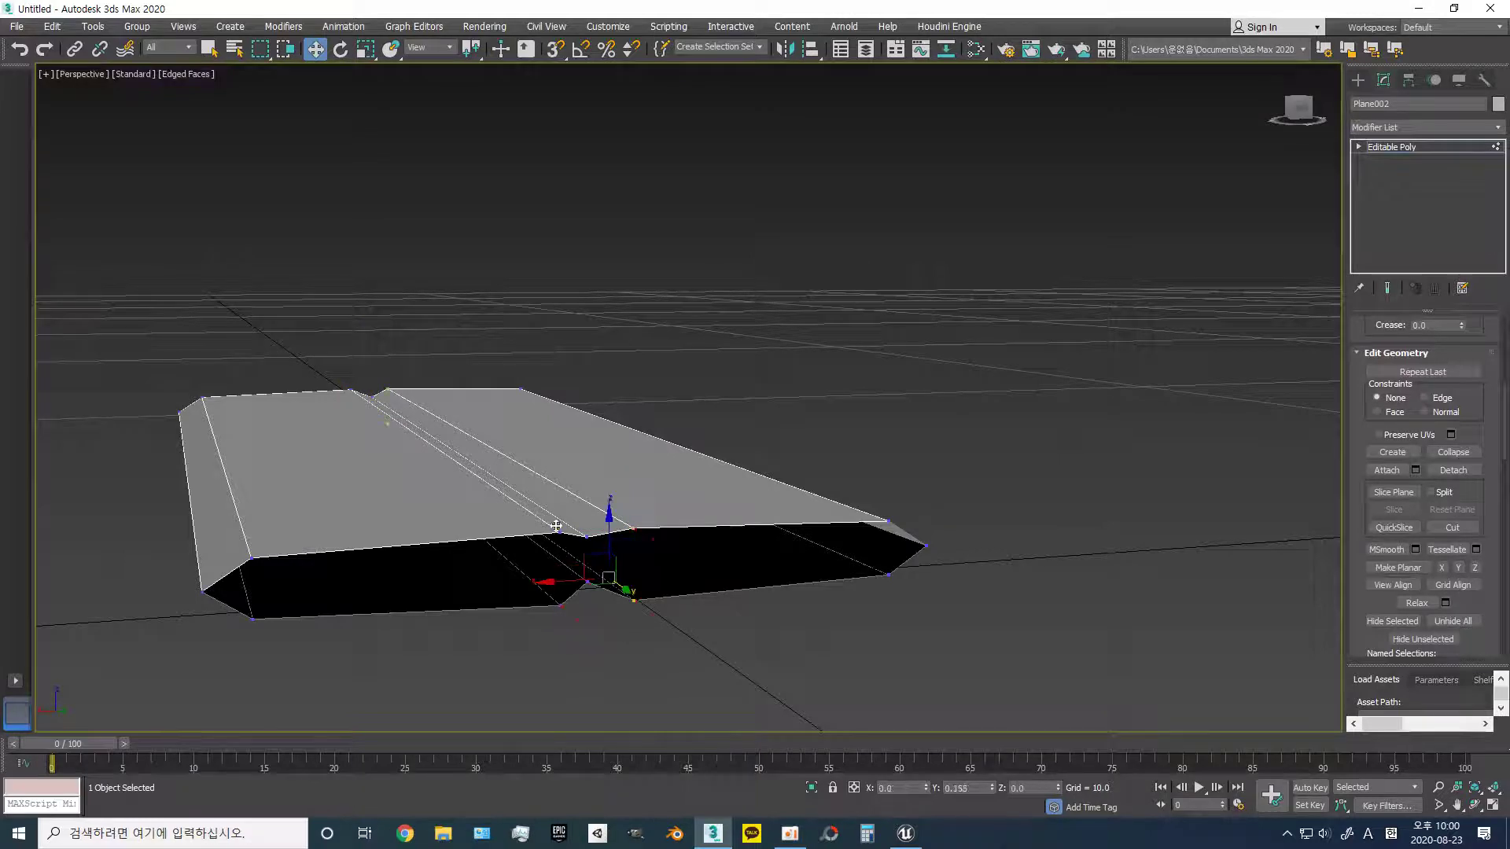
pyautogui.keyDown('shift'); pyautogui.moveTo(556, 525); pyautogui.dragTo(574, 537); pyautogui.keyUp('shift')
pyautogui.click(809, 428)
pyautogui.moveTo(674, 528)
pyautogui.keyDown('alt'); pyautogui.mouseDown(button='middle')
pyautogui.moveTo(649, 542)
pyautogui.moveTo(806, 513)
pyautogui.moveTo(960, 529)
pyautogui.moveTo(813, 530)
pyautogui.moveTo(1013, 443)
pyautogui.moveTo(893, 454)
pyautogui.moveTo(967, 438)
pyautogui.moveTo(909, 448)
pyautogui.moveTo(768, 505)
pyautogui.moveTo(812, 472)
pyautogui.mouseUp(button='middle'); pyautogui.keyUp('alt')
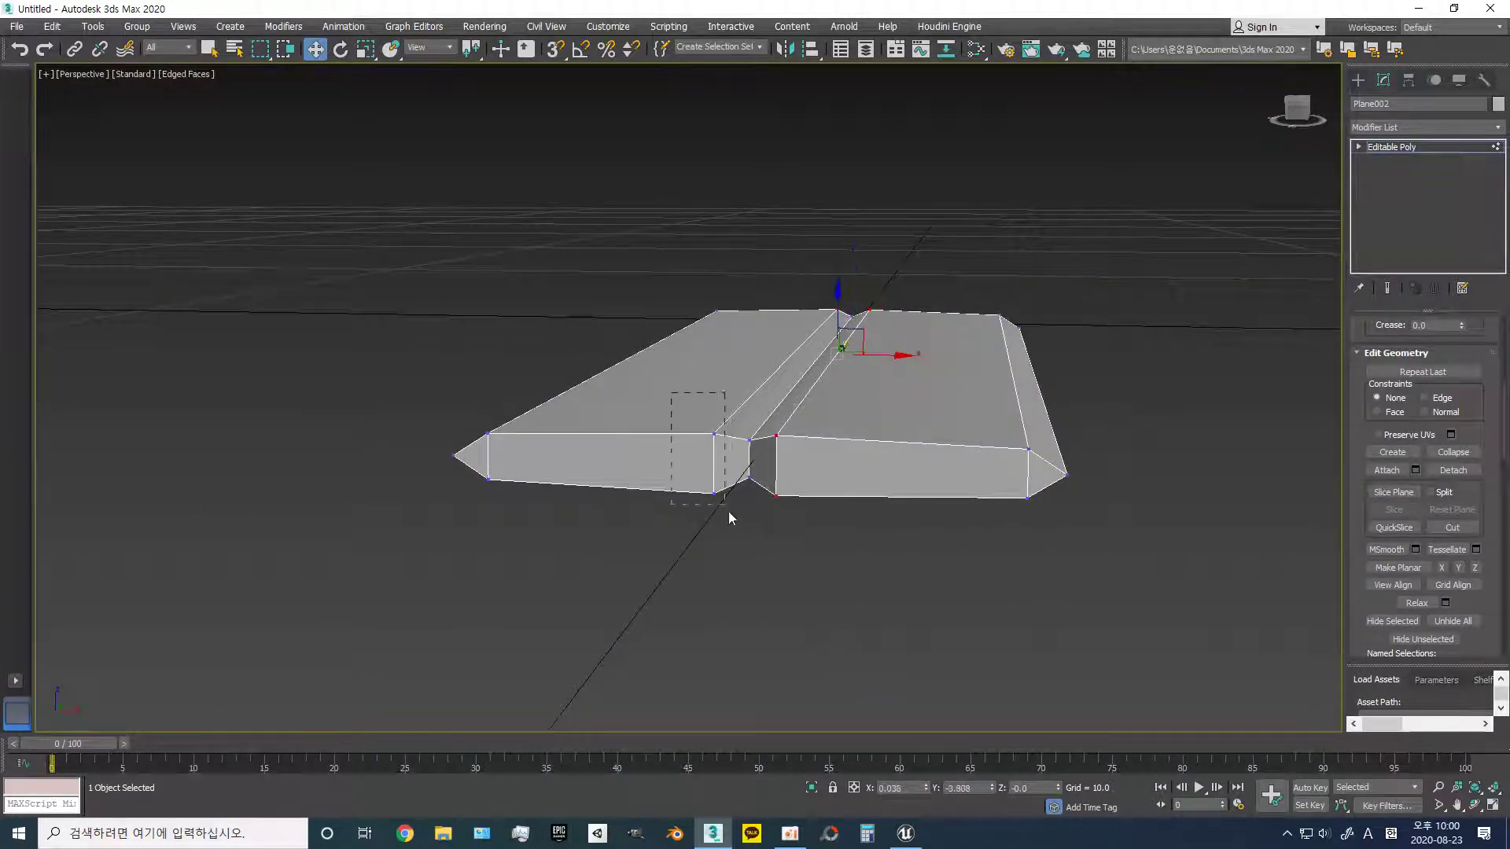
pyautogui.moveTo(790, 537)
pyautogui.keyDown('alt'); pyautogui.mouseDown(button='middle')
pyautogui.moveTo(839, 498)
pyautogui.moveTo(674, 448)
pyautogui.mouseUp(button='middle'); pyautogui.keyUp('alt')
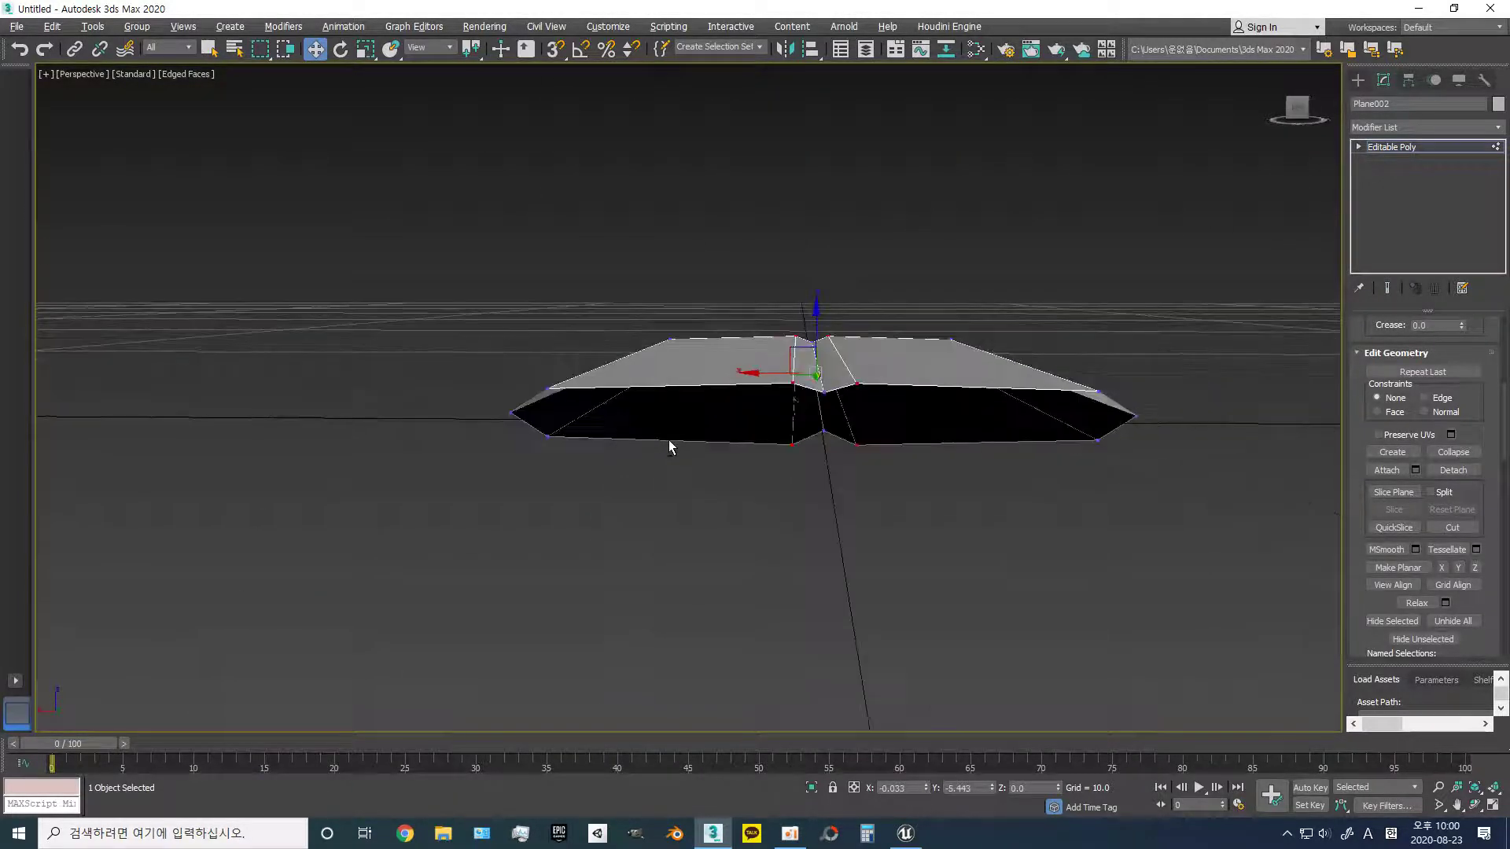
# - Scale the centre vertices along Z to 133%, then down to 80%
pyautogui.press('r')
pyautogui.moveTo(817, 323); pyautogui.dragTo(817, 292)
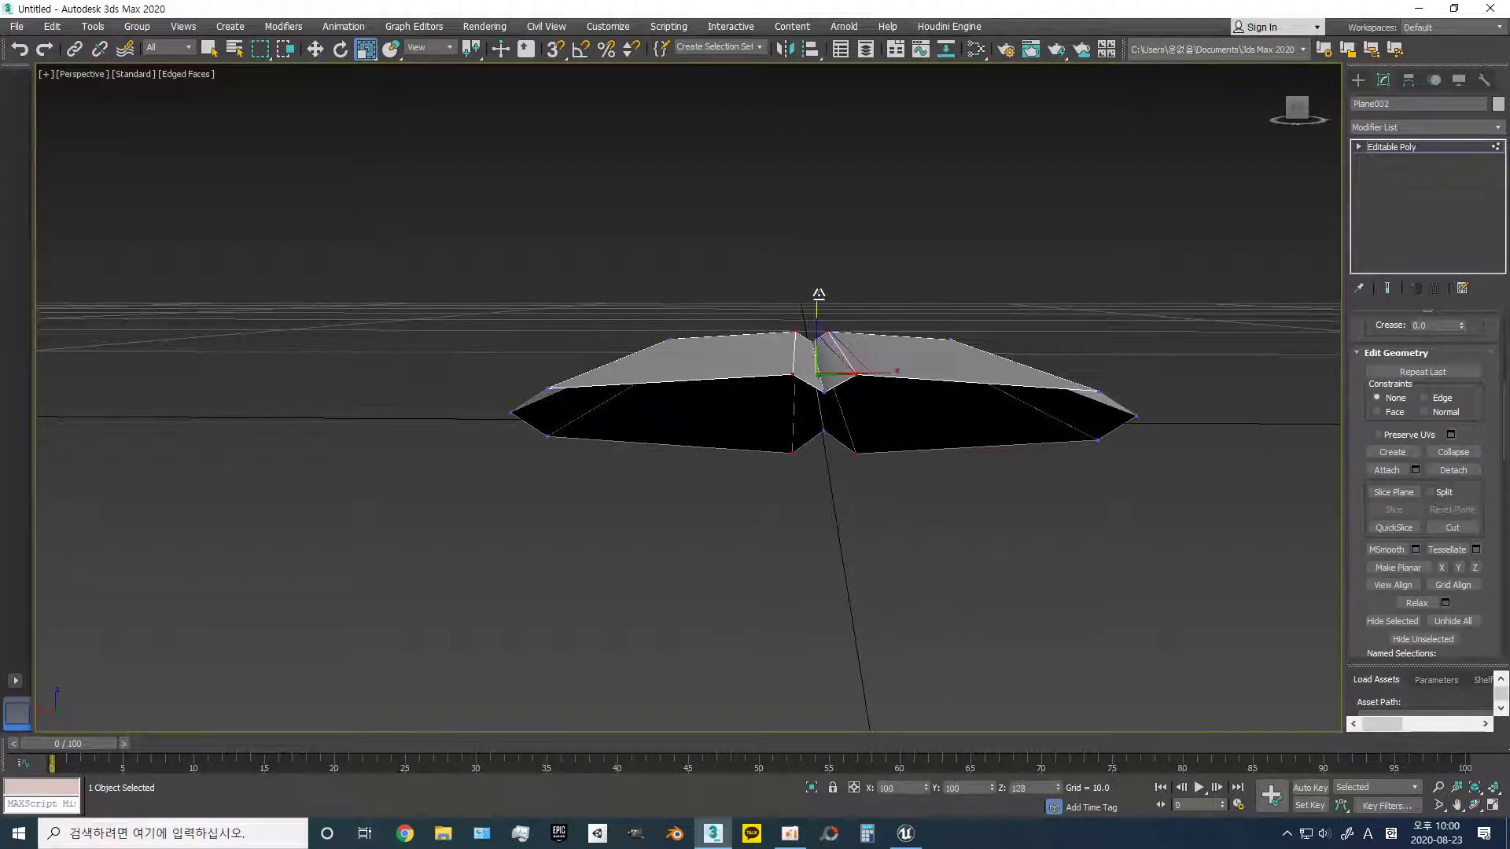
pyautogui.press('w')
pyautogui.keyDown('alt'); pyautogui.moveTo(855, 451); pyautogui.dragTo(897, 512, button='middle'); pyautogui.keyUp('alt')
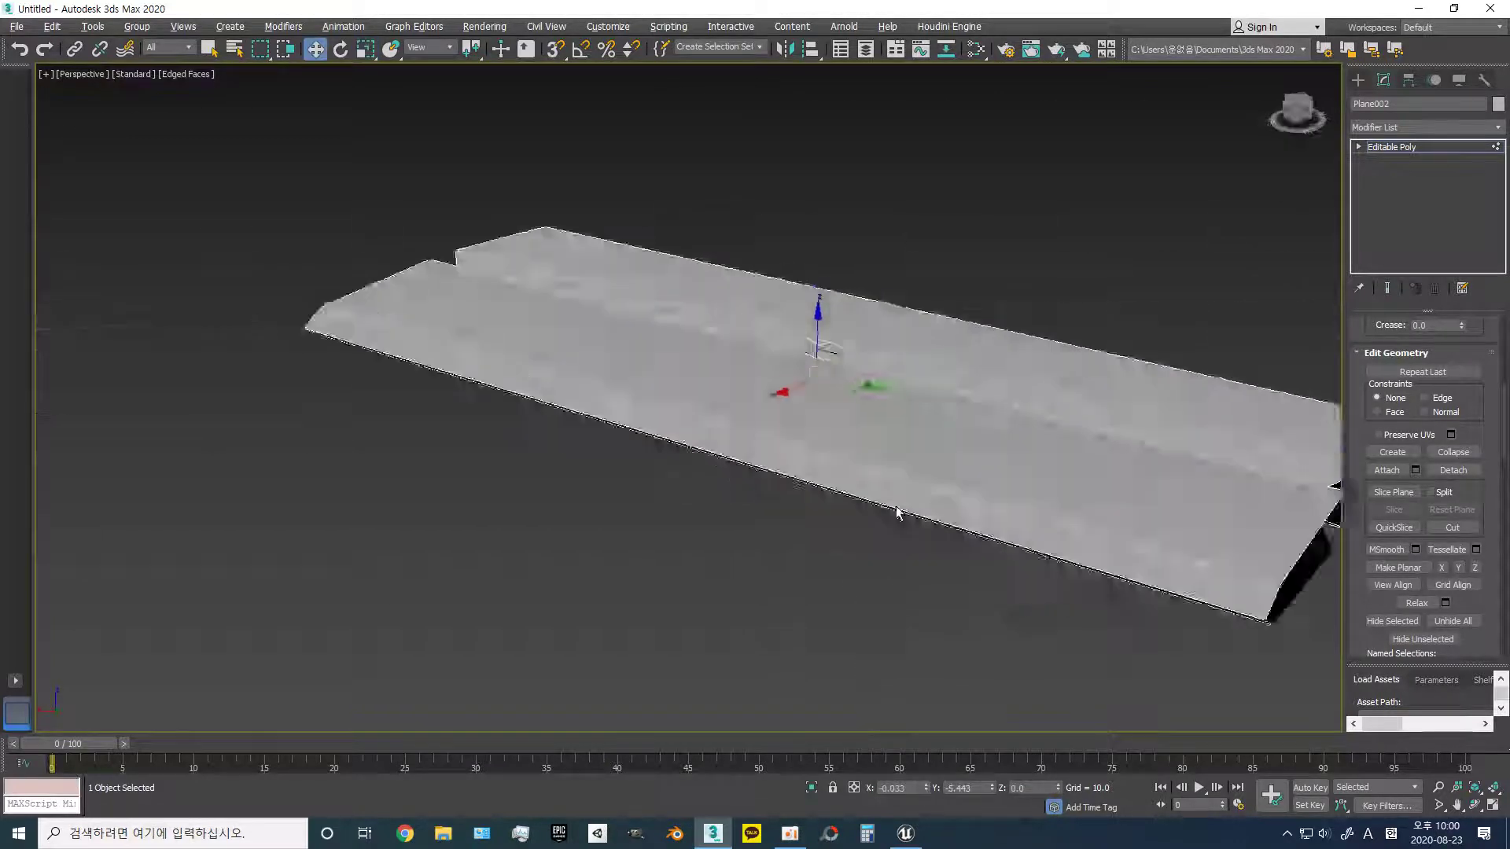
pyautogui.scroll(-4, 896, 512)
pyautogui.moveTo(993, 516)
pyautogui.keyDown('alt'); pyautogui.mouseDown(button='middle')
pyautogui.moveTo(1085, 492)
pyautogui.moveTo(940, 429)
pyautogui.mouseUp(button='middle'); pyautogui.keyUp('alt')
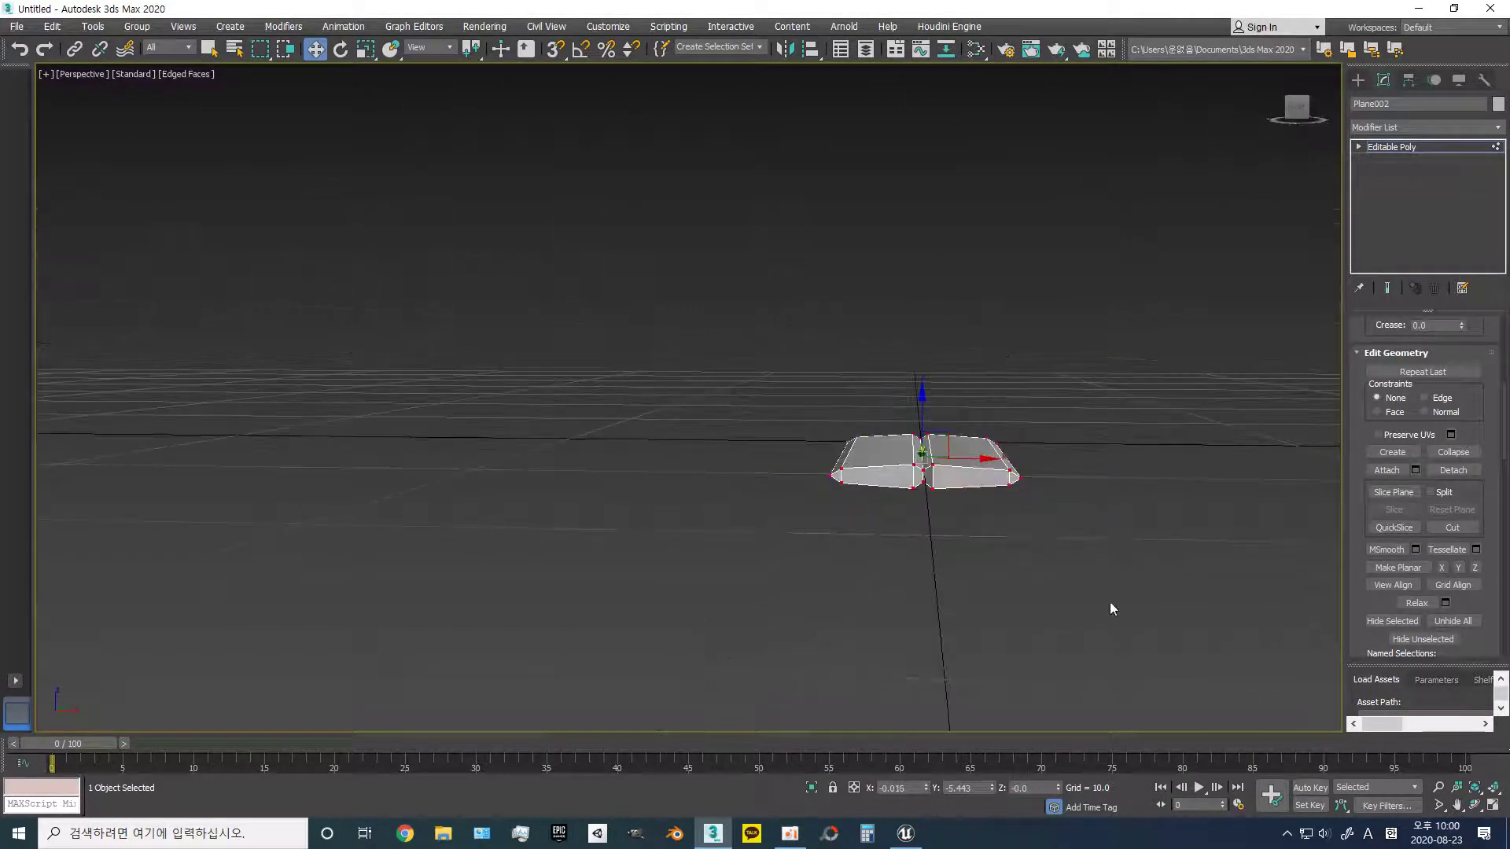
pyautogui.press('r')
pyautogui.moveTo(921, 392); pyautogui.dragTo(923, 405)
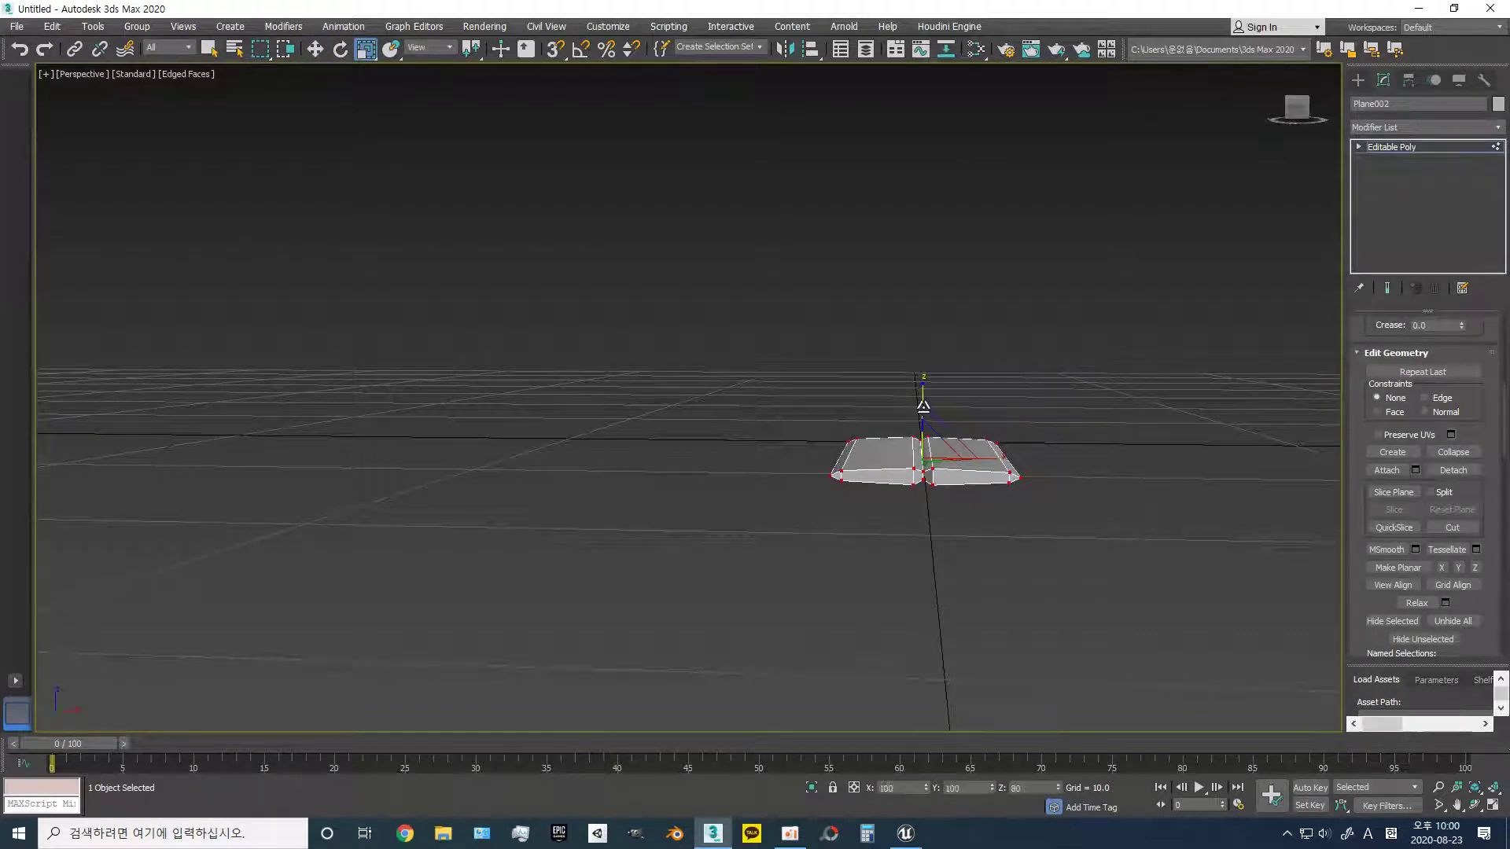
pyautogui.moveTo(997, 520)
pyautogui.keyDown('alt'); pyautogui.mouseDown(button='middle')
pyautogui.moveTo(970, 512)
pyautogui.moveTo(972, 535)
pyautogui.moveTo(842, 568)
pyautogui.moveTo(865, 593)
pyautogui.moveTo(718, 540)
pyautogui.moveTo(1043, 517)
pyautogui.mouseUp(button='middle'); pyautogui.keyUp('alt')
# - Unhide the crossguard and handle and view all three sword parts
pyautogui.rightClick(1042, 517)
pyautogui.click(1111, 439)
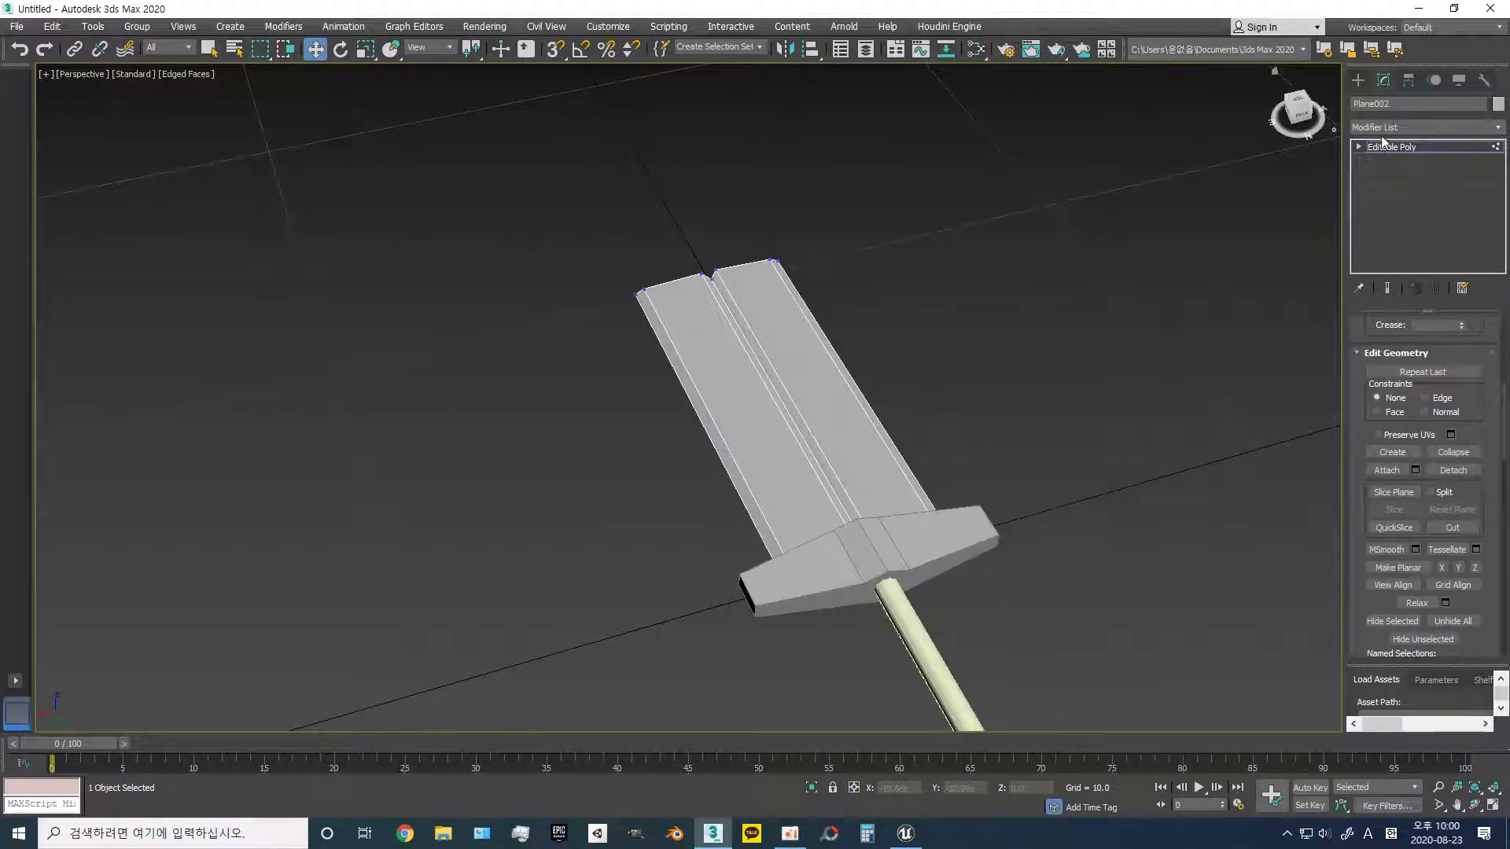
pyautogui.click(1358, 79)
pyautogui.hotkey('ctrl', 'a')
pyautogui.moveTo(787, 598)
pyautogui.keyDown('alt'); pyautogui.mouseDown(button='middle')
pyautogui.moveTo(761, 623)
pyautogui.moveTo(1001, 563)
pyautogui.mouseUp(button='middle'); pyautogui.keyUp('alt')
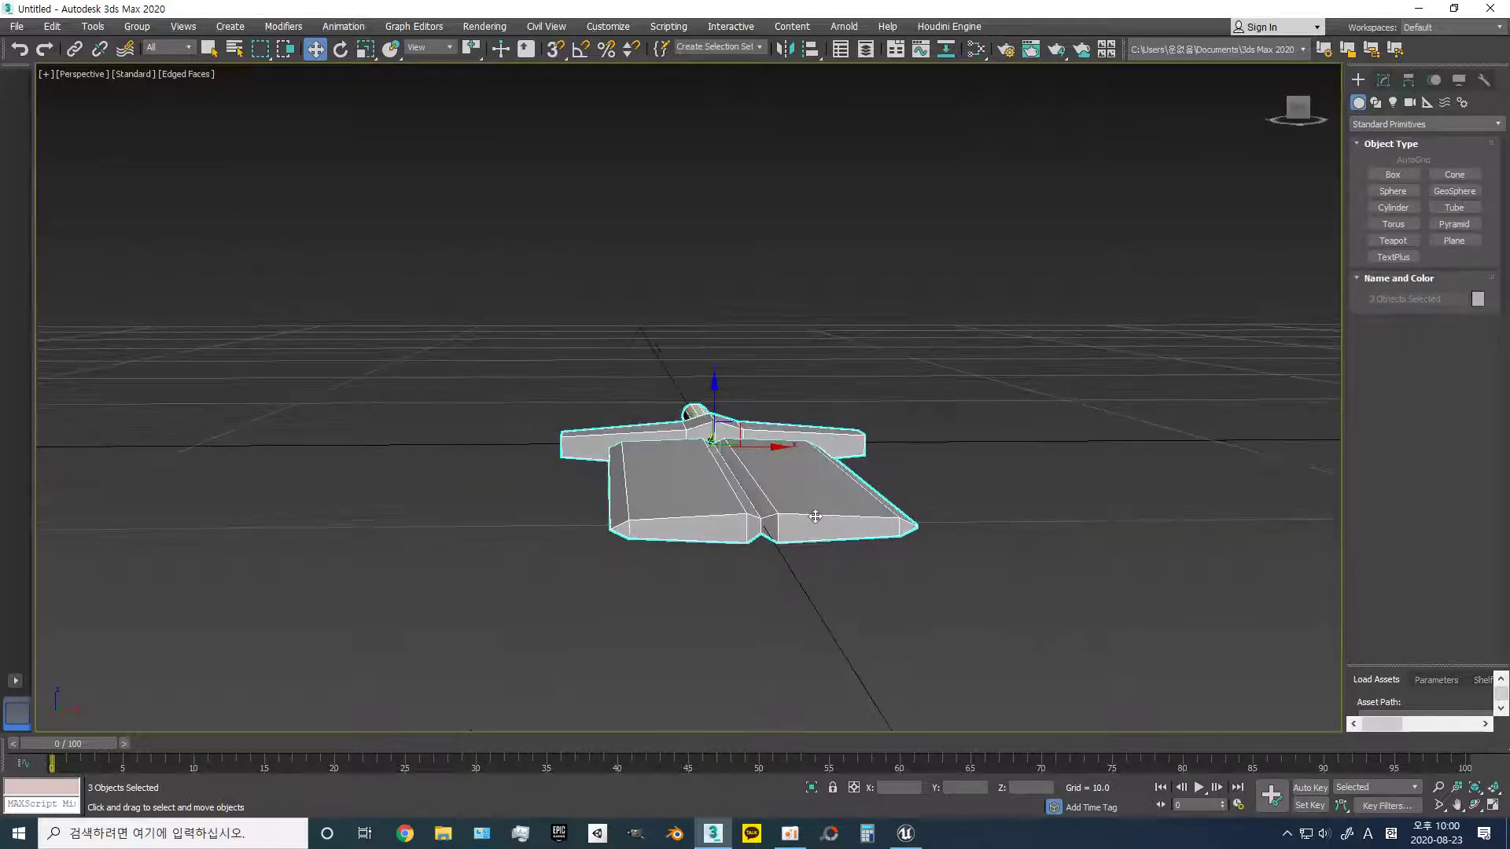
pyautogui.moveTo(815, 516)
pyautogui.keyDown('alt'); pyautogui.mouseDown(button='middle')
pyautogui.moveTo(832, 580)
pyautogui.moveTo(871, 579)
pyautogui.moveTo(753, 572)
pyautogui.moveTo(857, 560)
pyautogui.mouseUp(button='middle'); pyautogui.keyUp('alt')
# - Select the handle cylinder Cylinder001 and open its Object Color dialog
pyautogui.click(872, 578)
pyautogui.click(858, 560)
pyautogui.rightClick(789, 537)
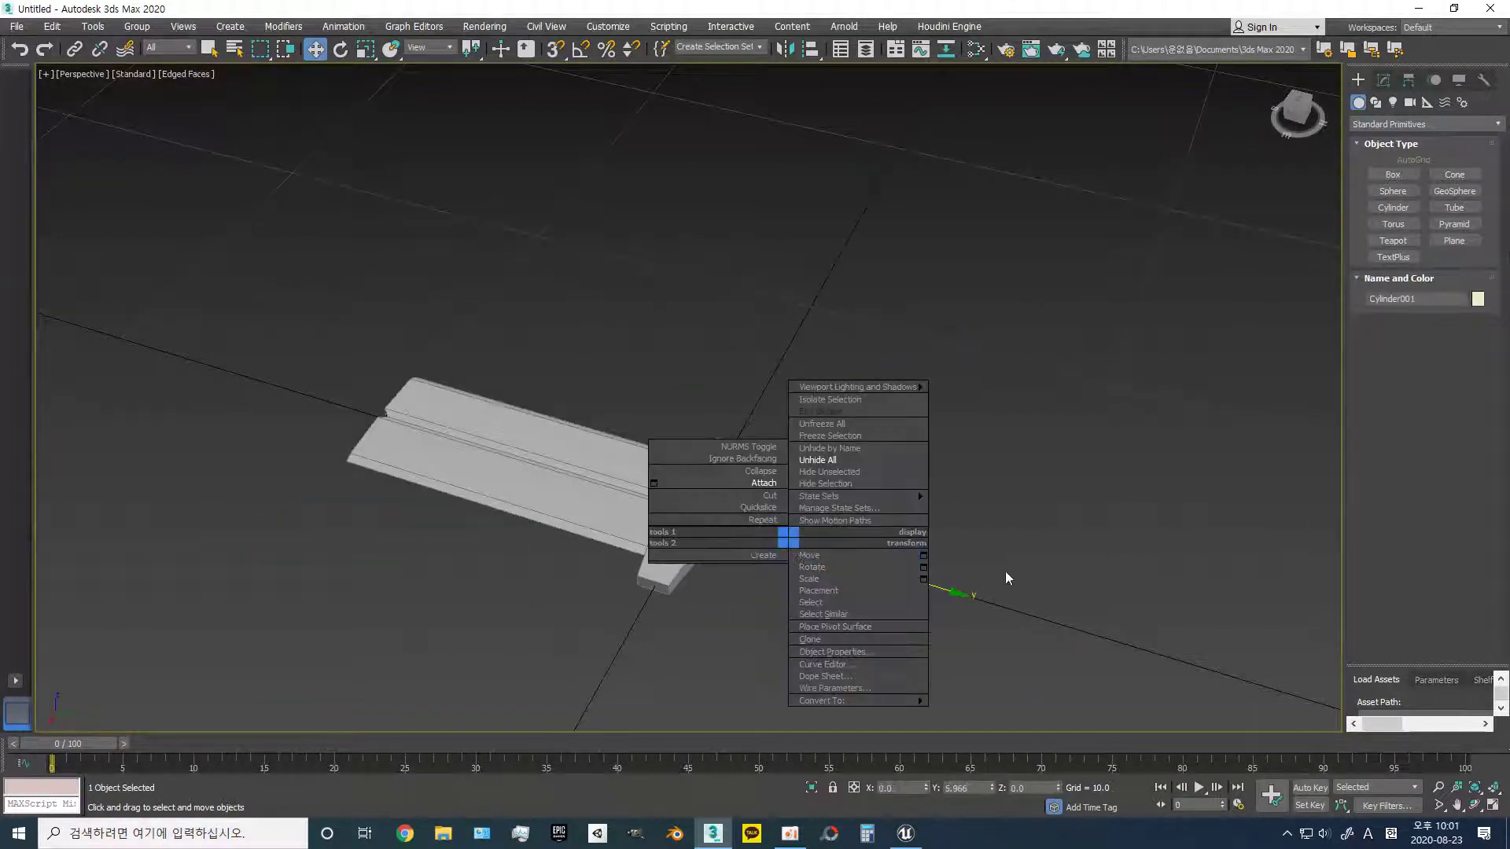
pyautogui.click(1478, 300)
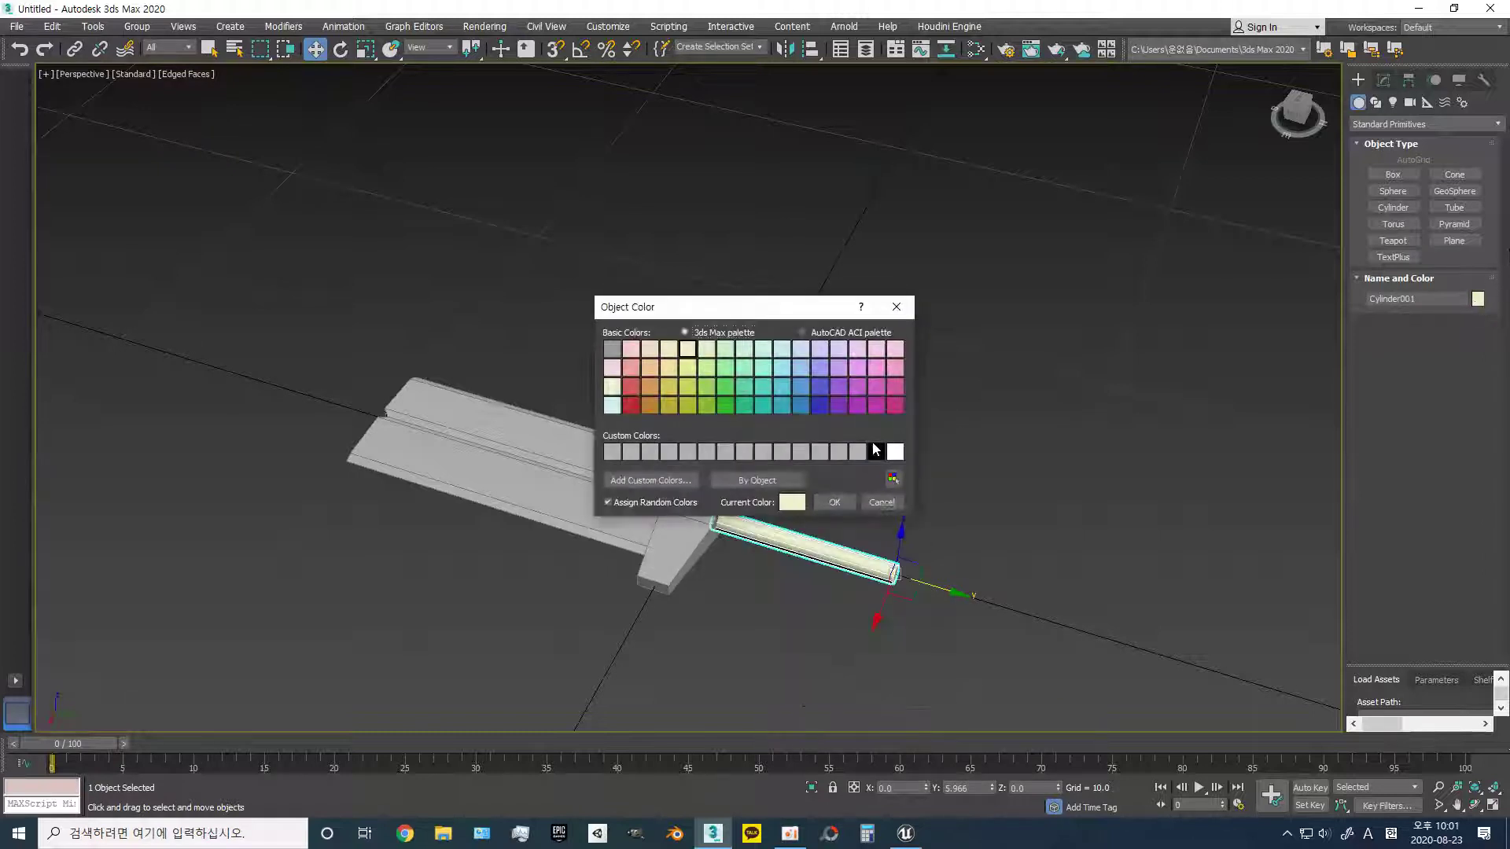
# - Confirm grey as the handle's colour and frame all three sword parts
pyautogui.click(840, 504)
pyautogui.keyDown('alt'); pyautogui.moveTo(840, 504); pyautogui.dragTo(981, 294, button='middle'); pyautogui.keyUp('alt')
pyautogui.hotkey('ctrl', 'a')
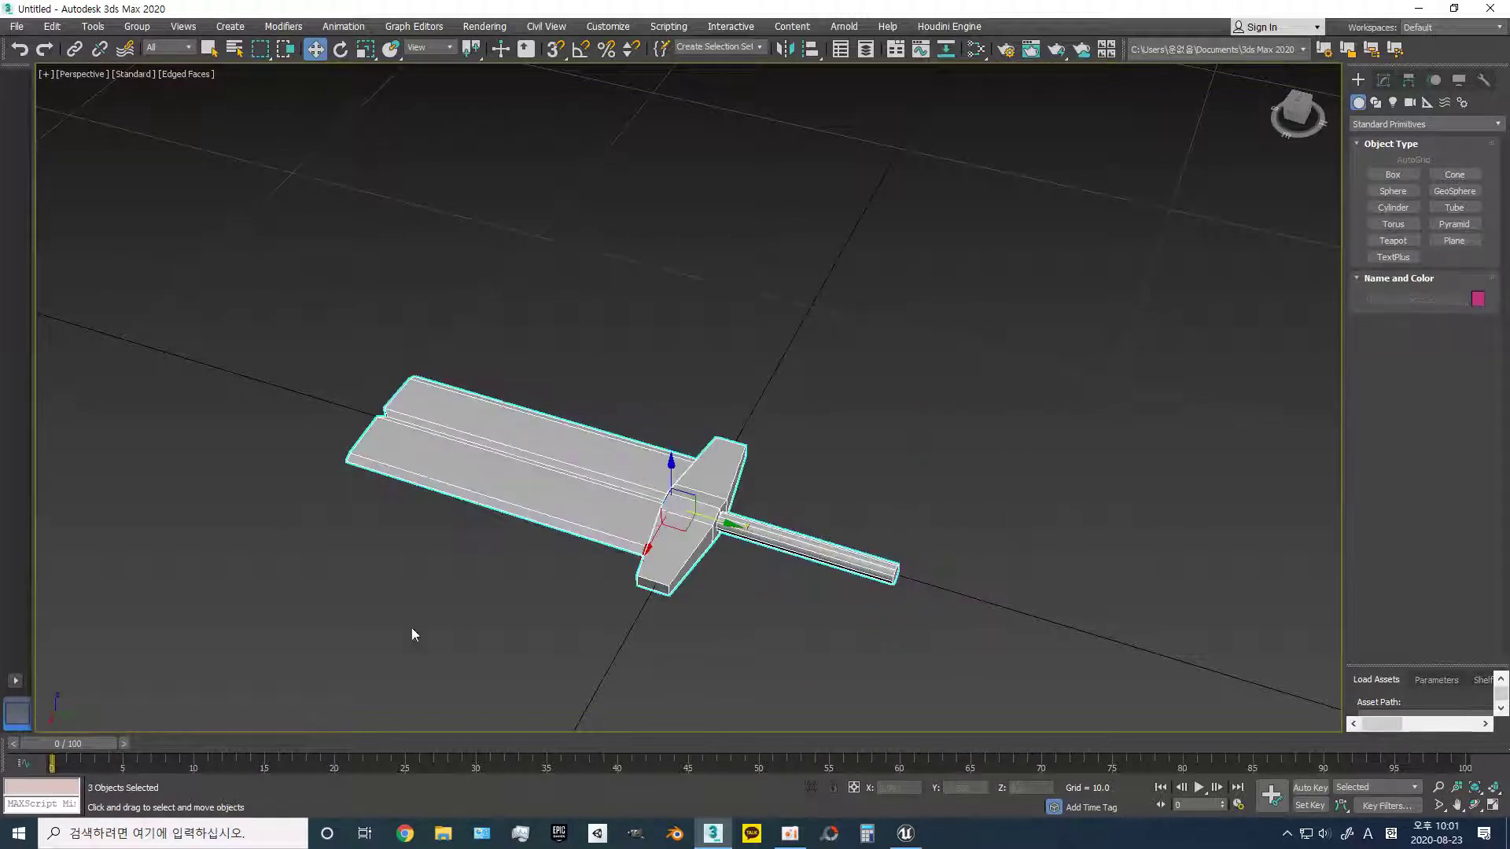
pyautogui.press('z')
pyautogui.moveTo(922, 491)
pyautogui.keyDown('alt'); pyautogui.mouseDown(button='middle')
pyautogui.moveTo(930, 566)
pyautogui.moveTo(982, 520)
pyautogui.mouseUp(button='middle'); pyautogui.keyUp('alt')
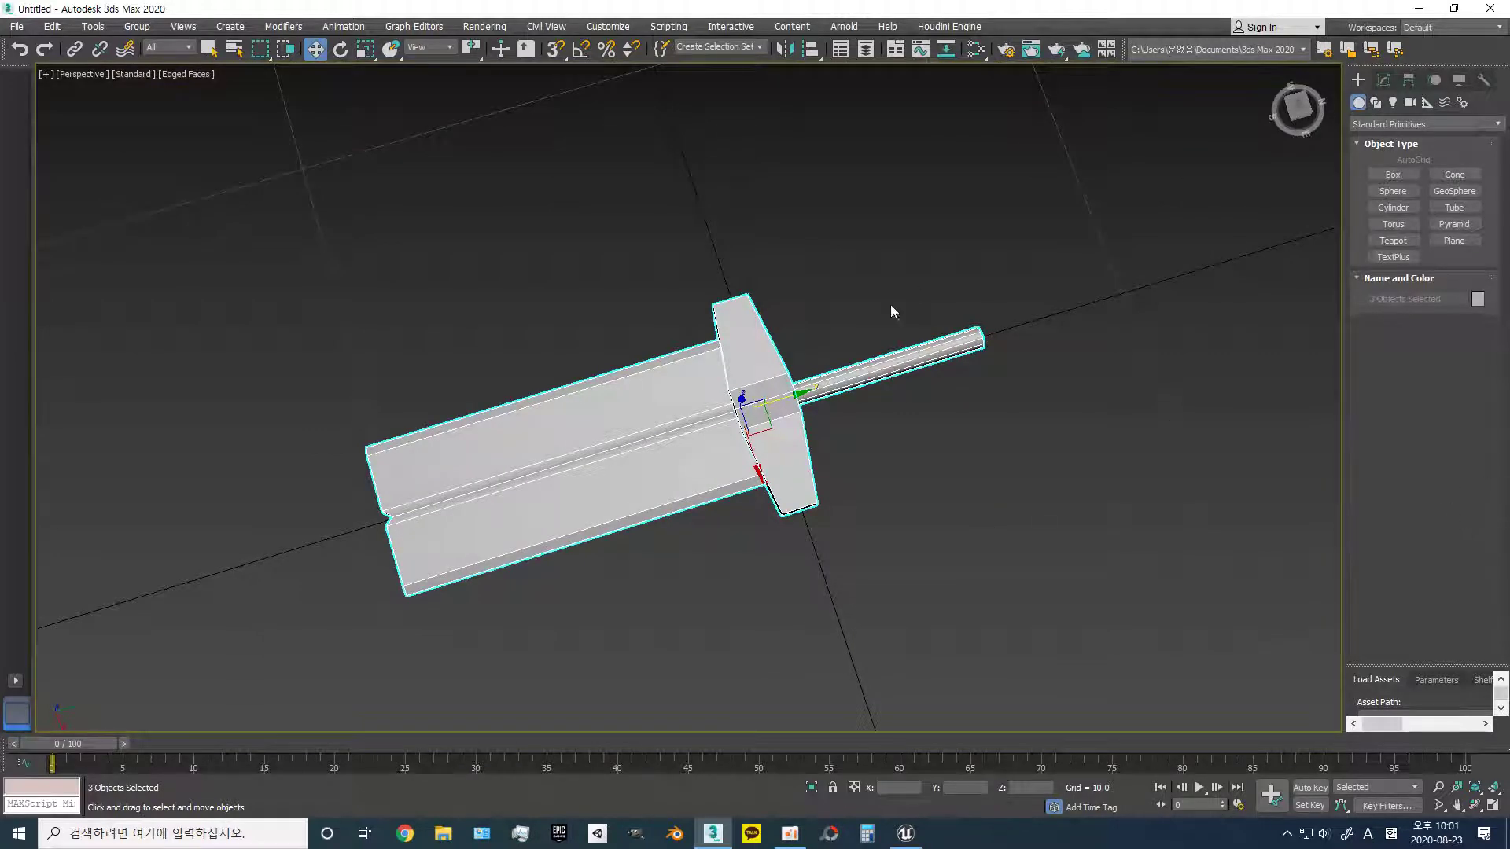
pyautogui.moveTo(812, 267)
pyautogui.keyDown('alt'); pyautogui.mouseDown(button='middle')
pyautogui.moveTo(956, 525)
pyautogui.moveTo(869, 462)
pyautogui.moveTo(914, 503)
pyautogui.mouseUp(button='middle'); pyautogui.keyUp('alt')
# - Attach the crossguard and cylindrical handle to the blade
pyautogui.click(584, 442)
pyautogui.rightClick(583, 441)
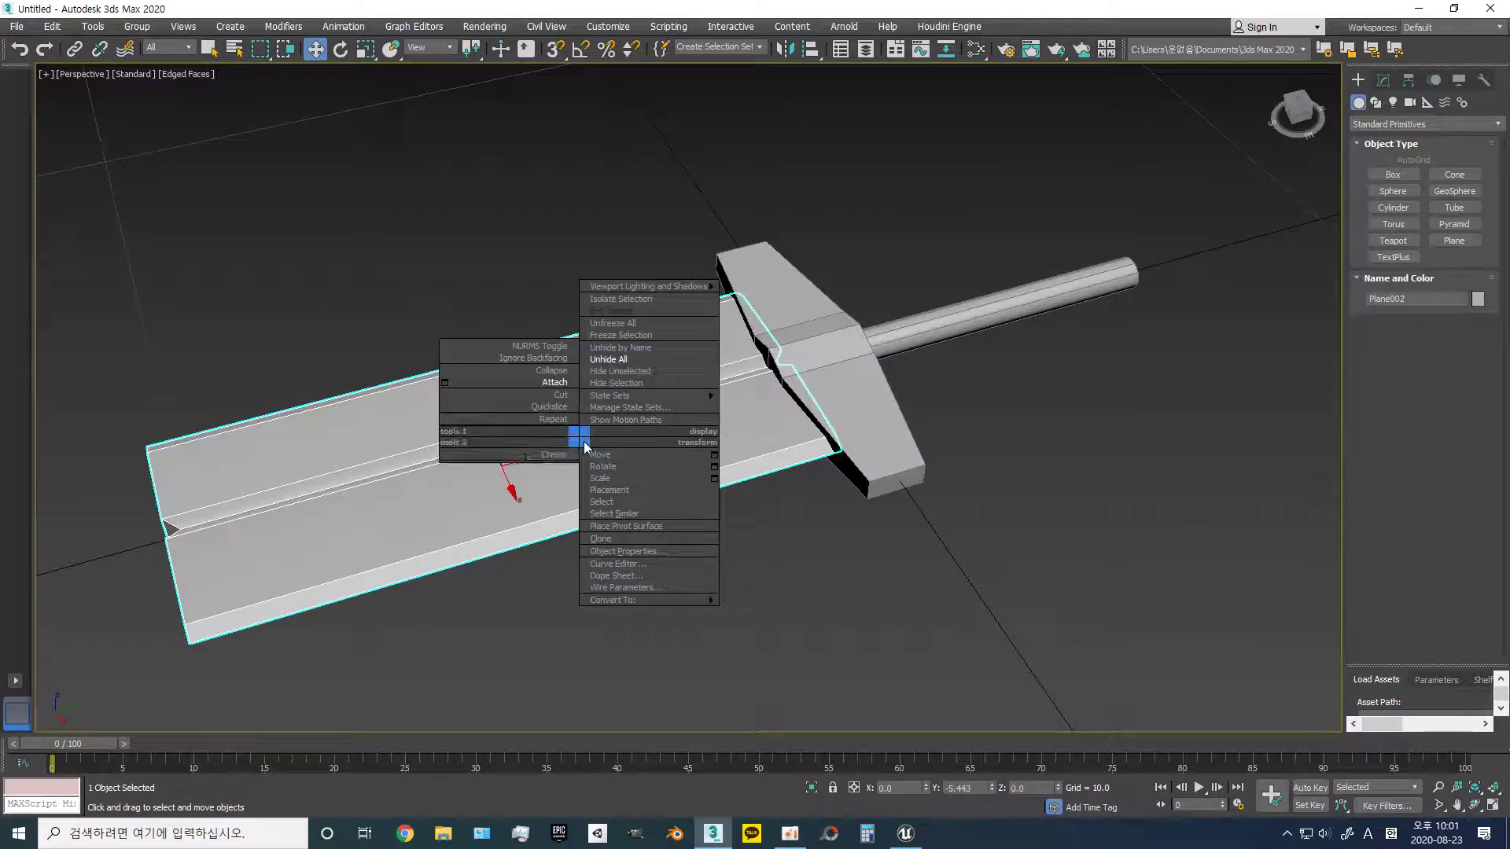
pyautogui.click(546, 383)
pyautogui.click(817, 377)
pyautogui.click(998, 303)
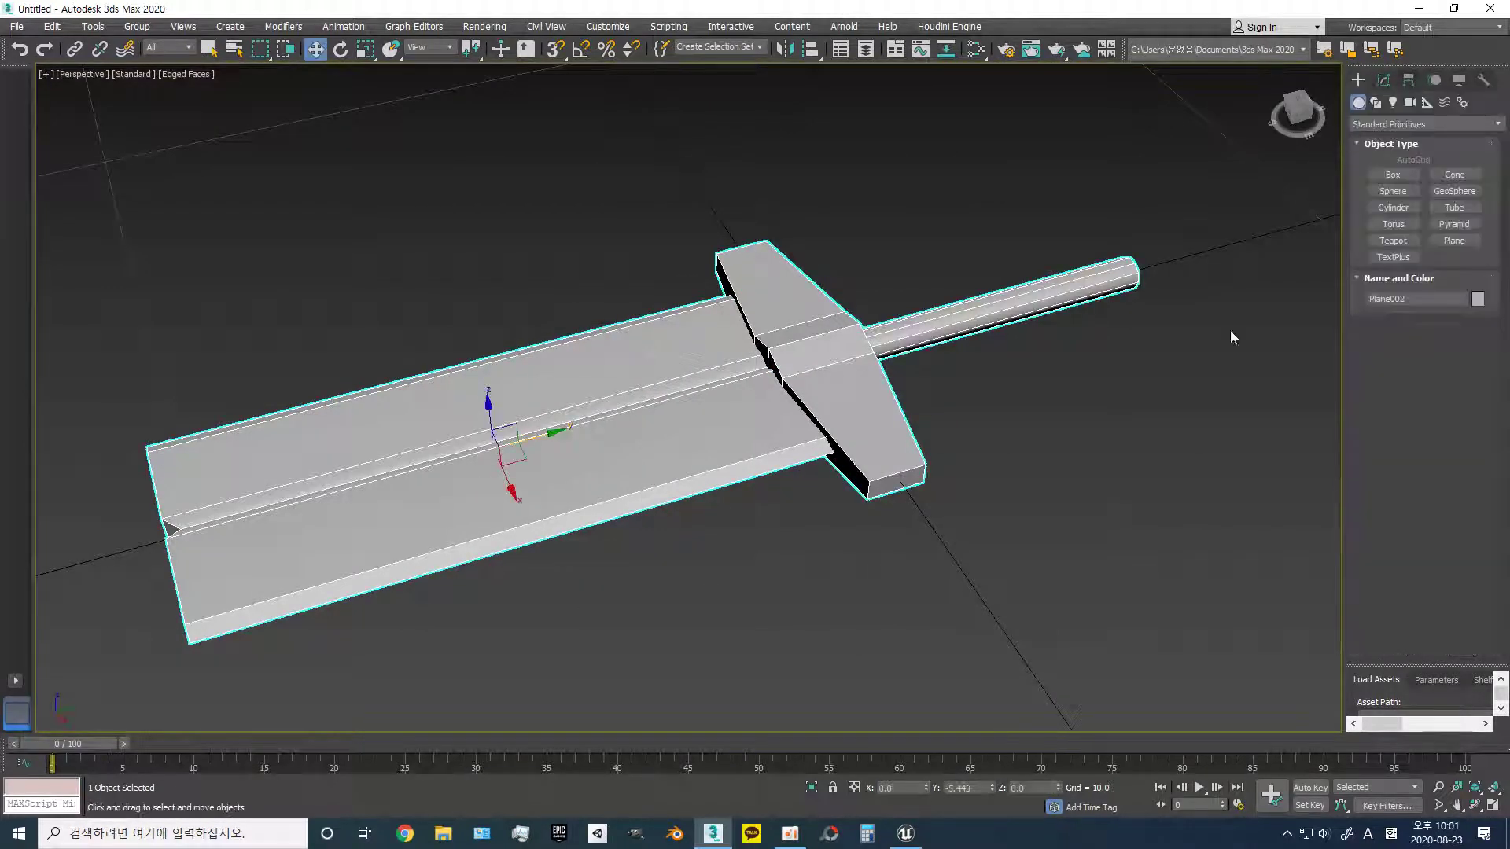
# - Select all polygons of the merged sword, then return to object level
pyautogui.hotkey('alt', 'z')
pyautogui.moveTo(1067, 346); pyautogui.dragTo(1066, 409)
pyautogui.click(1384, 80)
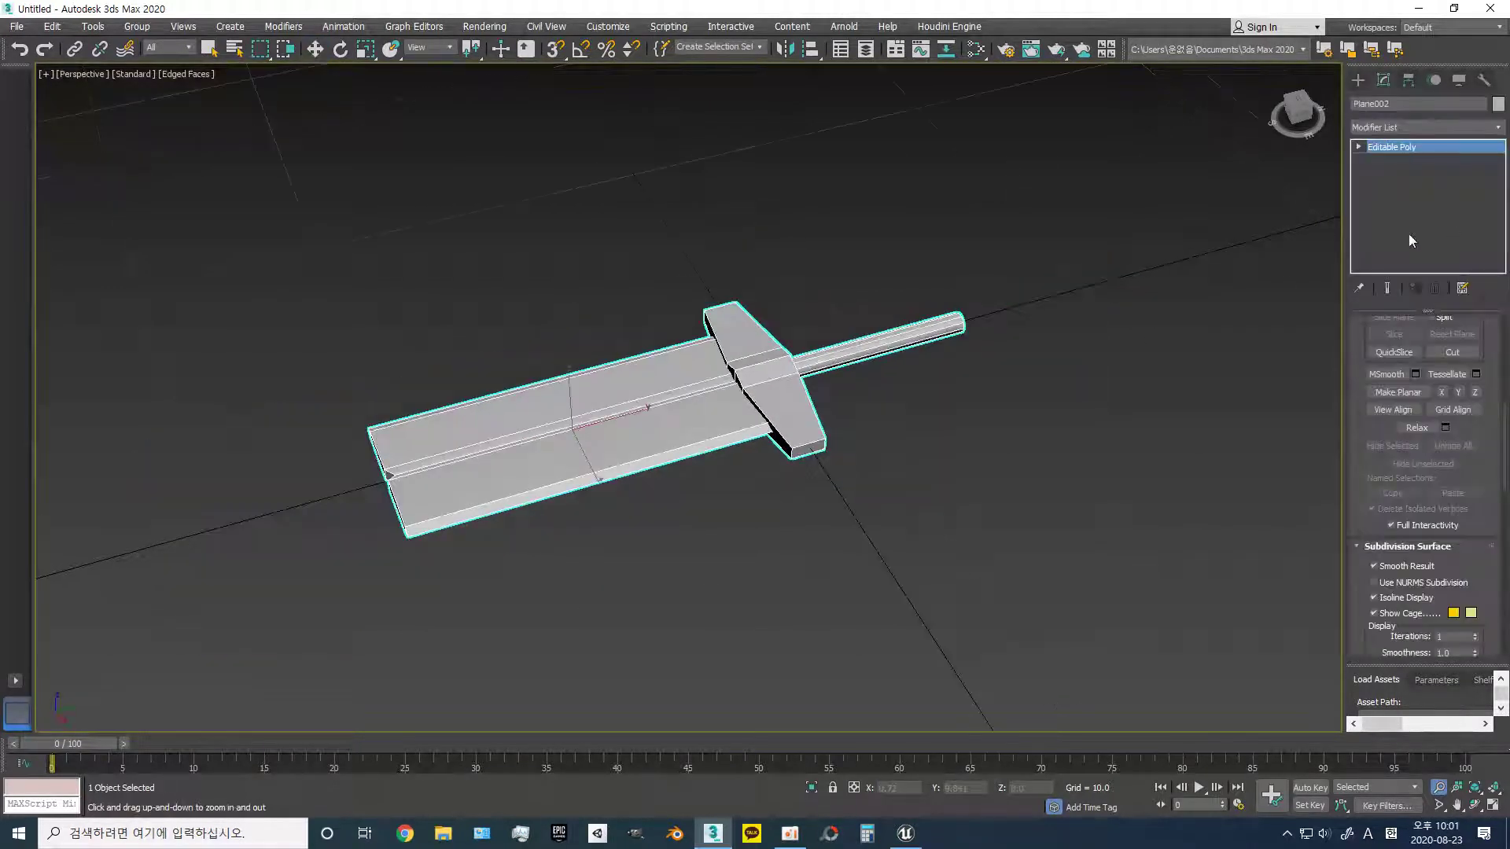
pyautogui.press('4')
pyautogui.press('w')
pyautogui.hotkey('ctrl', 'a')
pyautogui.scroll(-2, 1426, 550)
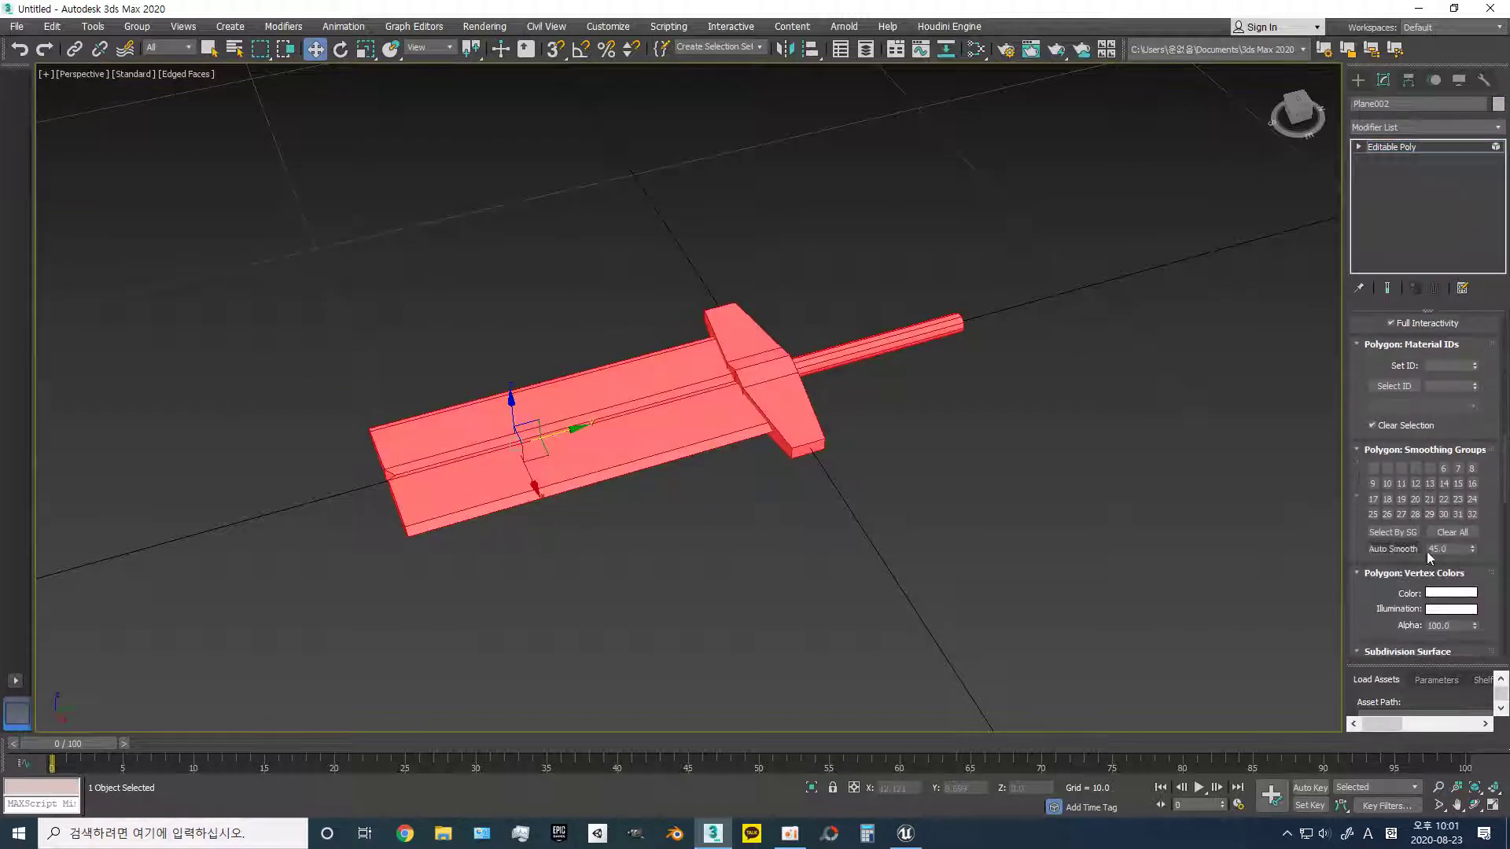
pyautogui.click(1360, 79)
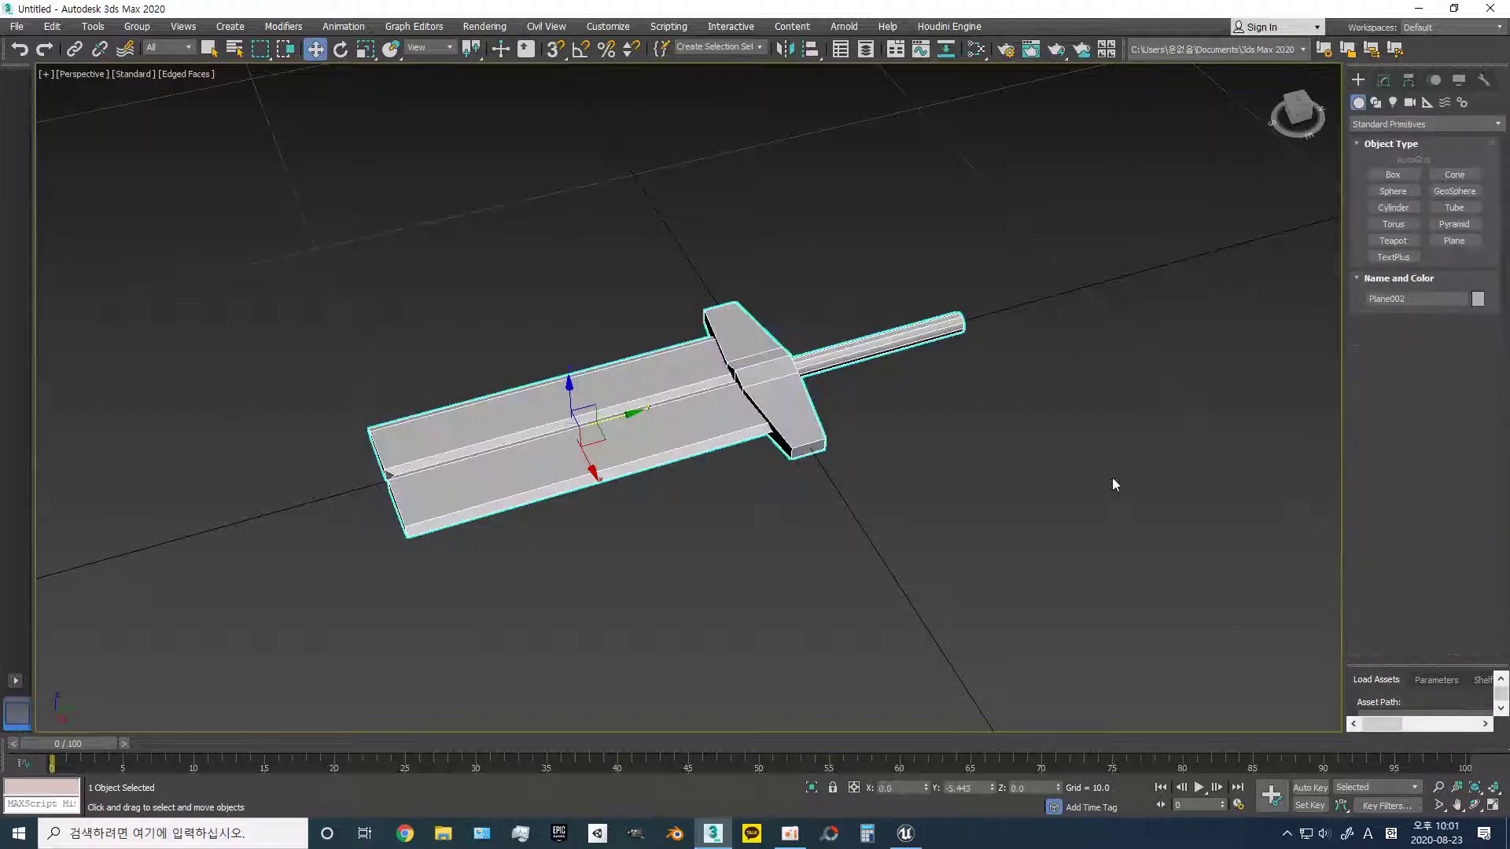
pyautogui.moveTo(945, 469)
pyautogui.keyDown('alt'); pyautogui.mouseDown(button='middle')
pyautogui.moveTo(842, 493)
pyautogui.moveTo(843, 460)
pyautogui.moveTo(915, 490)
pyautogui.mouseUp(button='middle'); pyautogui.keyUp('alt')
# - Centre the sword's pivot on the object and move it to the end of the handle
pyautogui.press('z')
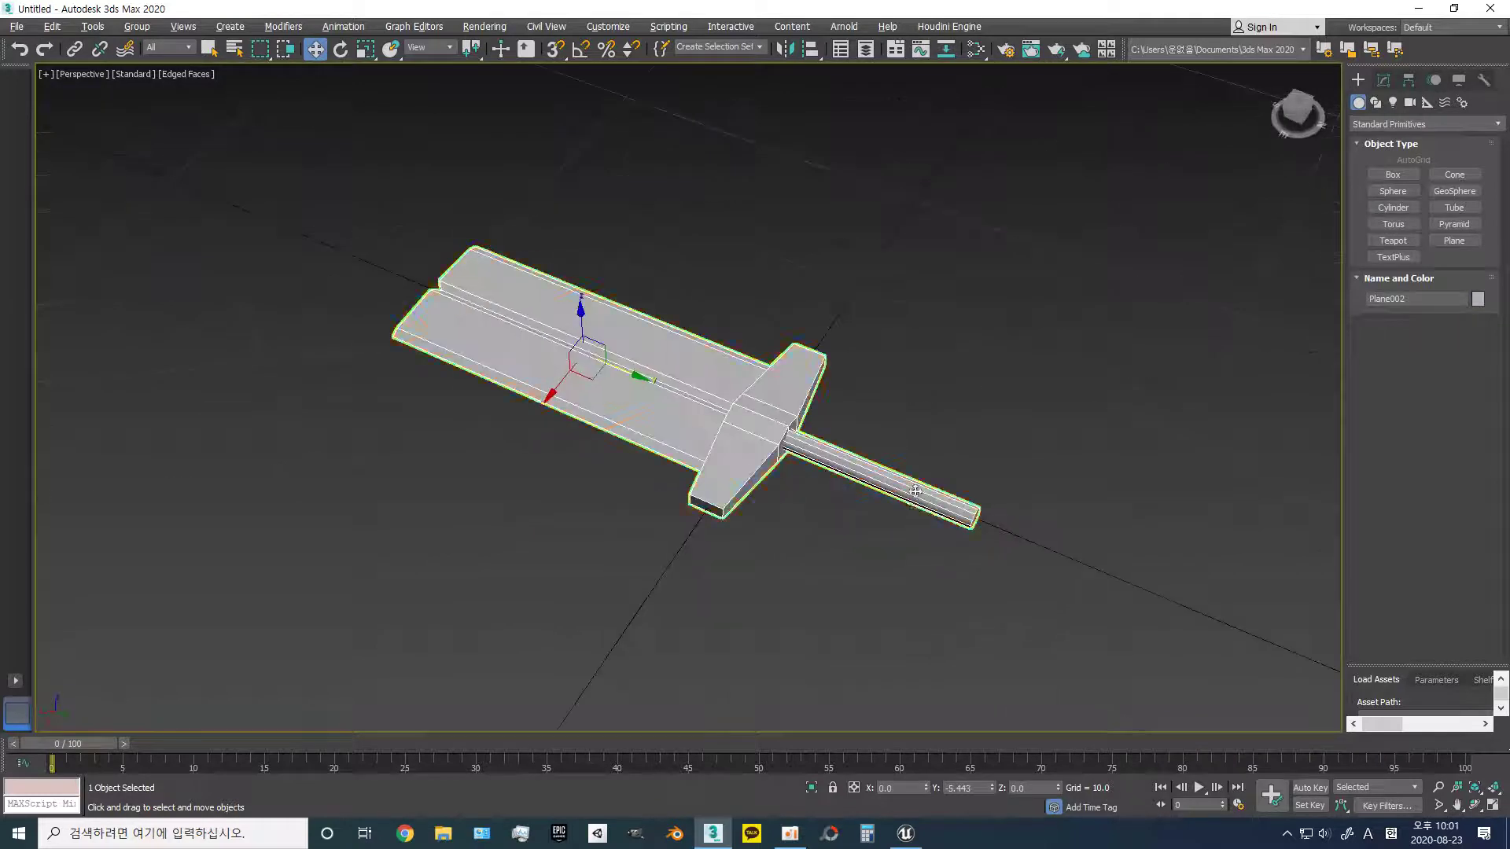
pyautogui.click(1408, 80)
pyautogui.click(1424, 188)
pyautogui.click(1424, 270)
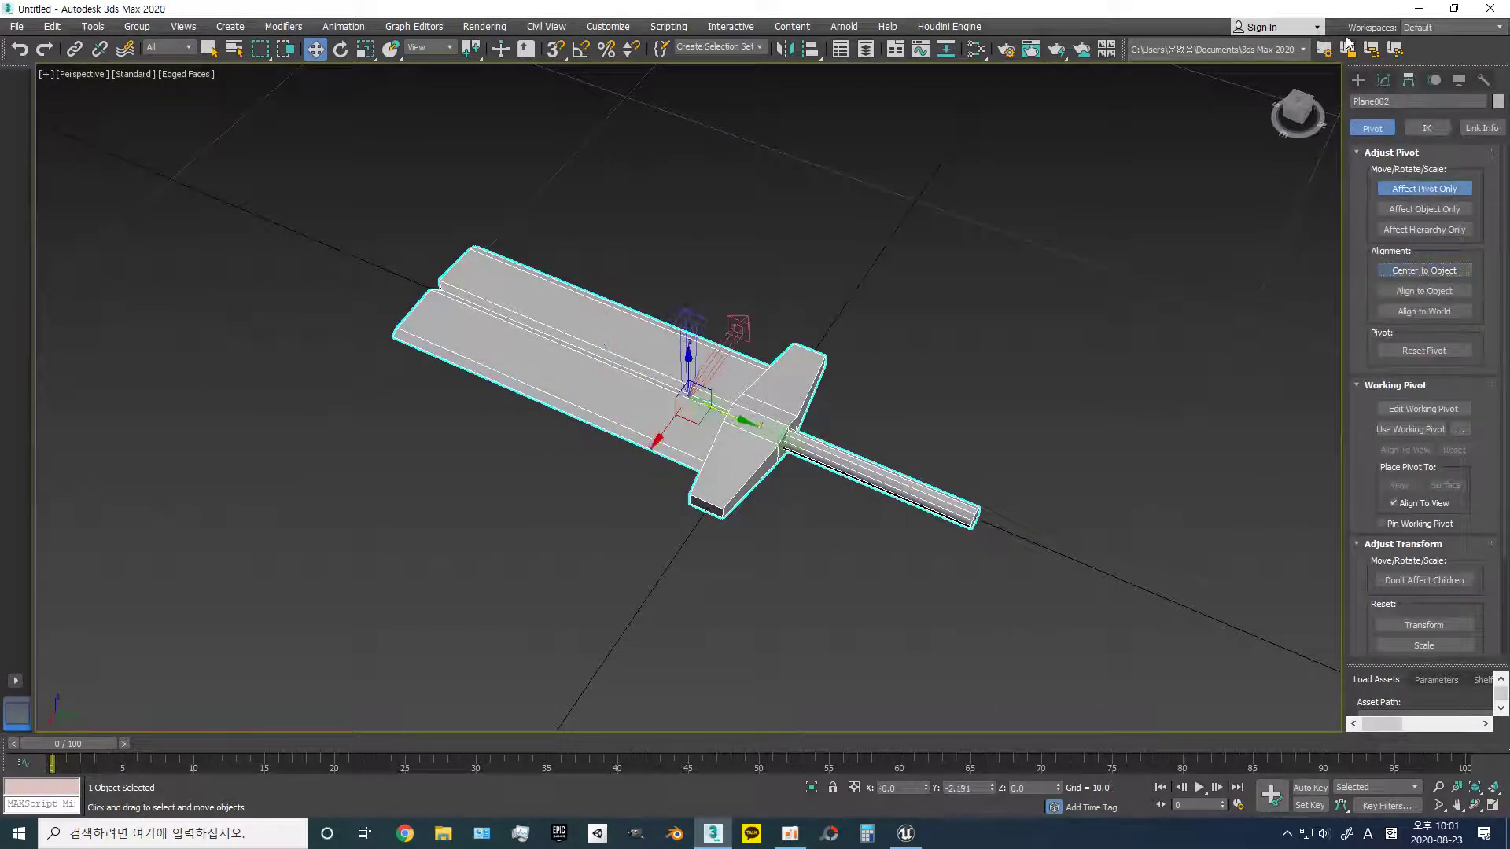
pyautogui.moveTo(736, 421); pyautogui.dragTo(935, 501)
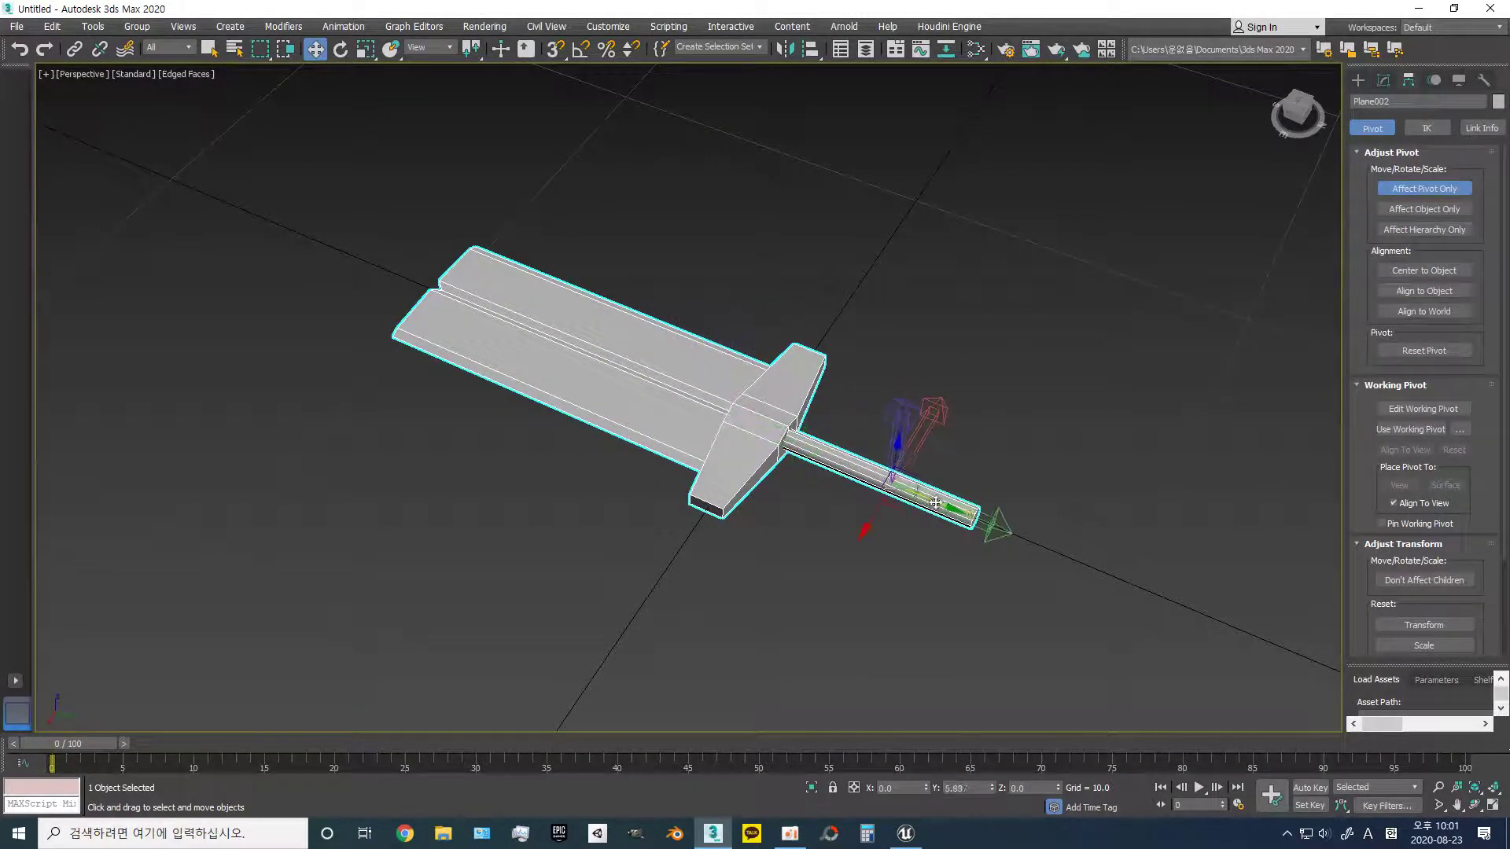
pyautogui.click(1358, 79)
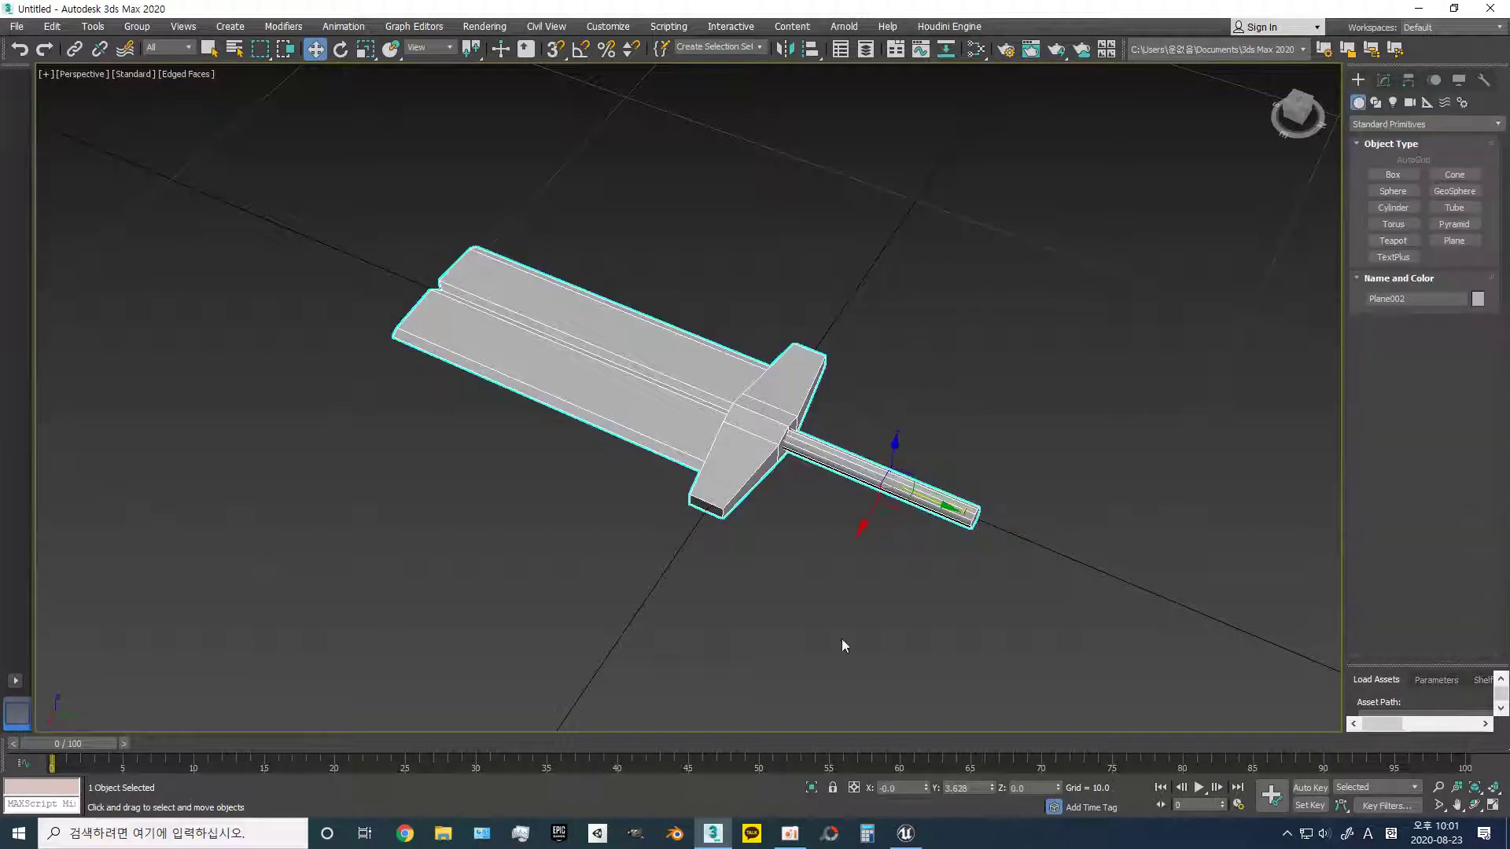
# - Zero the sword's position and nudge it along its length
pyautogui.write('z')
pyautogui.write('0')
pyautogui.press('Tab')
pyautogui.write('0')
pyautogui.press('Tab')
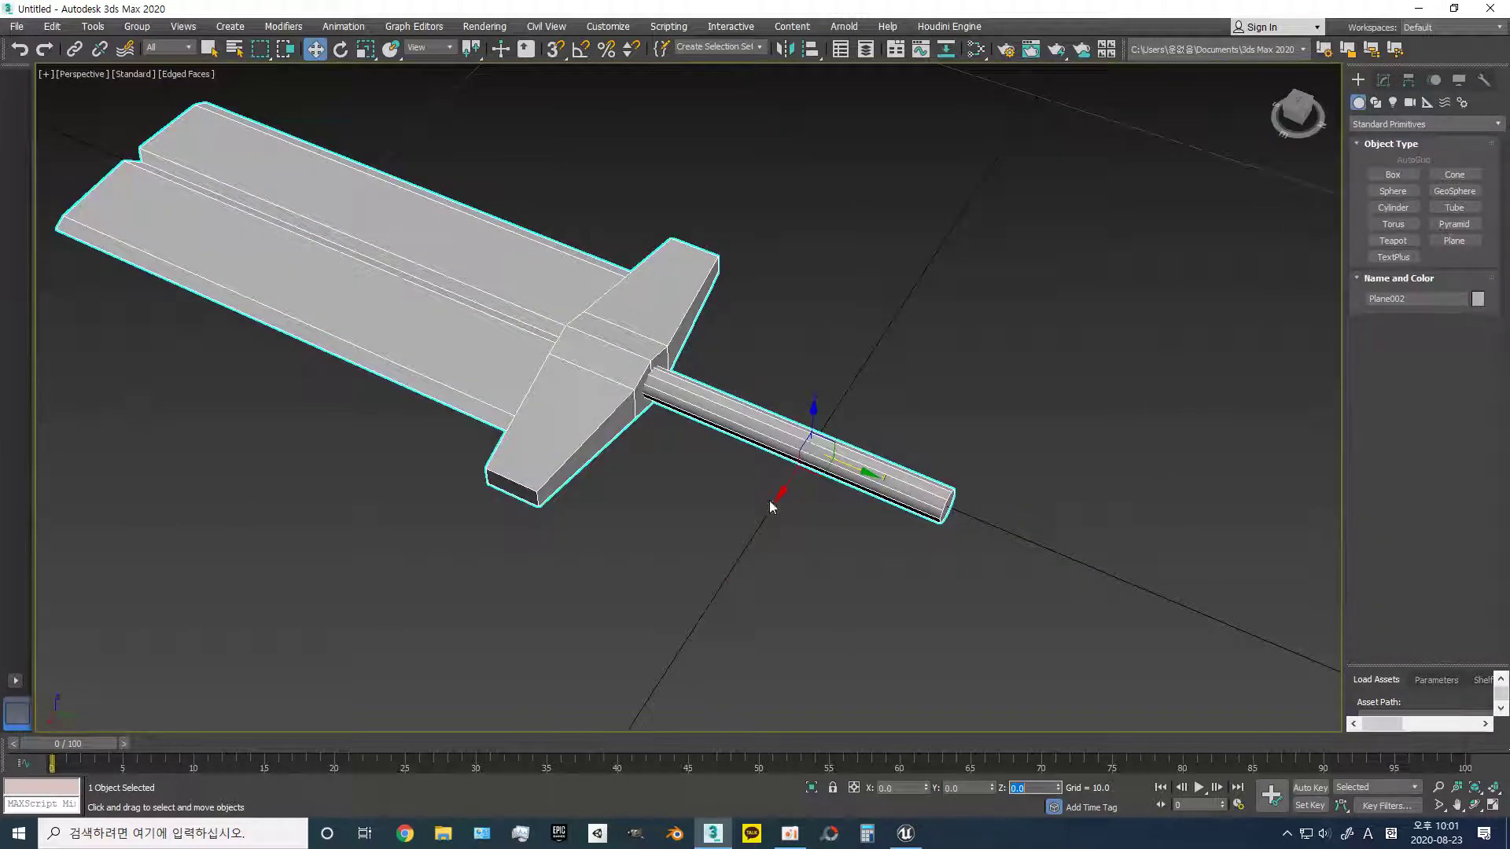
pyautogui.click(931, 464)
pyautogui.moveTo(860, 480); pyautogui.dragTo(927, 497)
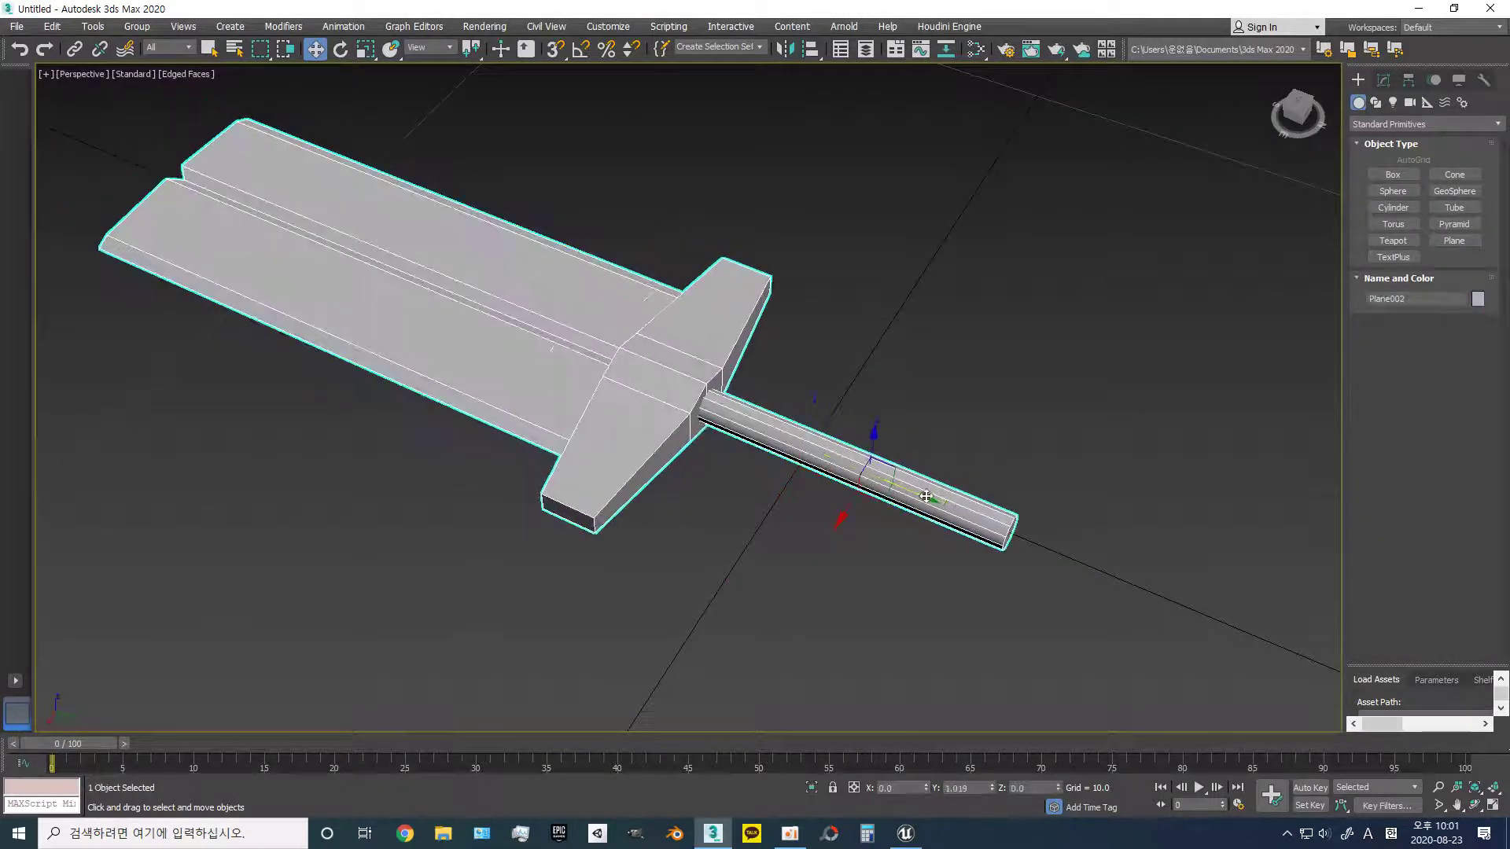
# - Set the pivot's Y position to 0 and slide it along the handle
pyautogui.click(1409, 79)
pyautogui.click(1424, 188)
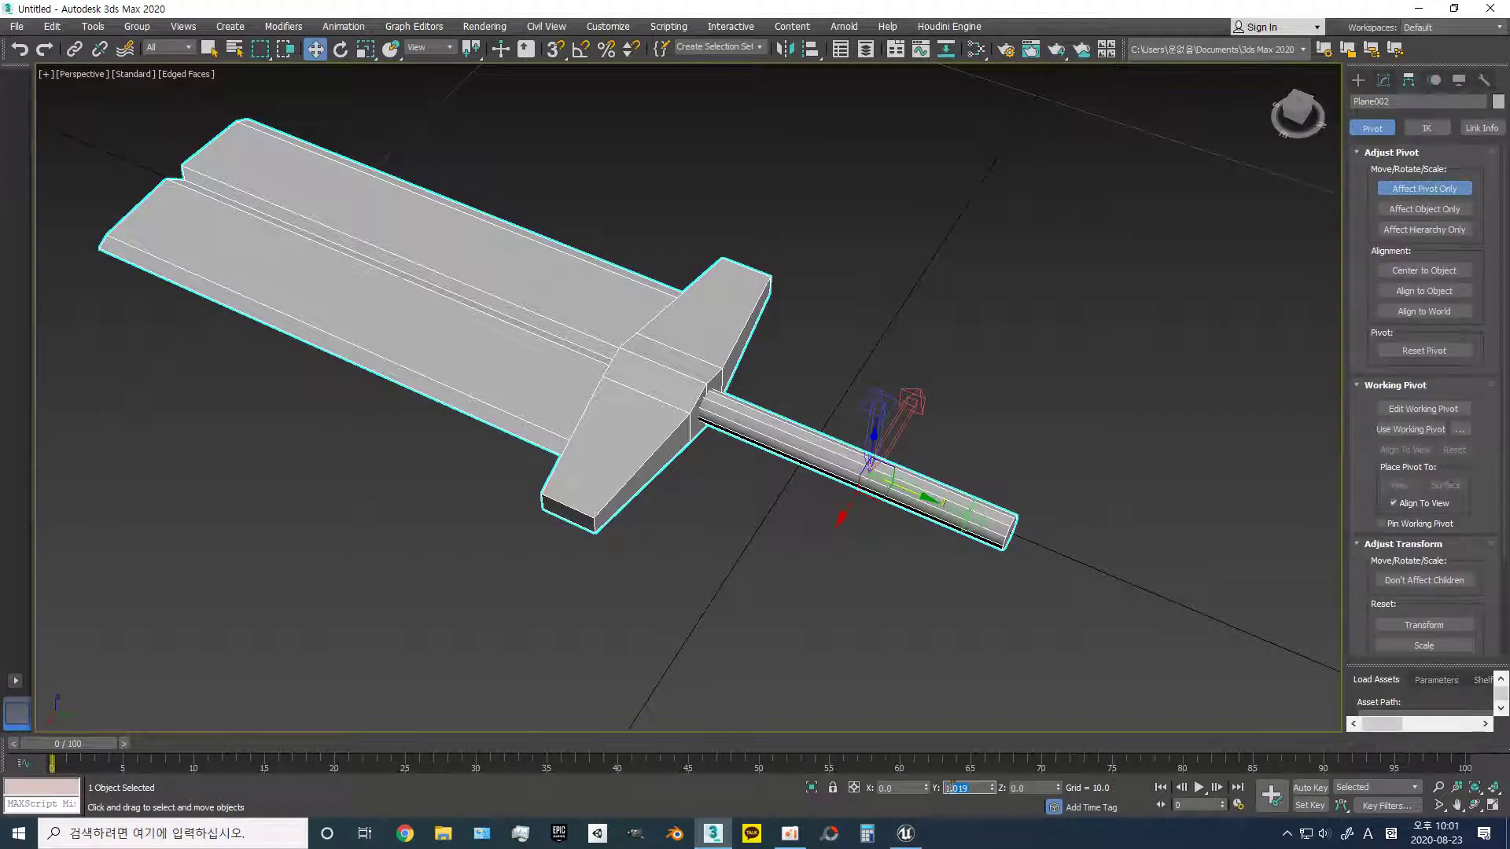
pyautogui.write('0')
pyautogui.press('Return')
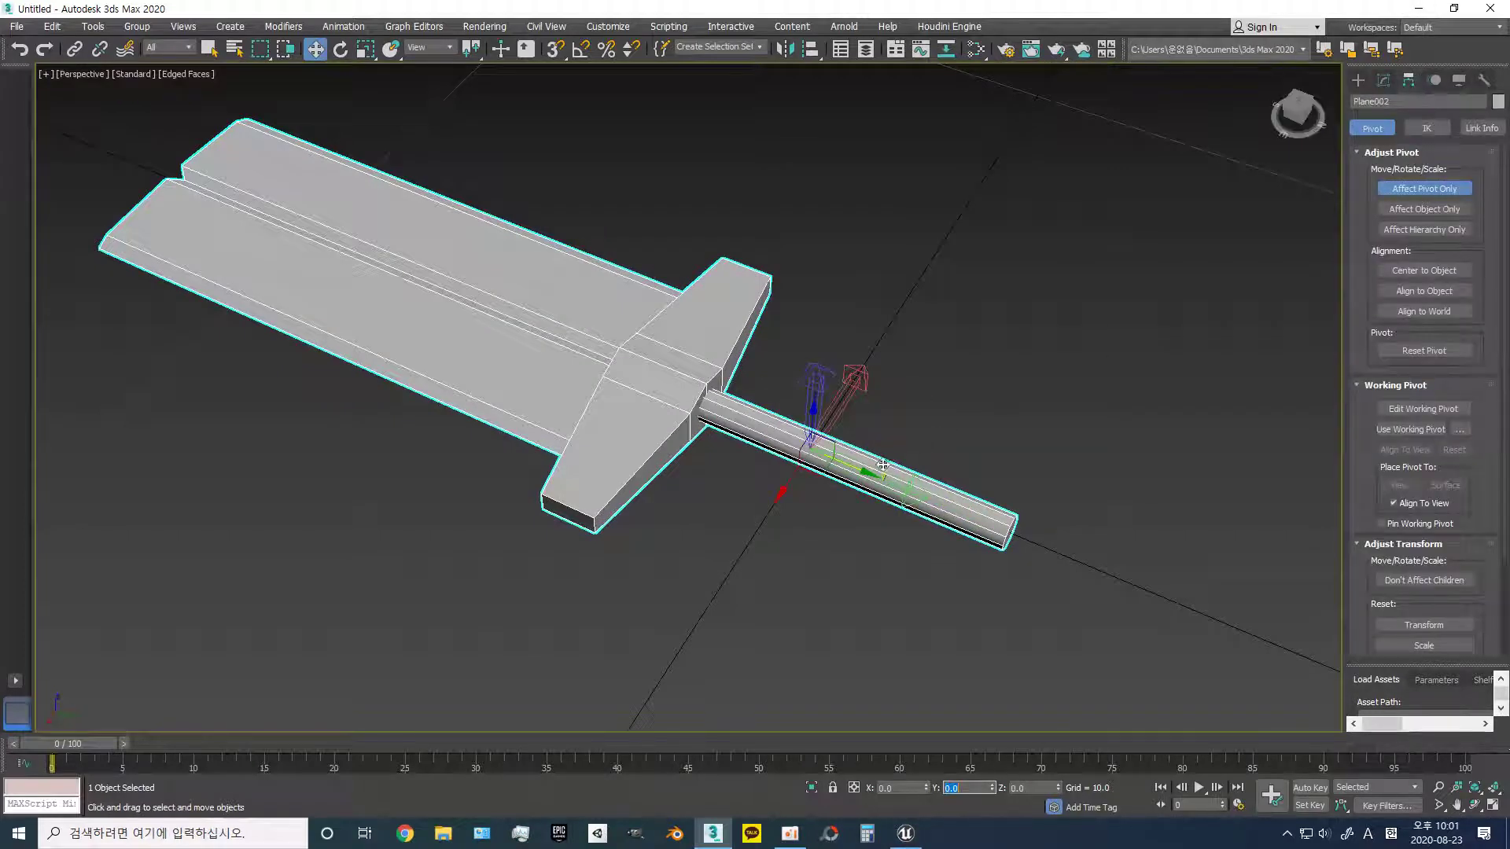
pyautogui.moveTo(859, 473); pyautogui.dragTo(886, 482)
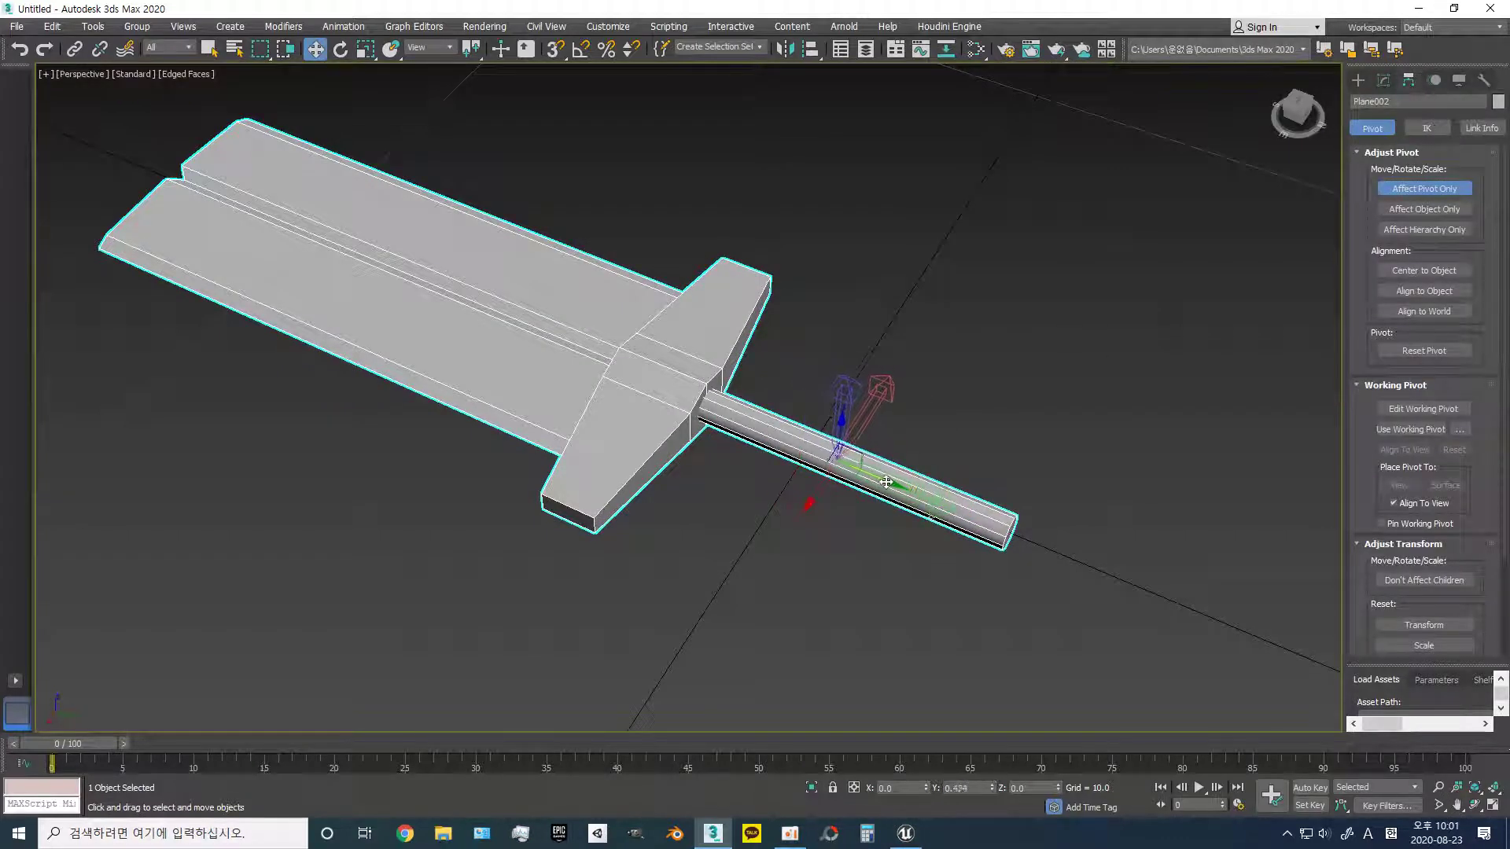
pyautogui.click(1360, 81)
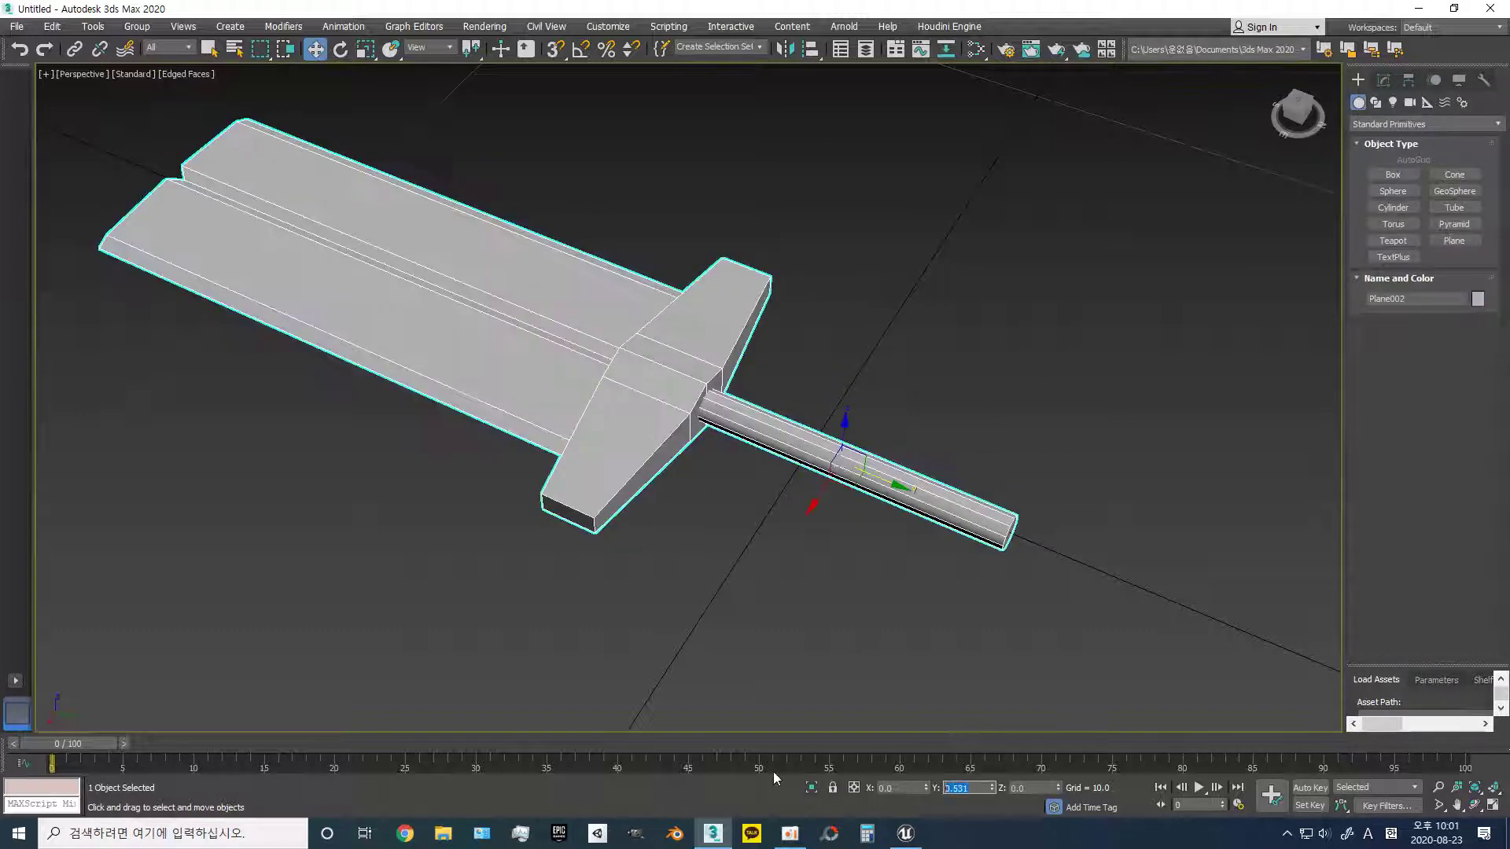
pyautogui.keyDown('alt'); pyautogui.moveTo(859, 668); pyautogui.dragTo(775, 451, button='middle'); pyautogui.keyUp('alt')
# - Reset the sword's XForm and collapse its whole stack into one Editable Poly
pyautogui.click(1483, 80)
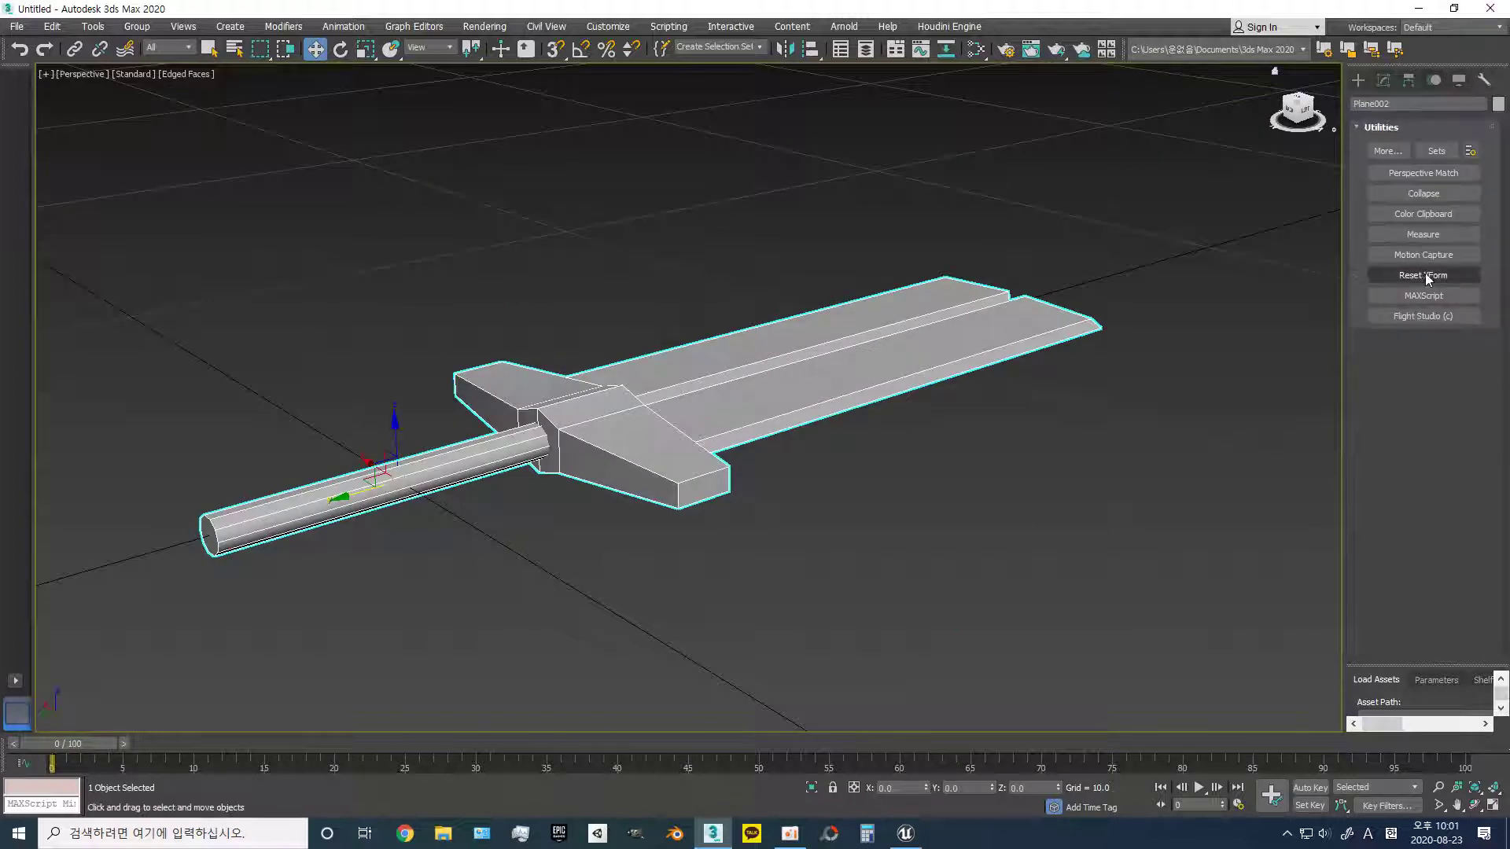
pyautogui.click(1424, 274)
pyautogui.click(1423, 367)
pyautogui.click(1383, 79)
pyautogui.keyDown('ctrl'); pyautogui.click(1395, 161); pyautogui.keyUp('ctrl')
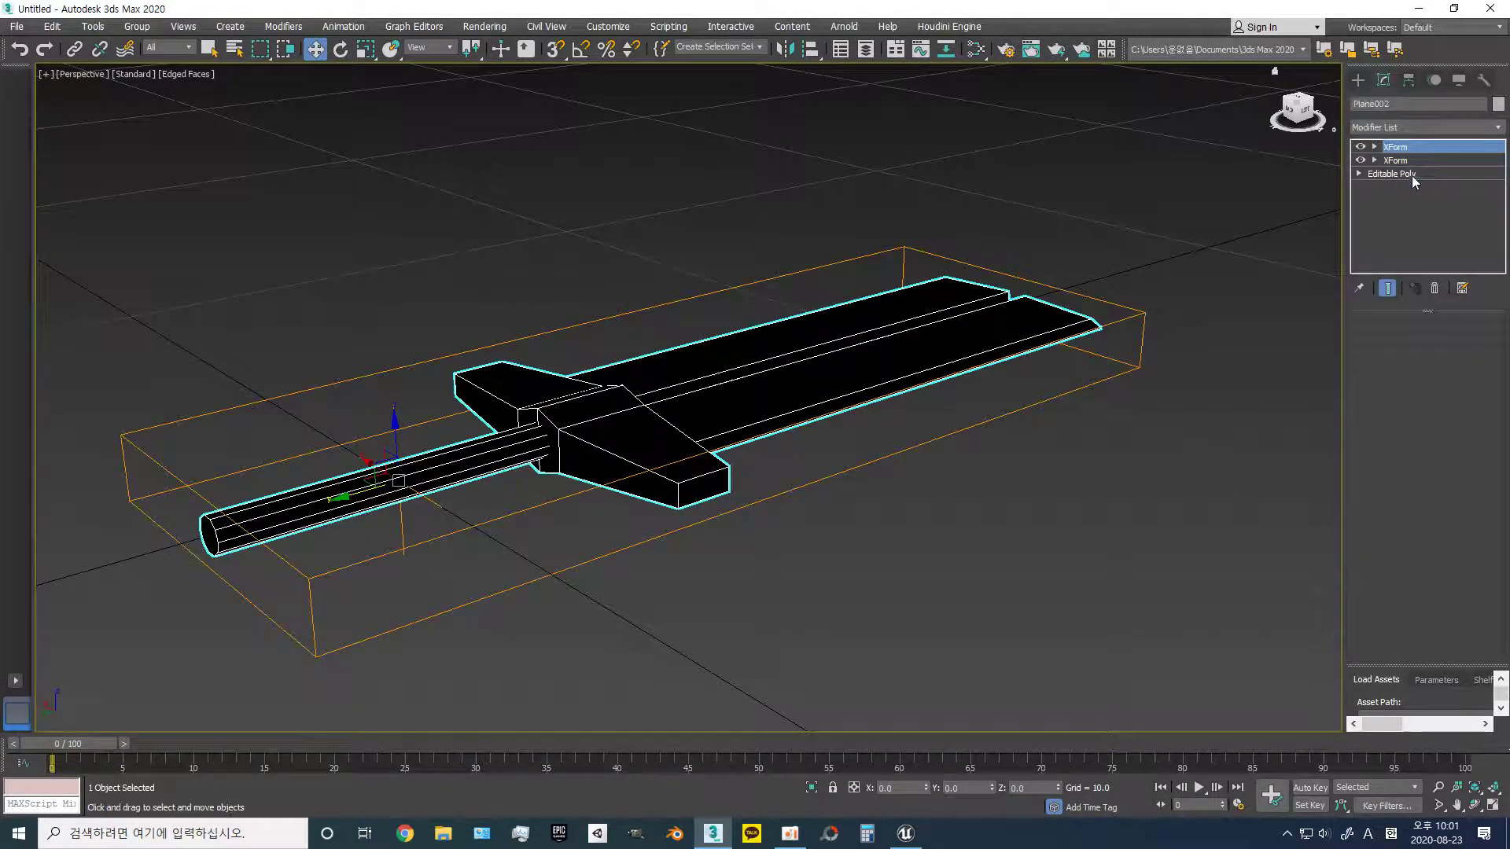
pyautogui.rightClick(1396, 160)
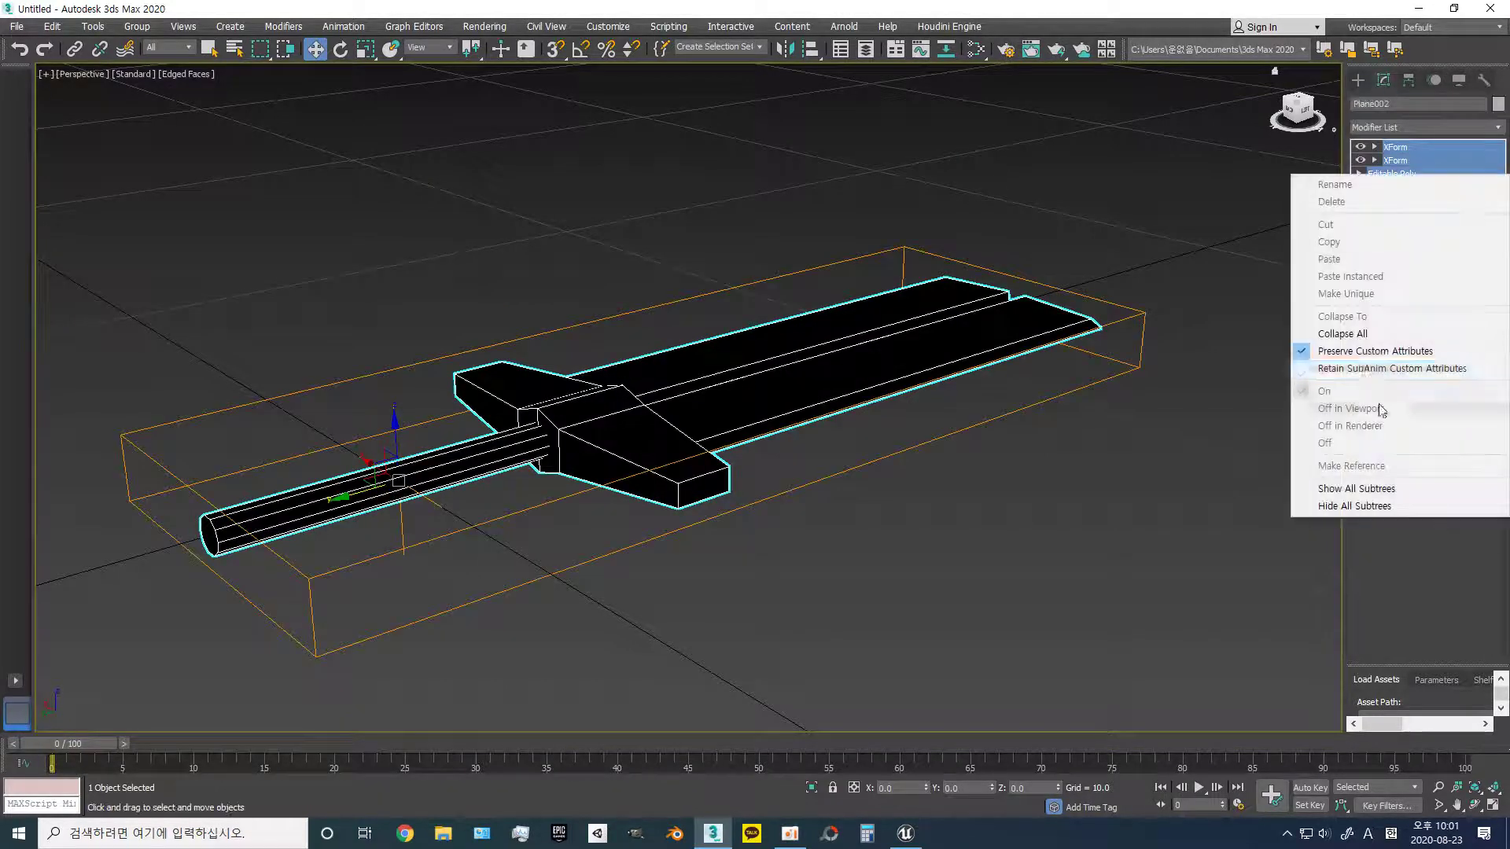
pyautogui.click(1361, 334)
pyautogui.click(828, 462)
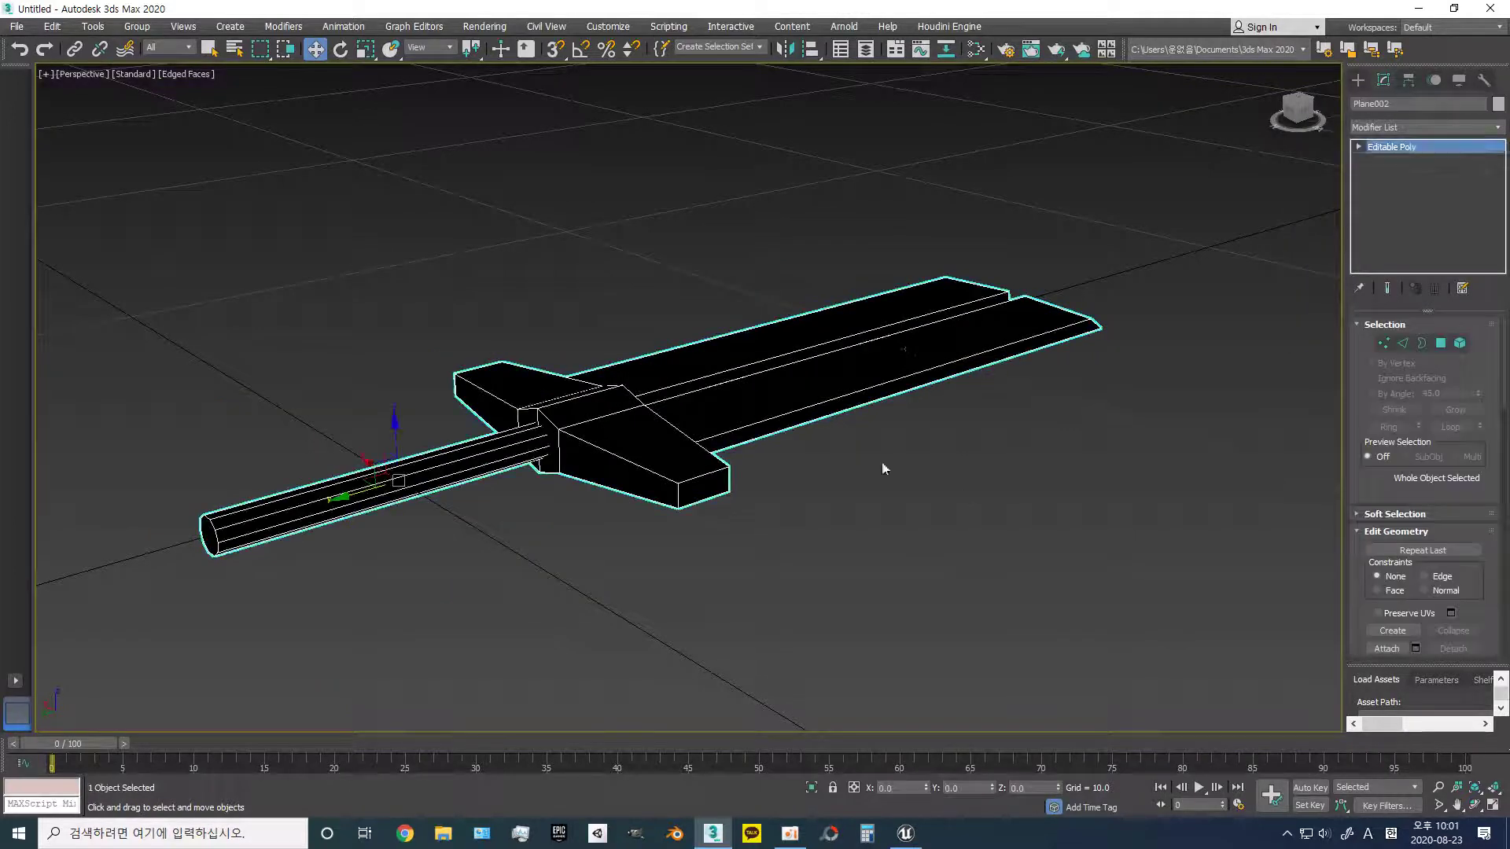
# - Select every polygon of the sword and flip their normals
pyautogui.moveTo(882, 469)
pyautogui.keyDown('alt'); pyautogui.mouseDown(button='middle')
pyautogui.moveTo(782, 550)
pyautogui.moveTo(871, 500)
pyautogui.mouseUp(button='middle'); pyautogui.keyUp('alt')
pyautogui.press('5')
pyautogui.click(755, 450)
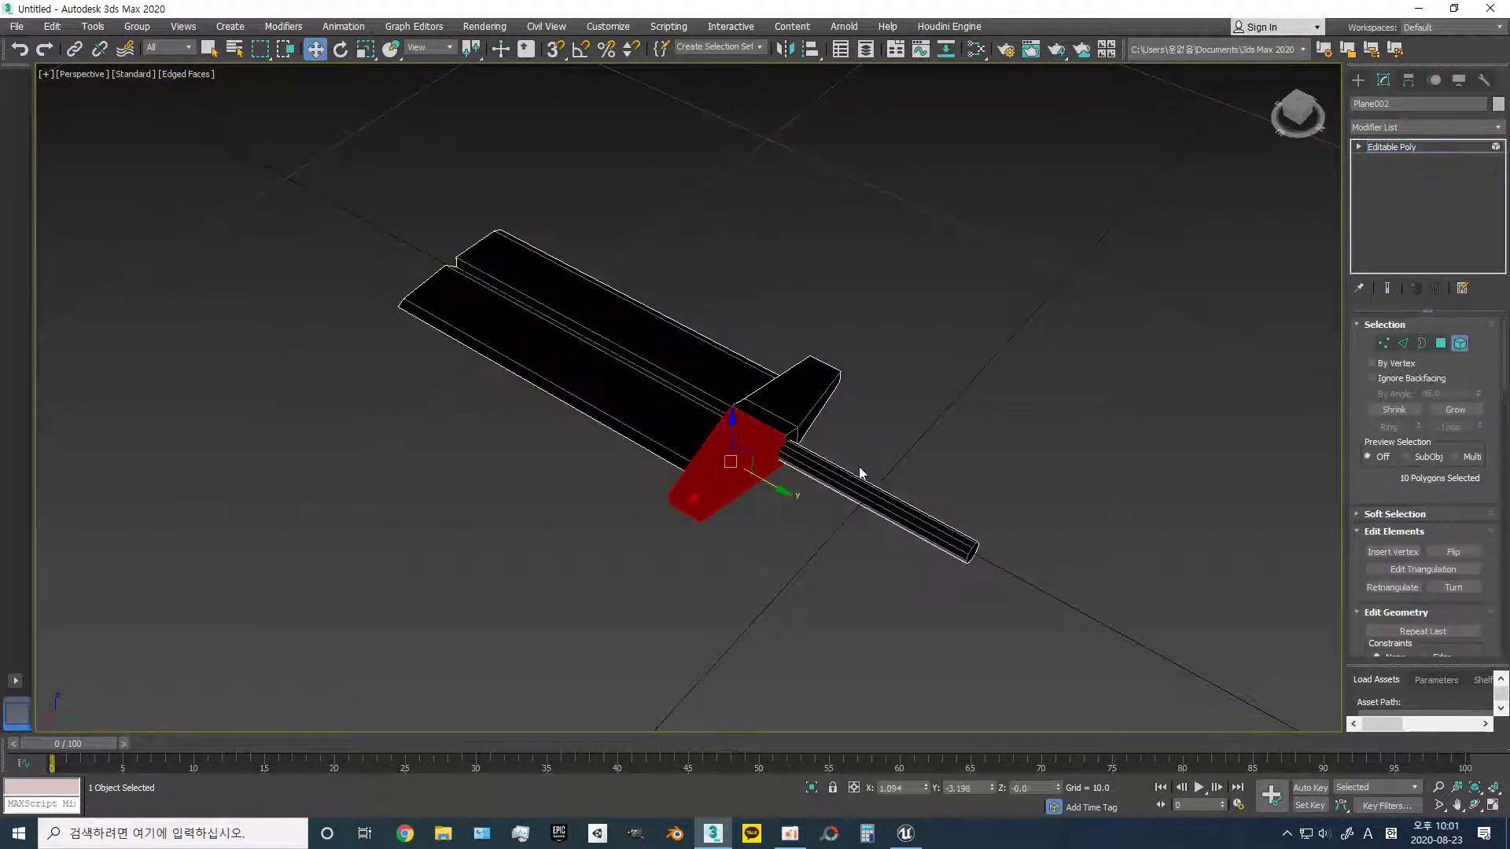
pyautogui.click(865, 454)
pyautogui.moveTo(370, 225); pyautogui.dragTo(1062, 707)
pyautogui.moveTo(995, 607)
pyautogui.keyDown('alt'); pyautogui.mouseDown(button='middle')
pyautogui.moveTo(947, 509)
pyautogui.moveTo(926, 526)
pyautogui.moveTo(974, 541)
pyautogui.mouseUp(button='middle'); pyautogui.keyUp('alt')
pyautogui.scroll(-2, 1432, 526)
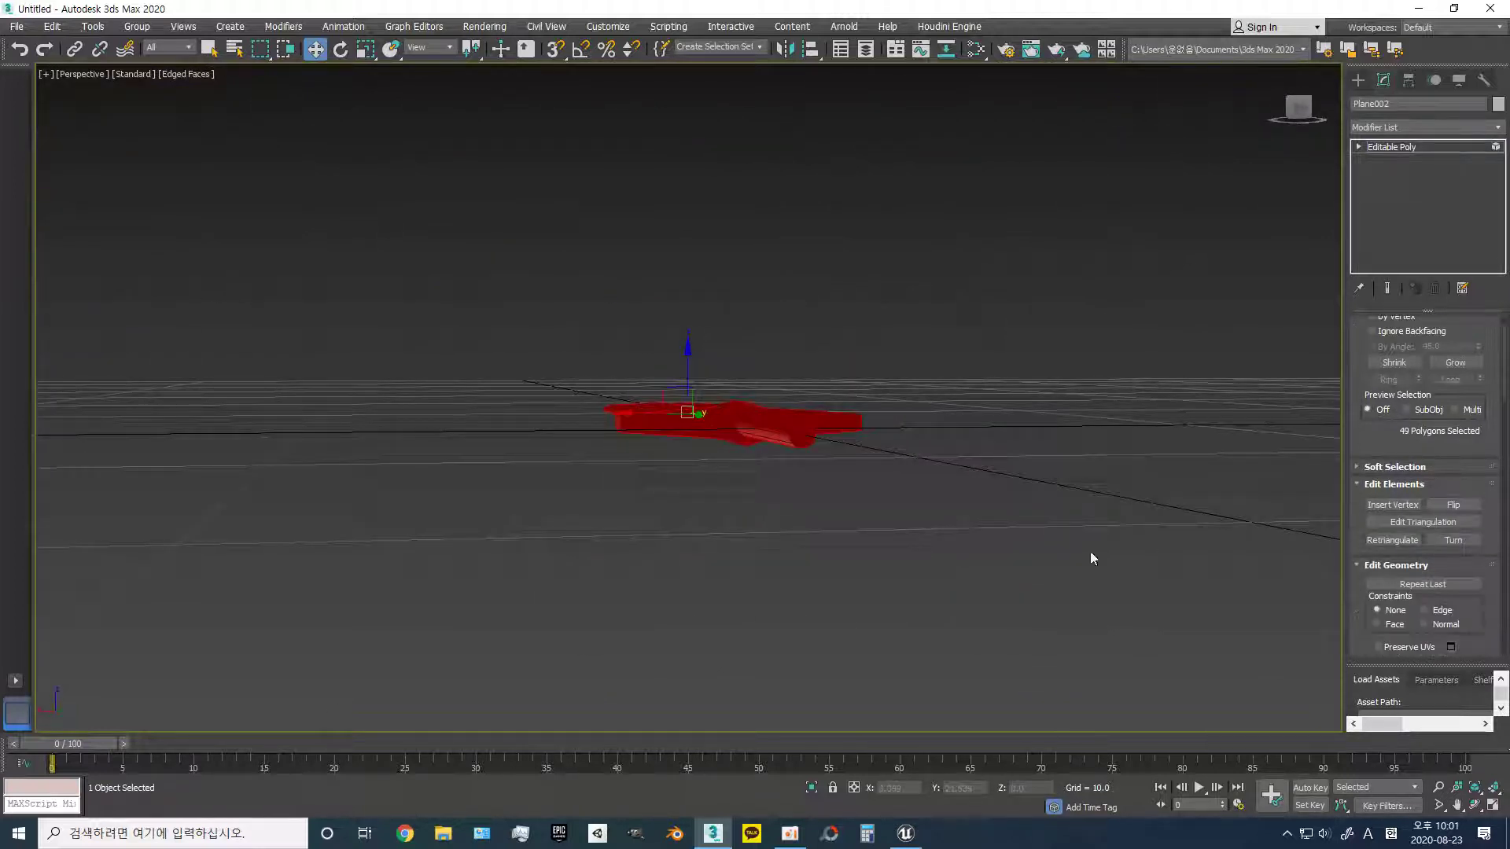
pyautogui.keyDown('alt'); pyautogui.moveTo(1091, 557); pyautogui.dragTo(1140, 560, button='middle'); pyautogui.keyUp('alt')
pyautogui.click(1458, 506)
# - Apply a smoothing group to the sword's polygons and exit polygon editing
pyautogui.click(722, 442)
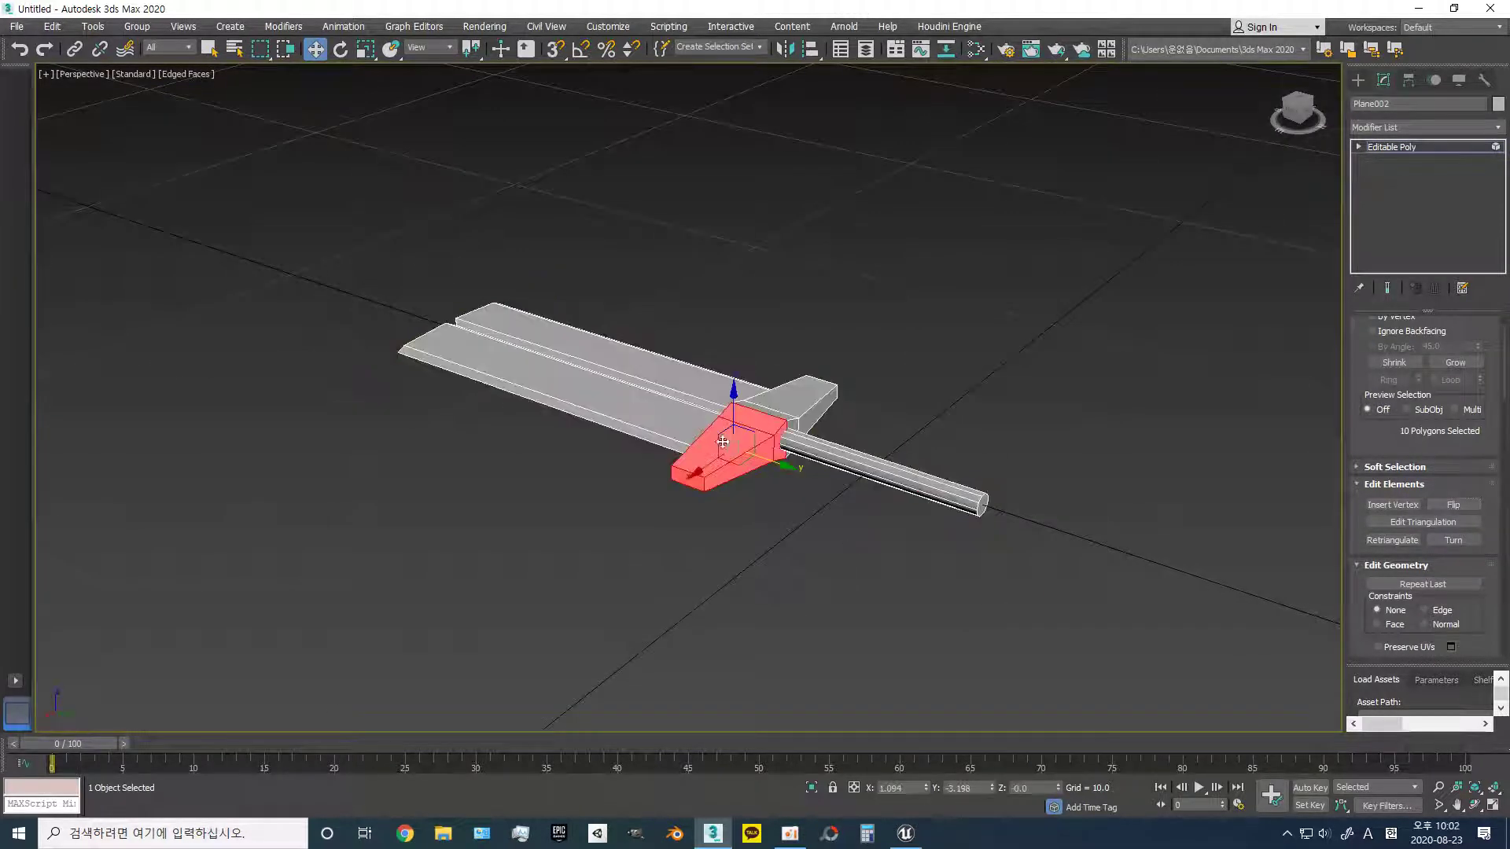
pyautogui.click(1392, 147)
pyautogui.click(1358, 80)
pyautogui.click(659, 465)
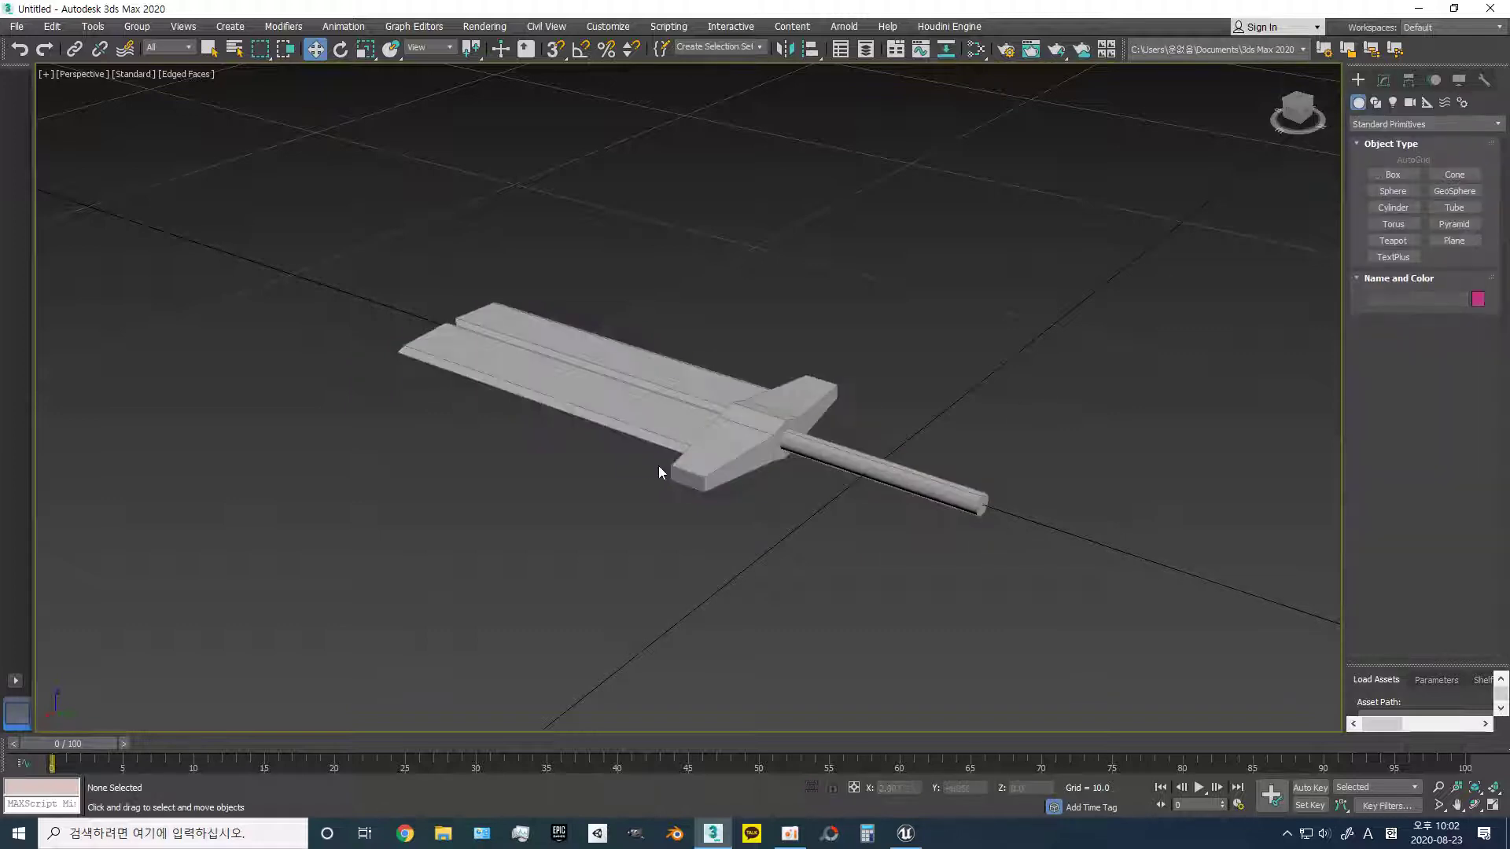
pyautogui.moveTo(694, 504)
pyautogui.keyDown('alt'); pyautogui.mouseDown(button='middle')
pyautogui.moveTo(792, 506)
pyautogui.moveTo(873, 482)
pyautogui.moveTo(849, 469)
pyautogui.moveTo(841, 357)
pyautogui.moveTo(796, 476)
pyautogui.moveTo(687, 573)
pyautogui.moveTo(718, 505)
pyautogui.mouseUp(button='middle'); pyautogui.keyUp('alt')
pyautogui.press('4')
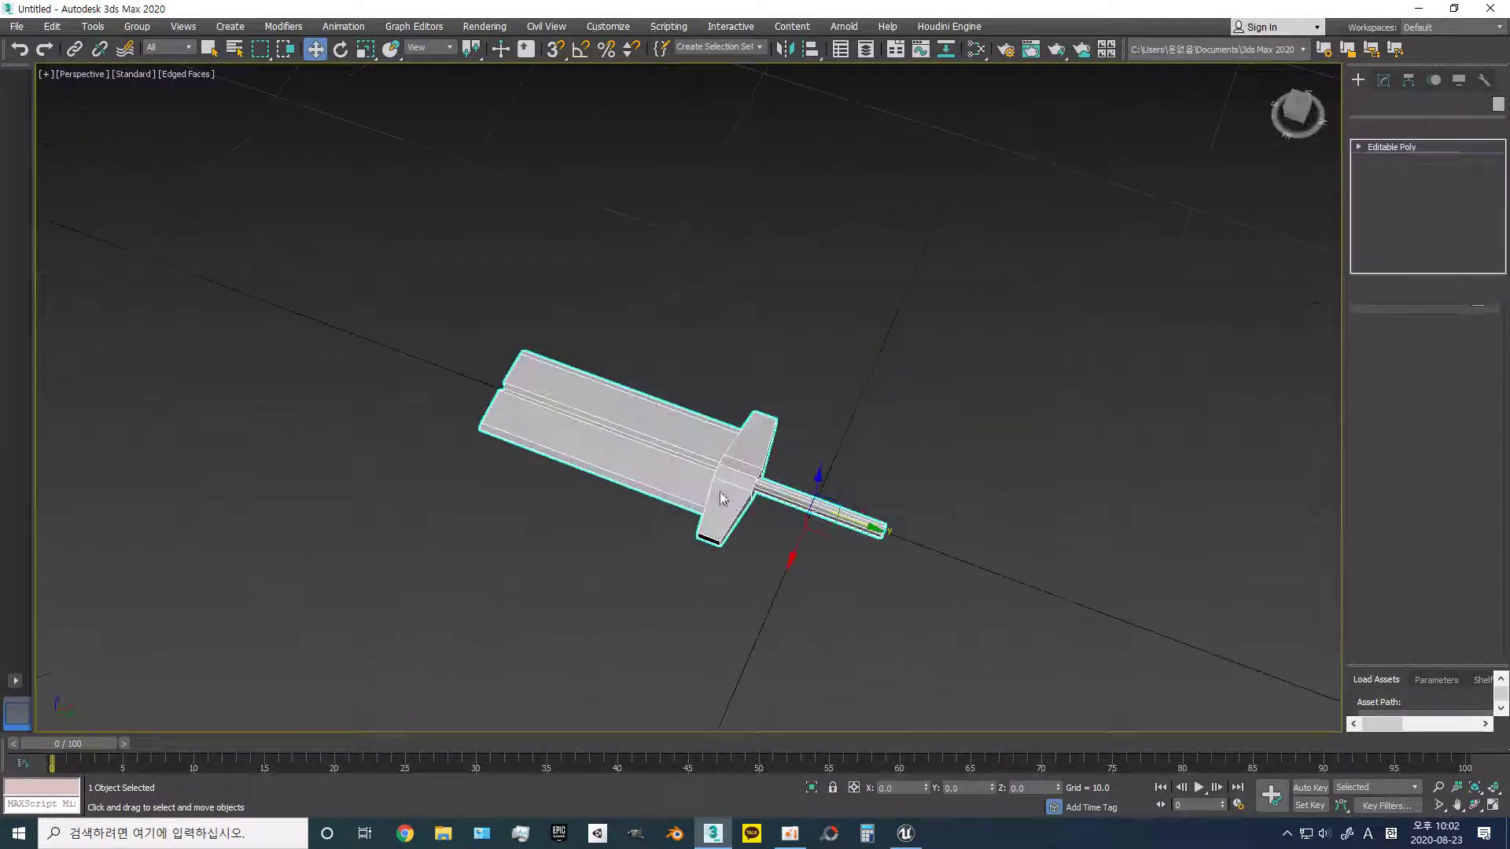
pyautogui.scroll(2, 721, 490)
pyautogui.moveTo(936, 601); pyautogui.dragTo(935, 600)
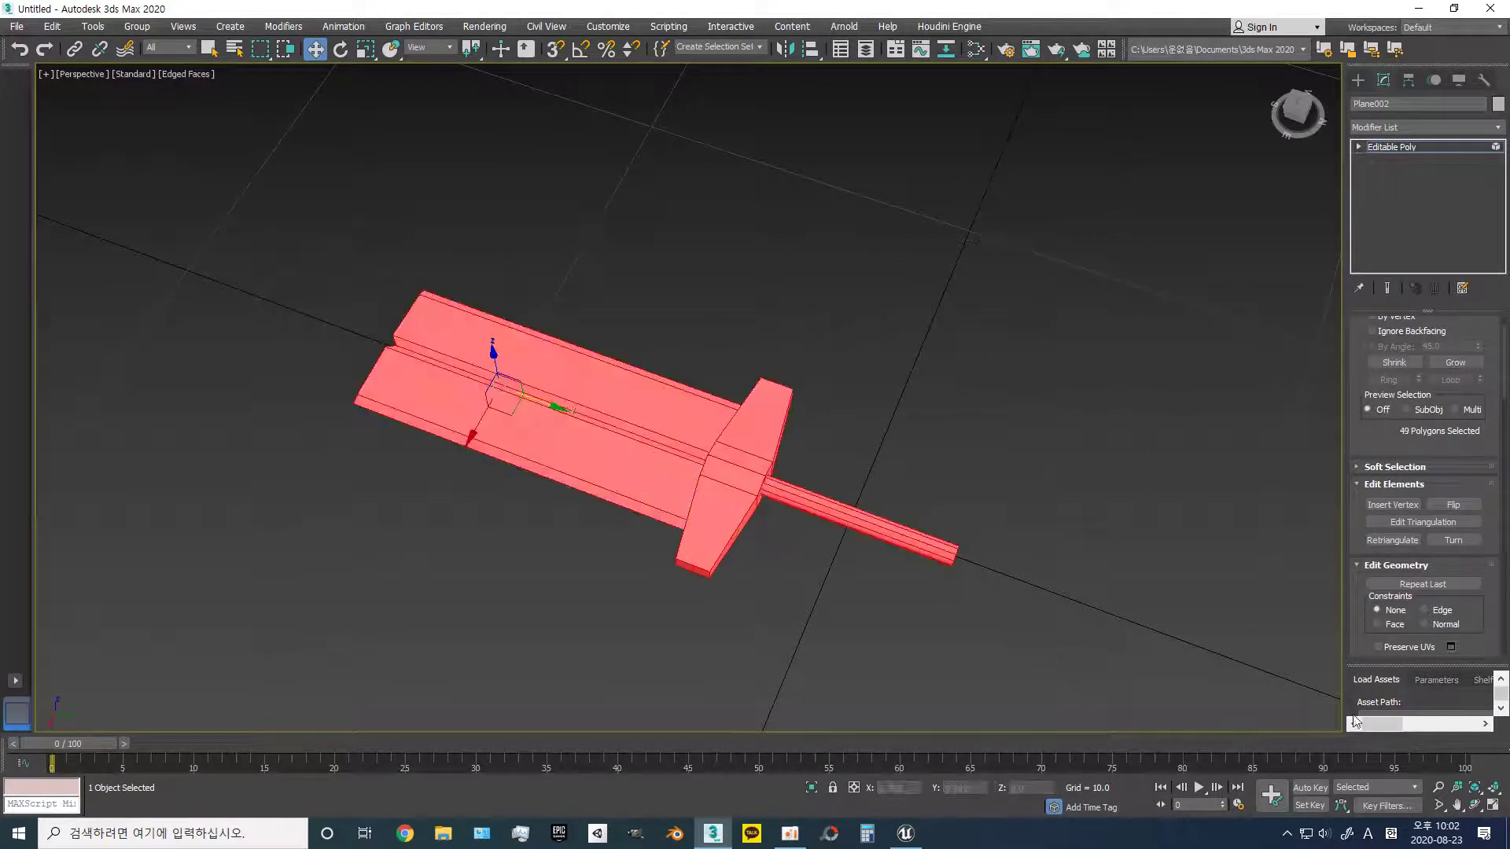
pyautogui.scroll(-2, 1418, 513)
pyautogui.scroll(-2, 1416, 525)
pyautogui.scroll(-2, 1428, 501)
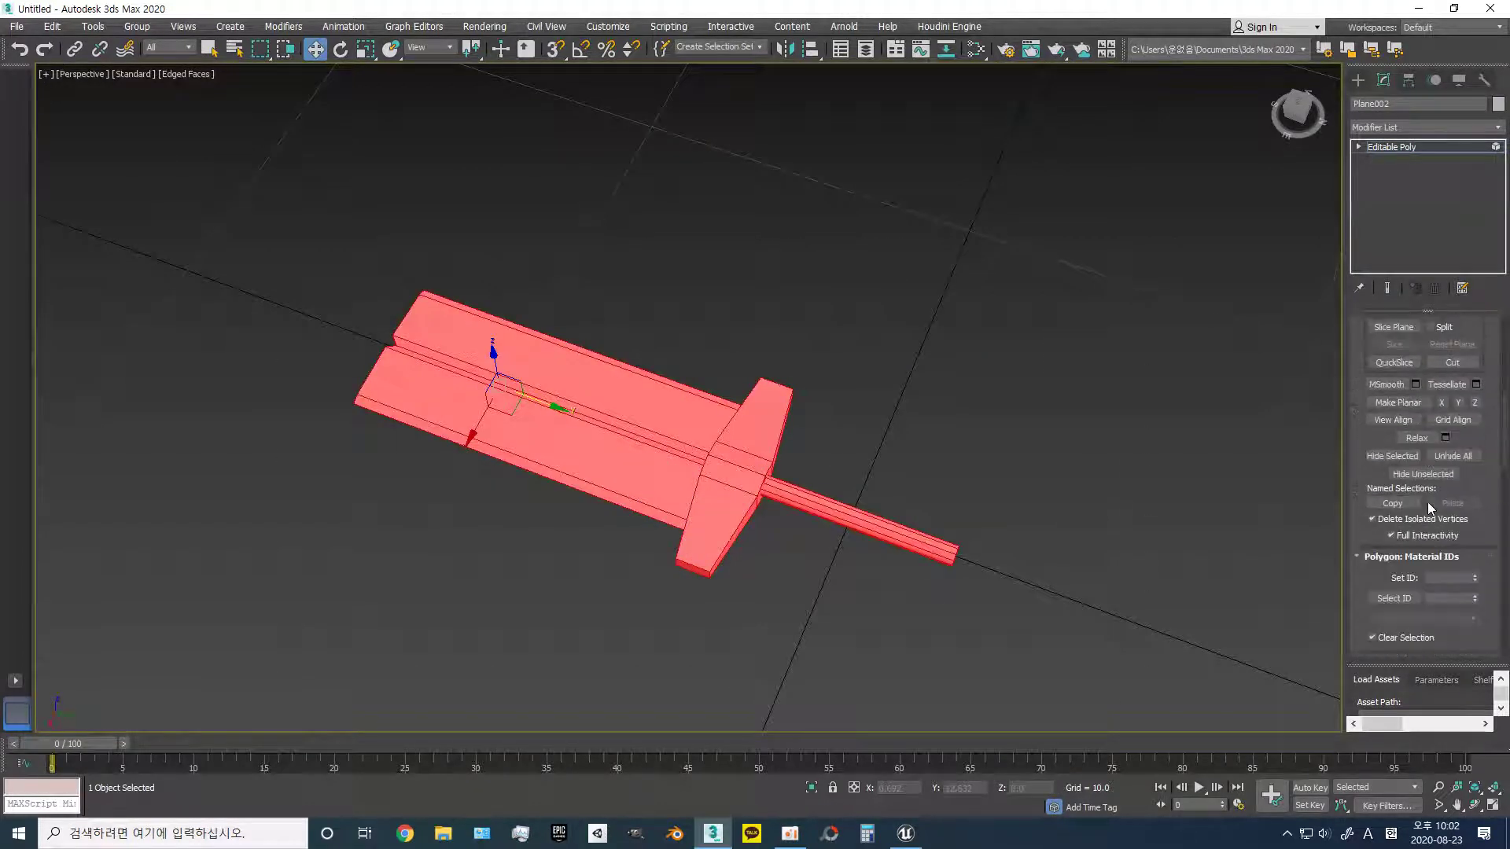
pyautogui.scroll(-3, 1427, 503)
pyautogui.click(1394, 619)
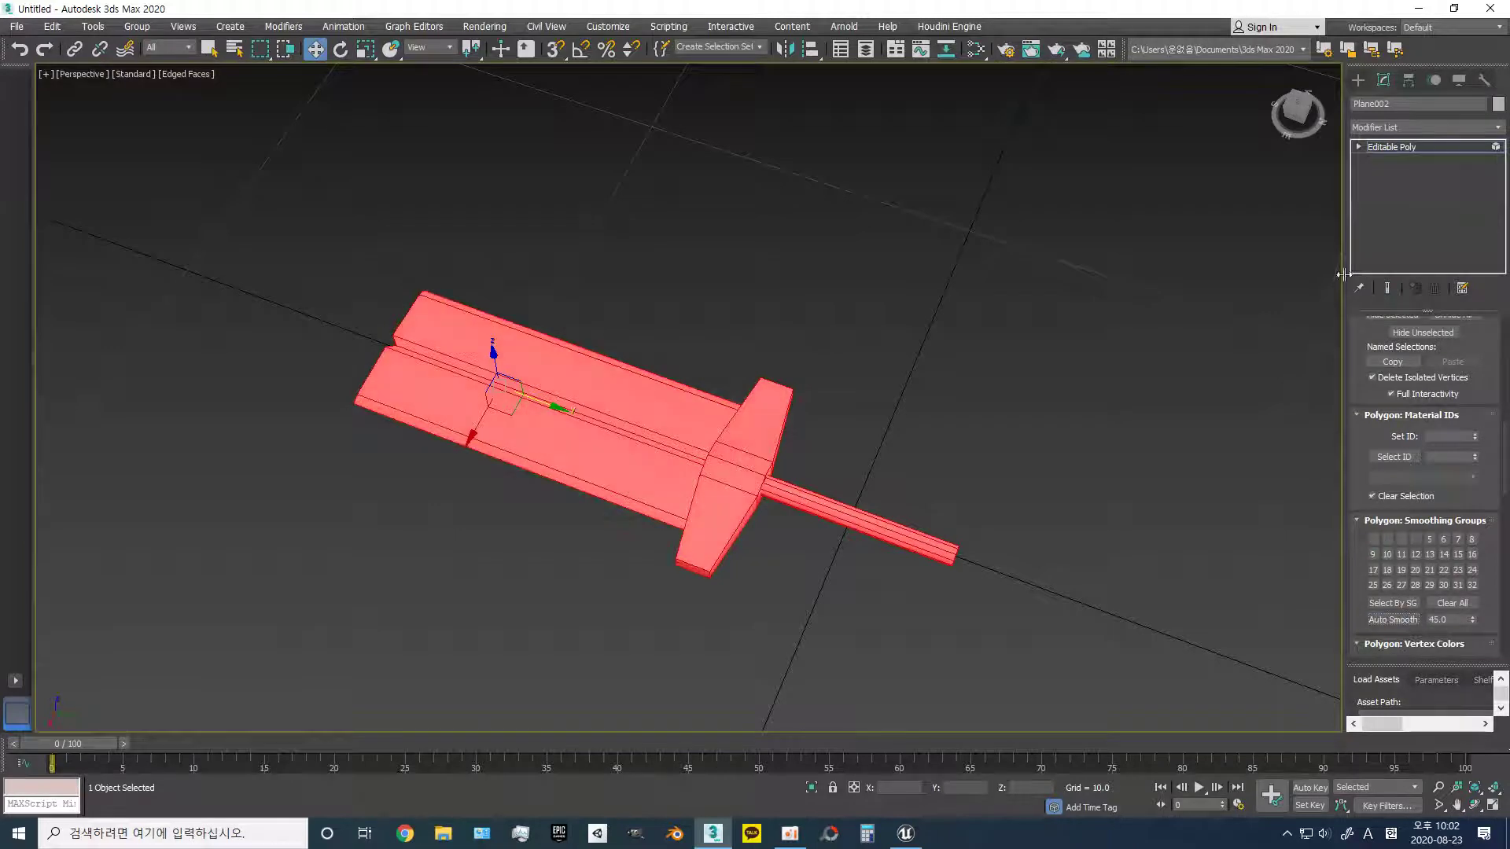
pyautogui.click(1358, 79)
pyautogui.scroll(3, 887, 513)
# - Rename the sword object from Plane002 to GreatSword
pyautogui.moveTo(887, 513)
pyautogui.keyDown('alt'); pyautogui.mouseDown(button='middle')
pyautogui.moveTo(714, 401)
pyautogui.moveTo(785, 337)
pyautogui.moveTo(785, 428)
pyautogui.moveTo(663, 486)
pyautogui.moveTo(580, 429)
pyautogui.moveTo(525, 461)
pyautogui.moveTo(739, 508)
pyautogui.moveTo(717, 475)
pyautogui.mouseUp(button='middle'); pyautogui.keyUp('alt')
pyautogui.moveTo(820, 491)
pyautogui.keyDown('alt'); pyautogui.mouseDown(button='middle')
pyautogui.moveTo(815, 530)
pyautogui.moveTo(973, 534)
pyautogui.moveTo(1136, 495)
pyautogui.moveTo(1165, 467)
pyautogui.moveTo(1055, 535)
pyautogui.mouseUp(button='middle'); pyautogui.keyUp('alt')
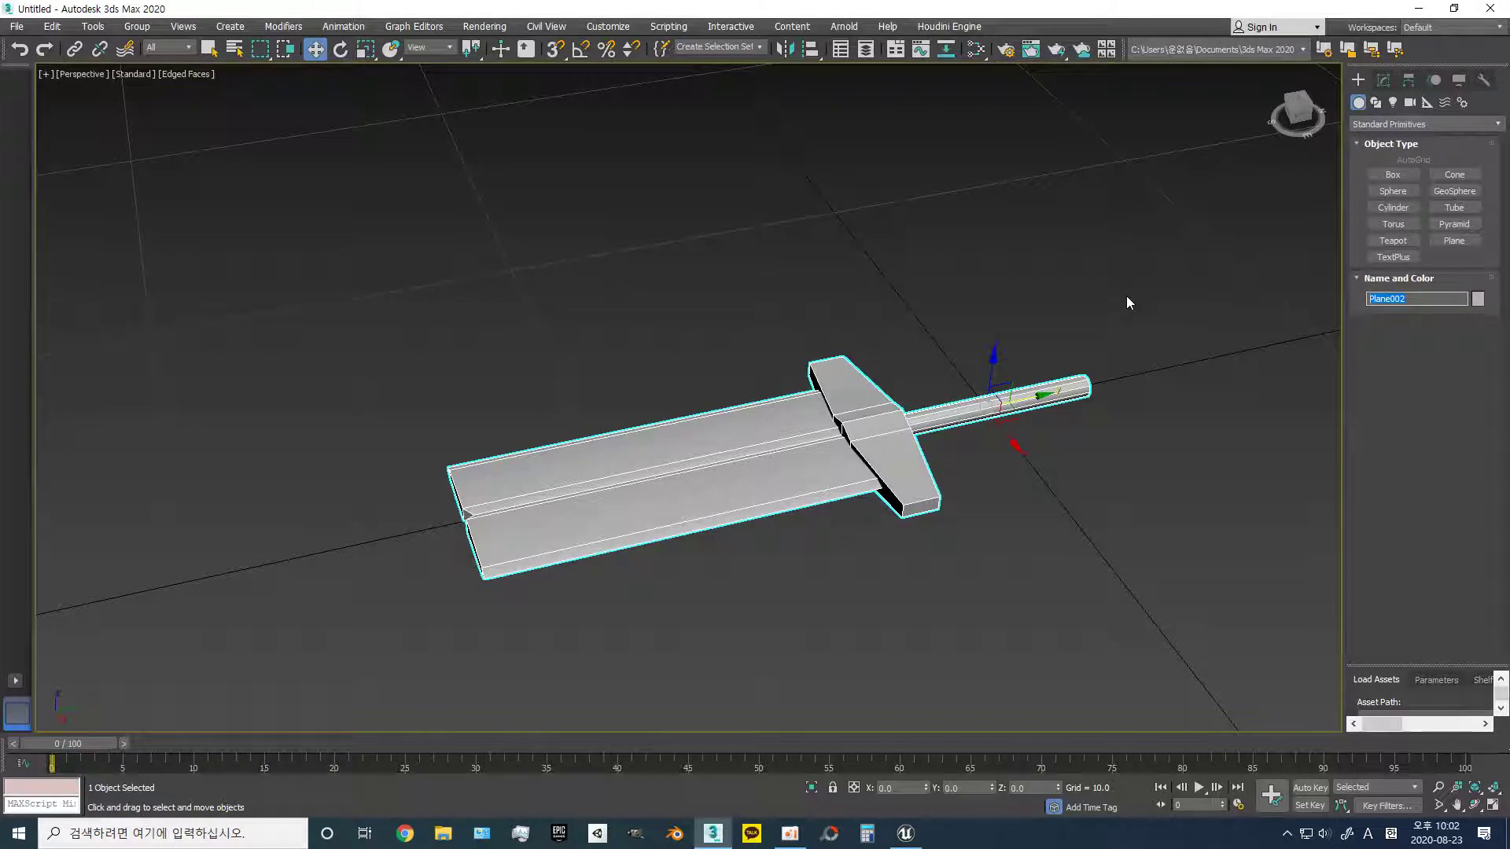
pyautogui.write('Great')
pyautogui.write('word')
pyautogui.press('Return')
# - Save the scene as GreatSword.max and leave the sword deselected
pyautogui.click(1086, 477)
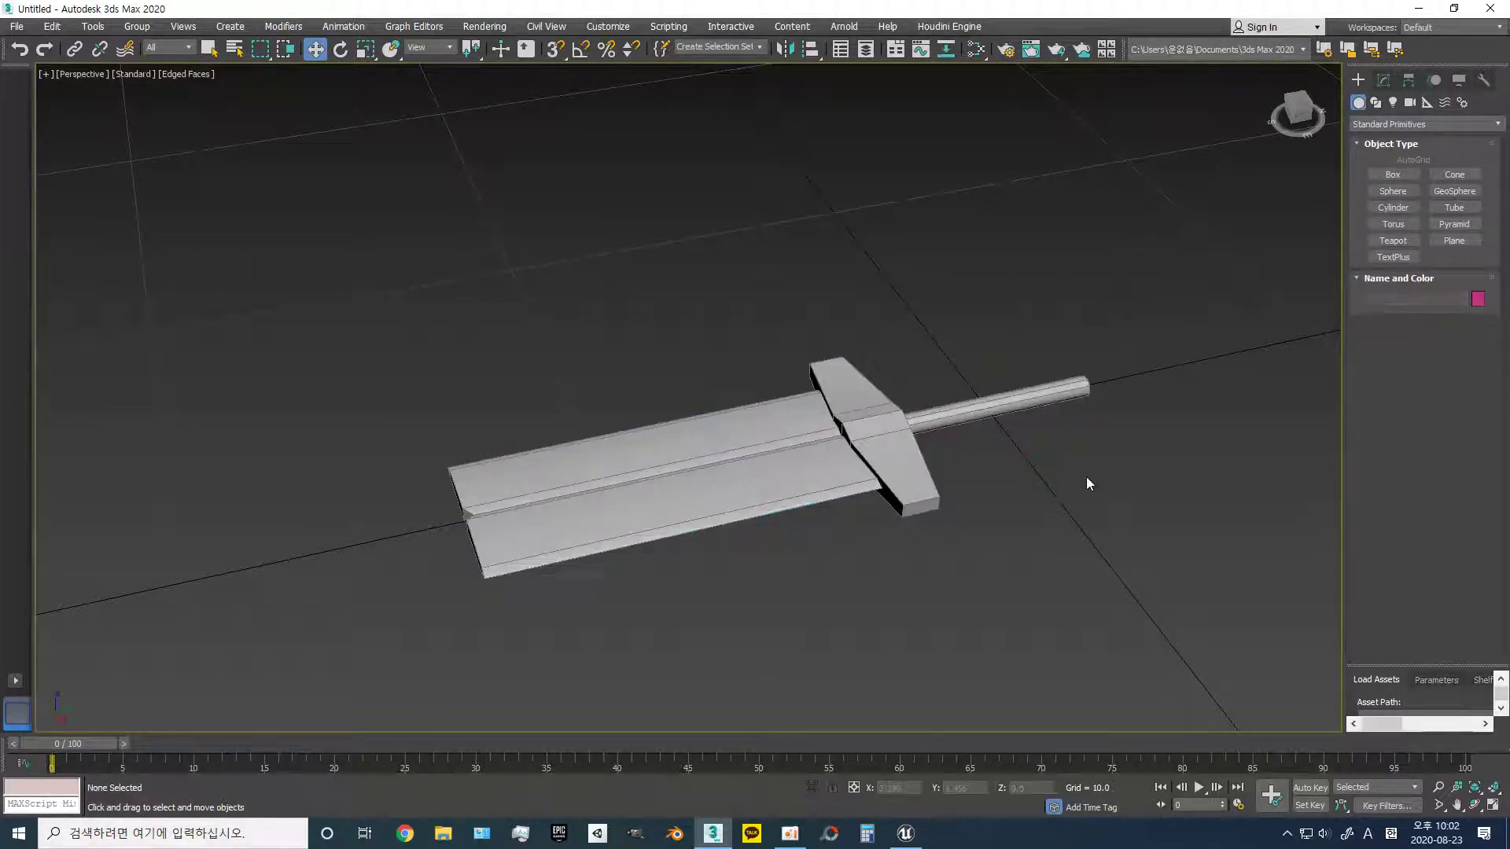
pyautogui.hotkey('ctrl', 's')
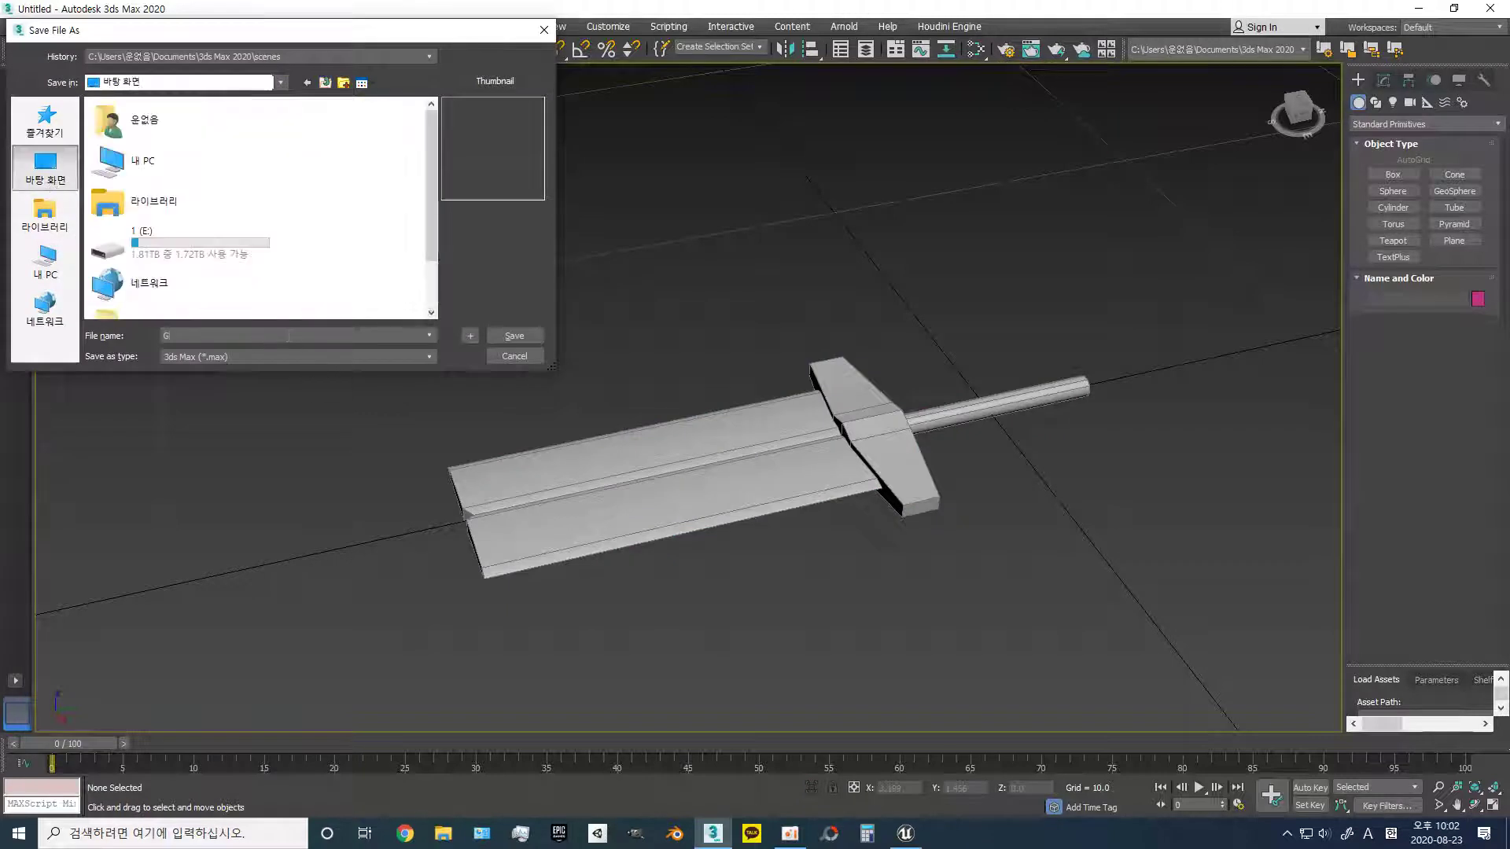
pyautogui.write('reat')
pyautogui.write('Sword')
pyautogui.press('Return')
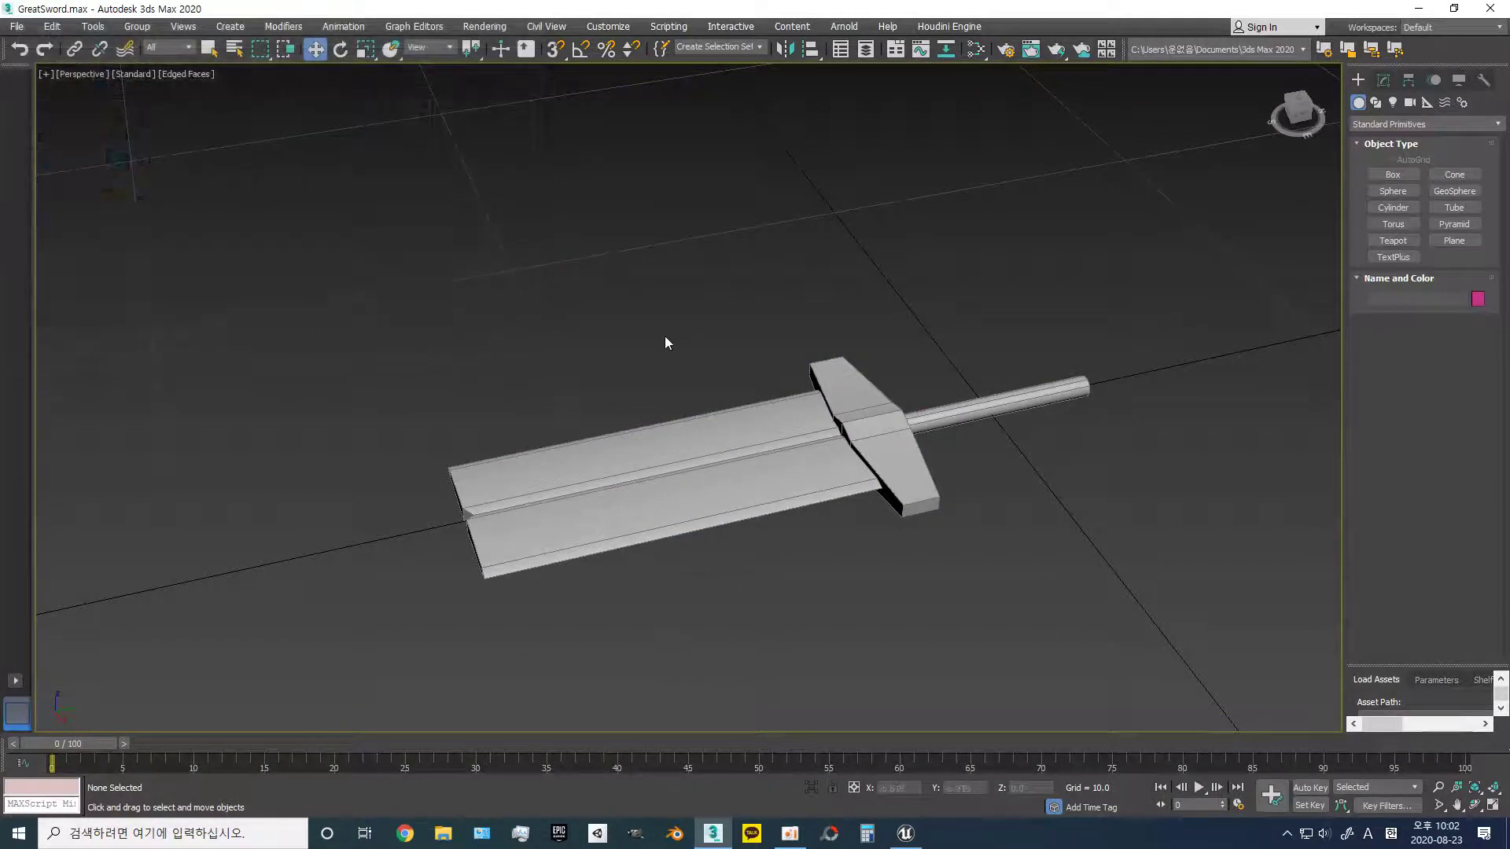
pyautogui.hotkey('ctrl', 'a')
pyautogui.click(917, 563)
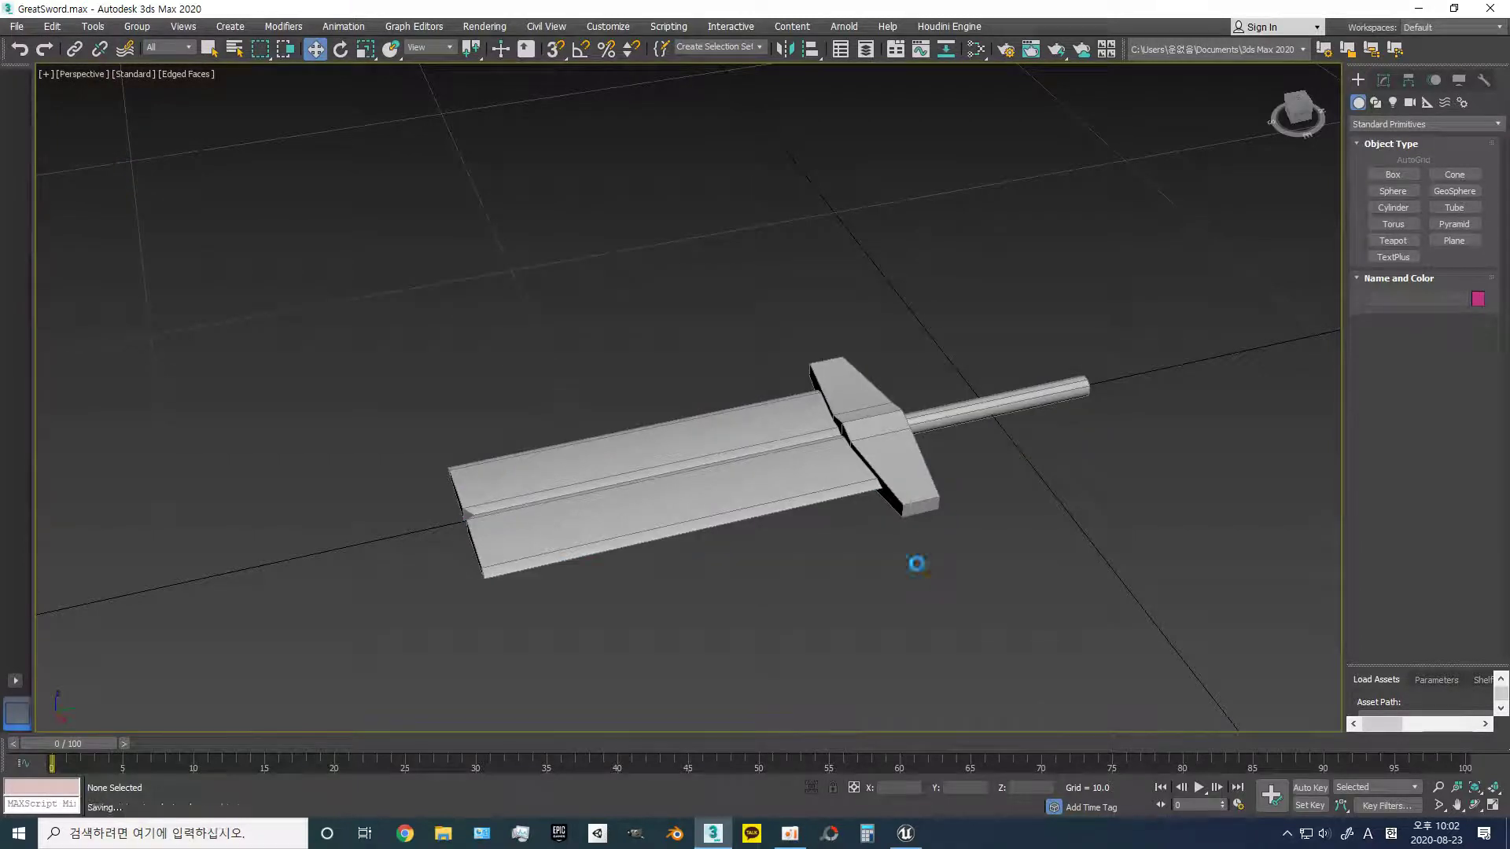